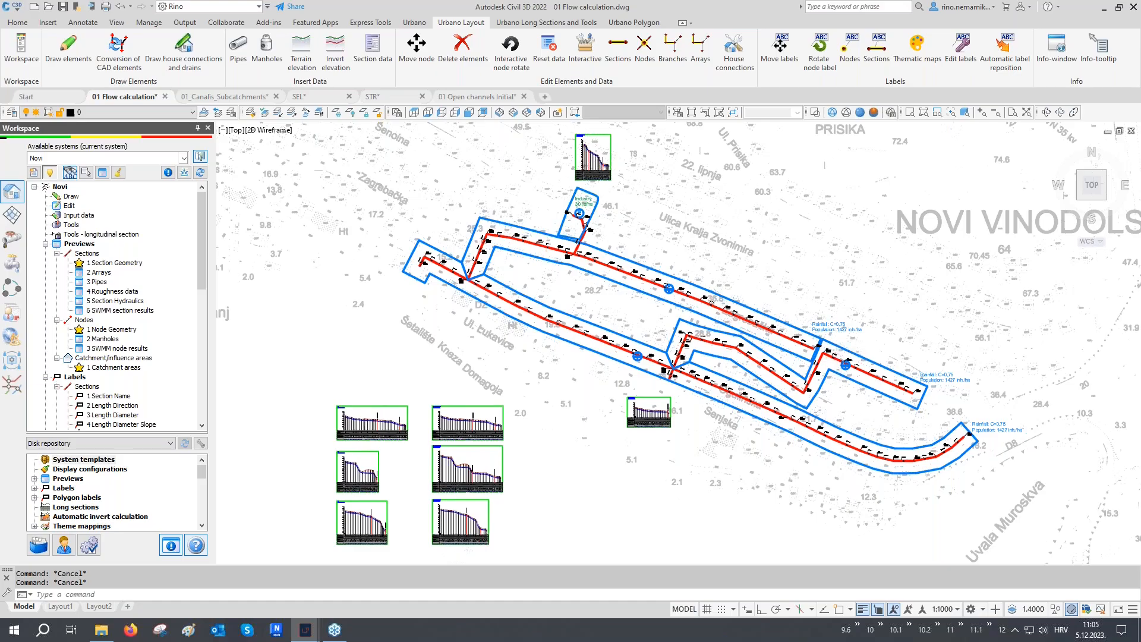
- Examine the node, pipe diameter and catchment area labels along the sewer network in the plan
{"action": "scroll", "coordinate": [838, 357], "scroll_direction": "up", "scroll_amount": 10}
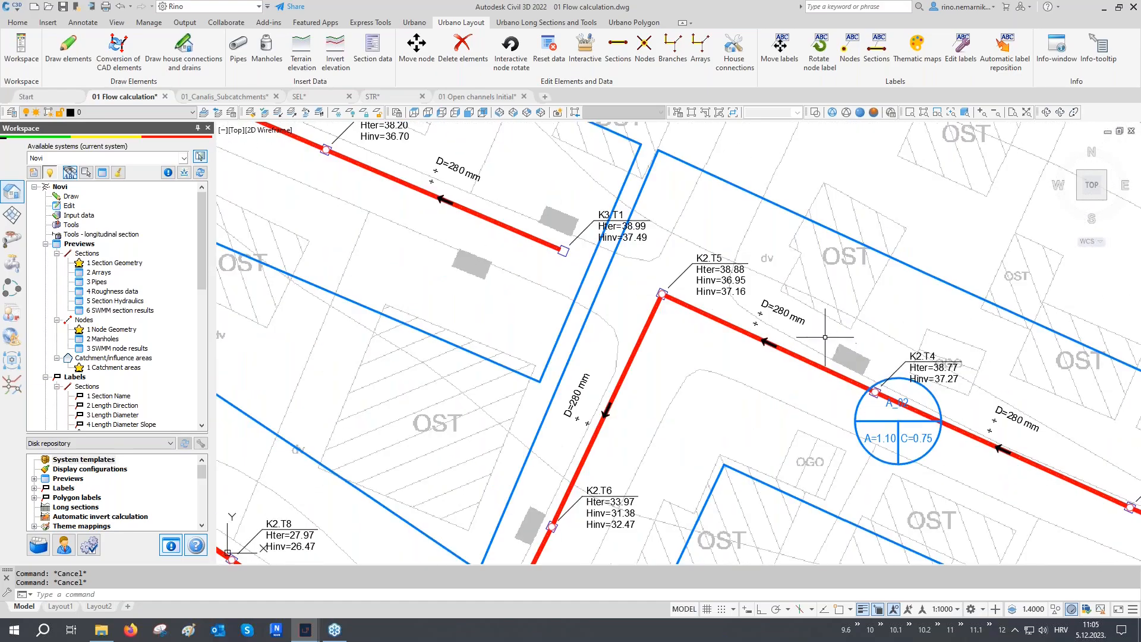
{"action": "scroll", "coordinate": [825, 337], "scroll_direction": "up", "scroll_amount": 2}
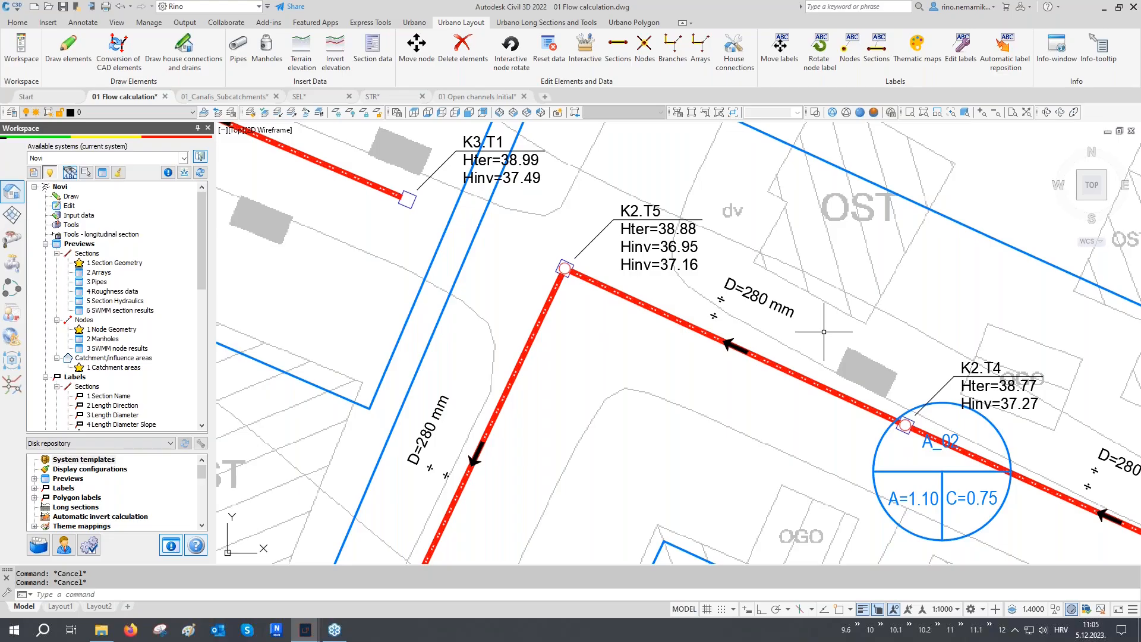
{"action": "middle_click_drag", "start_coordinate": [824, 332], "coordinate": [822, 321]}
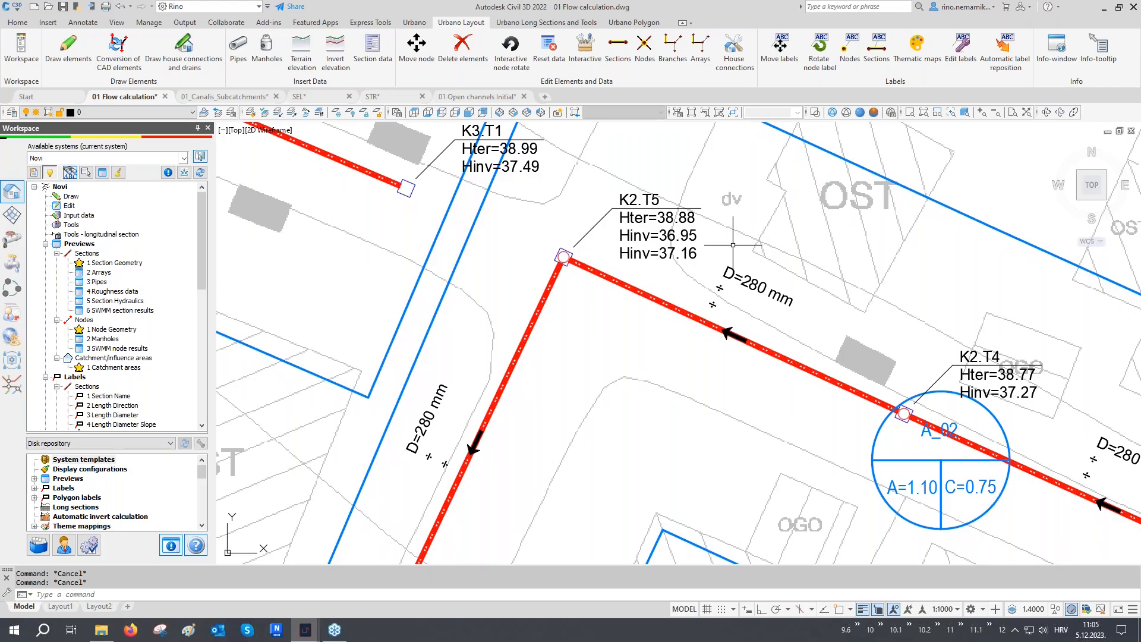
{"action": "scroll", "coordinate": [733, 245], "scroll_direction": "down", "scroll_amount": 5}
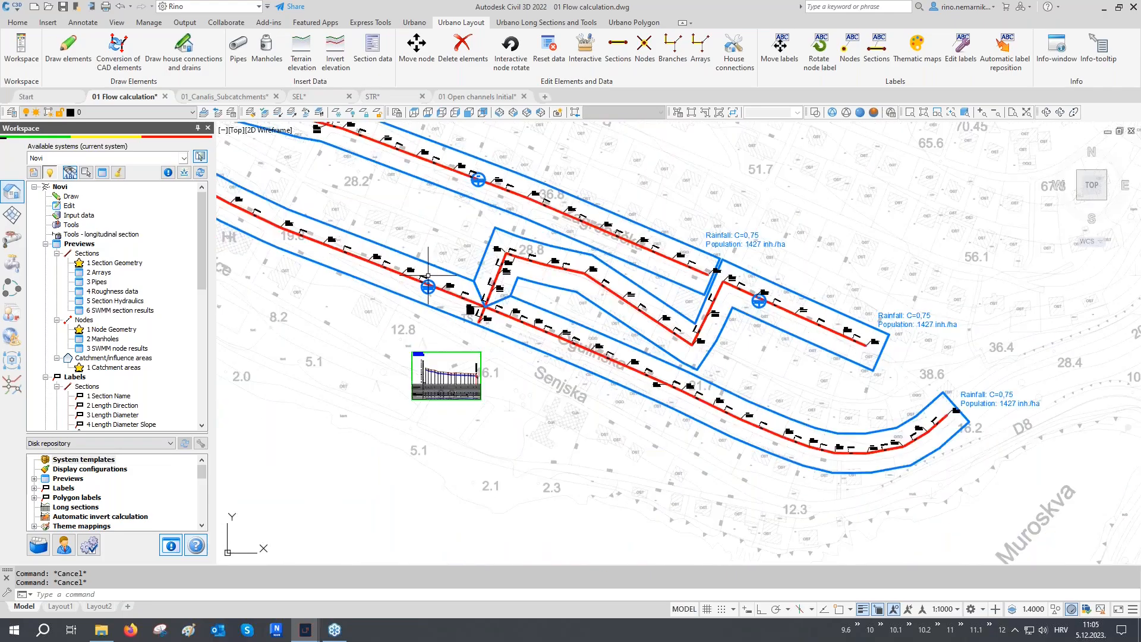
{"action": "scroll", "coordinate": [416, 281], "scroll_direction": "up", "scroll_amount": 8}
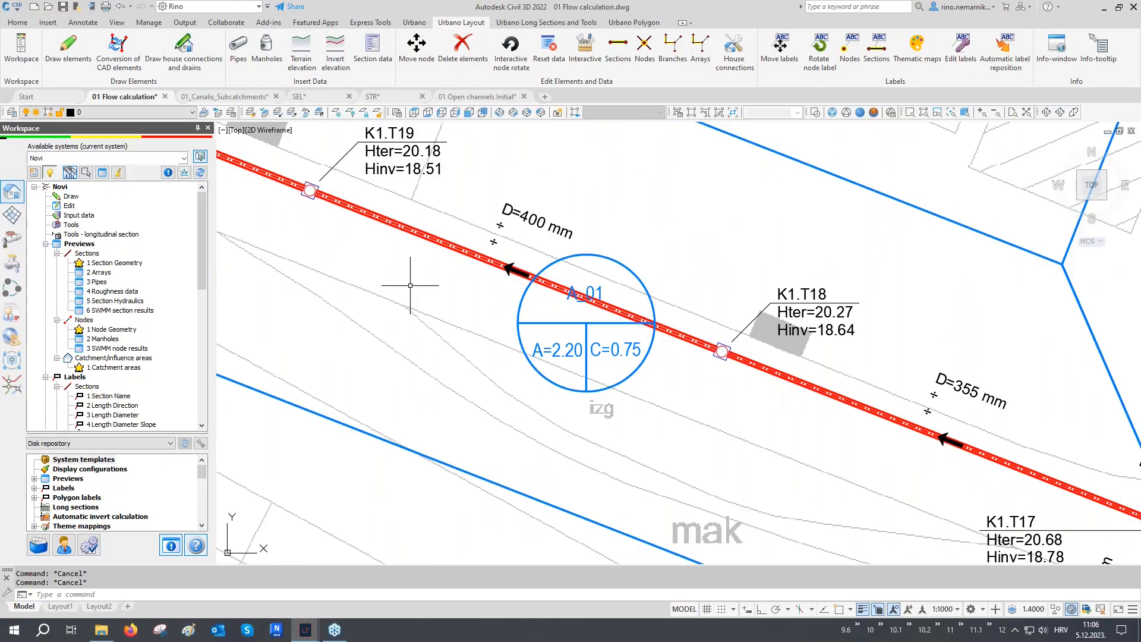
{"action": "scroll", "coordinate": [599, 298], "scroll_direction": "down", "scroll_amount": 6}
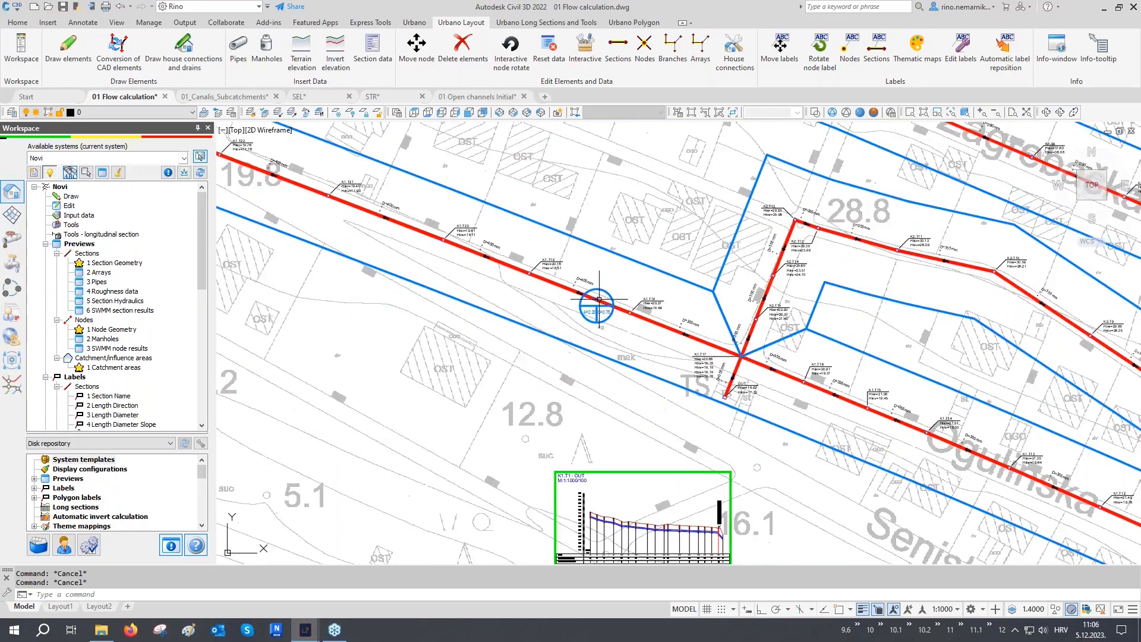
{"action": "scroll", "coordinate": [599, 299], "scroll_direction": "down", "scroll_amount": 4}
{"action": "mouse_move", "coordinate": [446, 355]}
{"action": "middle_mouse_down"}
{"action": "mouse_move", "coordinate": [552, 344]}
{"action": "mouse_move", "coordinate": [787, 266]}
{"action": "middle_mouse_up"}
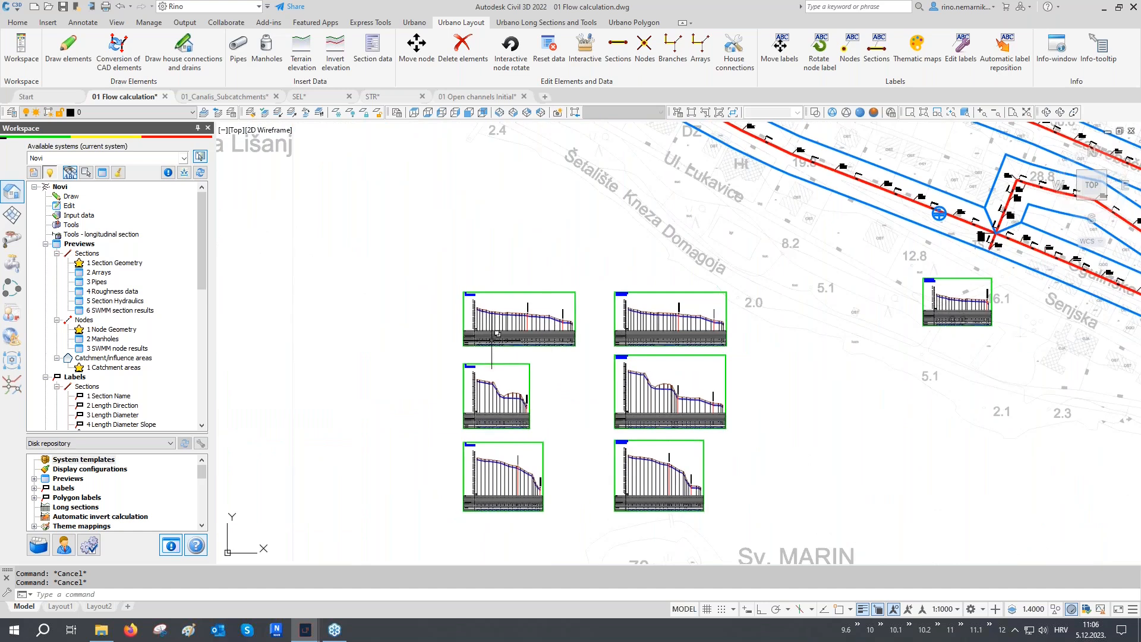
- Examine the K1 longitudinal section, including its data table and the terrain and pipe profile at the first manholes
{"action": "scroll", "coordinate": [493, 334], "scroll_direction": "up", "scroll_amount": 10}
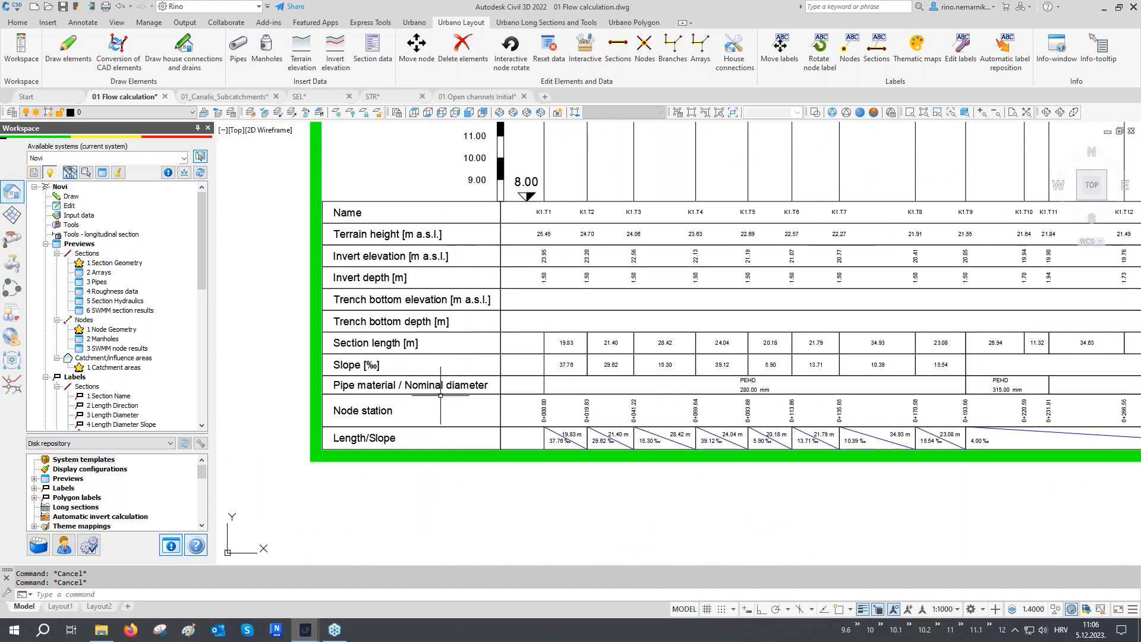
{"action": "scroll", "coordinate": [440, 395], "scroll_direction": "down", "scroll_amount": 5}
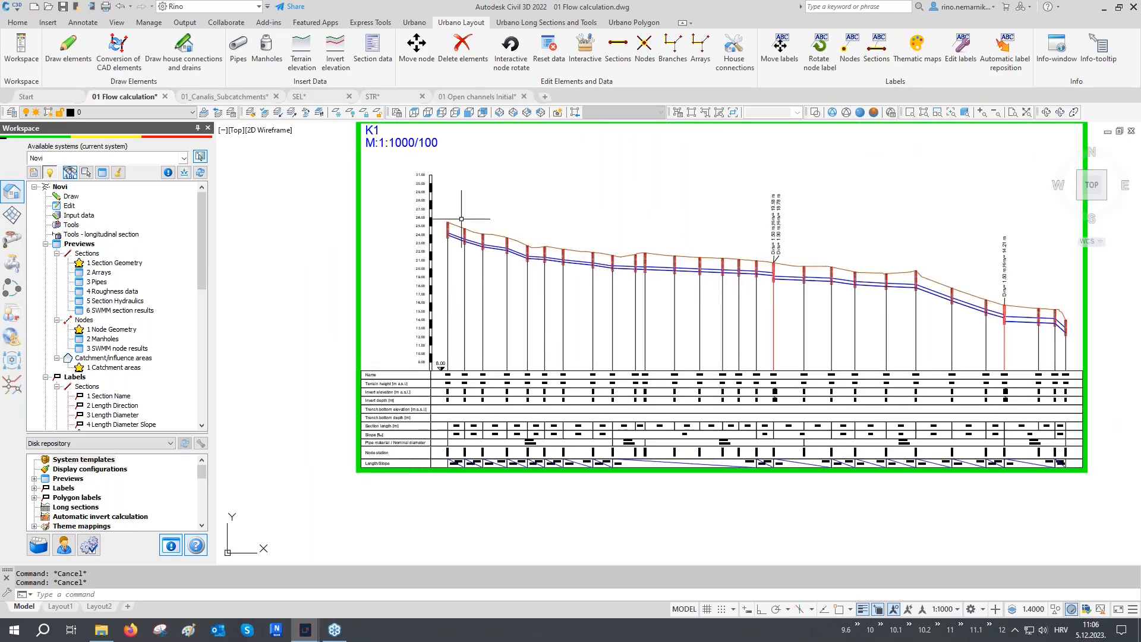
{"action": "scroll", "coordinate": [463, 219], "scroll_direction": "up", "scroll_amount": 4}
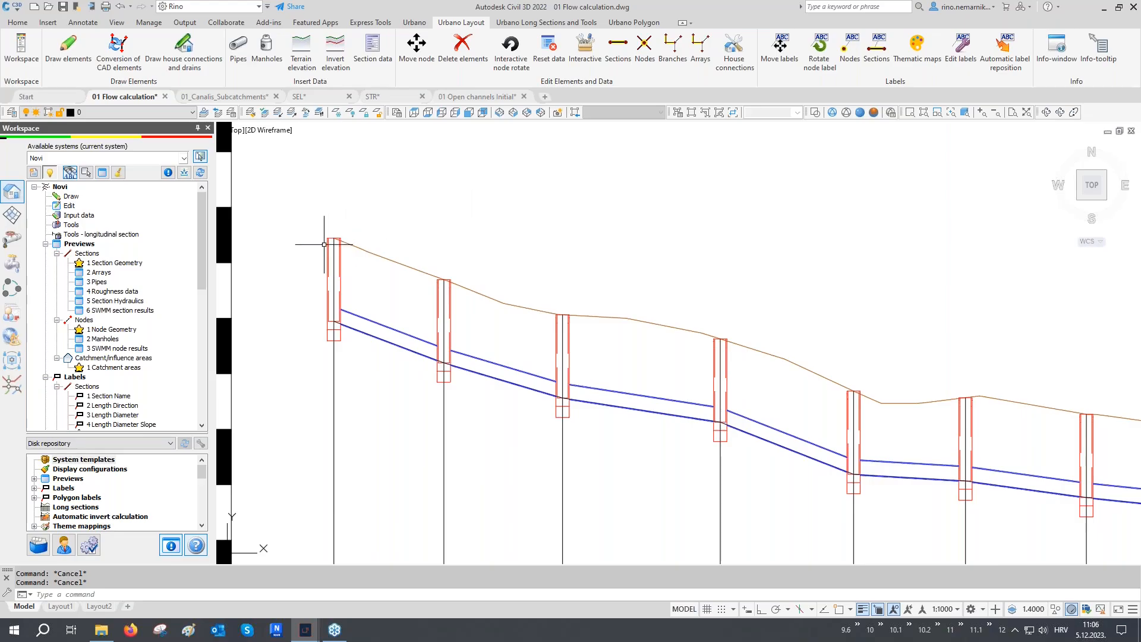
{"action": "scroll", "coordinate": [327, 247], "scroll_direction": "down", "scroll_amount": 3}
{"action": "scroll", "coordinate": [321, 248], "scroll_direction": "down", "scroll_amount": 3}
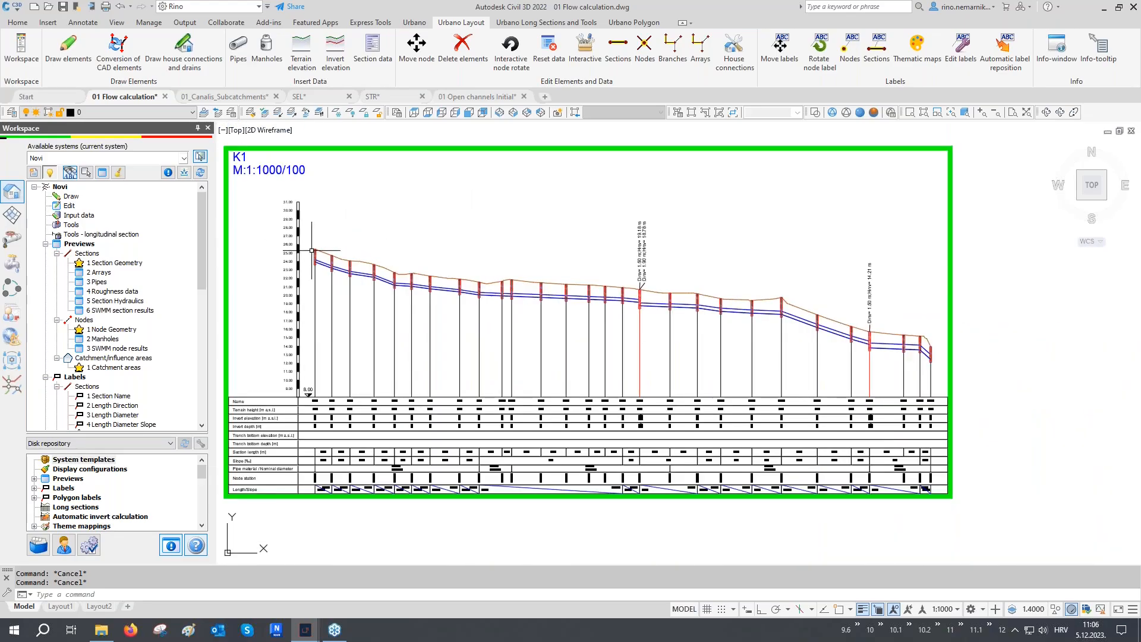
{"action": "scroll", "coordinate": [357, 274], "scroll_direction": "down", "scroll_amount": 2}
{"action": "scroll", "coordinate": [378, 268], "scroll_direction": "down", "scroll_amount": 3}
{"action": "scroll", "coordinate": [463, 321], "scroll_direction": "up", "scroll_amount": 3}
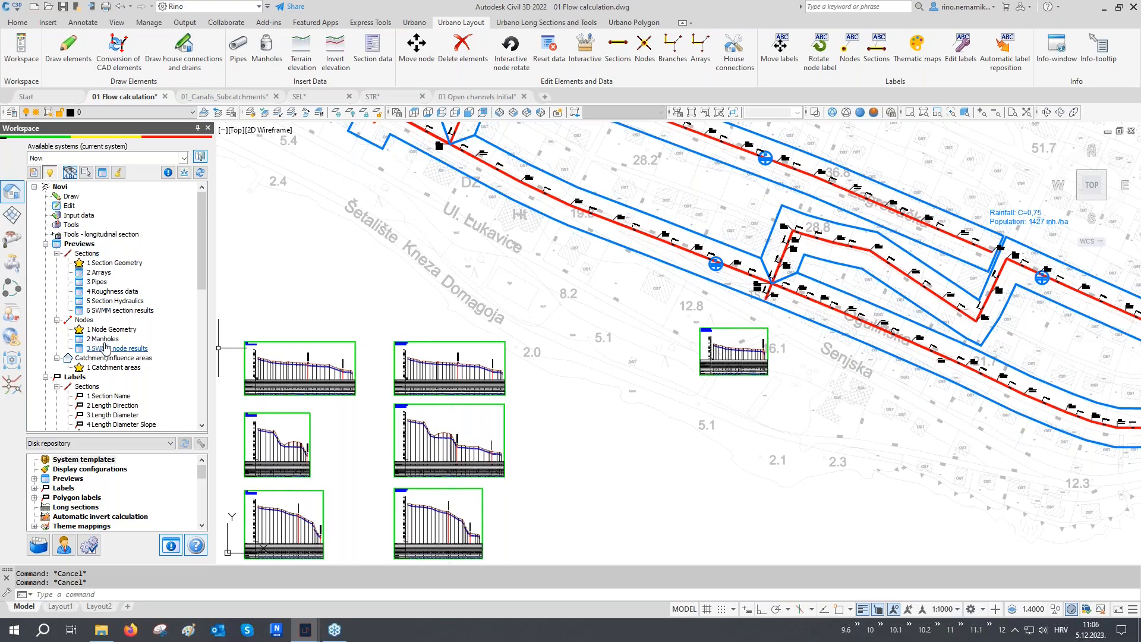
- Display the Section Geometry preview table and inspect the invert elevations, slopes and nominal diameters of the first sections
{"action": "left_click", "coordinate": [103, 173]}
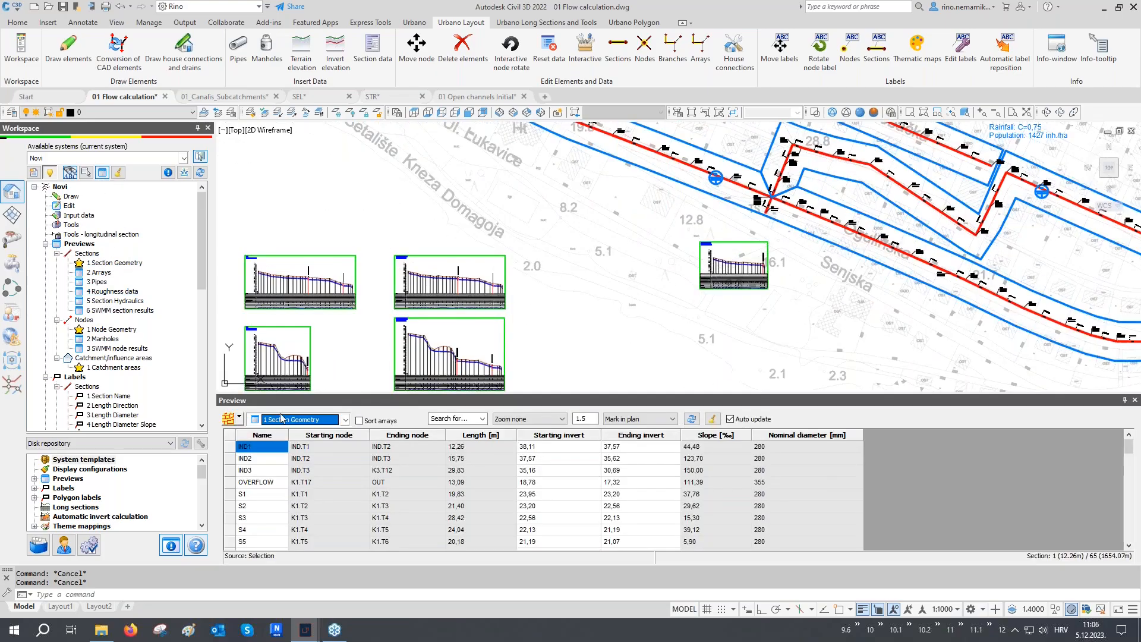
{"action": "left_click", "coordinate": [282, 417]}
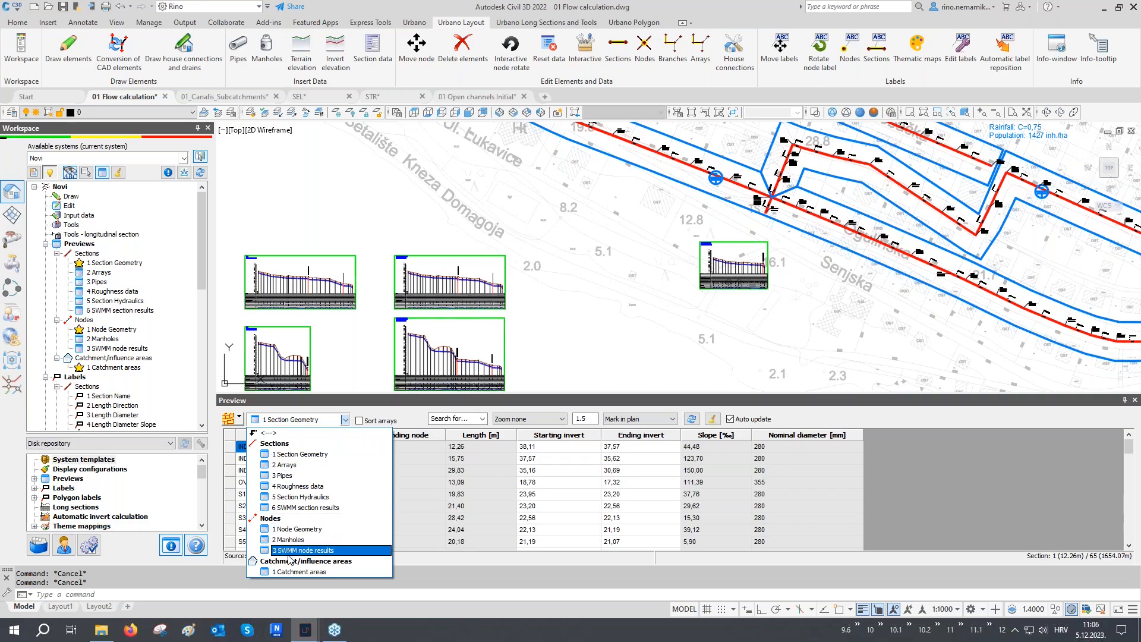
{"action": "left_click", "coordinate": [302, 455]}
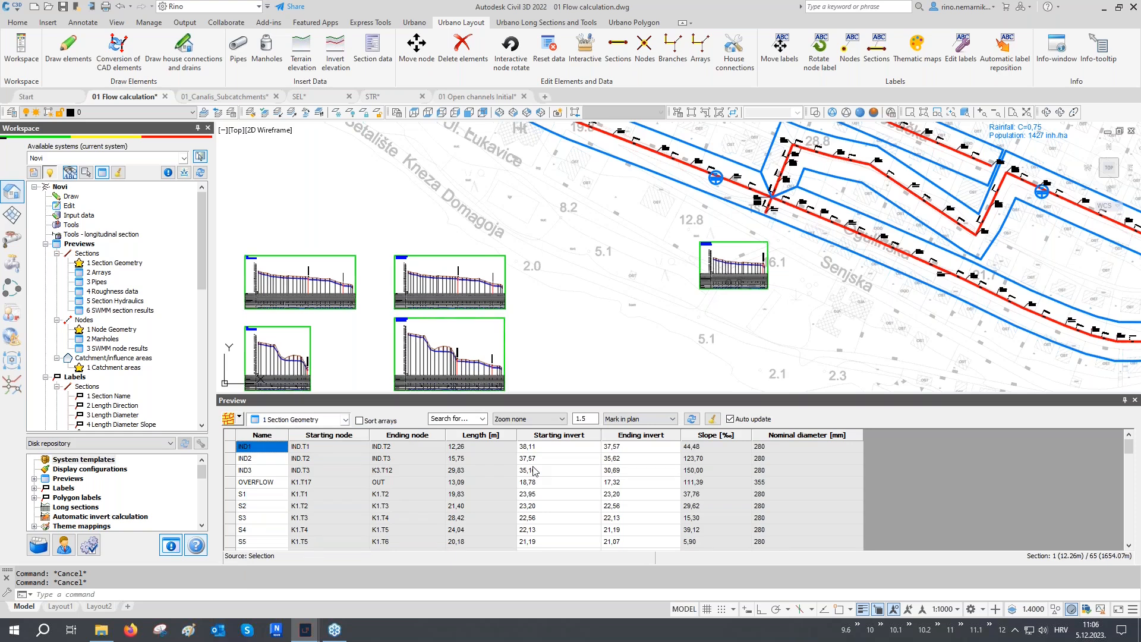
{"action": "left_click_drag", "start_coordinate": [547, 449], "coordinate": [654, 508]}
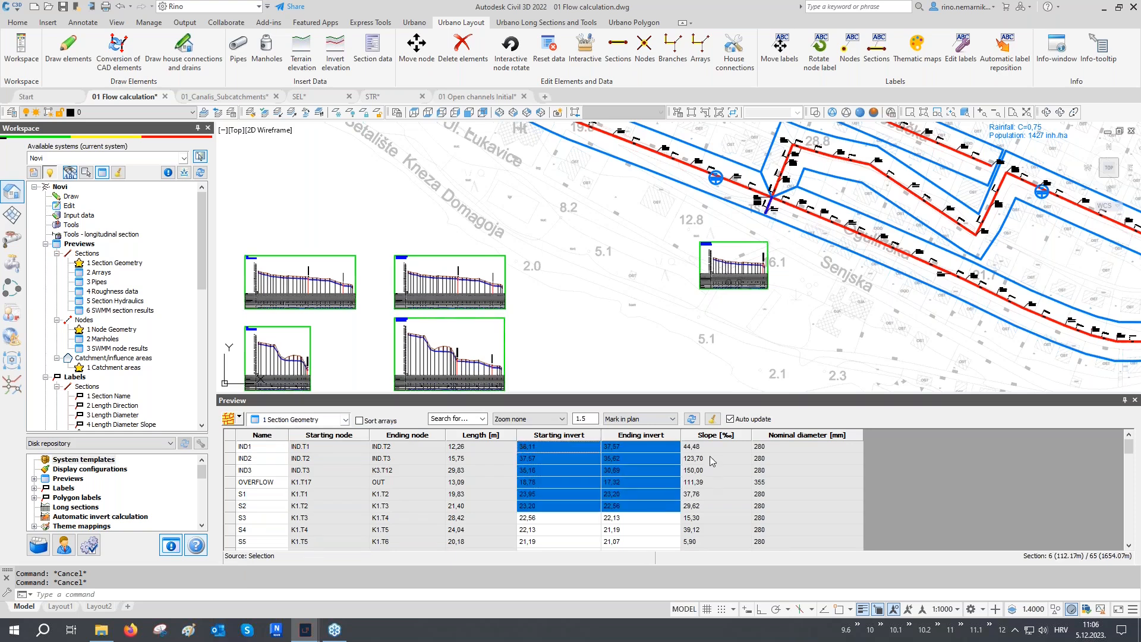
{"action": "left_click_drag", "start_coordinate": [712, 461], "coordinate": [791, 510]}
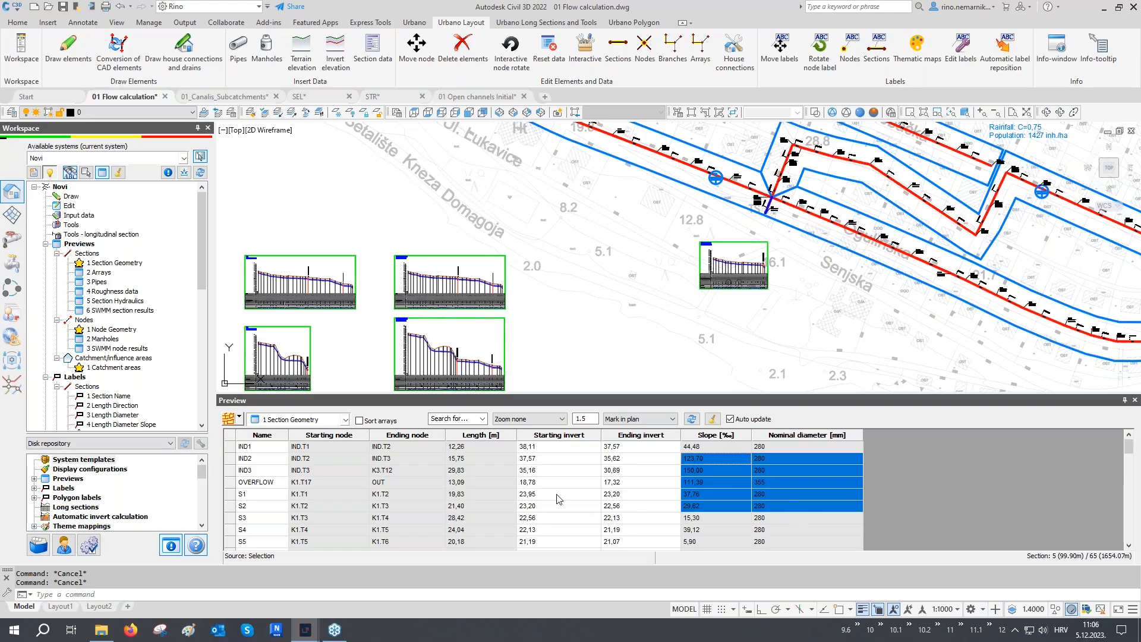
- Switch the preview table to Pipes and sort the sections by catalog name in descending order
{"action": "left_click", "coordinate": [311, 420]}
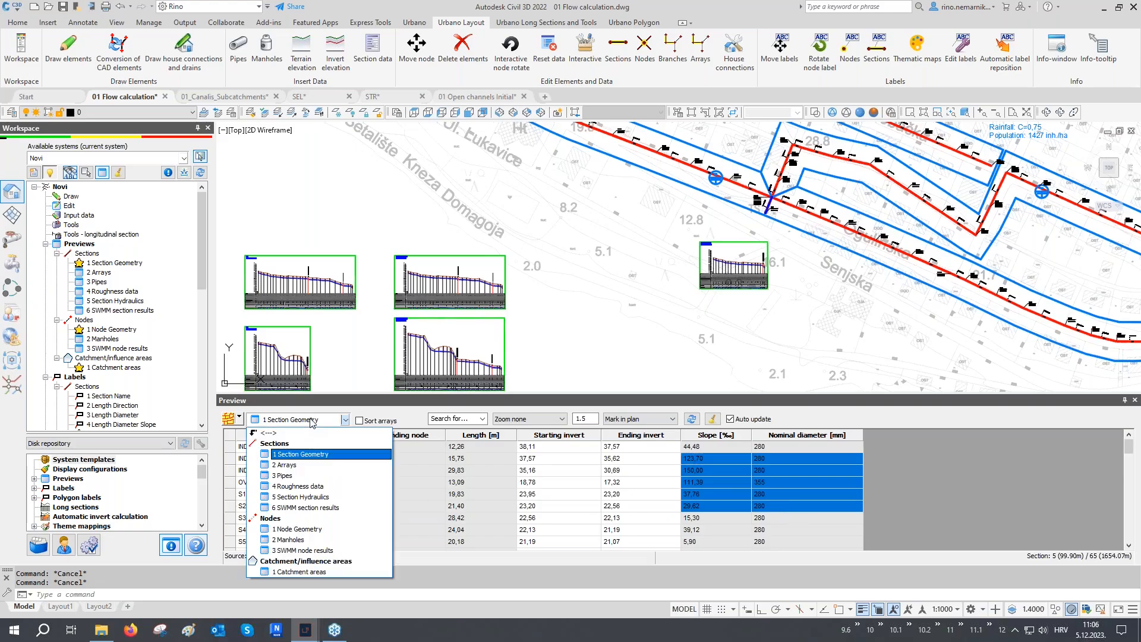
{"action": "left_click", "coordinate": [312, 476]}
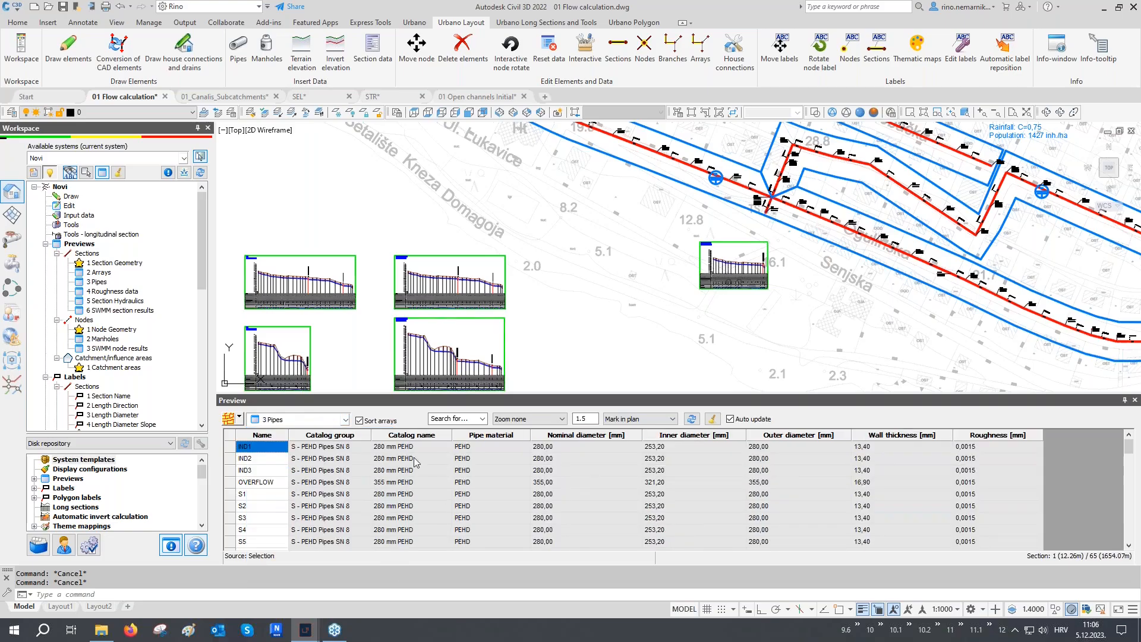
{"action": "left_click", "coordinate": [425, 437]}
{"action": "left_click", "coordinate": [422, 437]}
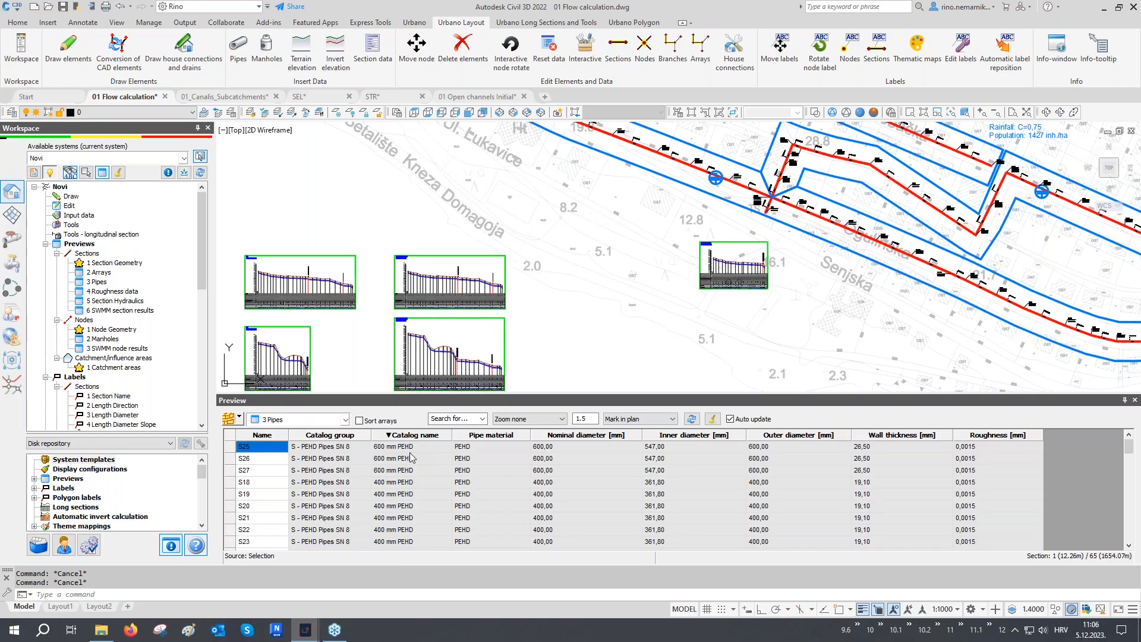
- Show the Catchment areas preview, highlight A_01 to A_03 in the plan, and inspect the IND_01 industry area and its size
{"action": "scroll", "coordinate": [598, 266], "scroll_direction": "down", "scroll_amount": 3}
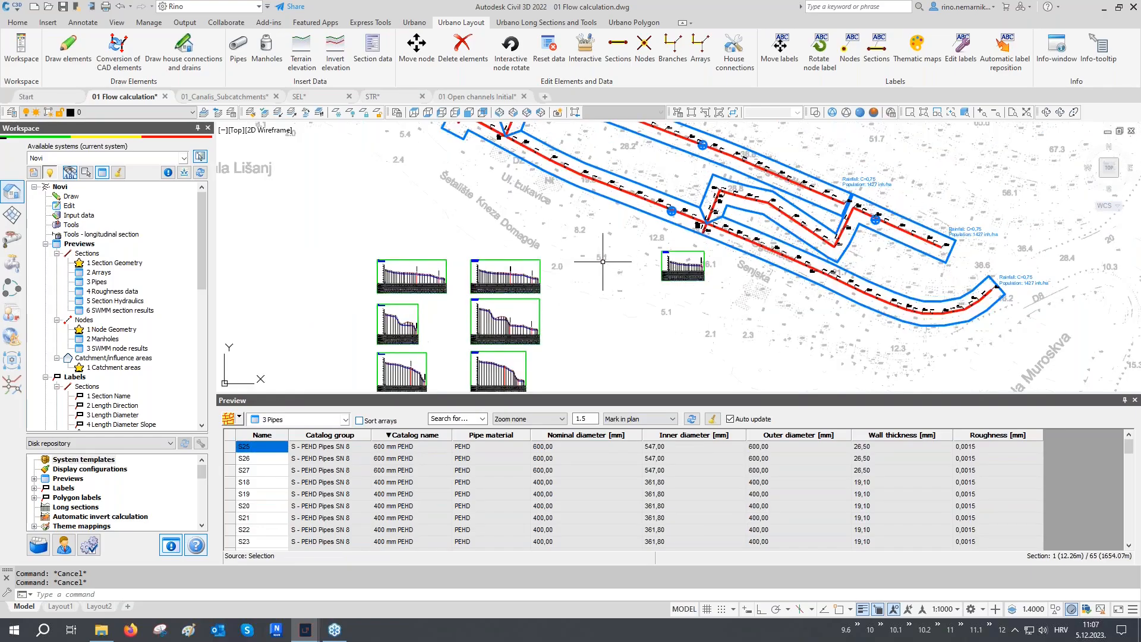
{"action": "left_click", "coordinate": [302, 422]}
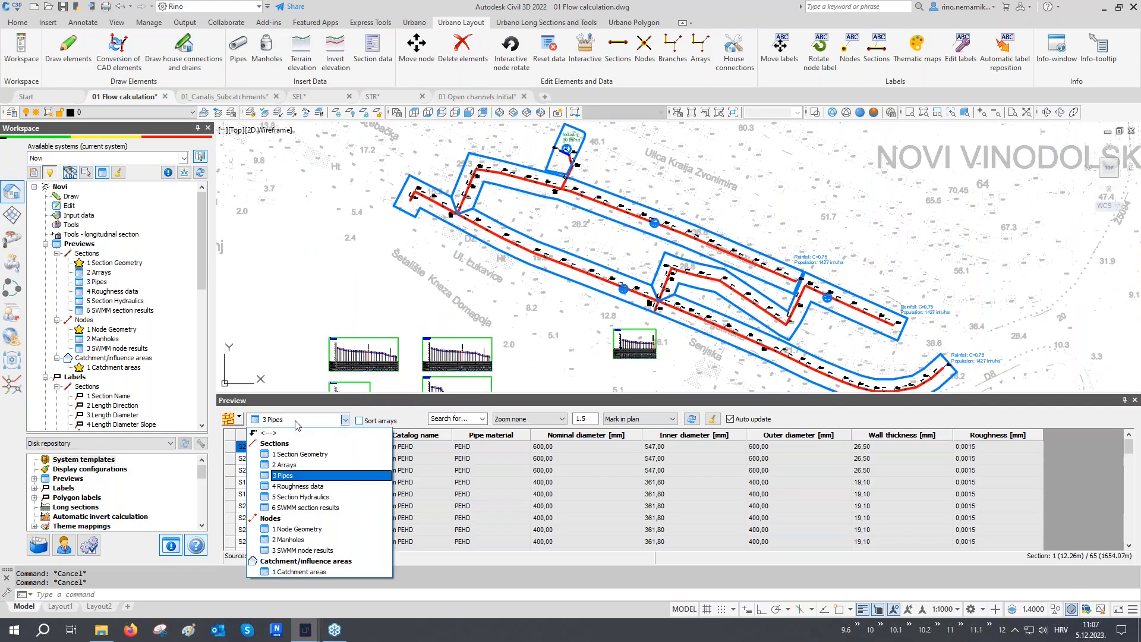
{"action": "left_click", "coordinate": [302, 572]}
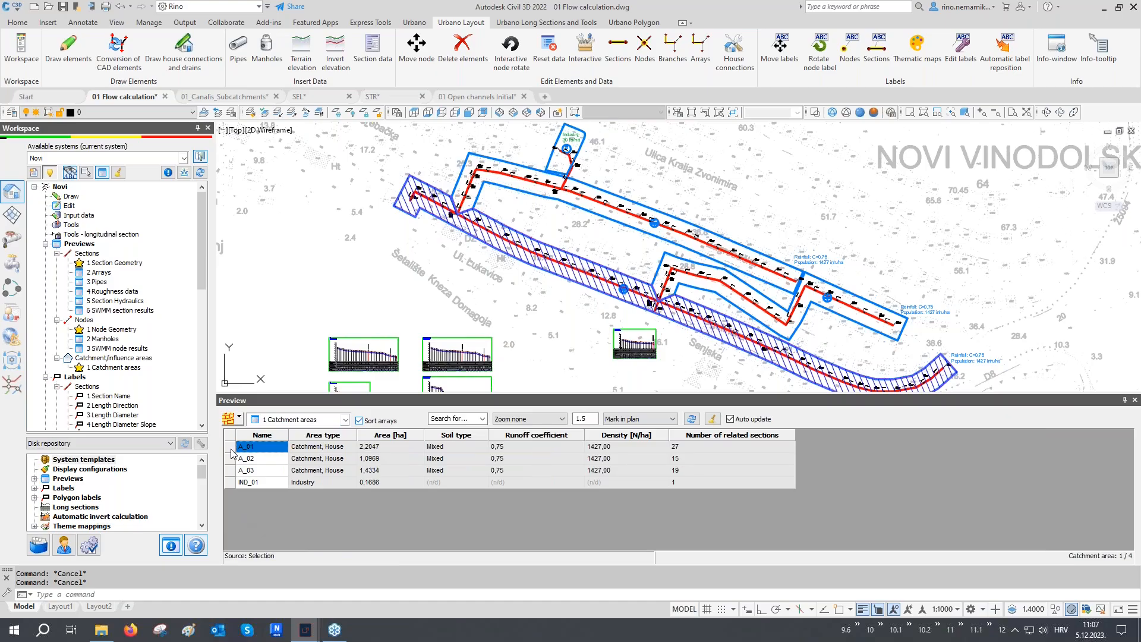
{"action": "left_click", "coordinate": [231, 447]}
{"action": "left_click", "coordinate": [230, 458], "text": "shift"}
{"action": "left_click", "coordinate": [231, 470], "text": "shift"}
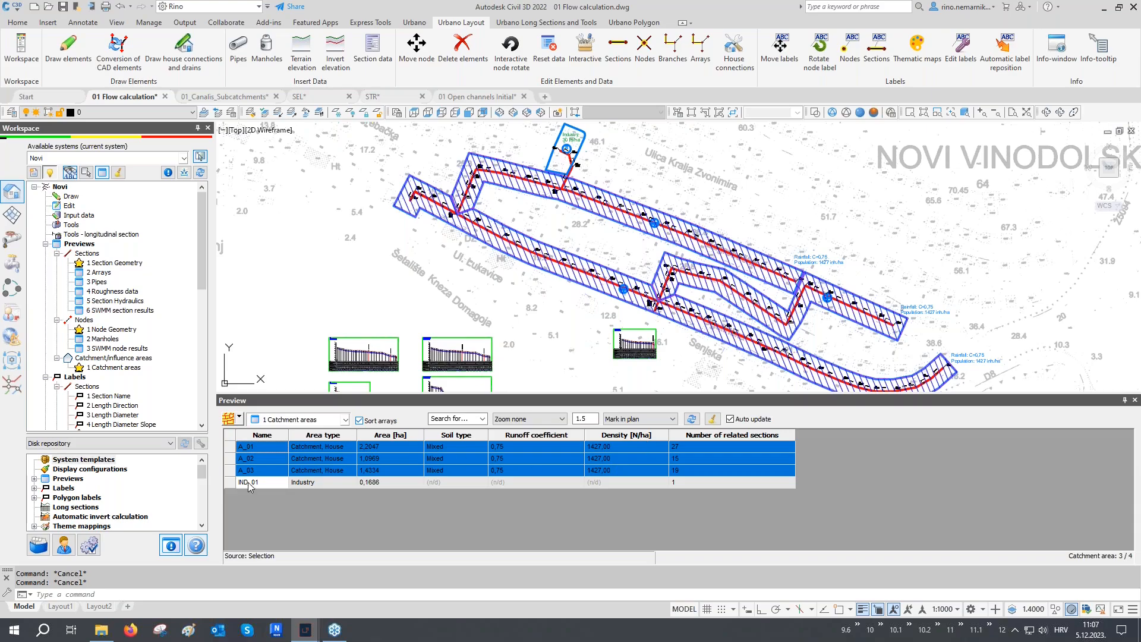
{"action": "left_click", "coordinate": [229, 482]}
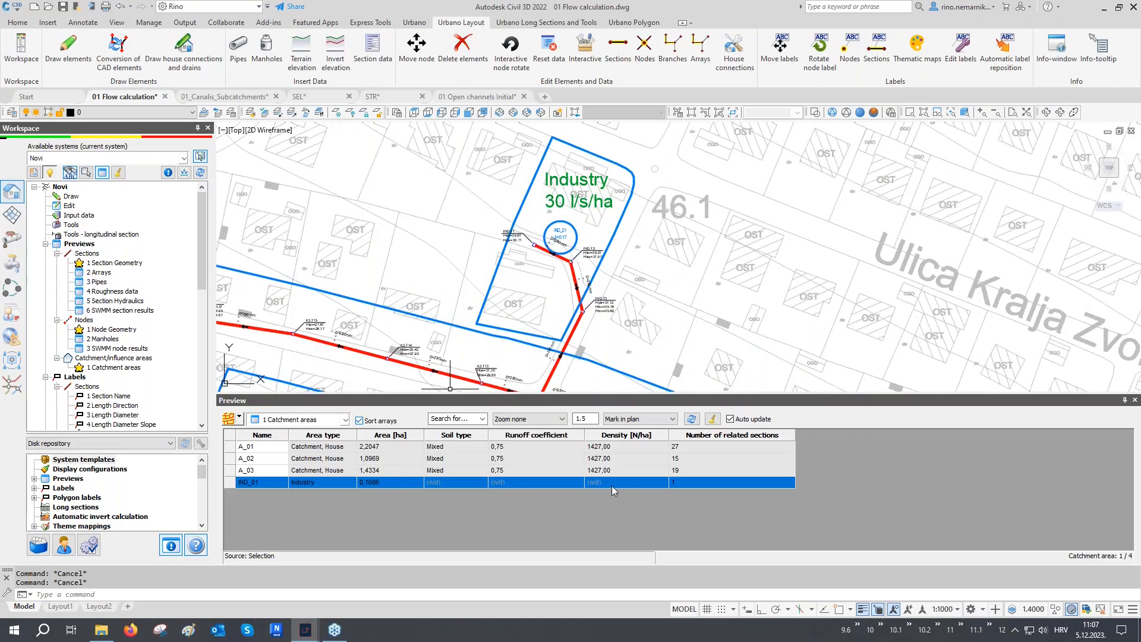
{"action": "left_click", "coordinate": [377, 483]}
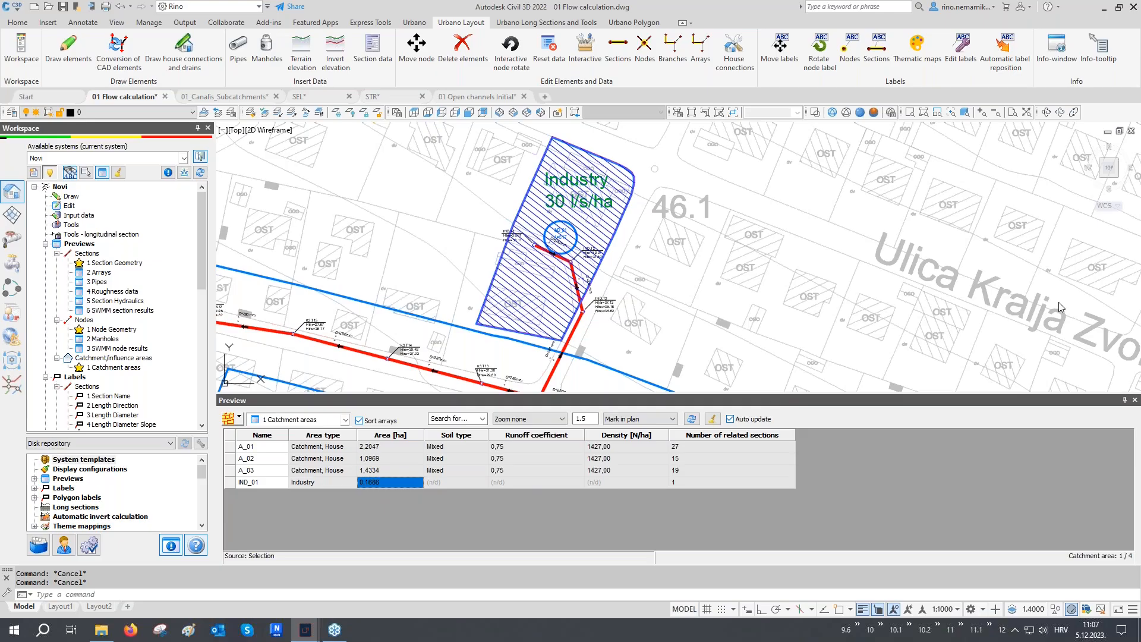
- Close the preview table and open the hydraulic Flow calculation tool for the Novi system
{"action": "left_click", "coordinate": [1134, 402]}
{"action": "scroll", "coordinate": [691, 390], "scroll_direction": "down", "scroll_amount": 4}
{"action": "scroll", "coordinate": [690, 390], "scroll_direction": "down", "scroll_amount": 2}
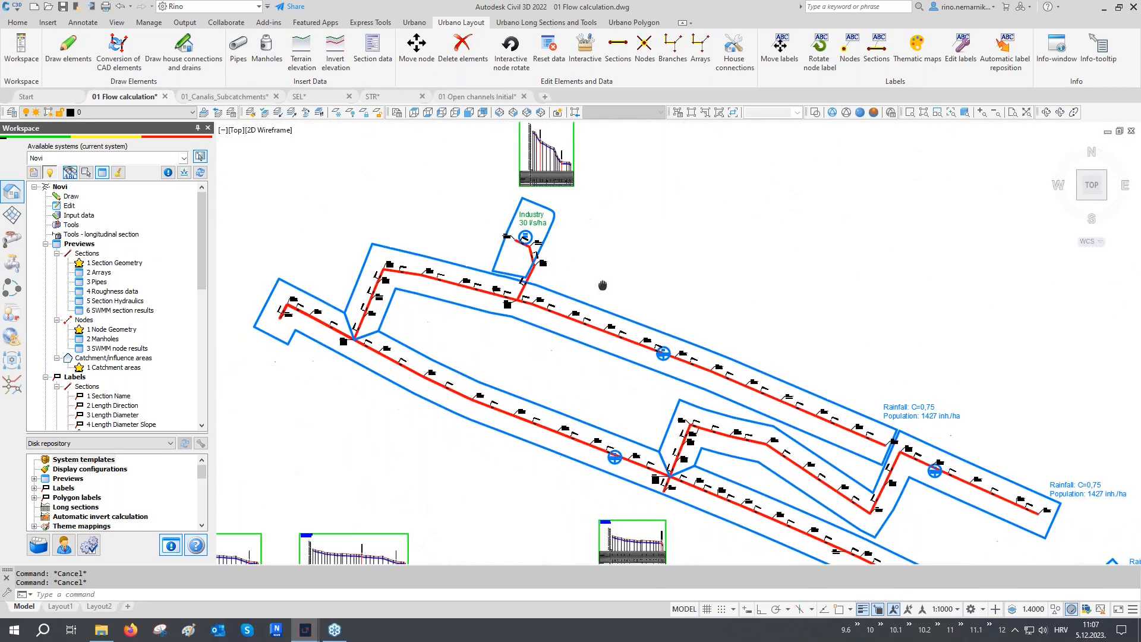
{"action": "scroll", "coordinate": [580, 299], "scroll_direction": "down", "scroll_amount": 2}
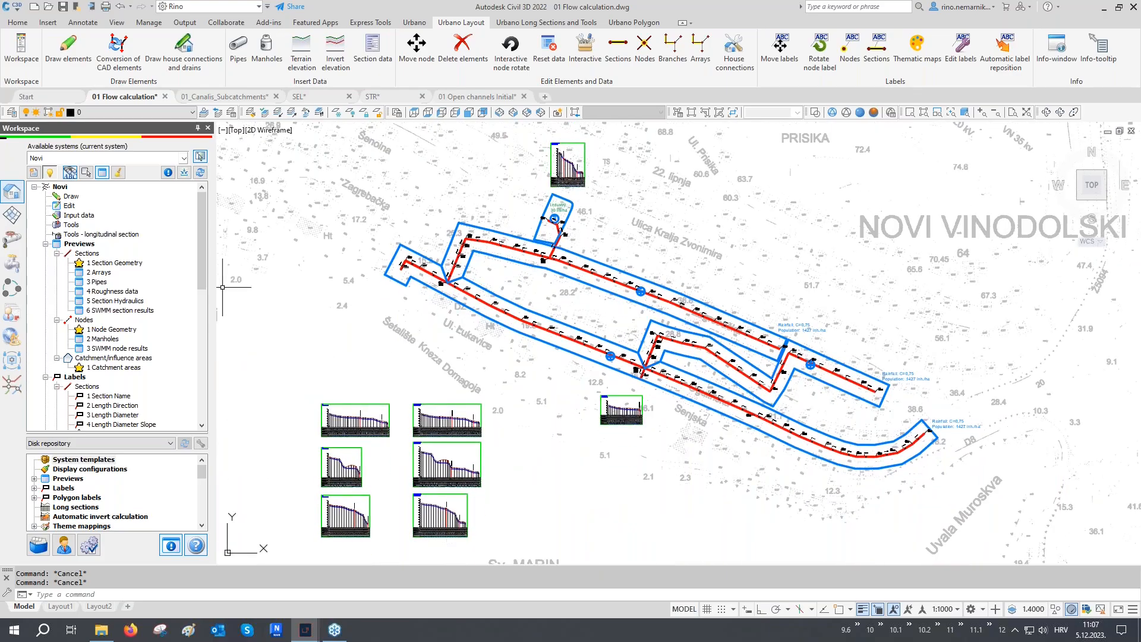
{"action": "left_click", "coordinate": [12, 240]}
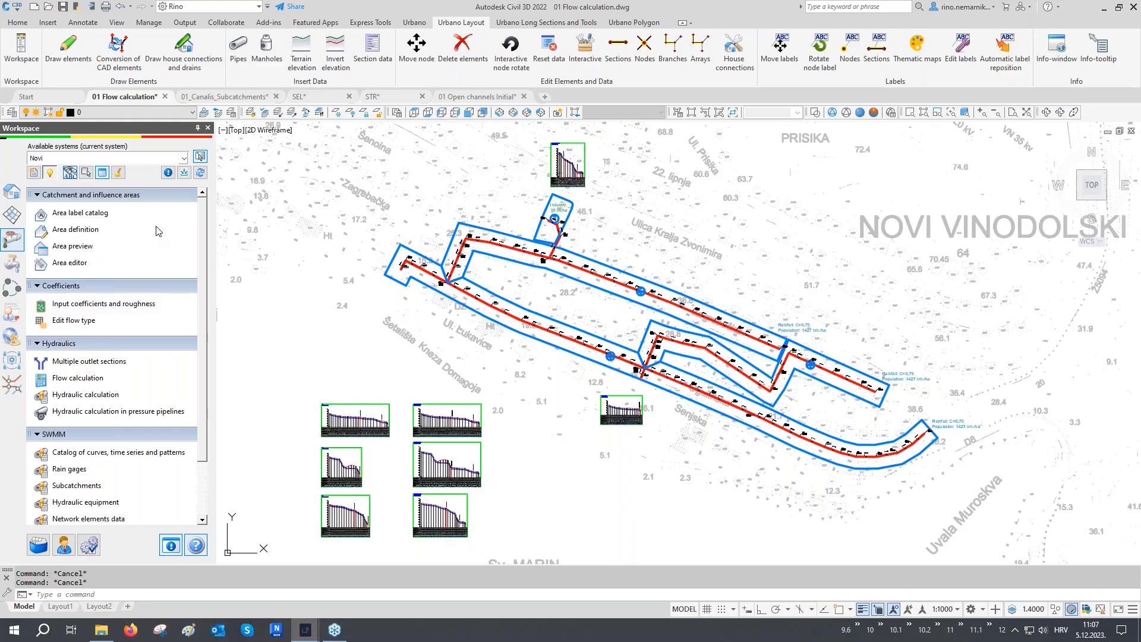
{"action": "left_click", "coordinate": [70, 379]}
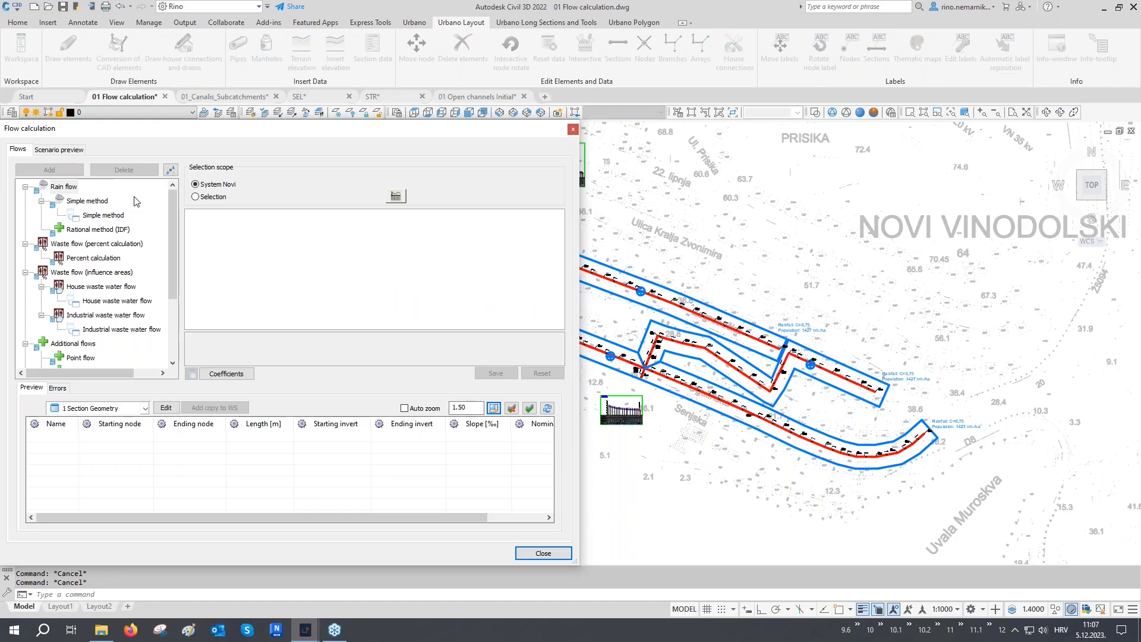
- Open the existing Simple method calculation under Rain flow and inspect its rainfall intensity parameter
{"action": "left_click", "coordinate": [76, 189]}
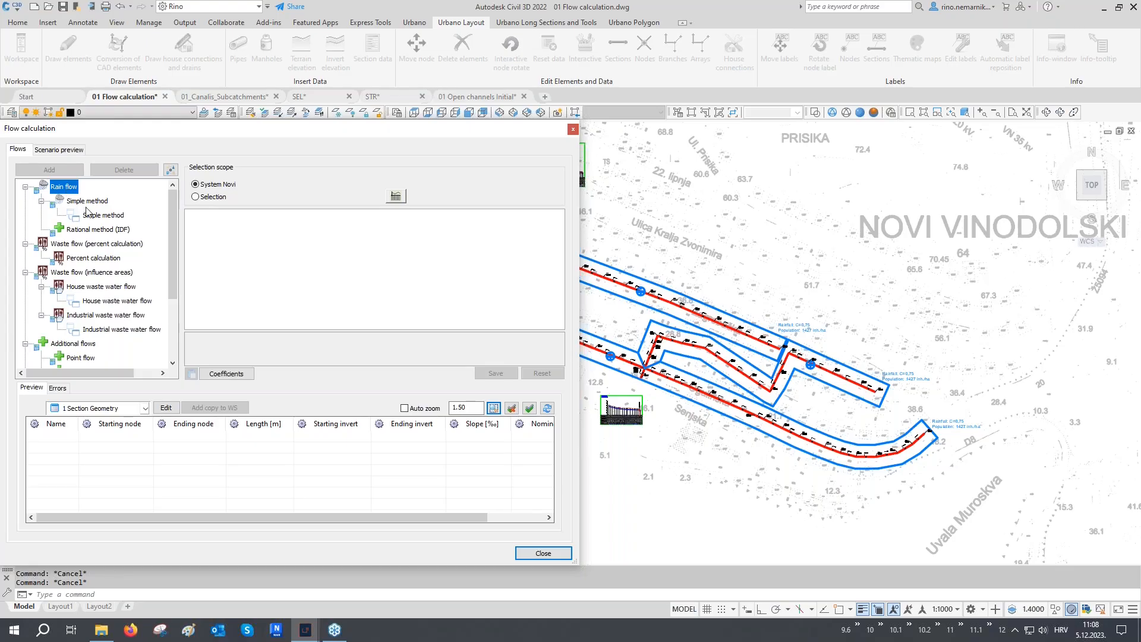
{"action": "left_click", "coordinate": [94, 217]}
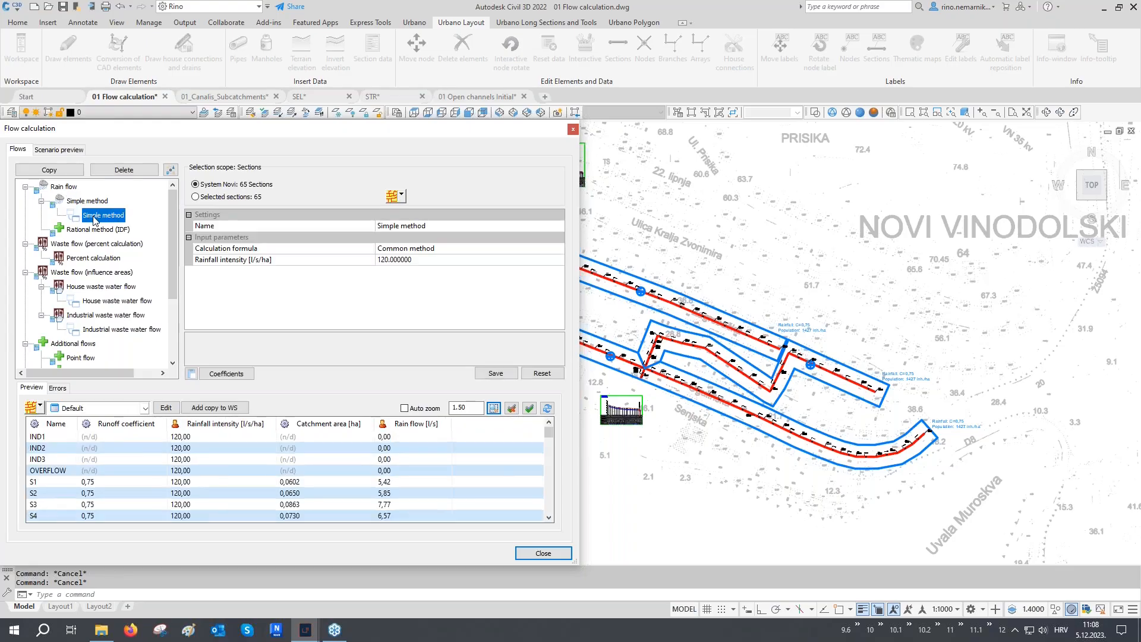
{"action": "left_click", "coordinate": [236, 261]}
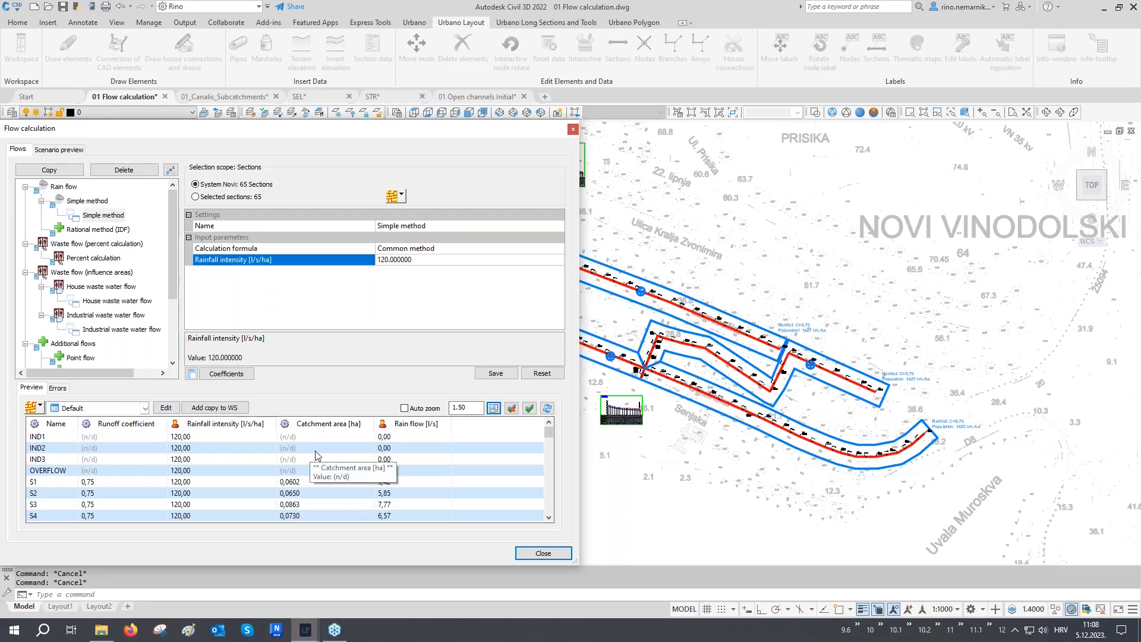
- Sort the calculation preview by rain flow in descending order and check the three sections with the highest values
{"action": "left_click", "coordinate": [410, 423]}
{"action": "left_click", "coordinate": [401, 437]}
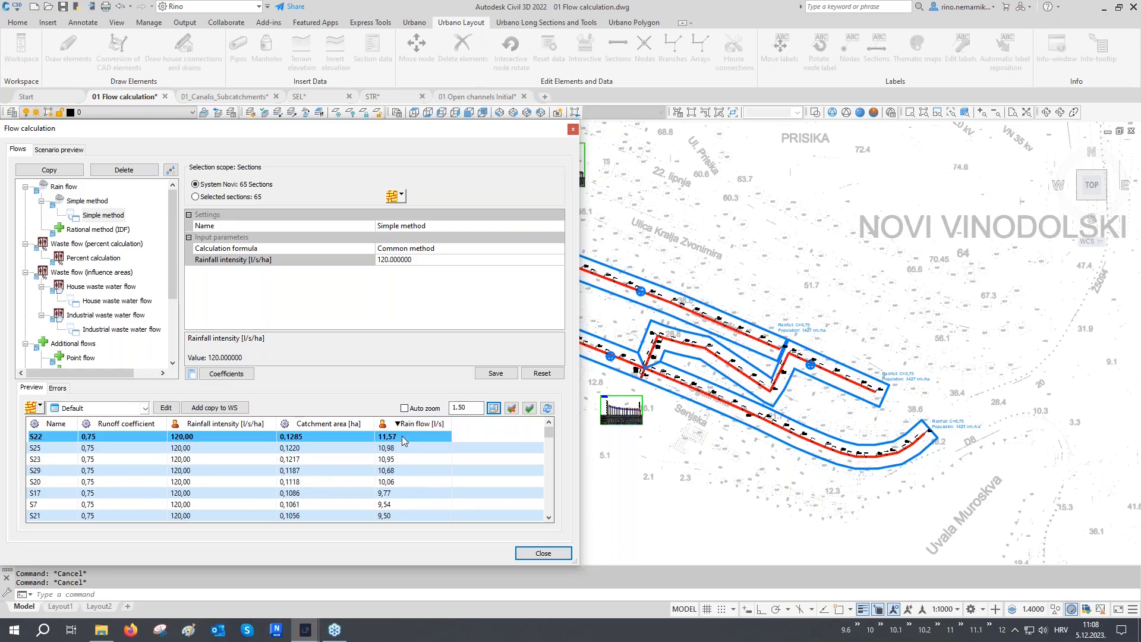
{"action": "left_click", "coordinate": [397, 449]}
{"action": "left_click", "coordinate": [394, 460]}
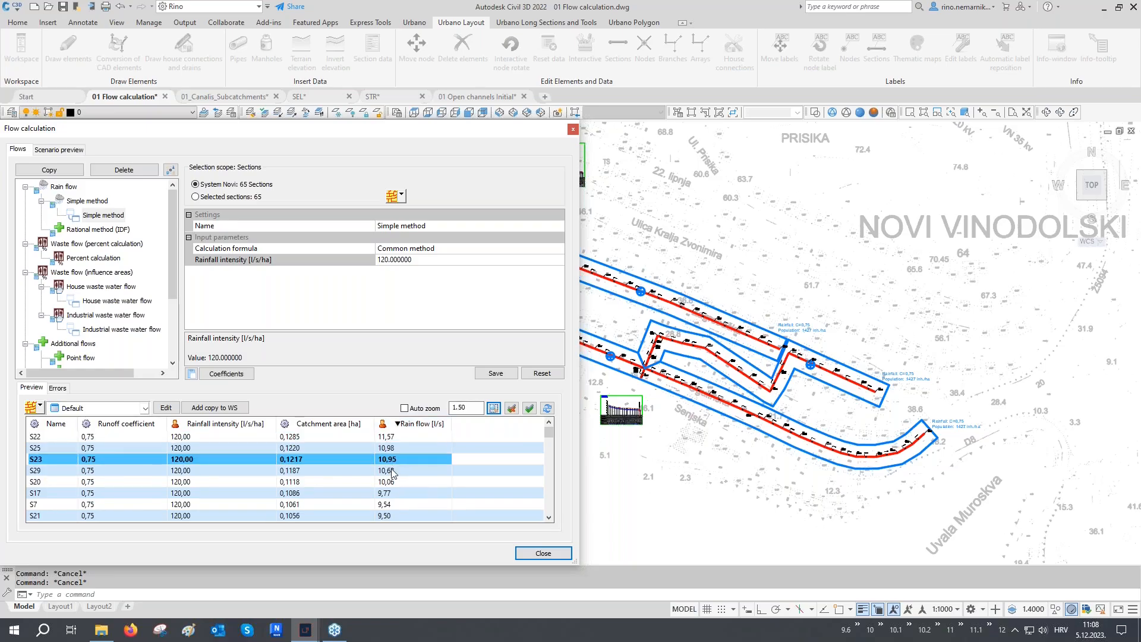
- Open the existing House waste water flow calculation under Waste flow (influence areas) and inspect its waste water flow coefficient
{"action": "left_click", "coordinate": [392, 471]}
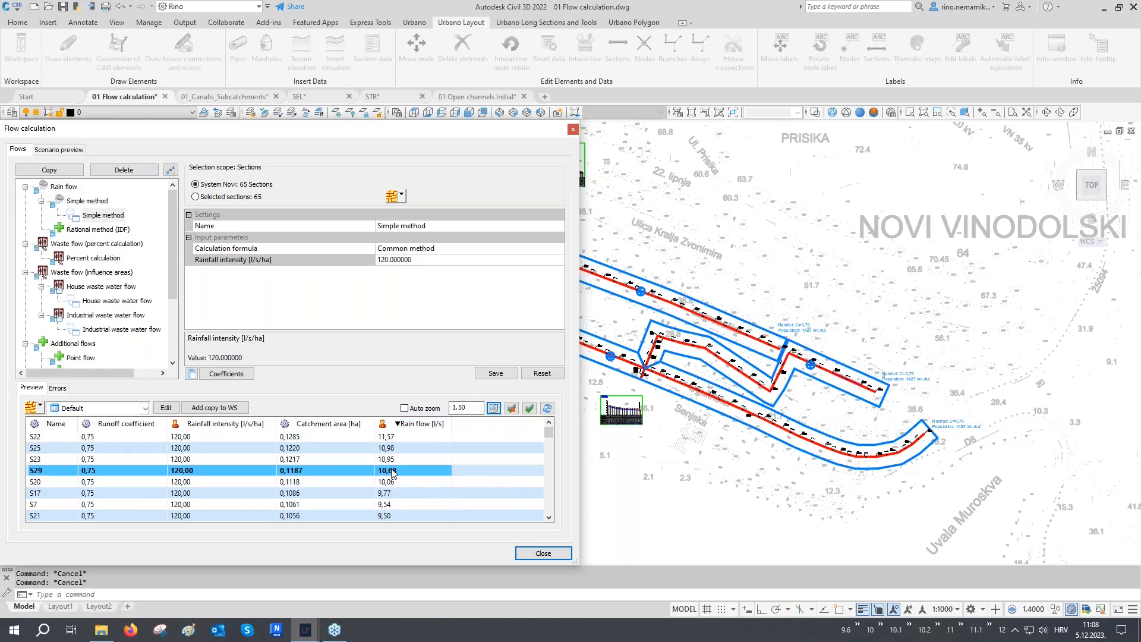
{"action": "left_click", "coordinate": [82, 273]}
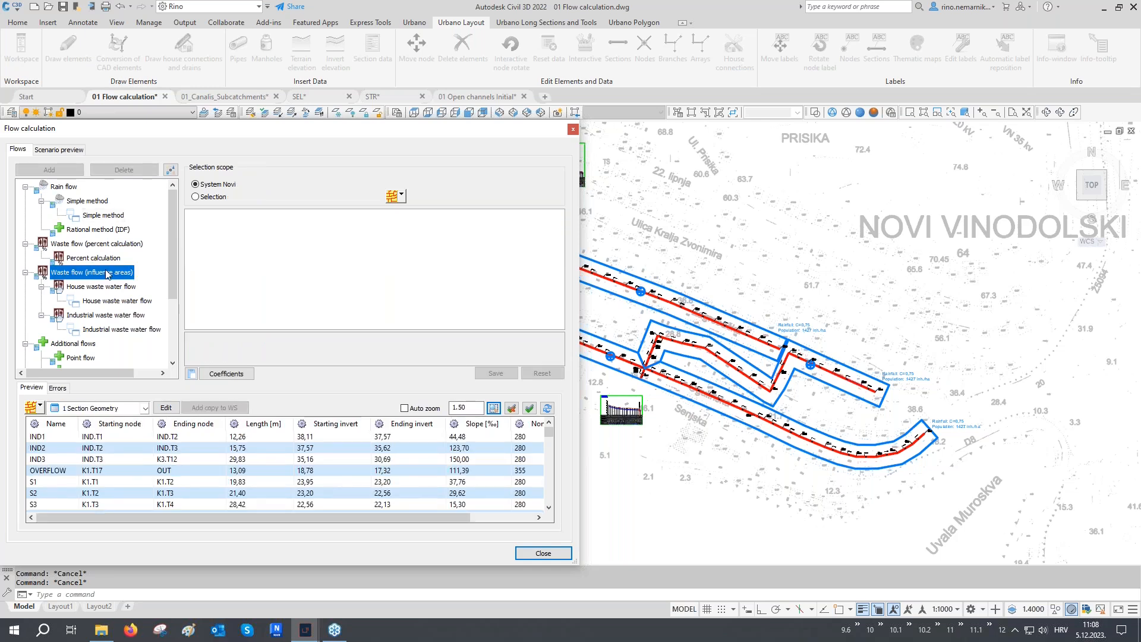
{"action": "left_click", "coordinate": [102, 300]}
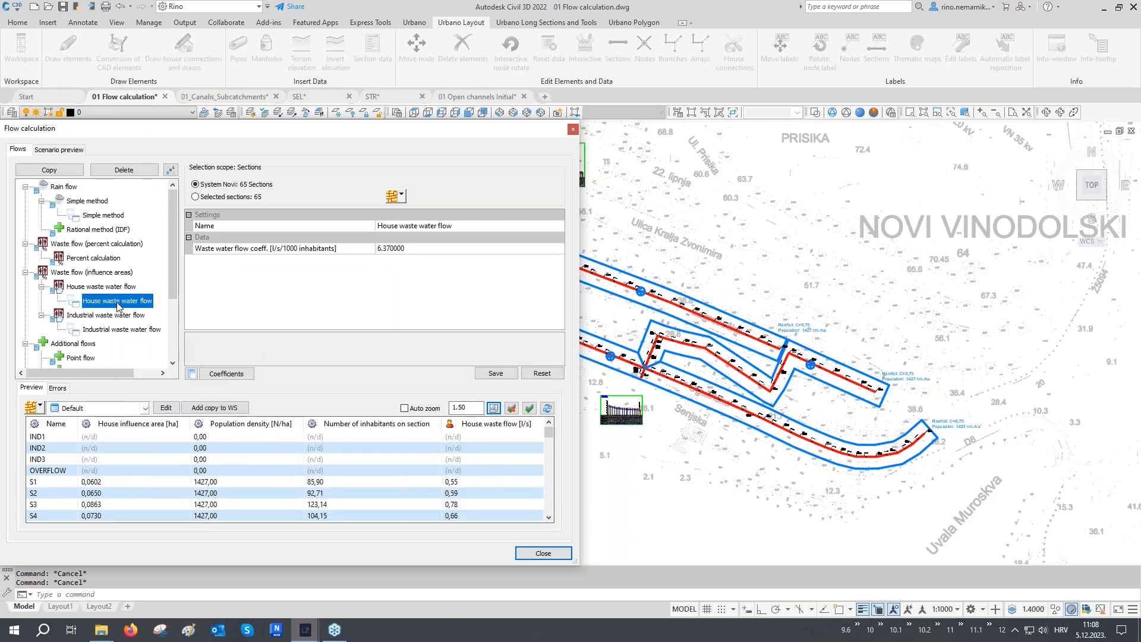
{"action": "left_click", "coordinate": [226, 249]}
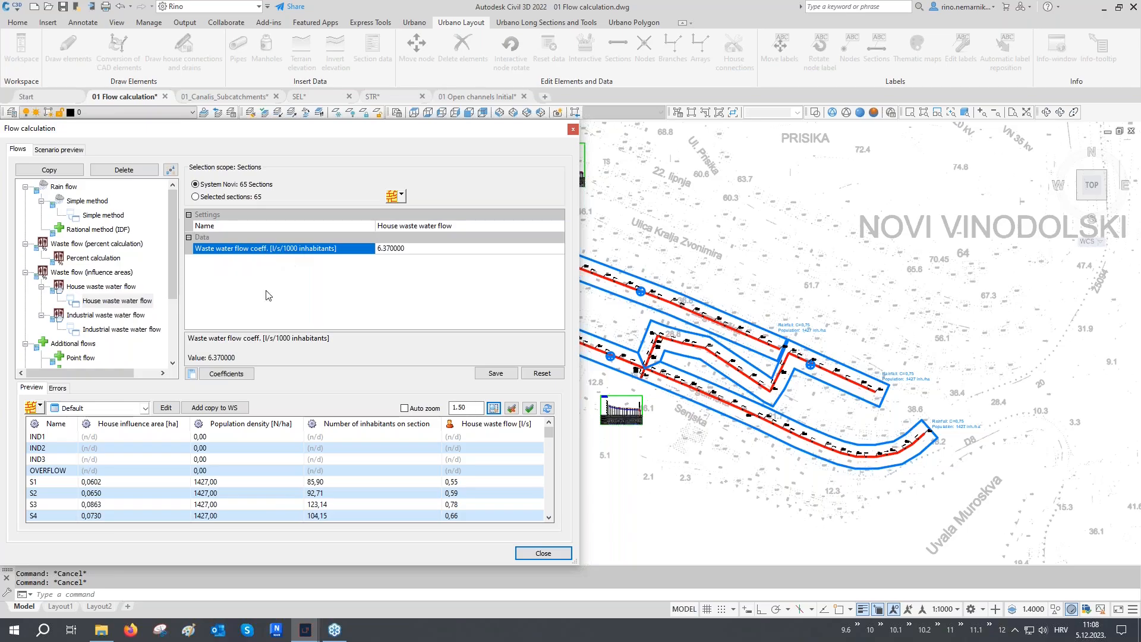
- Sort the house waste water preview by house influence area in descending order and check the top sections' areas and waste flows
{"action": "left_click", "coordinate": [133, 426]}
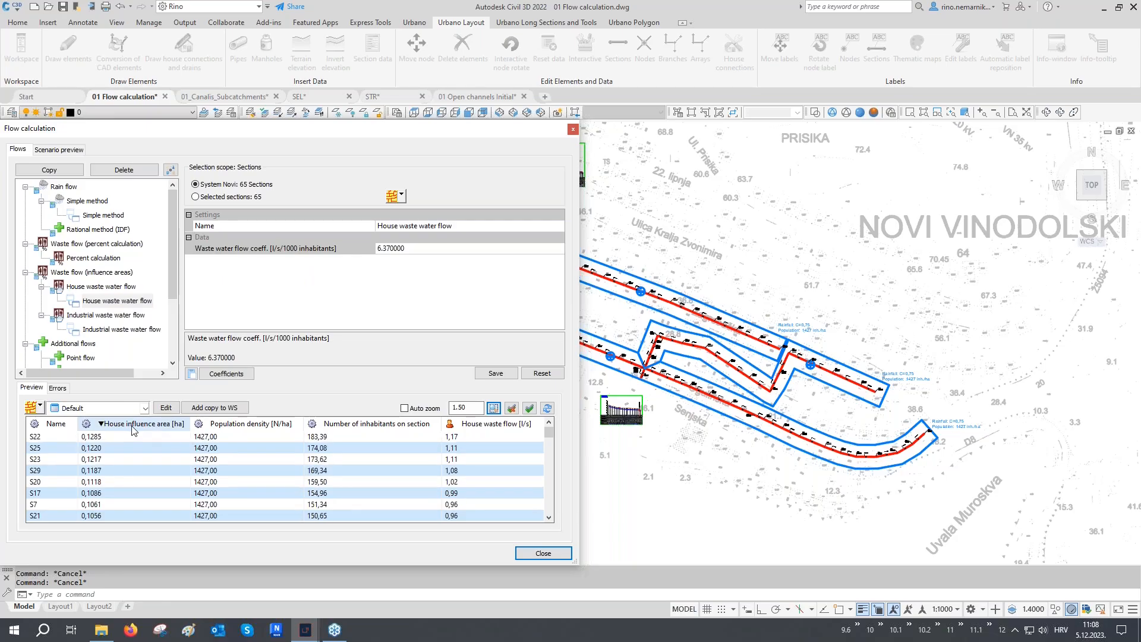
{"action": "left_click", "coordinate": [108, 436]}
{"action": "left_click", "coordinate": [107, 447]}
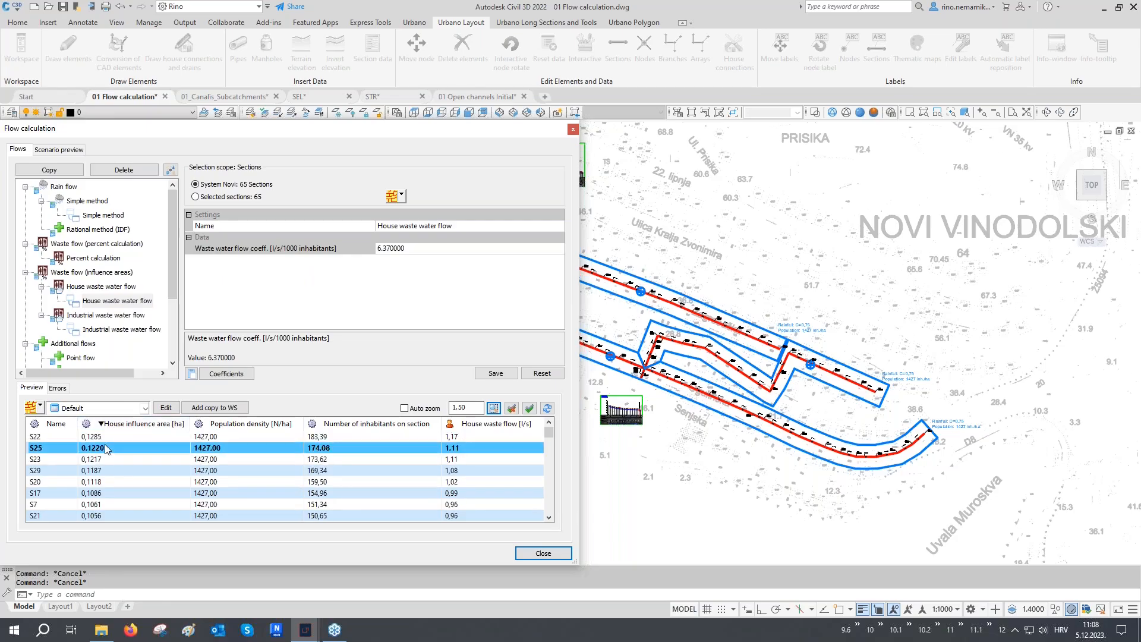
{"action": "left_click", "coordinate": [104, 459]}
{"action": "left_click", "coordinate": [98, 470]}
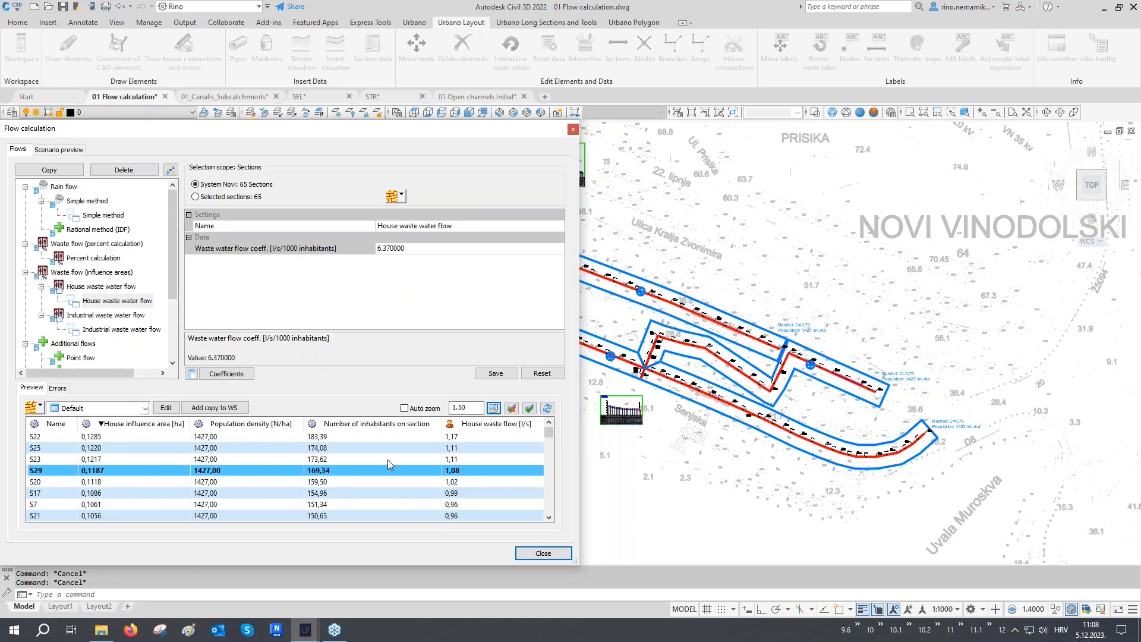
{"action": "left_click", "coordinate": [478, 437]}
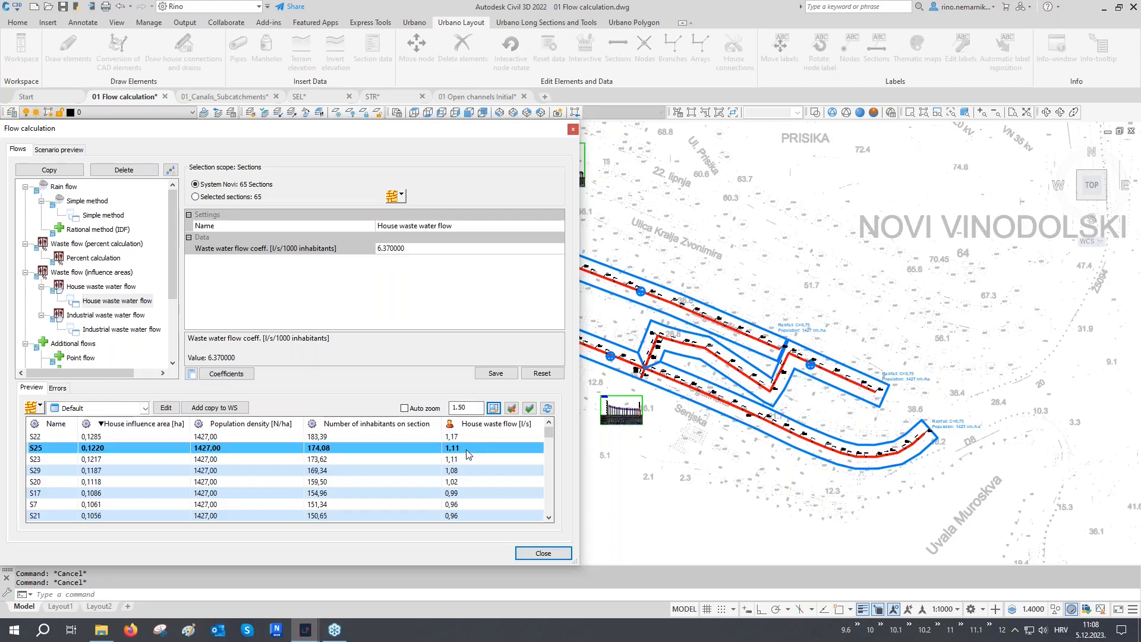
{"action": "left_click", "coordinate": [463, 459]}
{"action": "left_click", "coordinate": [462, 481]}
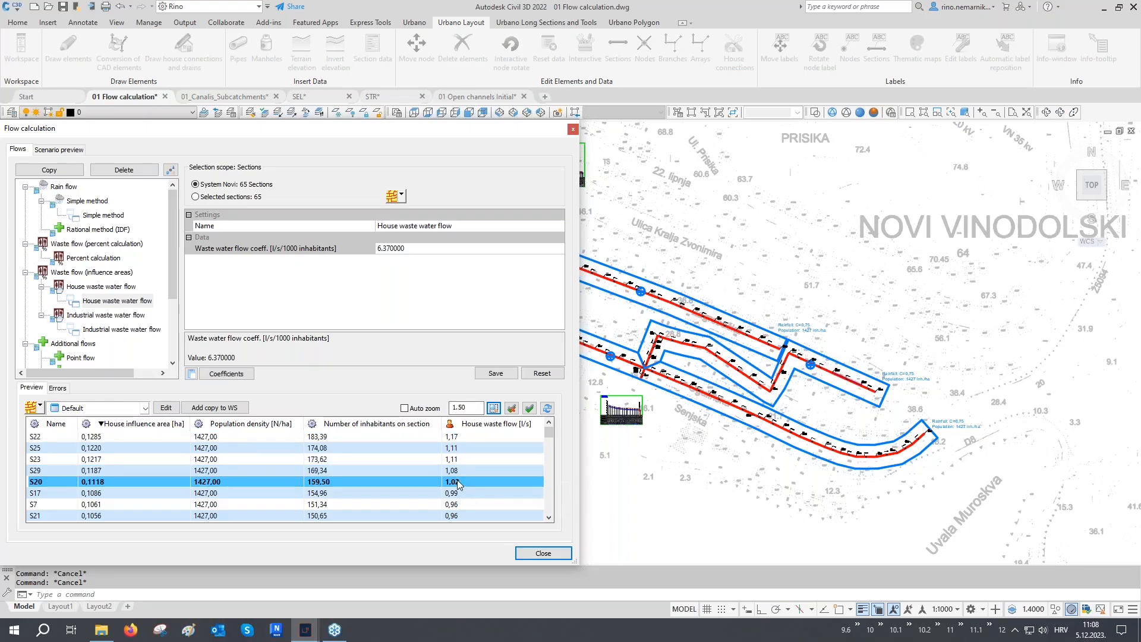
- Open the existing Industrial waste water flow calculation and inspect its flow coefficient and the IND1 section's influence area and flow
{"action": "left_click", "coordinate": [102, 333]}
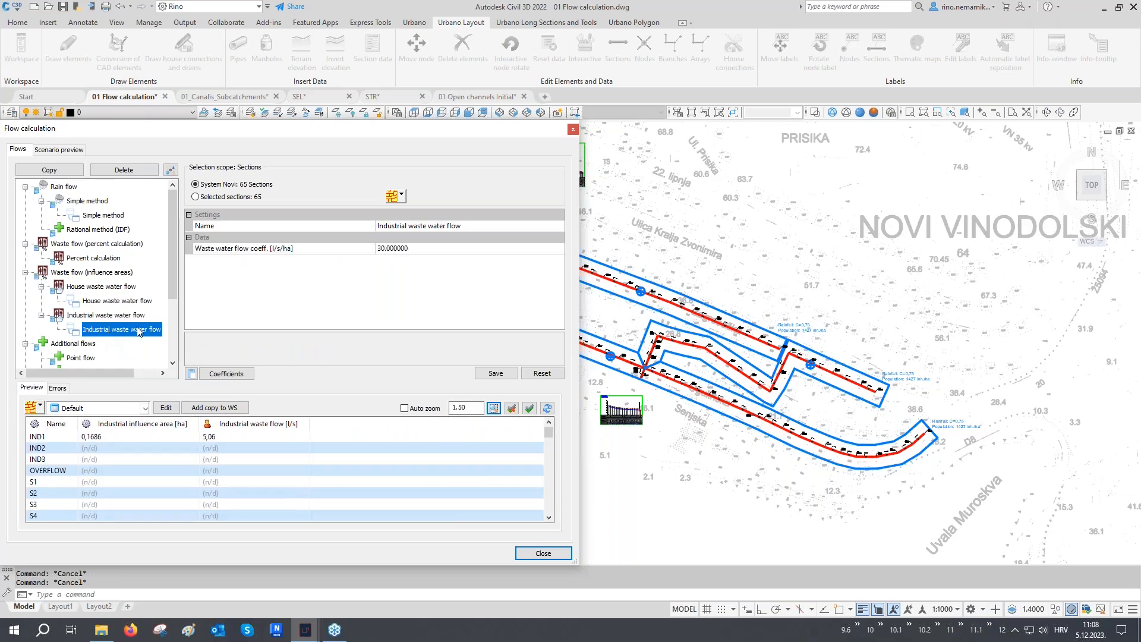
{"action": "left_click", "coordinate": [223, 249]}
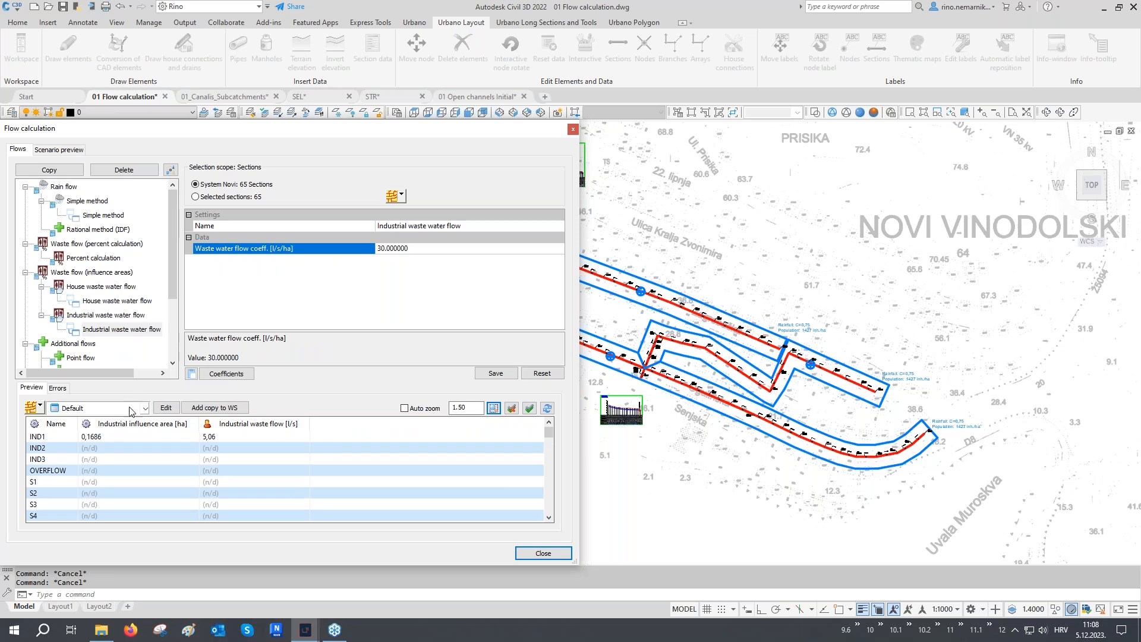
{"action": "left_click", "coordinate": [98, 438]}
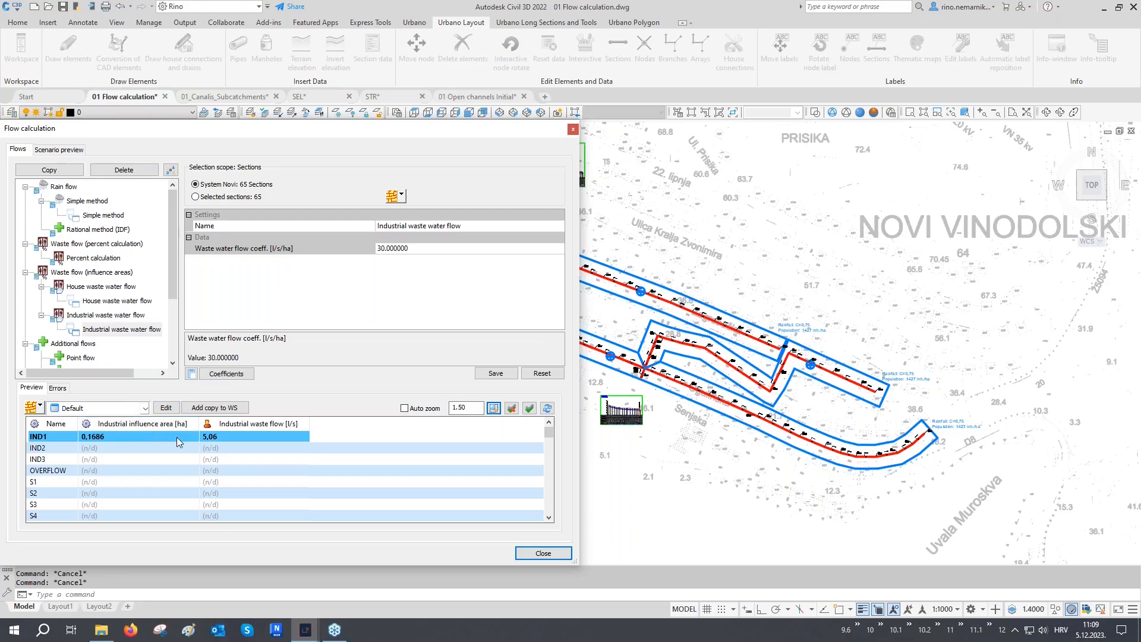
{"action": "mouse_move", "coordinate": [226, 436]}
- Review the own flows included in the 1 Storm, 2 Sanitary and 3 Mixed scenarios and close the flow calculation
{"action": "scroll", "coordinate": [120, 272], "scroll_direction": "down", "scroll_amount": 3}
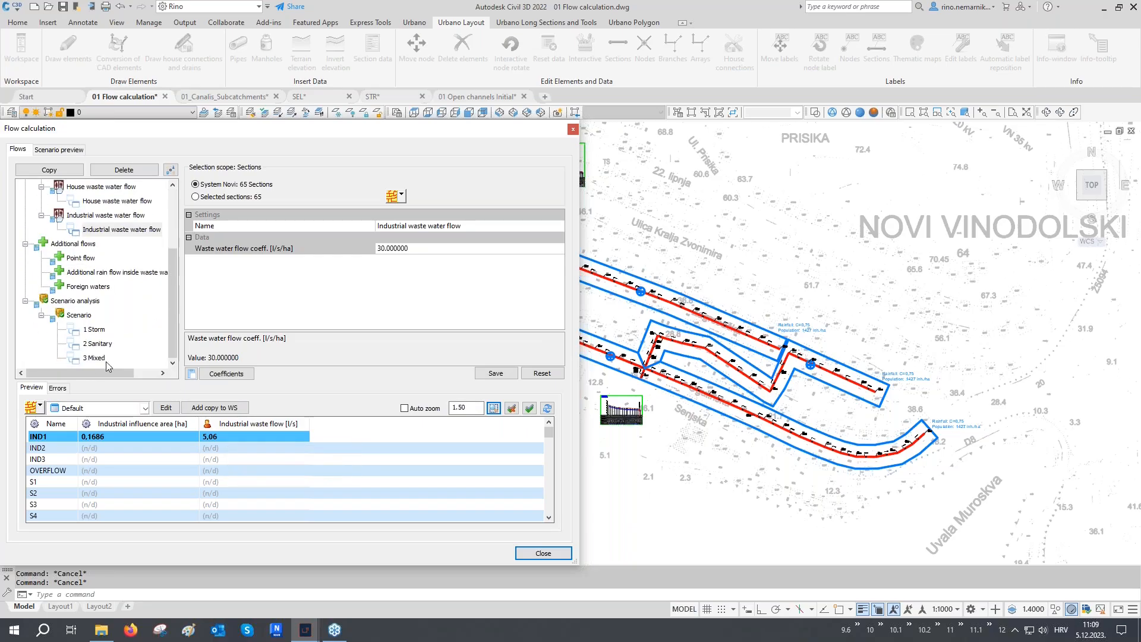
{"action": "left_click", "coordinate": [92, 331]}
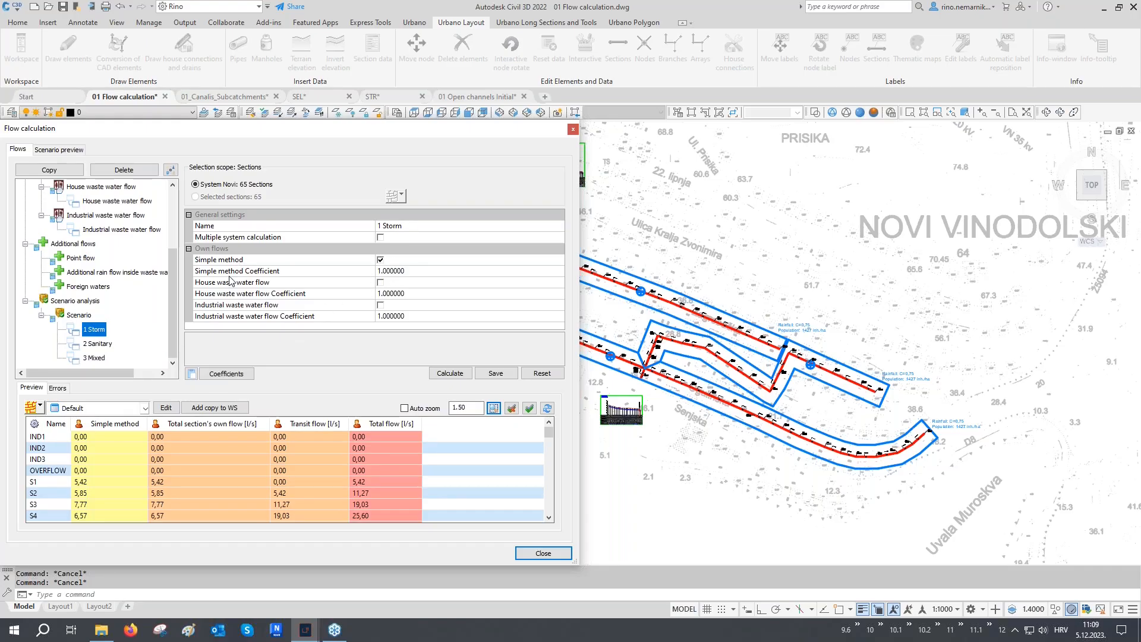
{"action": "left_click", "coordinate": [95, 345]}
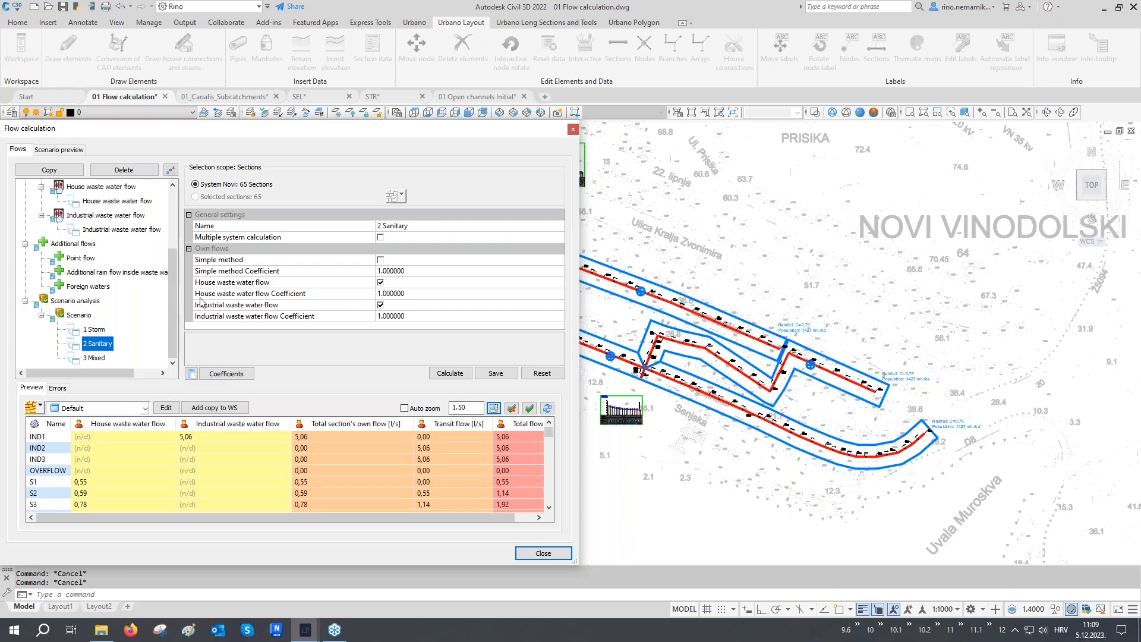
{"action": "left_click", "coordinate": [95, 357]}
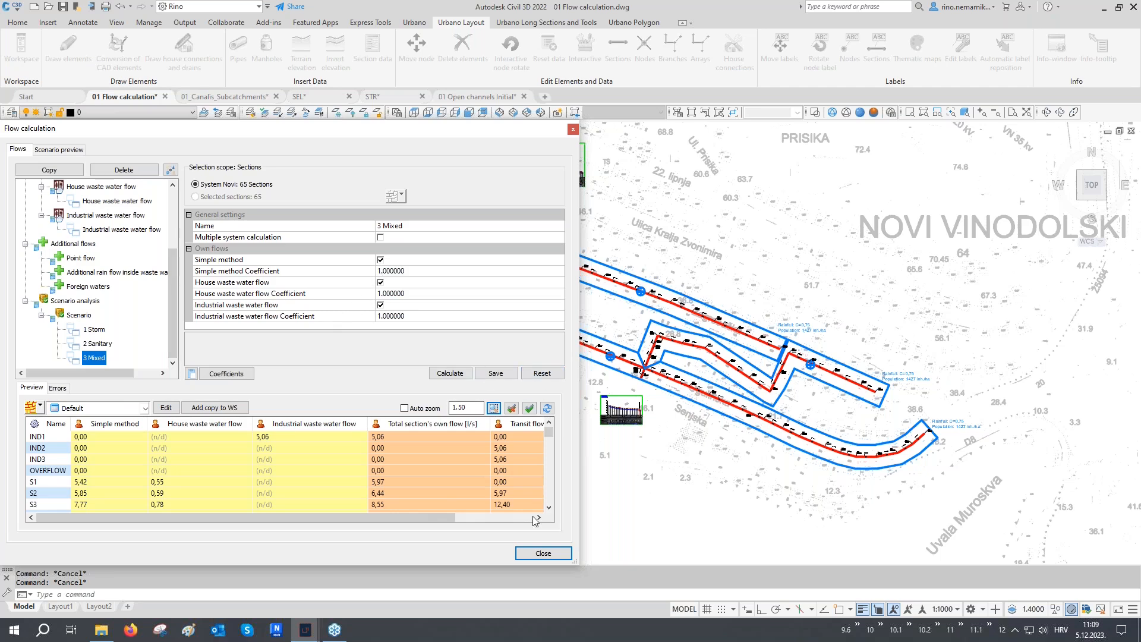
{"action": "left_click", "coordinate": [534, 554]}
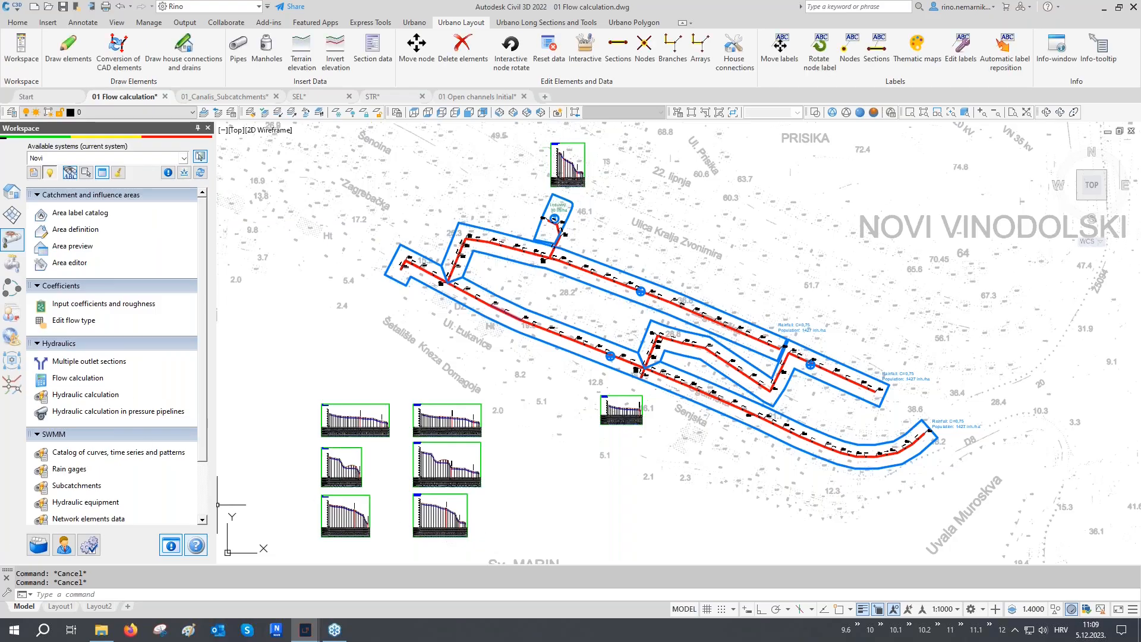
- Open the Hydraulic calculation tool for the Novi system and choose Sum of all defined flows as the flow scenario
{"action": "scroll", "coordinate": [95, 395], "scroll_direction": "down", "scroll_amount": 3}
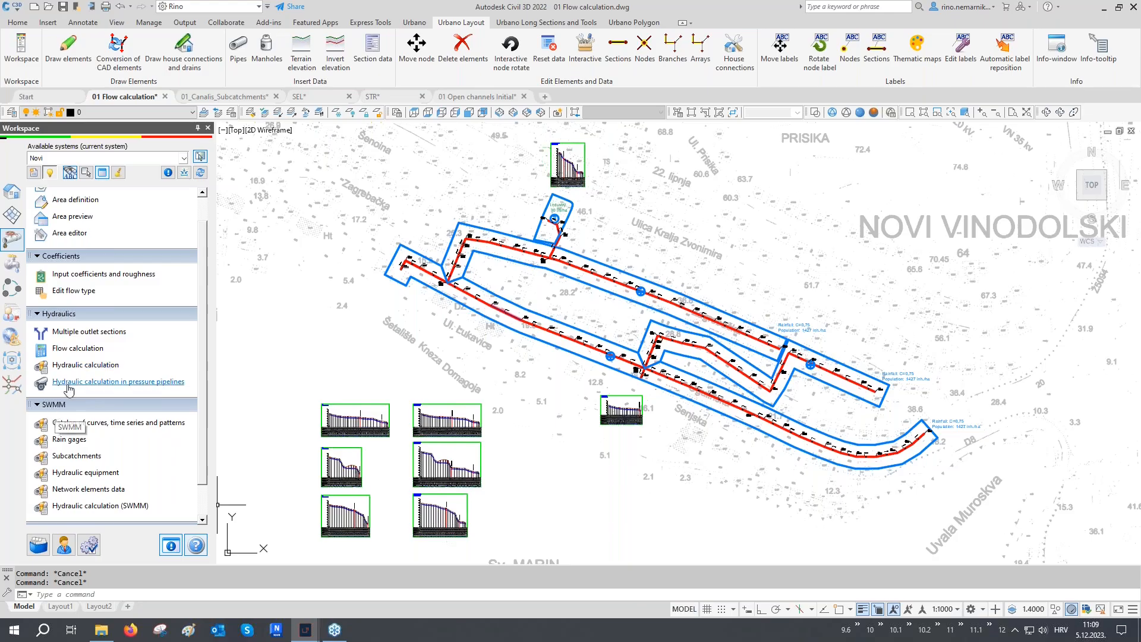
{"action": "left_click", "coordinate": [79, 366]}
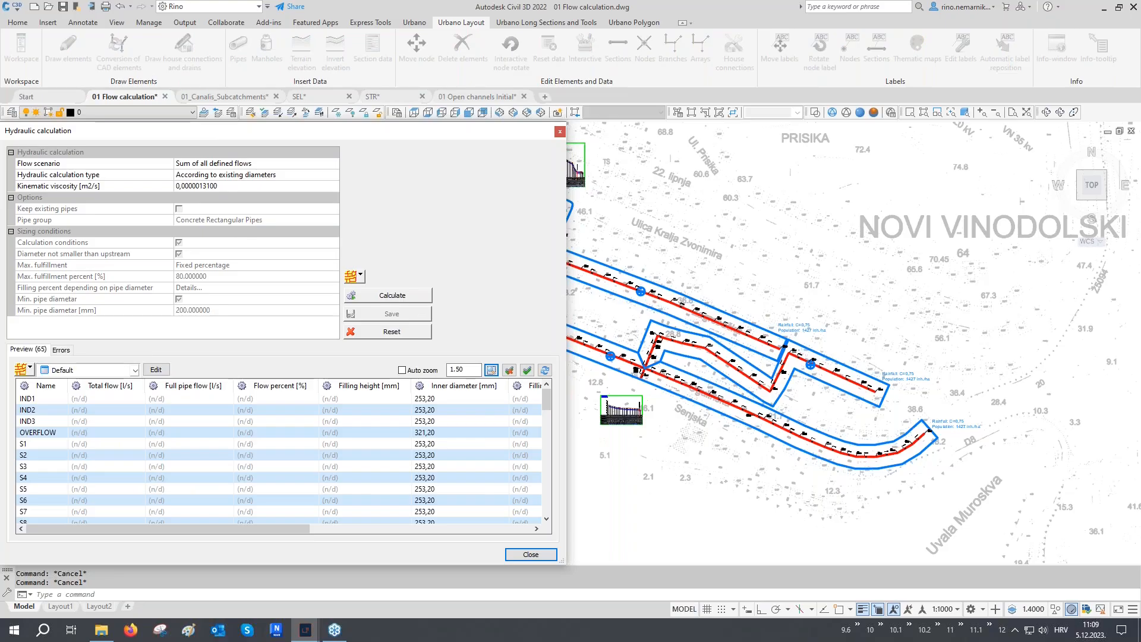
{"action": "left_click", "coordinate": [84, 166]}
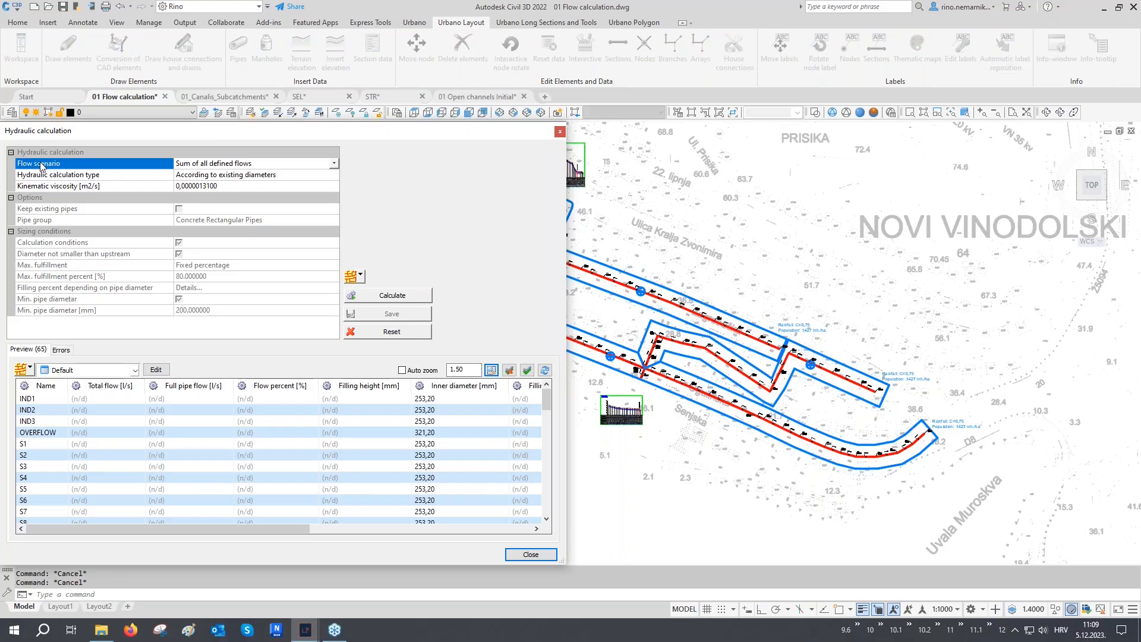
{"action": "left_click", "coordinate": [200, 164]}
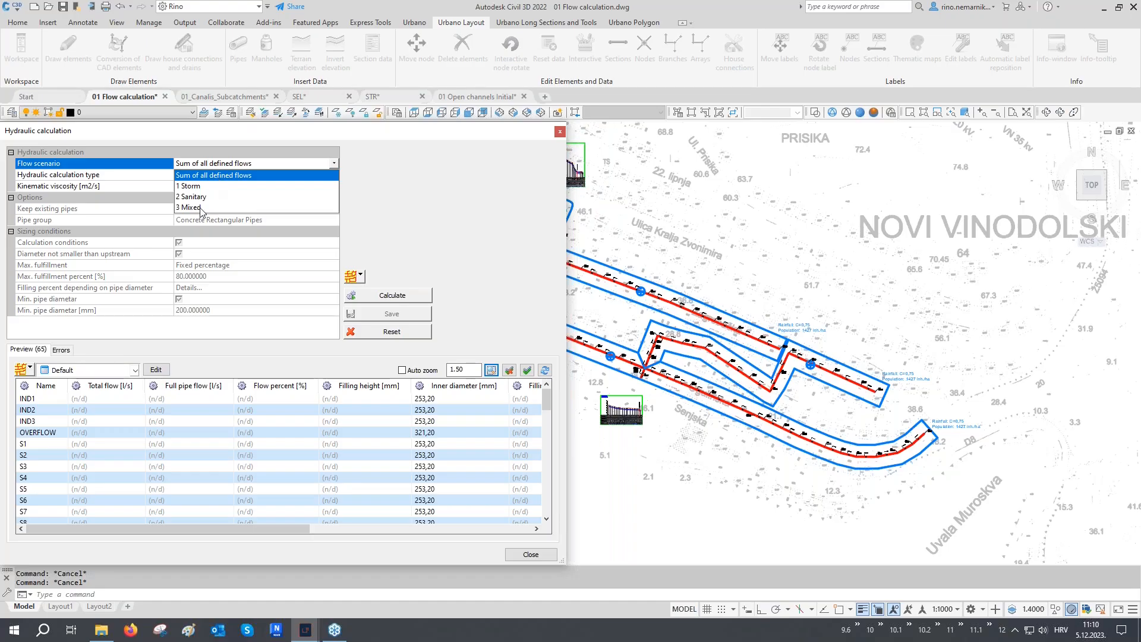
{"action": "left_click", "coordinate": [218, 176]}
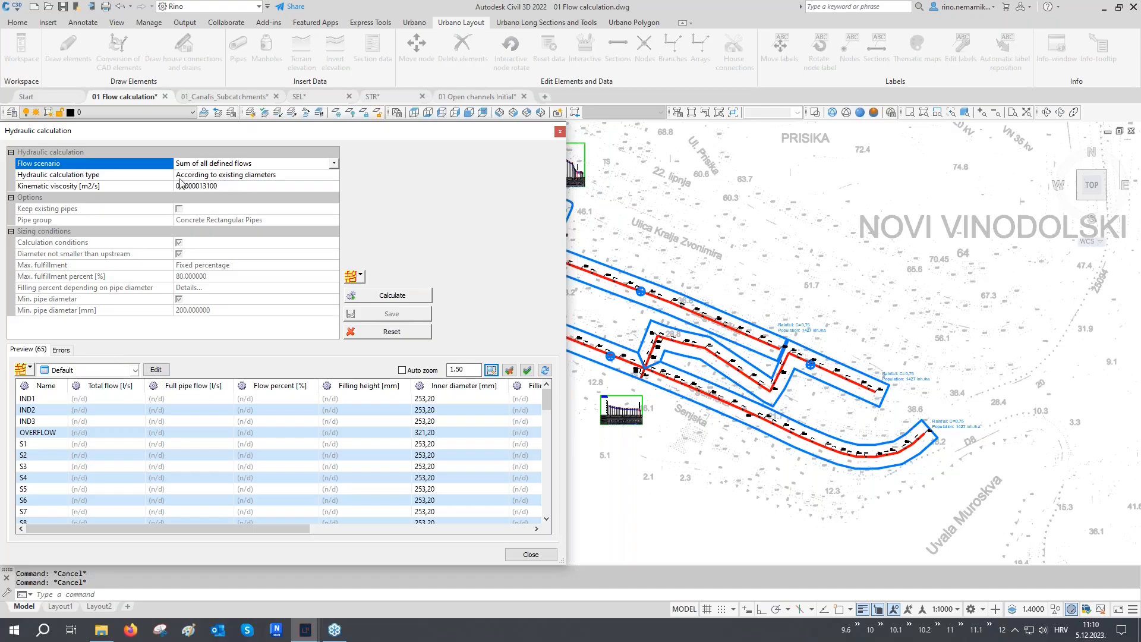
- Set the hydraulic calculation type to According to existing diameters and run the calculation
{"action": "left_click", "coordinate": [89, 176]}
{"action": "left_click", "coordinate": [213, 178]}
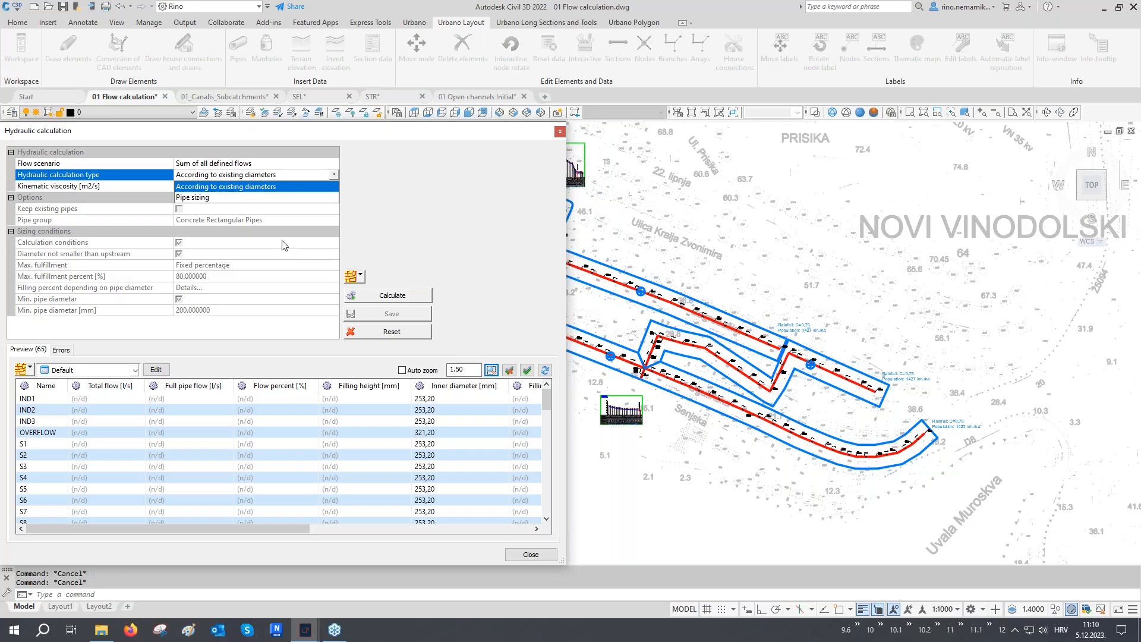
{"action": "left_click", "coordinate": [224, 188]}
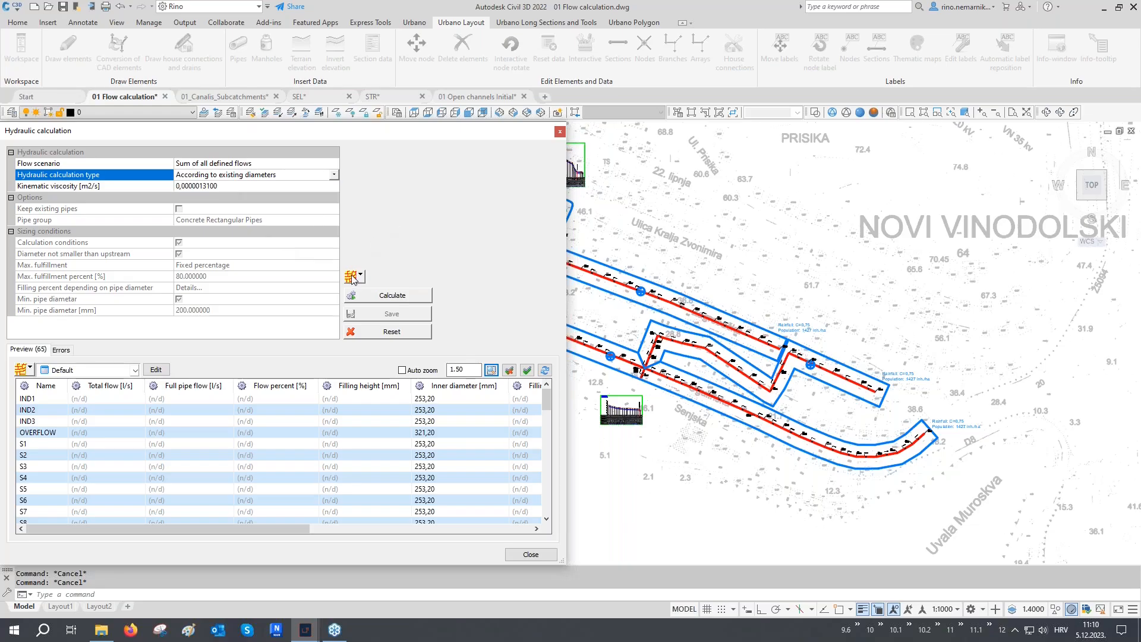
{"action": "left_click", "coordinate": [385, 297]}
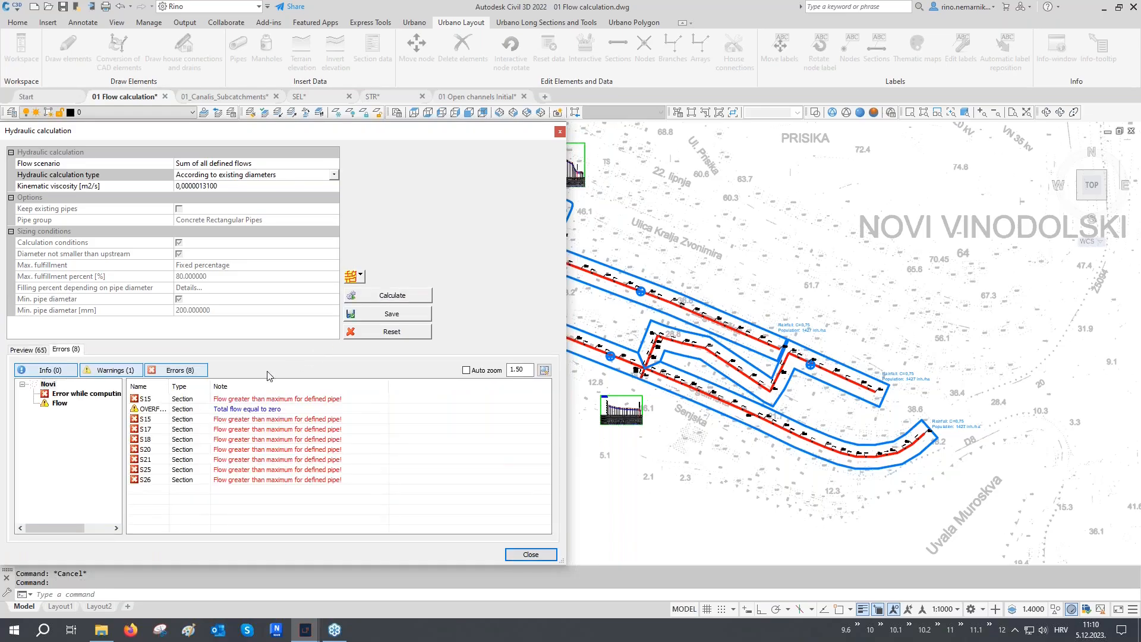
- Review the notes for OVERFLOW, S15 and S17 in the calculation's error list, and save and close the hydraulic calculation
{"action": "left_click_drag", "start_coordinate": [169, 387], "coordinate": [187, 394]}
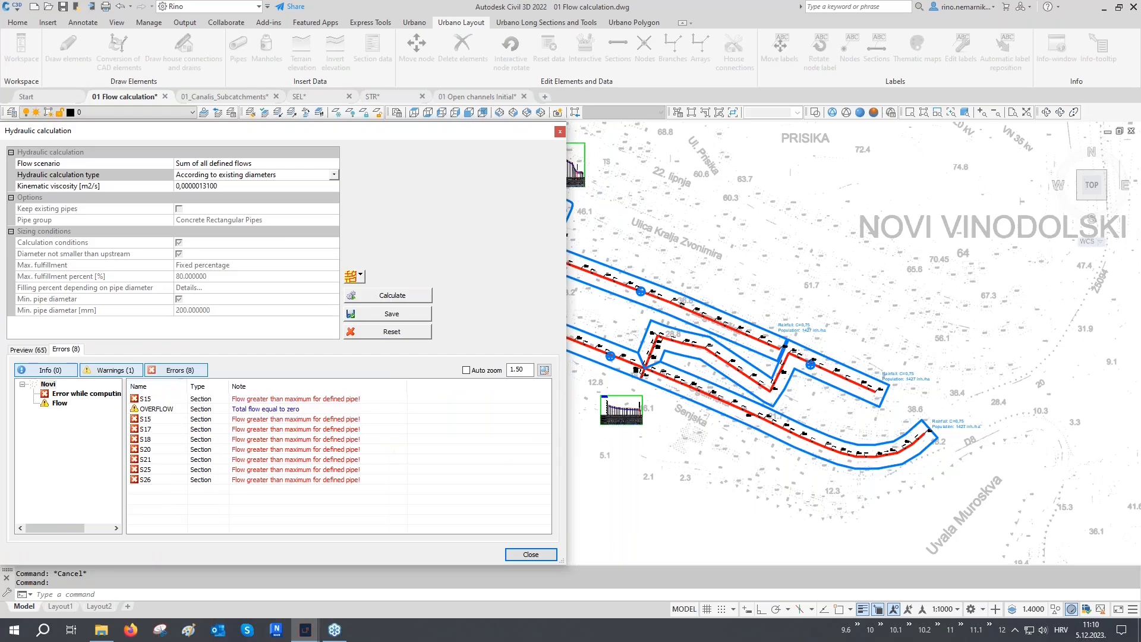
{"action": "left_click", "coordinate": [164, 410]}
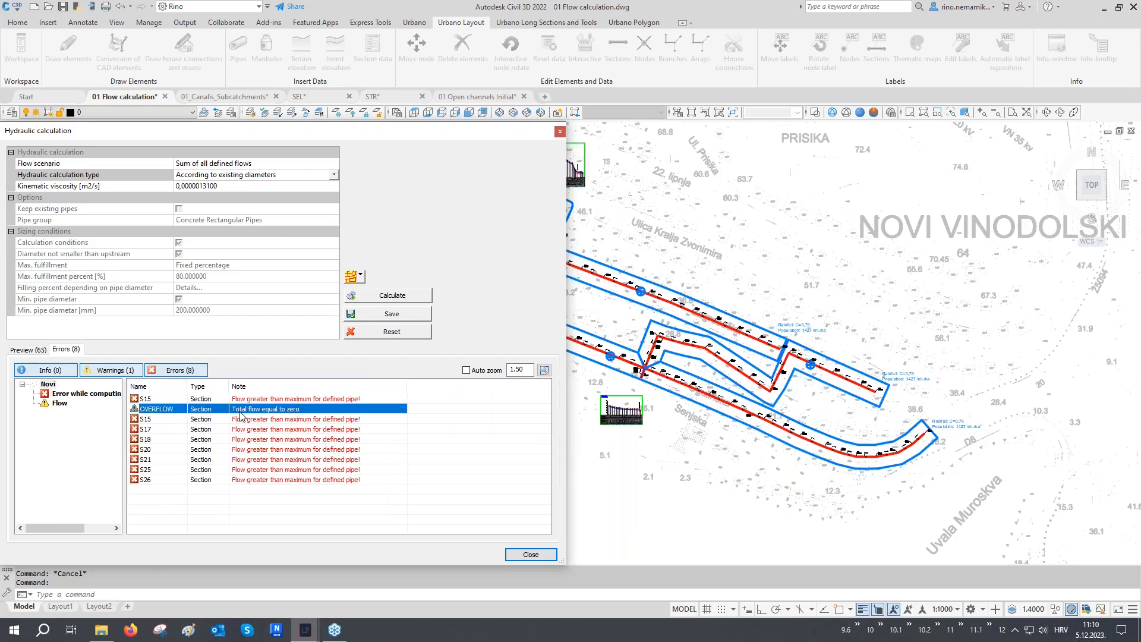
{"action": "left_click", "coordinate": [284, 420]}
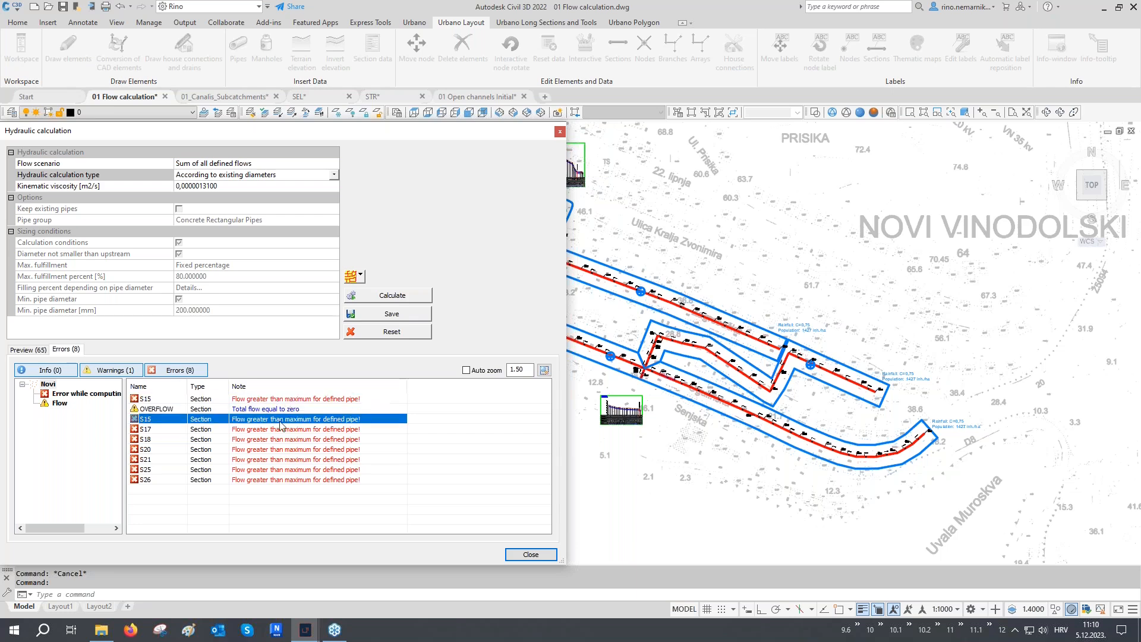
{"action": "left_click", "coordinate": [280, 429]}
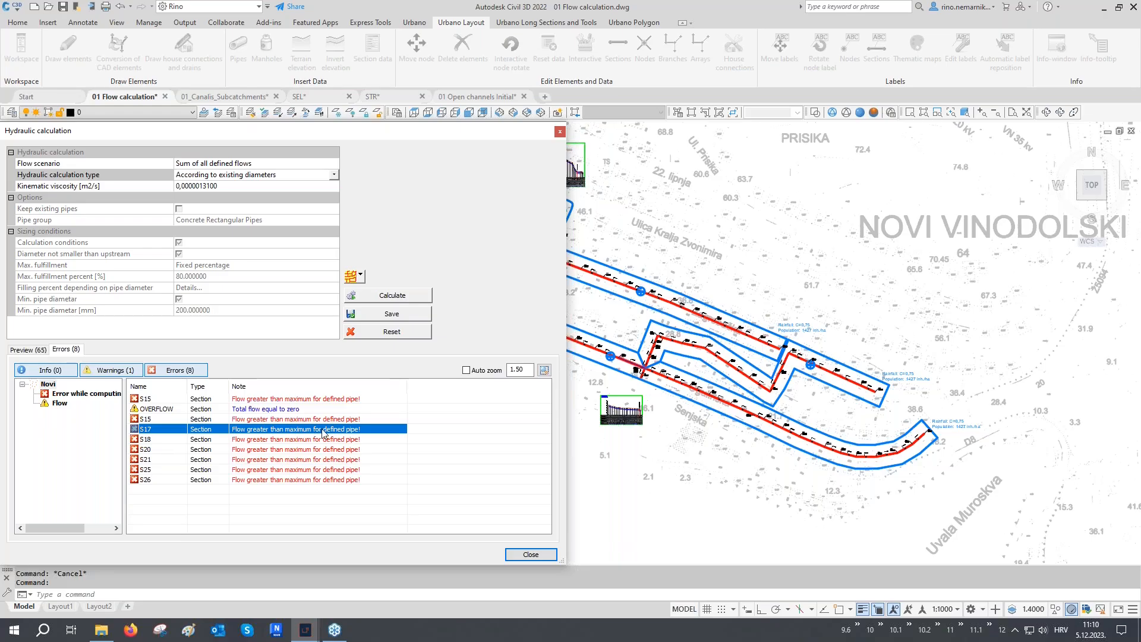
{"action": "left_click", "coordinate": [389, 315]}
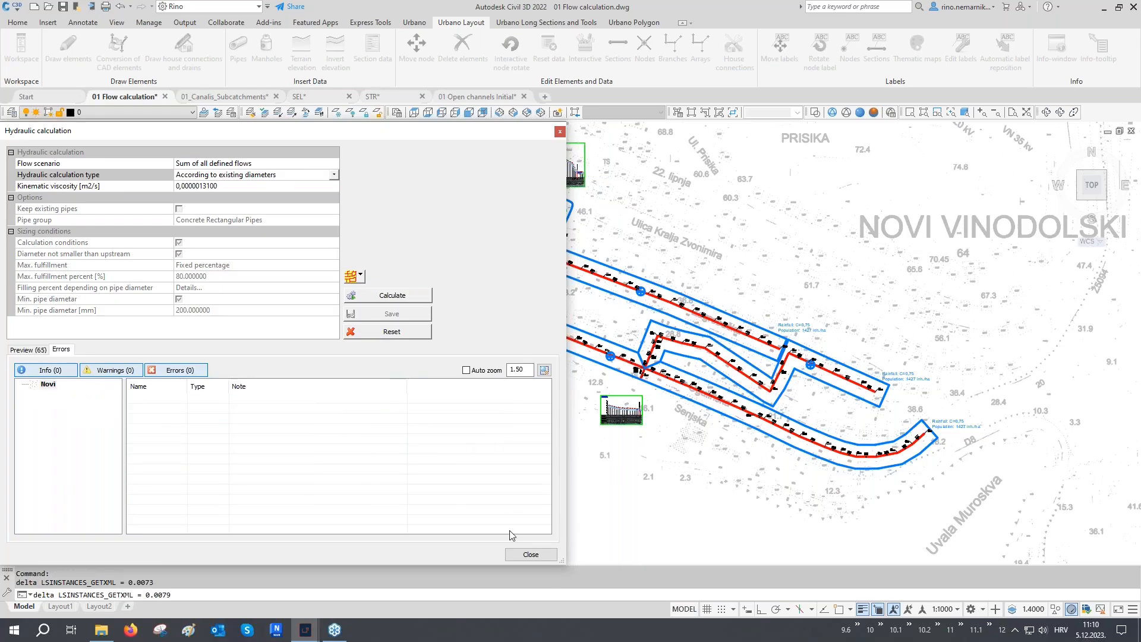
{"action": "left_click", "coordinate": [515, 555]}
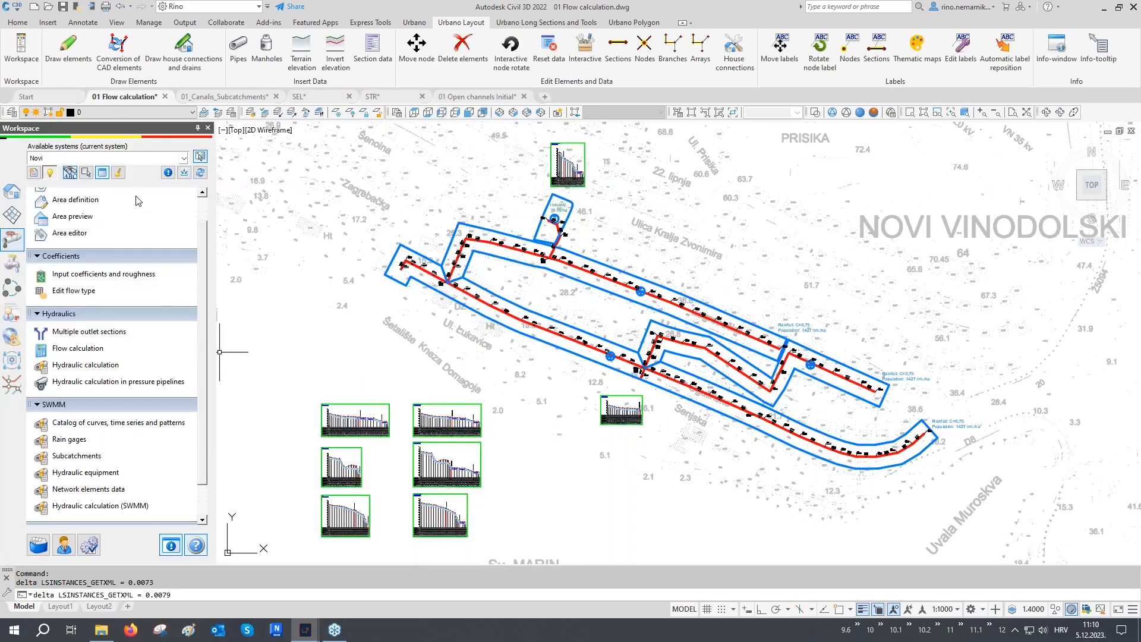
- Show the Section Hydraulics preview table for the network and widen its Note column so the full notes can be read
{"action": "left_click", "coordinate": [105, 173]}
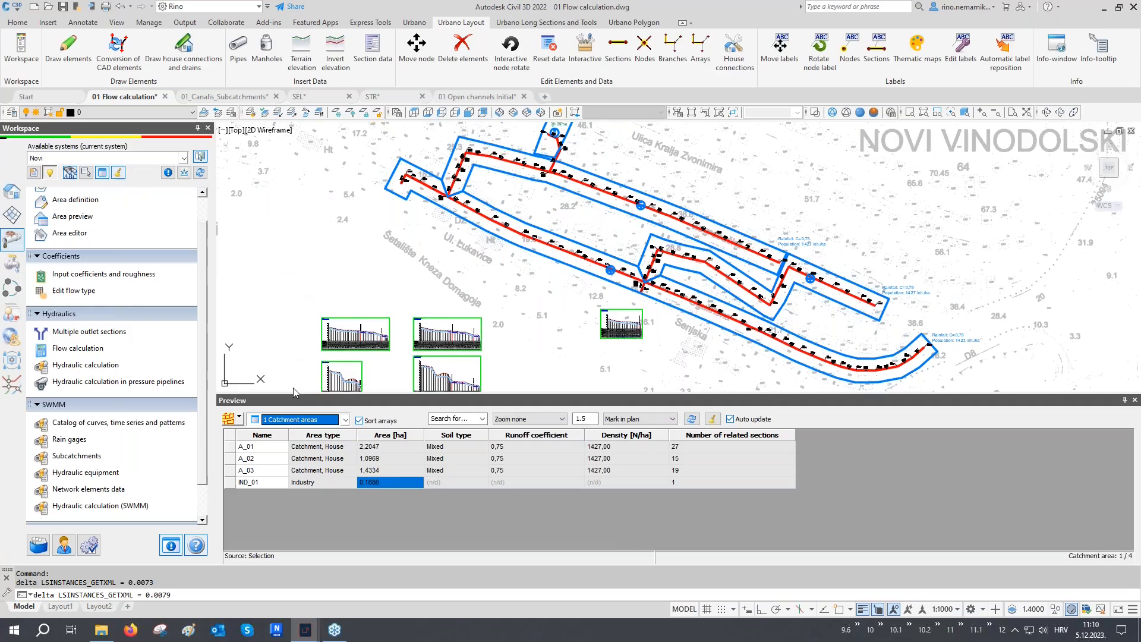
{"action": "left_click", "coordinate": [295, 420]}
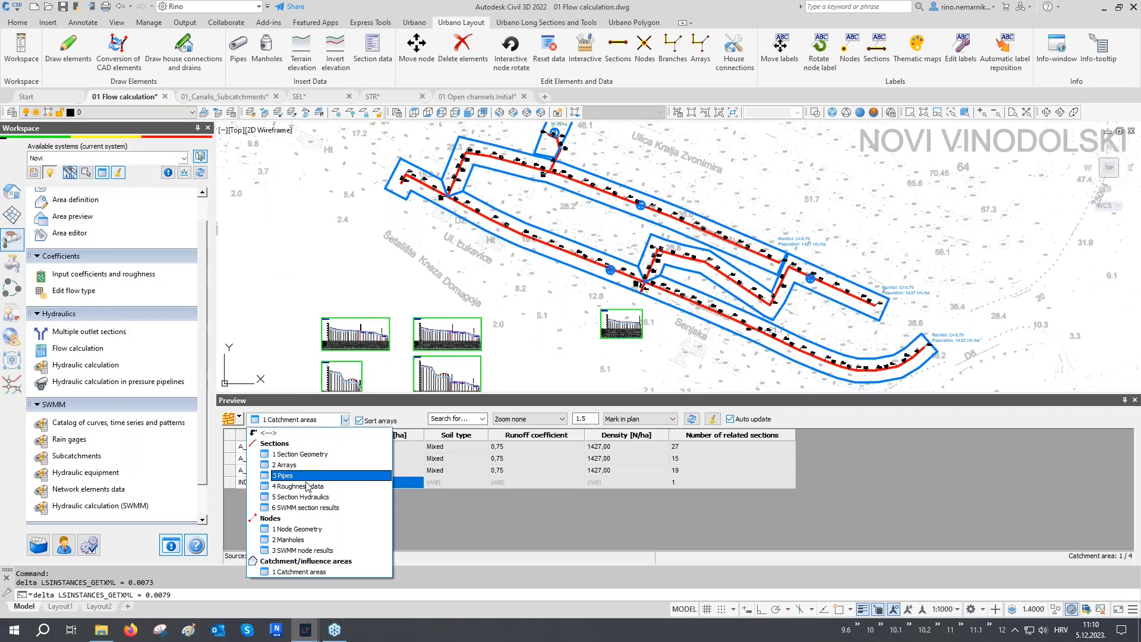
{"action": "left_click", "coordinate": [308, 497]}
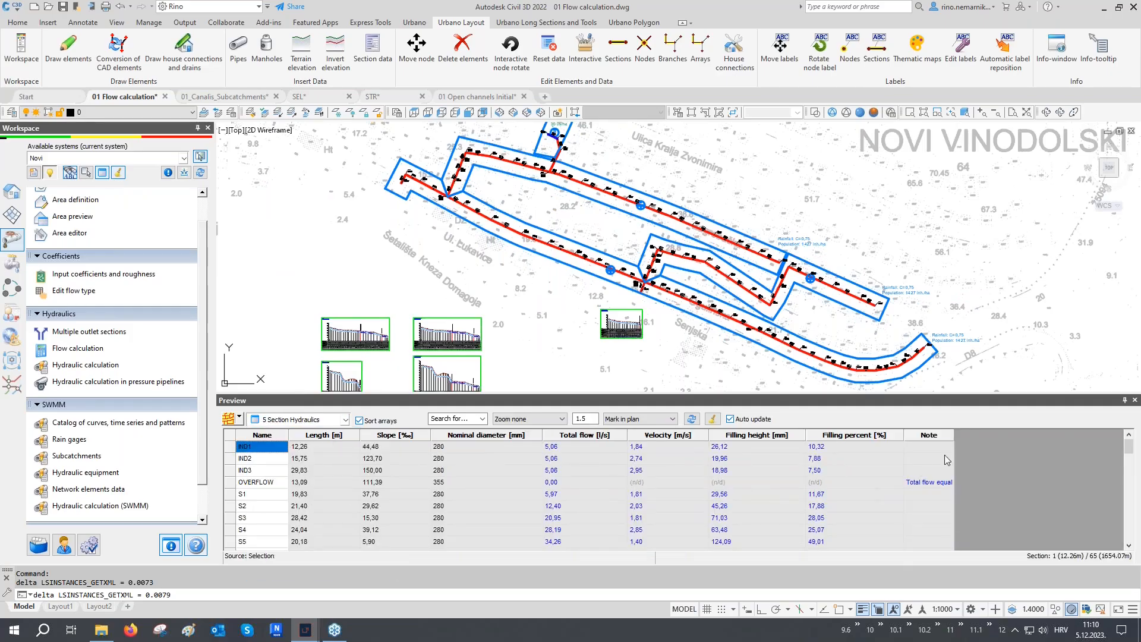
{"action": "left_click_drag", "start_coordinate": [954, 436], "coordinate": [1069, 436]}
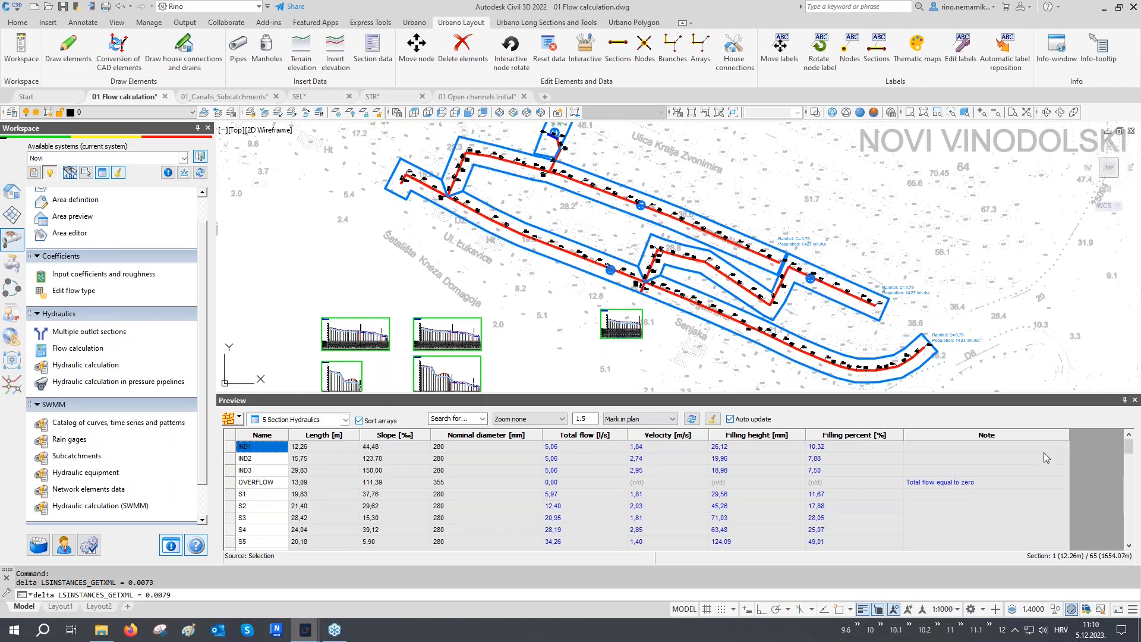
- Sort the Section Hydraulics table by Note and zoom to the OVERFLOW section in plan
{"action": "left_click", "coordinate": [1025, 434]}
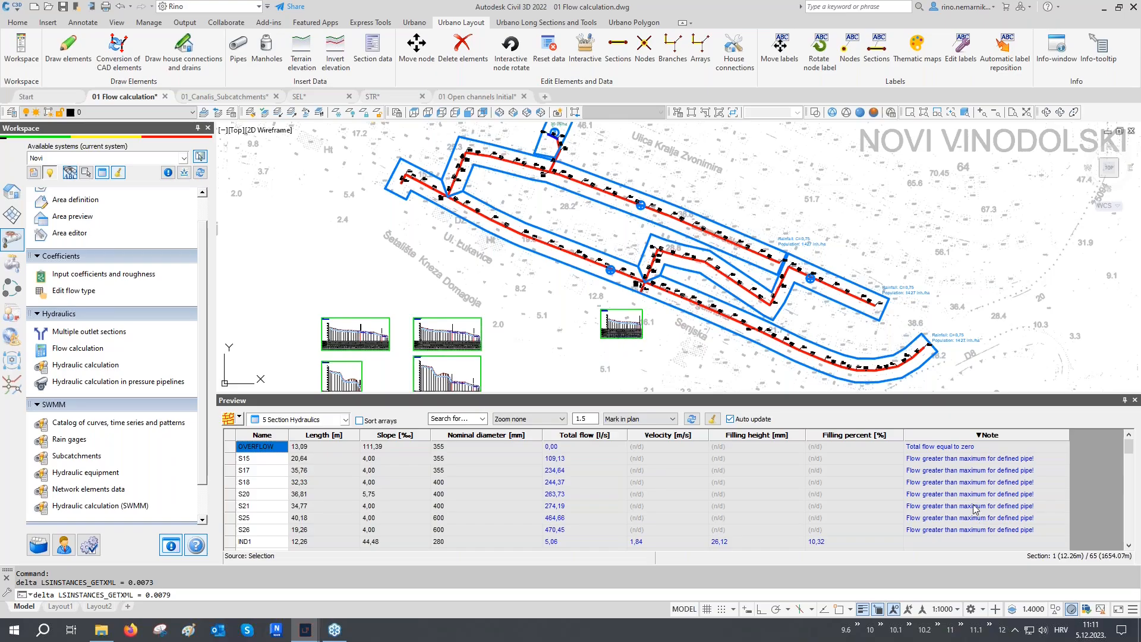
{"action": "left_click", "coordinate": [959, 451]}
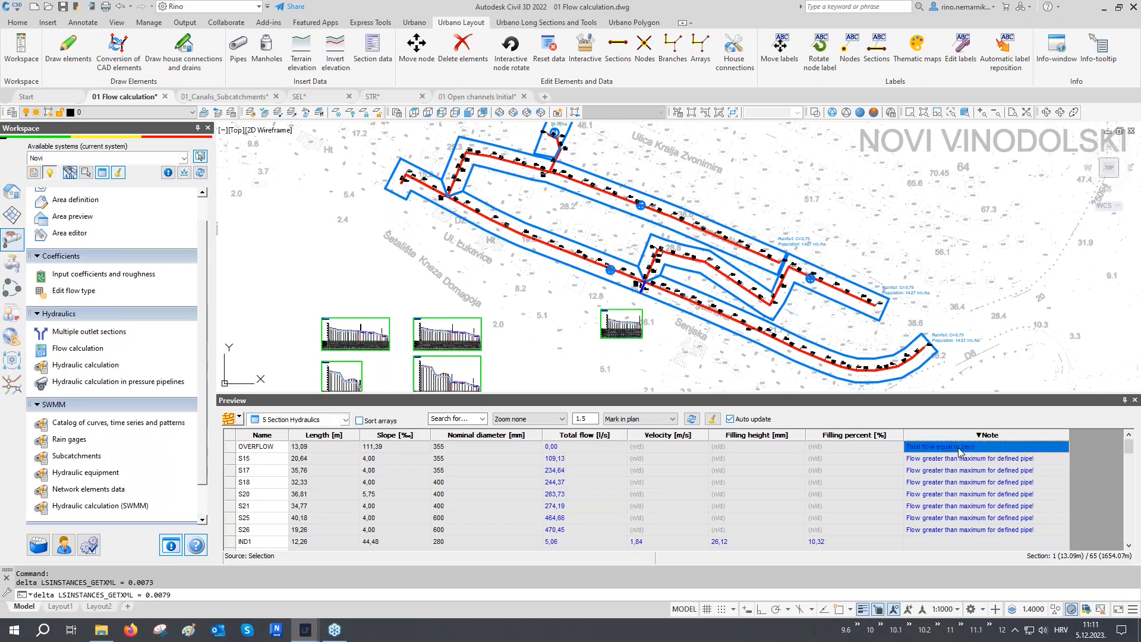
{"action": "right_click", "coordinate": [923, 452]}
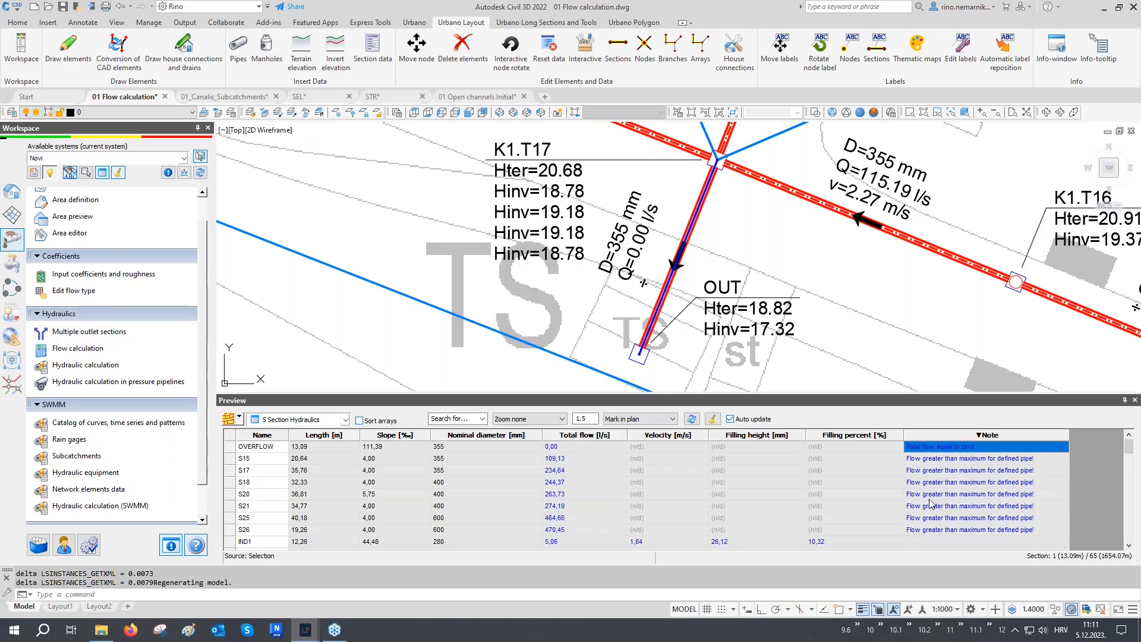
- Select sections S15 through S26 that carry the "Flow greater than maximum" note and zoom to them in the K1 profile
{"action": "left_click_drag", "start_coordinate": [933, 461], "coordinate": [933, 531]}
{"action": "right_click", "coordinate": [938, 463]}
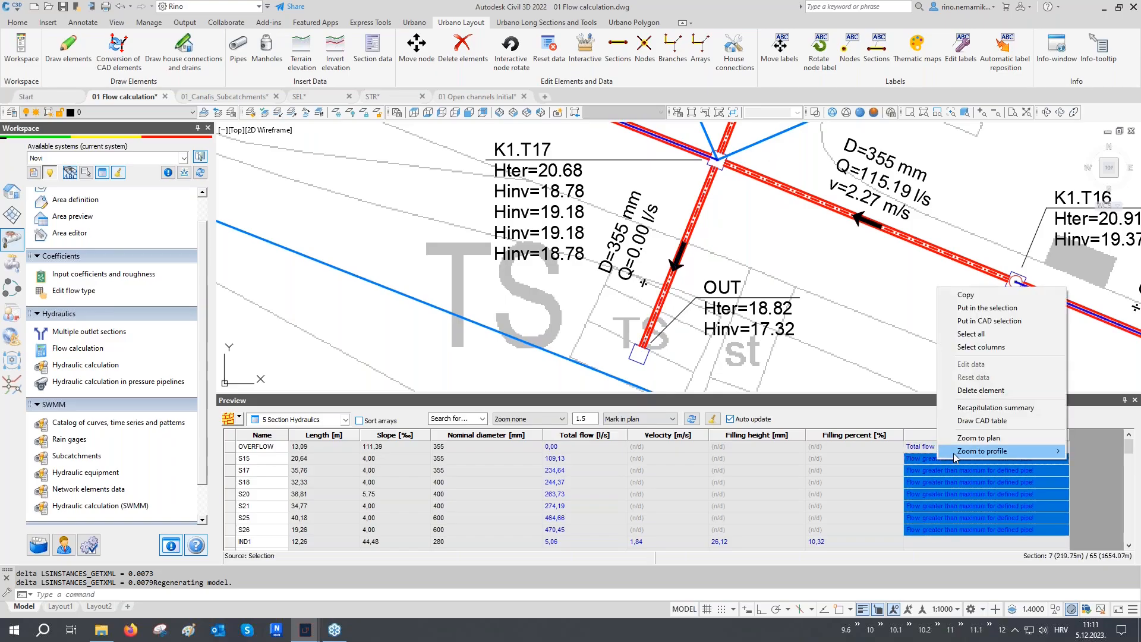
{"action": "mouse_move", "coordinate": [954, 451]}
{"action": "left_click", "coordinate": [913, 453]}
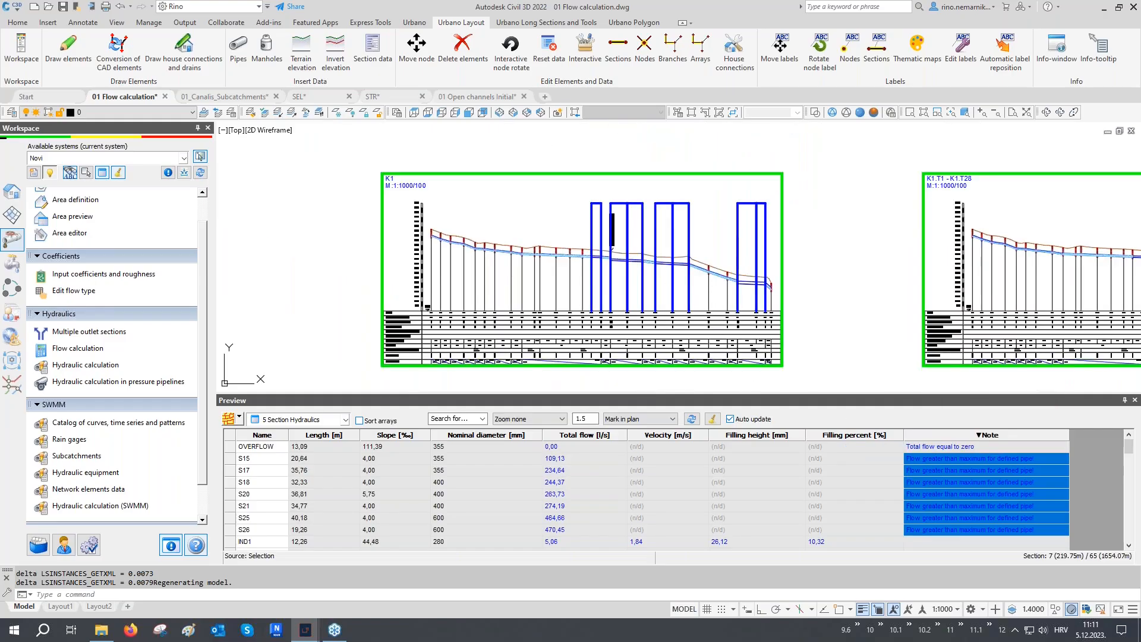
- Regenerate the drawing to clear the section markers and redraw the long sections
{"action": "scroll", "coordinate": [586, 279], "scroll_direction": "up", "scroll_amount": 4}
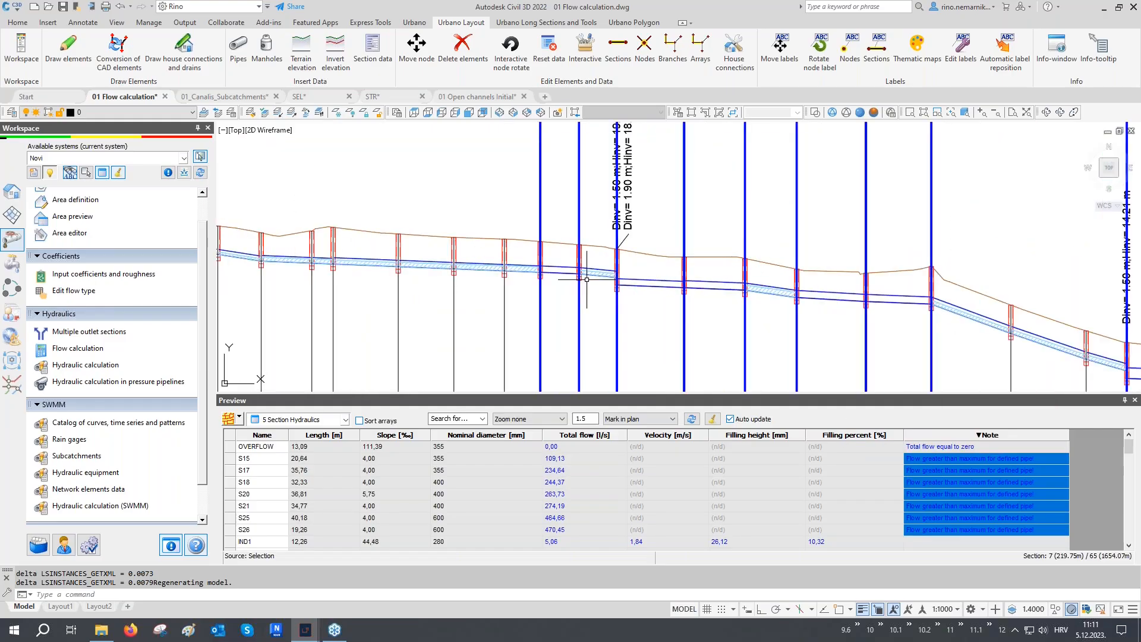
{"action": "type", "text": "re"}
{"action": "key", "text": "Return"}
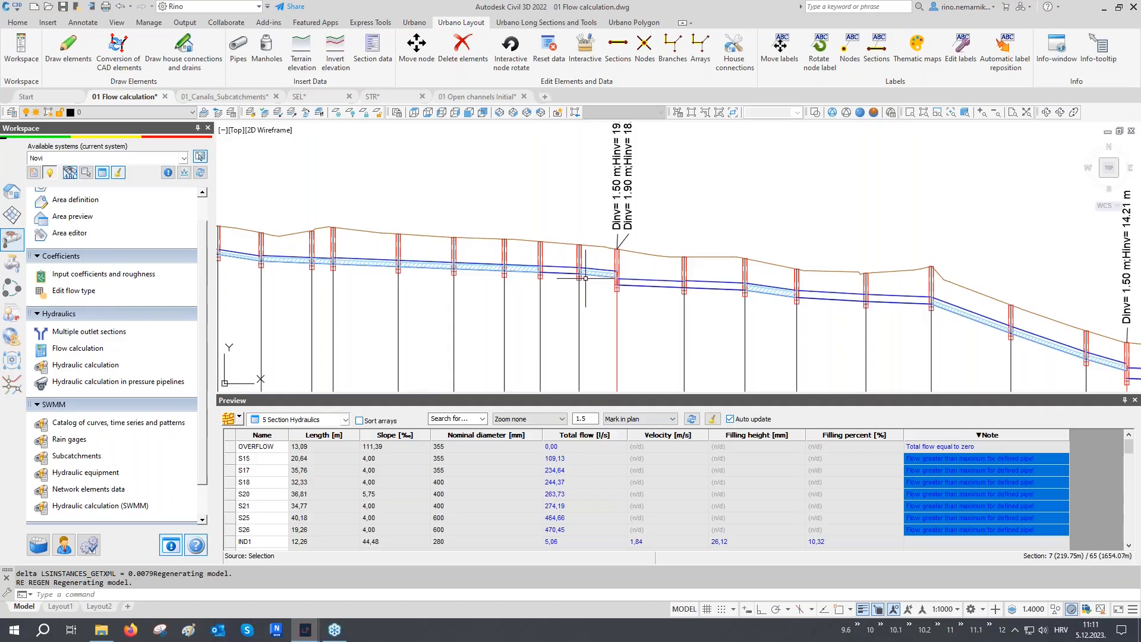
{"action": "left_click", "coordinate": [555, 23]}
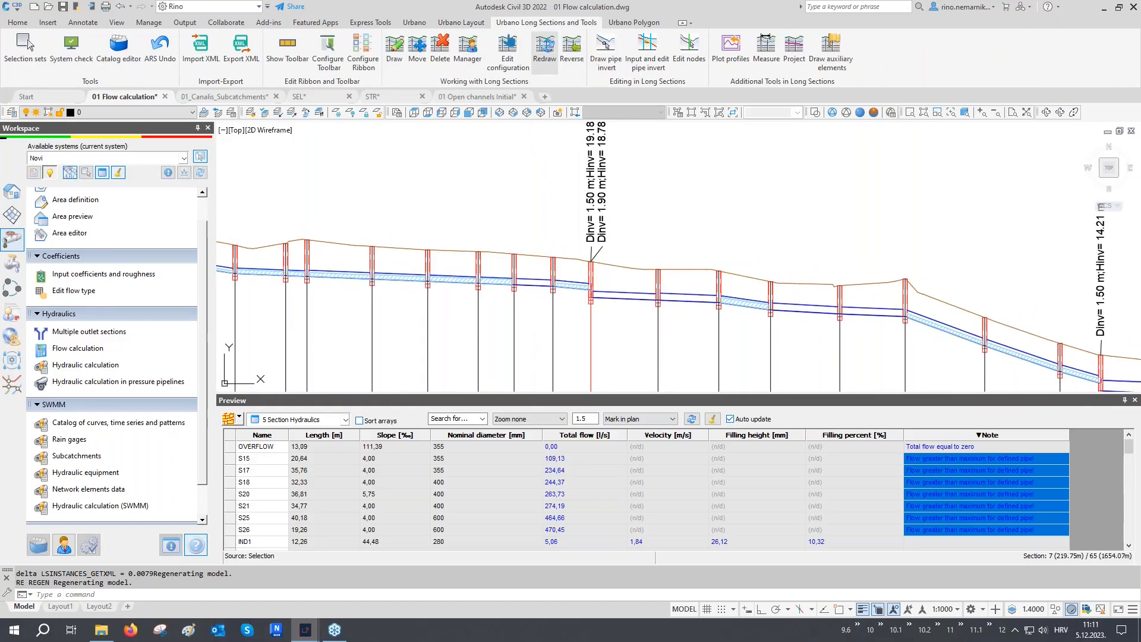
- Examine the water filling along the pipes of the K1 long section, comparing the flagged overloaded sections with their neighbours
{"action": "scroll", "coordinate": [573, 278], "scroll_direction": "up", "scroll_amount": 3}
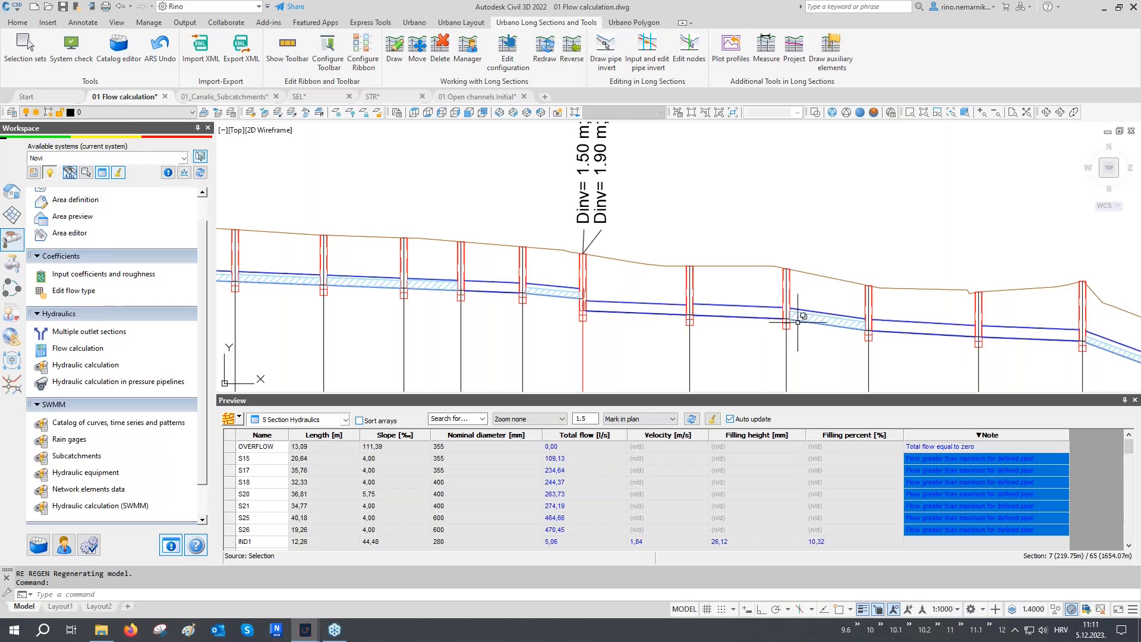
{"action": "scroll", "coordinate": [699, 472], "scroll_direction": "down", "scroll_amount": 2}
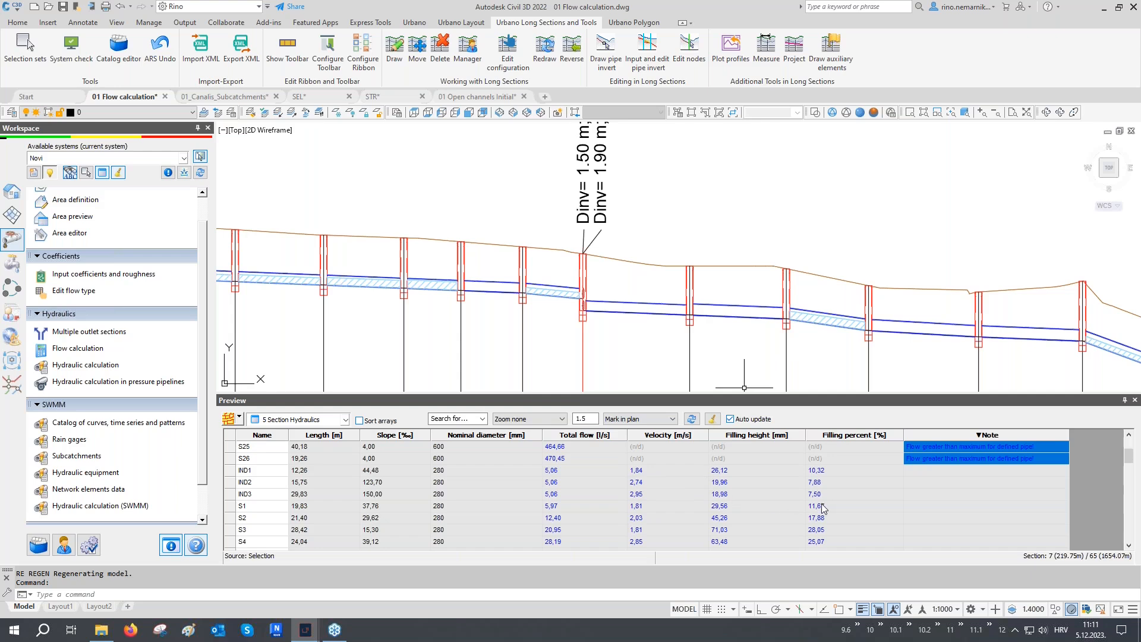
{"action": "mouse_move", "coordinate": [646, 343]}
{"action": "middle_mouse_down"}
{"action": "mouse_move", "coordinate": [623, 338]}
{"action": "mouse_move", "coordinate": [603, 305]}
{"action": "middle_mouse_up"}
{"action": "scroll", "coordinate": [467, 281], "scroll_direction": "up", "scroll_amount": 2}
{"action": "middle_click_drag", "start_coordinate": [764, 323], "coordinate": [567, 308]}
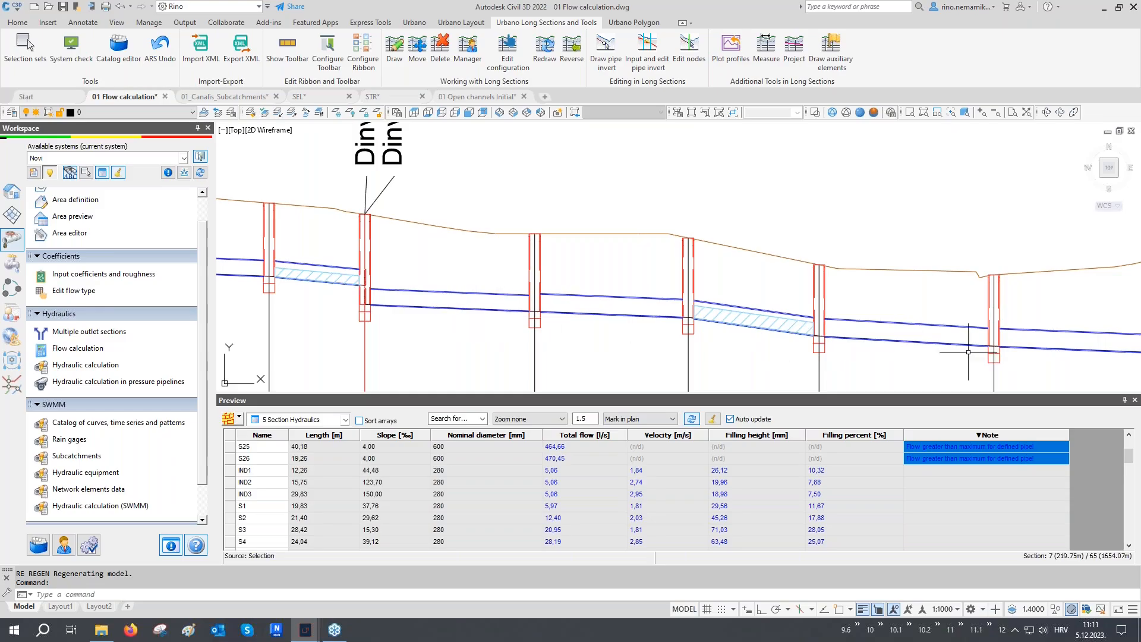
{"action": "scroll", "coordinate": [624, 308], "scroll_direction": "down", "scroll_amount": 2}
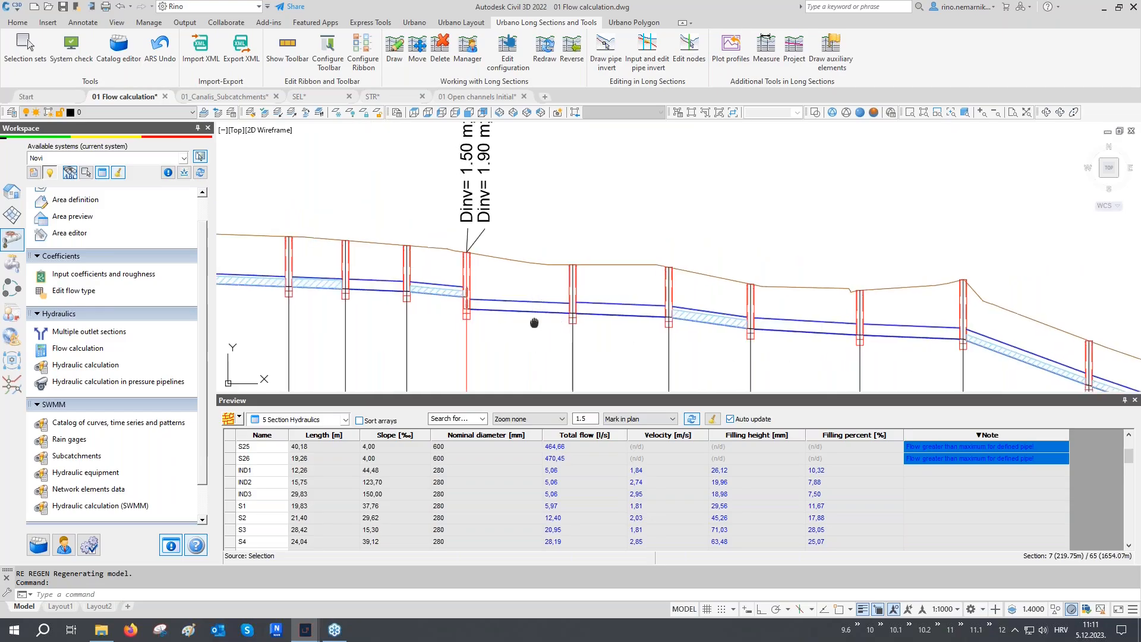
{"action": "middle_click_drag", "start_coordinate": [535, 320], "coordinate": [557, 321]}
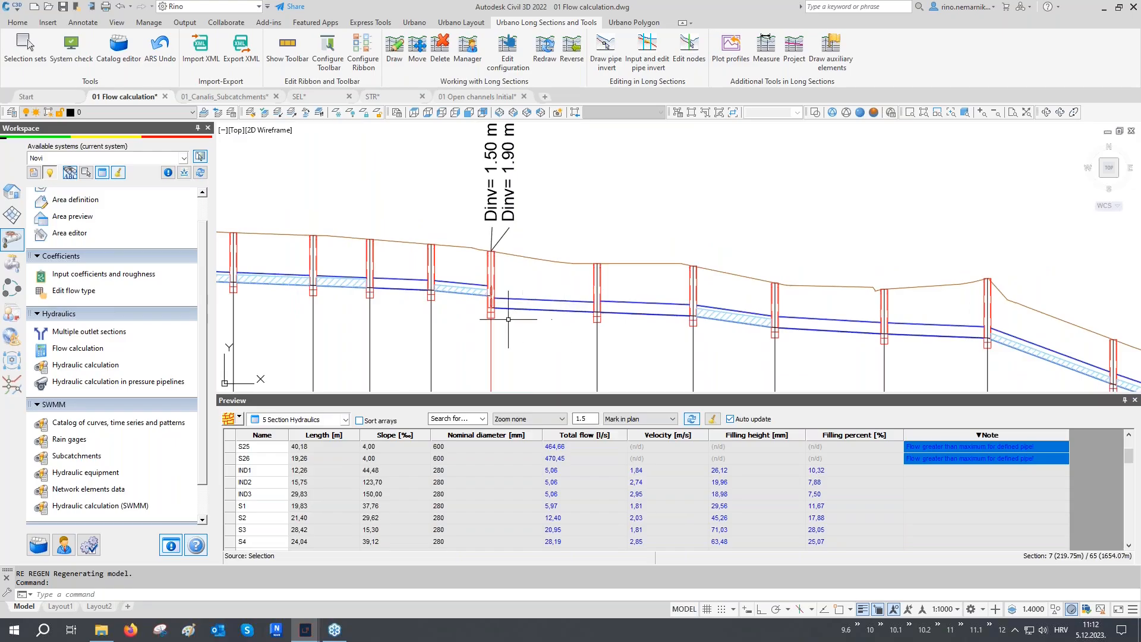
{"action": "middle_click_drag", "start_coordinate": [508, 320], "coordinate": [587, 320]}
{"action": "scroll", "coordinate": [288, 261], "scroll_direction": "up", "scroll_amount": 4}
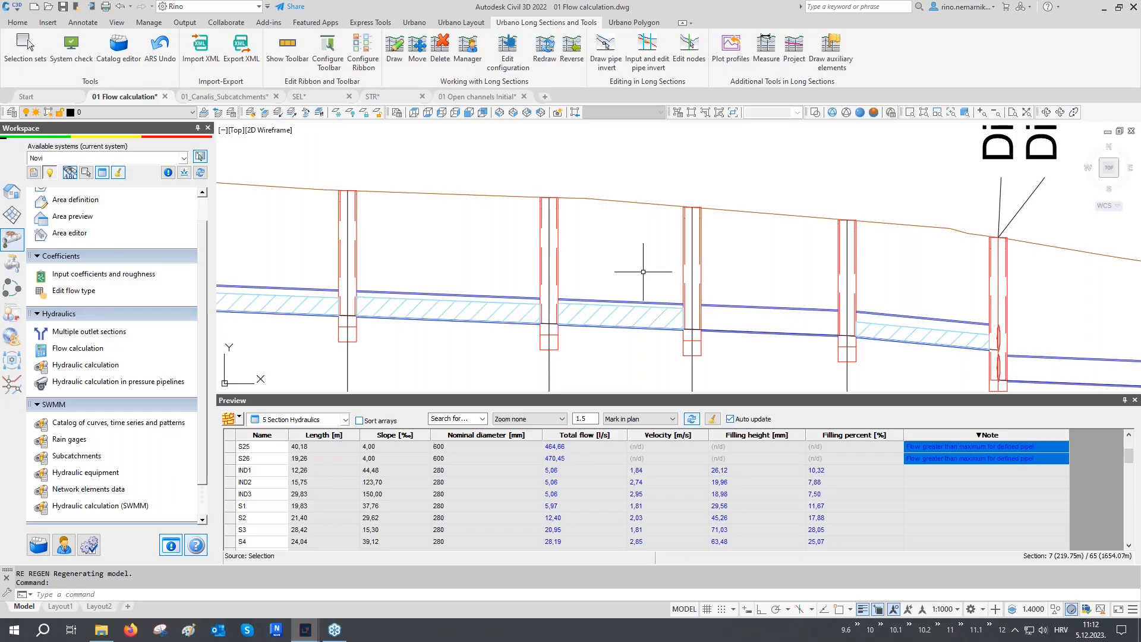
{"action": "scroll", "coordinate": [591, 270], "scroll_direction": "down", "scroll_amount": 4}
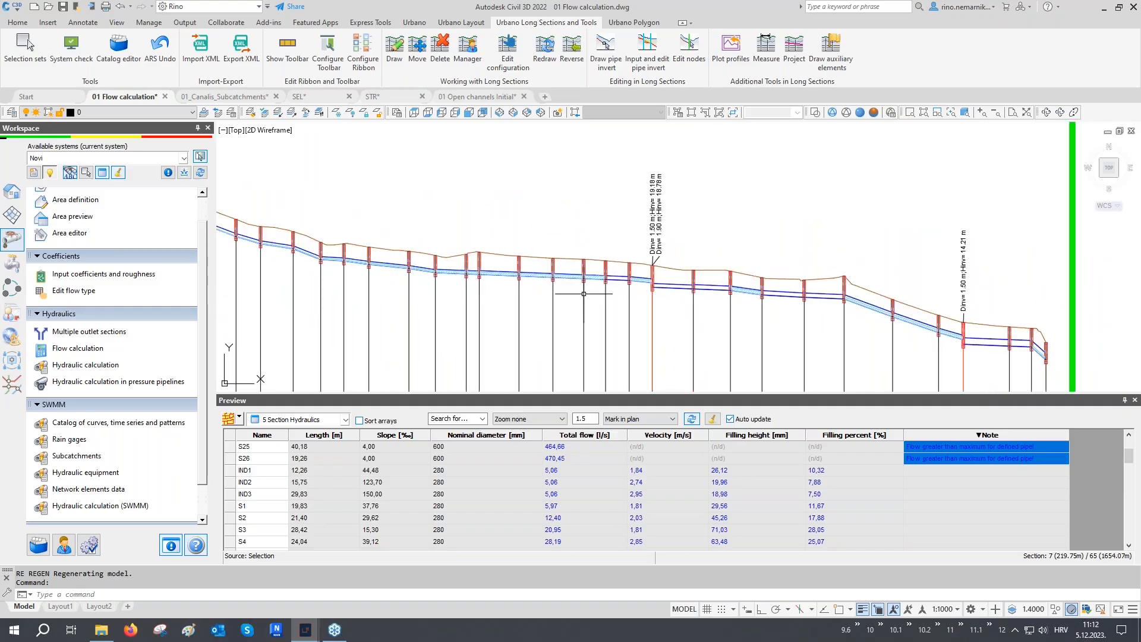
{"action": "scroll", "coordinate": [594, 279], "scroll_direction": "down", "scroll_amount": 1}
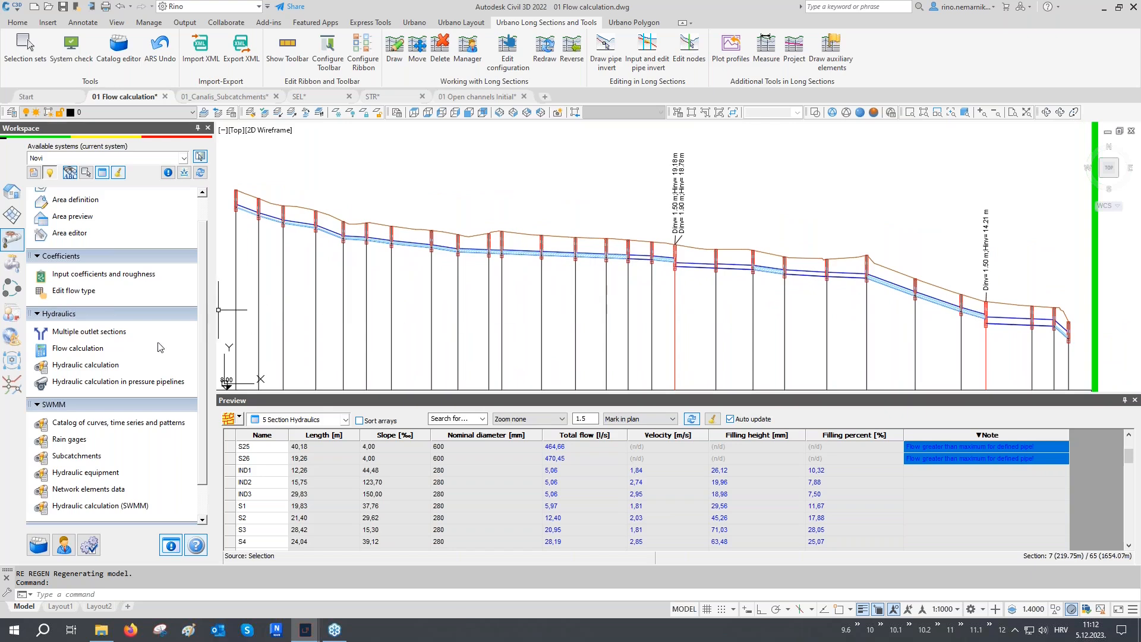
- Reset the results of the Hydraulic calculation for the Novi system and close the calculation
{"action": "left_click", "coordinate": [104, 365]}
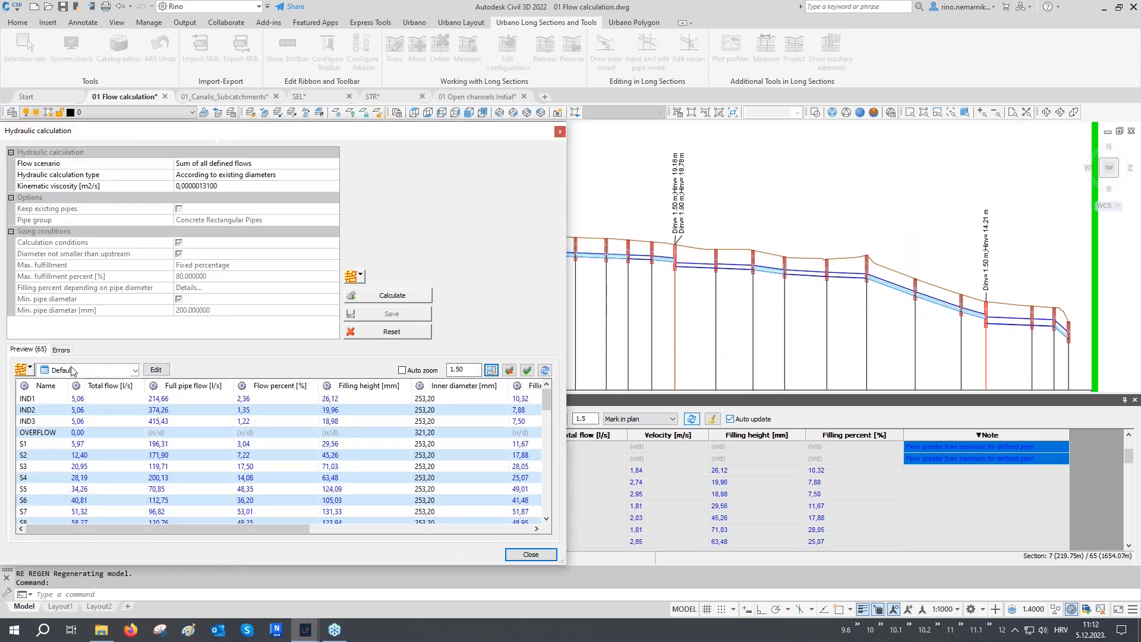
{"action": "left_click", "coordinate": [370, 334]}
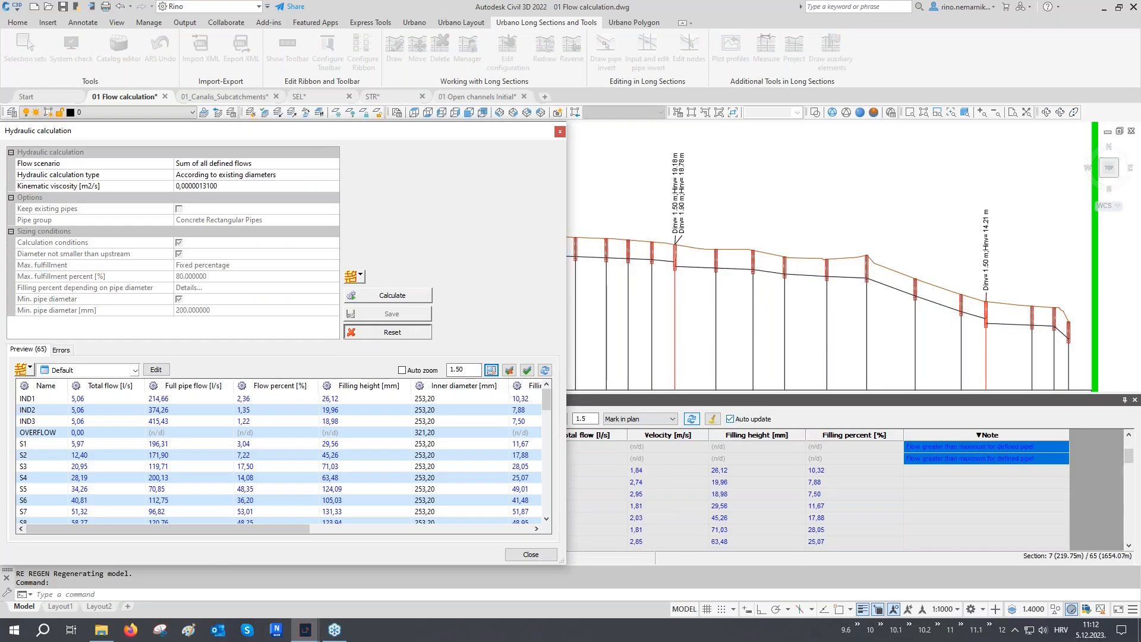
{"action": "left_click", "coordinate": [532, 556]}
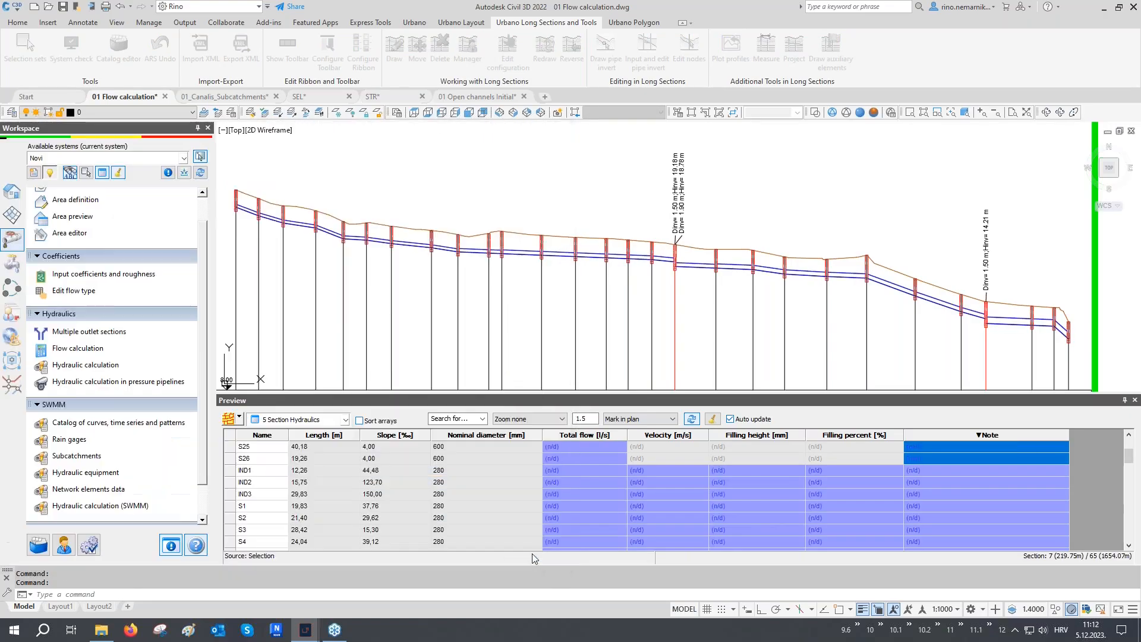
- Return to the plan overview of the network and open Hydraulic calculation (SWMM)
{"action": "scroll", "coordinate": [567, 312], "scroll_direction": "down", "scroll_amount": 10}
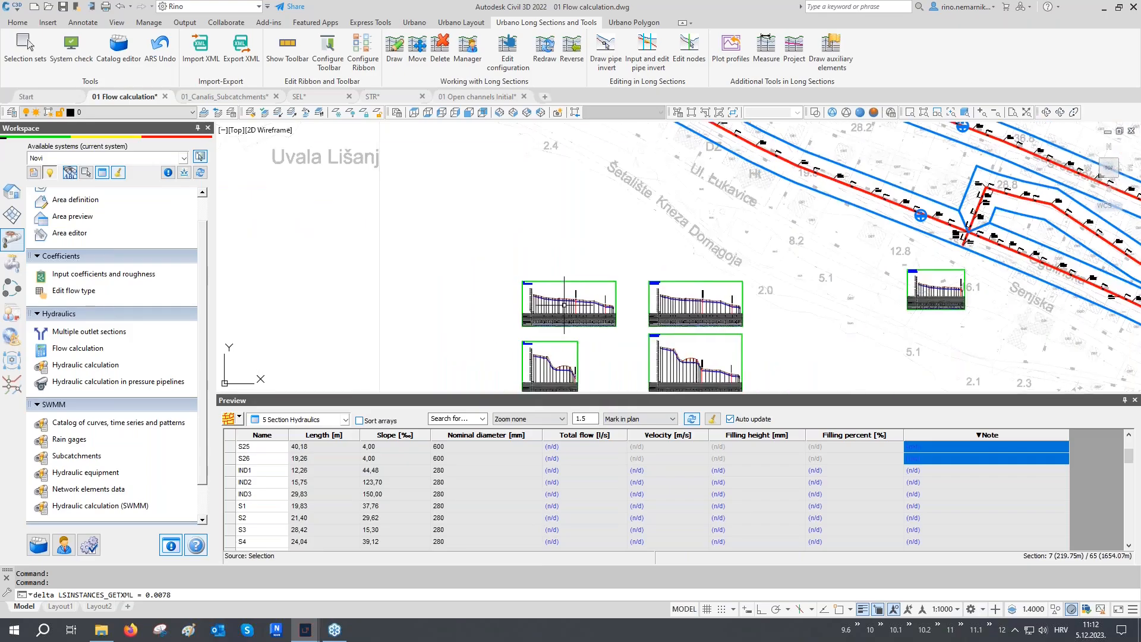
{"action": "mouse_move", "coordinate": [564, 303]}
{"action": "middle_mouse_down"}
{"action": "mouse_move", "coordinate": [323, 234]}
{"action": "mouse_move", "coordinate": [320, 215]}
{"action": "middle_mouse_up"}
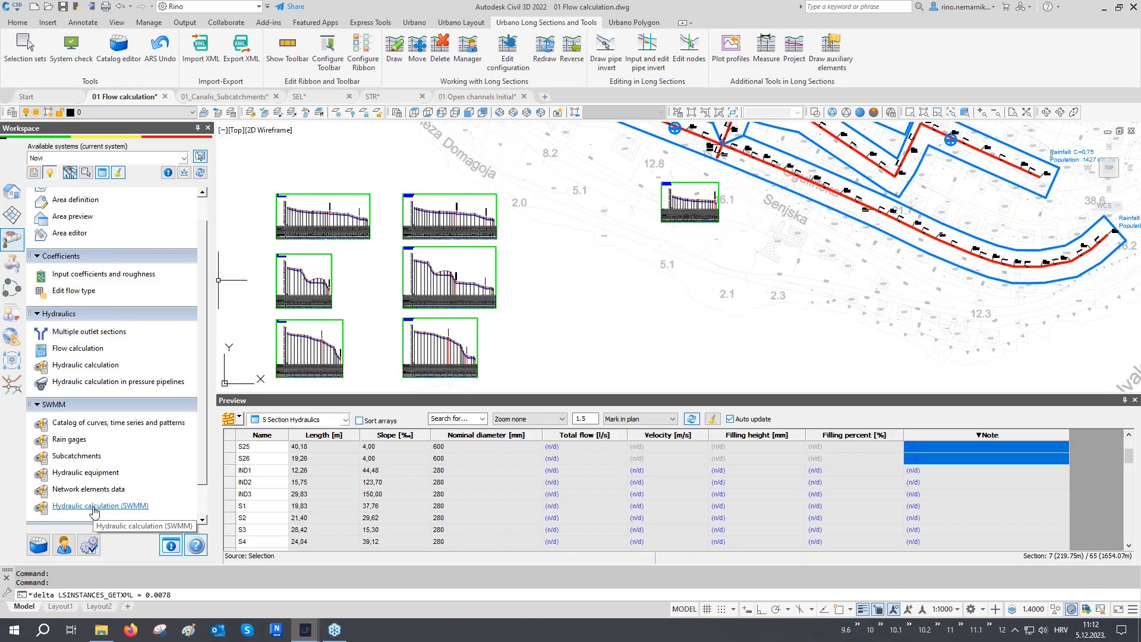
{"action": "left_click", "coordinate": [127, 506]}
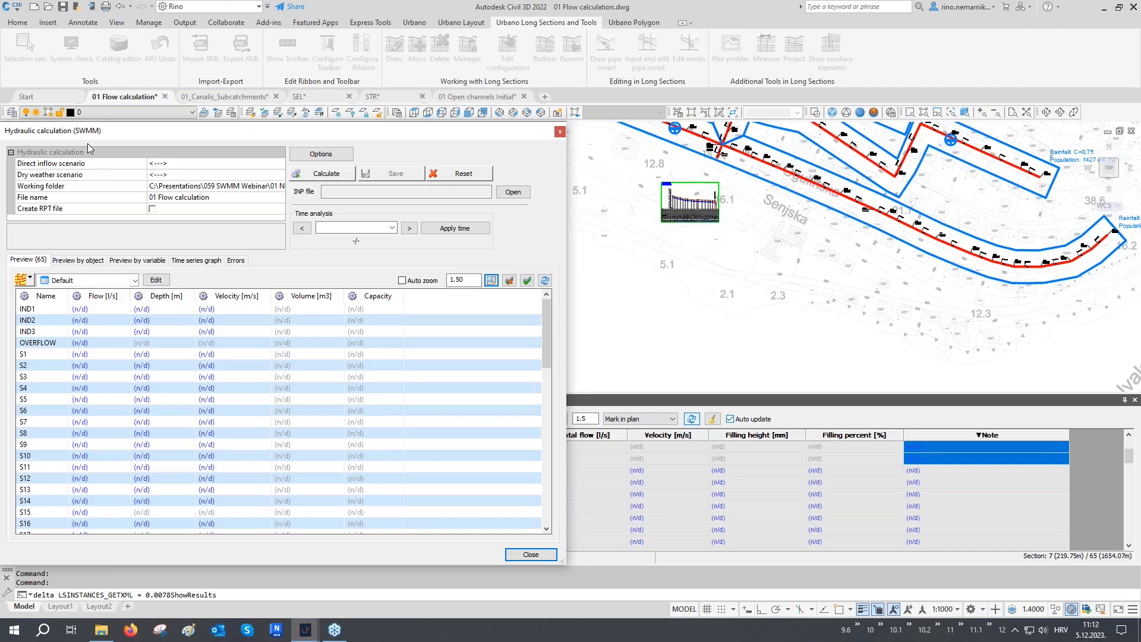
- Try Sum of all defined flows as the SWMM direct inflow scenario and clear the choice
{"action": "left_click", "coordinate": [161, 164]}
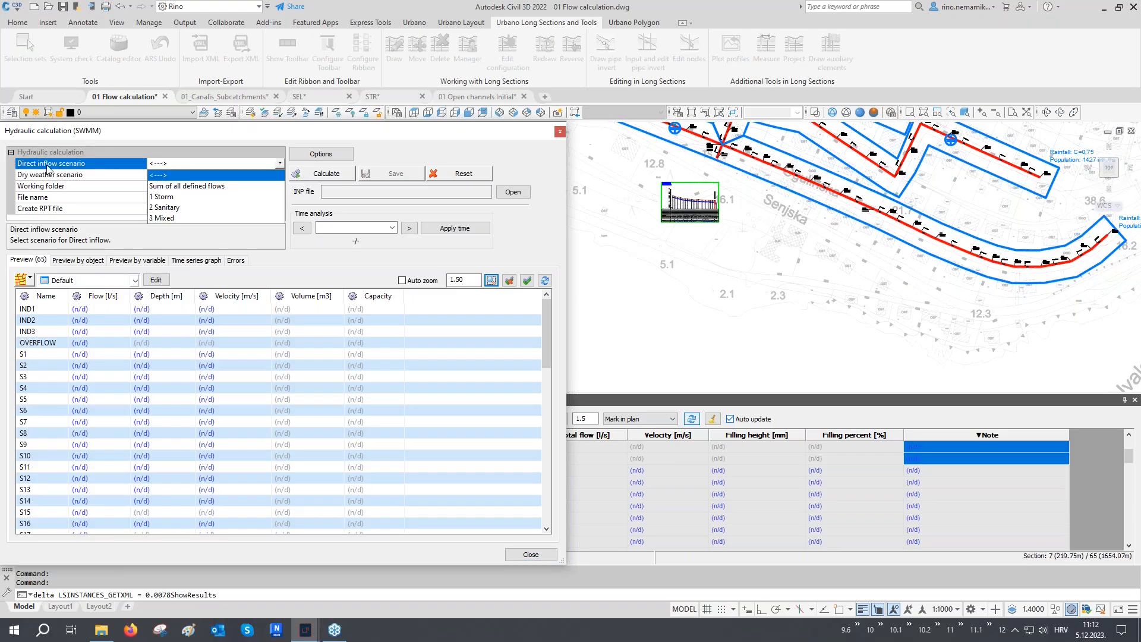
{"action": "left_click", "coordinate": [177, 186]}
{"action": "left_click", "coordinate": [176, 166]}
{"action": "left_click", "coordinate": [177, 175]}
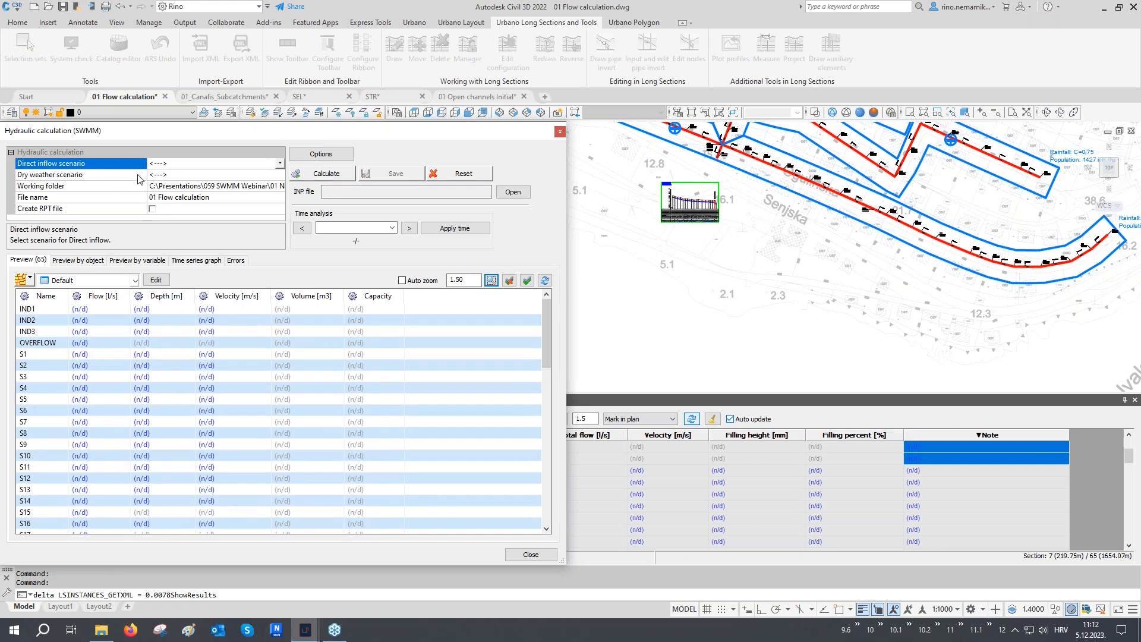
- Set both the dry weather and the direct inflow scenario to Sum of all defined flows
{"action": "left_click", "coordinate": [159, 176]}
{"action": "left_click", "coordinate": [165, 198]}
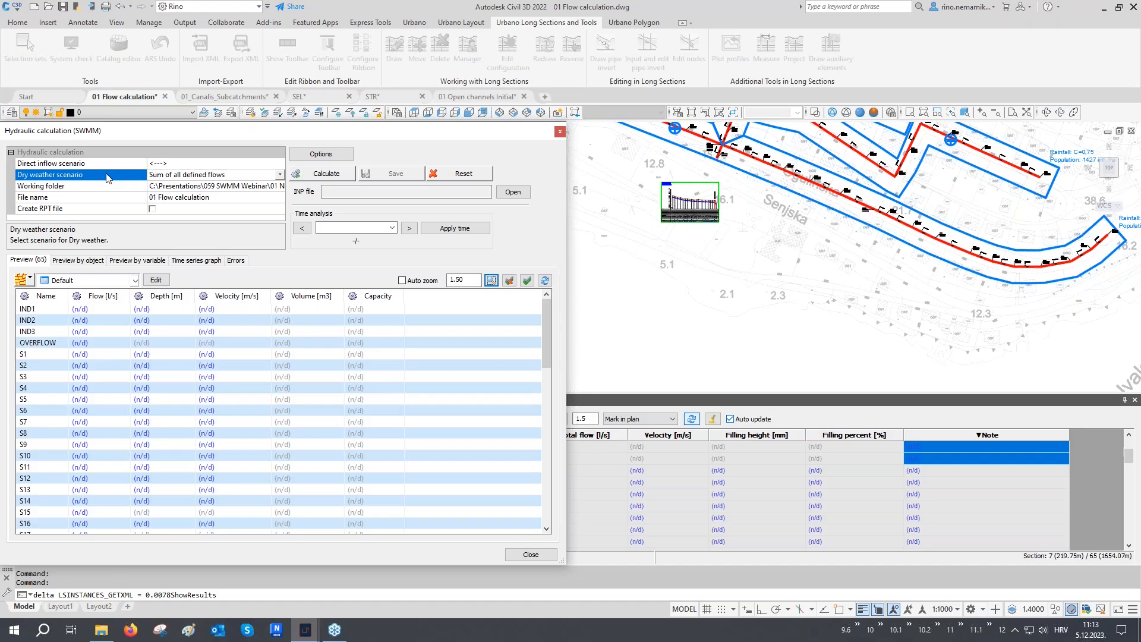
{"action": "left_click", "coordinate": [156, 166]}
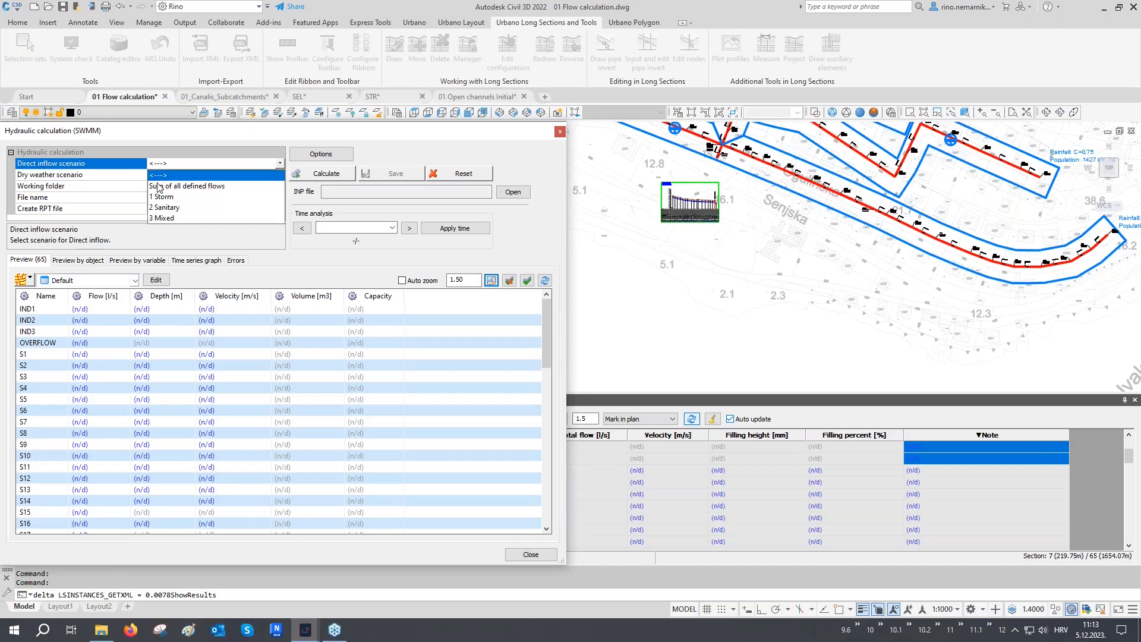
{"action": "left_click", "coordinate": [158, 179]}
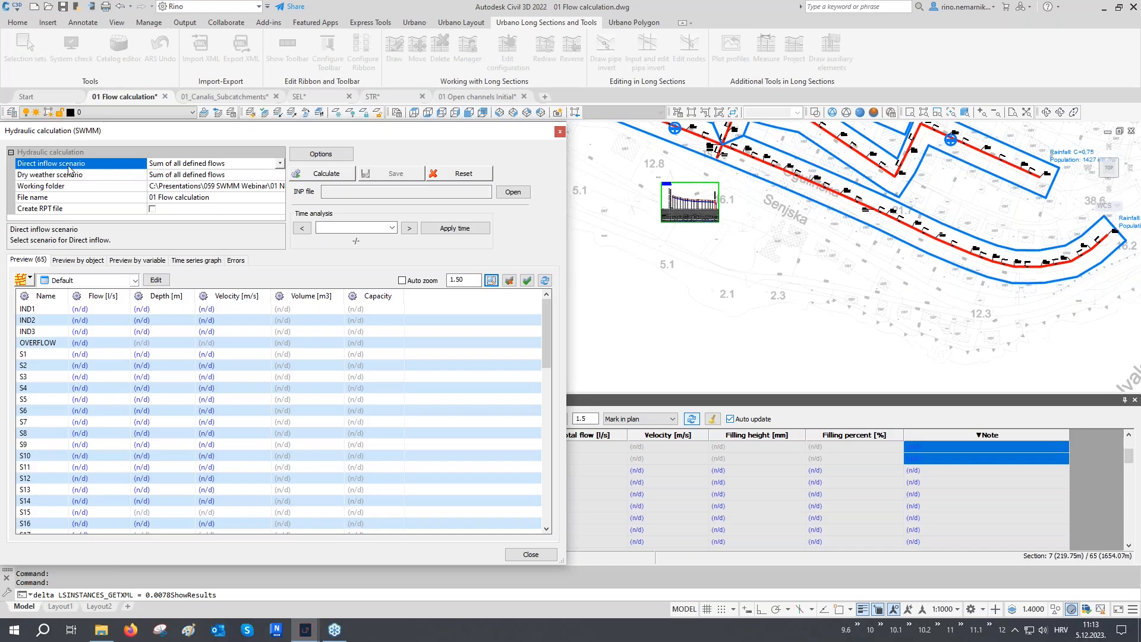
- Set the direct inflow scenario to 1 Storm and the dry weather scenario to 2 Sanitary
{"action": "left_click", "coordinate": [167, 167]}
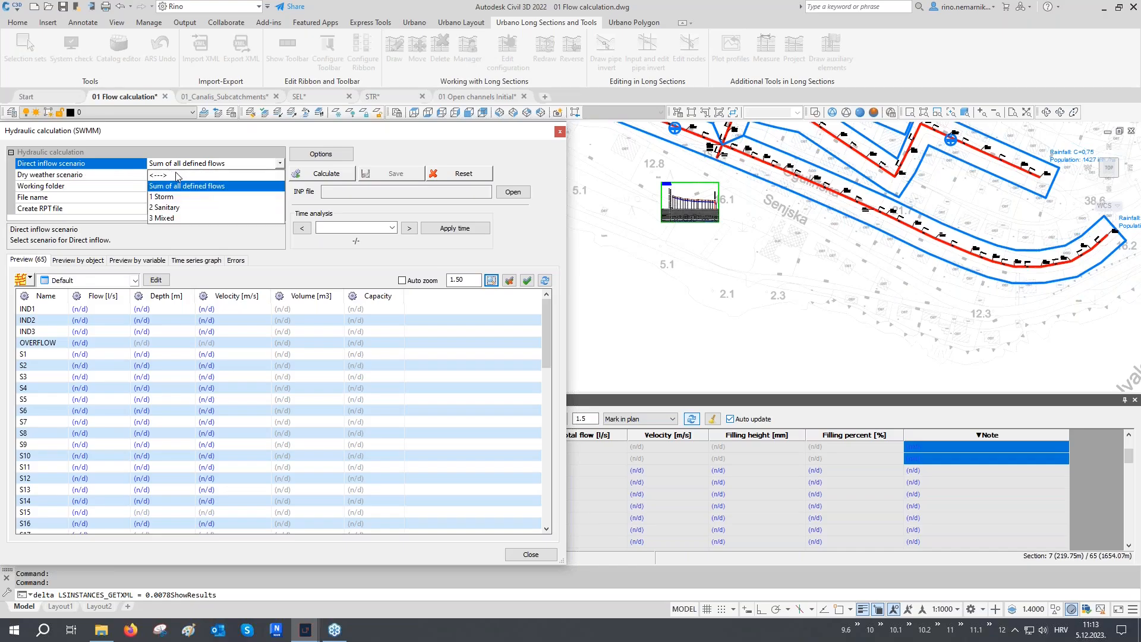
{"action": "left_click", "coordinate": [174, 197]}
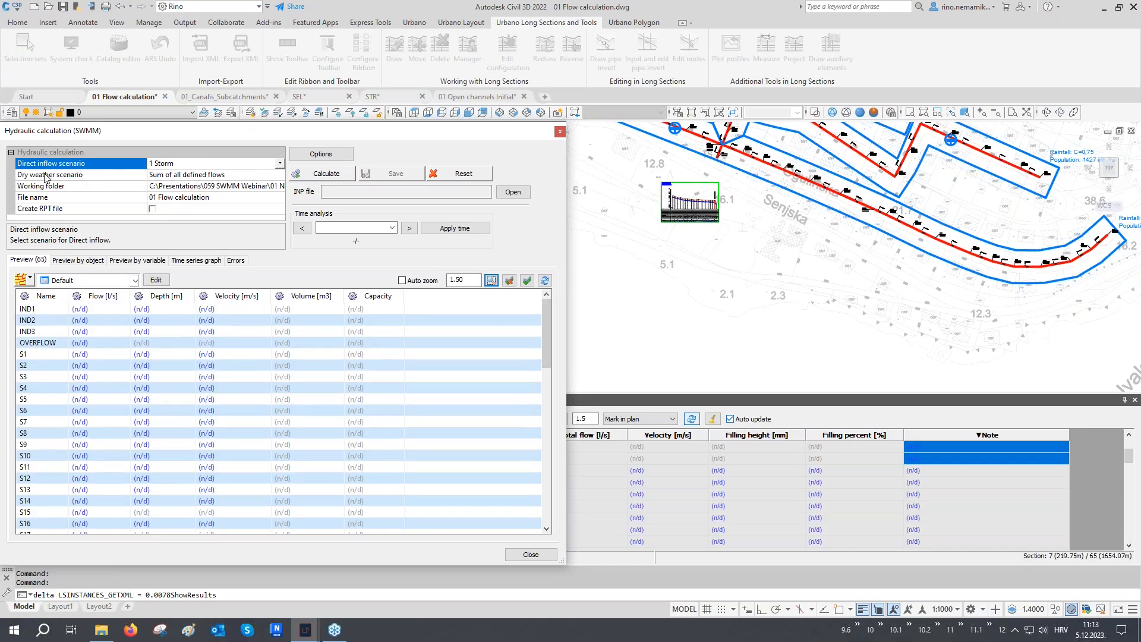
{"action": "left_click", "coordinate": [168, 178]}
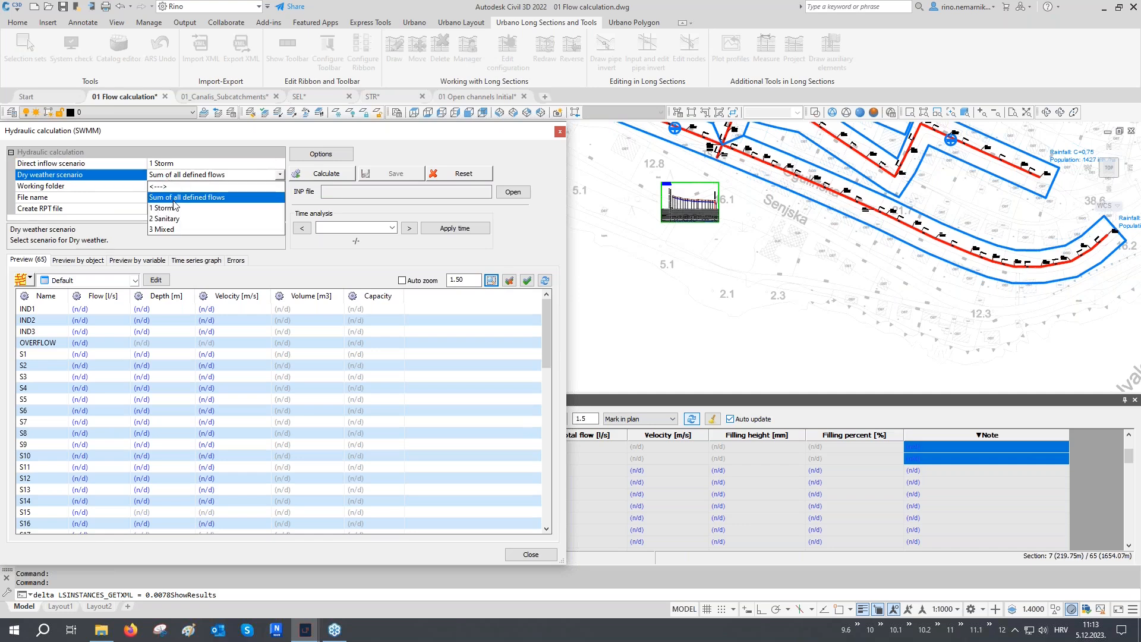
{"action": "left_click", "coordinate": [171, 224]}
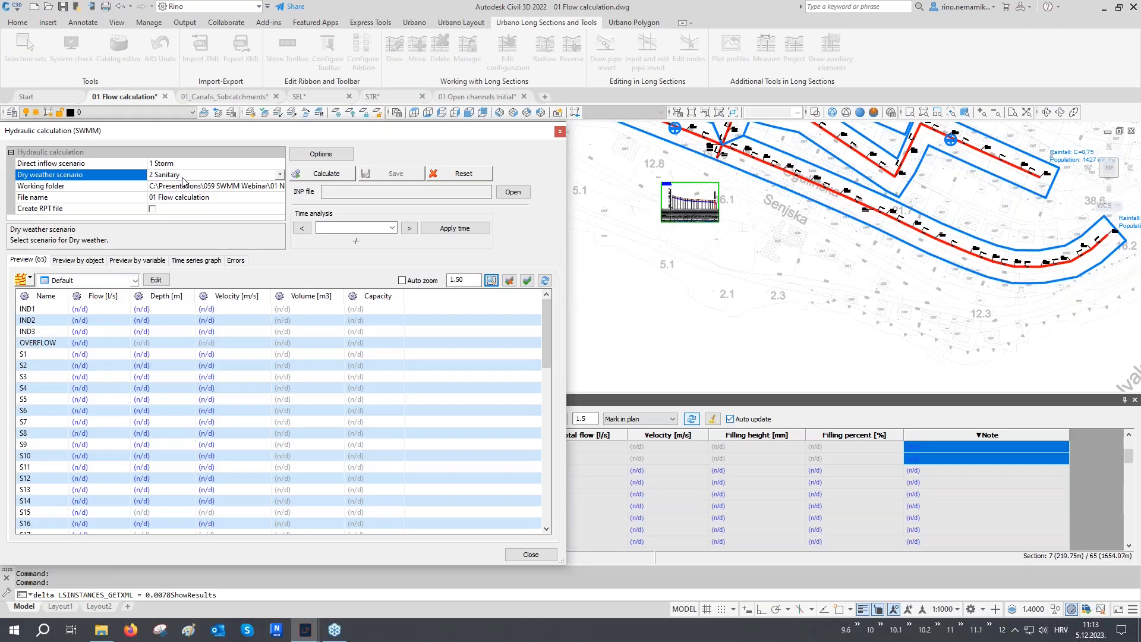
- Clear the dry weather scenario and set the direct inflow scenario to Sum of all defined flows
{"action": "left_click", "coordinate": [183, 178]}
{"action": "left_click", "coordinate": [179, 186]}
{"action": "left_click", "coordinate": [177, 164]}
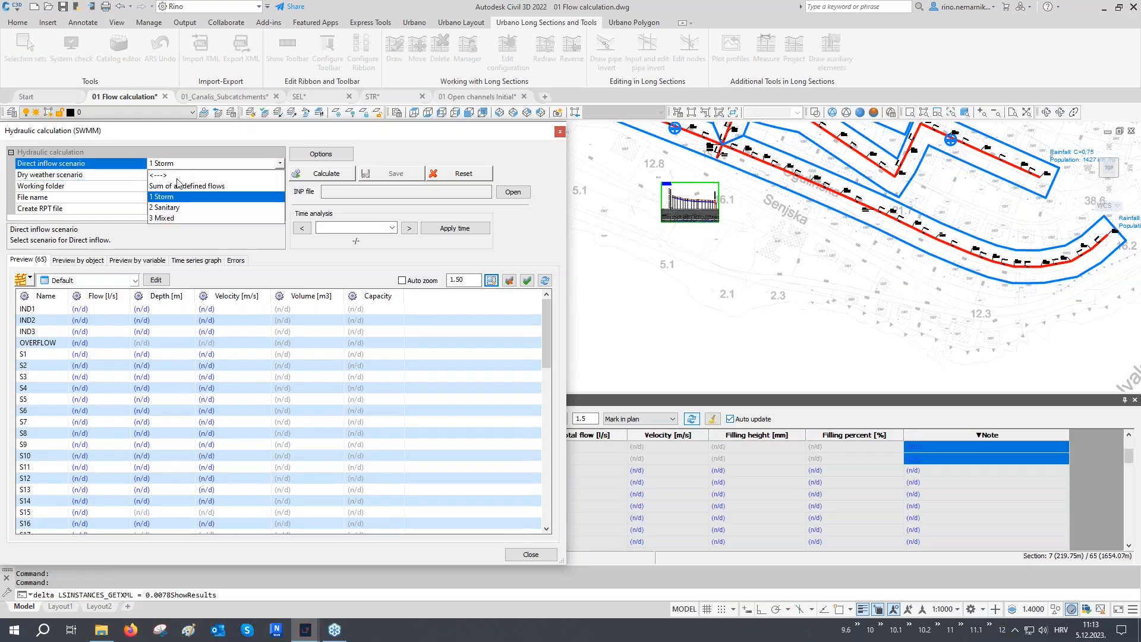
{"action": "left_click", "coordinate": [179, 186]}
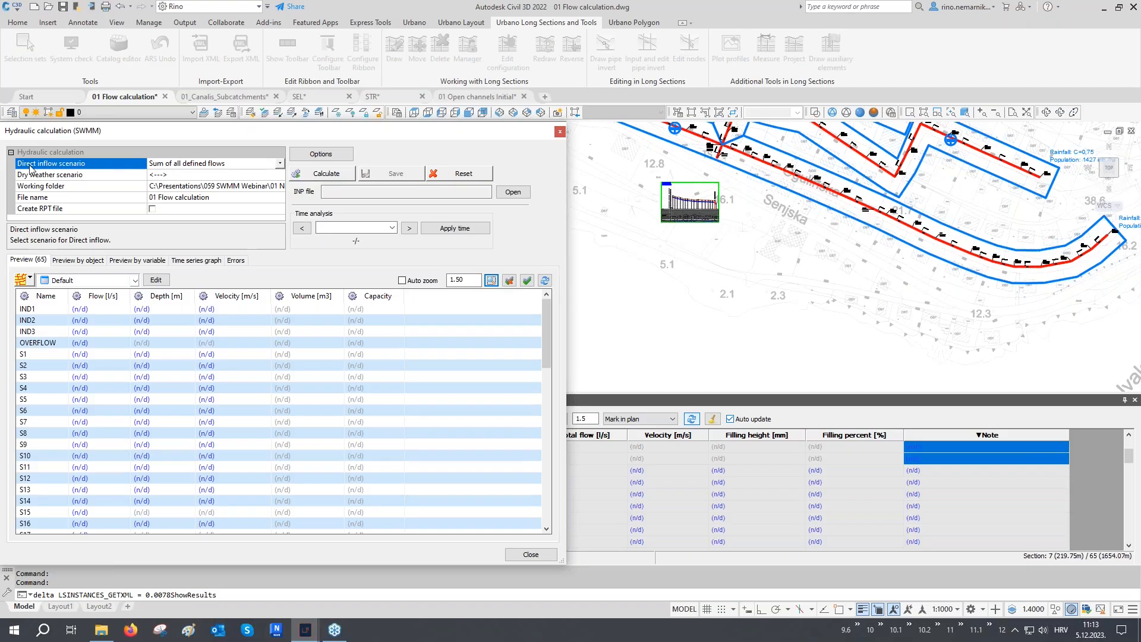
- Review the general, date and time step options of the SWMM calculation, choosing Kinematic wave as the routing model
{"action": "left_click", "coordinate": [322, 156]}
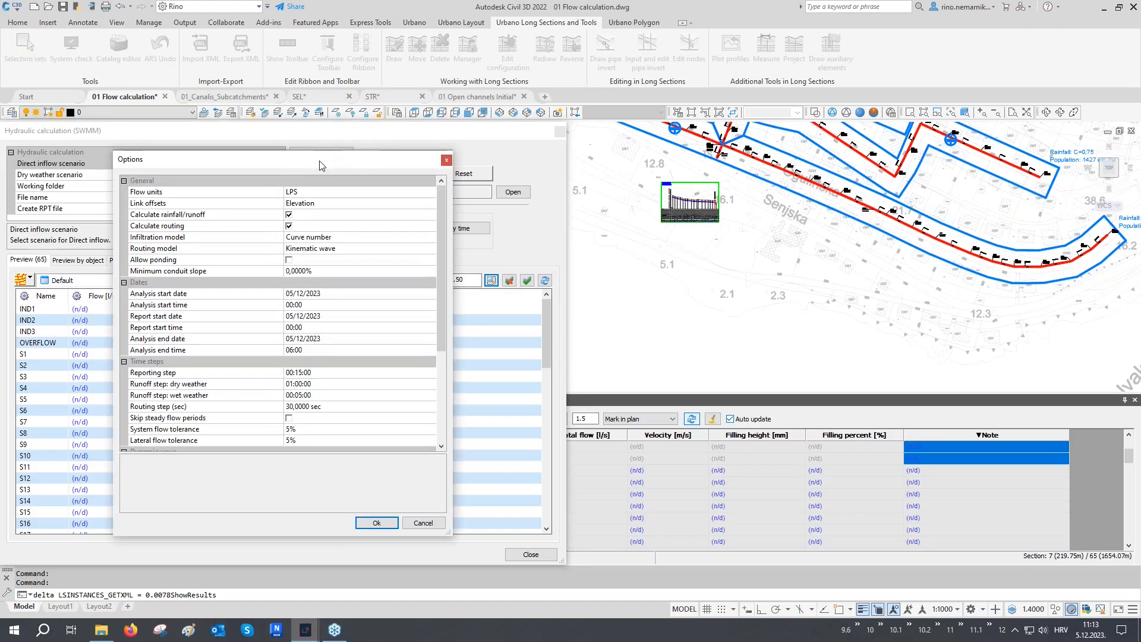
{"action": "scroll", "coordinate": [265, 255], "scroll_direction": "down", "scroll_amount": 4}
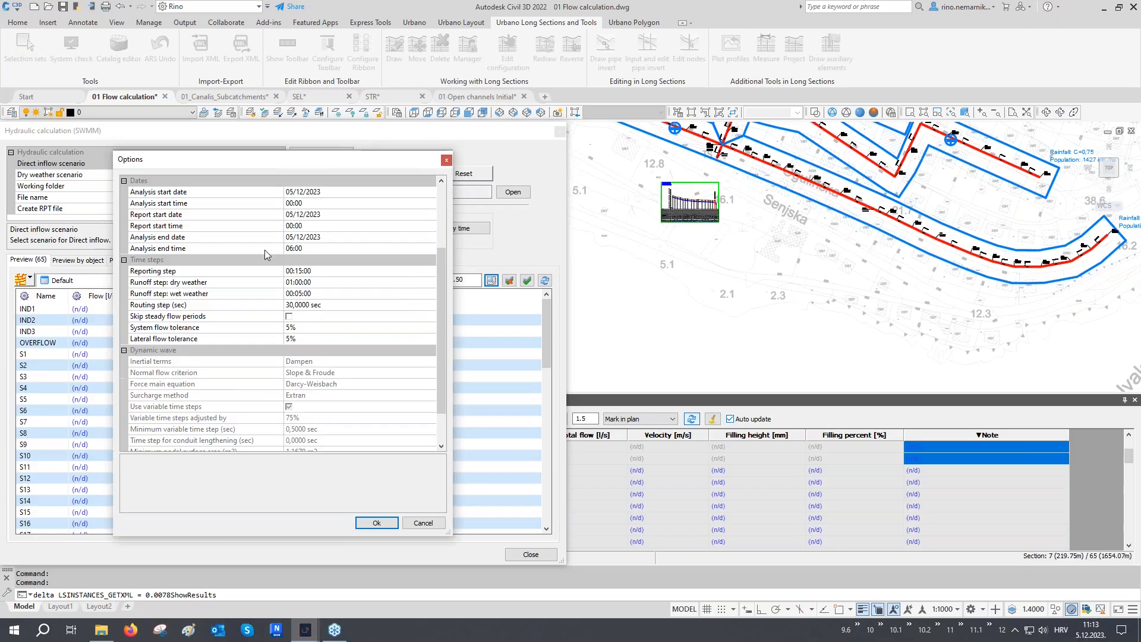
{"action": "scroll", "coordinate": [265, 255], "scroll_direction": "up", "scroll_amount": 4}
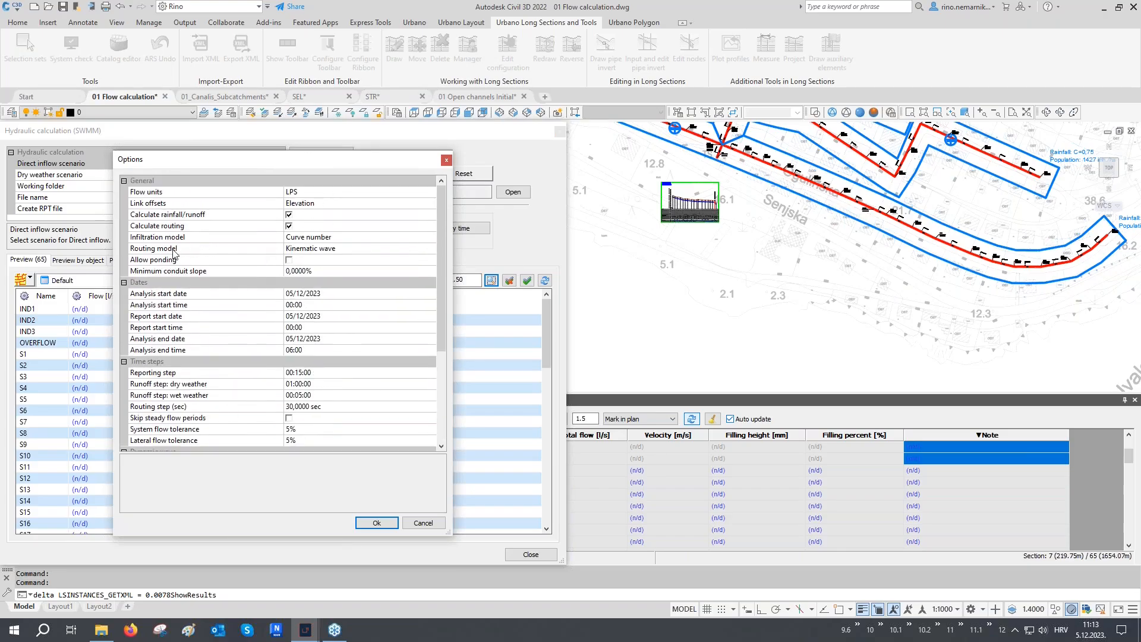
{"action": "left_click", "coordinate": [175, 249]}
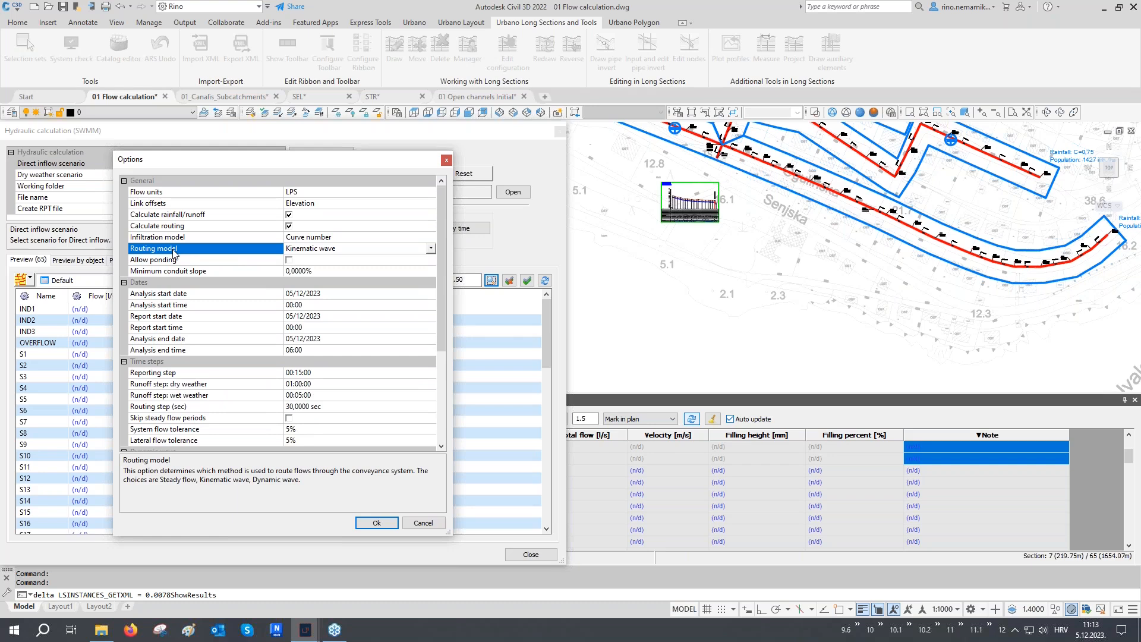
{"action": "left_click", "coordinate": [315, 250]}
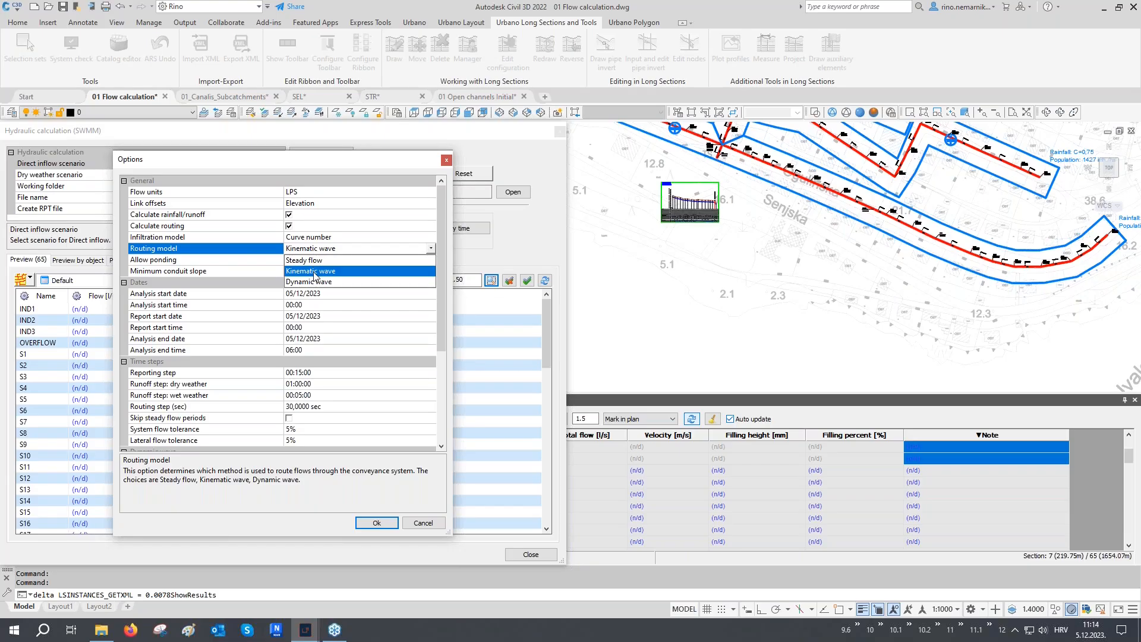
{"action": "left_click", "coordinate": [314, 272]}
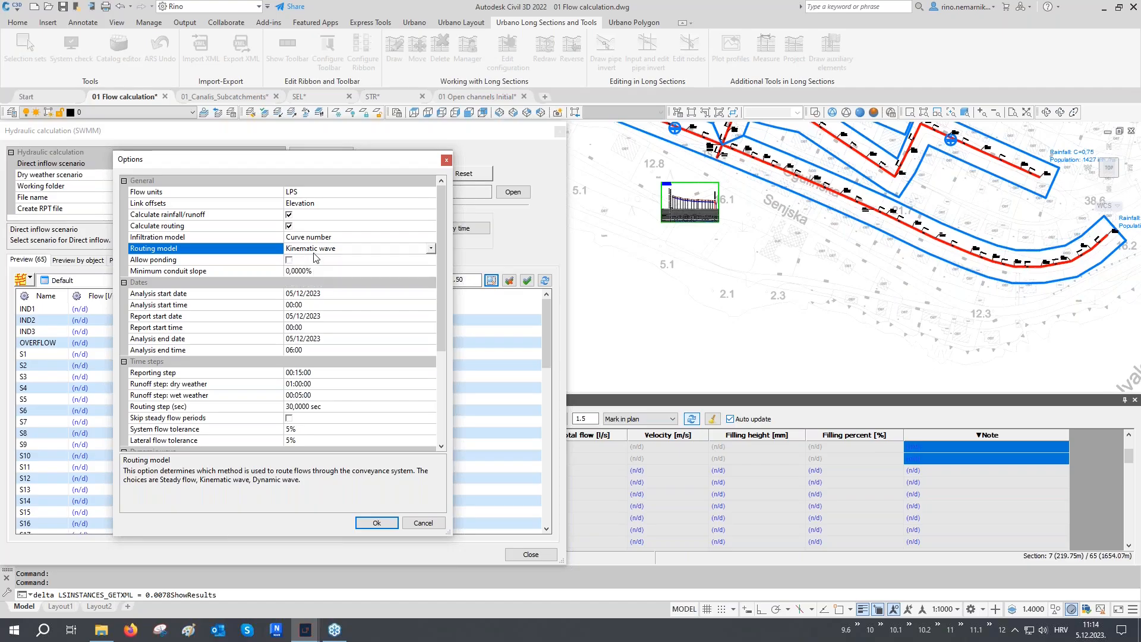
{"action": "left_click", "coordinate": [377, 523]}
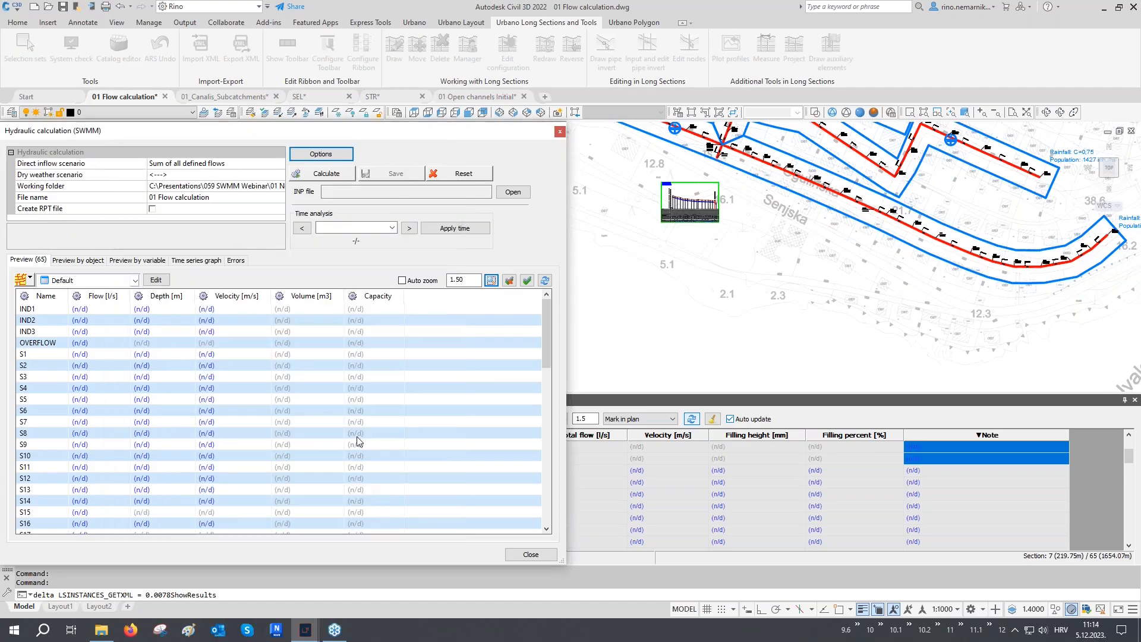
- Run the SWMM hydraulic calculation, go through the error list and close the calculation
{"action": "left_click", "coordinate": [340, 176]}
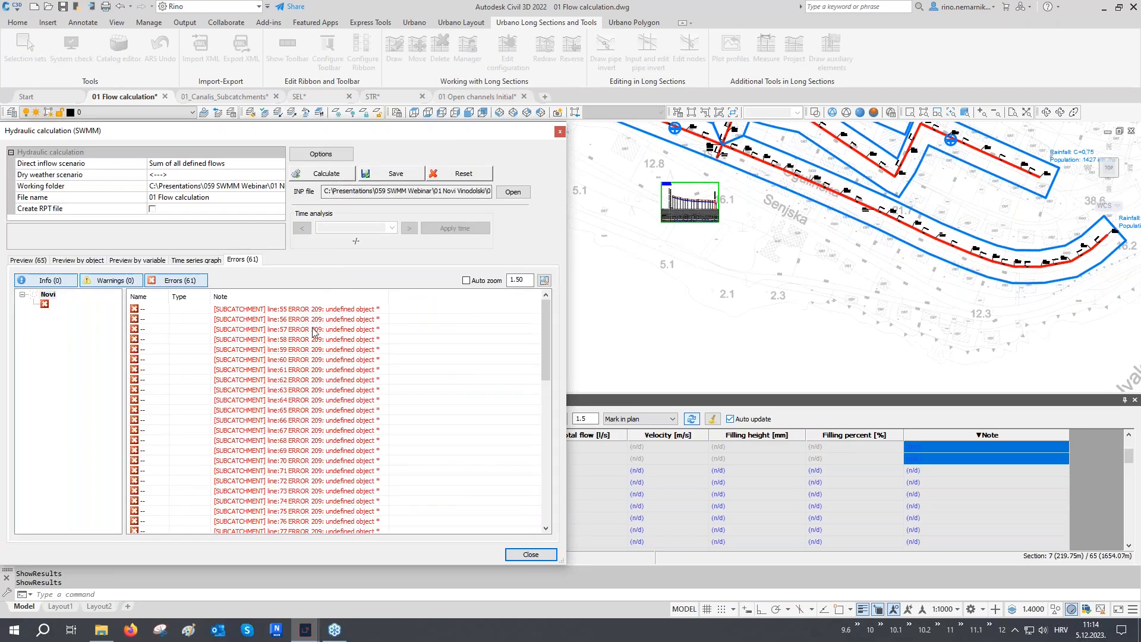
{"action": "scroll", "coordinate": [313, 348], "scroll_direction": "down", "scroll_amount": 3}
{"action": "scroll", "coordinate": [314, 349], "scroll_direction": "down", "scroll_amount": 3}
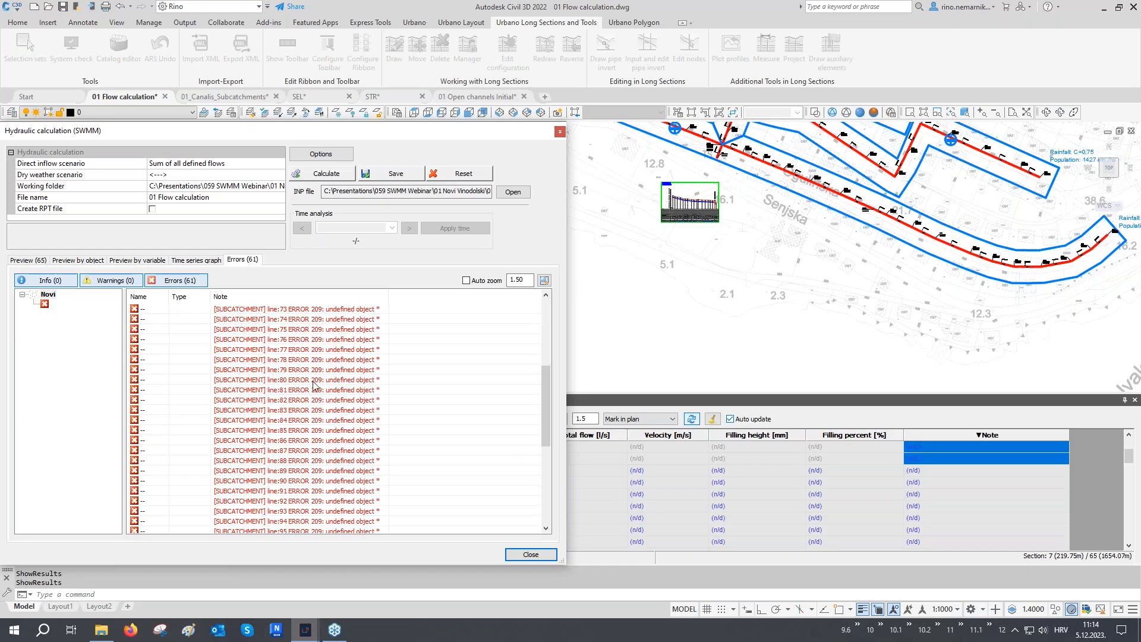
{"action": "scroll", "coordinate": [351, 329], "scroll_direction": "down", "scroll_amount": 2}
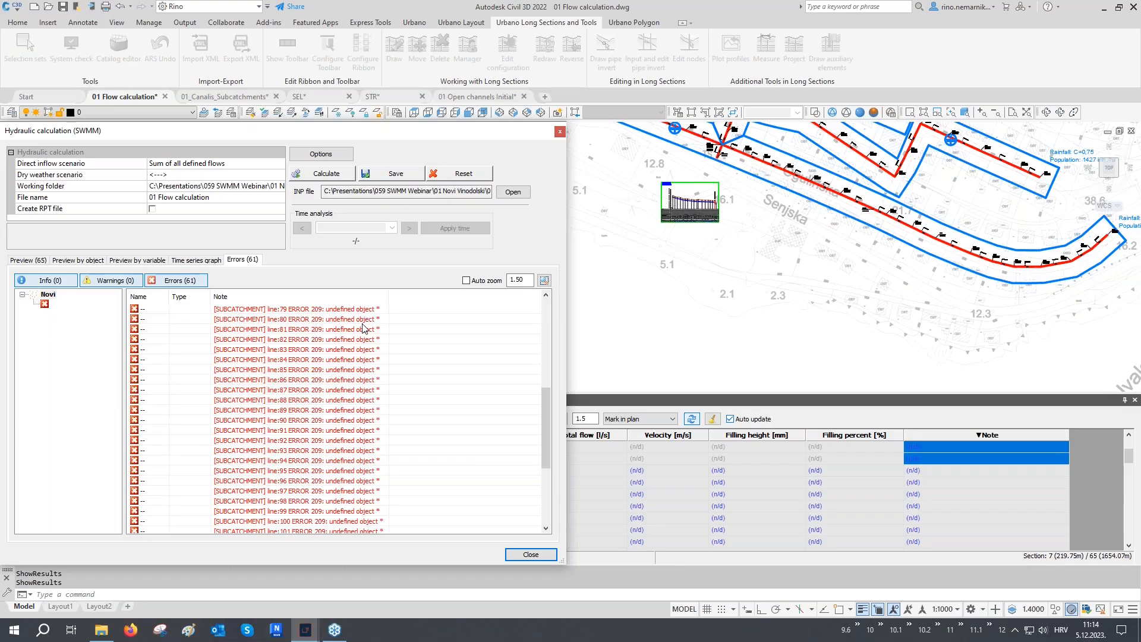
{"action": "left_click", "coordinate": [517, 556]}
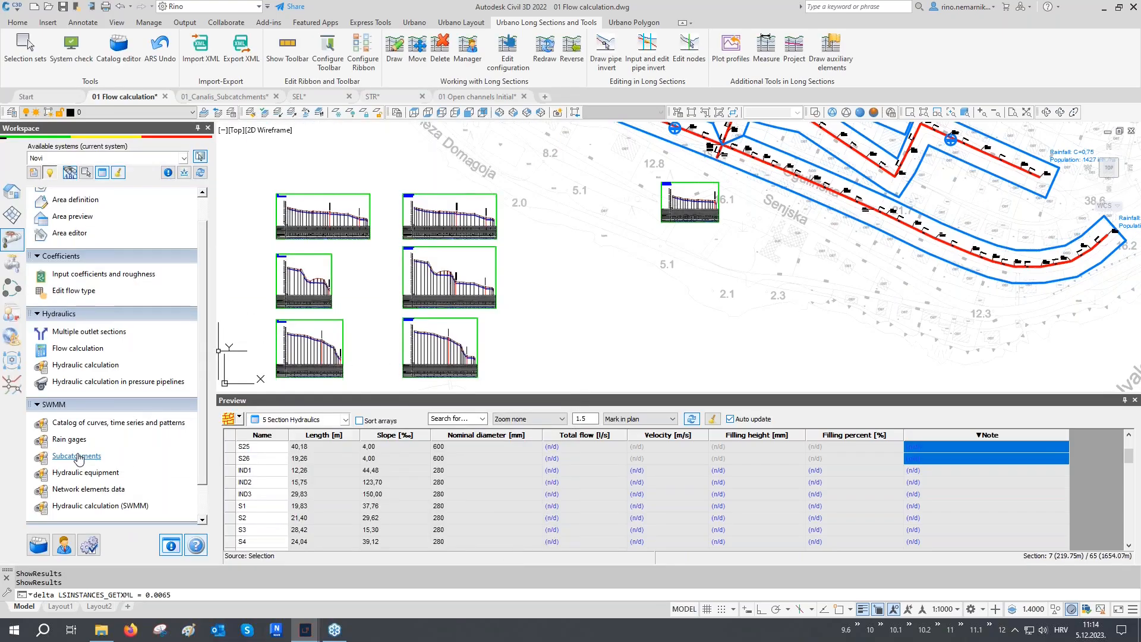
- Inspect the properties of subcatchments A_01, A_02 and A_03, checking their rain gage assignment
{"action": "left_click", "coordinate": [83, 455]}
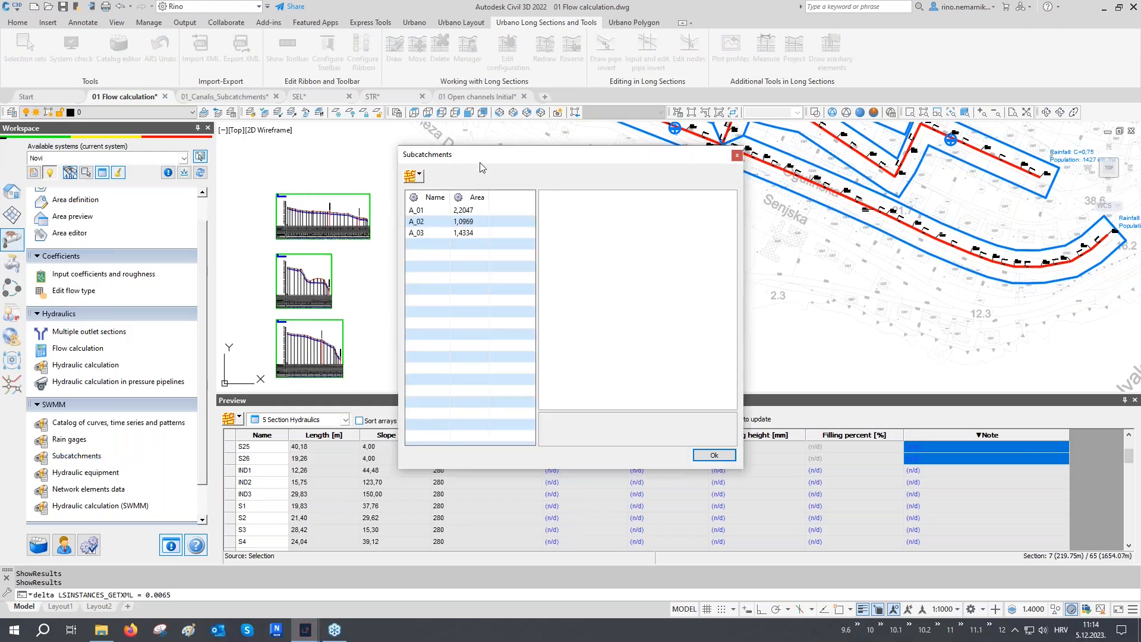
{"action": "mouse_move", "coordinate": [479, 156]}
{"action": "left_mouse_down"}
{"action": "mouse_move", "coordinate": [336, 155]}
{"action": "mouse_move", "coordinate": [334, 141]}
{"action": "left_mouse_up"}
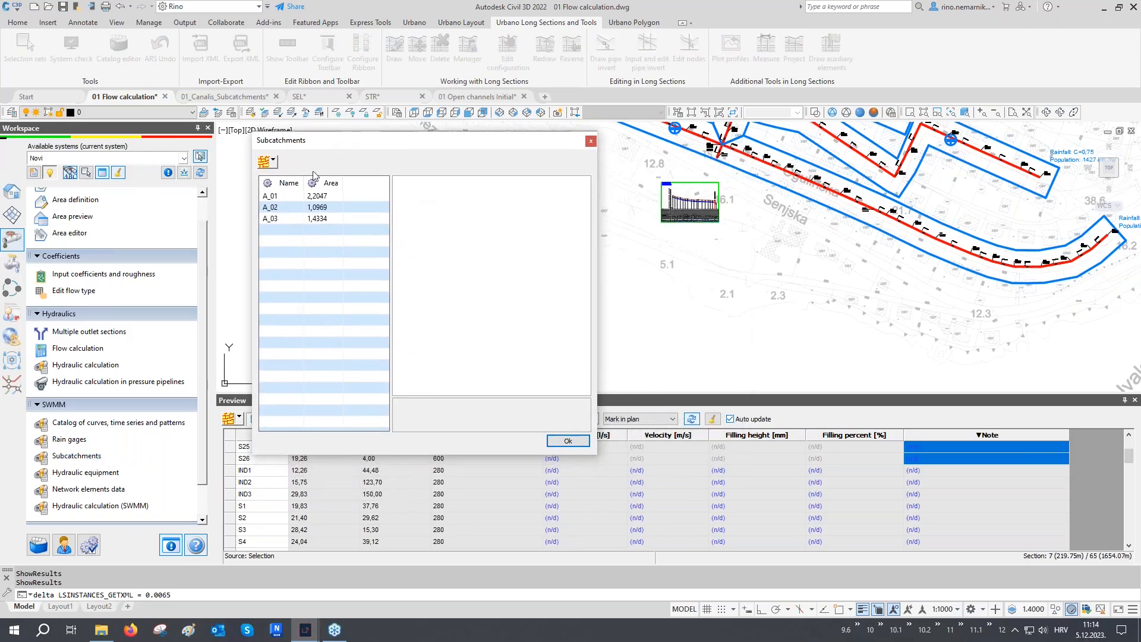
{"action": "left_click", "coordinate": [283, 198]}
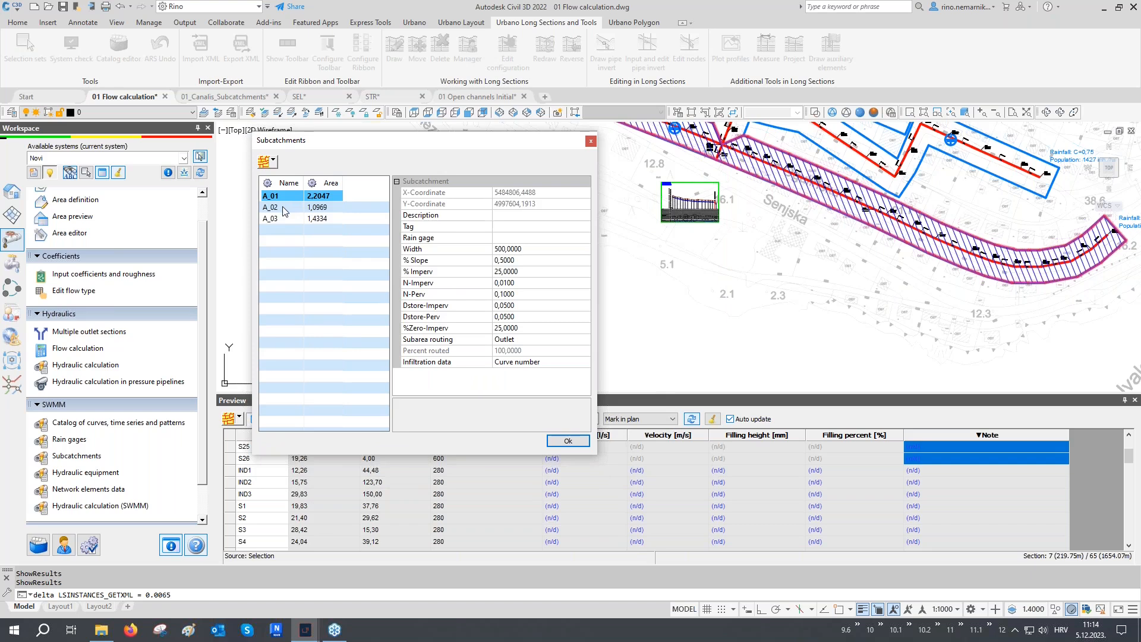
{"action": "left_click", "coordinate": [287, 208]}
{"action": "left_click", "coordinate": [314, 219]}
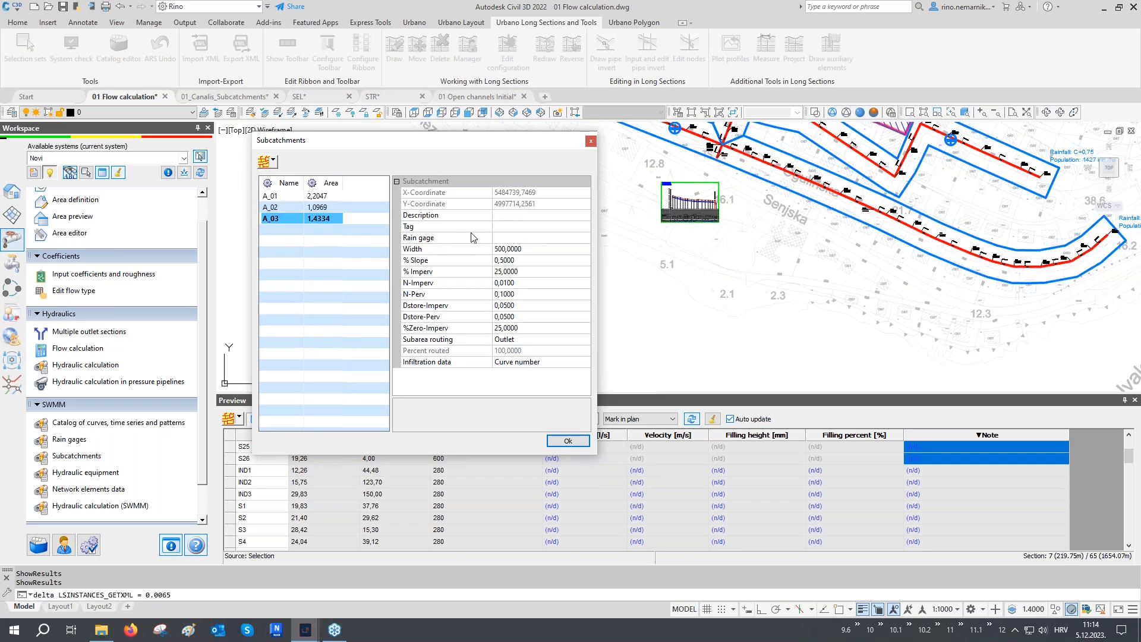
{"action": "left_click", "coordinate": [285, 198]}
{"action": "left_click", "coordinate": [280, 219], "text": "shift"}
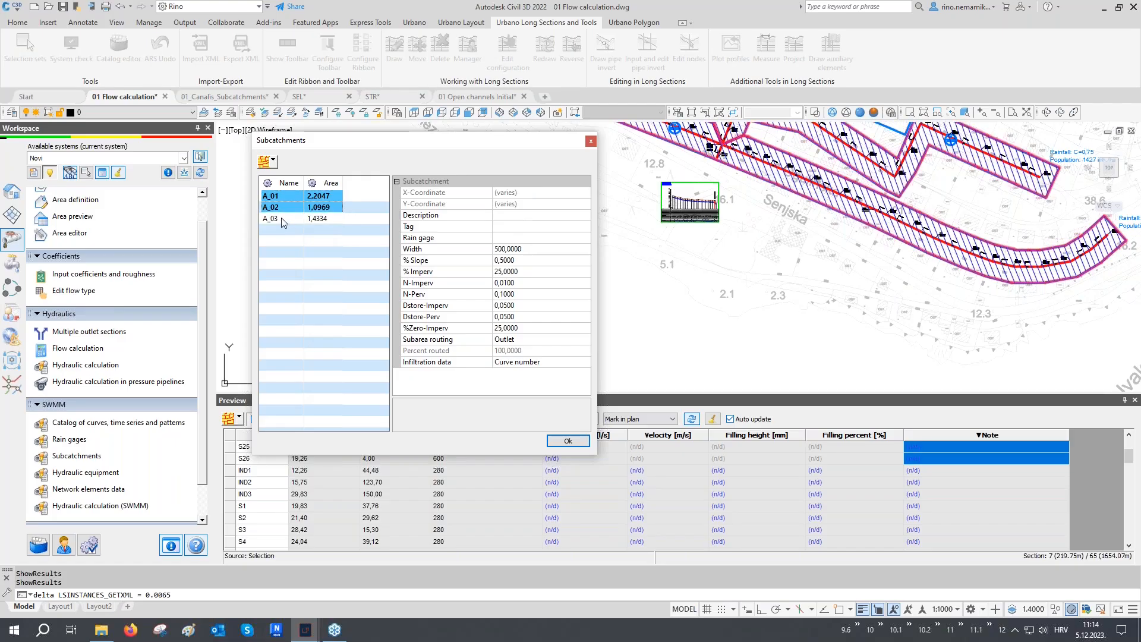
{"action": "left_click", "coordinate": [432, 237]}
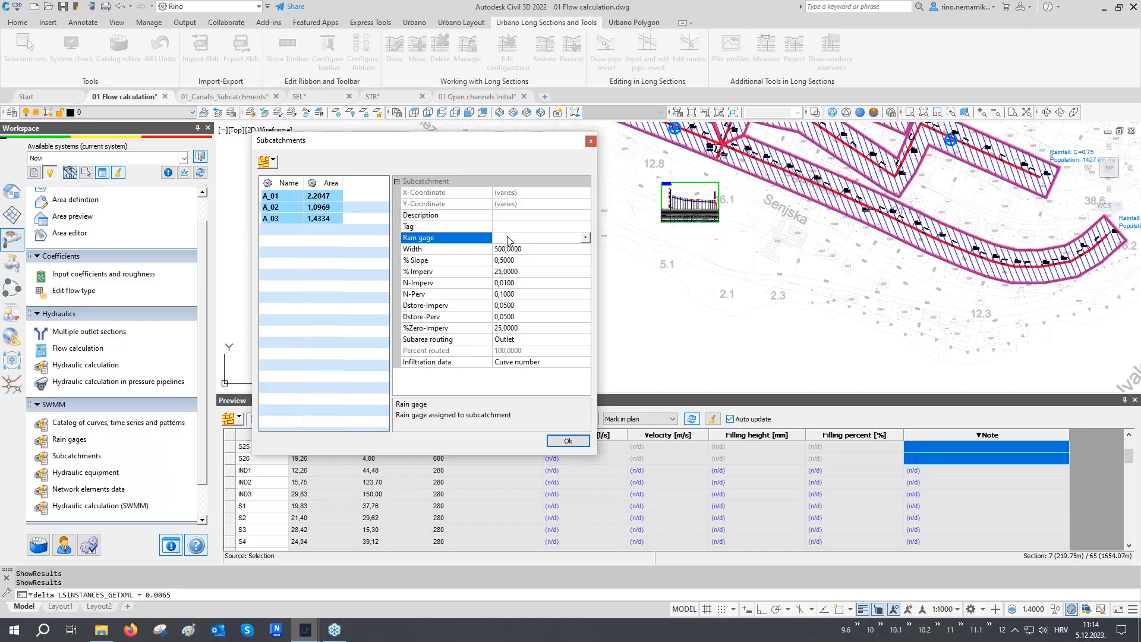
{"action": "left_click", "coordinate": [568, 440]}
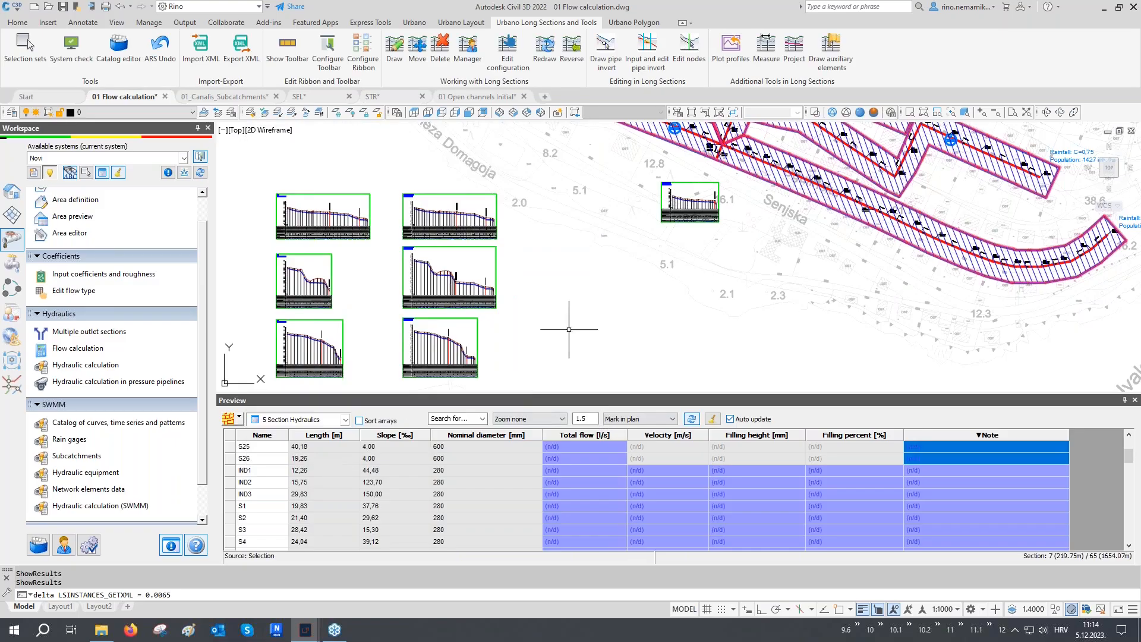
- Turn off Calculate rainfall/runoff in the options of the SWMM hydraulic calculation
{"action": "middle_click_drag", "start_coordinate": [565, 274], "coordinate": [549, 302]}
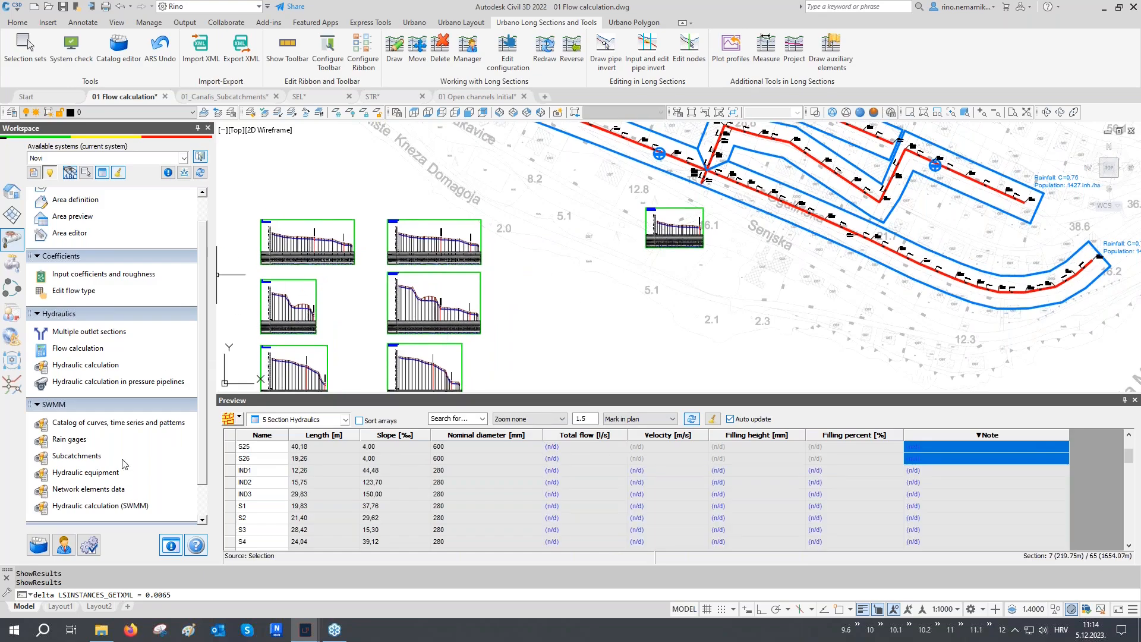
{"action": "left_click", "coordinate": [107, 505]}
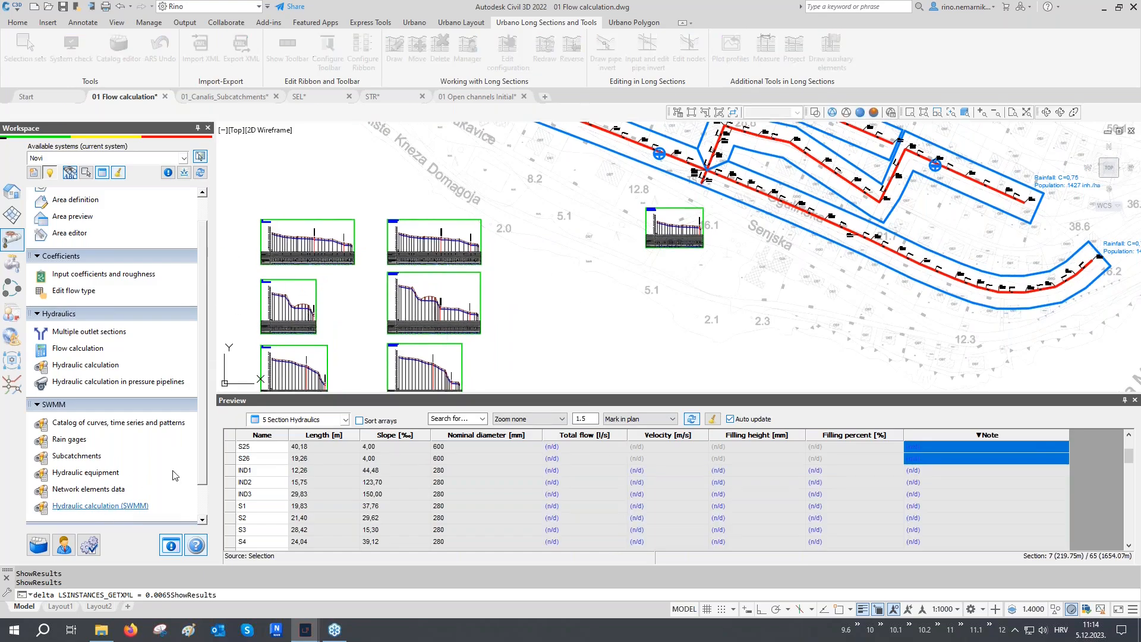
{"action": "left_click", "coordinate": [321, 155]}
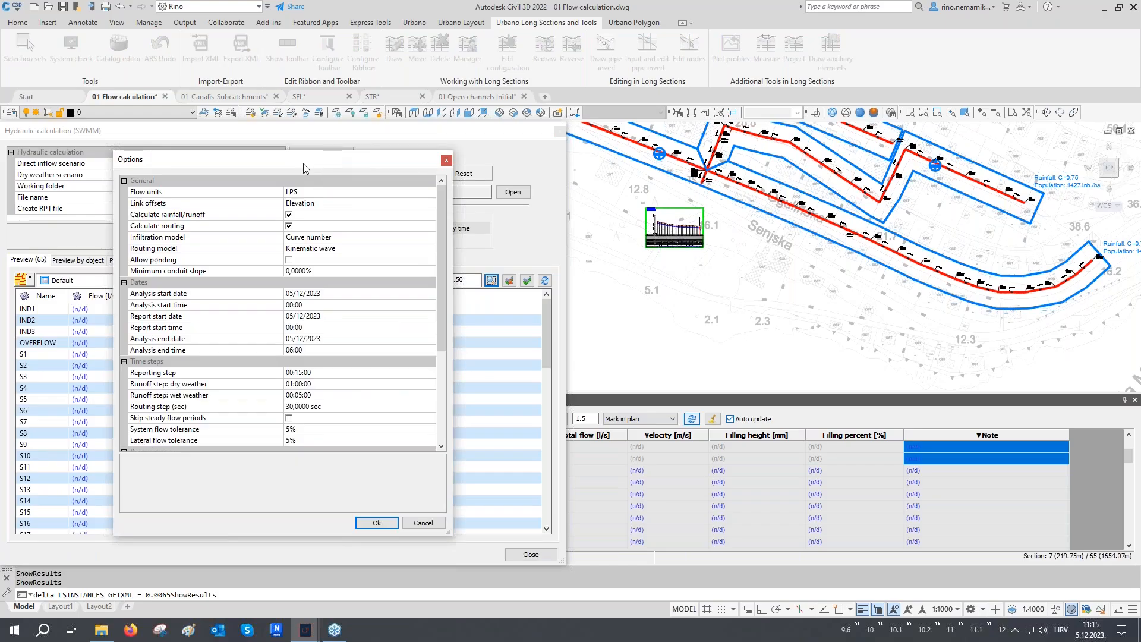
{"action": "left_click", "coordinate": [184, 239]}
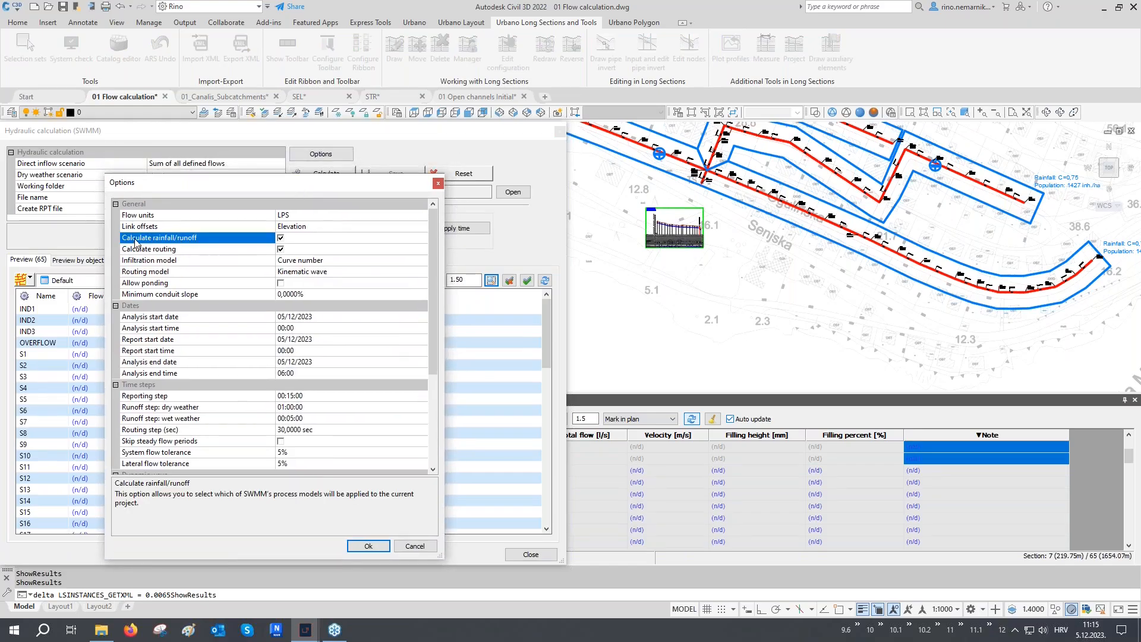
{"action": "left_click", "coordinate": [280, 238]}
{"action": "left_click", "coordinate": [368, 545]}
- Rerun the SWMM calculation without rainfall/runoff and examine the errors listed for the conduits
{"action": "left_click", "coordinate": [344, 176]}
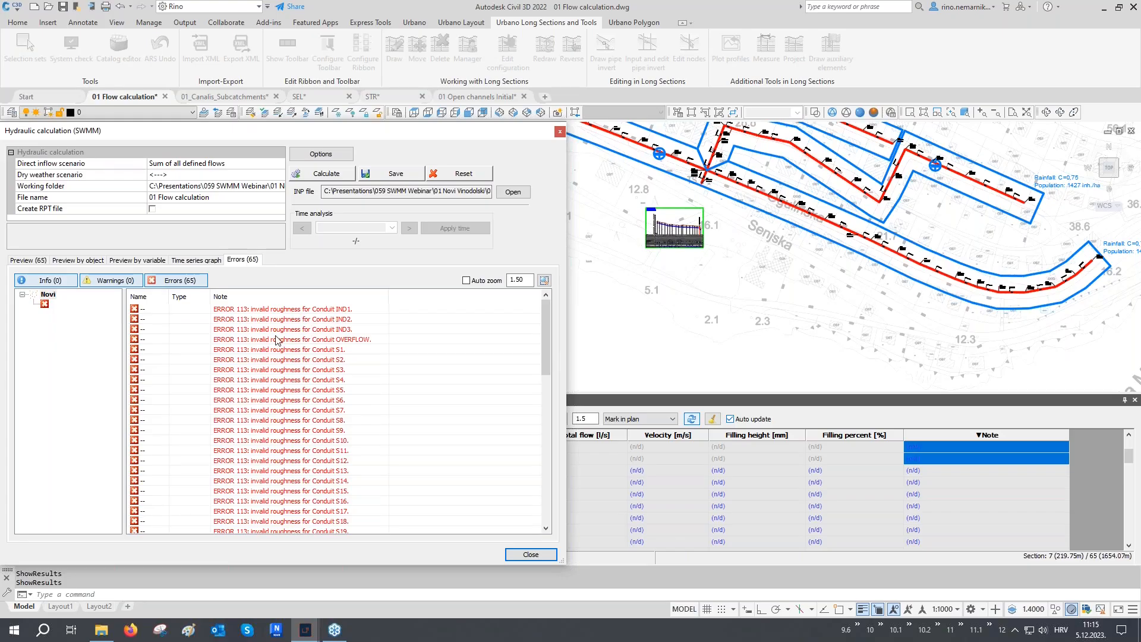
{"action": "scroll", "coordinate": [278, 345], "scroll_direction": "down", "scroll_amount": 7}
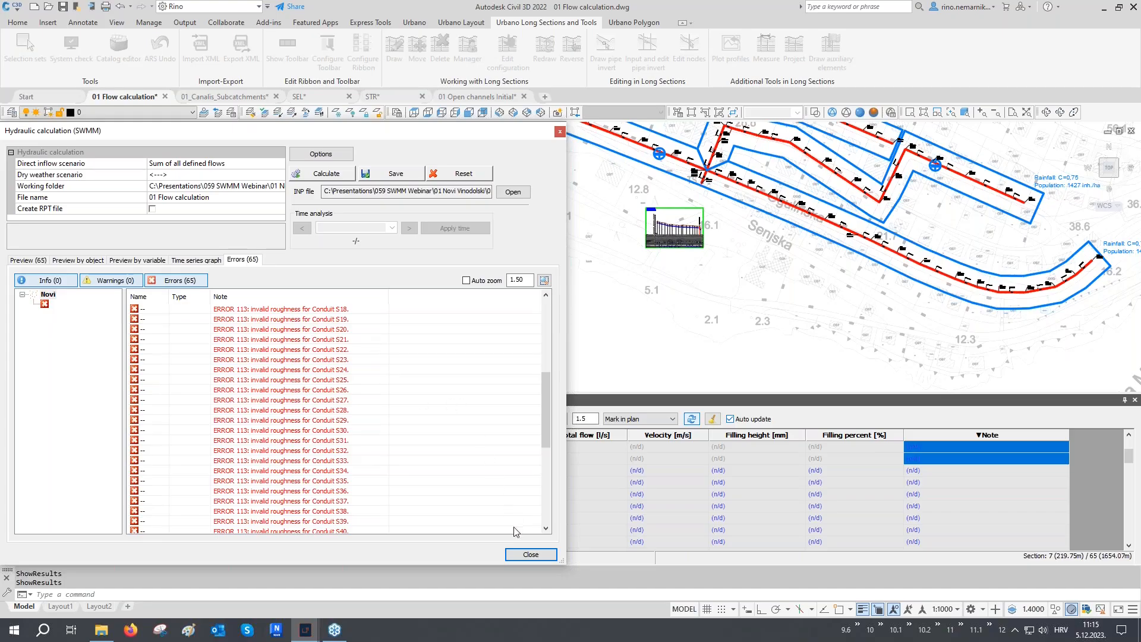
{"action": "left_click", "coordinate": [526, 554]}
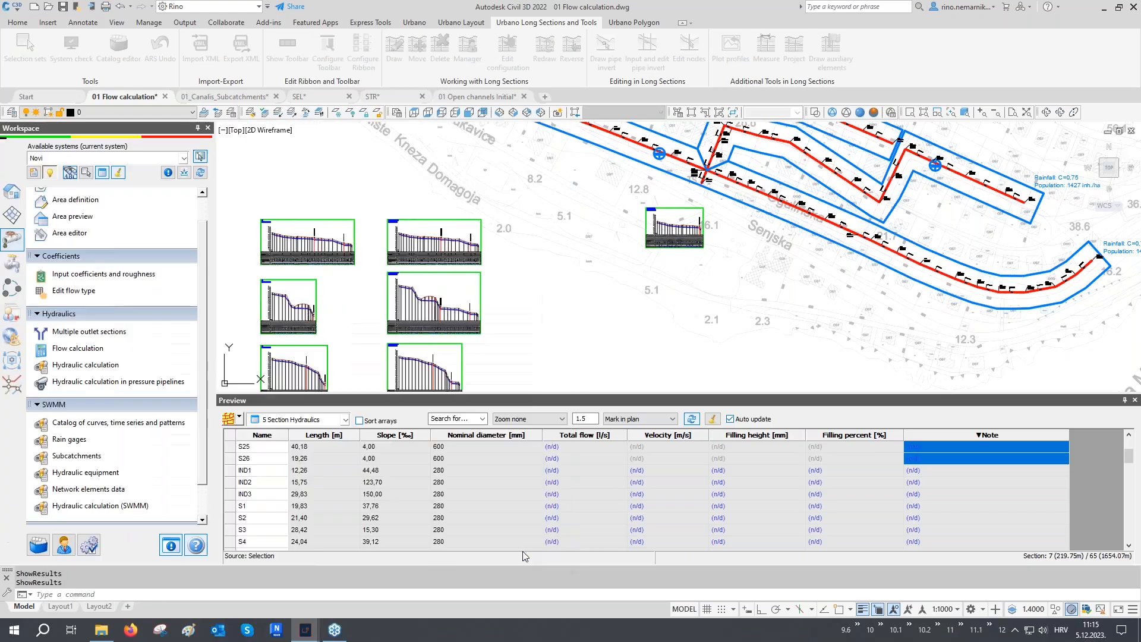
- Check the Darcy-Weisbach, Manning's and Hazen-Williams coefficients of the sections in the 4 Roughness data preview
{"action": "left_click", "coordinate": [12, 191]}
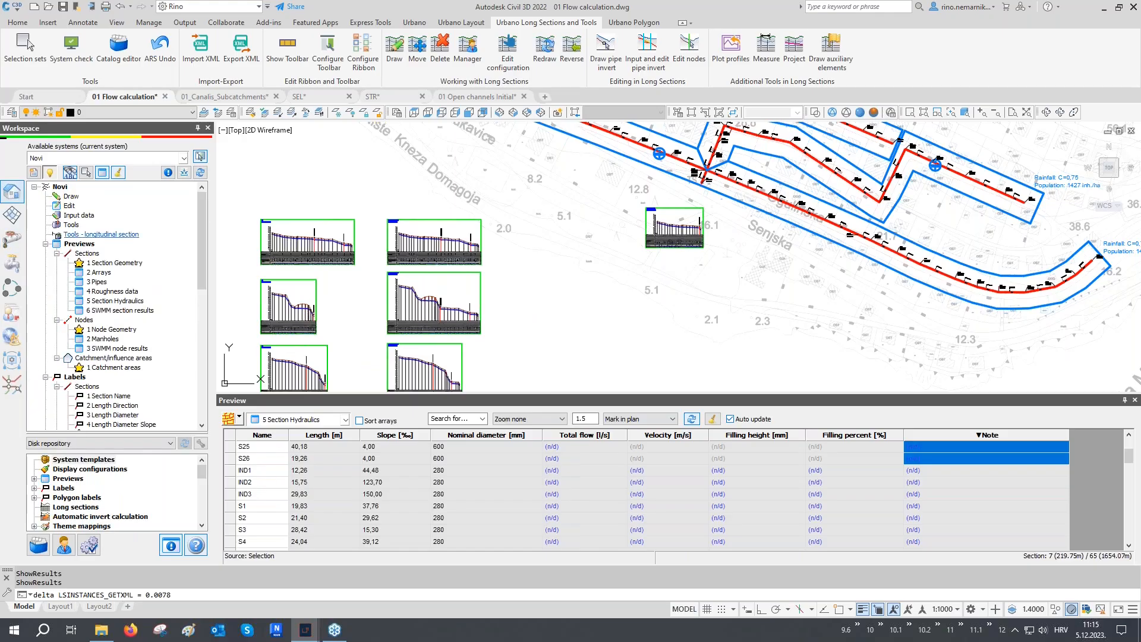
{"action": "left_click", "coordinate": [100, 292]}
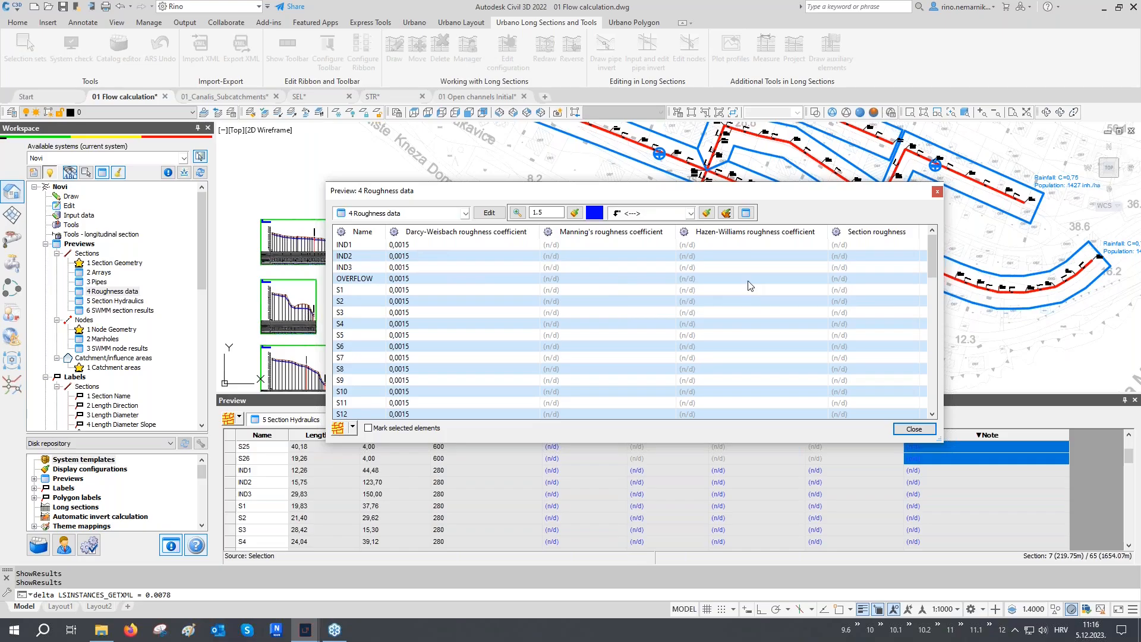
{"action": "left_click", "coordinate": [914, 428]}
- Open the catalog of pipes and inspect the pipe roughness of the 280 mm PEHD pipe in the S - PEHD Pipes SN 8 group
{"action": "left_click", "coordinate": [38, 545]}
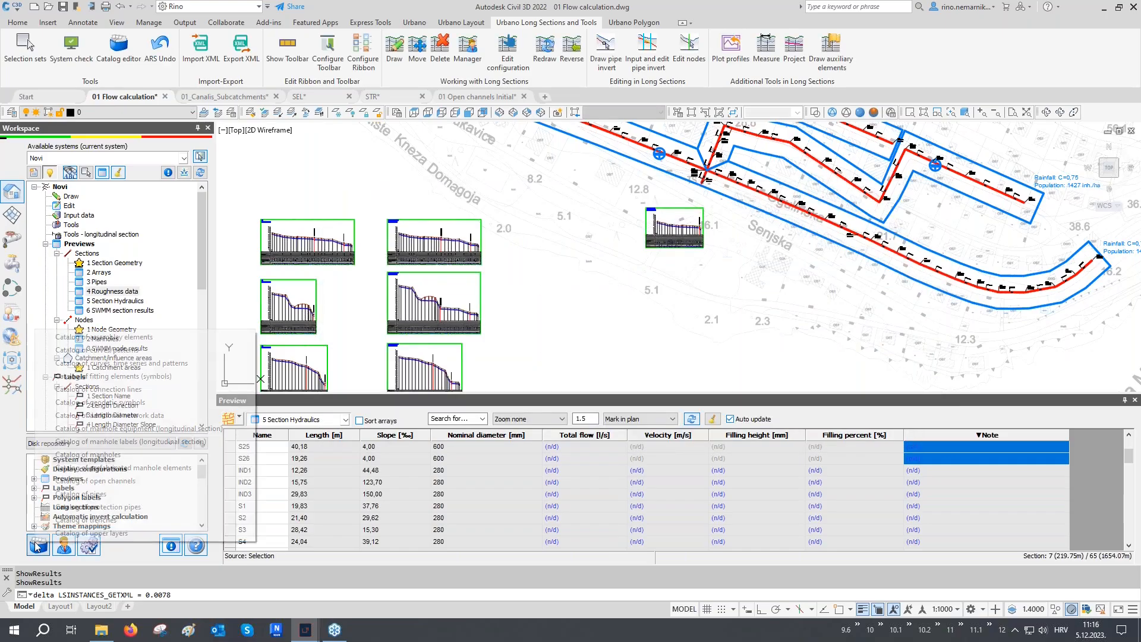
{"action": "left_click", "coordinate": [80, 495]}
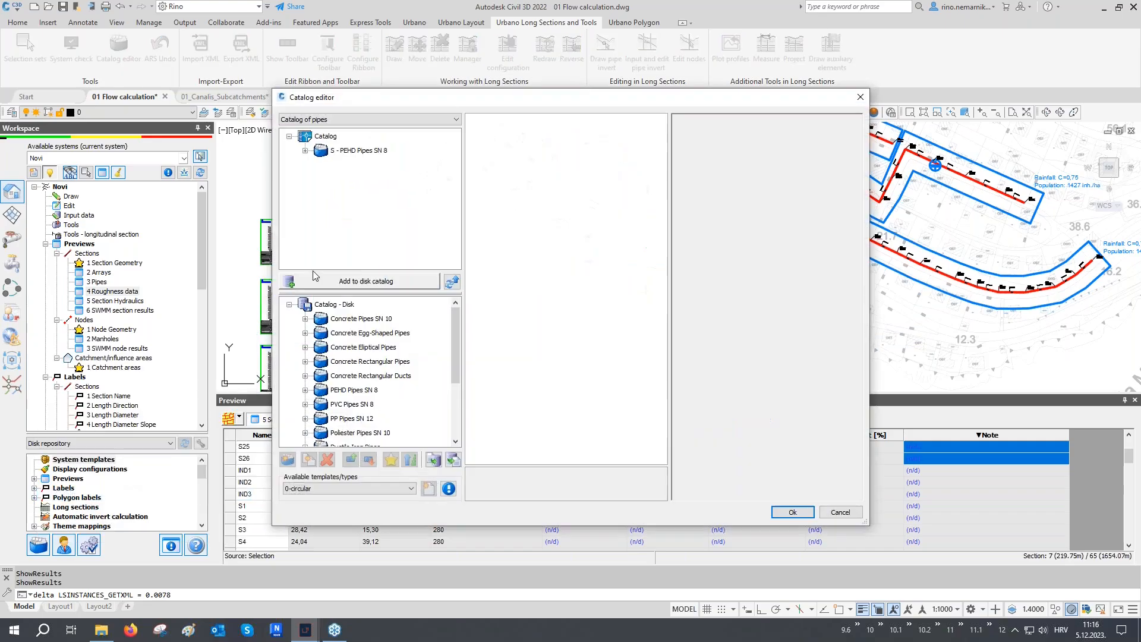
{"action": "left_click", "coordinate": [305, 151]}
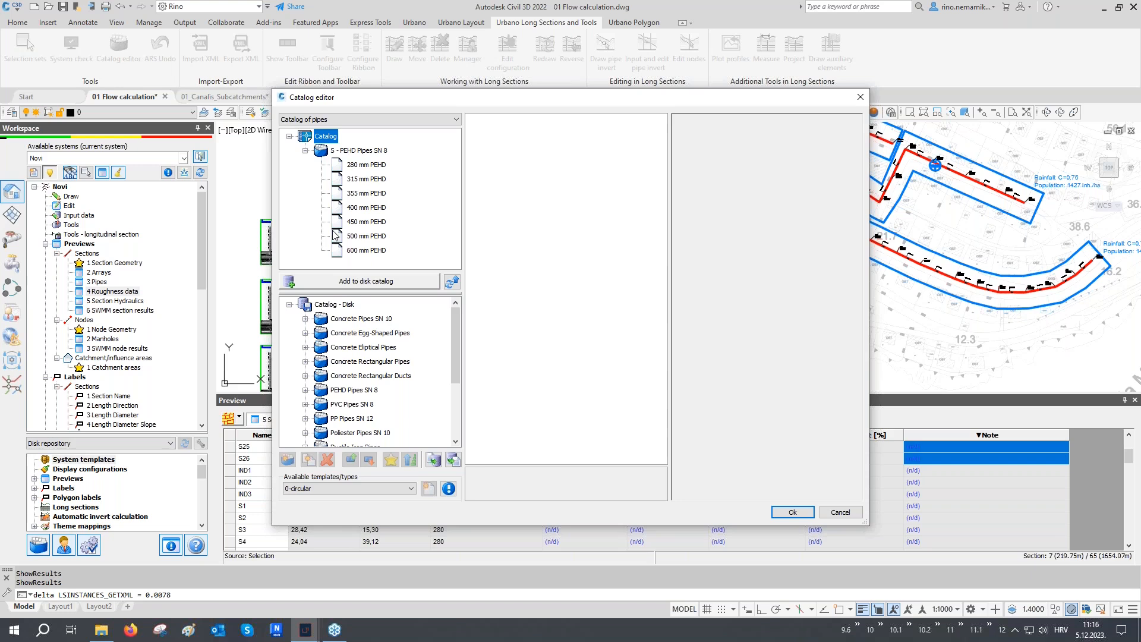
{"action": "left_click", "coordinate": [362, 166]}
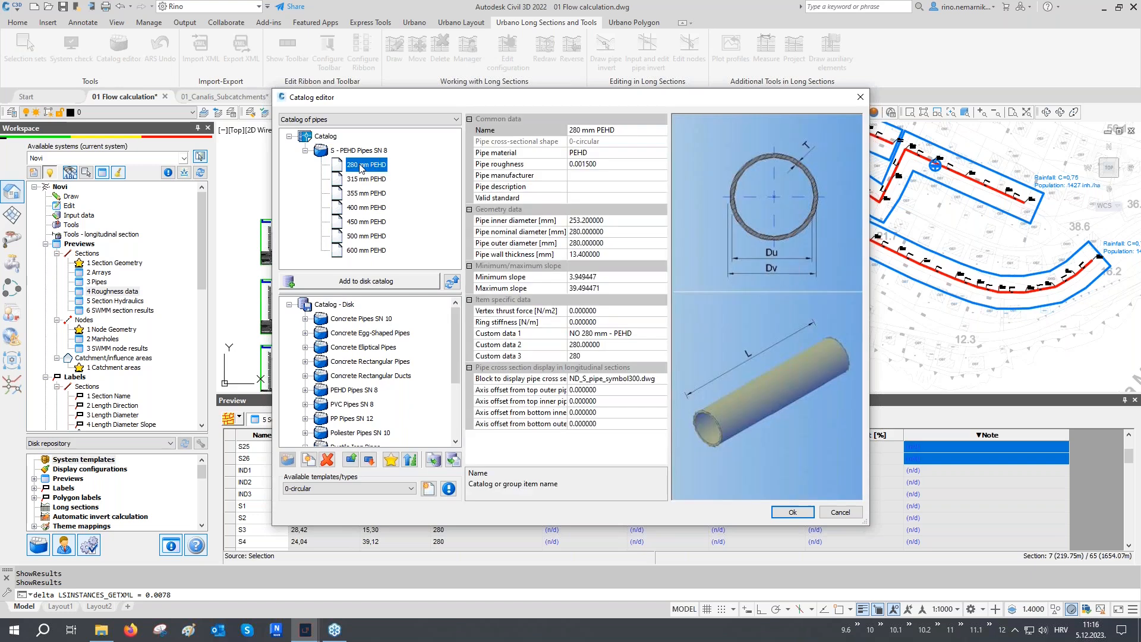
{"action": "left_click", "coordinate": [494, 167]}
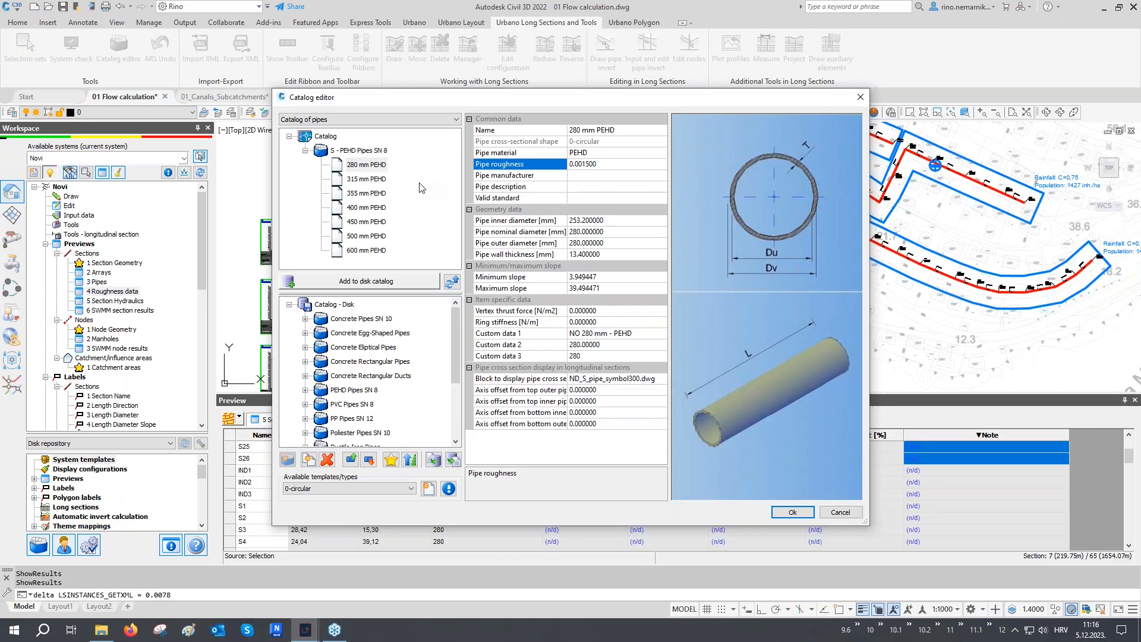
- Refresh the drawing's pipe catalog from its root item so the pipe properties are updated
{"action": "left_click", "coordinate": [329, 137]}
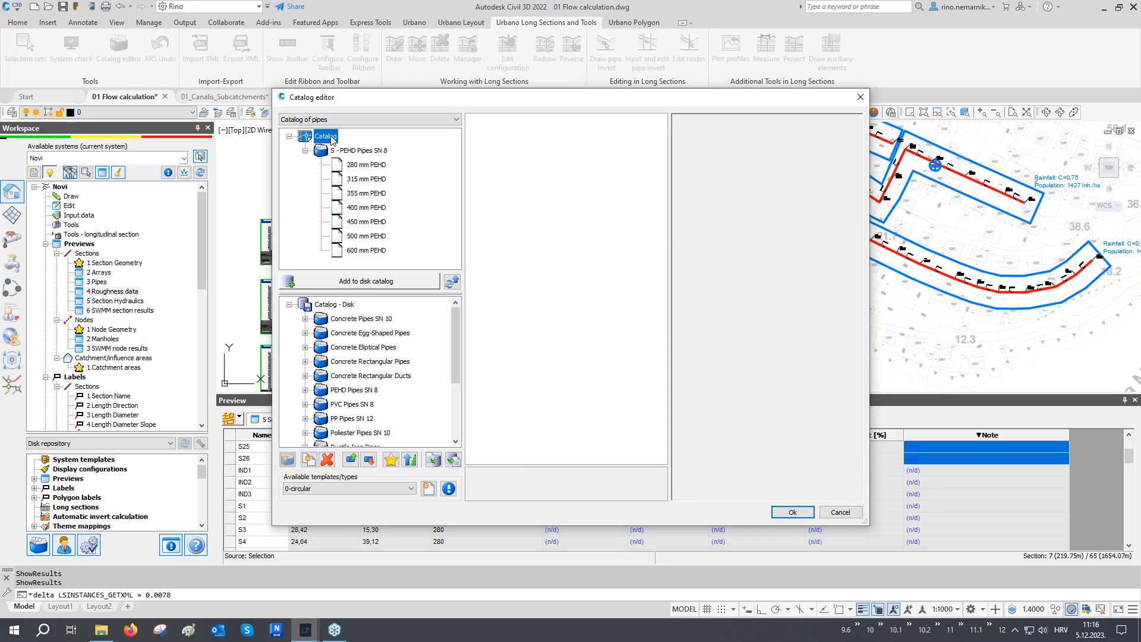
{"action": "right_click", "coordinate": [331, 139]}
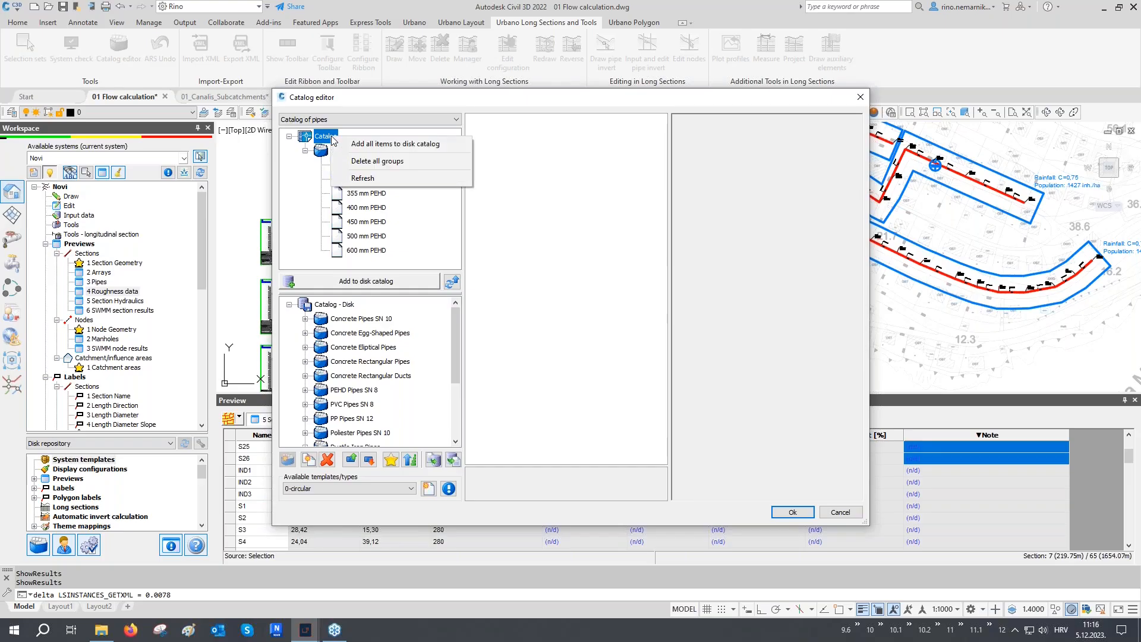
{"action": "left_click", "coordinate": [363, 178]}
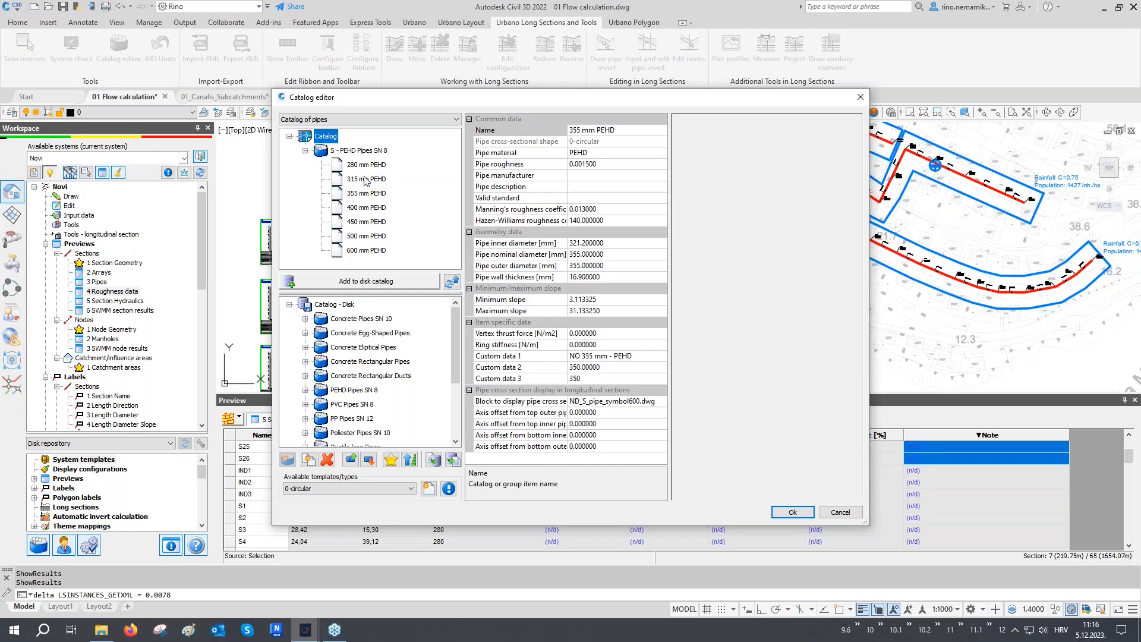
- Compare the roughness coefficients of the 280 mm PEHD pipe in the drawing and disk catalogs, and accept the catalog editor
{"action": "left_click", "coordinate": [366, 165]}
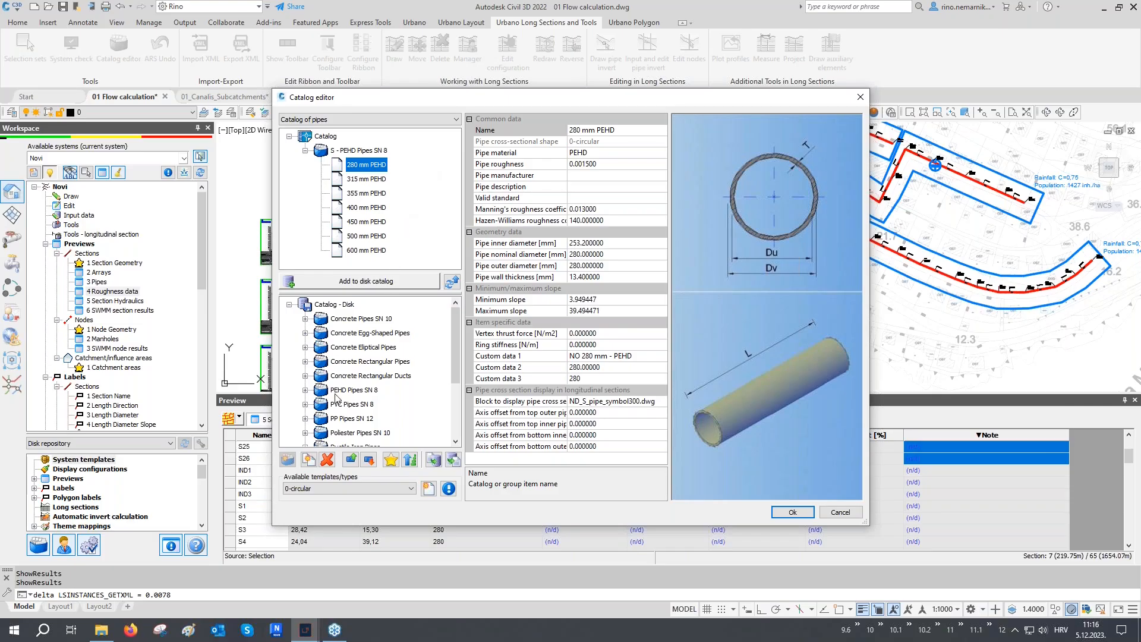
{"action": "left_click", "coordinate": [305, 390]}
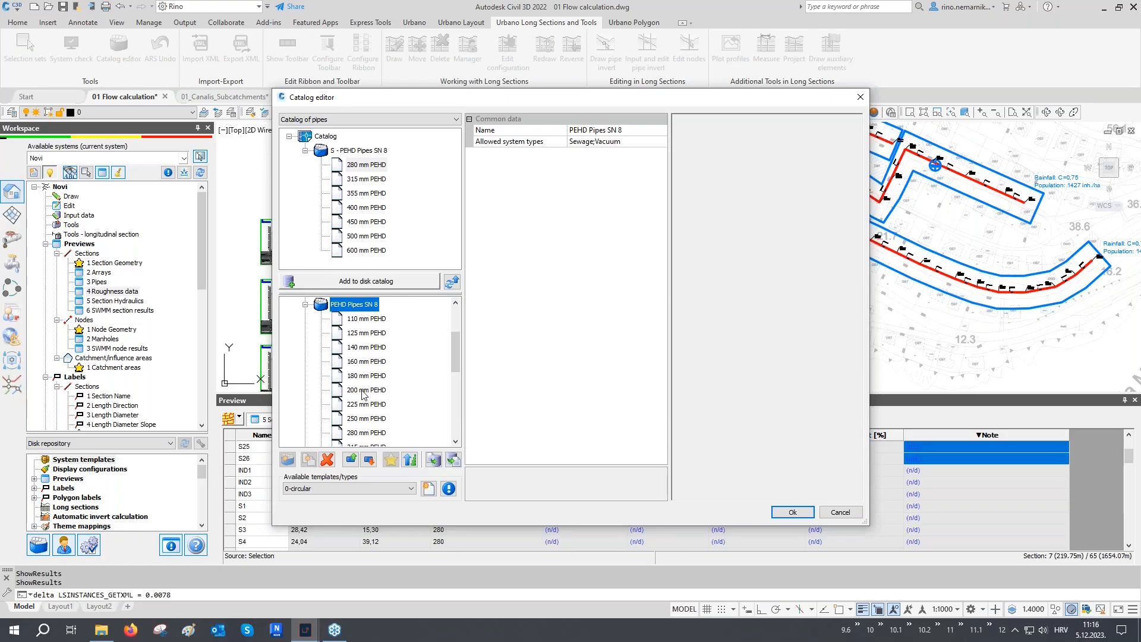
{"action": "left_click", "coordinate": [364, 433]}
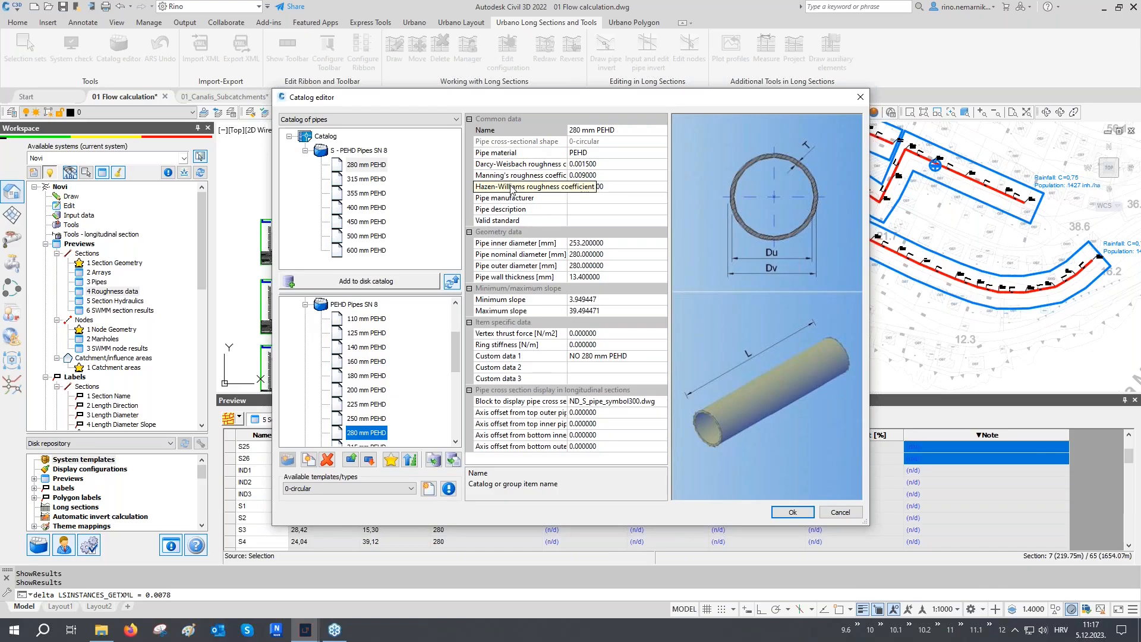
{"action": "scroll", "coordinate": [420, 342], "scroll_direction": "up", "scroll_amount": 2}
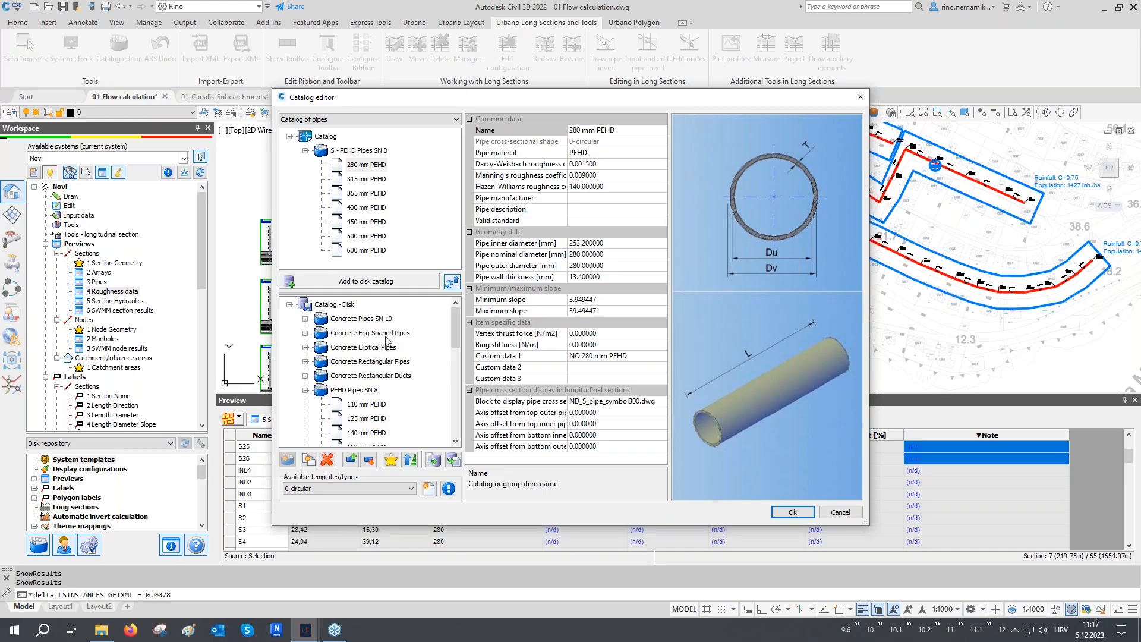
{"action": "left_click", "coordinate": [341, 305]}
{"action": "right_click", "coordinate": [340, 306]}
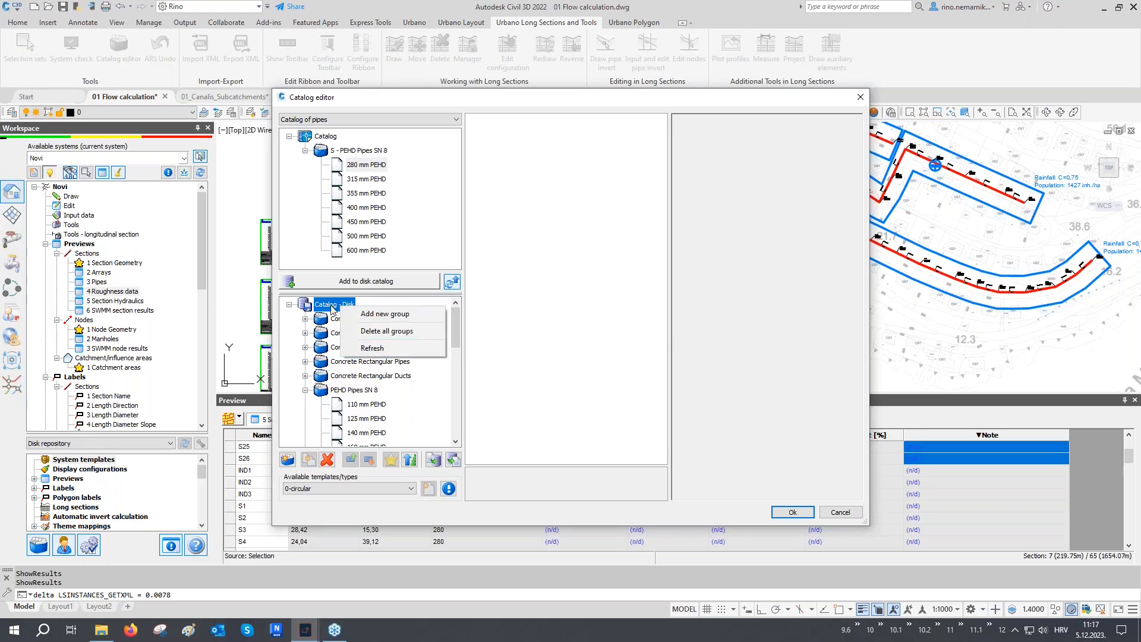
{"action": "left_click", "coordinate": [792, 513]}
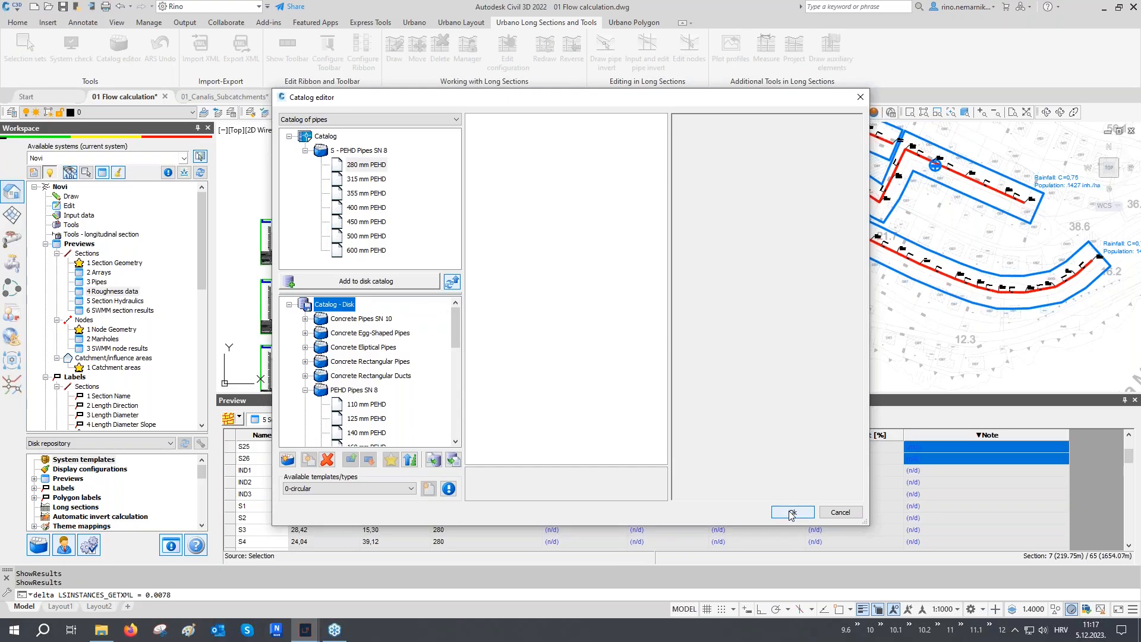
{"action": "left_click", "coordinate": [792, 513]}
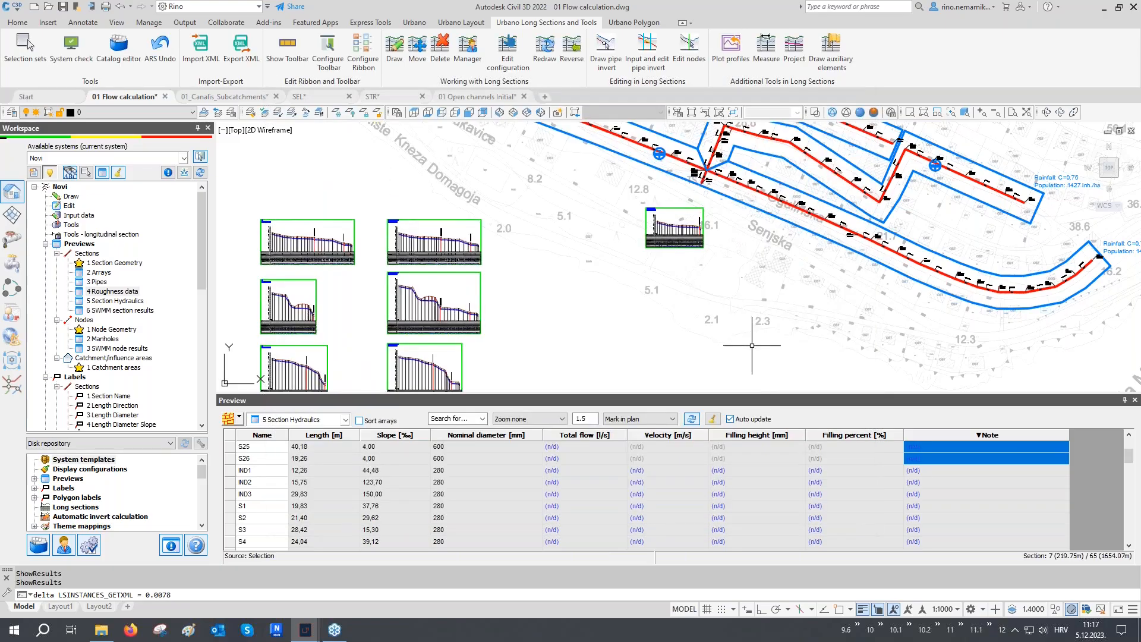
- Rerun the SWMM hydraulic calculation for the Novi system and check the reported errors
{"action": "left_click", "coordinate": [12, 239]}
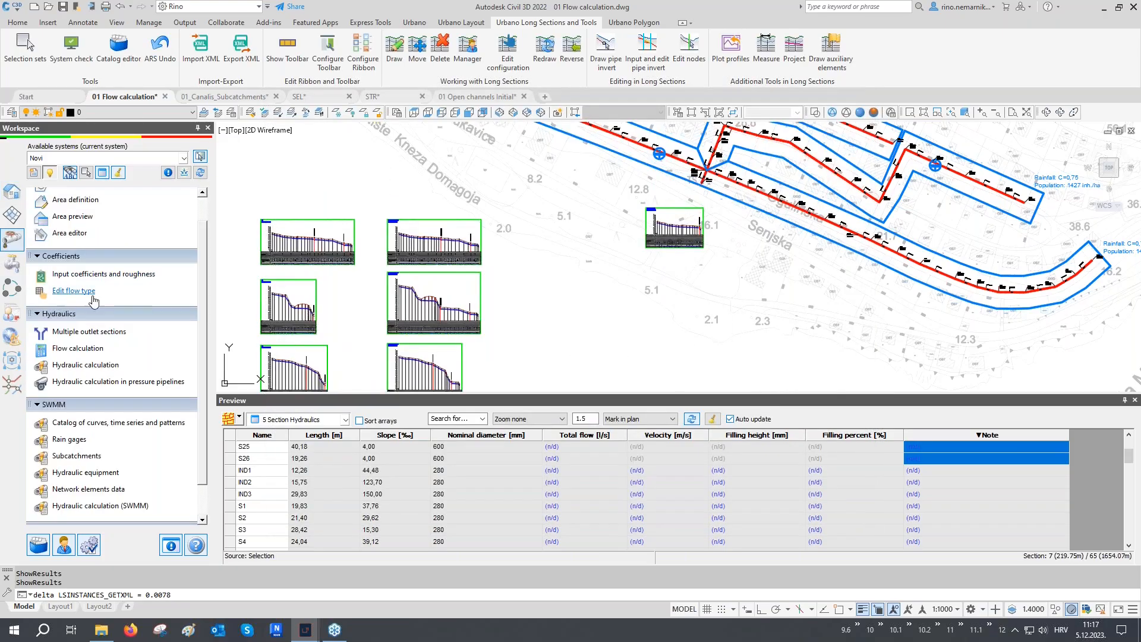
{"action": "left_click", "coordinate": [99, 506]}
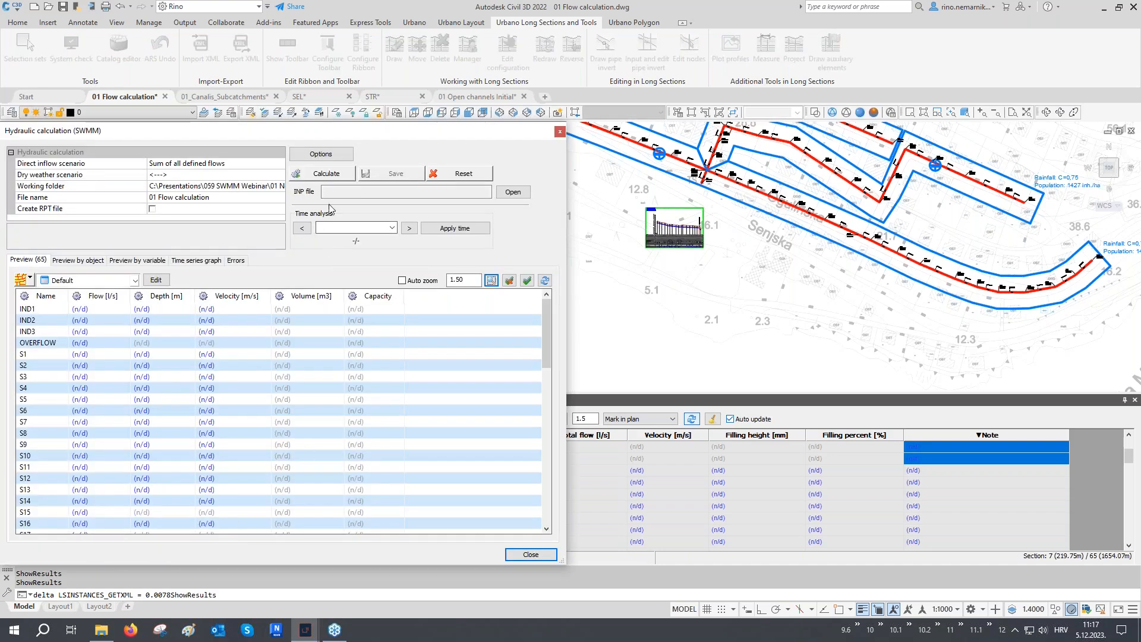
{"action": "left_click", "coordinate": [328, 177]}
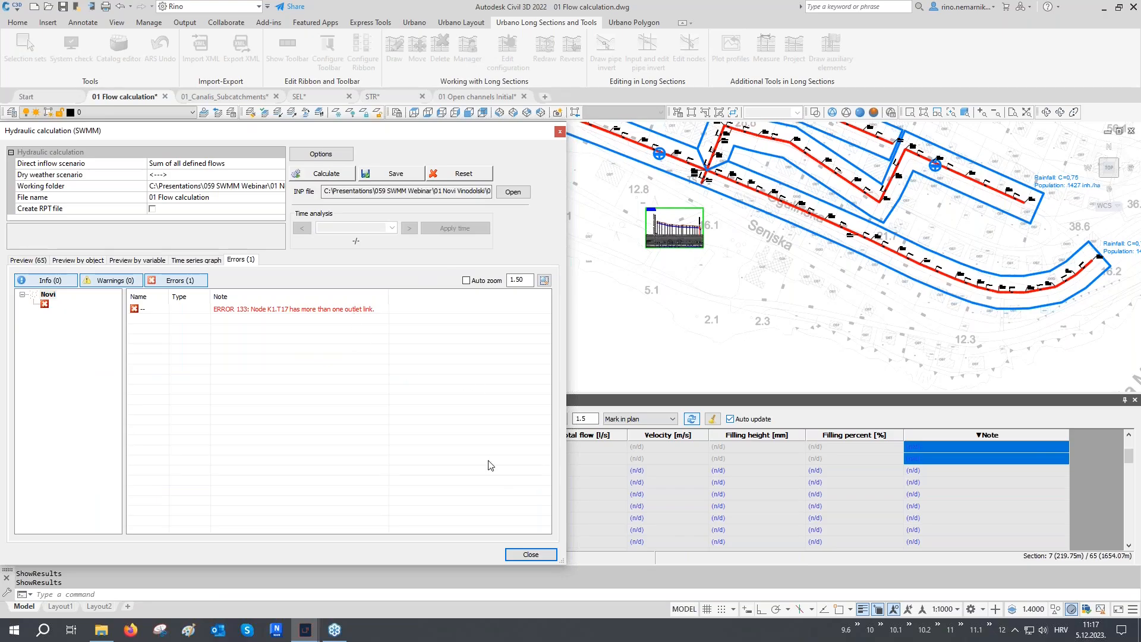
{"action": "left_click", "coordinate": [529, 554]}
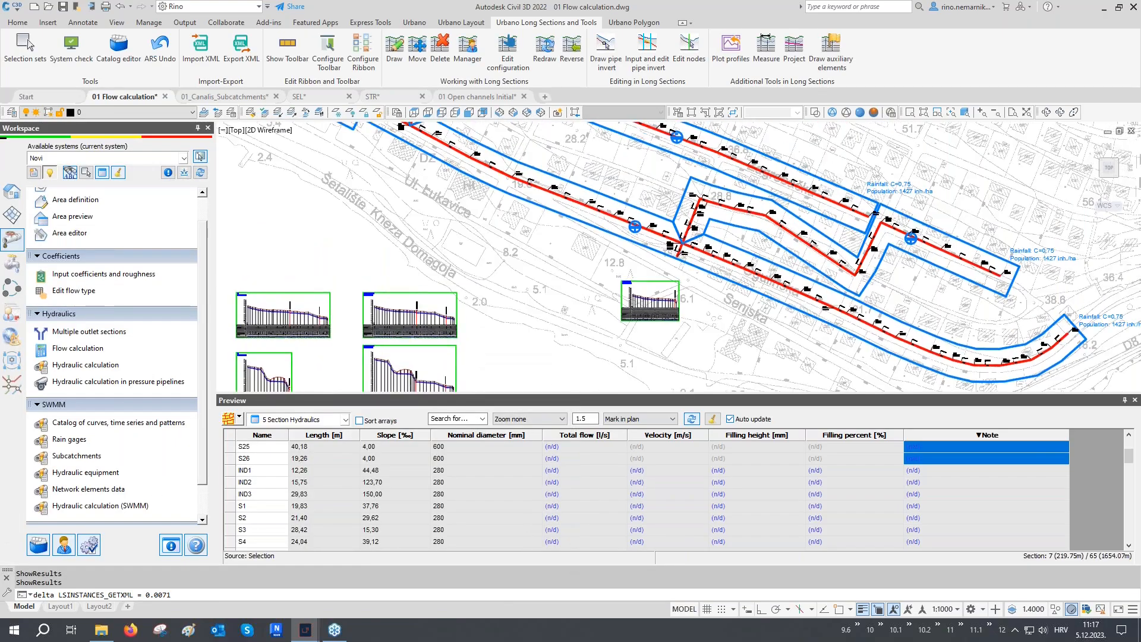
- Open the hydraulic equipment settings for the OVERFLOW section between K1.T17 and OUT and review the equipment types available for sections
{"action": "scroll", "coordinate": [676, 244], "scroll_direction": "up", "scroll_amount": 5}
{"action": "scroll", "coordinate": [676, 244], "scroll_direction": "up", "scroll_amount": 2}
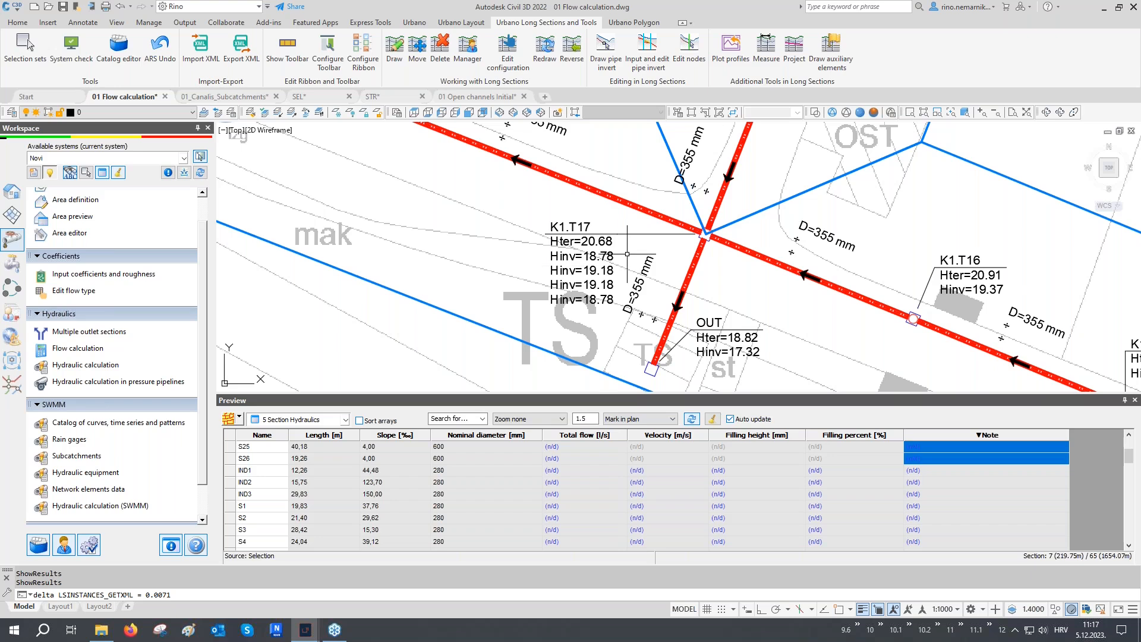
{"action": "left_click", "coordinate": [94, 472]}
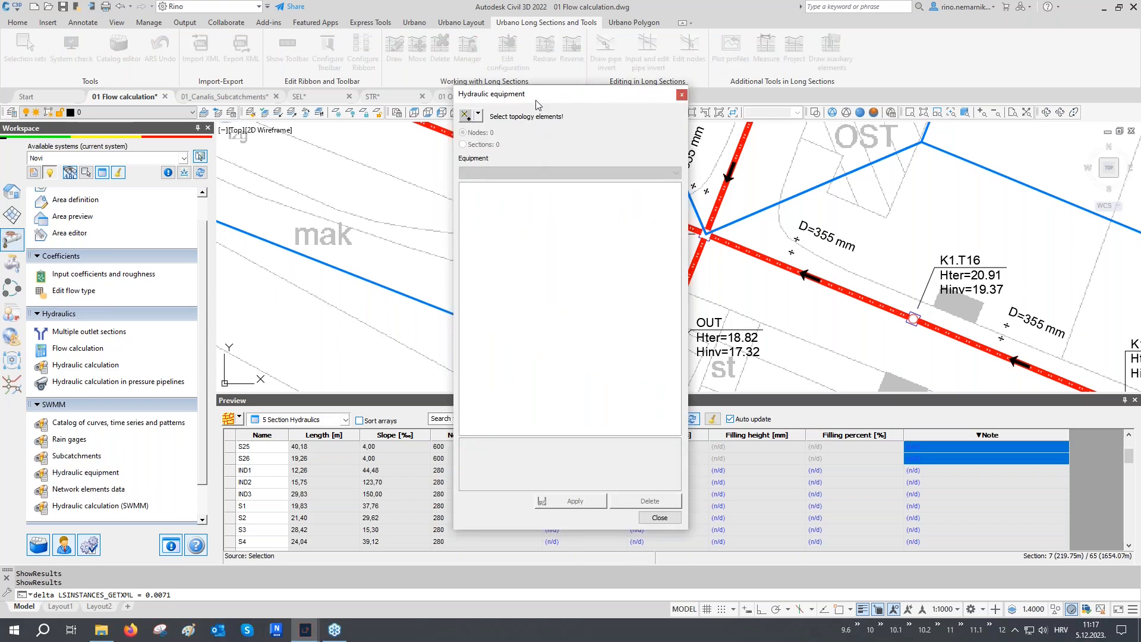
{"action": "left_click_drag", "start_coordinate": [542, 99], "coordinate": [397, 92]}
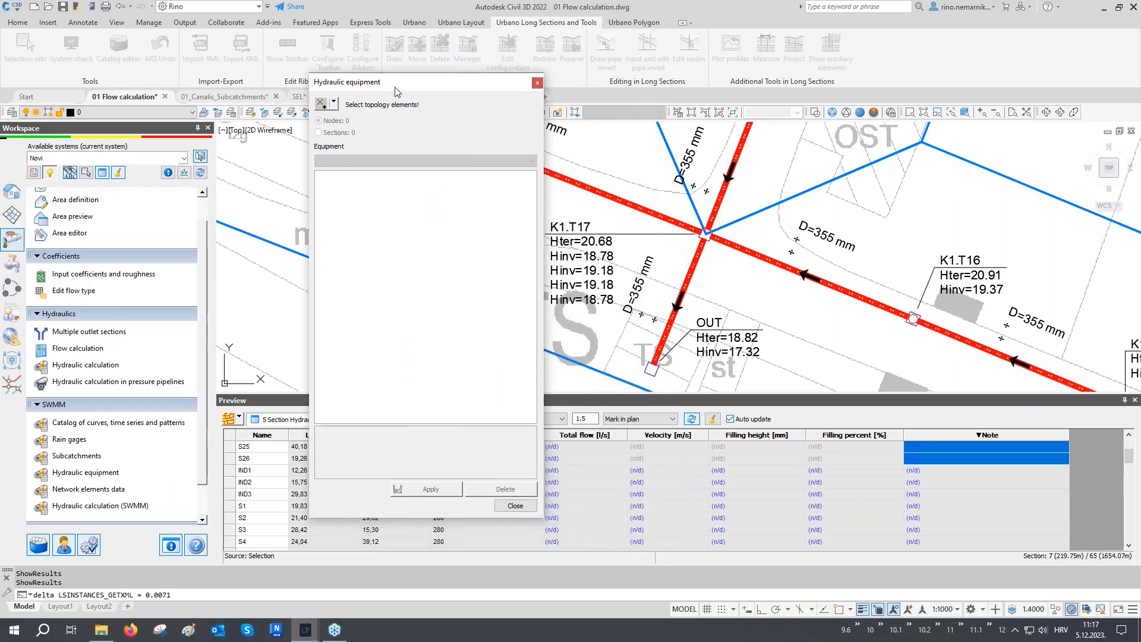
{"action": "left_click", "coordinate": [335, 104]}
{"action": "left_click", "coordinate": [356, 180]}
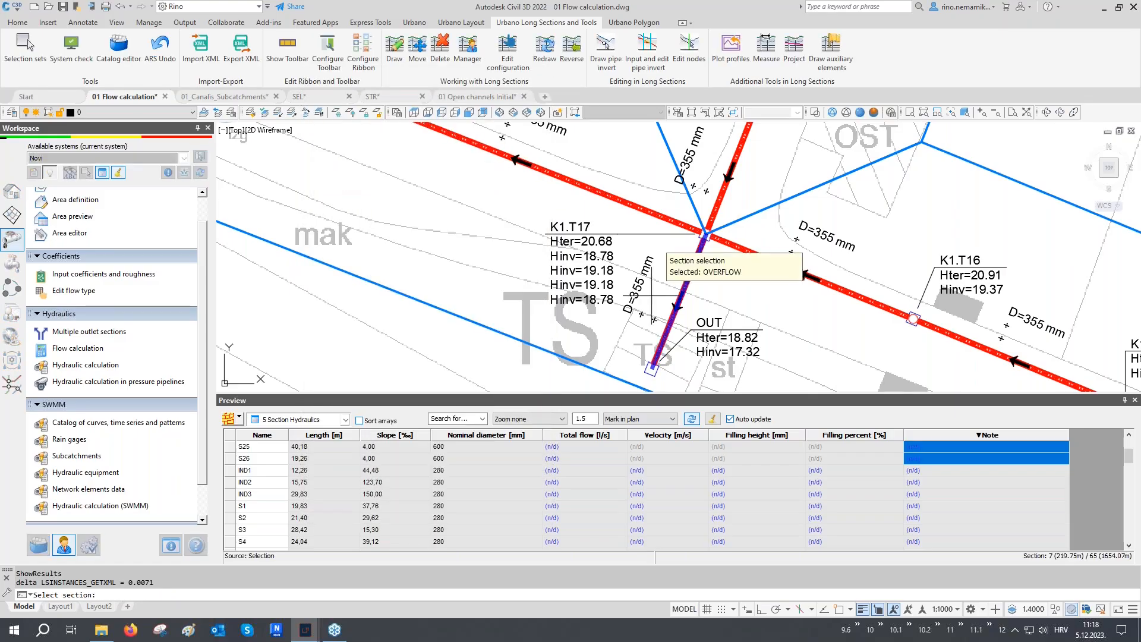
{"action": "left_click", "coordinate": [685, 286]}
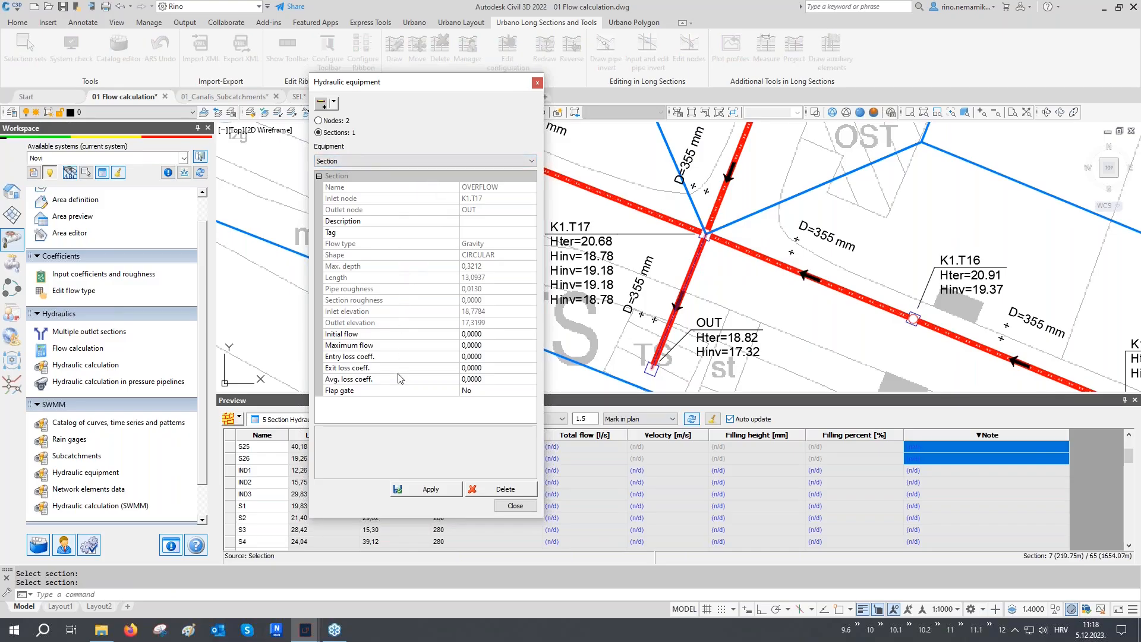
{"action": "left_click", "coordinate": [359, 164]}
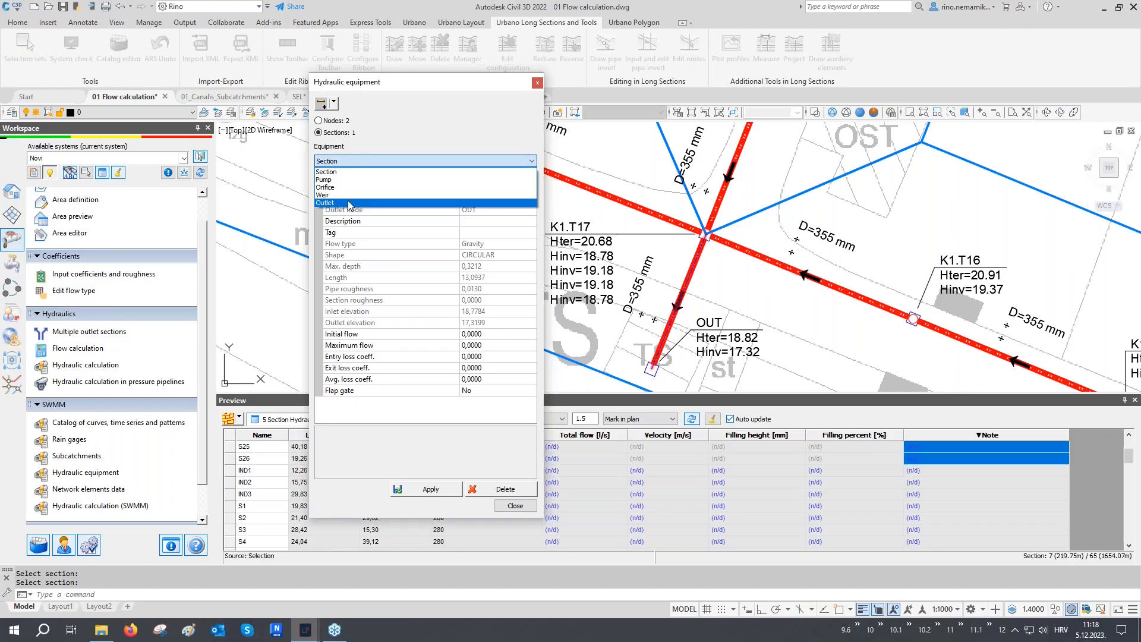
{"action": "left_click", "coordinate": [330, 172]}
- Select node K1.T17 in the plan and set its hydraulic equipment to Divider
{"action": "left_click", "coordinate": [333, 102]}
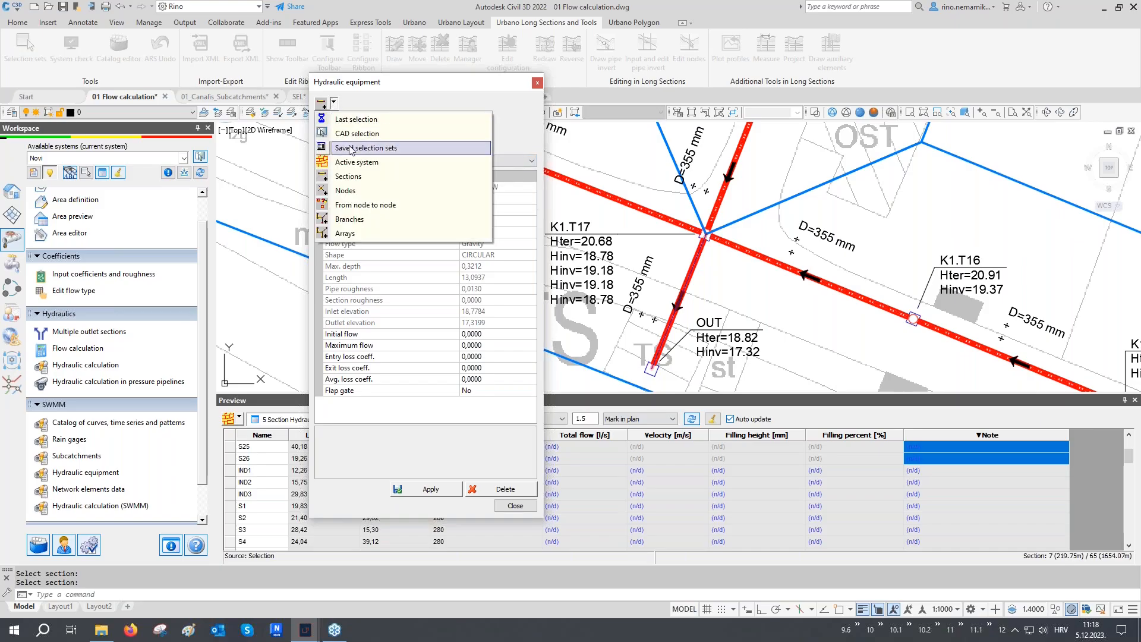
{"action": "left_click", "coordinate": [351, 190]}
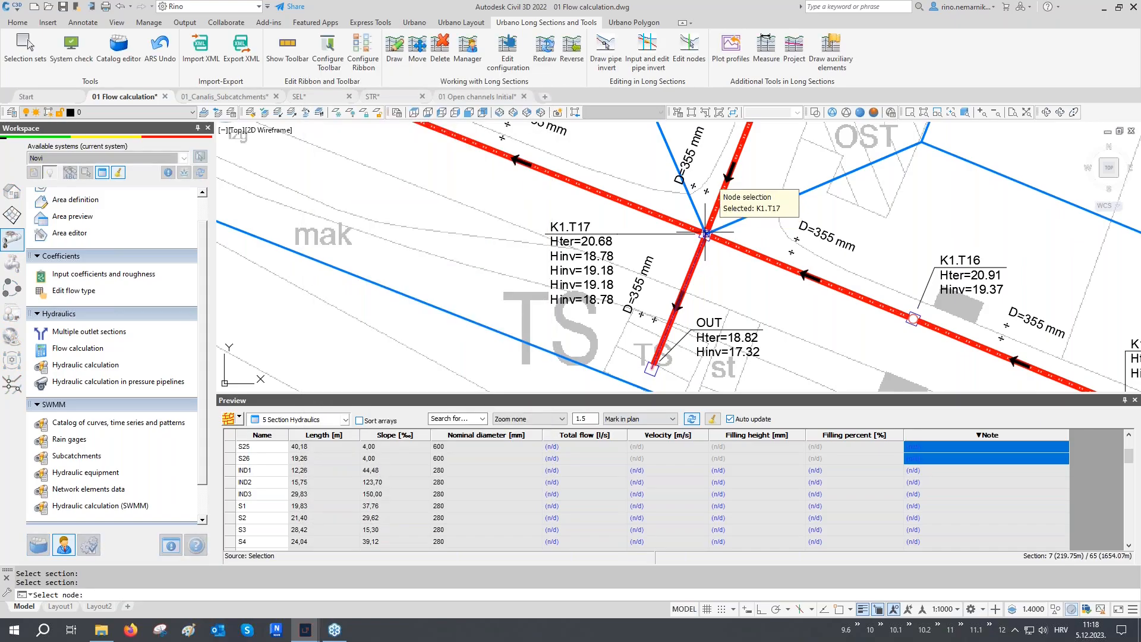
{"action": "left_click", "coordinate": [705, 234]}
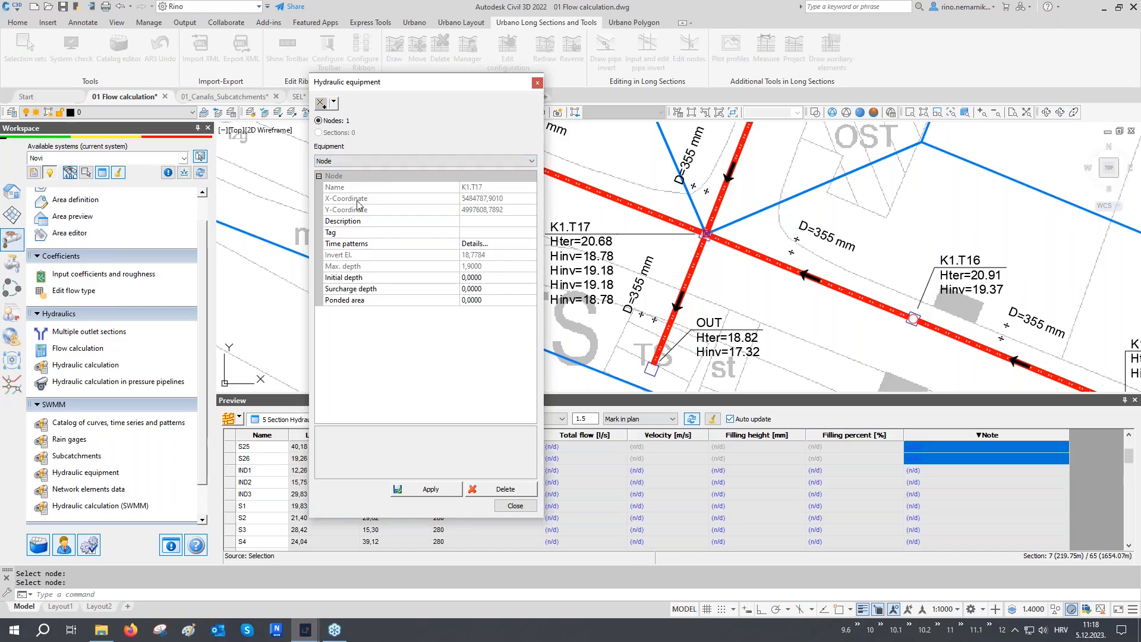
{"action": "left_click", "coordinate": [353, 162]}
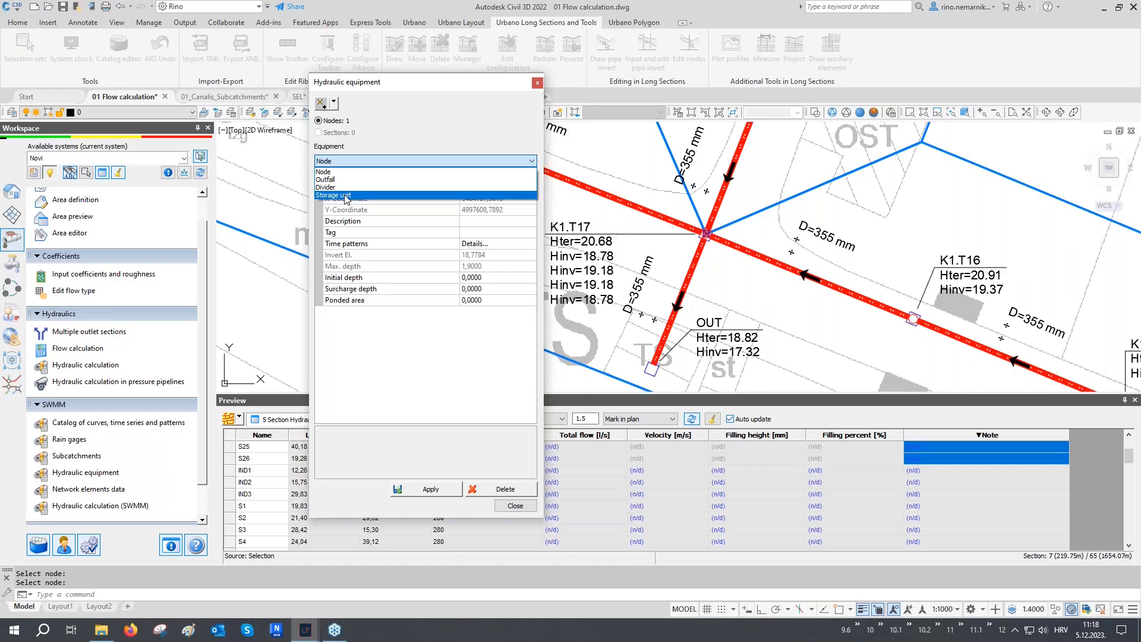
{"action": "left_click", "coordinate": [341, 187]}
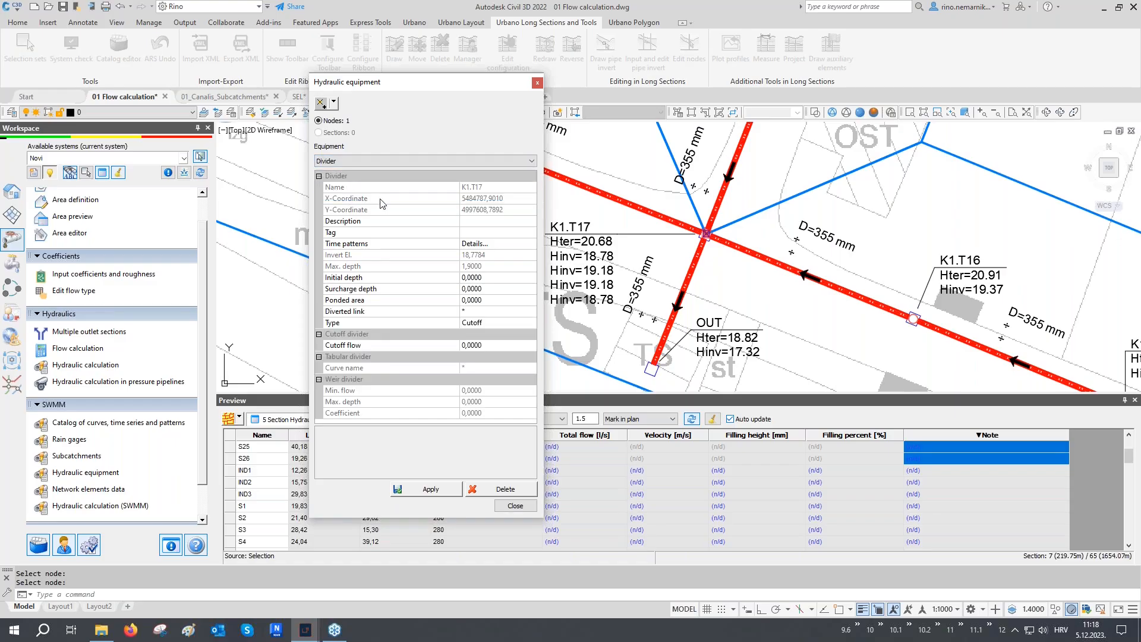
- Review the divider types for node K1.T17, keep Cutoff, and set the cutoff flow to 60
{"action": "left_click", "coordinate": [362, 322]}
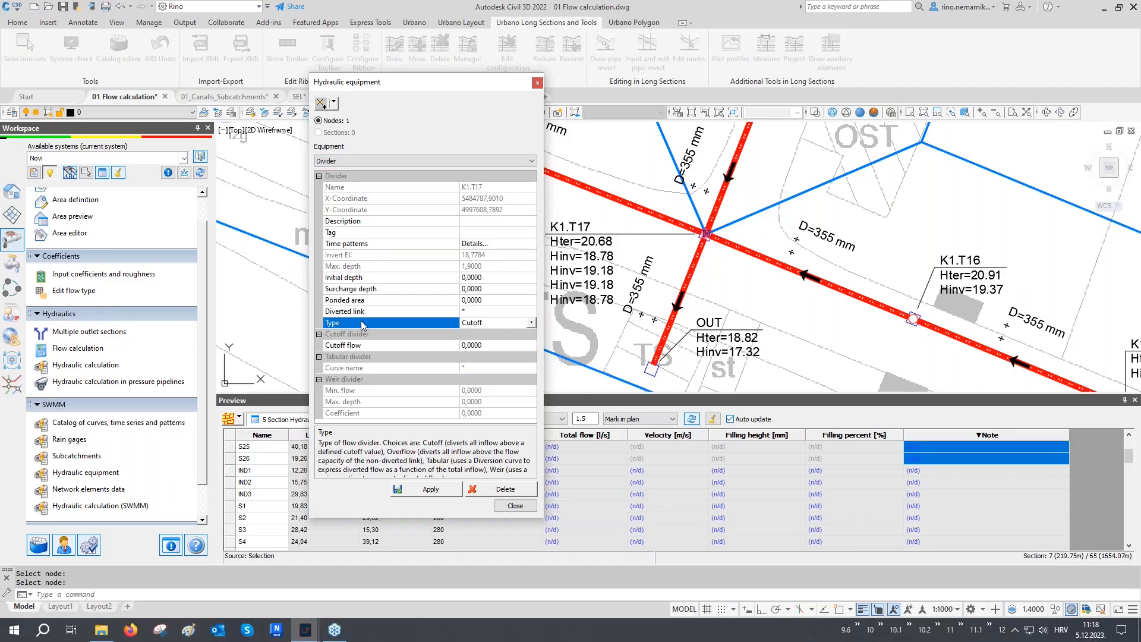
{"action": "left_click", "coordinate": [486, 322]}
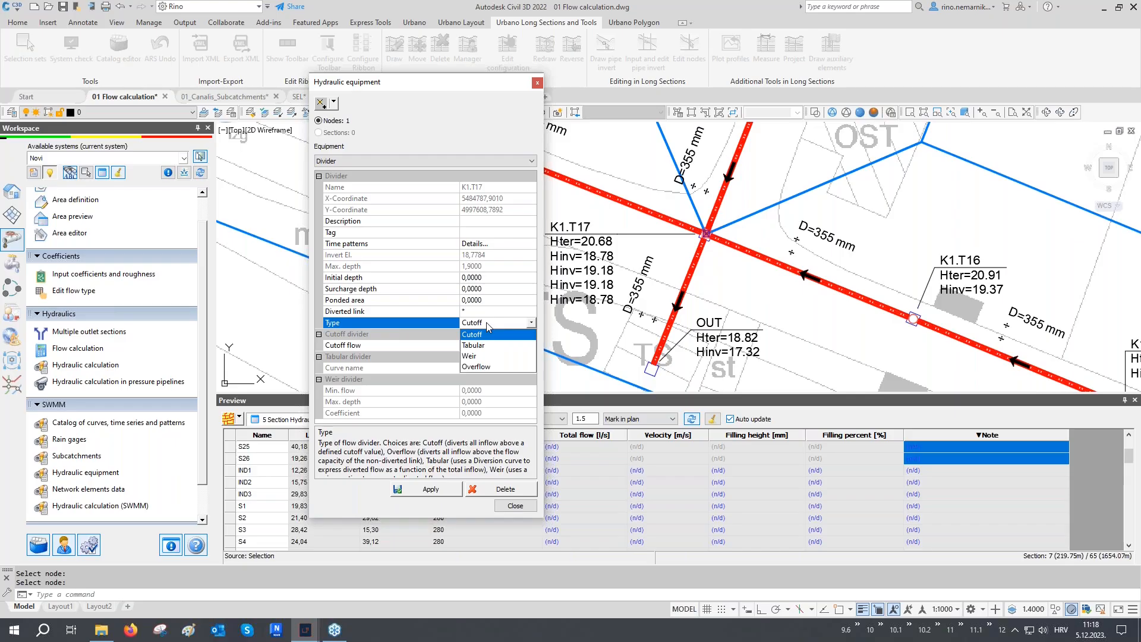
{"action": "left_click", "coordinate": [486, 322]}
{"action": "left_click", "coordinate": [350, 346]}
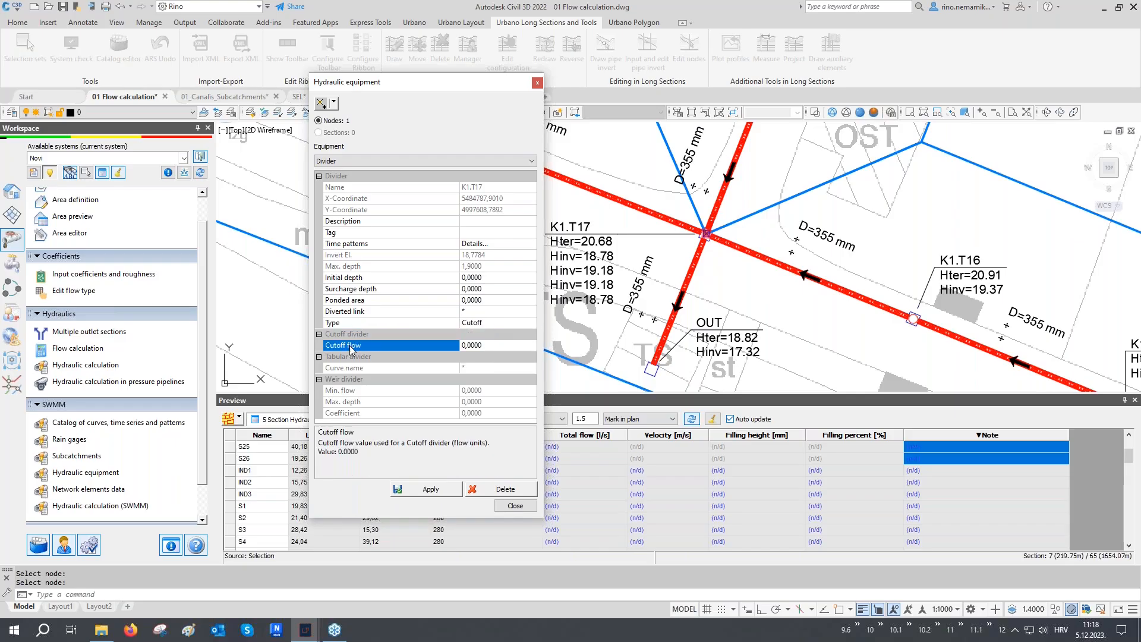
{"action": "left_click", "coordinate": [489, 344]}
{"action": "type", "text": "60"}
{"action": "key", "text": "Return"}
- Set OVERFLOW as the divider's diverted link and apply the hydraulic equipment to node K1.T17
{"action": "left_click_drag", "start_coordinate": [447, 89], "coordinate": [363, 84]}
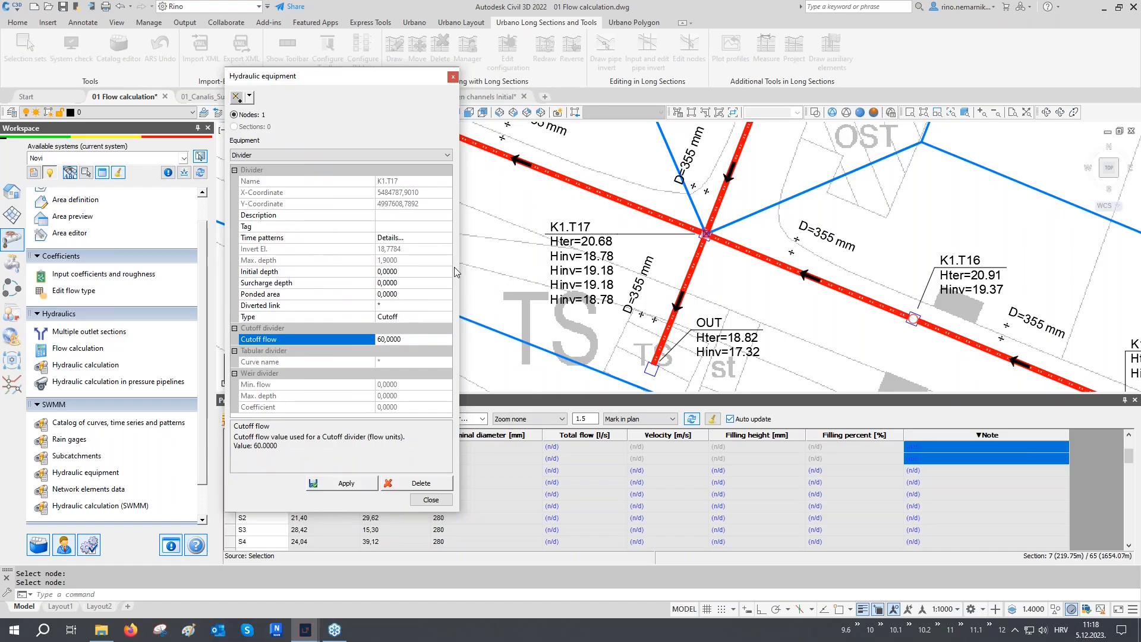
{"action": "left_click", "coordinate": [292, 307]}
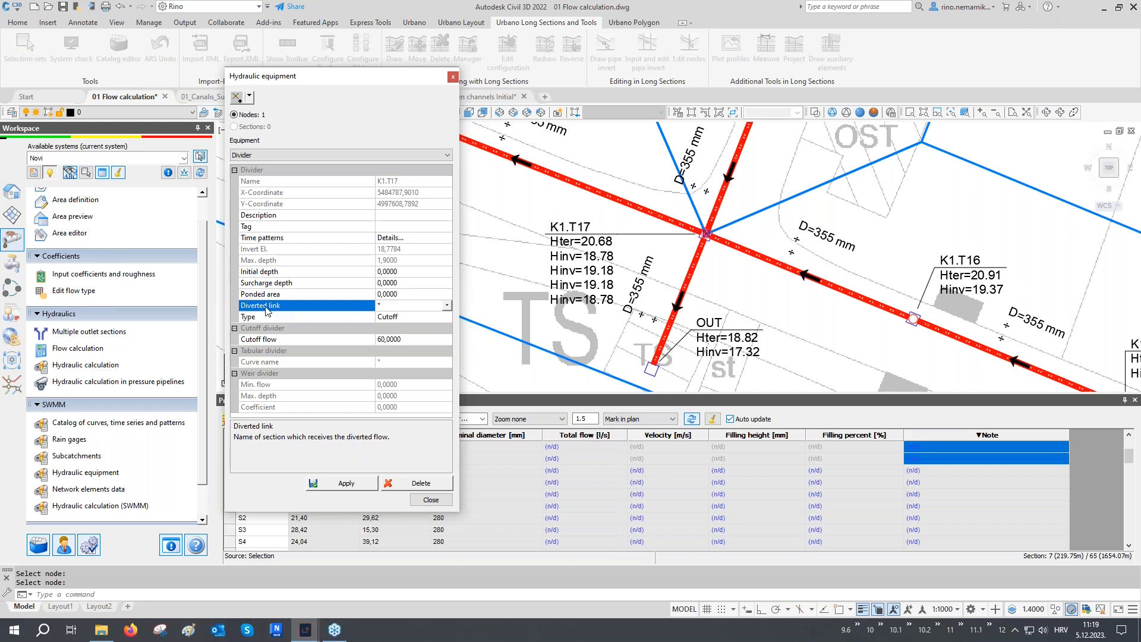
{"action": "left_click", "coordinate": [388, 307]}
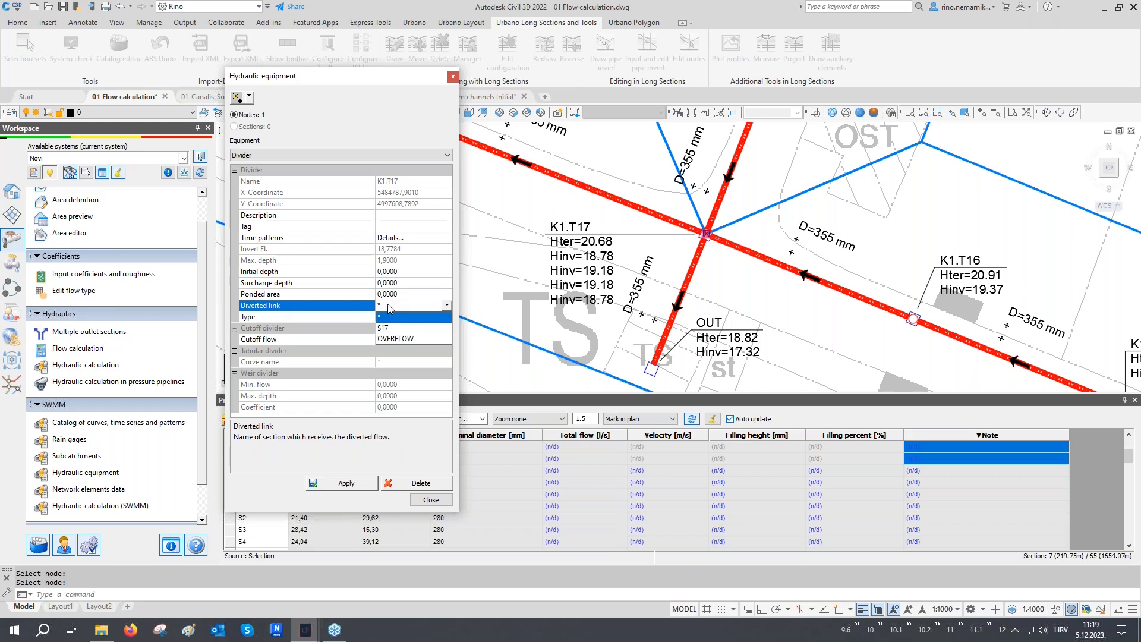
{"action": "left_click", "coordinate": [397, 338]}
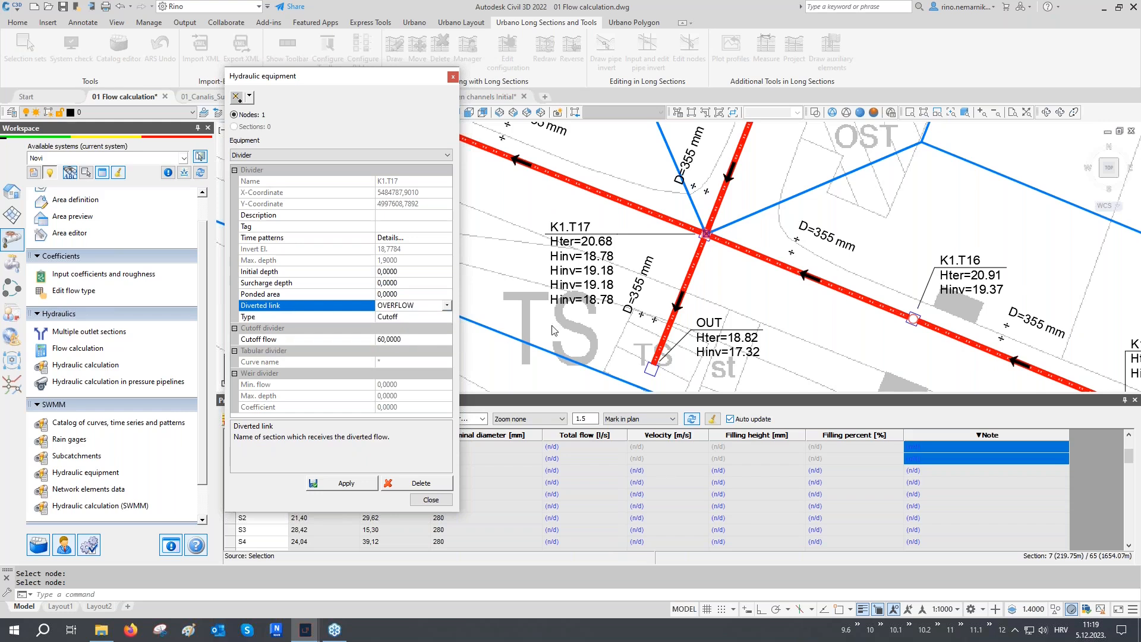
{"action": "left_click", "coordinate": [346, 483]}
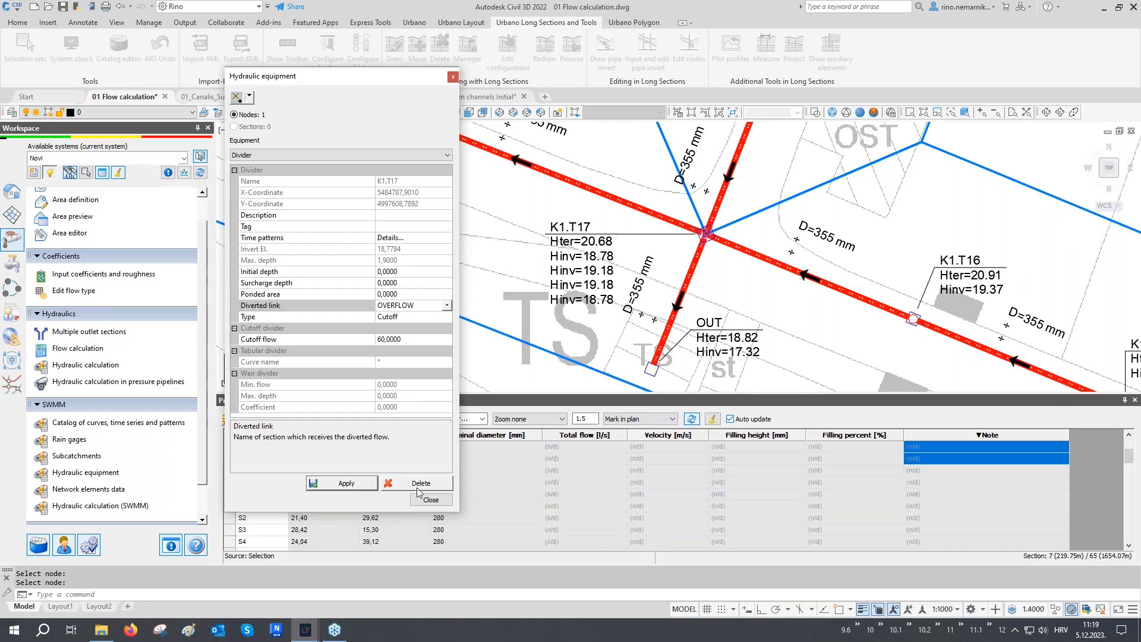
{"action": "left_click", "coordinate": [430, 499]}
- Rerun the SWMM hydraulic calculation with the divider defined at node K1.T17
{"action": "scroll", "coordinate": [755, 196], "scroll_direction": "up", "scroll_amount": 3}
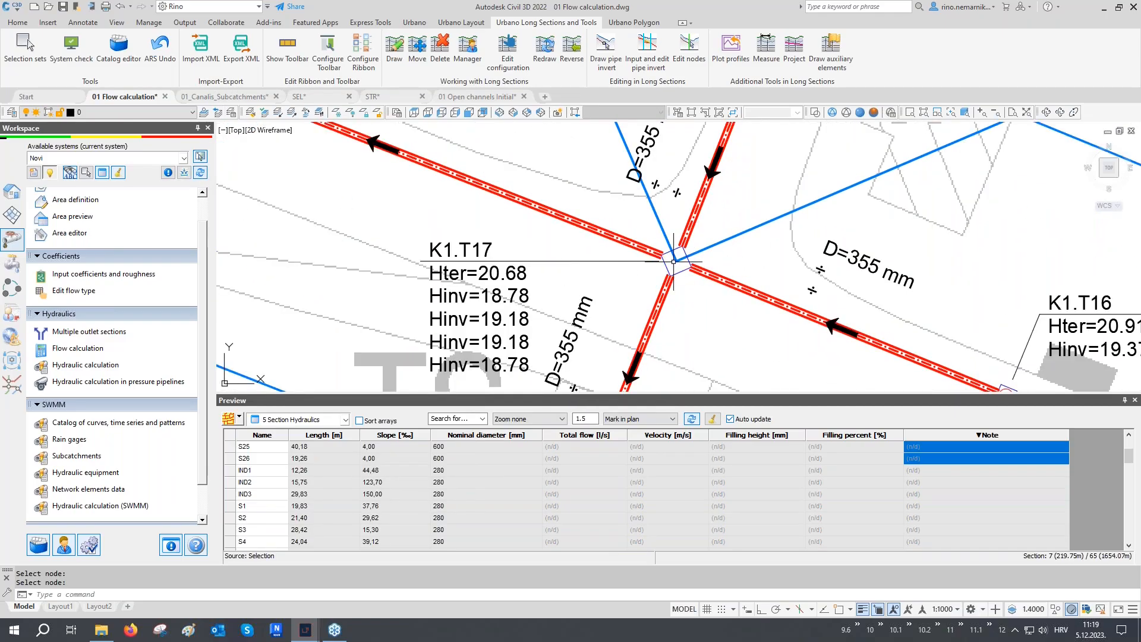
{"action": "scroll", "coordinate": [675, 265], "scroll_direction": "down", "scroll_amount": 5}
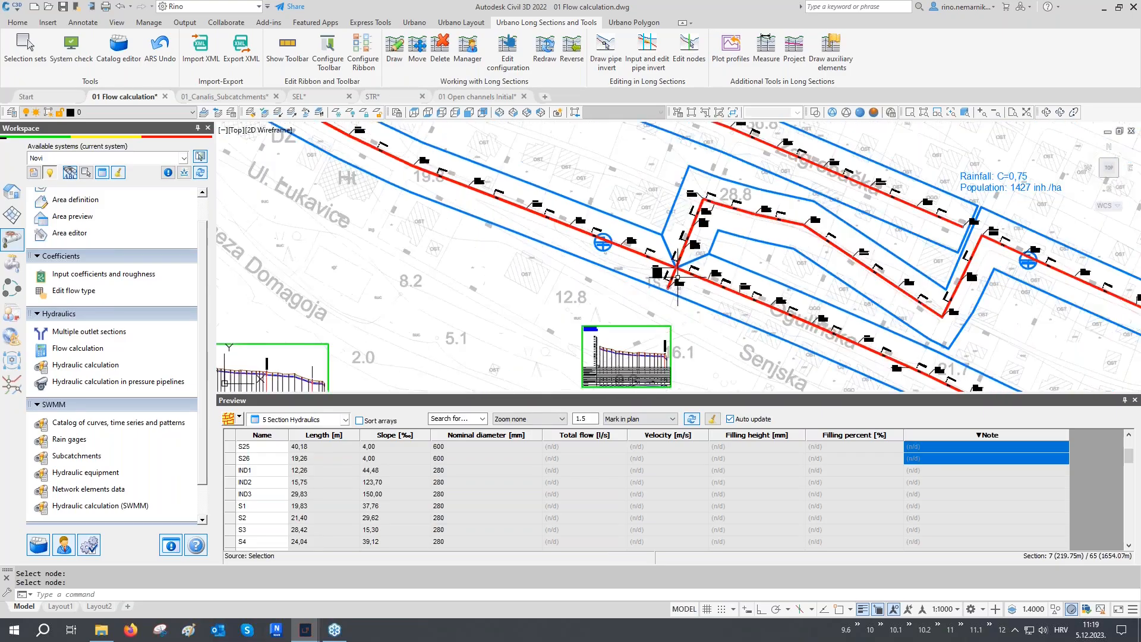
{"action": "scroll", "coordinate": [677, 277], "scroll_direction": "down", "scroll_amount": 2}
{"action": "middle_click_drag", "start_coordinate": [678, 277], "coordinate": [686, 210]}
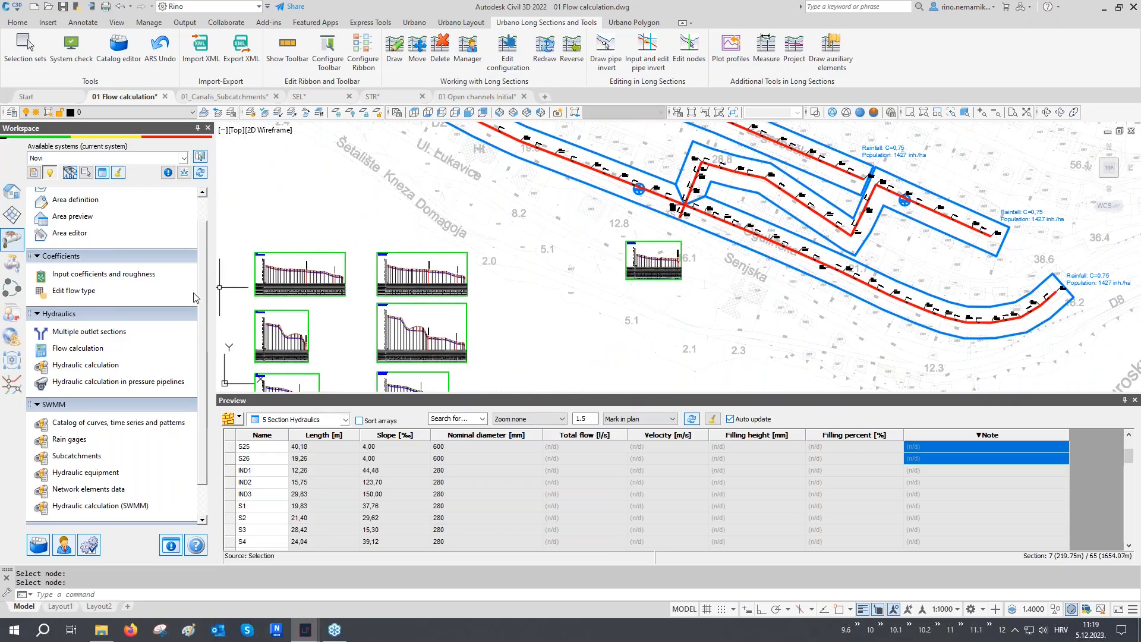
{"action": "left_click", "coordinate": [101, 508]}
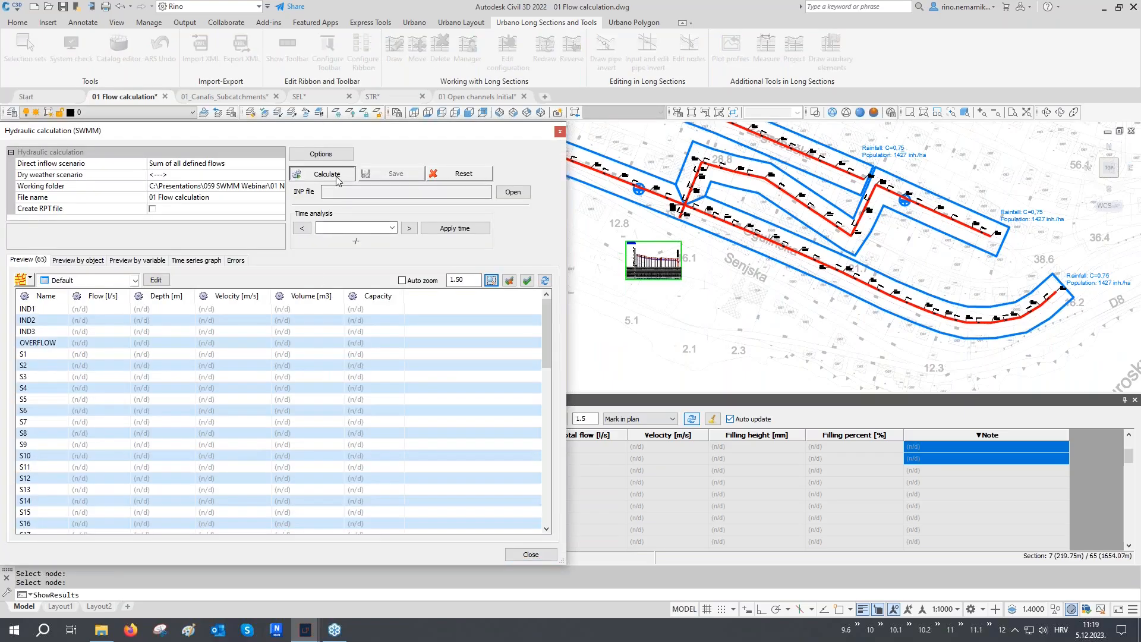
{"action": "left_click", "coordinate": [337, 176]}
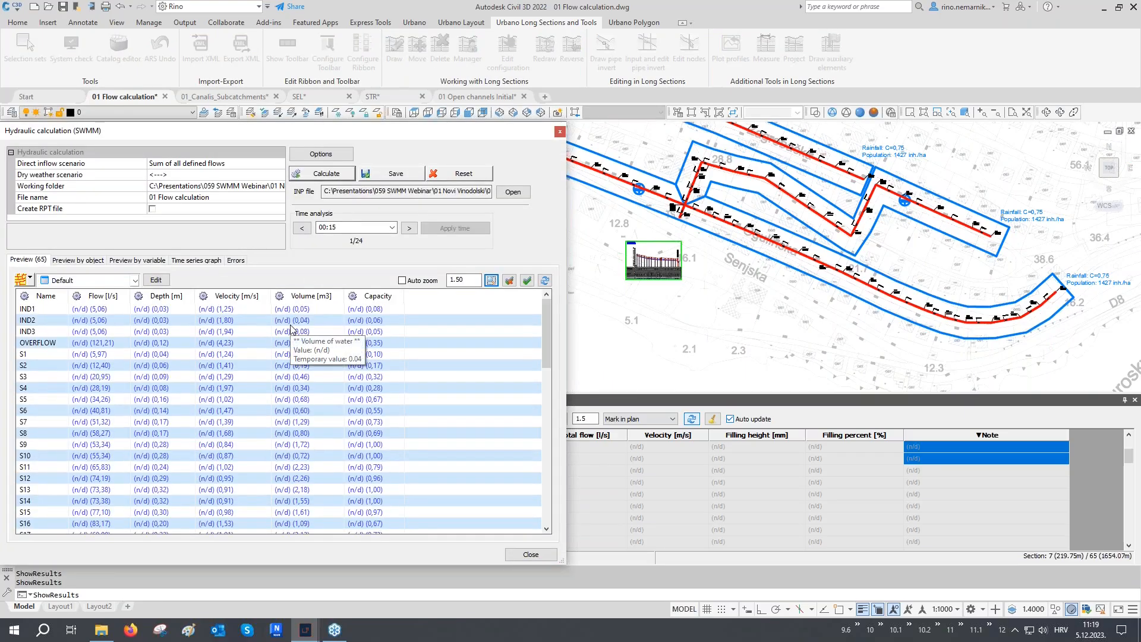
- Save the SWMM calculation results to the network, close the calculation, and check the flow labels on the pipes around node K1.T17
{"action": "left_click", "coordinate": [394, 174]}
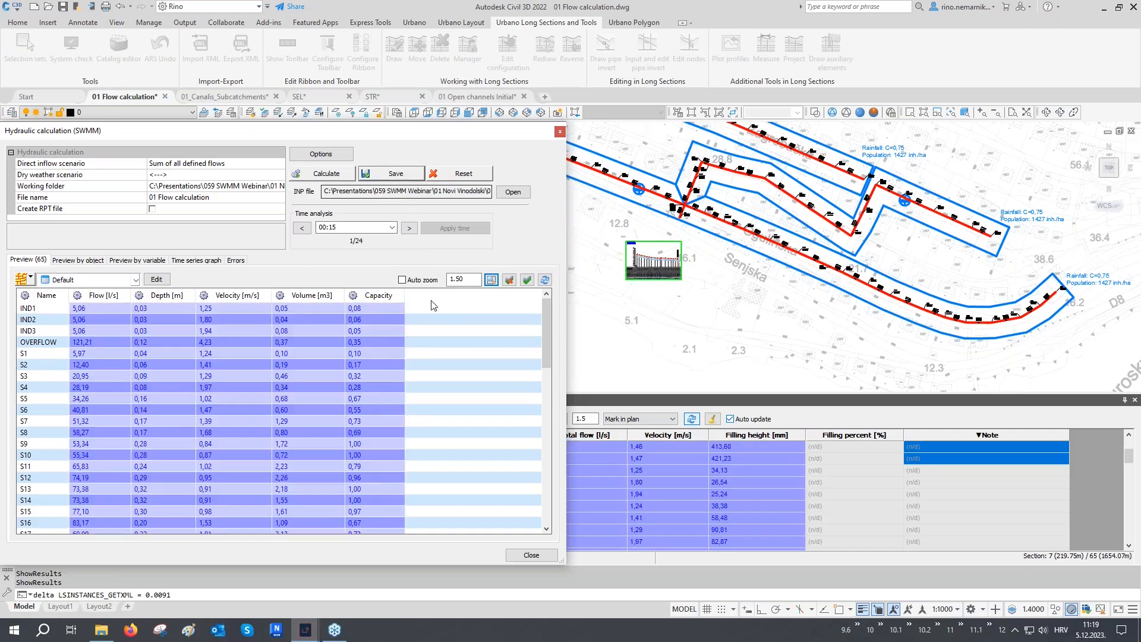
{"action": "left_click", "coordinate": [530, 555]}
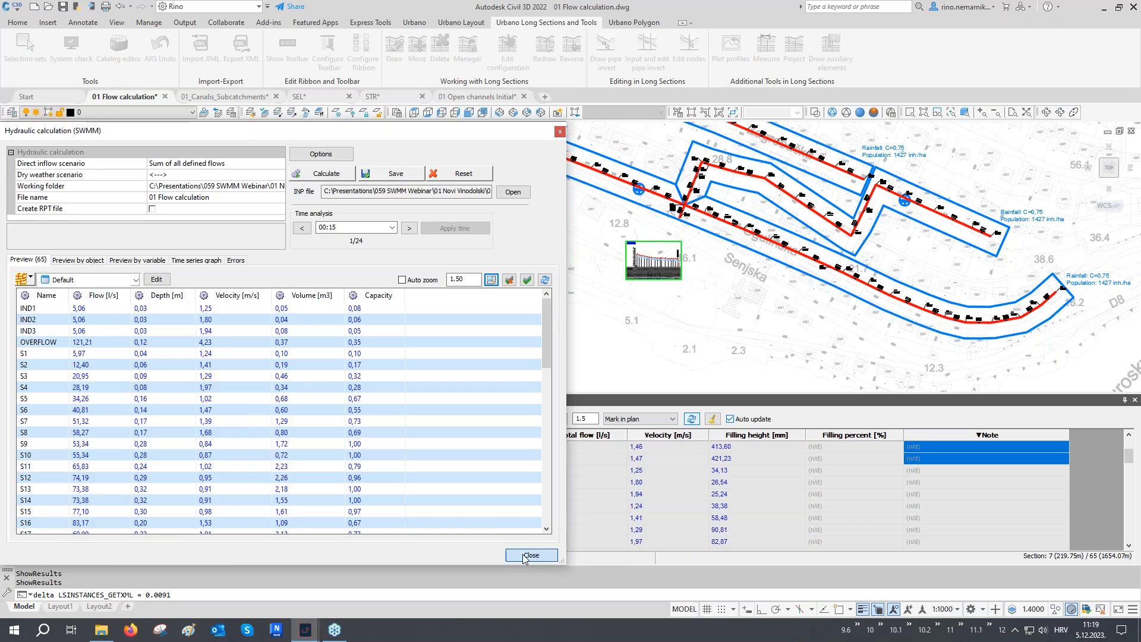
{"action": "scroll", "coordinate": [653, 269], "scroll_direction": "up", "scroll_amount": 8}
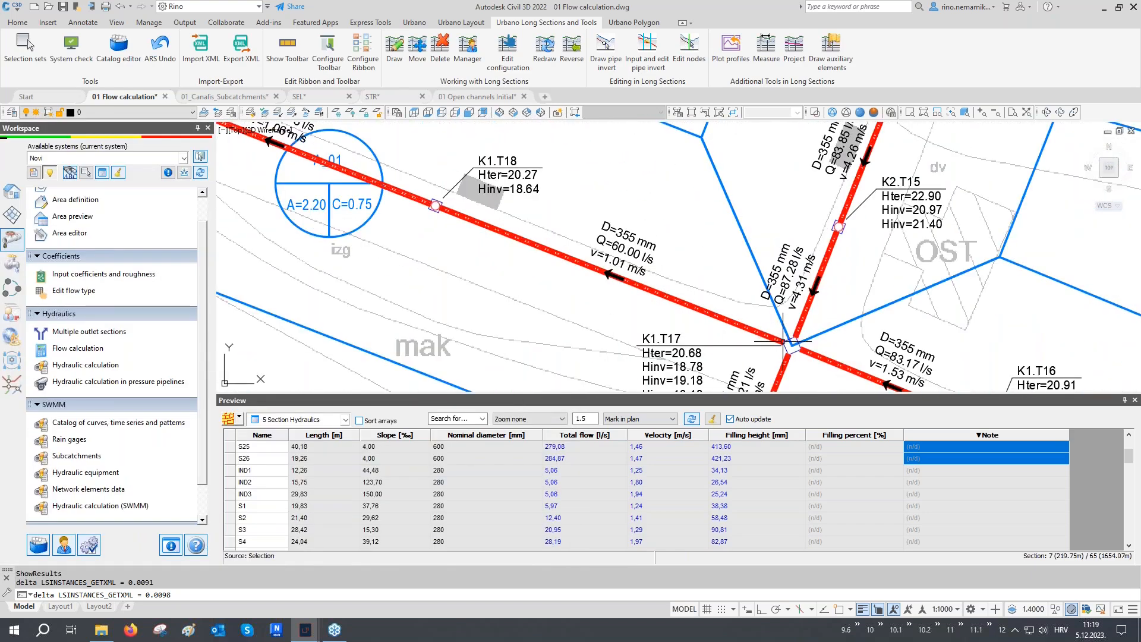
{"action": "scroll", "coordinate": [645, 258], "scroll_direction": "up", "scroll_amount": 2}
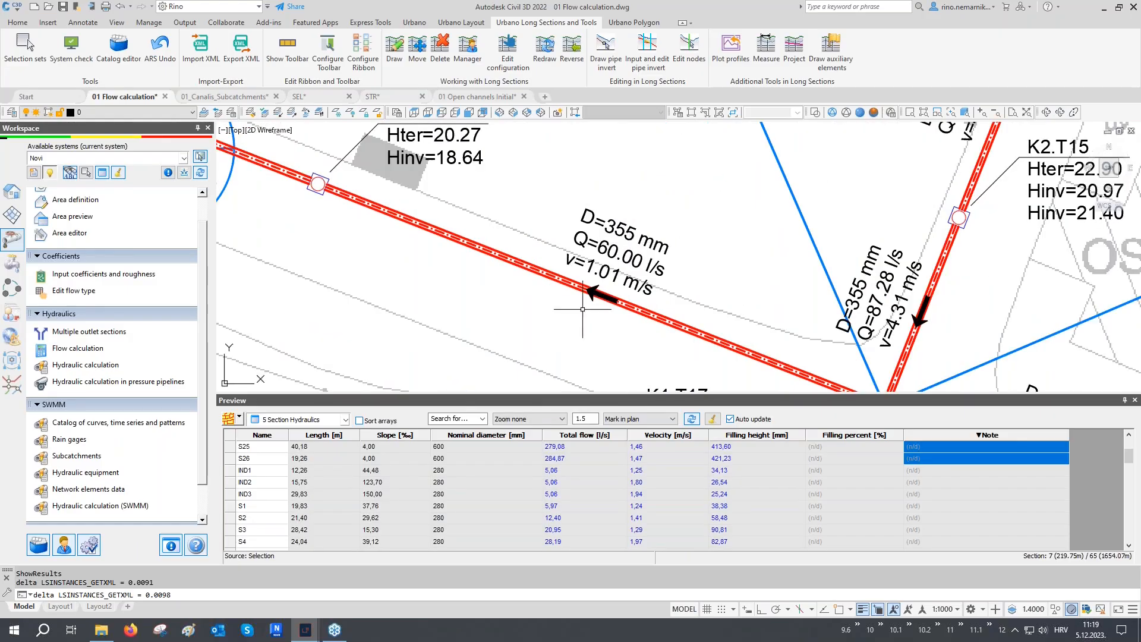
{"action": "middle_click_drag", "start_coordinate": [607, 303], "coordinate": [577, 220]}
{"action": "mouse_move", "coordinate": [665, 314]}
{"action": "middle_mouse_down"}
{"action": "mouse_move", "coordinate": [614, 225]}
{"action": "mouse_move", "coordinate": [628, 262]}
{"action": "mouse_move", "coordinate": [613, 236]}
{"action": "middle_mouse_up"}
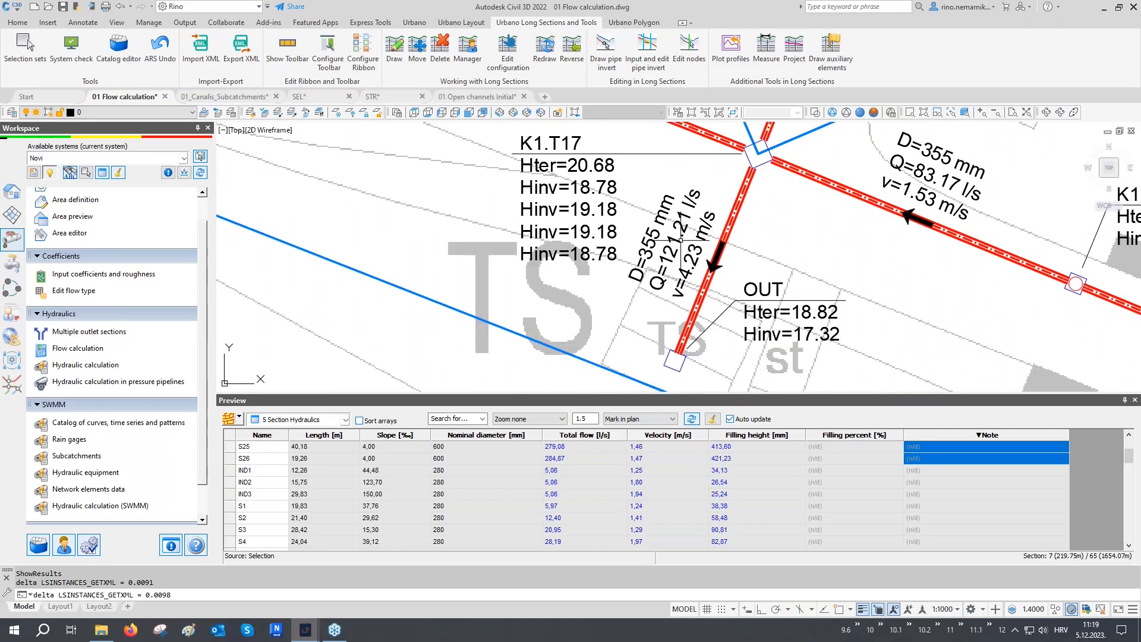
{"action": "scroll", "coordinate": [595, 272], "scroll_direction": "down", "scroll_amount": 5}
{"action": "scroll", "coordinate": [595, 271], "scroll_direction": "down", "scroll_amount": 2}
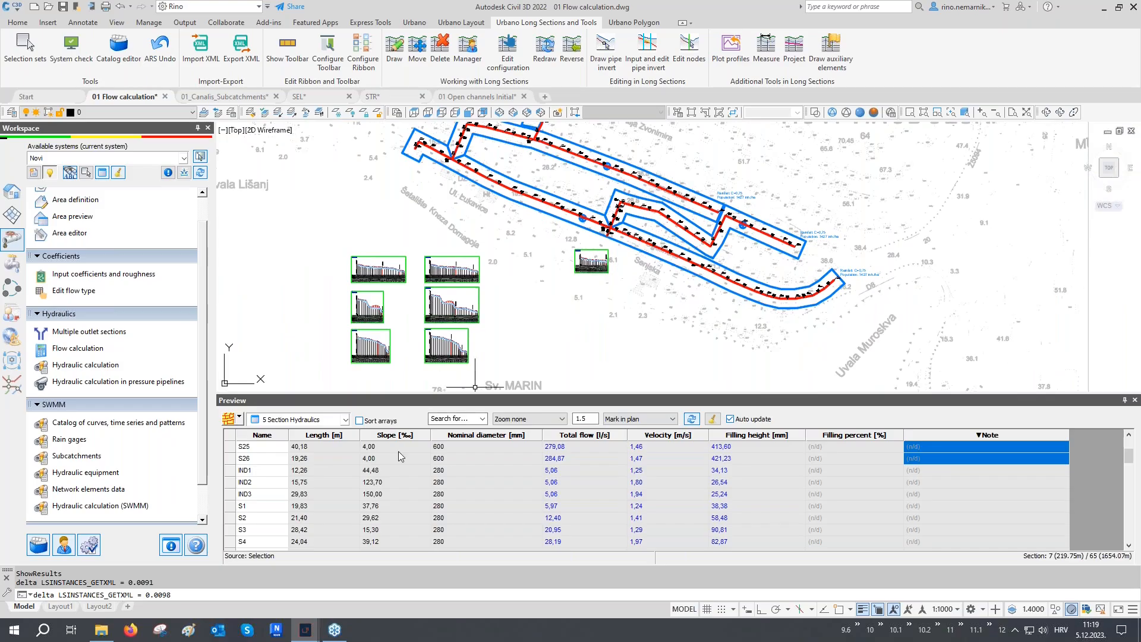
- Show the 6 SWMM section results preview and sort the sections by capacity in descending order
{"action": "left_click", "coordinate": [288, 420]}
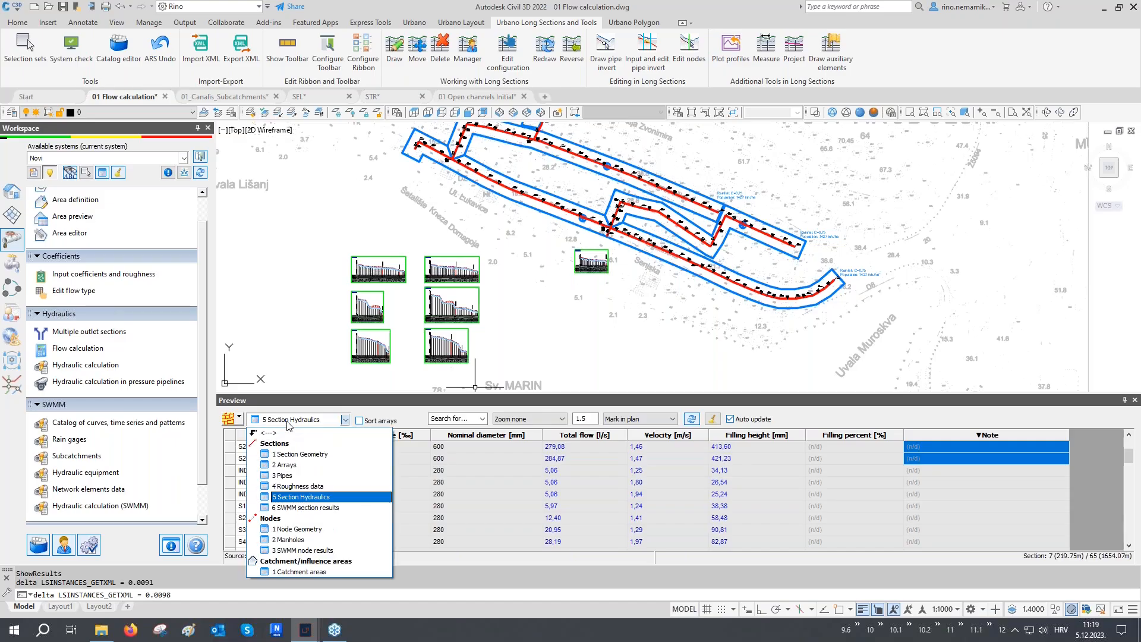
{"action": "left_click", "coordinate": [292, 509]}
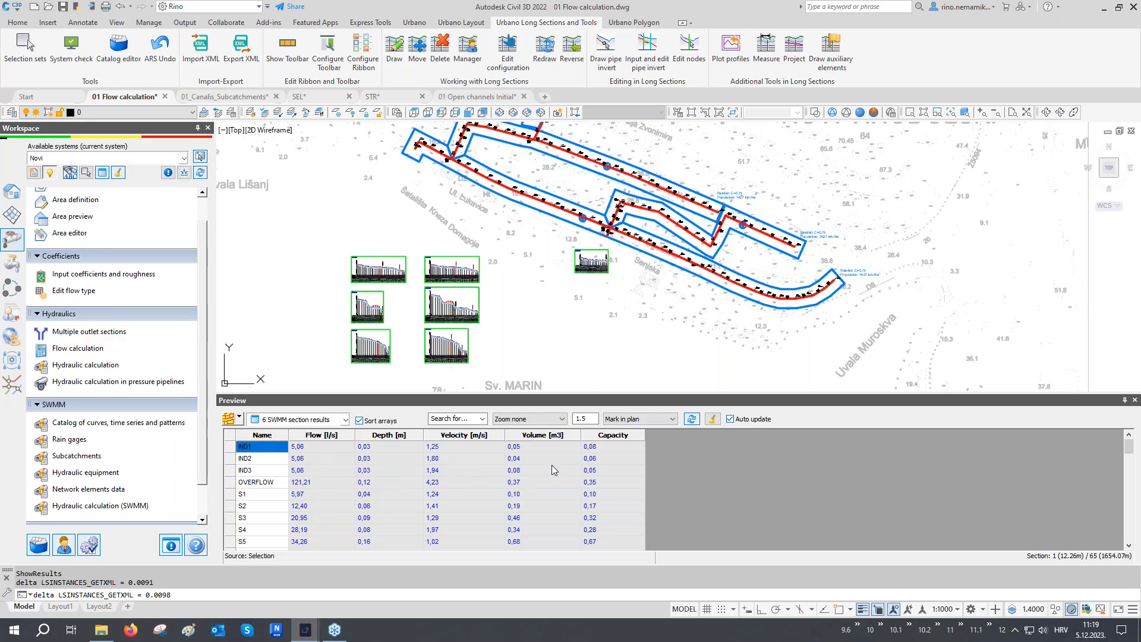
{"action": "left_click", "coordinate": [621, 437]}
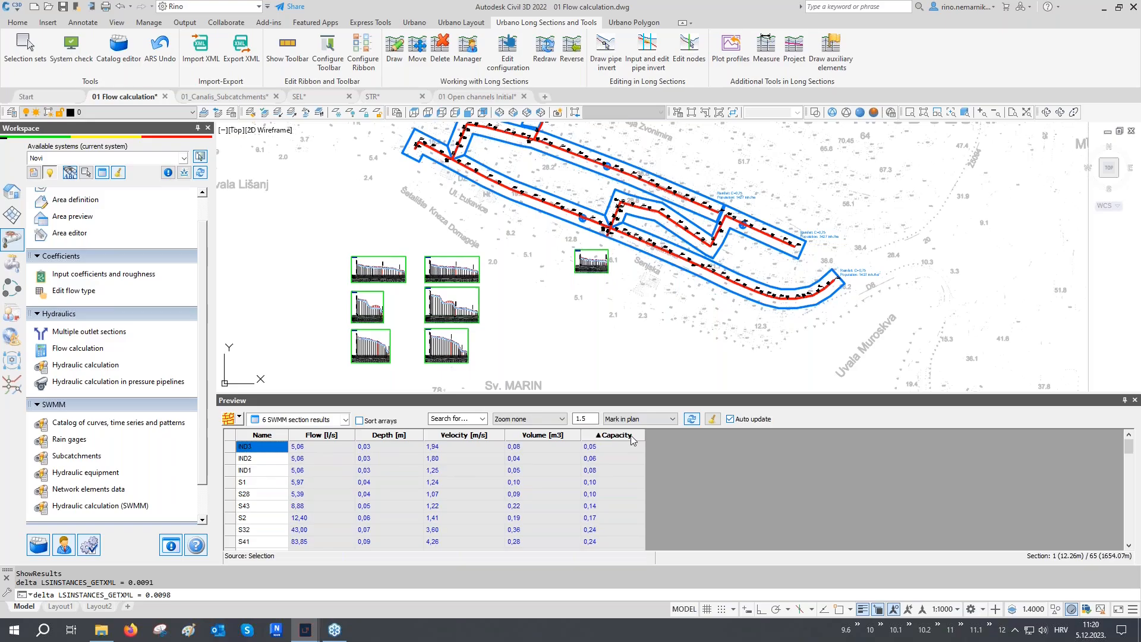
- Zoom to section S9 in the K1 profile, regenerate the drawing, and examine the pipe filling there
{"action": "left_click", "coordinate": [615, 447]}
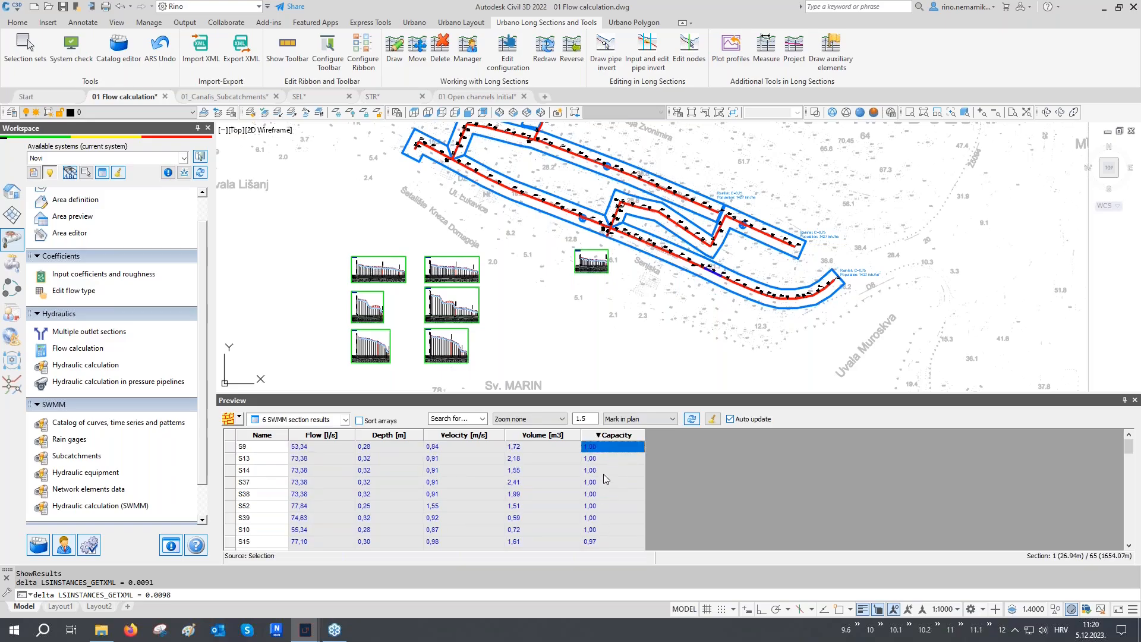
{"action": "right_click", "coordinate": [607, 450]}
{"action": "mouse_move", "coordinate": [658, 440]}
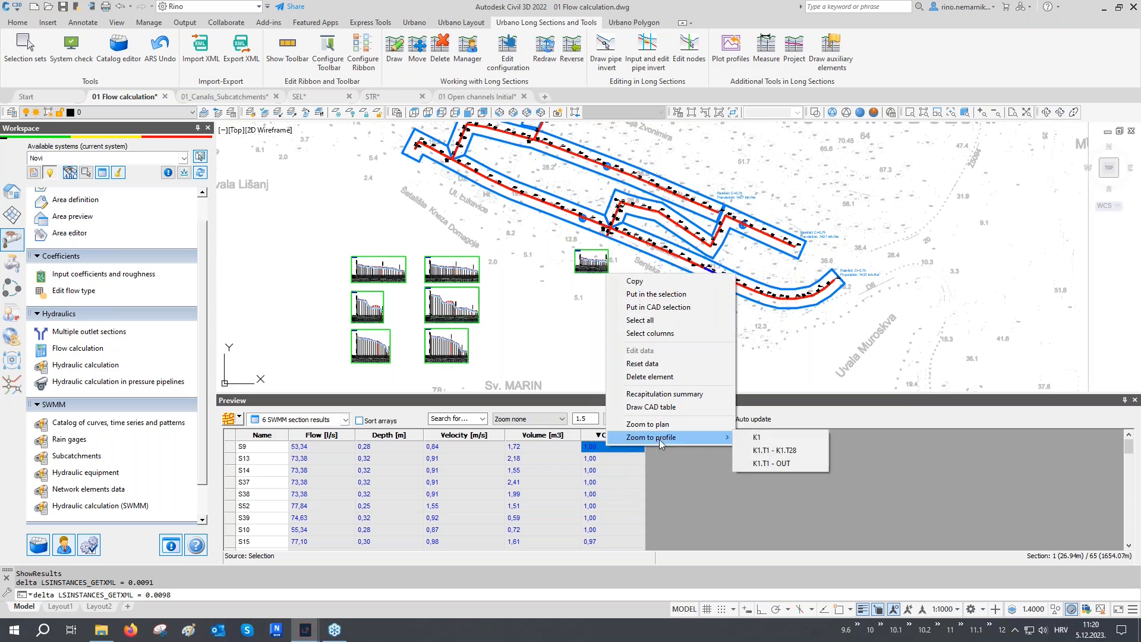
{"action": "left_click", "coordinate": [758, 437]}
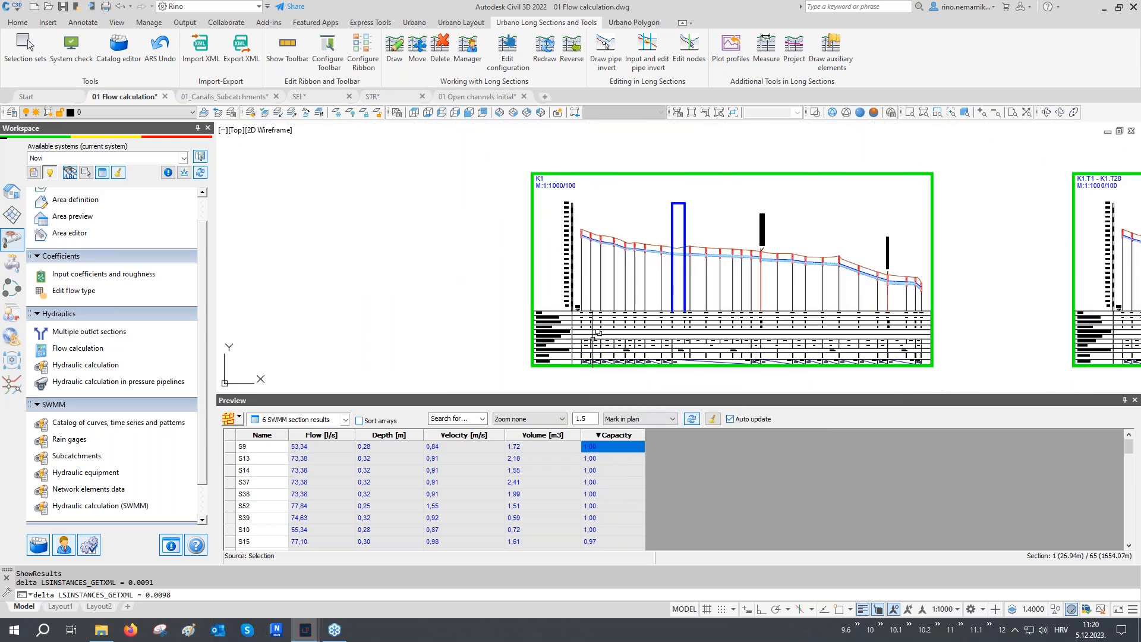
{"action": "scroll", "coordinate": [663, 262], "scroll_direction": "up", "scroll_amount": 8}
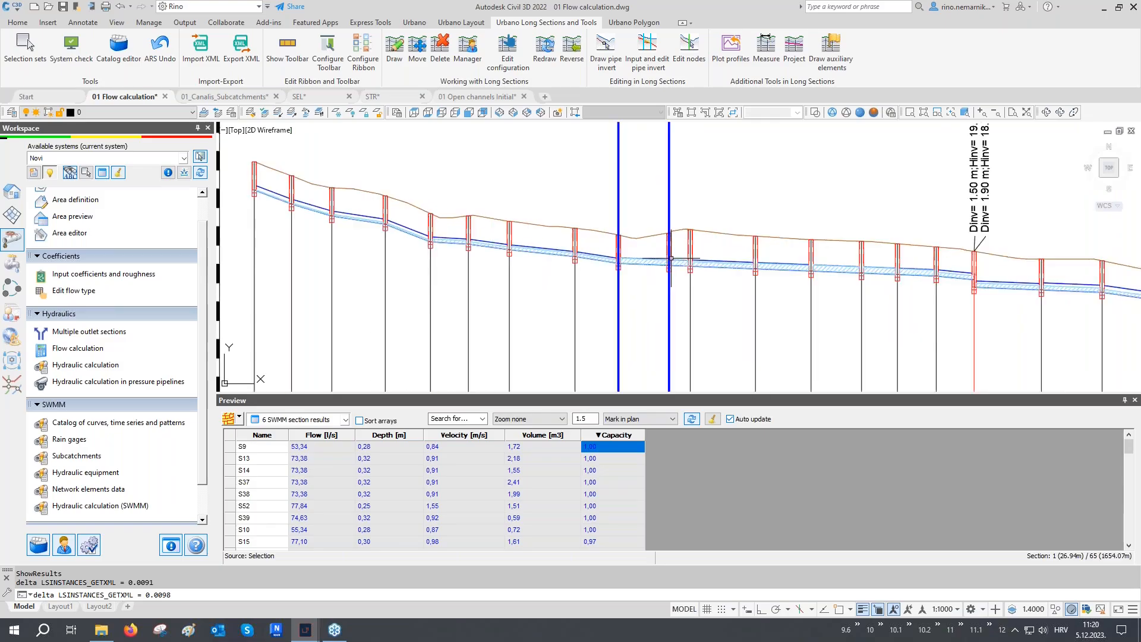
{"action": "scroll", "coordinate": [659, 256], "scroll_direction": "up", "scroll_amount": 2}
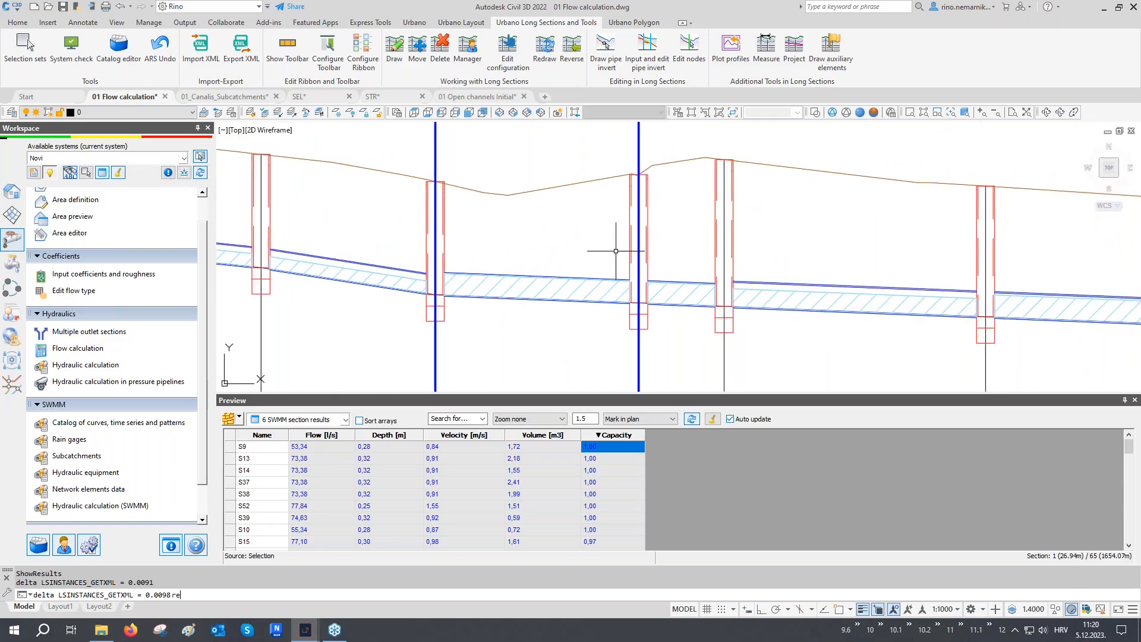
{"action": "type", "text": "re"}
{"action": "key", "text": "Return"}
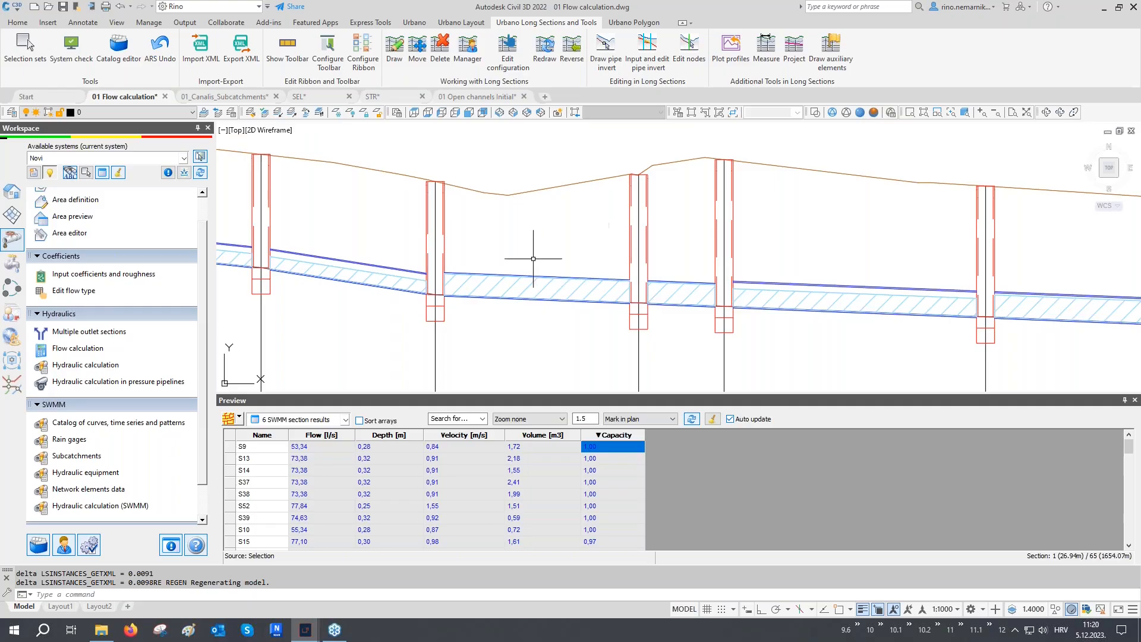
{"action": "scroll", "coordinate": [494, 256], "scroll_direction": "down", "scroll_amount": 2}
{"action": "middle_click_drag", "start_coordinate": [567, 266], "coordinate": [557, 294]}
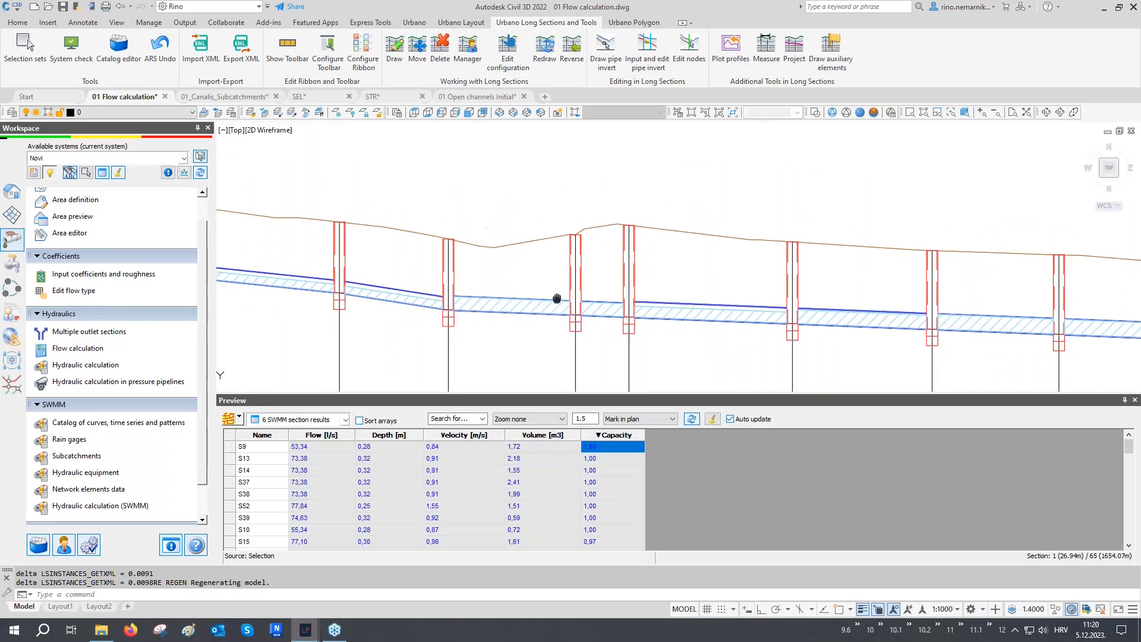
- Show the 3 SWMM node results preview, sort it by descending flooding, select the flooded nodes' values, and inspect the manholes along profile K1
{"action": "left_click", "coordinate": [319, 418]}
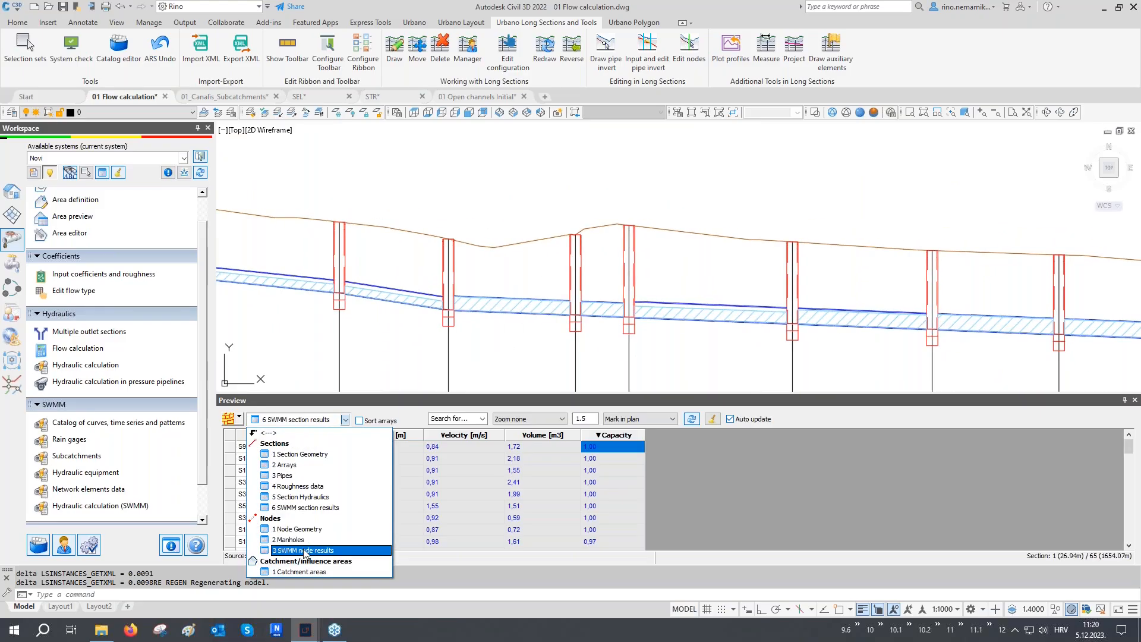
{"action": "left_click", "coordinate": [303, 550]}
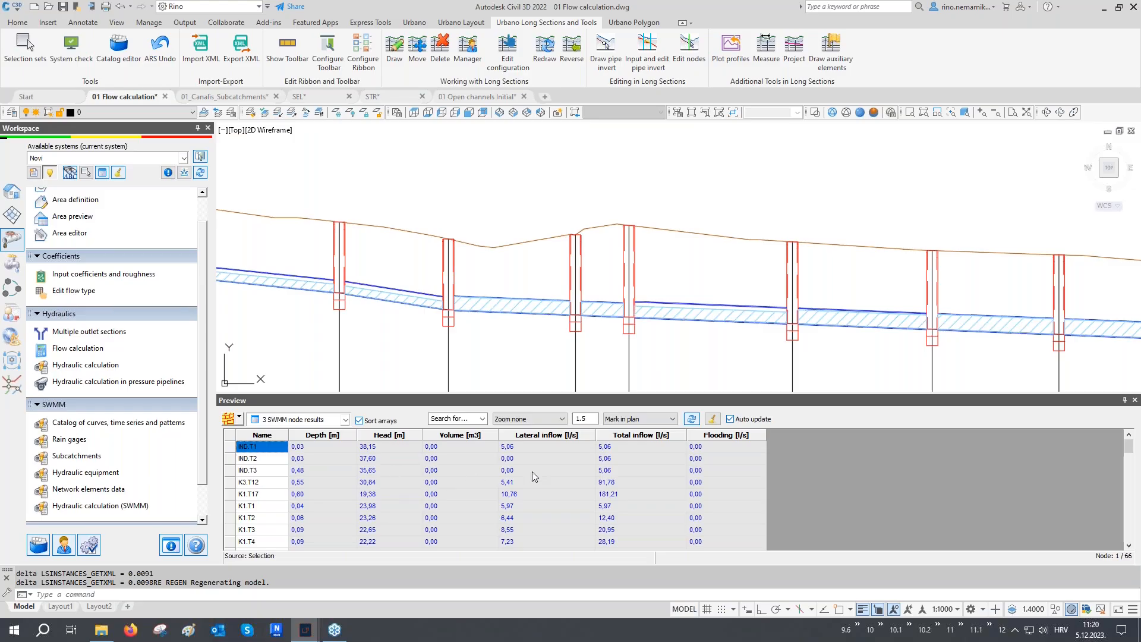
{"action": "left_click", "coordinate": [722, 435]}
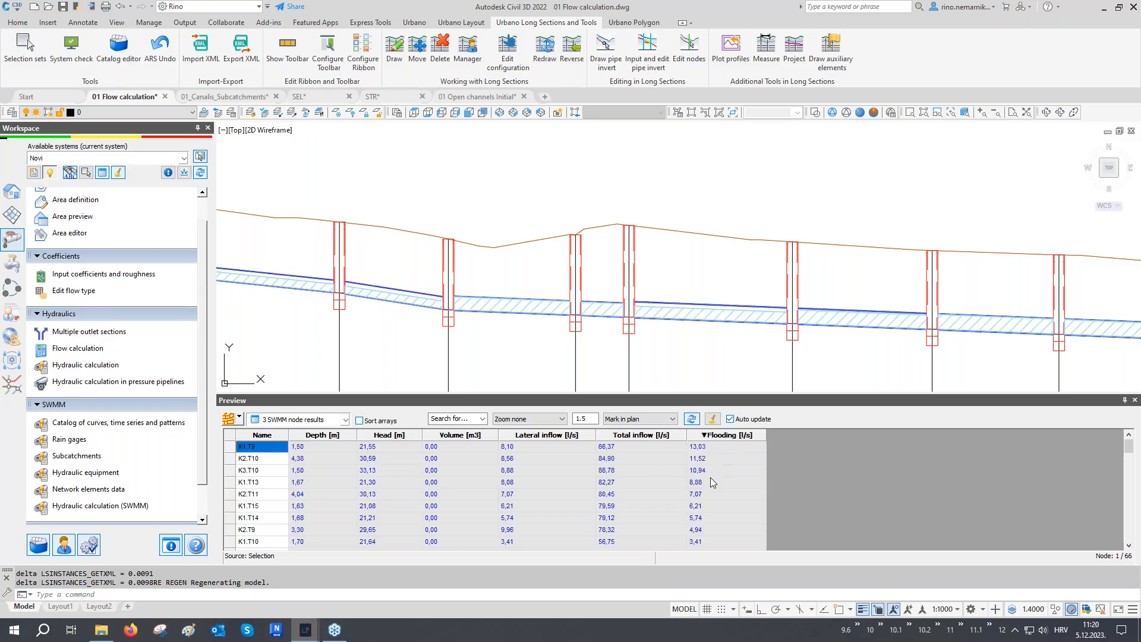
{"action": "left_click_drag", "start_coordinate": [699, 530], "coordinate": [707, 427]}
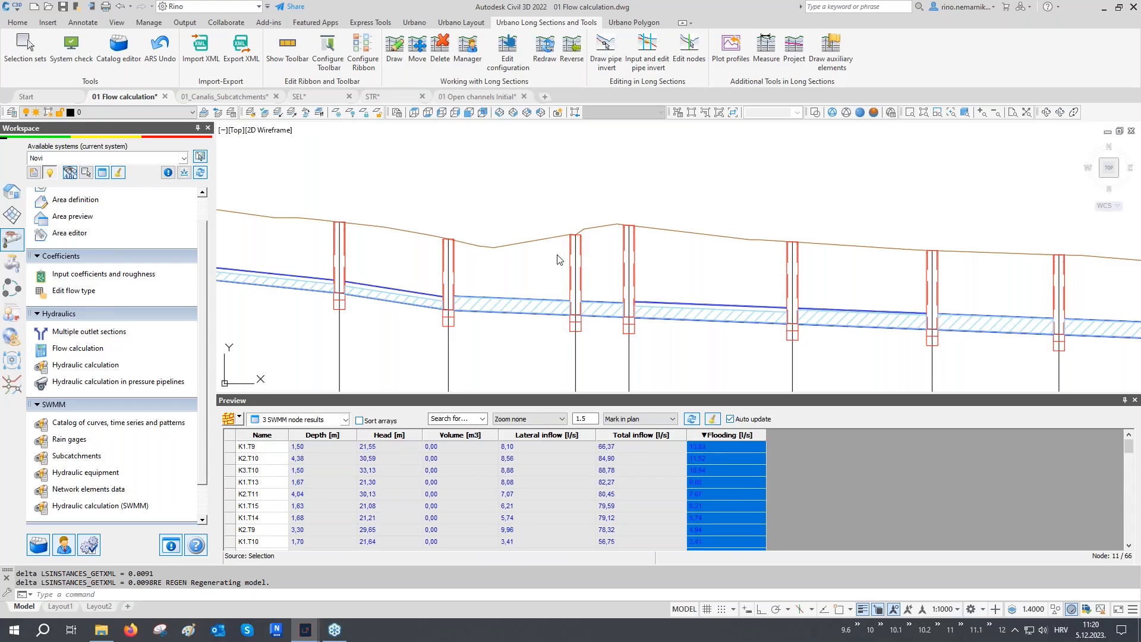
{"action": "mouse_move", "coordinate": [457, 265]}
{"action": "middle_mouse_down"}
{"action": "mouse_move", "coordinate": [601, 268]}
{"action": "mouse_move", "coordinate": [472, 268]}
{"action": "middle_mouse_up"}
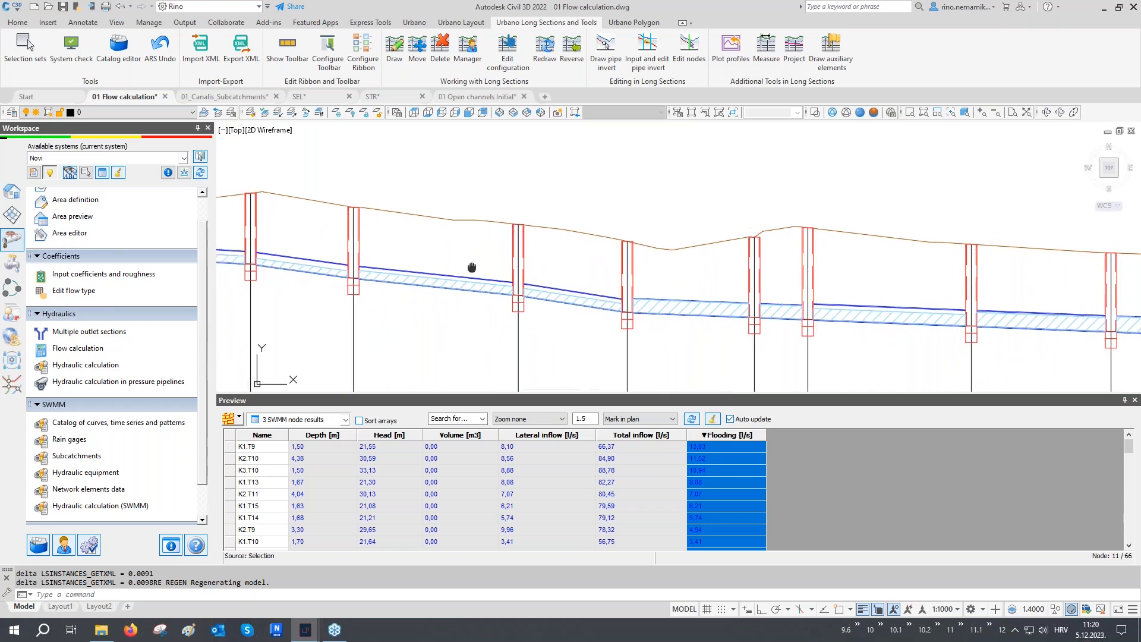
{"action": "scroll", "coordinate": [285, 244], "scroll_direction": "up", "scroll_amount": 2}
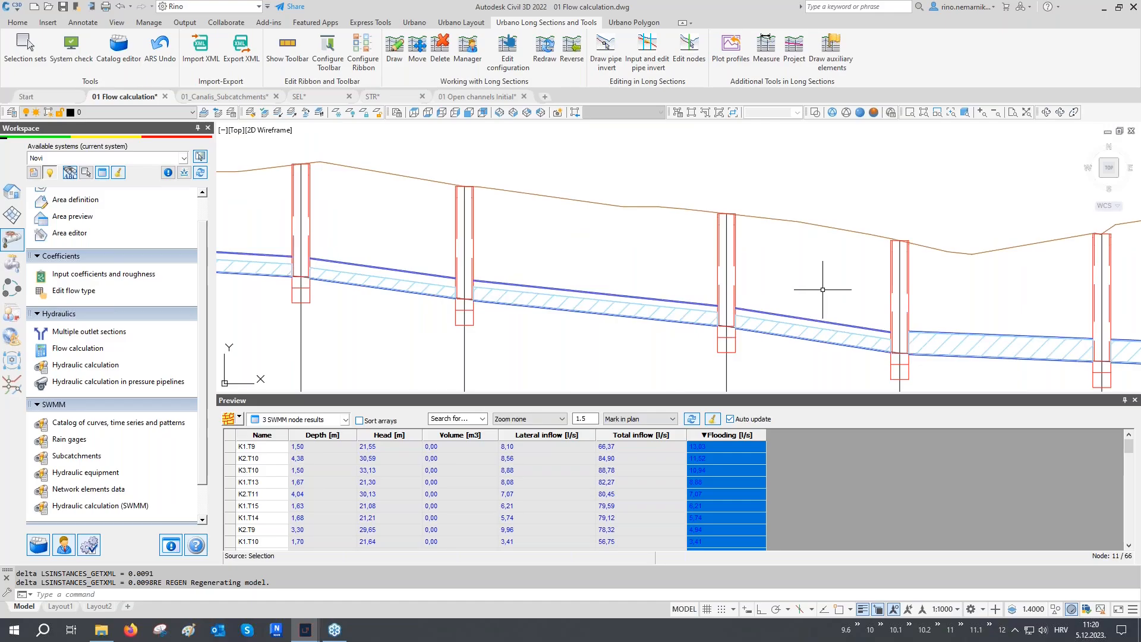
{"action": "scroll", "coordinate": [823, 290], "scroll_direction": "down", "scroll_amount": 2}
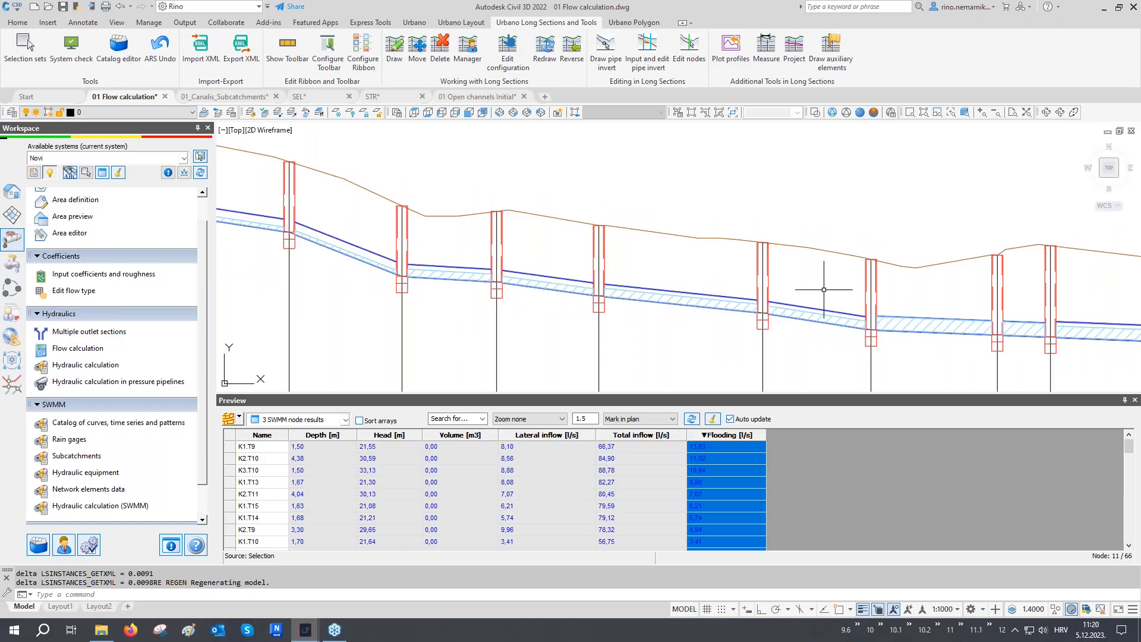
{"action": "scroll", "coordinate": [824, 289], "scroll_direction": "down", "scroll_amount": 2}
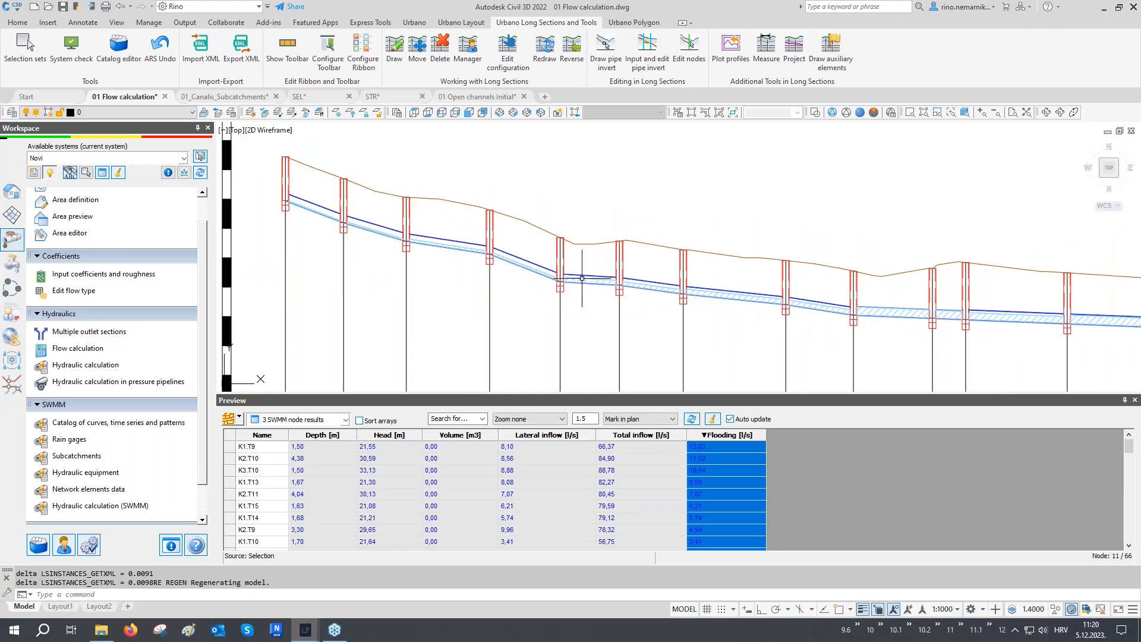
- Edit the long section configuration 1 Sewage 1000/100 cm, pick the manhole component from the profile, and apply its SOLID fill level display
{"action": "left_click", "coordinate": [11, 191]}
{"action": "scroll", "coordinate": [95, 362], "scroll_direction": "down", "scroll_amount": 5}
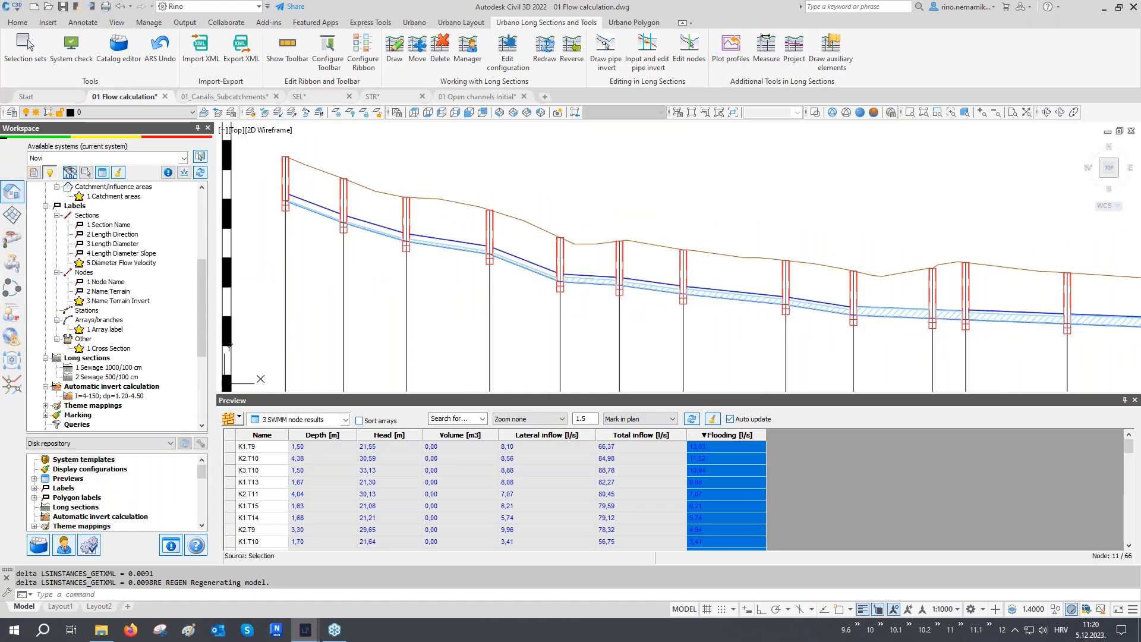
{"action": "right_click", "coordinate": [93, 373]}
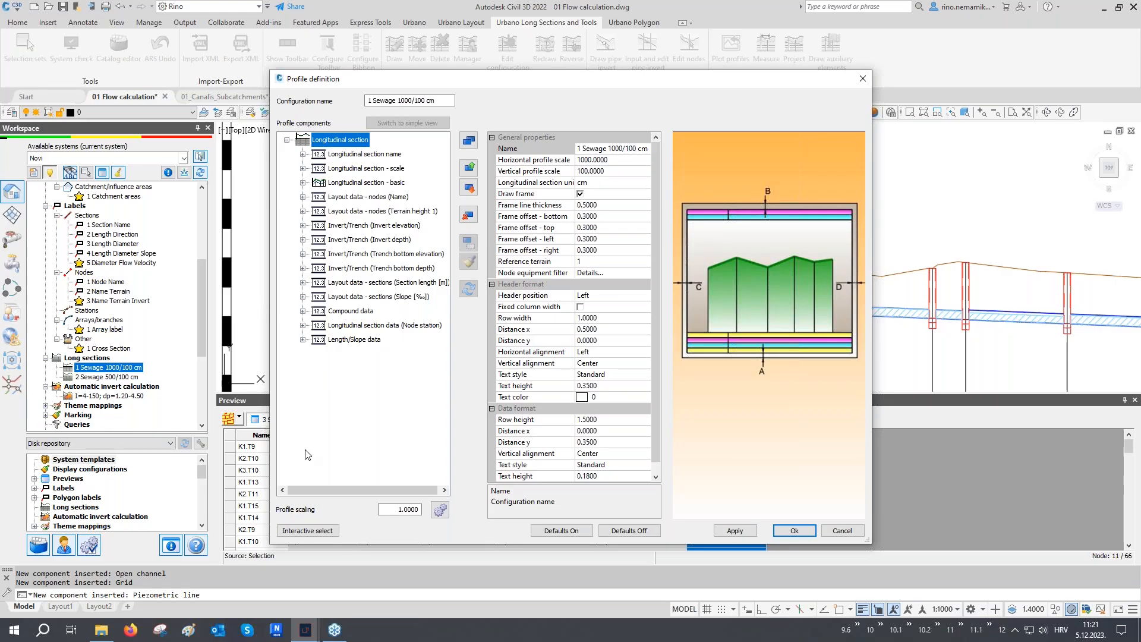
{"action": "left_click", "coordinate": [307, 530]}
{"action": "scroll", "coordinate": [689, 279], "scroll_direction": "up", "scroll_amount": 3}
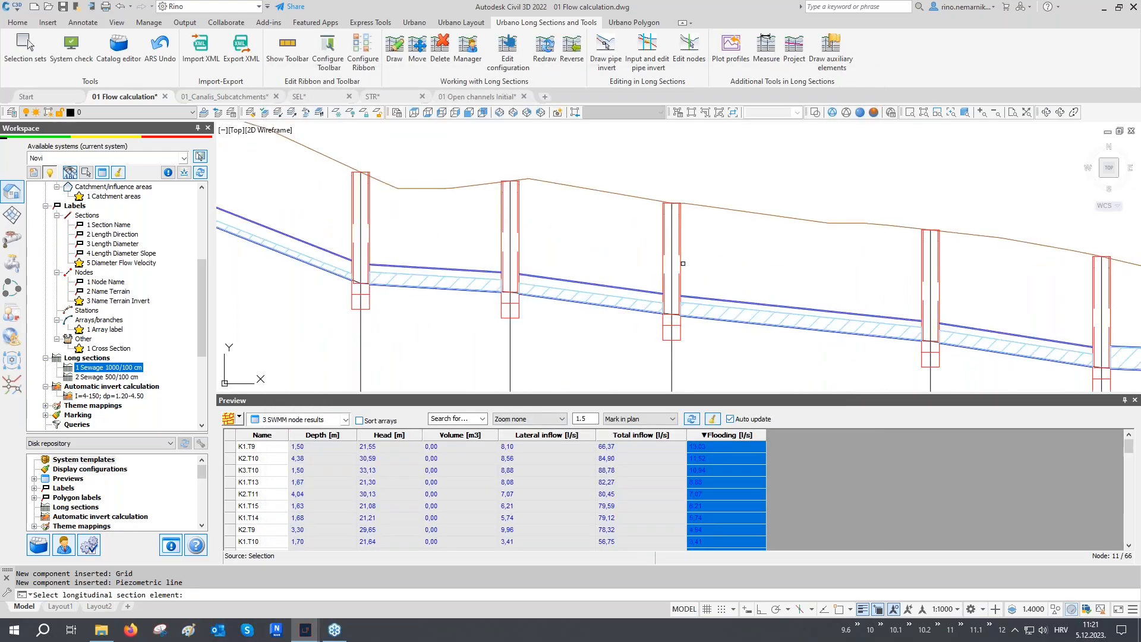
{"action": "scroll", "coordinate": [683, 263], "scroll_direction": "down", "scroll_amount": 2}
{"action": "left_click", "coordinate": [680, 264]}
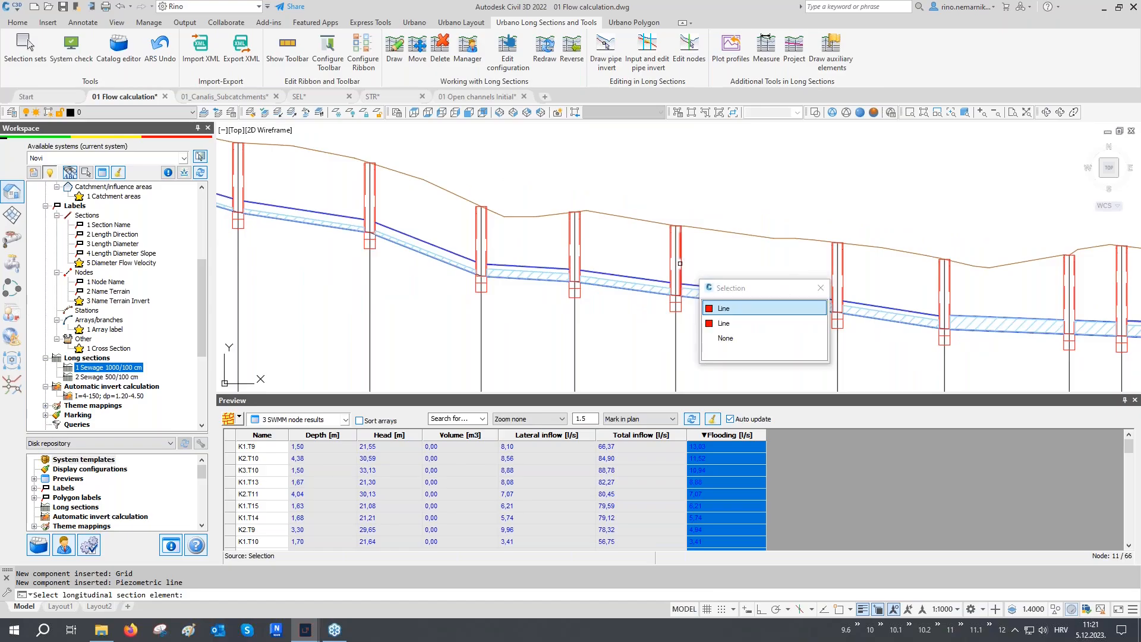
{"action": "left_click", "coordinate": [738, 309]}
{"action": "left_click_drag", "start_coordinate": [436, 87], "coordinate": [277, 69]}
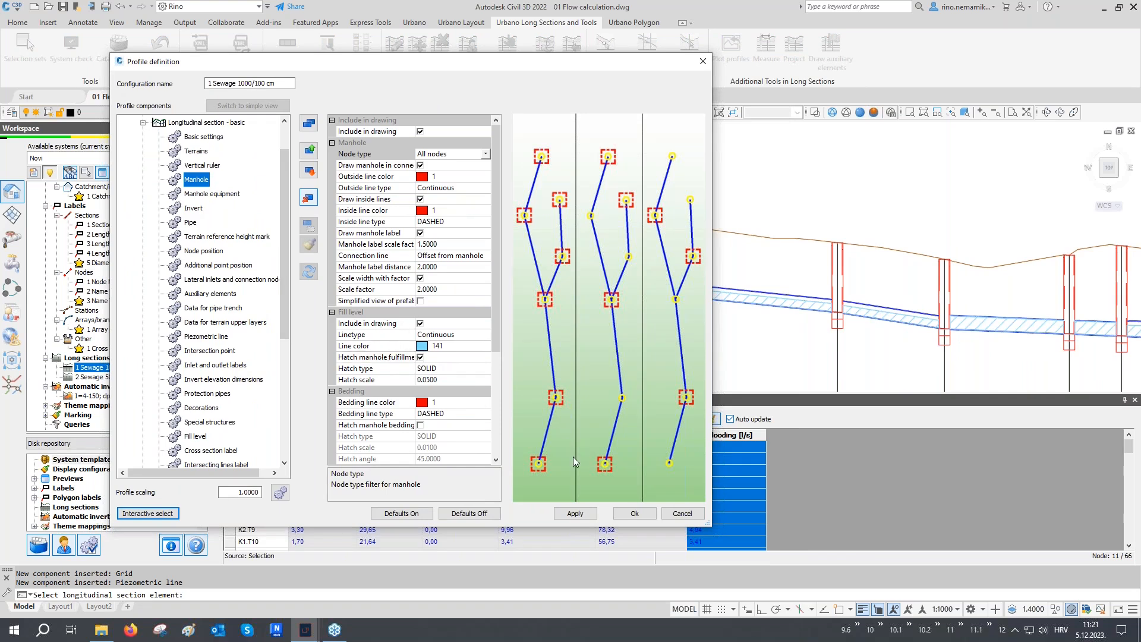
{"action": "left_click", "coordinate": [575, 513]}
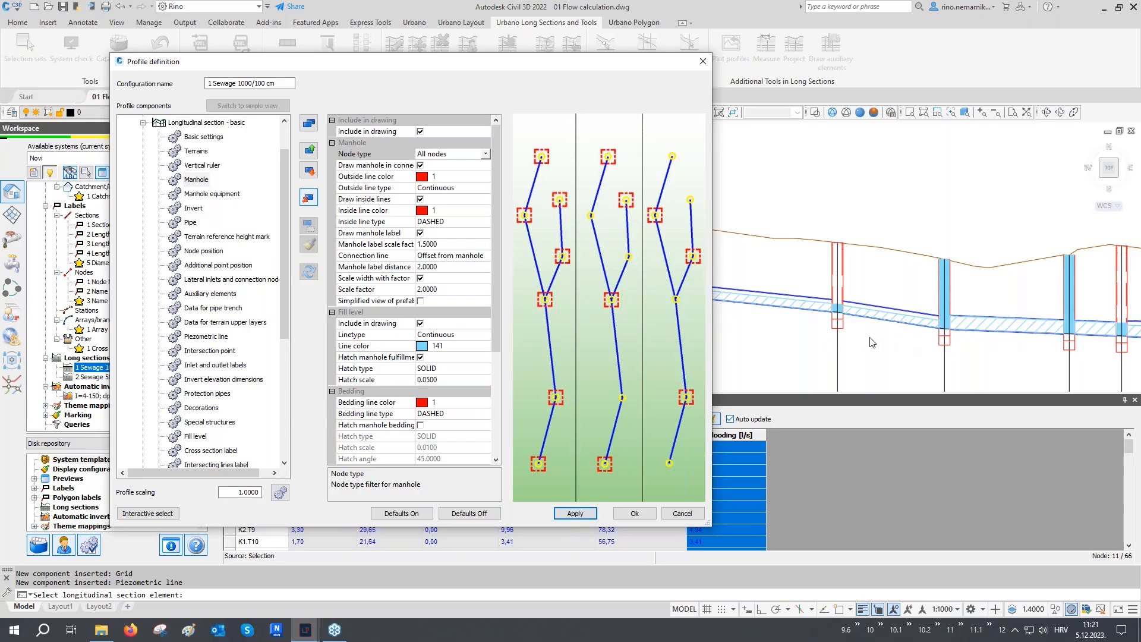
- Pick the pipe component from the profile and set its fill level hatch type to SOLID
{"action": "left_click", "coordinate": [147, 513]}
{"action": "scroll", "coordinate": [780, 309], "scroll_direction": "up", "scroll_amount": 2}
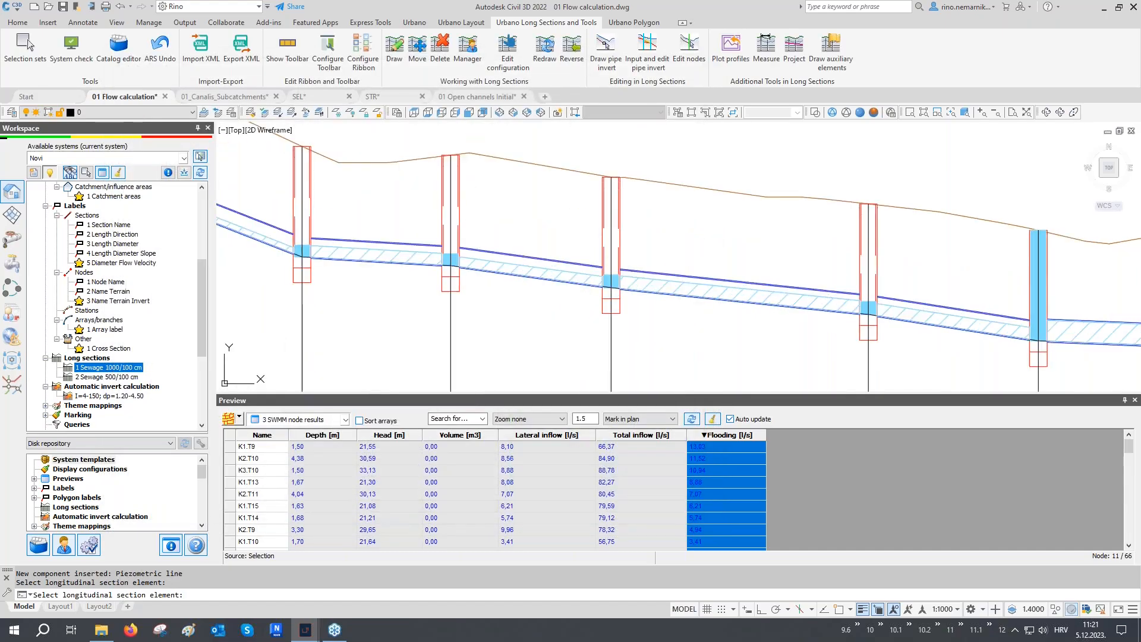
{"action": "left_click", "coordinate": [776, 317]}
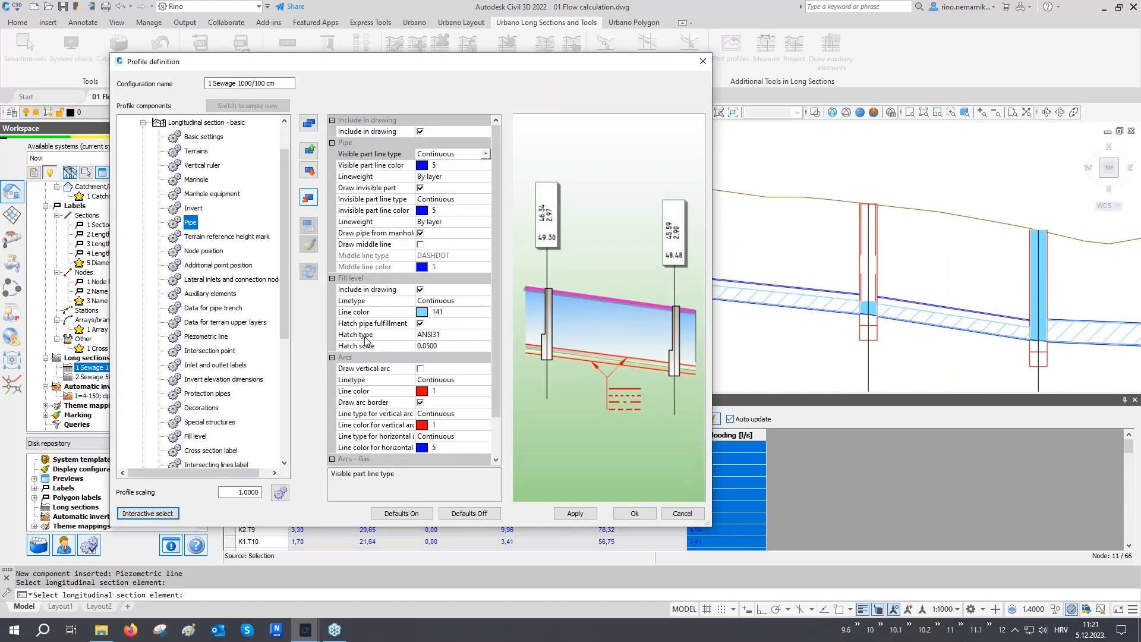
{"action": "left_click", "coordinate": [463, 334]}
{"action": "left_click", "coordinate": [486, 335]}
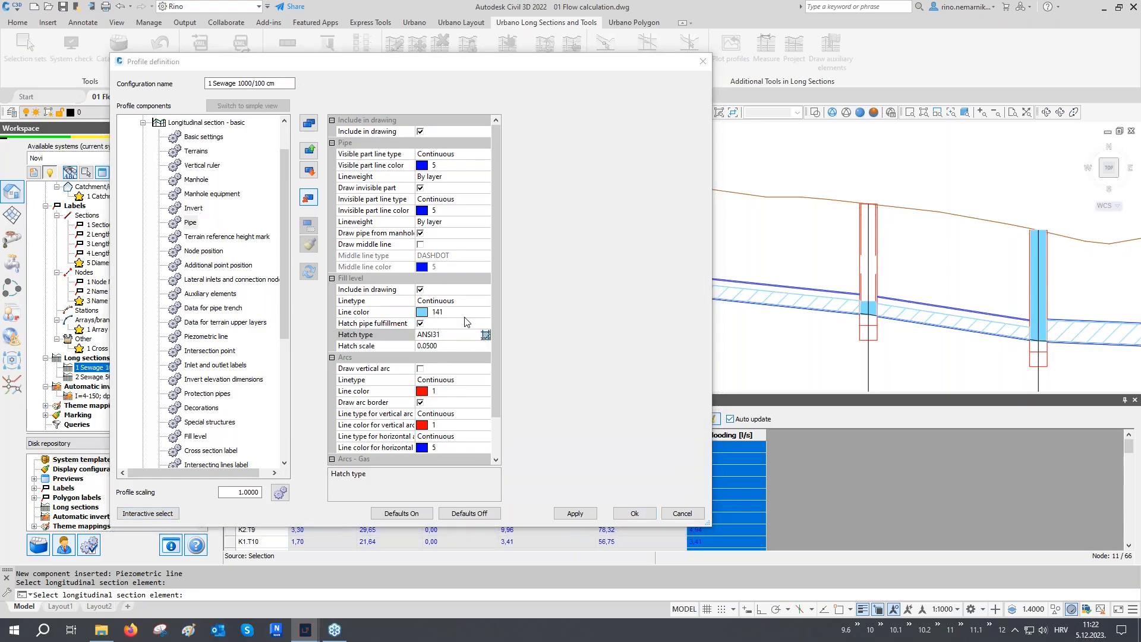
{"action": "left_click", "coordinate": [283, 196]}
{"action": "left_click", "coordinate": [236, 221]}
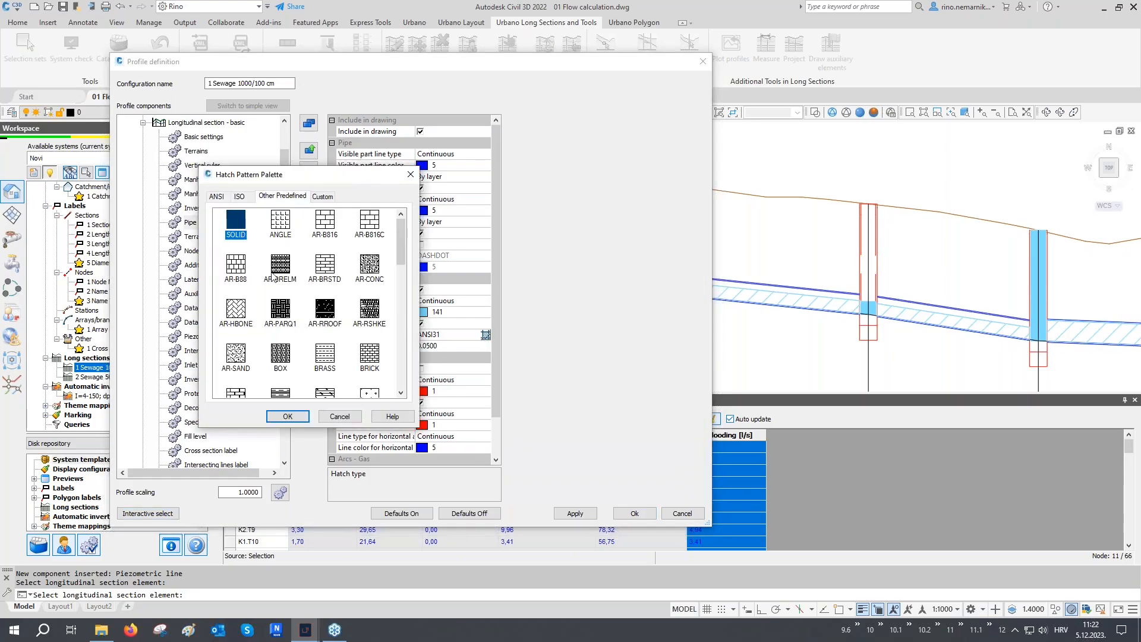
{"action": "left_click", "coordinate": [285, 416]}
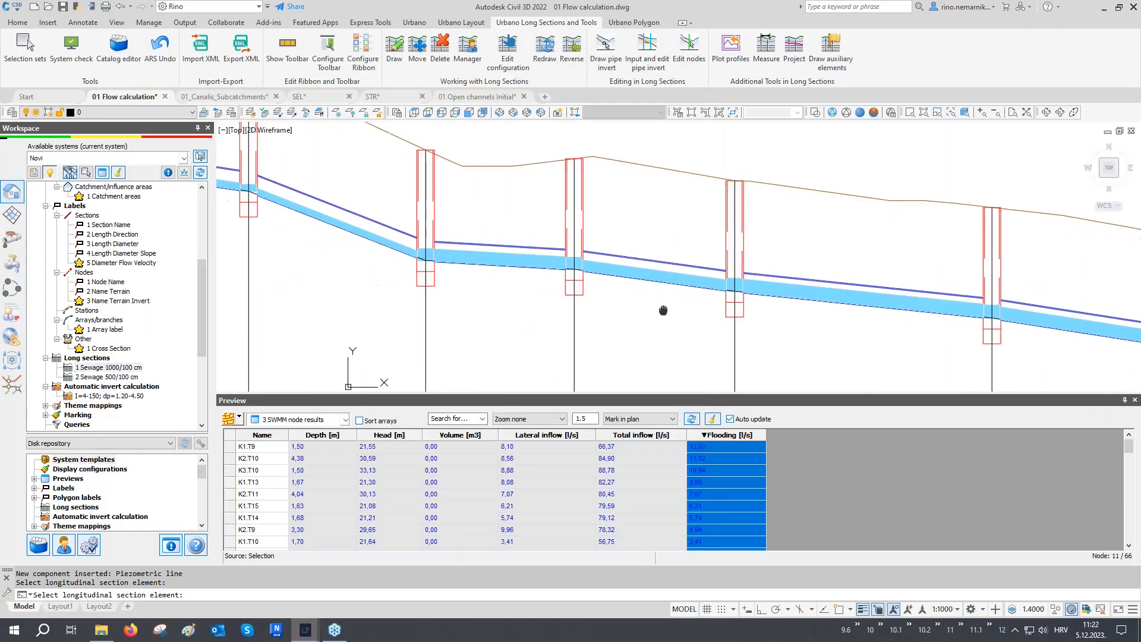
- Examine the water fill levels in the pipes and manholes along the whole K1 profile
{"action": "mouse_move", "coordinate": [458, 282]}
{"action": "middle_mouse_down"}
{"action": "mouse_move", "coordinate": [559, 303]}
{"action": "mouse_move", "coordinate": [486, 281]}
{"action": "middle_mouse_up"}
{"action": "scroll", "coordinate": [410, 254], "scroll_direction": "up", "scroll_amount": 2}
{"action": "scroll", "coordinate": [409, 253], "scroll_direction": "down", "scroll_amount": 2}
{"action": "middle_click_drag", "start_coordinate": [649, 307], "coordinate": [538, 290]}
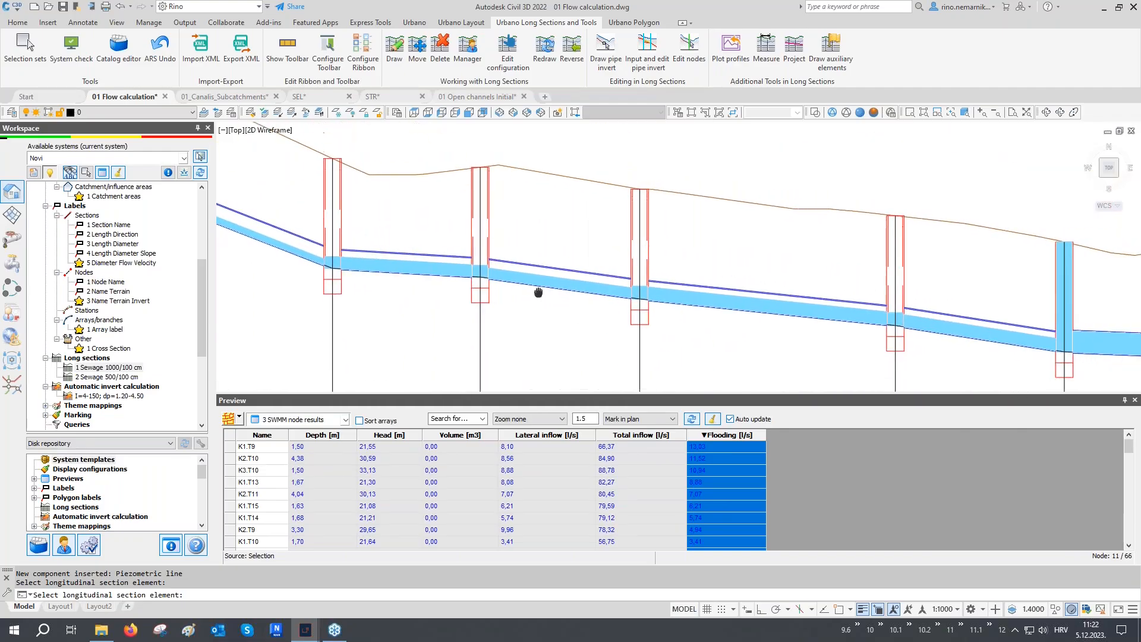
{"action": "middle_click_drag", "start_coordinate": [717, 317], "coordinate": [617, 306]}
{"action": "middle_click_drag", "start_coordinate": [794, 322], "coordinate": [598, 306]}
{"action": "middle_click_drag", "start_coordinate": [712, 319], "coordinate": [547, 305]}
{"action": "mouse_move", "coordinate": [655, 316]}
{"action": "middle_mouse_down"}
{"action": "mouse_move", "coordinate": [523, 309]}
{"action": "mouse_move", "coordinate": [589, 309]}
{"action": "middle_mouse_up"}
{"action": "middle_click_drag", "start_coordinate": [708, 318], "coordinate": [542, 311]}
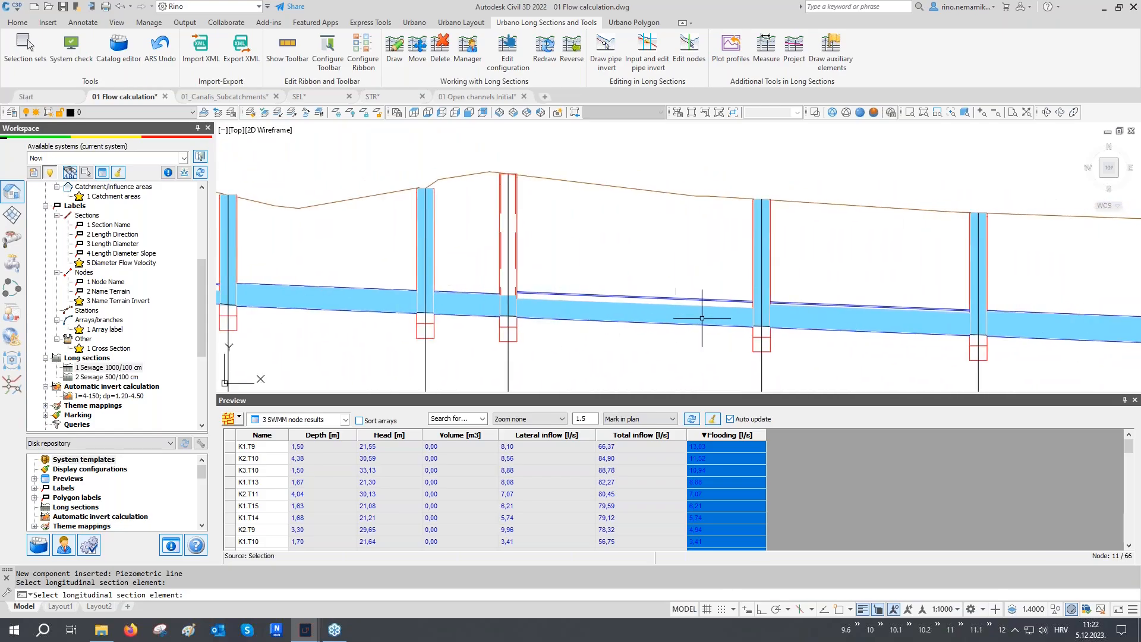
{"action": "middle_click_drag", "start_coordinate": [702, 311], "coordinate": [583, 306]}
{"action": "scroll", "coordinate": [740, 321], "scroll_direction": "down", "scroll_amount": 3}
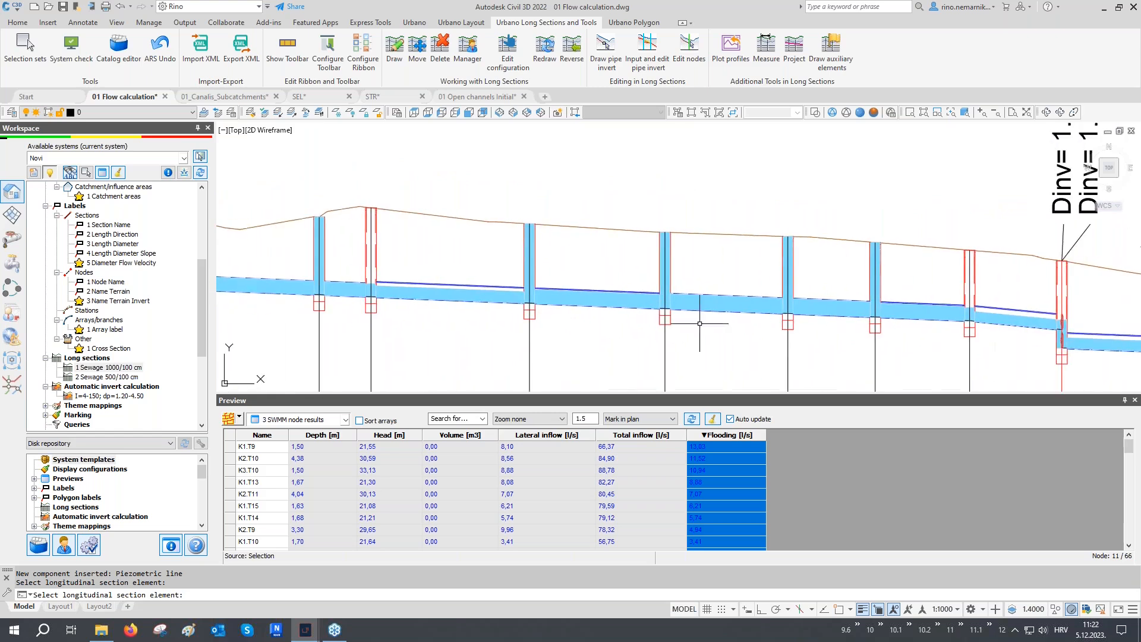
{"action": "scroll", "coordinate": [724, 327], "scroll_direction": "down", "scroll_amount": 8}
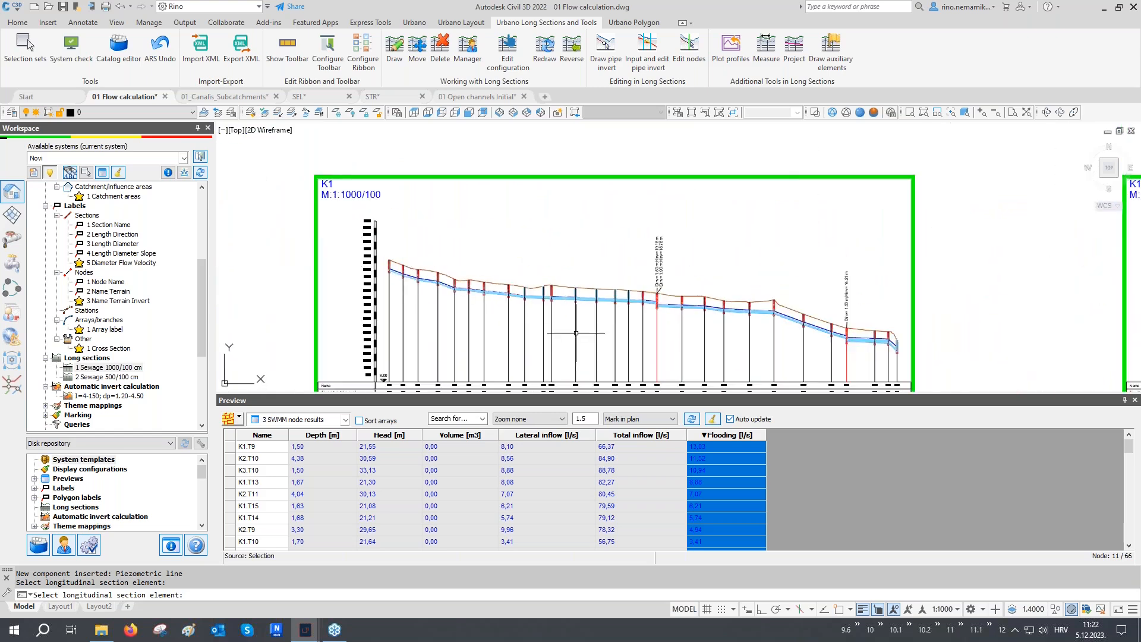
{"action": "middle_click_drag", "start_coordinate": [577, 333], "coordinate": [567, 287]}
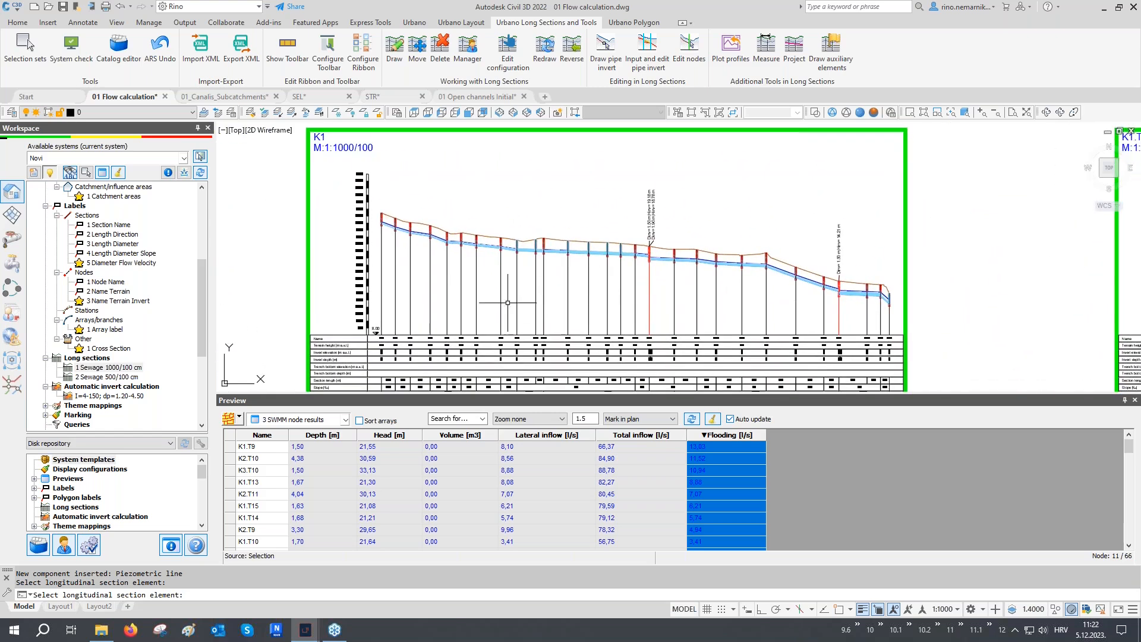
- Set the routing model to Dynamic wave in the SWMM hydraulic calculation options and review the dynamic wave settings
{"action": "left_click", "coordinate": [12, 239]}
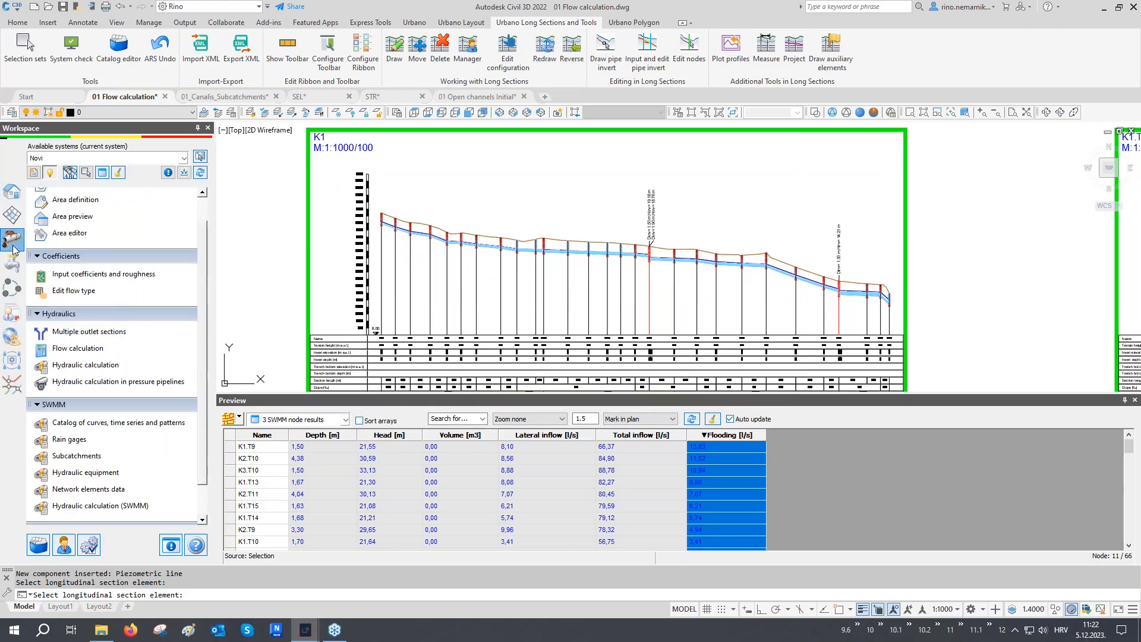
{"action": "left_click", "coordinate": [68, 509]}
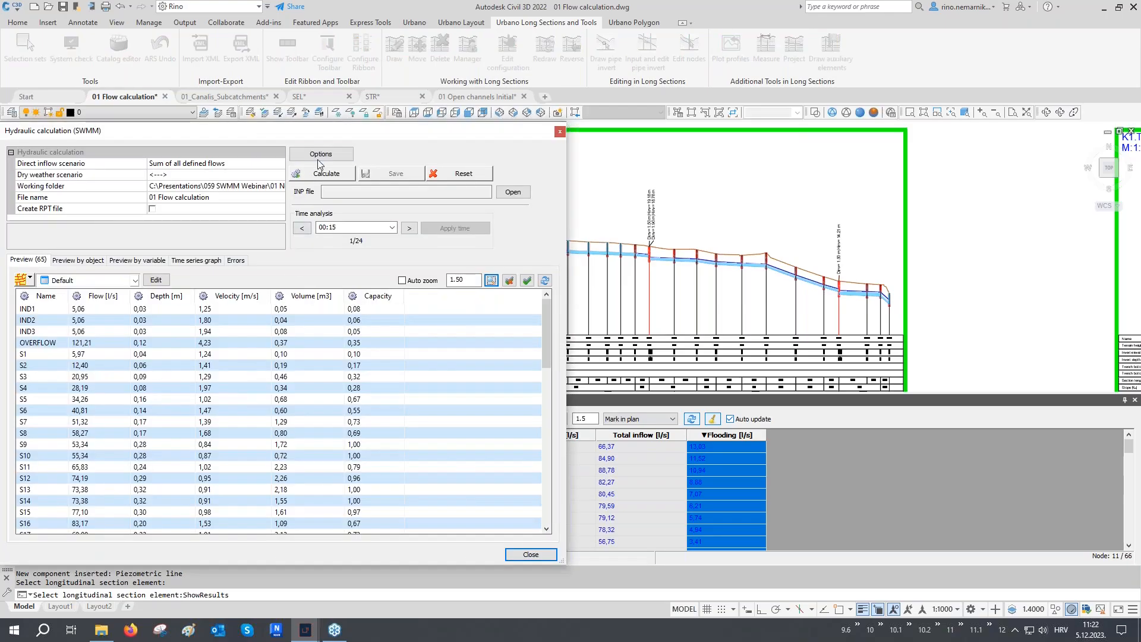
{"action": "left_click", "coordinate": [320, 155]}
{"action": "left_click", "coordinate": [245, 249]}
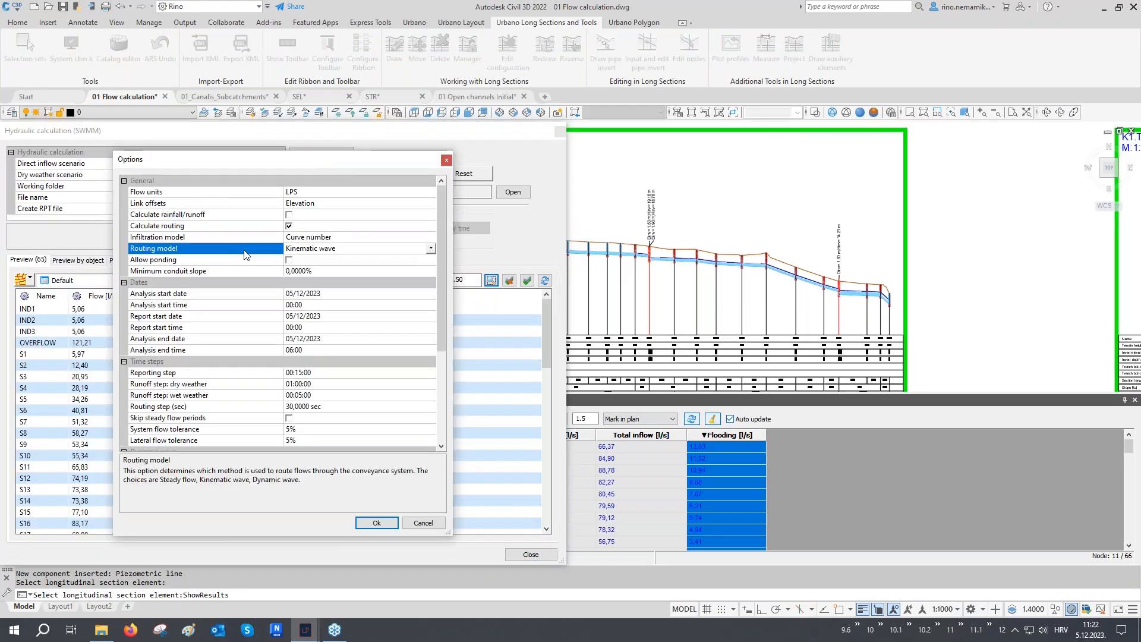
{"action": "left_click", "coordinate": [283, 250]}
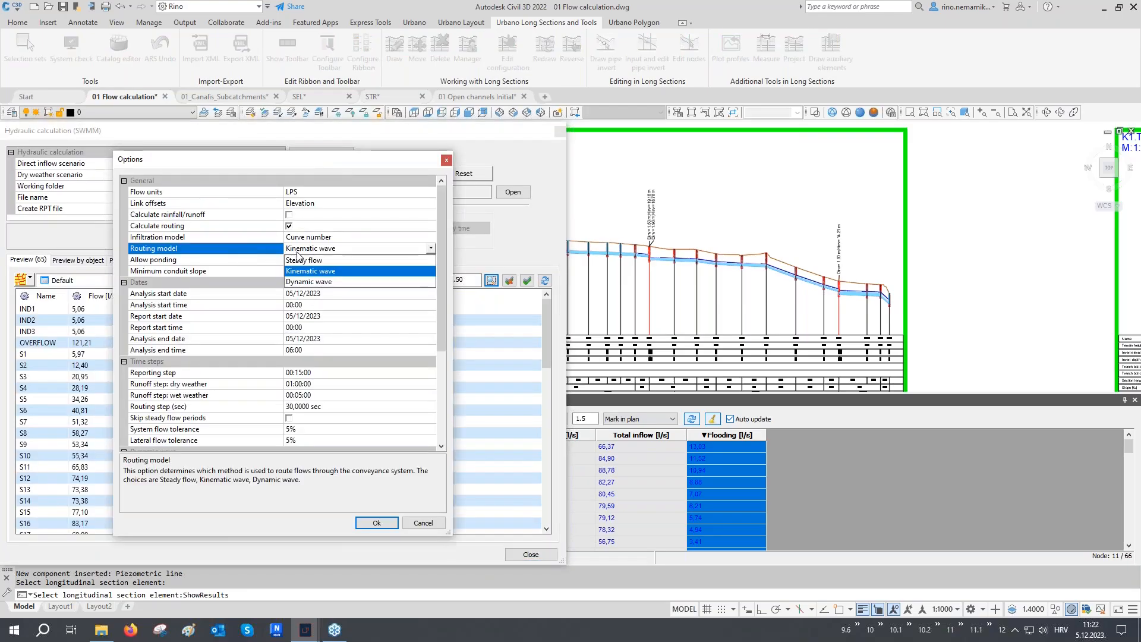
{"action": "left_click", "coordinate": [304, 282]}
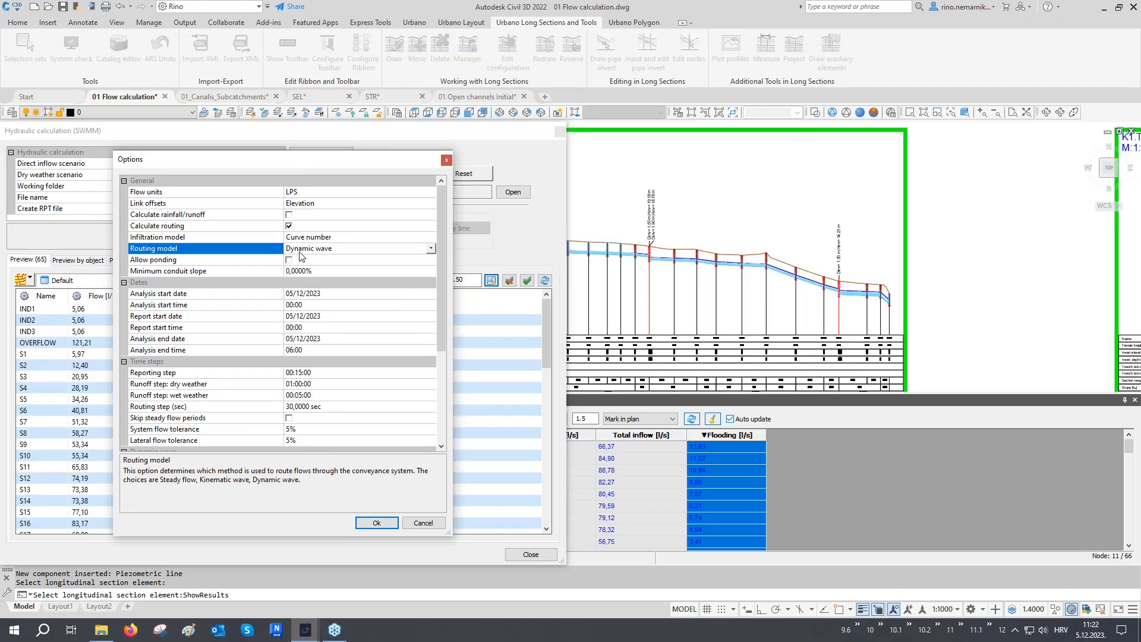
{"action": "scroll", "coordinate": [257, 327], "scroll_direction": "down", "scroll_amount": 4}
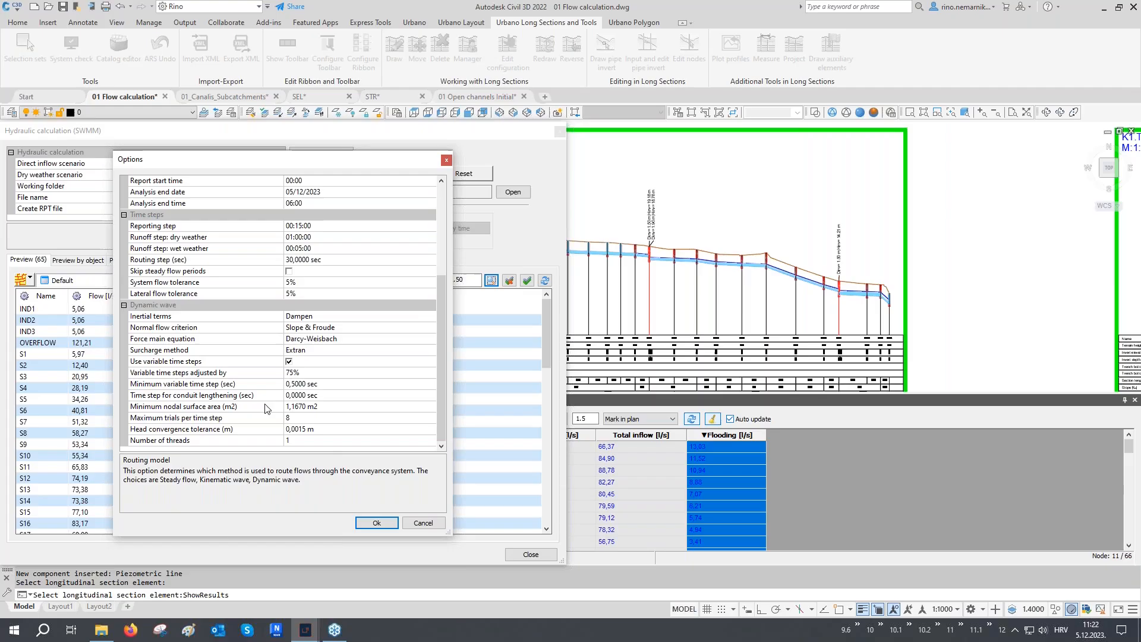
{"action": "left_click", "coordinate": [374, 522]}
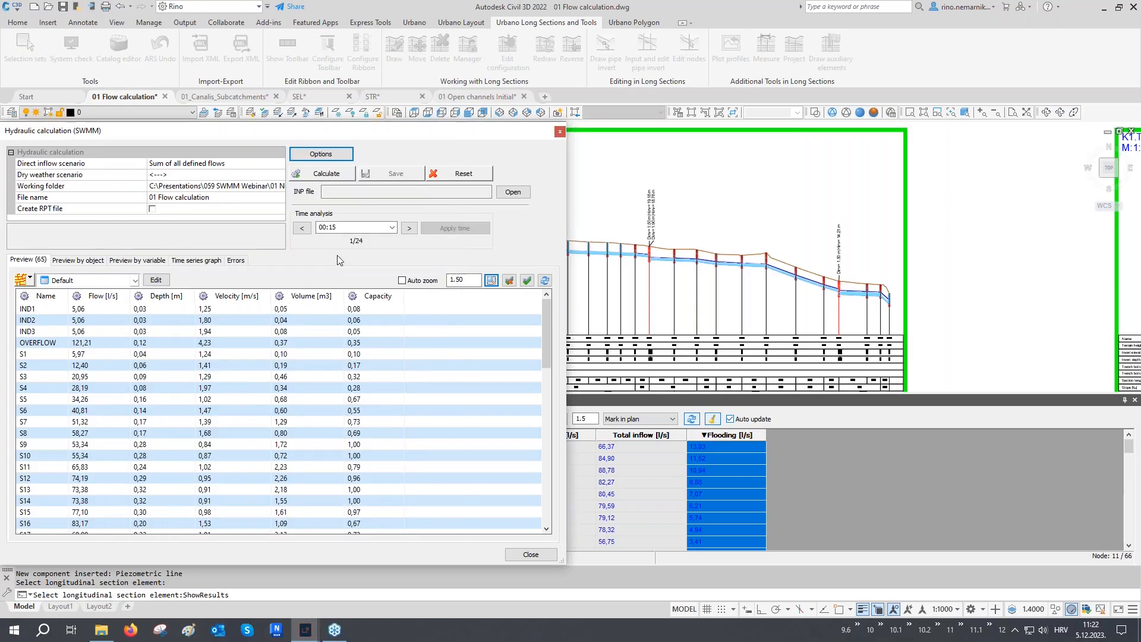
- Run the SWMM hydraulic calculation, read the full error note, and close the calculation
{"action": "left_click", "coordinate": [340, 177]}
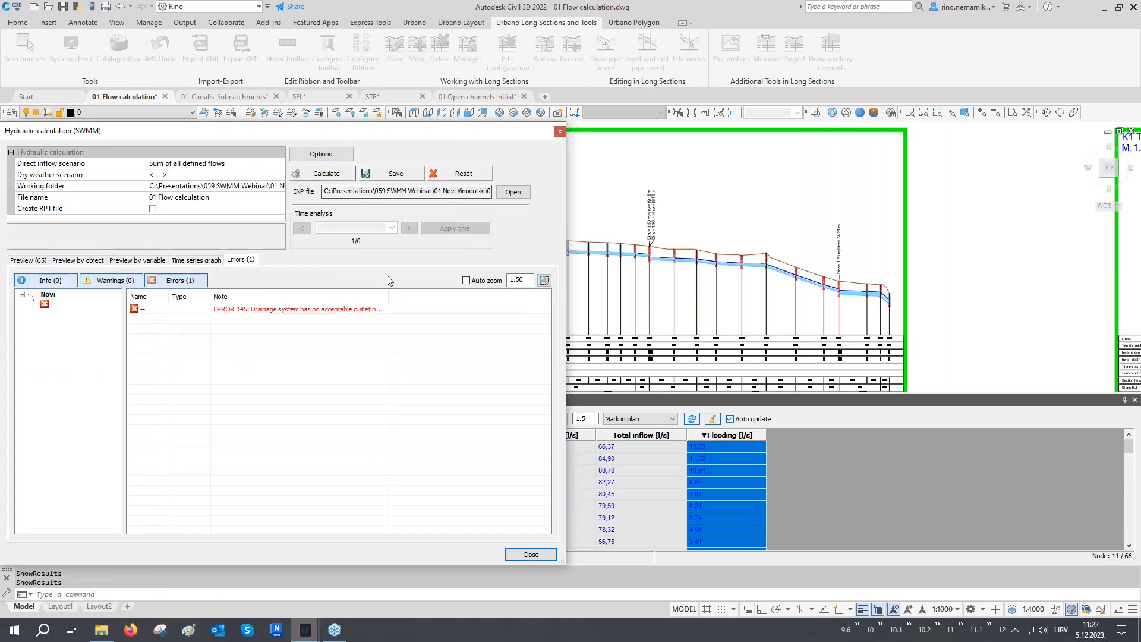
{"action": "left_click_drag", "start_coordinate": [509, 306], "coordinate": [509, 305]}
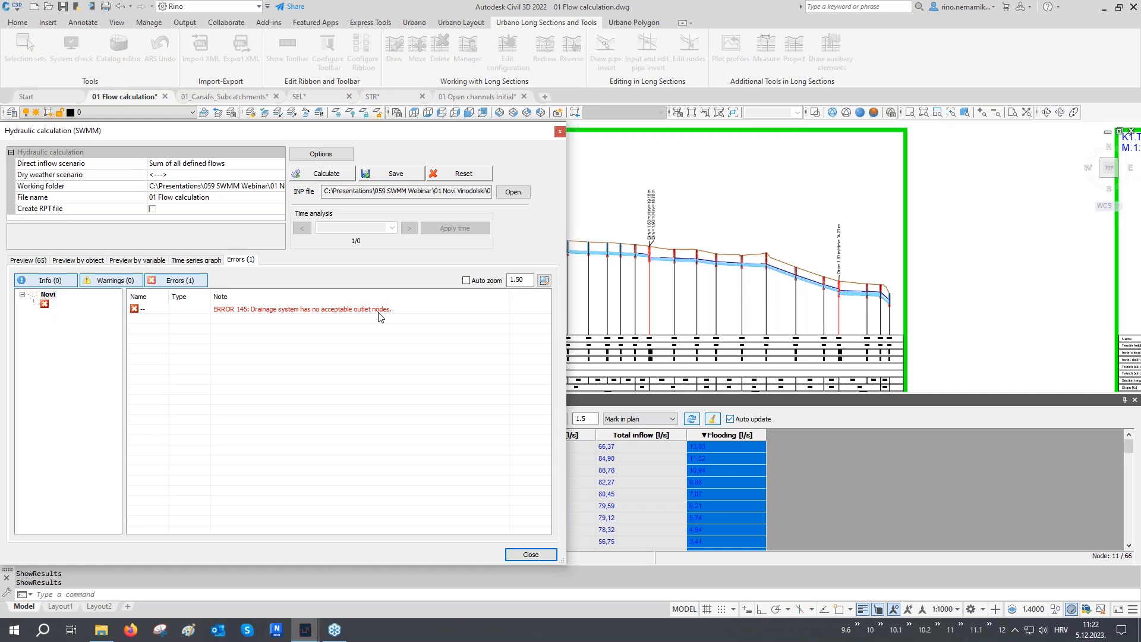
{"action": "left_click", "coordinate": [530, 554]}
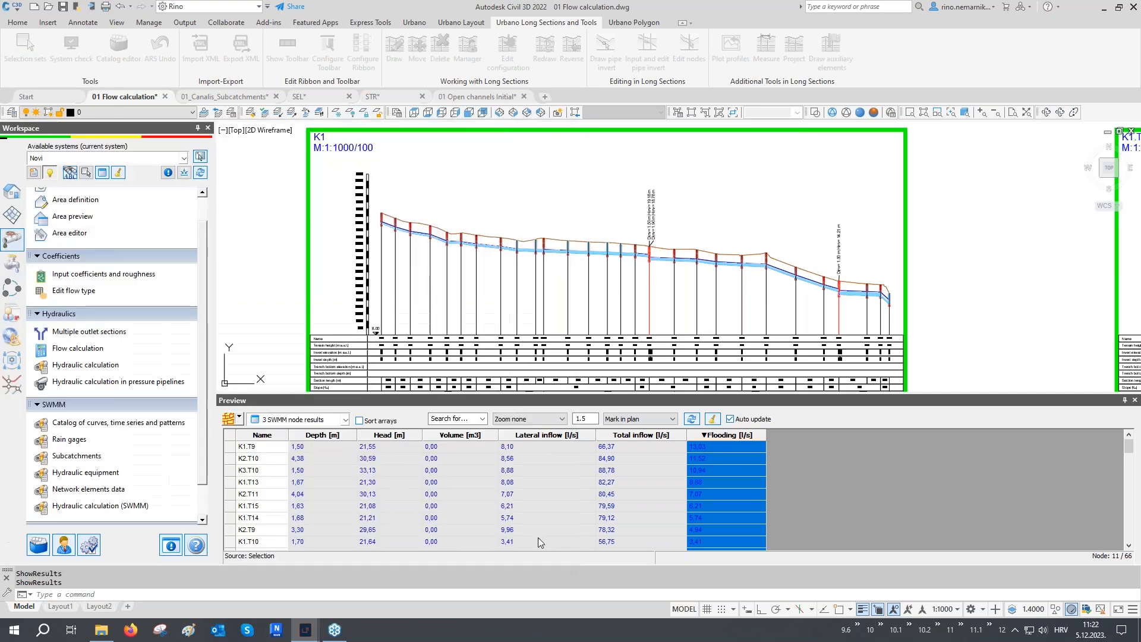
- Assign Outfall hydraulic equipment of type Free to end node K1.T28 and the end node of the overflow branch
{"action": "scroll", "coordinate": [461, 283], "scroll_direction": "down", "scroll_amount": 2}
{"action": "scroll", "coordinate": [461, 283], "scroll_direction": "down", "scroll_amount": 6}
{"action": "middle_click_drag", "start_coordinate": [634, 267], "coordinate": [603, 341]}
{"action": "scroll", "coordinate": [708, 219], "scroll_direction": "up", "scroll_amount": 2}
{"action": "middle_click_drag", "start_coordinate": [709, 219], "coordinate": [701, 244]}
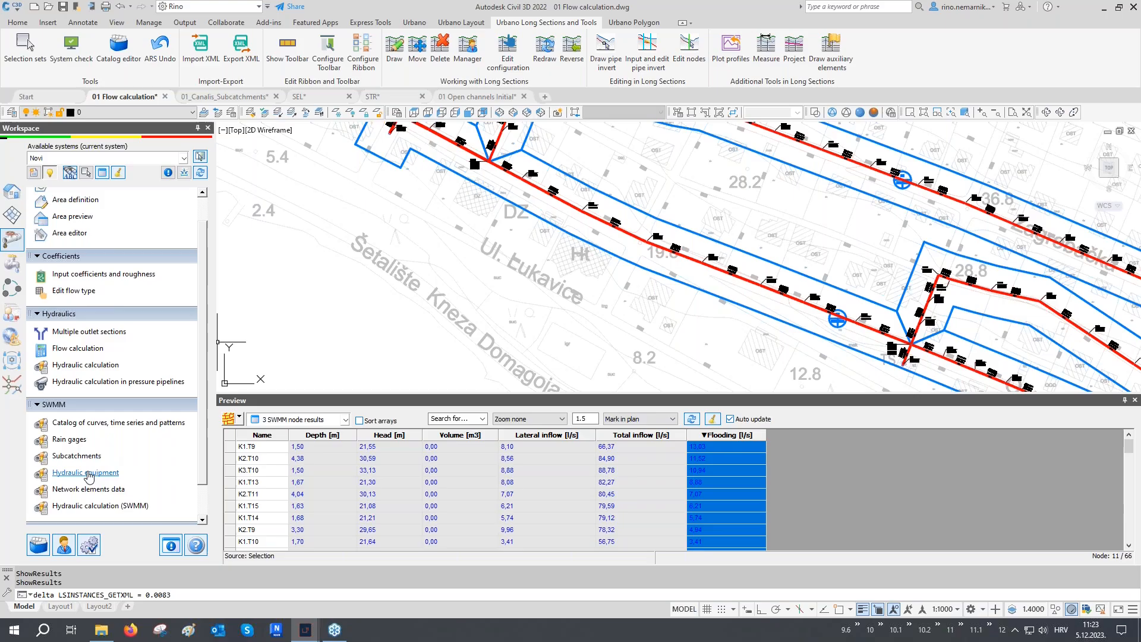
{"action": "left_click", "coordinate": [85, 472]}
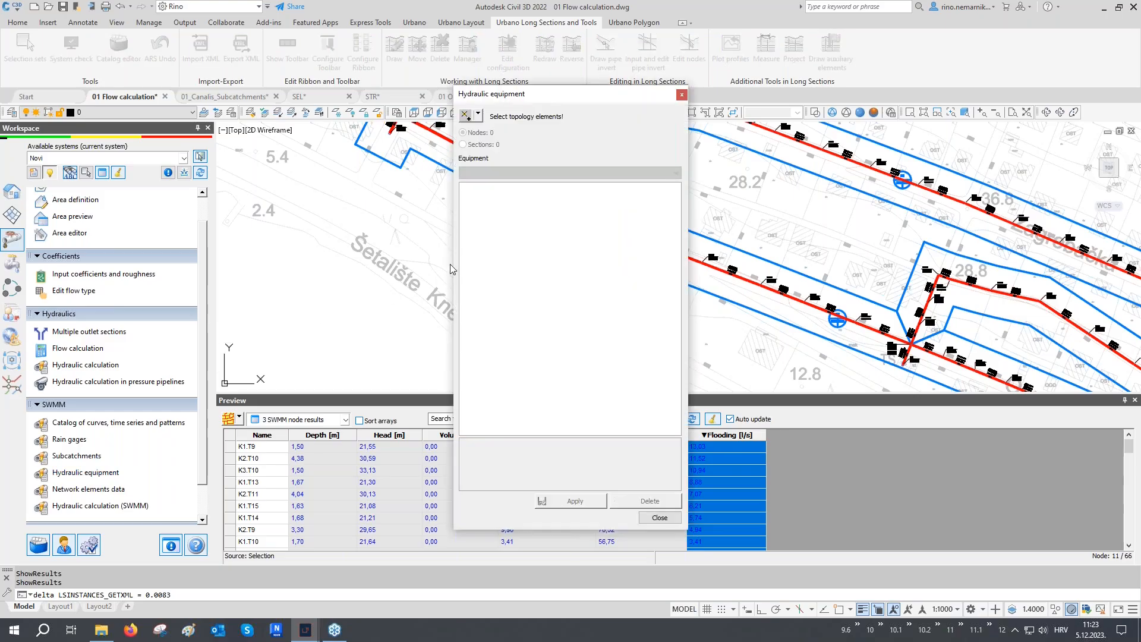
{"action": "left_click", "coordinate": [465, 115]}
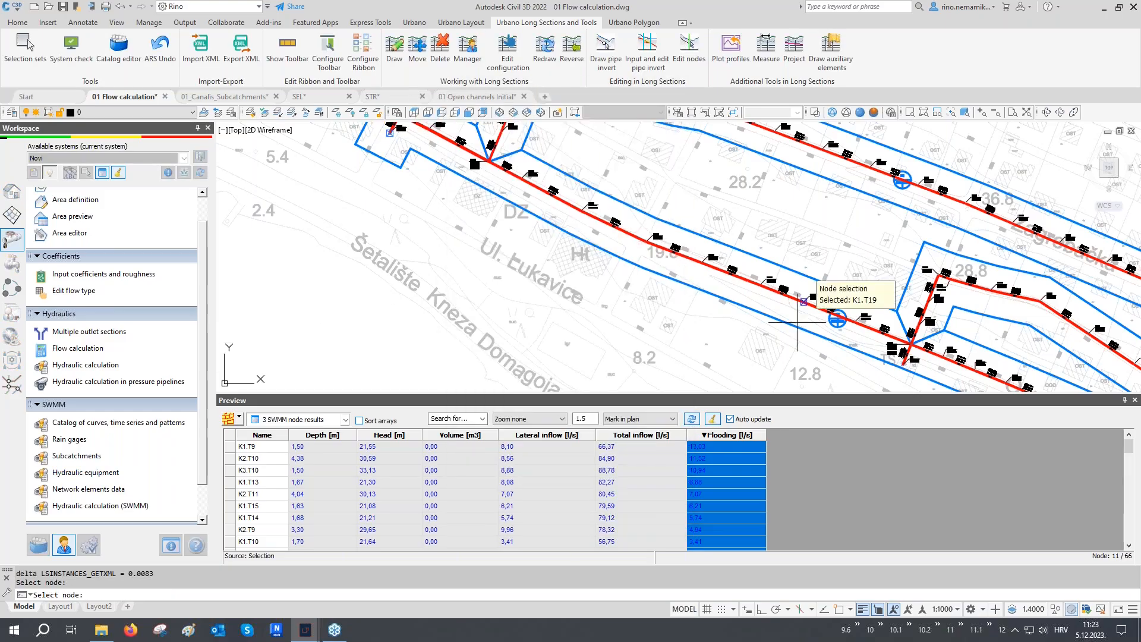
{"action": "left_click", "coordinate": [903, 363]}
{"action": "key", "text": "Return"}
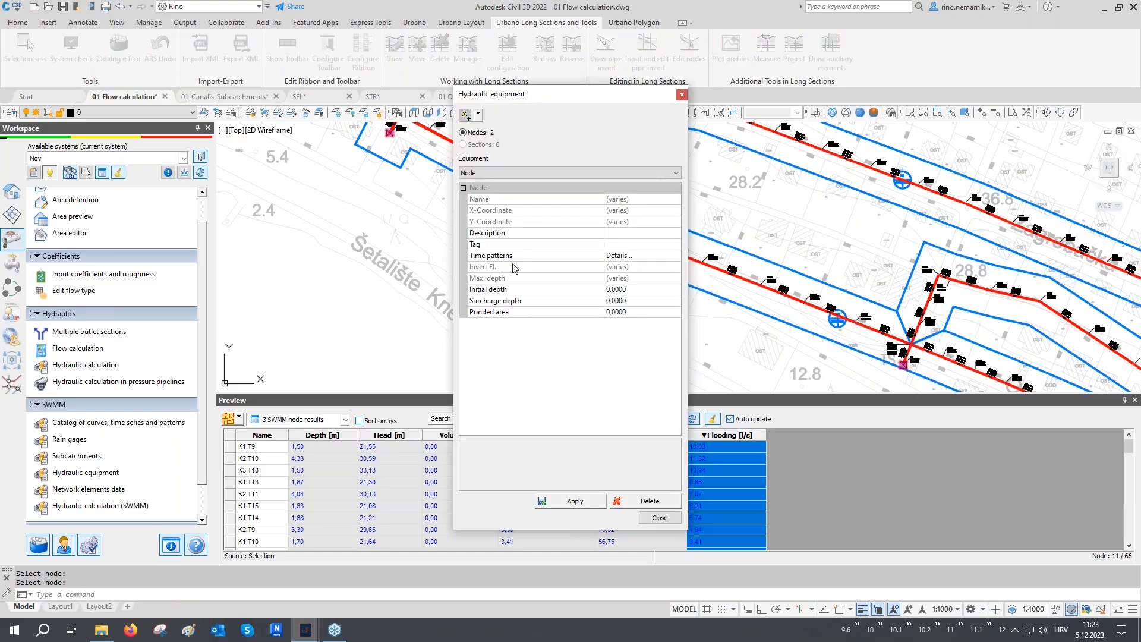
{"action": "left_click", "coordinate": [501, 173]}
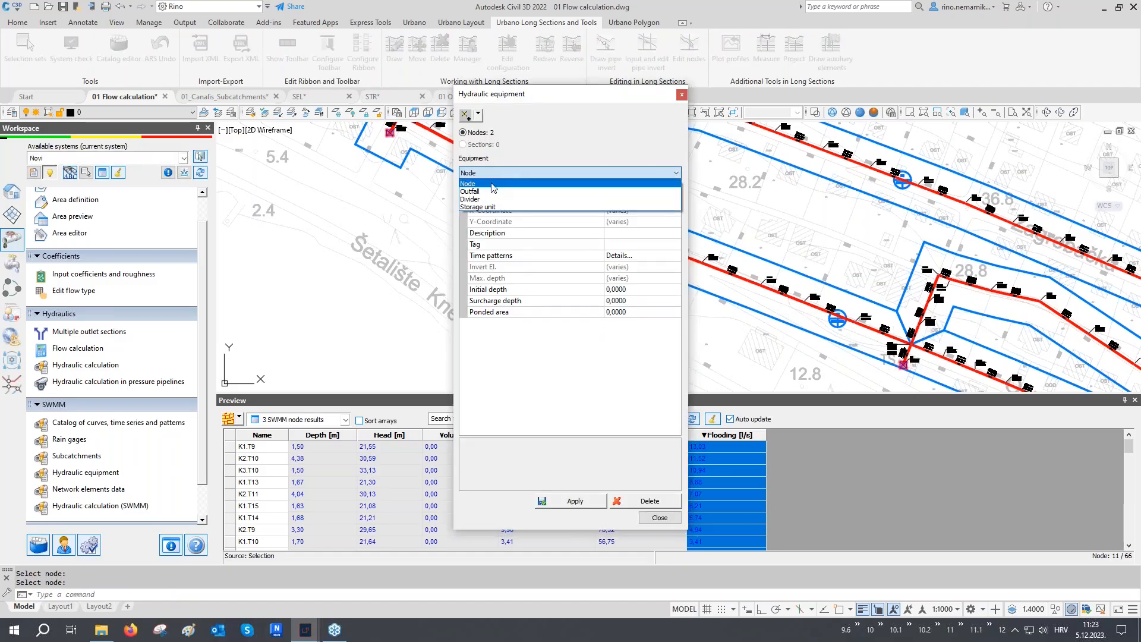
{"action": "left_click", "coordinate": [488, 192]}
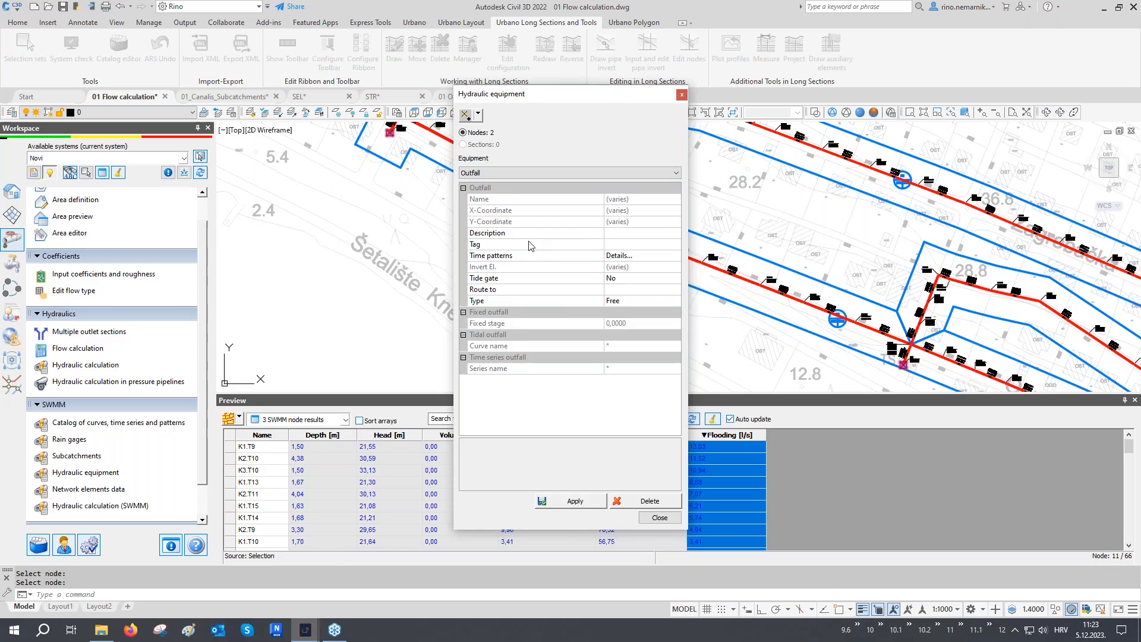
{"action": "left_click", "coordinate": [492, 302]}
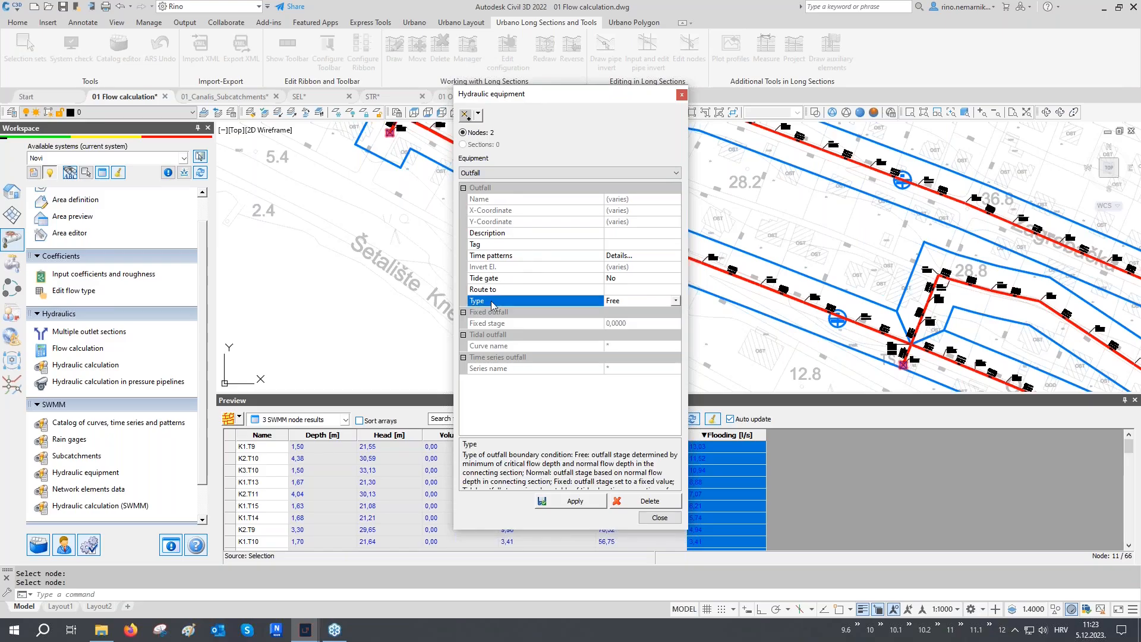
{"action": "left_click", "coordinate": [626, 302]}
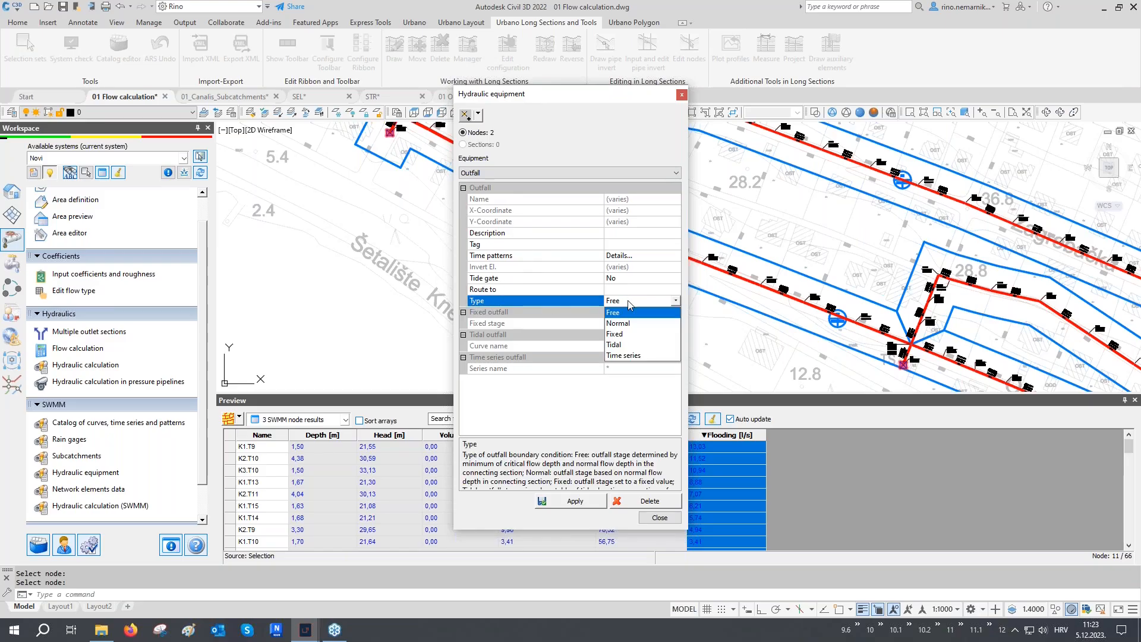
{"action": "left_click", "coordinate": [630, 304]}
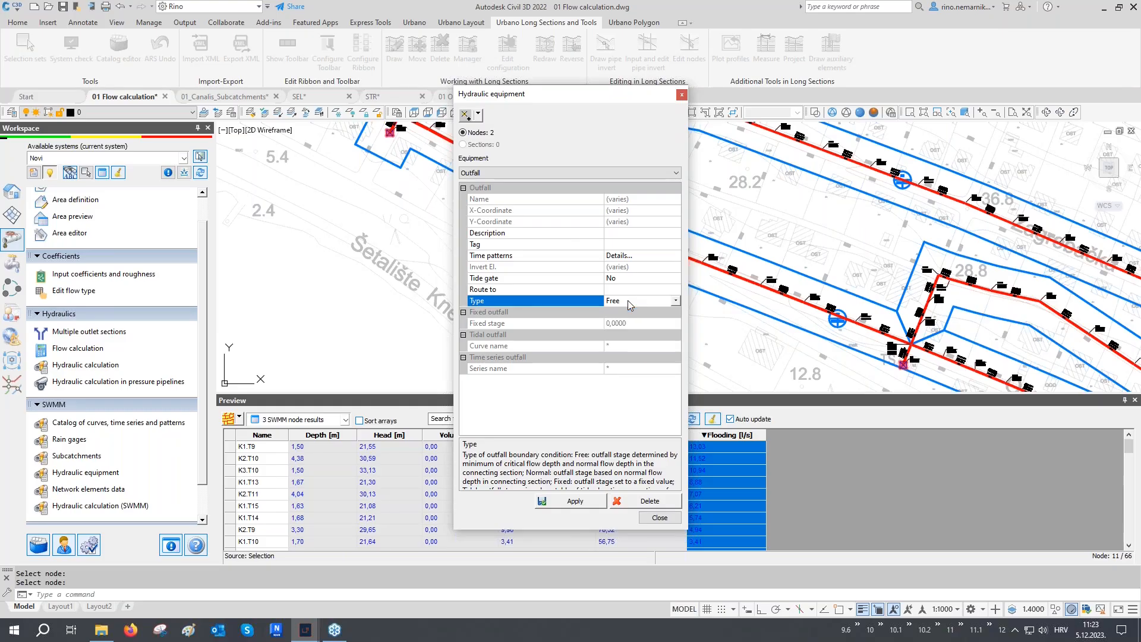
{"action": "left_click", "coordinate": [586, 504]}
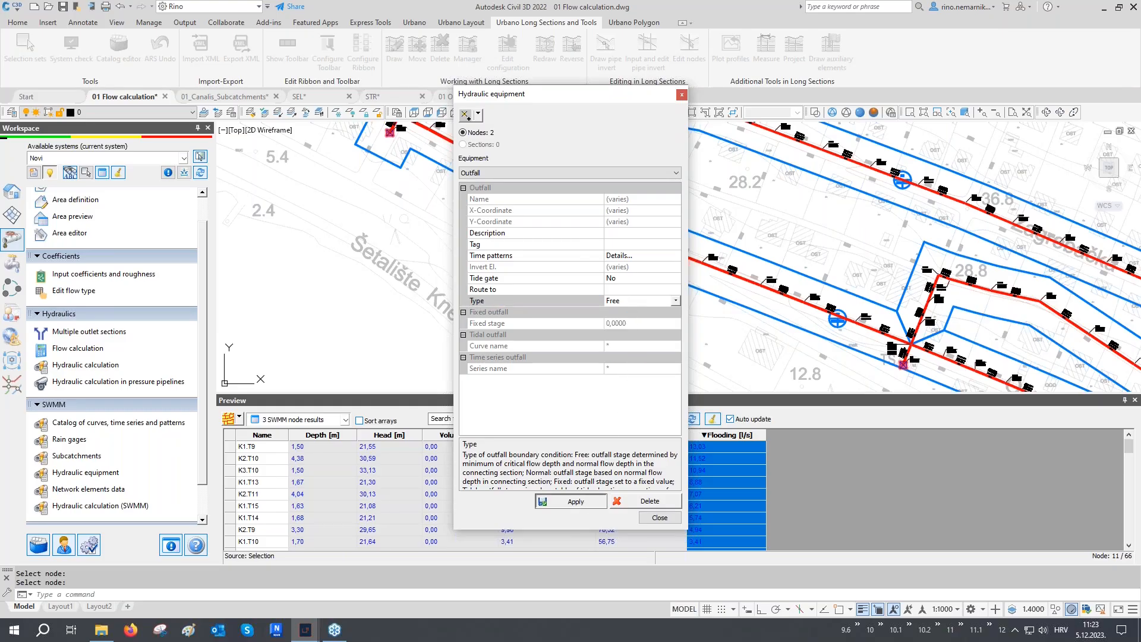
{"action": "left_click", "coordinate": [656, 518]}
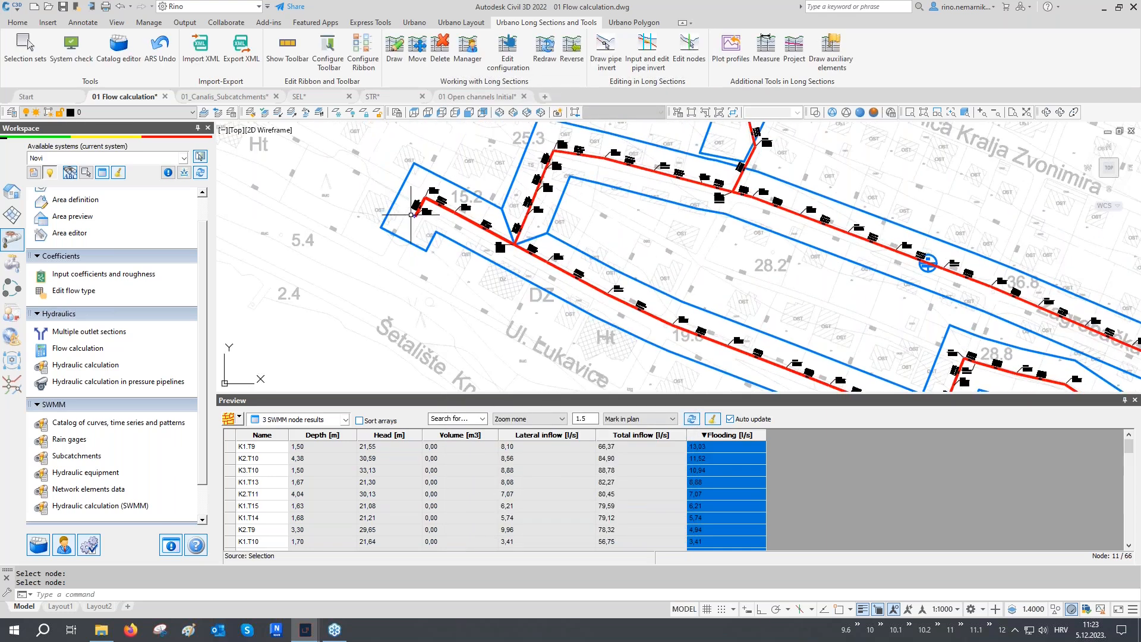
- Examine outfall node K1.T28 in the plan and its manhole at the downstream end of the K1 profile
{"action": "scroll", "coordinate": [411, 214], "scroll_direction": "up", "scroll_amount": 10}
{"action": "middle_click_drag", "start_coordinate": [390, 241], "coordinate": [411, 273]}
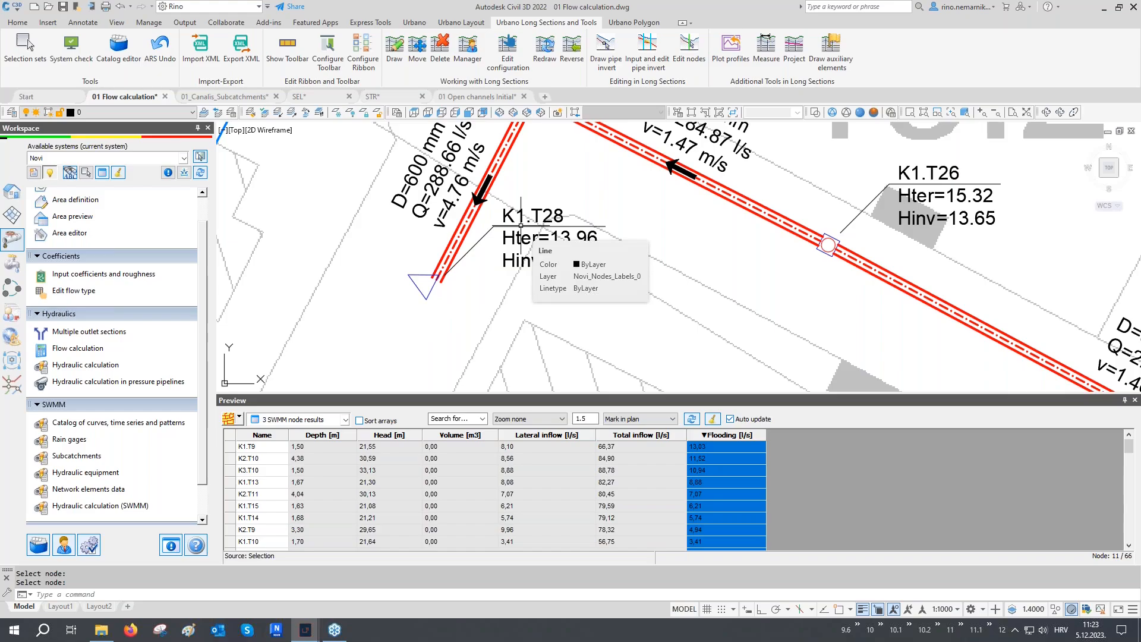
{"action": "scroll", "coordinate": [521, 227], "scroll_direction": "down", "scroll_amount": 10}
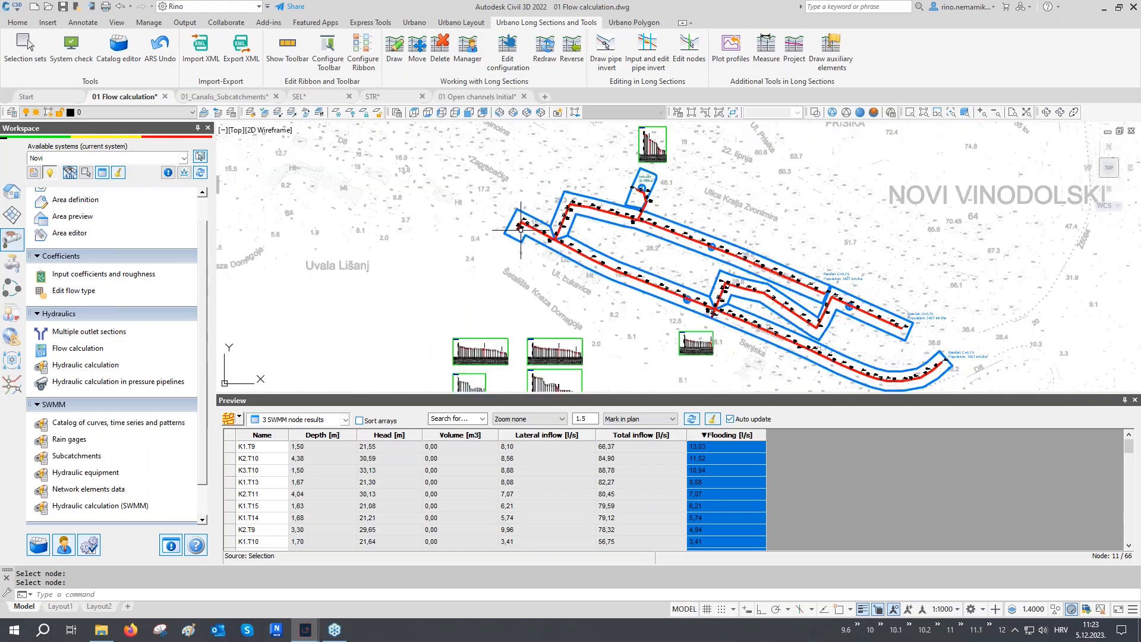
{"action": "scroll", "coordinate": [523, 243], "scroll_direction": "up", "scroll_amount": 10}
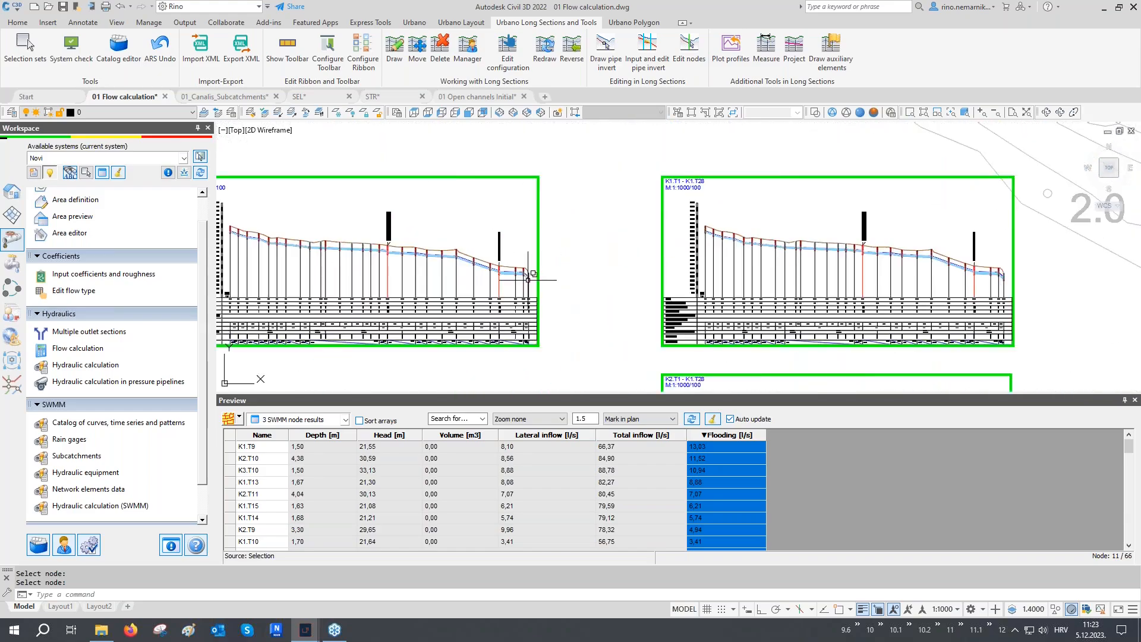
{"action": "scroll", "coordinate": [528, 278], "scroll_direction": "up", "scroll_amount": 5}
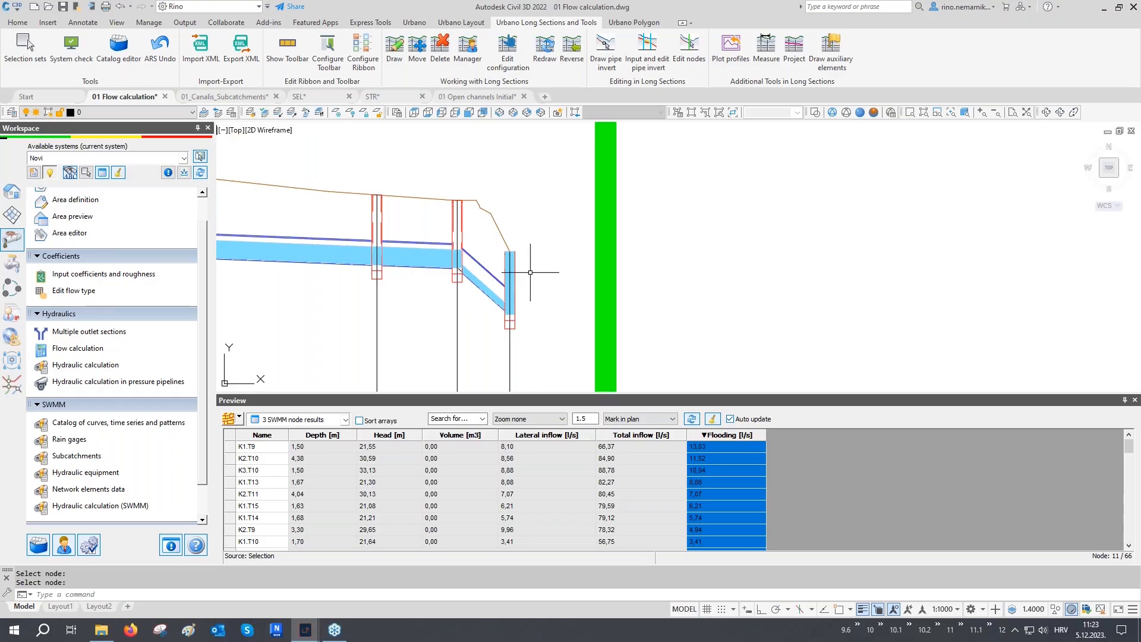
{"action": "scroll", "coordinate": [528, 274], "scroll_direction": "up", "scroll_amount": 2}
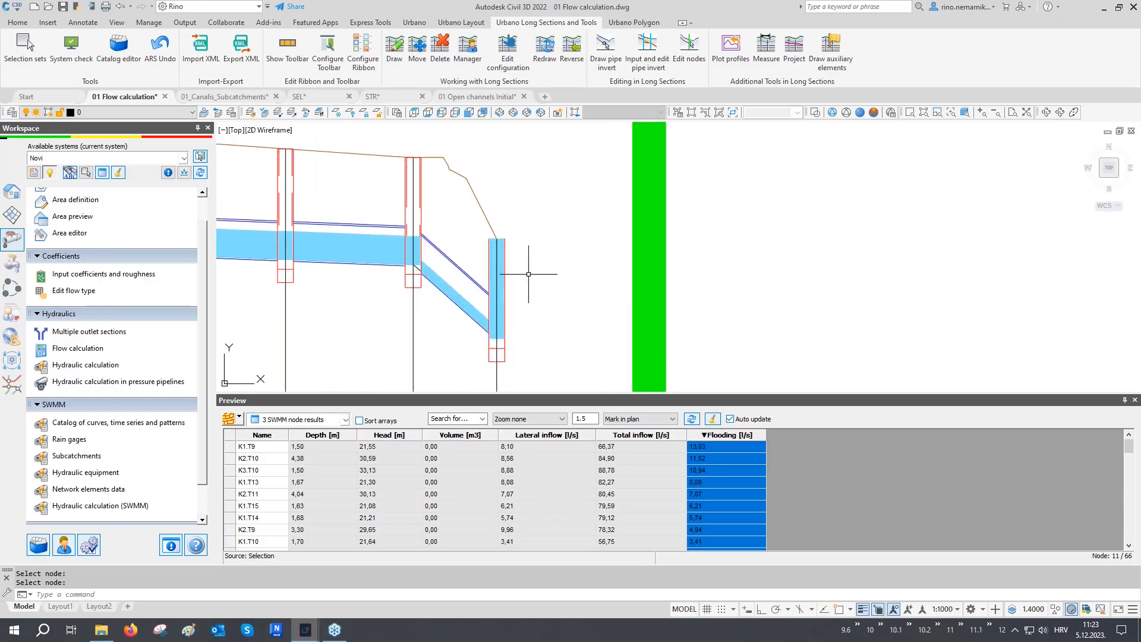
- Delete the manhole data of node K1.T28, picking the node at the downstream end of the K1 profile
{"action": "left_click", "coordinate": [461, 22]}
{"action": "left_click", "coordinate": [267, 46]}
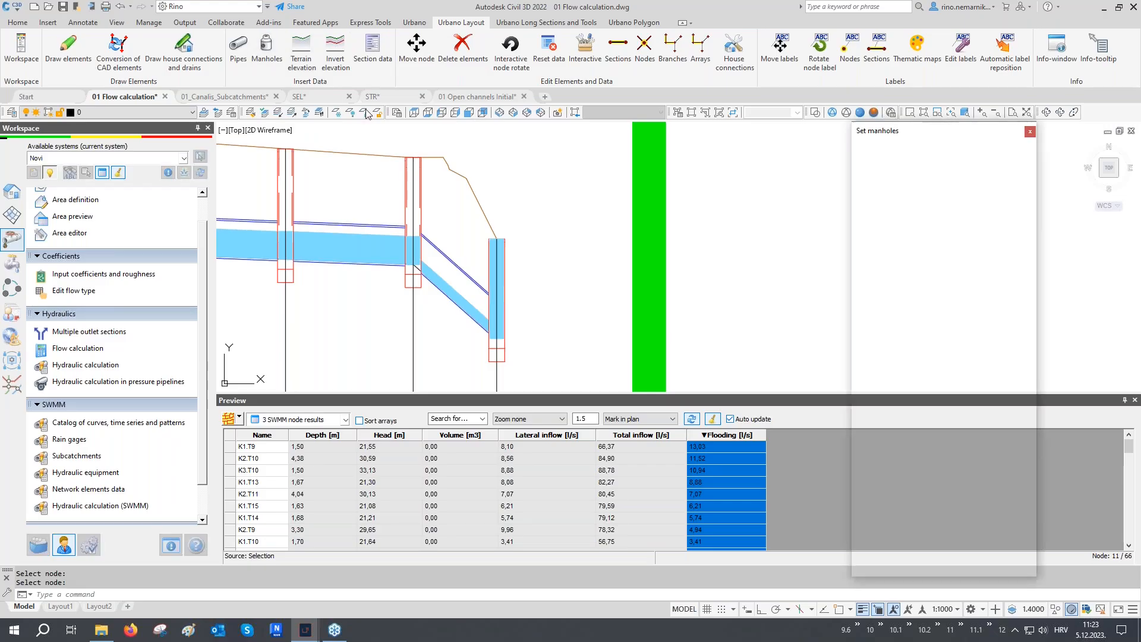
{"action": "left_click", "coordinate": [873, 563]}
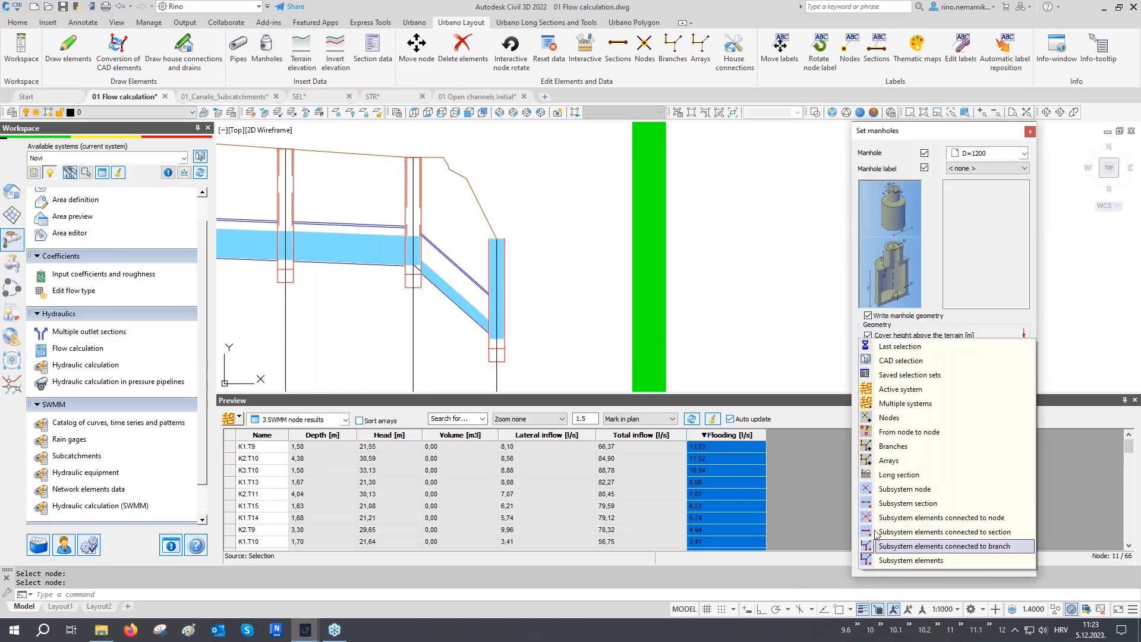
{"action": "left_click", "coordinate": [891, 419]}
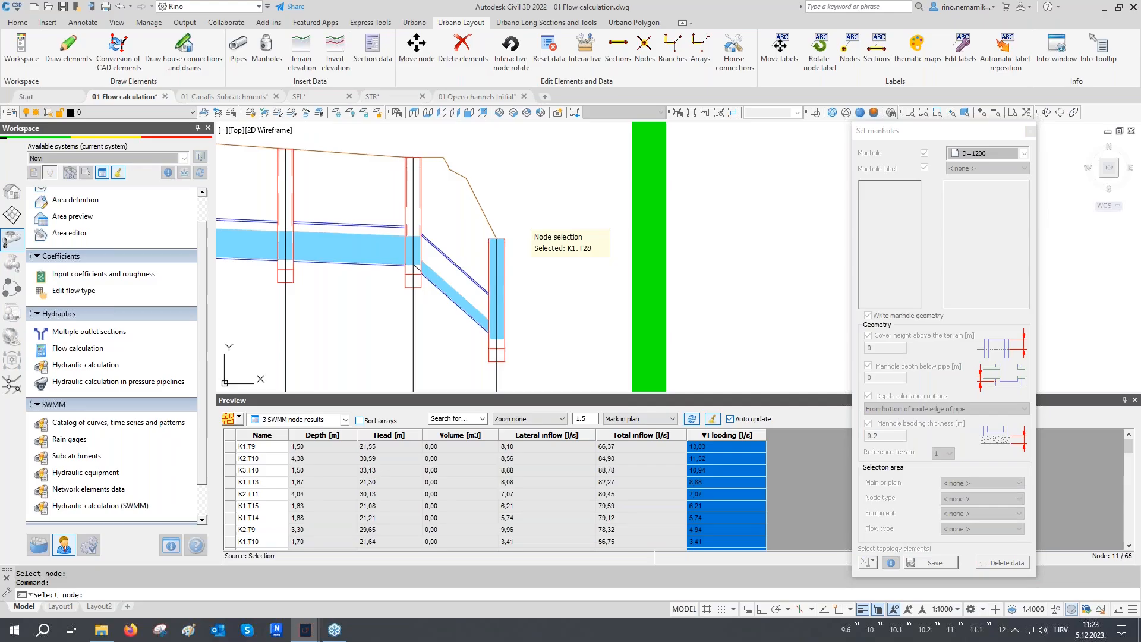
{"action": "left_click", "coordinate": [515, 267]}
{"action": "right_click", "coordinate": [514, 267]}
{"action": "left_click", "coordinate": [999, 563]}
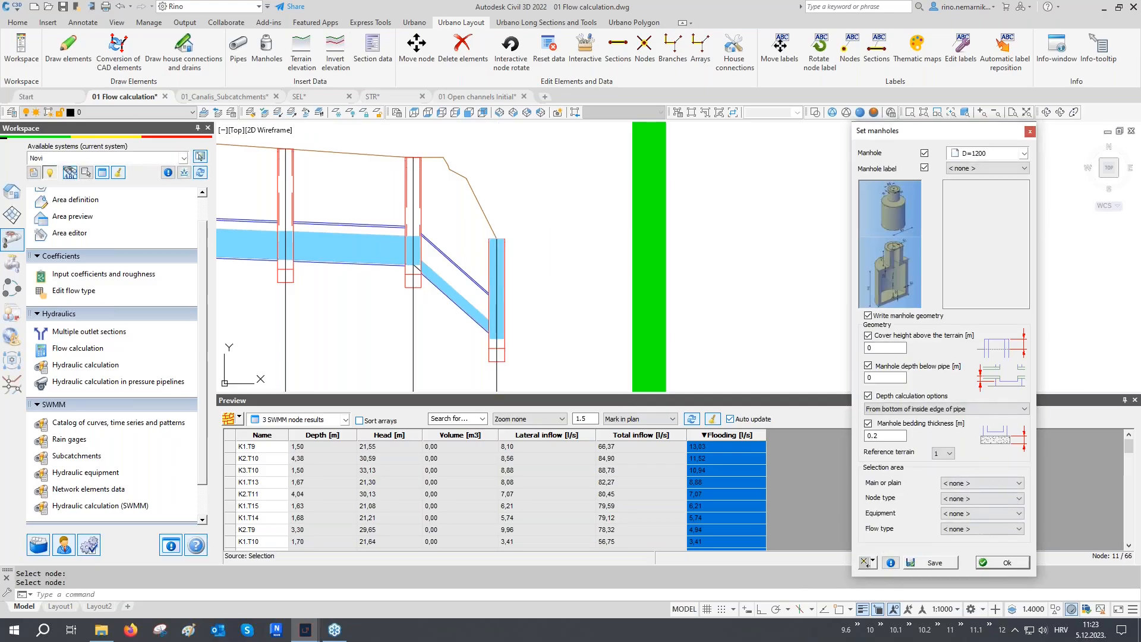
- Close the manhole settings and redraw the longitudinal sections
{"action": "left_click", "coordinate": [1029, 132]}
{"action": "left_click", "coordinate": [546, 23]}
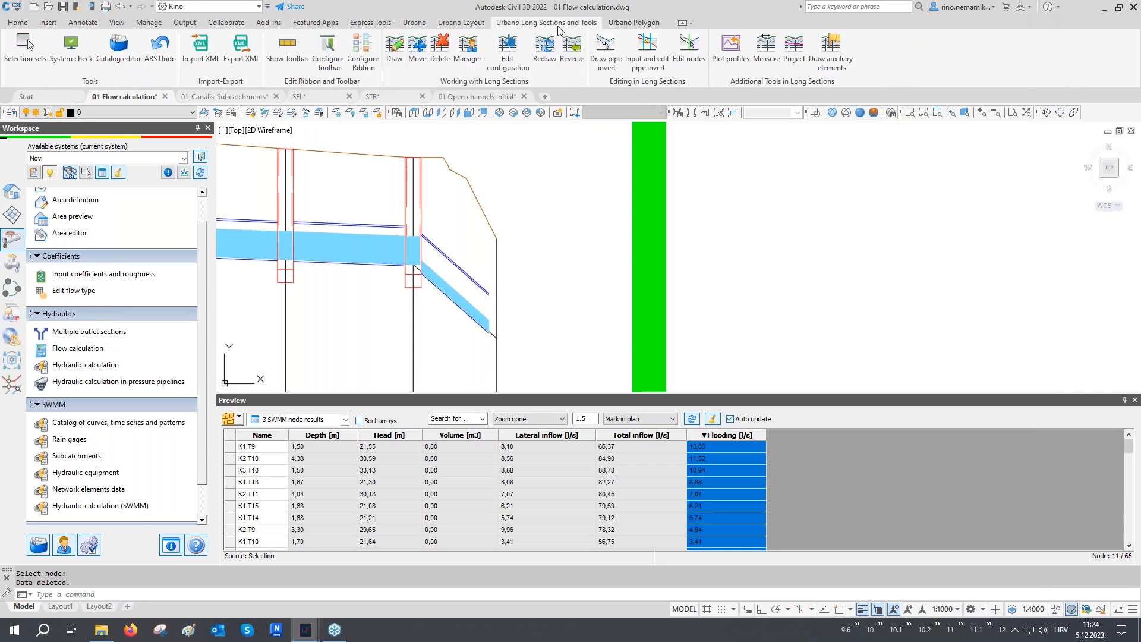
{"action": "left_click", "coordinate": [546, 46]}
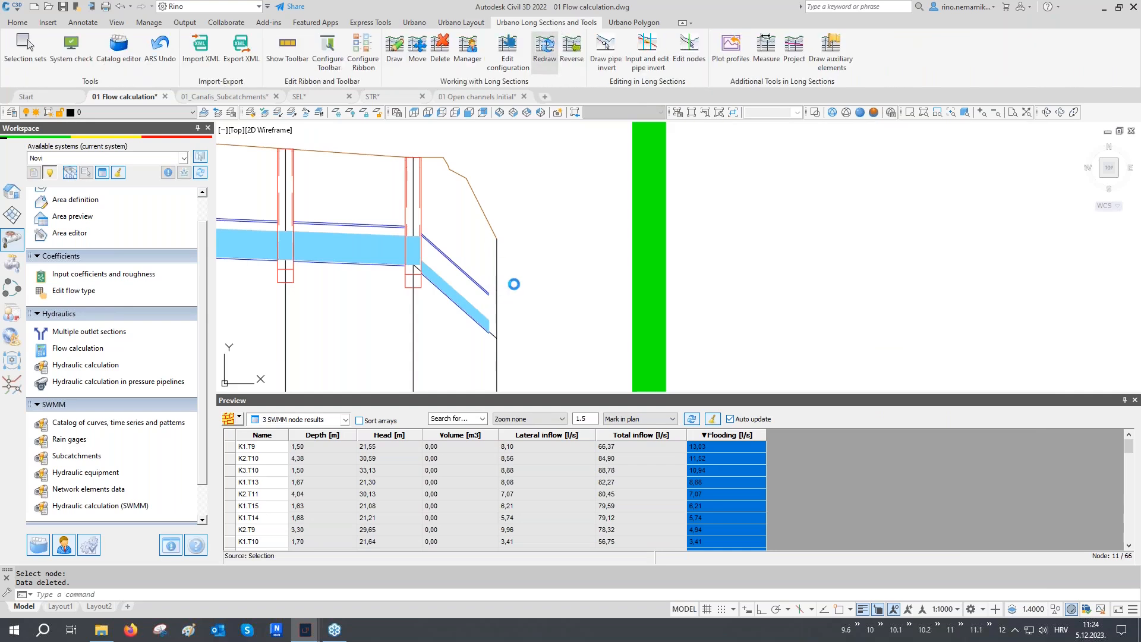
- Rerun the SWMM hydraulic calculation for the Novi network, save the new results and close the calculation
{"action": "scroll", "coordinate": [542, 254], "scroll_direction": "down", "scroll_amount": 13}
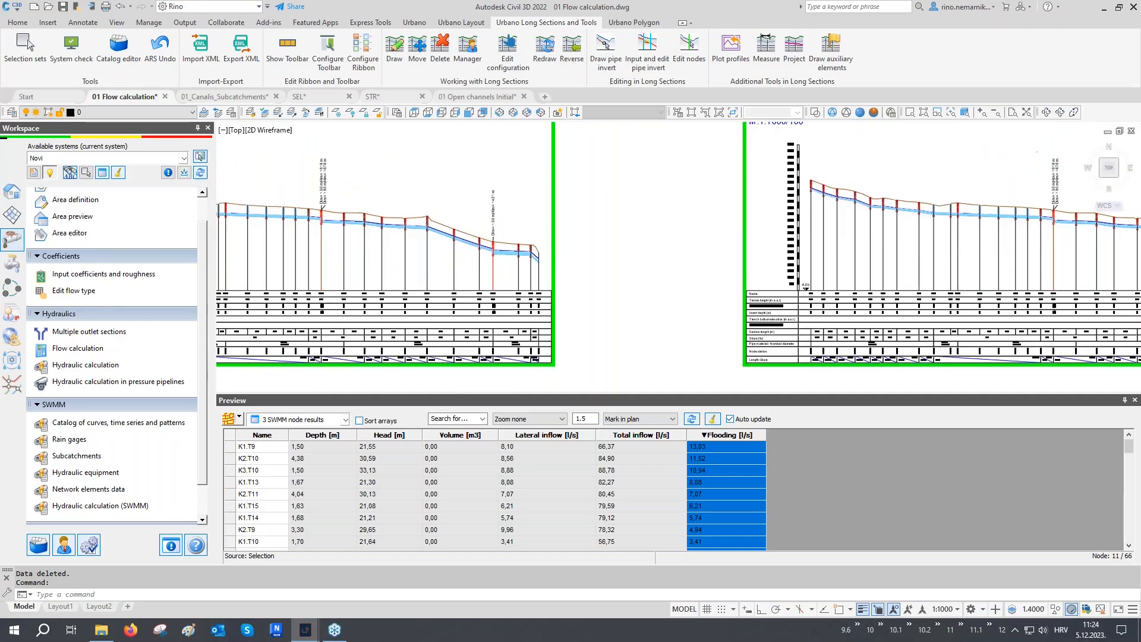
{"action": "scroll", "coordinate": [532, 263], "scroll_direction": "down", "scroll_amount": 5}
{"action": "middle_click_drag", "start_coordinate": [675, 245], "coordinate": [521, 318]}
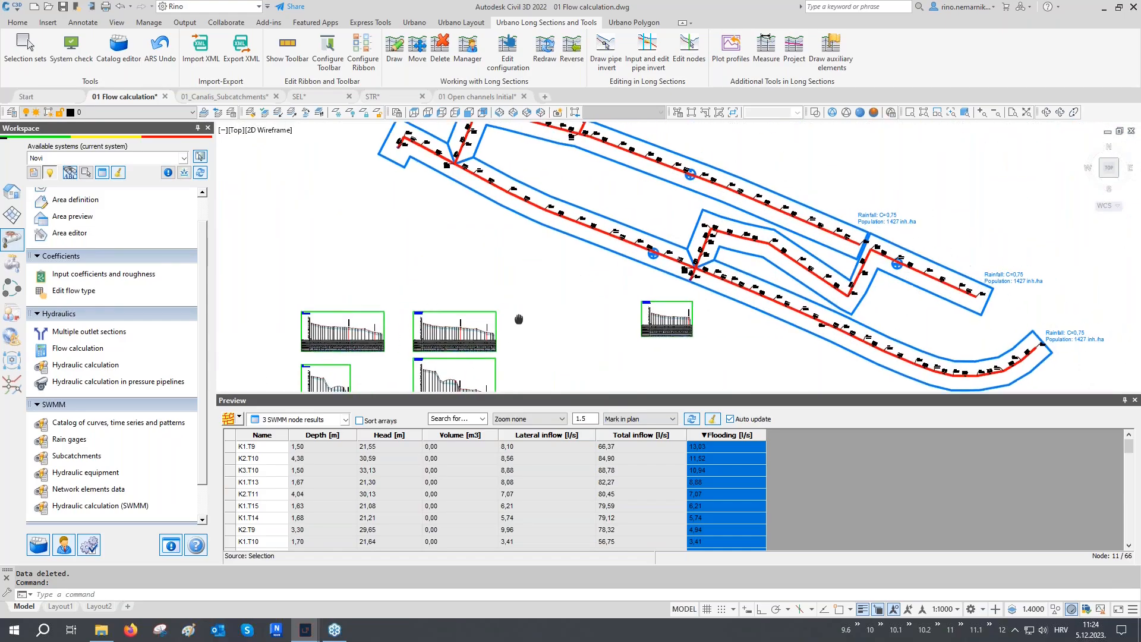
{"action": "left_click", "coordinate": [122, 506]}
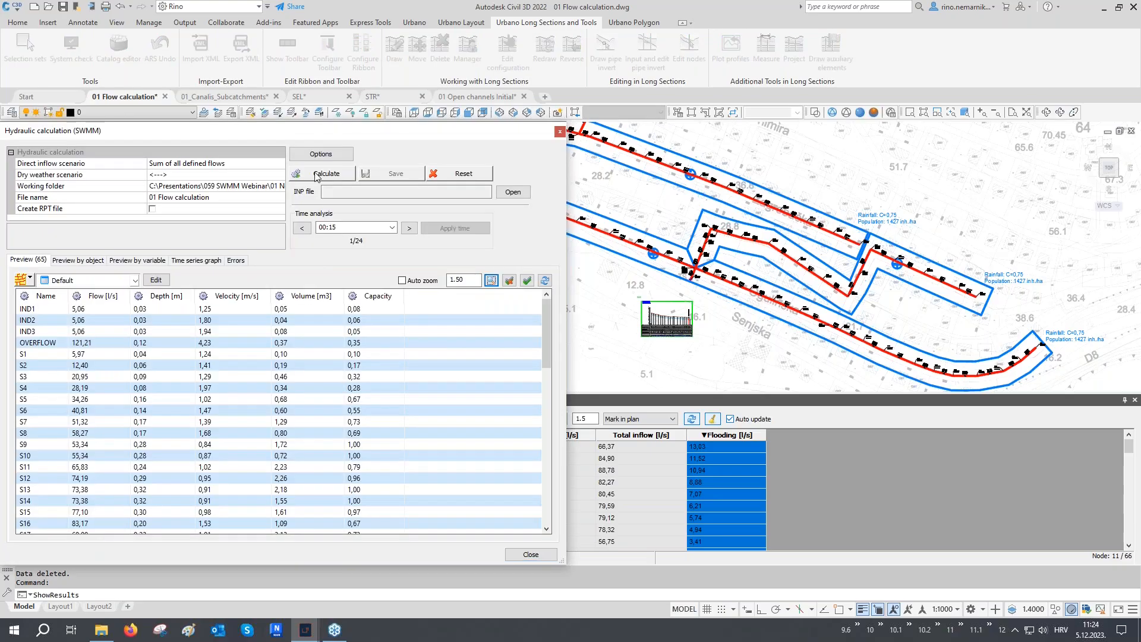
{"action": "left_click", "coordinate": [315, 174]}
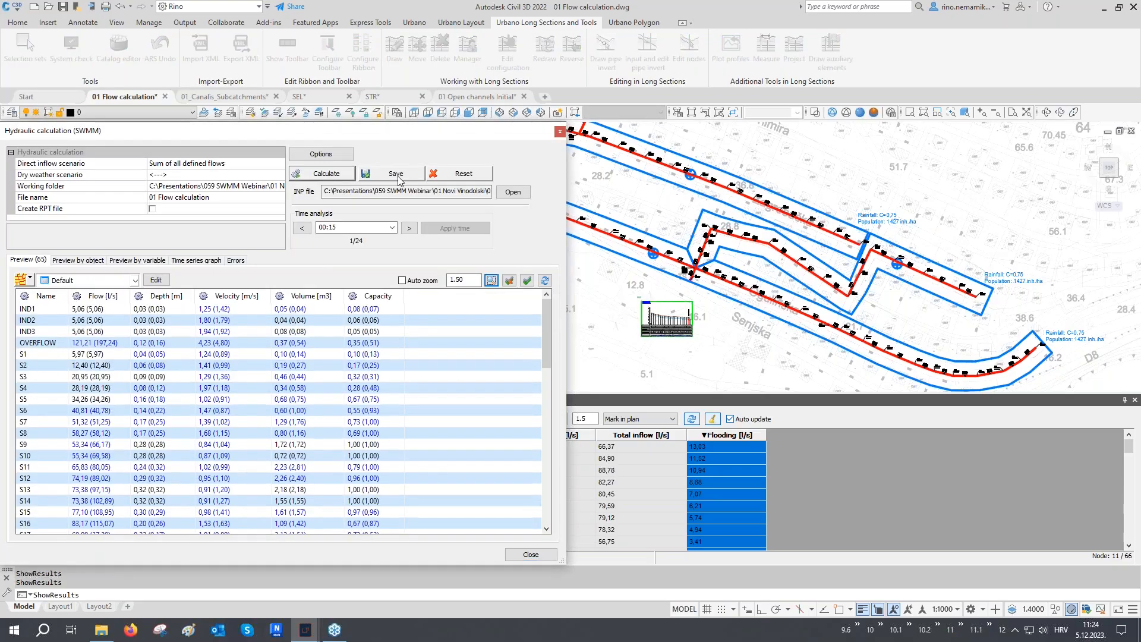
{"action": "left_click", "coordinate": [397, 174]}
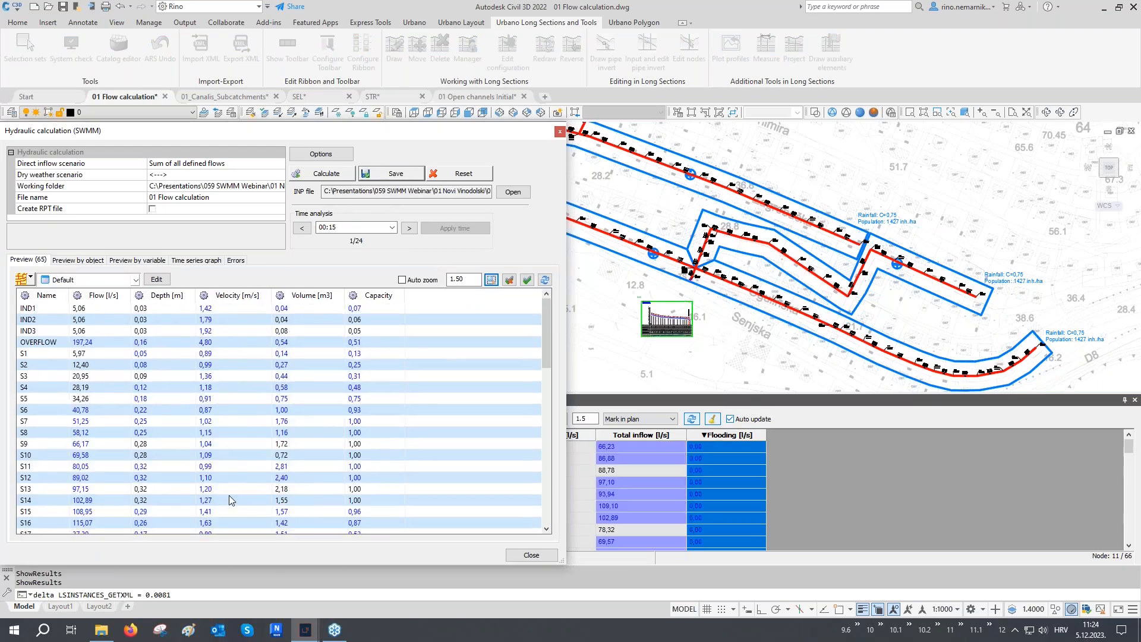
{"action": "mouse_move", "coordinate": [229, 496]}
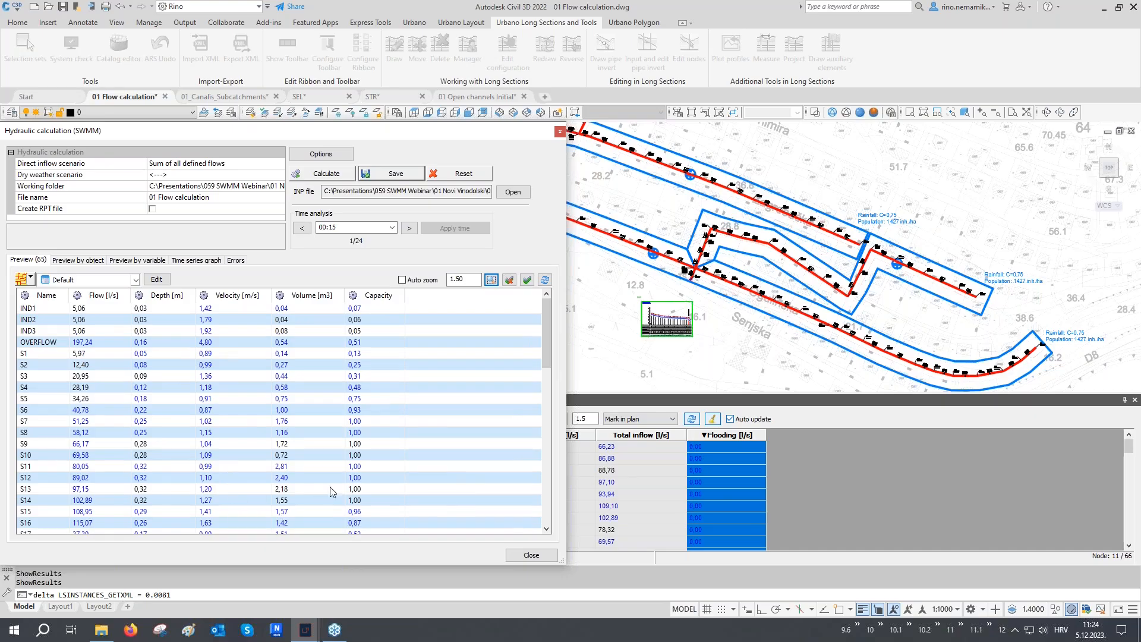
{"action": "left_click", "coordinate": [532, 555]}
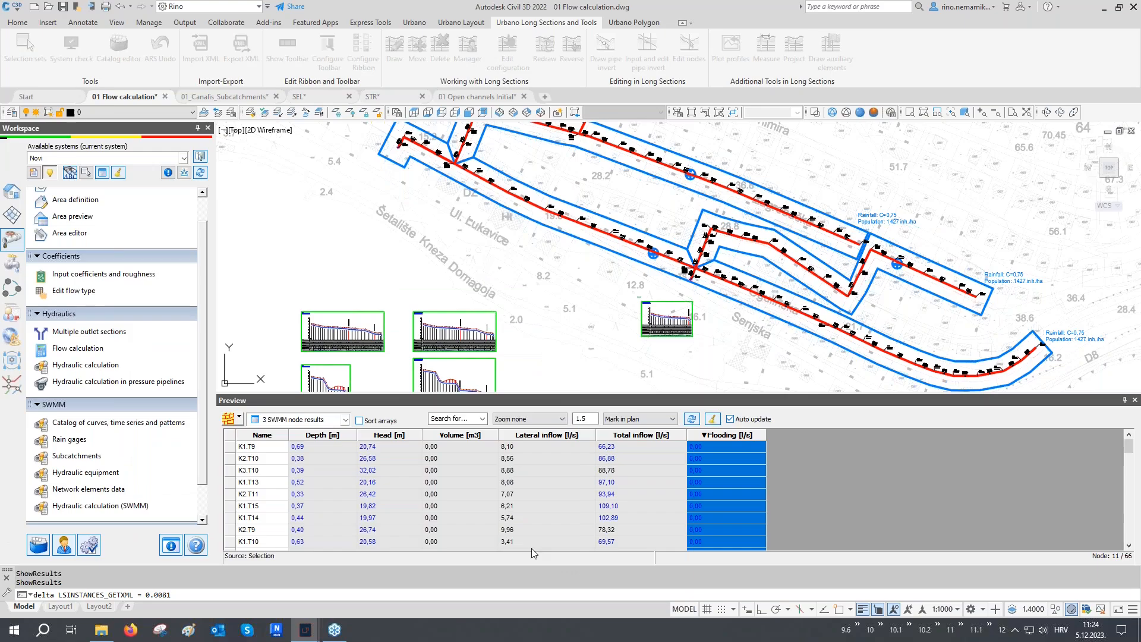
- Examine the flow and velocity labels on the pipes around node K1.T17 in the plan
{"action": "scroll", "coordinate": [678, 274], "scroll_direction": "up", "scroll_amount": 5}
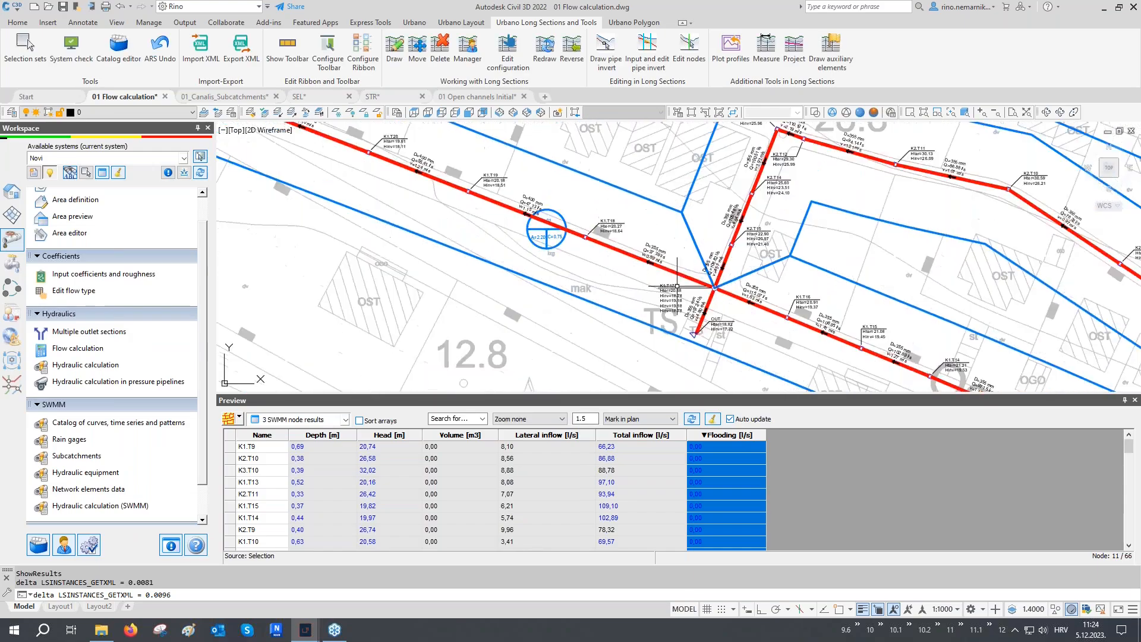
{"action": "scroll", "coordinate": [644, 234], "scroll_direction": "up", "scroll_amount": 3}
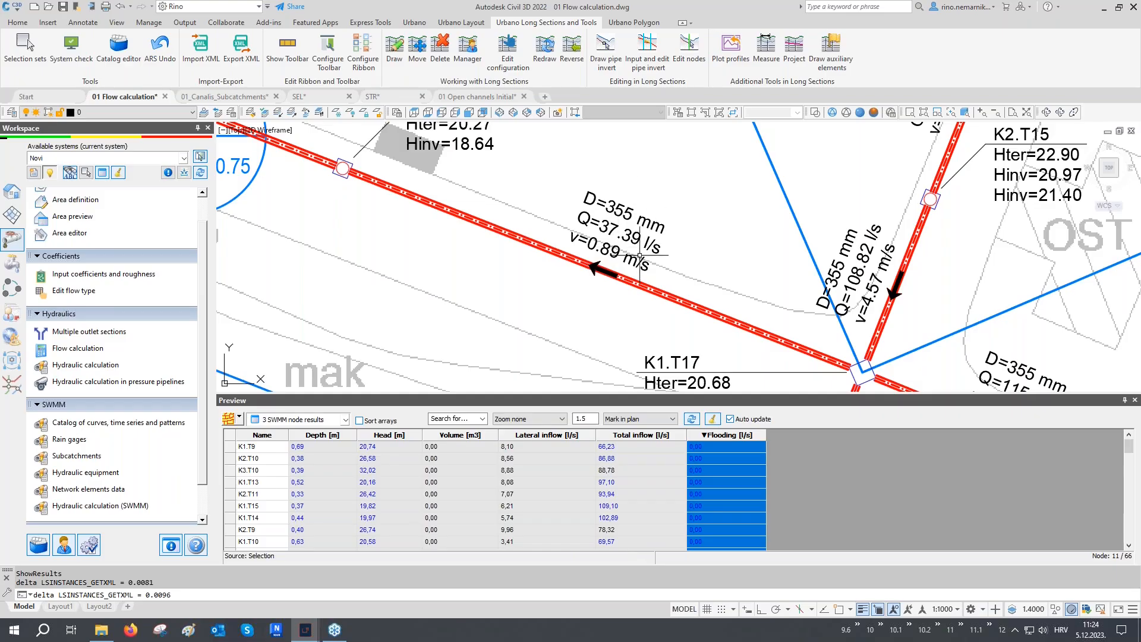
{"action": "middle_click_drag", "start_coordinate": [701, 273], "coordinate": [679, 221]}
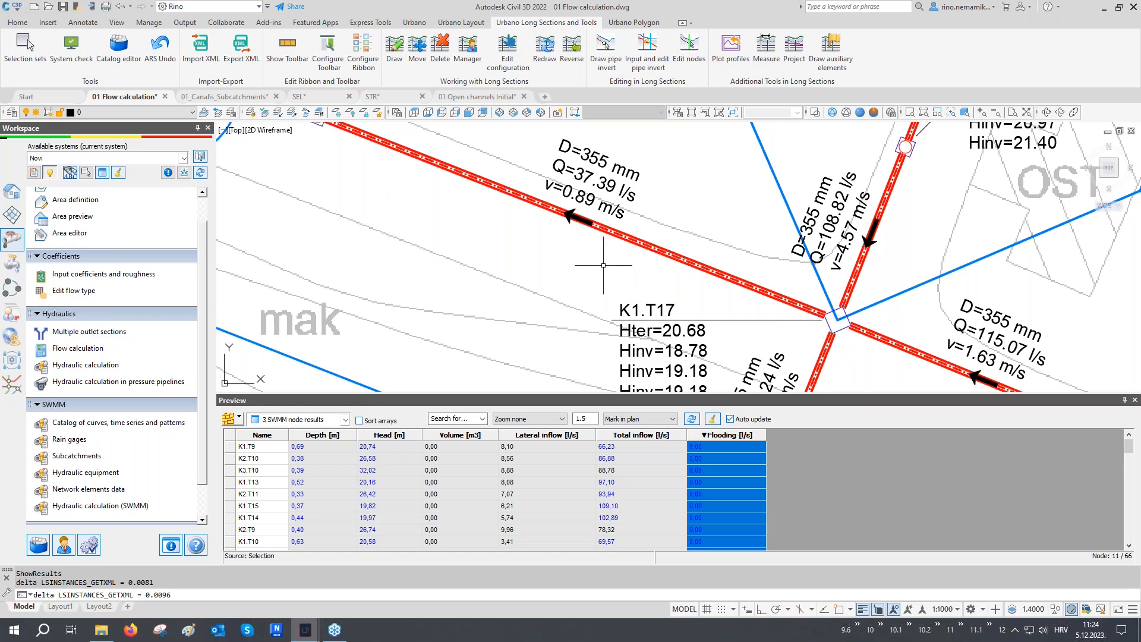
{"action": "scroll", "coordinate": [603, 265], "scroll_direction": "down", "scroll_amount": 8}
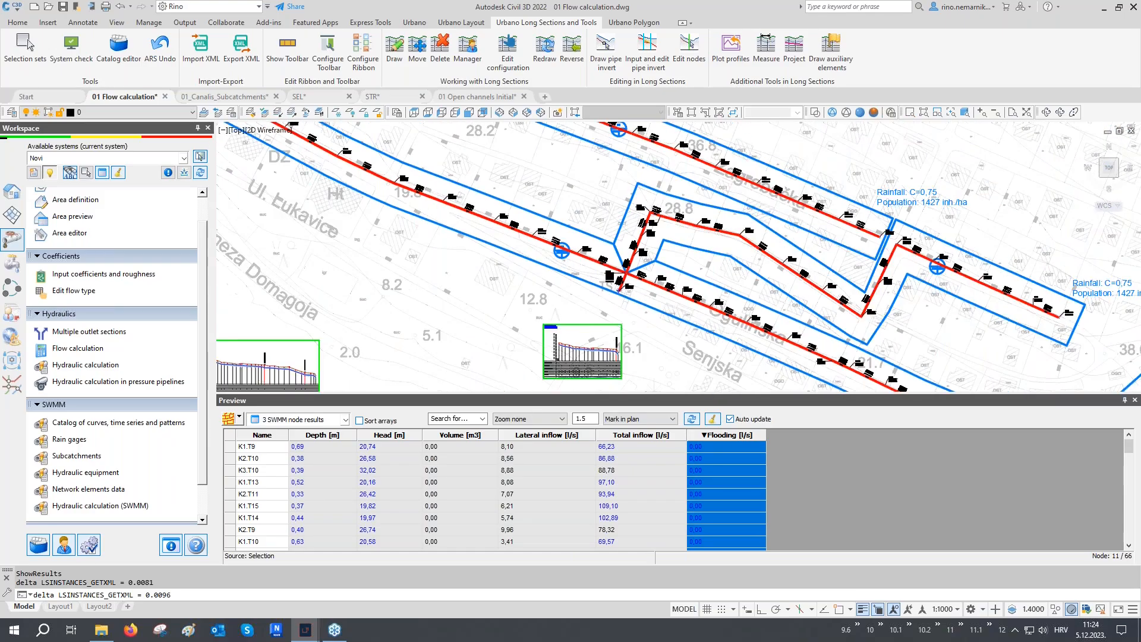
{"action": "middle_click_drag", "start_coordinate": [605, 296], "coordinate": [625, 212]}
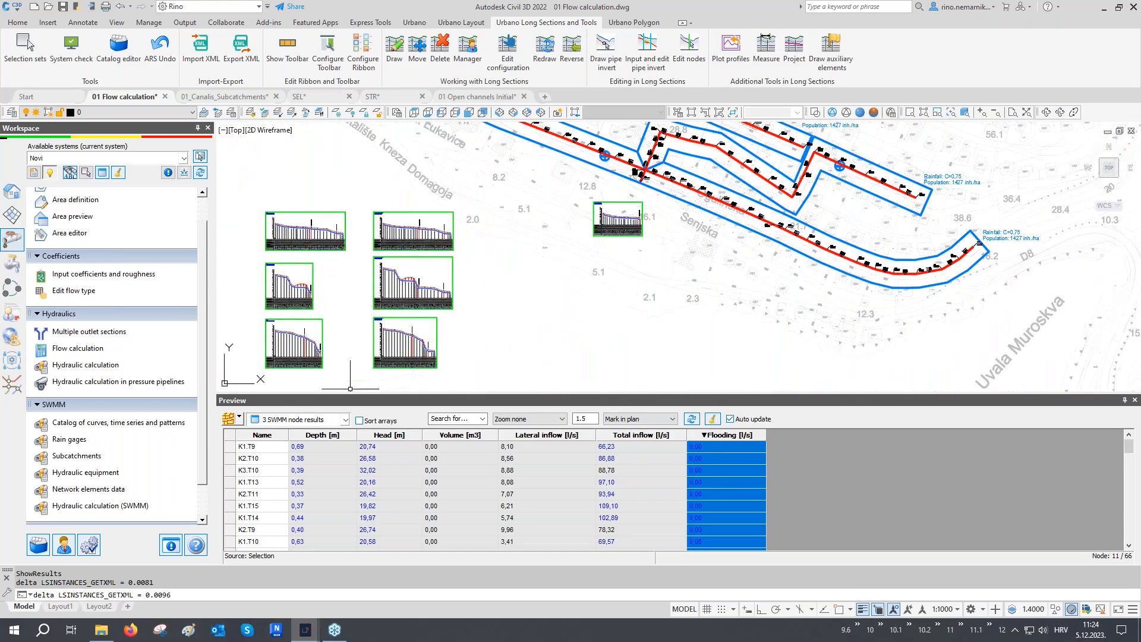
- Show the SWMM section results and locate section S7 in the K1 profile from its capacity value
{"action": "left_click", "coordinate": [300, 422]}
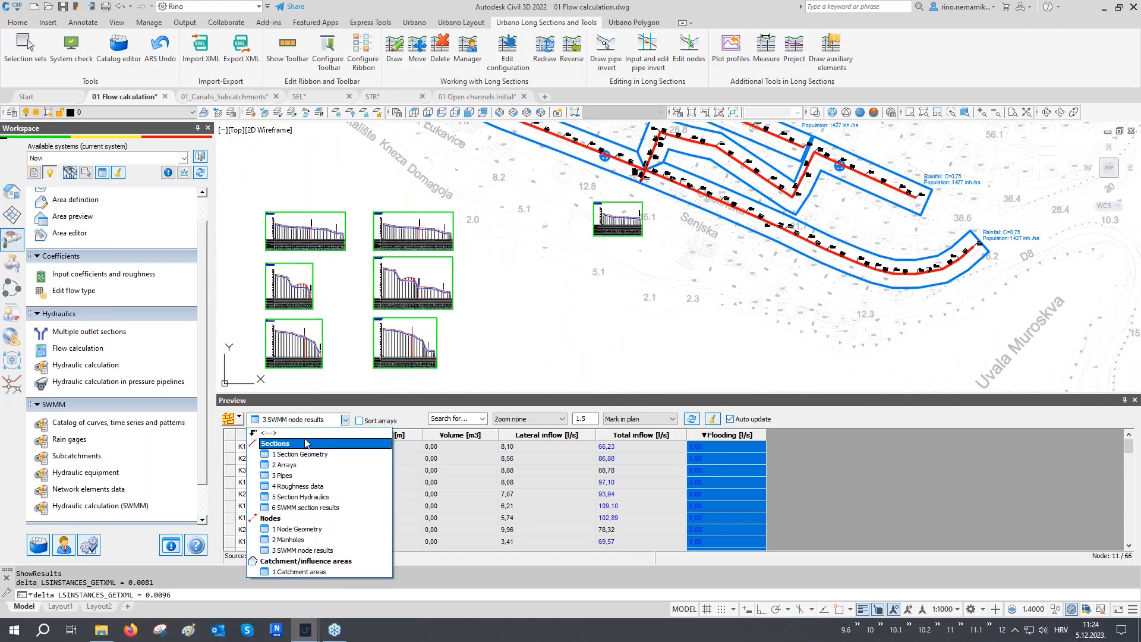
{"action": "left_click", "coordinate": [292, 506]}
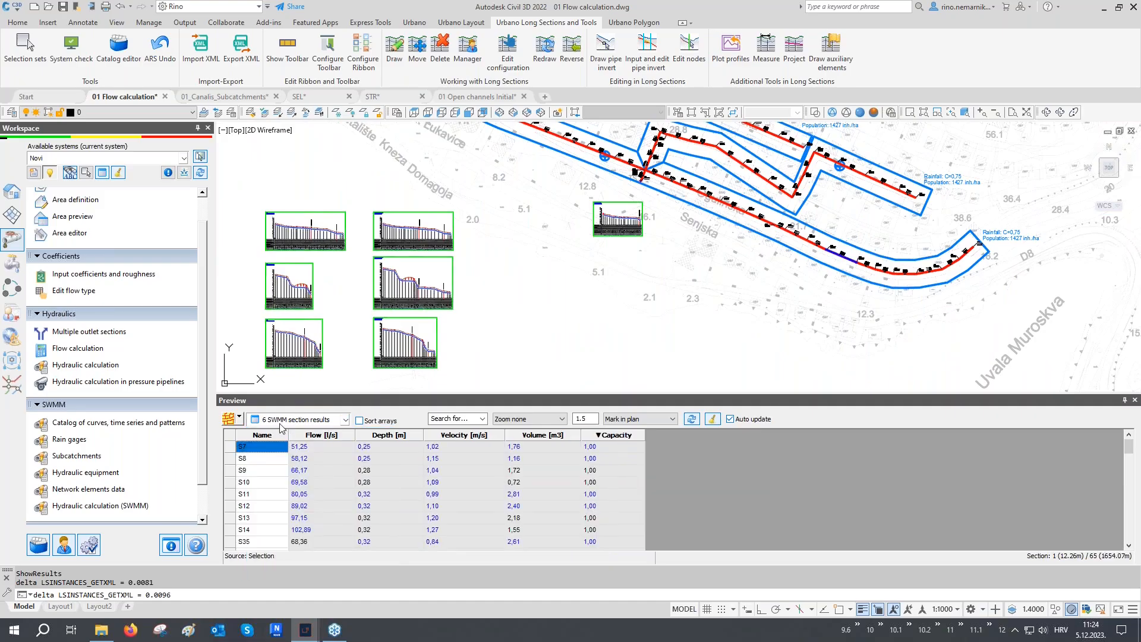
{"action": "left_click", "coordinate": [618, 451]}
{"action": "right_click", "coordinate": [617, 449]}
{"action": "mouse_move", "coordinate": [730, 440]}
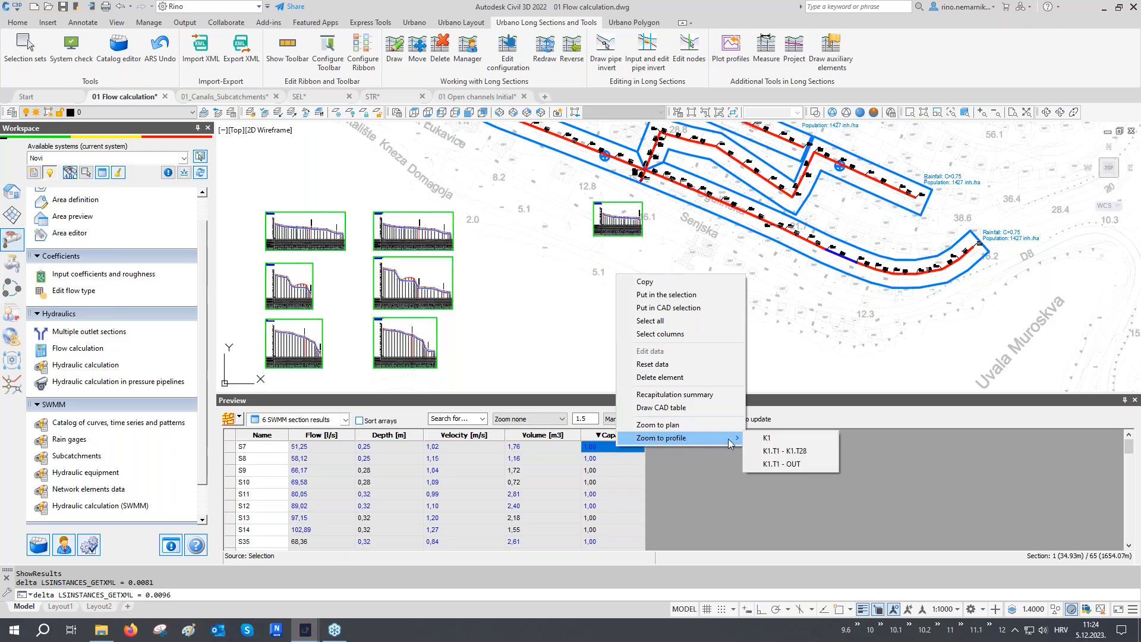
{"action": "left_click", "coordinate": [773, 438]}
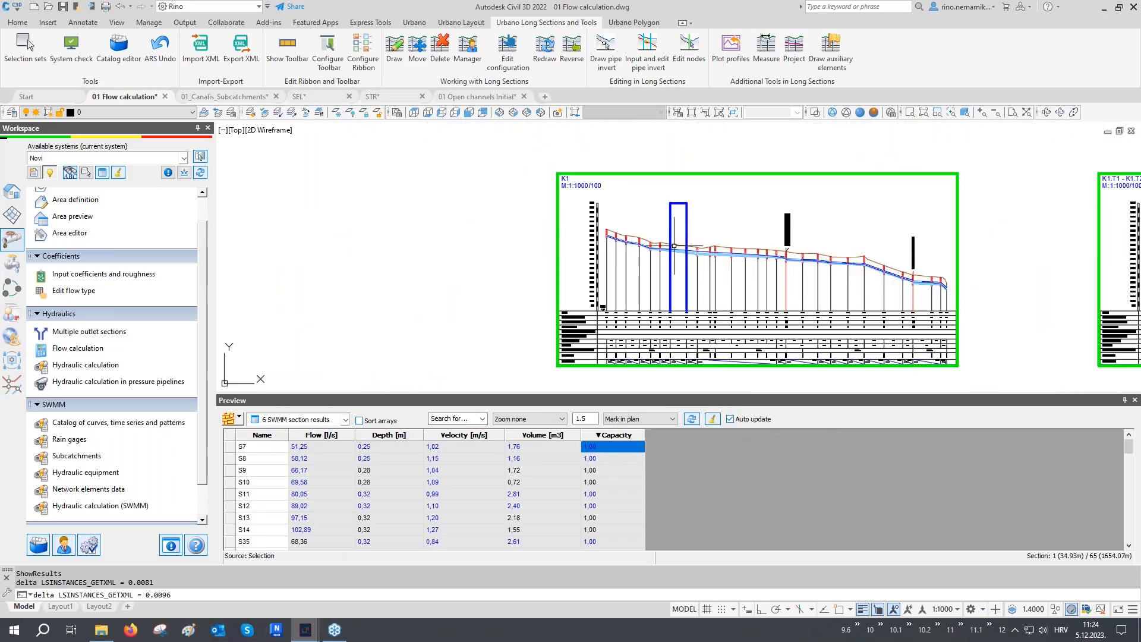
- Regenerate the drawing and examine the water fill levels in the pipes and manholes along the upstream part of the K1 profile
{"action": "scroll", "coordinate": [674, 245], "scroll_direction": "up", "scroll_amount": 8}
{"action": "middle_click_drag", "start_coordinate": [515, 264], "coordinate": [633, 302]}
{"action": "type", "text": "RE"}
{"action": "key", "text": "Return"}
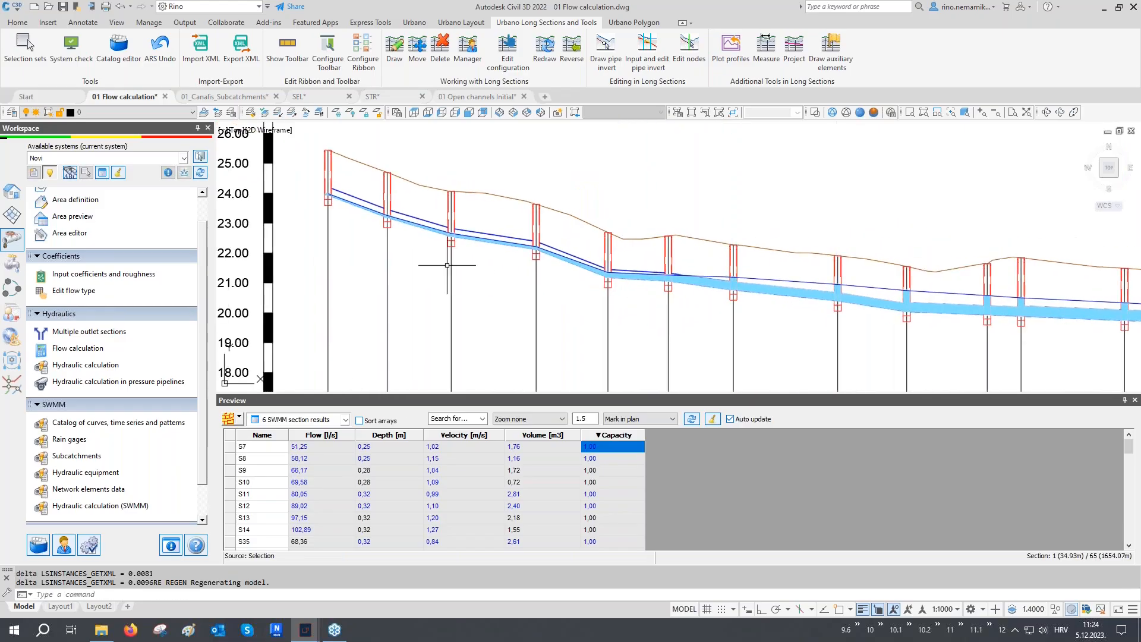
{"action": "scroll", "coordinate": [334, 185], "scroll_direction": "up", "scroll_amount": 4}
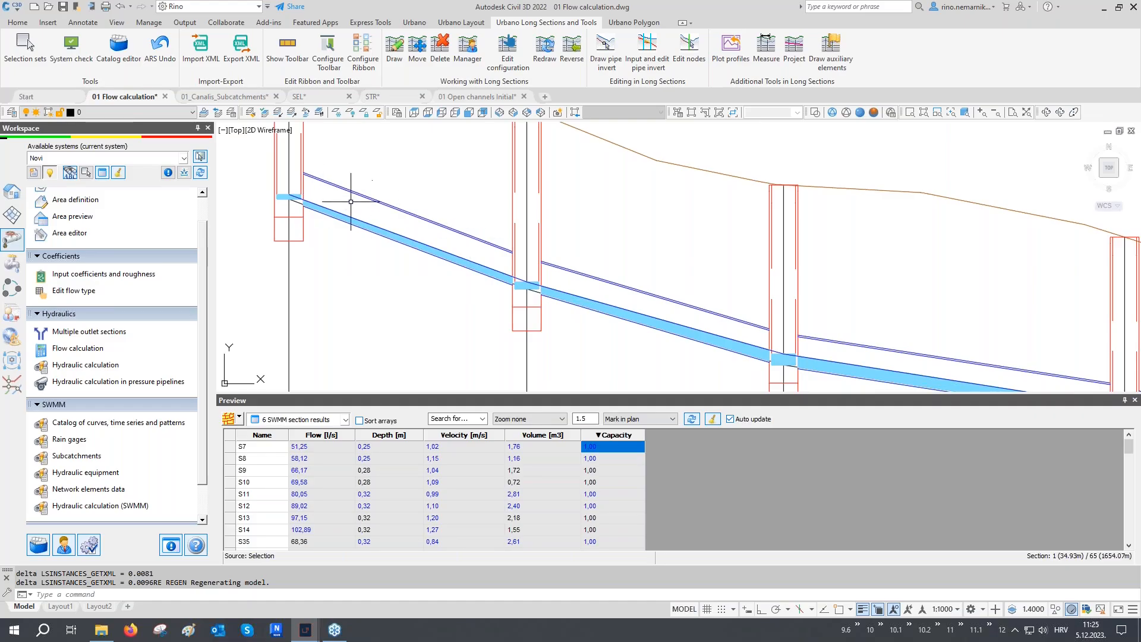
{"action": "scroll", "coordinate": [410, 265], "scroll_direction": "down", "scroll_amount": 2}
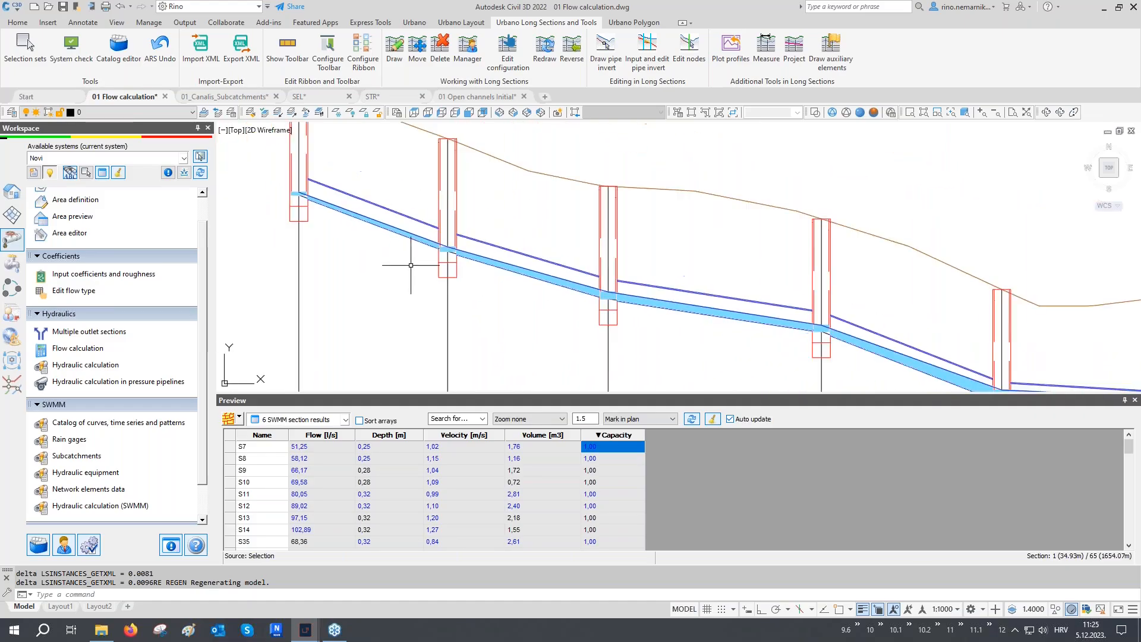
{"action": "scroll", "coordinate": [797, 339], "scroll_direction": "up", "scroll_amount": 3}
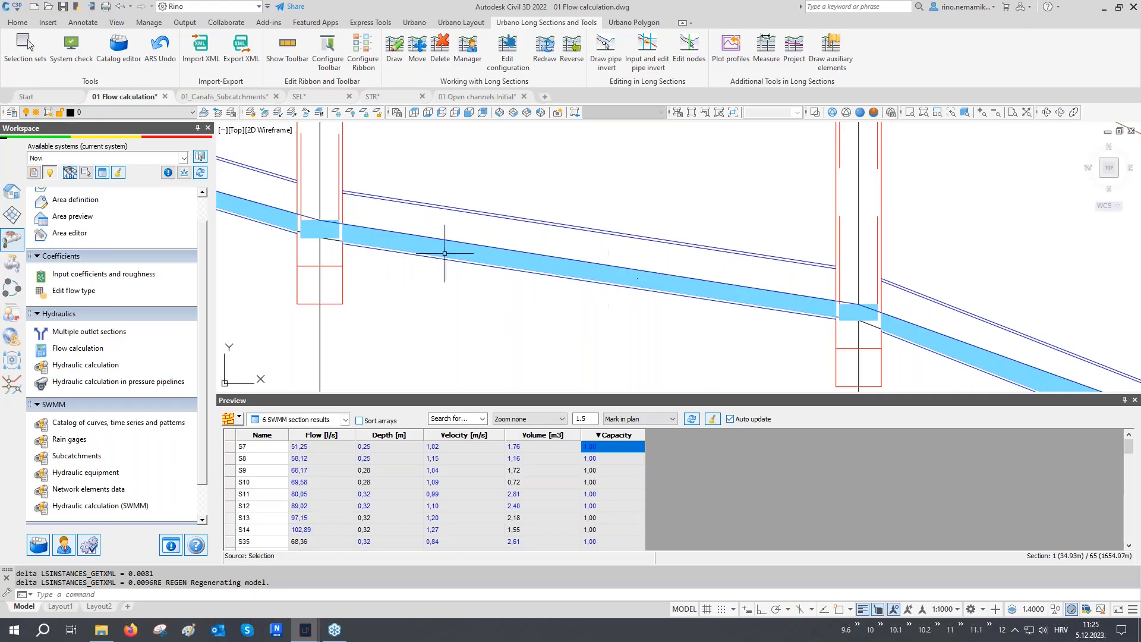
{"action": "scroll", "coordinate": [416, 250], "scroll_direction": "down", "scroll_amount": 4}
{"action": "scroll", "coordinate": [832, 325], "scroll_direction": "up", "scroll_amount": 2}
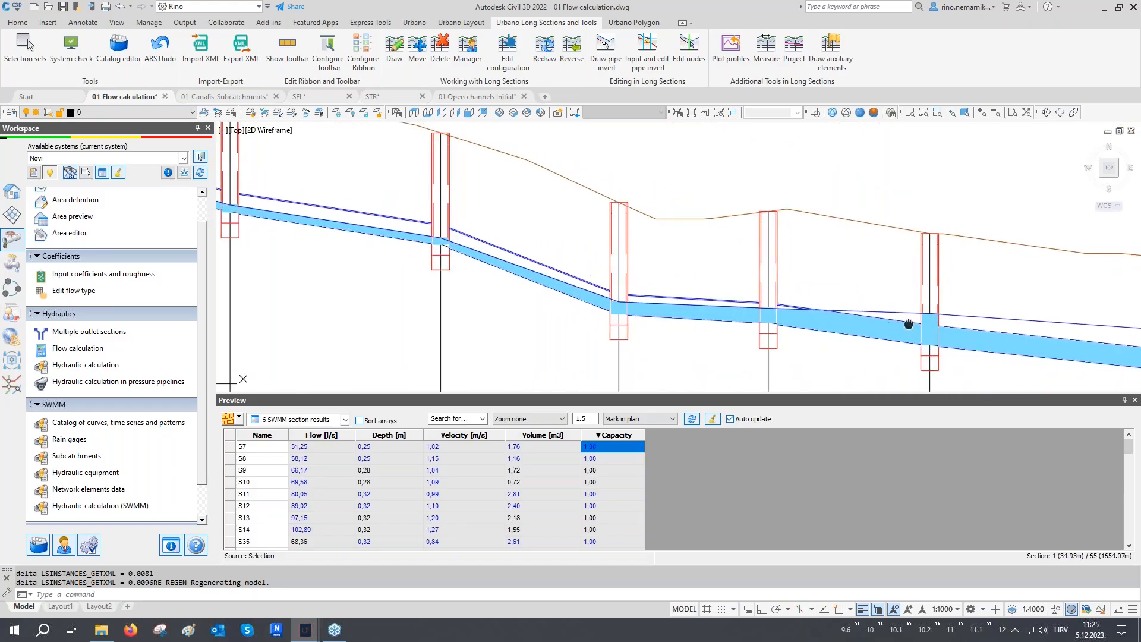
{"action": "scroll", "coordinate": [908, 324], "scroll_direction": "up", "scroll_amount": 1}
- Highlight the hydraulic head line in the K1 profile, follow it downstream and clear the selection
{"action": "left_click", "coordinate": [805, 301]}
{"action": "left_click", "coordinate": [805, 308]}
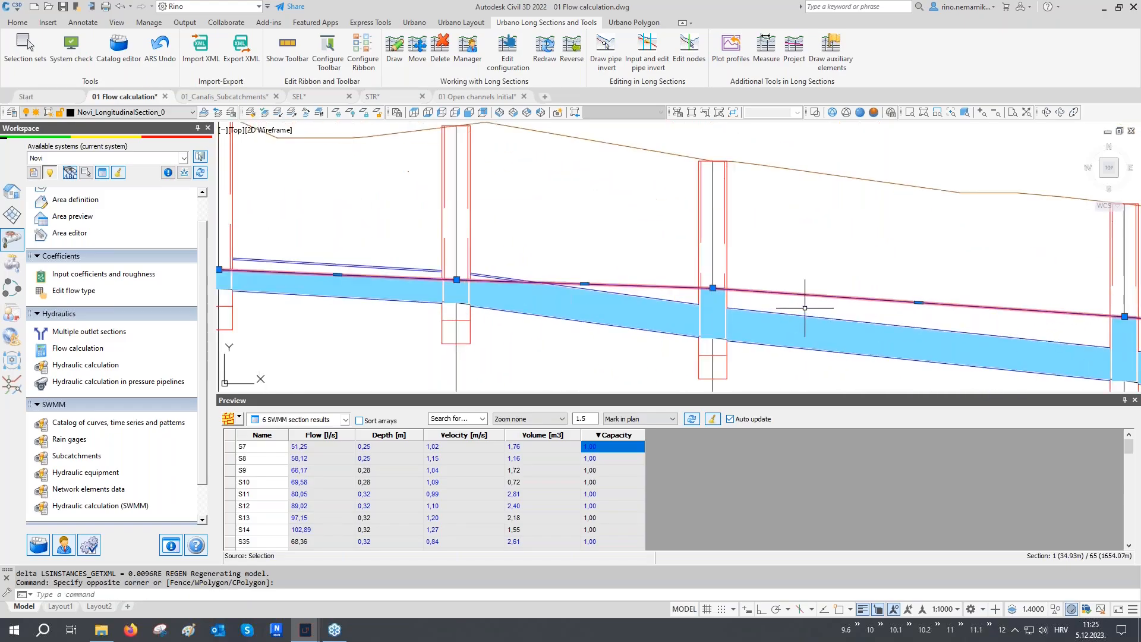
{"action": "middle_click_drag", "start_coordinate": [798, 310], "coordinate": [489, 273]}
{"action": "scroll", "coordinate": [404, 290], "scroll_direction": "down", "scroll_amount": 2}
{"action": "scroll", "coordinate": [721, 285], "scroll_direction": "down", "scroll_amount": 1}
{"action": "scroll", "coordinate": [465, 273], "scroll_direction": "down", "scroll_amount": 1}
{"action": "scroll", "coordinate": [737, 292], "scroll_direction": "down", "scroll_amount": 1}
{"action": "scroll", "coordinate": [912, 302], "scroll_direction": "up", "scroll_amount": 2}
{"action": "key", "text": "Escape"}
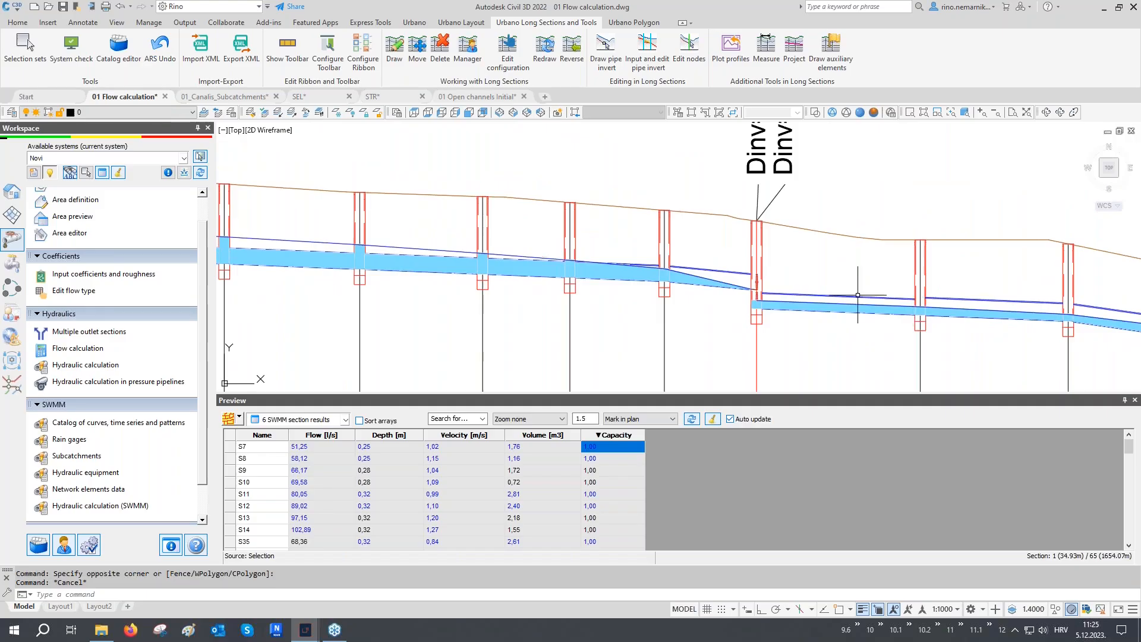
- Switch the preview table to the SWMM node results and sort them by flooding
{"action": "left_click", "coordinate": [345, 420]}
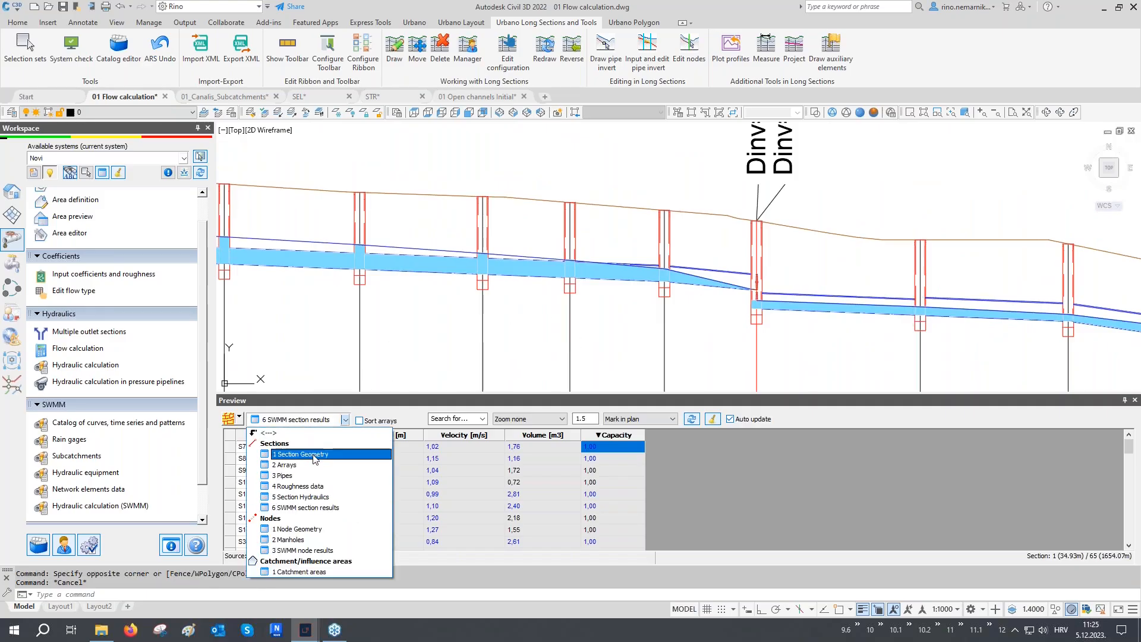
{"action": "left_click", "coordinate": [306, 550]}
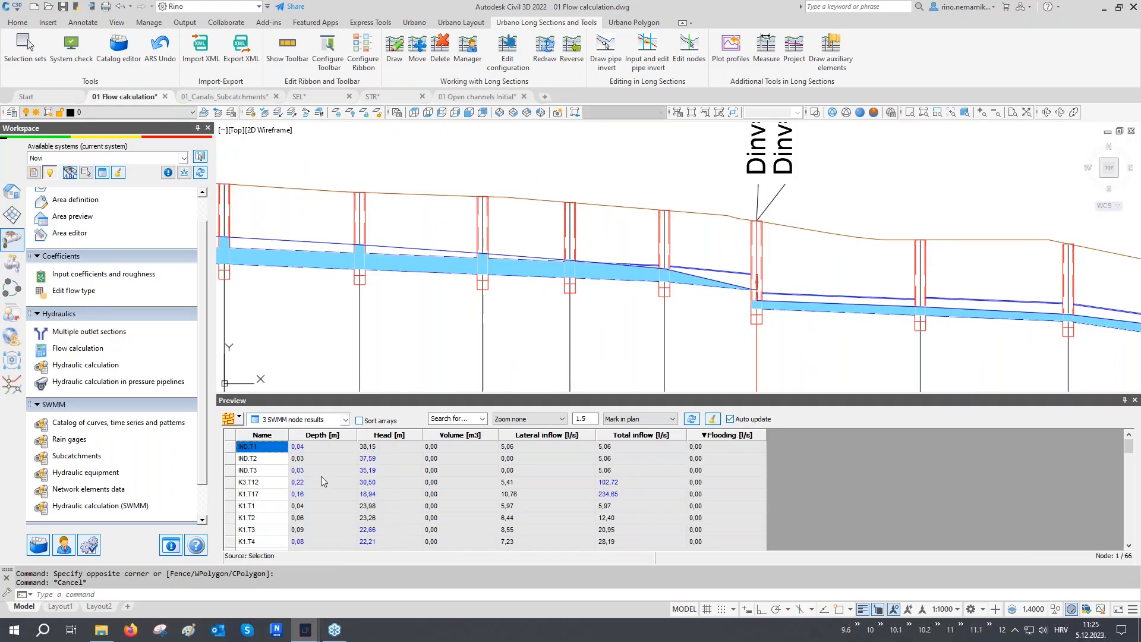
{"action": "left_click", "coordinate": [741, 437]}
- Examine the water fill level towards the outfall of the K1 profile and close the results preview
{"action": "scroll", "coordinate": [711, 348], "scroll_direction": "down", "scroll_amount": 2}
{"action": "scroll", "coordinate": [445, 310], "scroll_direction": "down", "scroll_amount": 2}
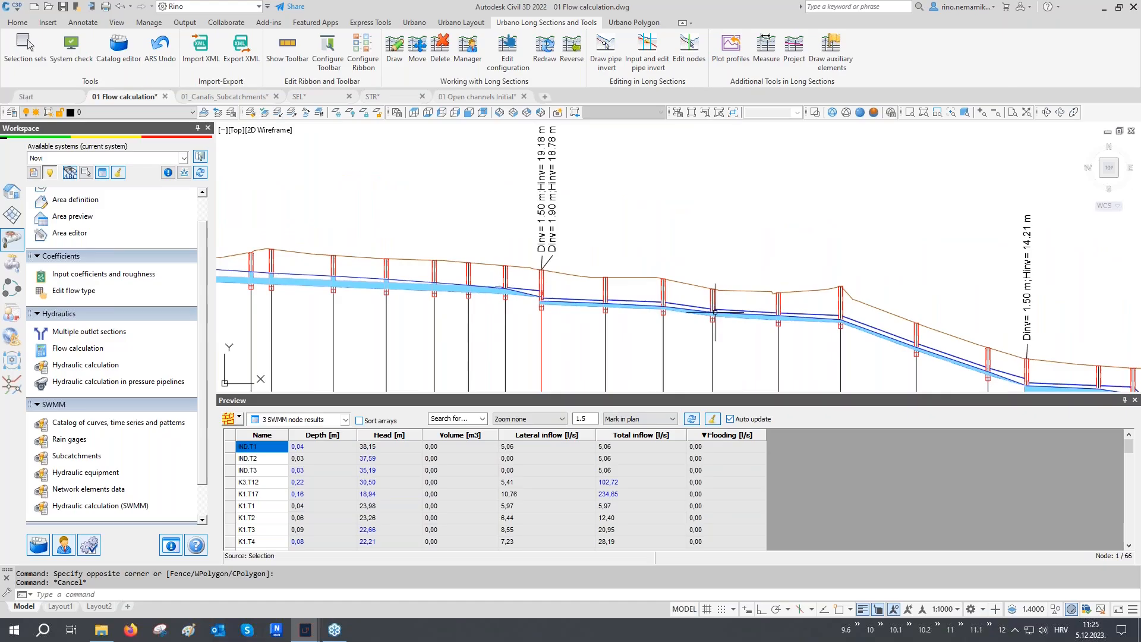
{"action": "middle_click_drag", "start_coordinate": [715, 312], "coordinate": [538, 268]}
{"action": "middle_click_drag", "start_coordinate": [750, 322], "coordinate": [601, 291]}
{"action": "scroll", "coordinate": [848, 332], "scroll_direction": "up", "scroll_amount": 2}
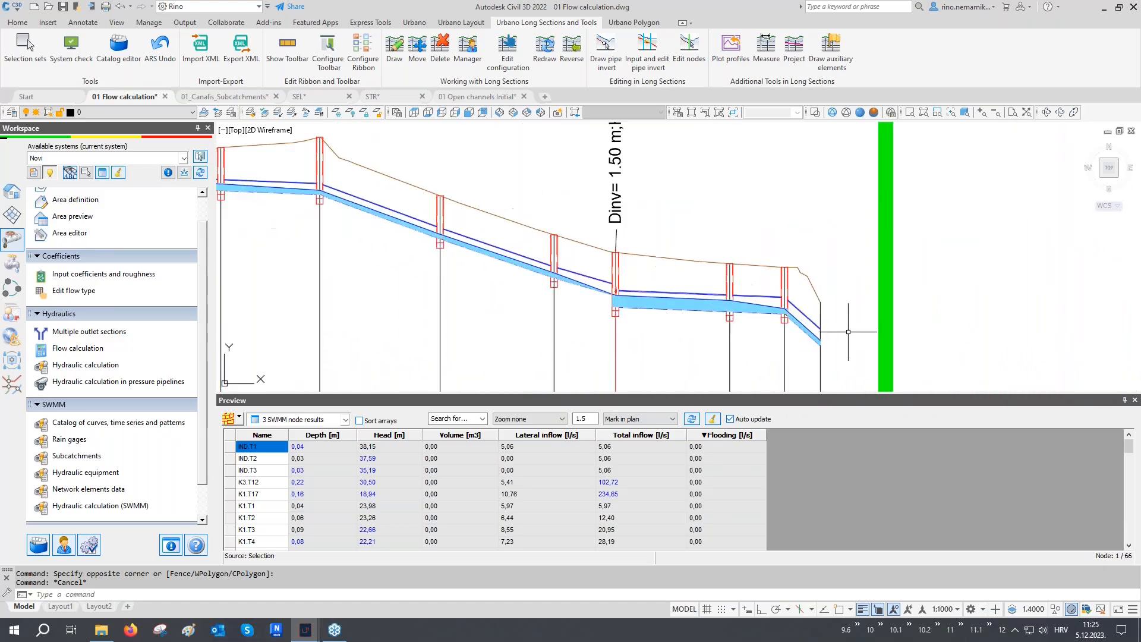
{"action": "scroll", "coordinate": [848, 332], "scroll_direction": "up", "scroll_amount": 2}
{"action": "key", "text": "Escape"}
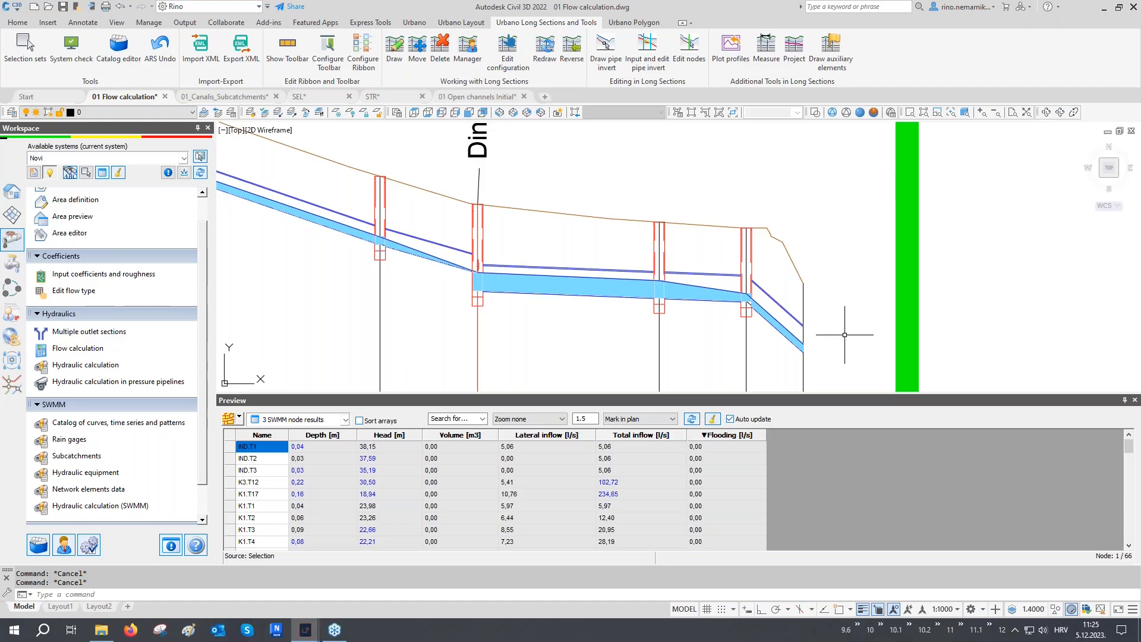
{"action": "left_click", "coordinate": [1134, 399]}
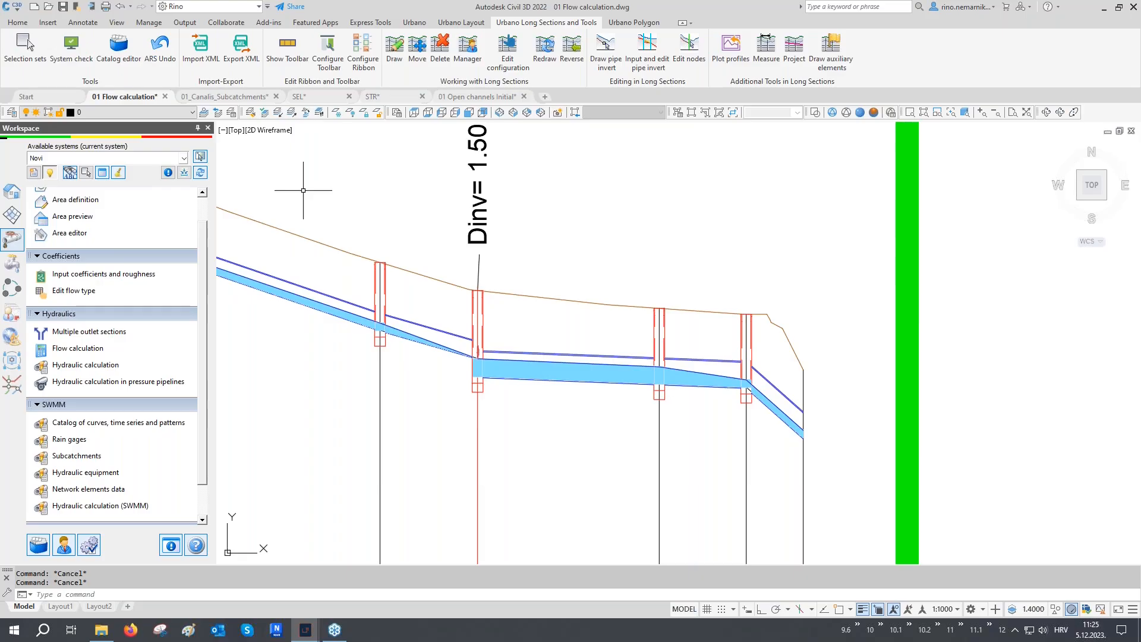
- Switch to the 01_Canalis_Subcatchments drawing and examine the Storm network's pipes and subcatchments around nodes 1a to 6a
{"action": "left_click", "coordinate": [208, 97]}
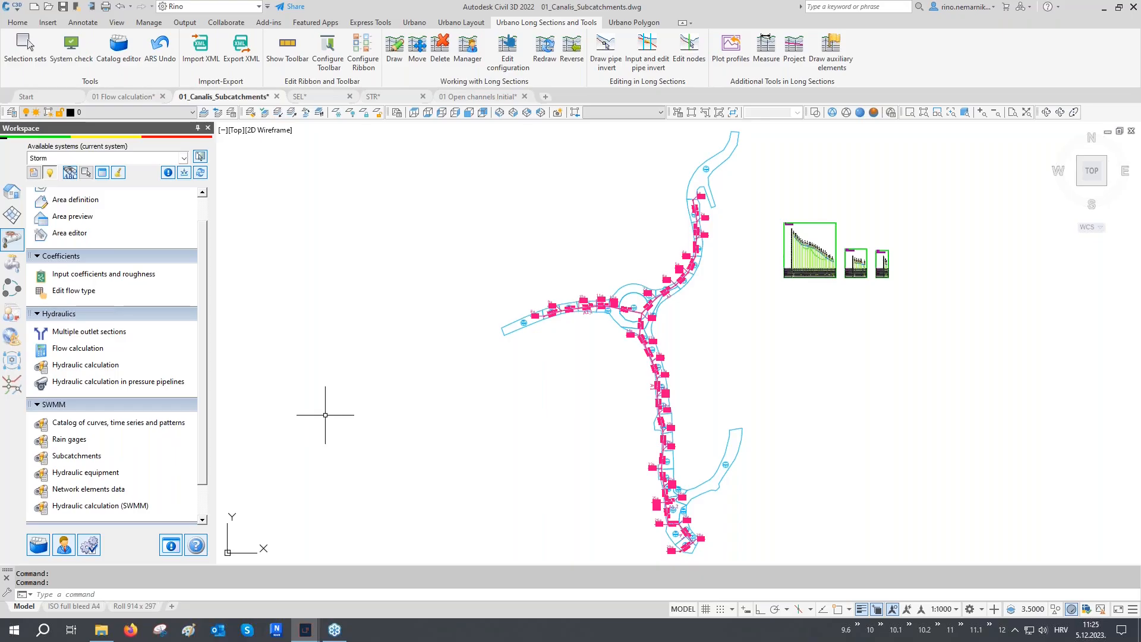
{"action": "key", "text": "Escape"}
{"action": "key", "text": "Escape"}
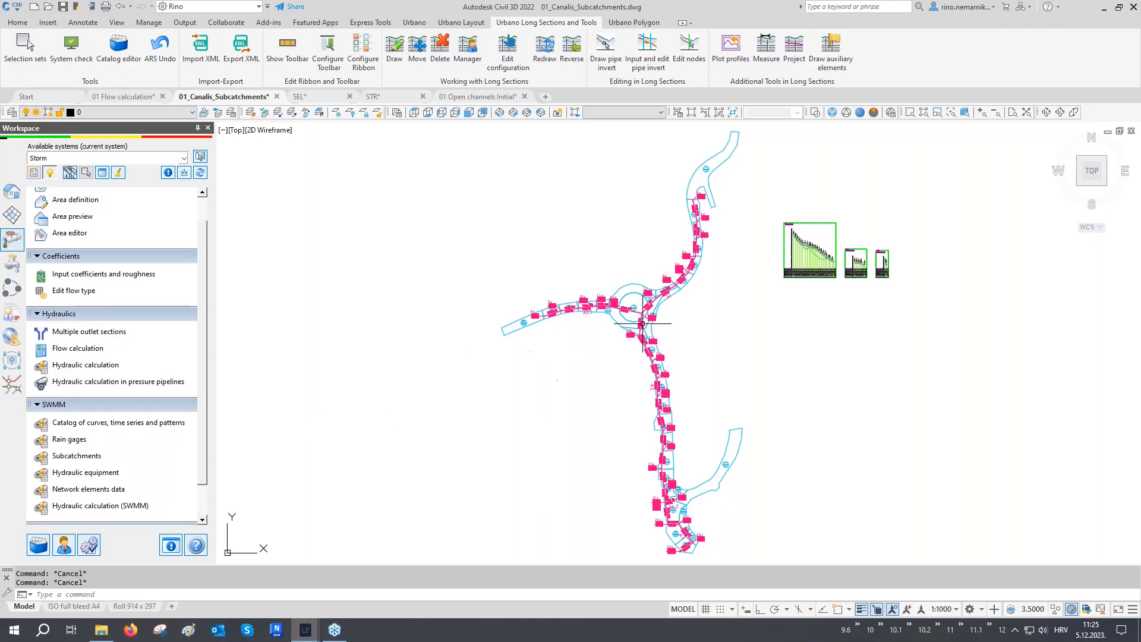
{"action": "middle_click_drag", "start_coordinate": [708, 293], "coordinate": [693, 341]}
{"action": "scroll", "coordinate": [687, 271], "scroll_direction": "up", "scroll_amount": 8}
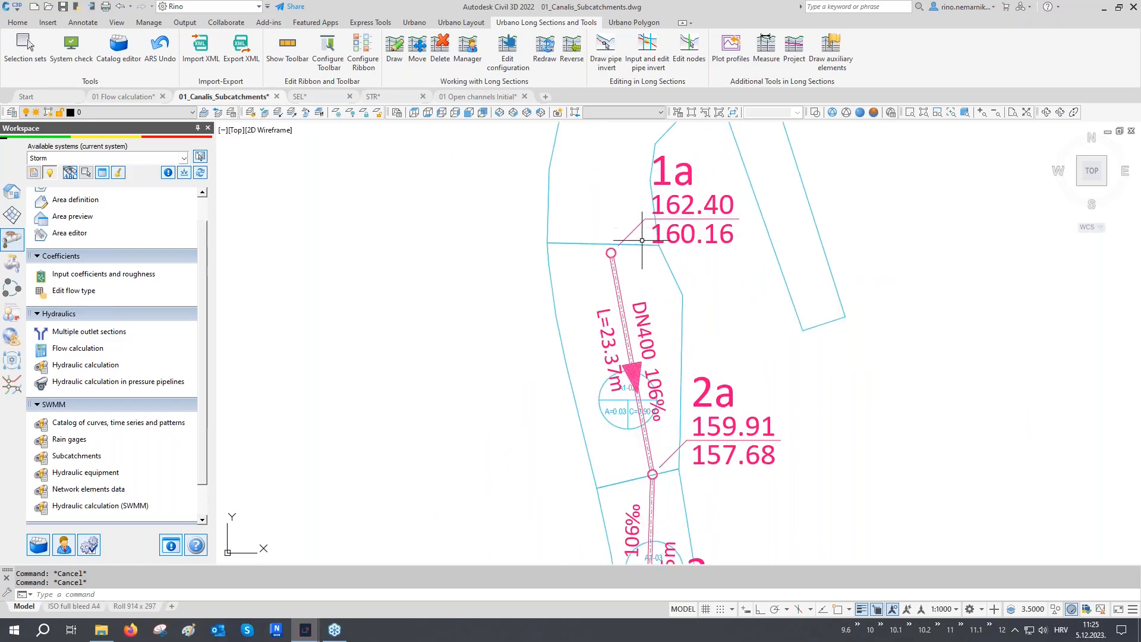
{"action": "scroll", "coordinate": [646, 281], "scroll_direction": "up", "scroll_amount": 2}
{"action": "middle_click_drag", "start_coordinate": [651, 336], "coordinate": [640, 259]}
{"action": "mouse_move", "coordinate": [671, 395]}
{"action": "middle_mouse_down"}
{"action": "mouse_move", "coordinate": [673, 173]}
{"action": "mouse_move", "coordinate": [651, 213]}
{"action": "middle_mouse_up"}
{"action": "scroll", "coordinate": [686, 297], "scroll_direction": "down", "scroll_amount": 6}
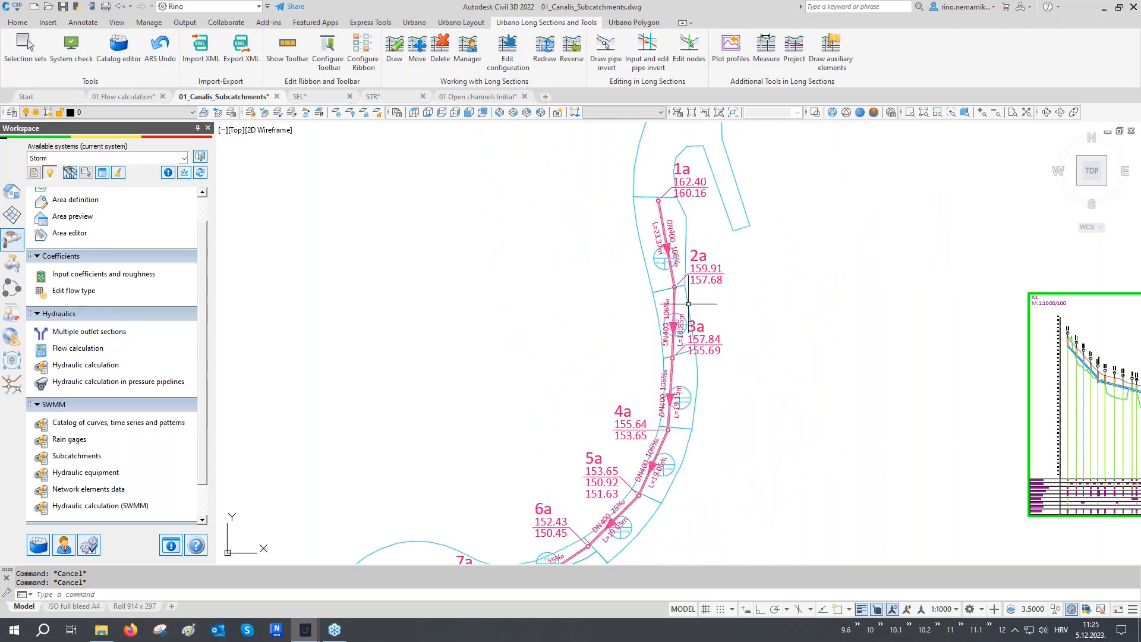
- Examine the subcatchment labels around nodes 11a to 13a, the long section's manhole table and profile, and the network down to node 29a
{"action": "middle_click_drag", "start_coordinate": [698, 378], "coordinate": [787, 275]}
{"action": "scroll", "coordinate": [564, 434], "scroll_direction": "up", "scroll_amount": 7}
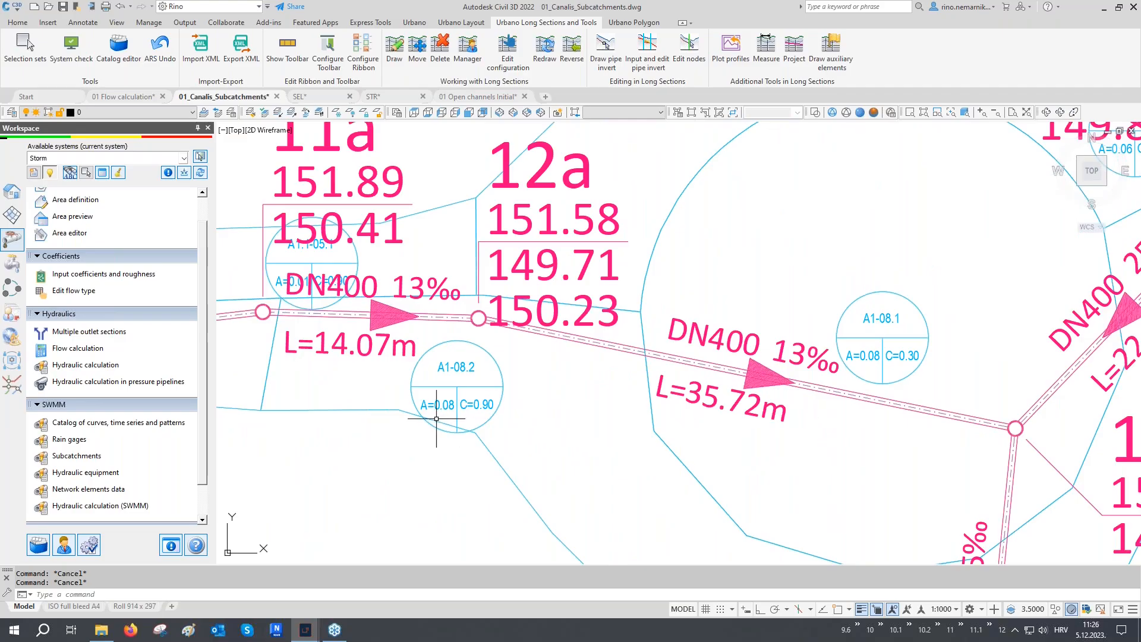
{"action": "scroll", "coordinate": [458, 416], "scroll_direction": "down", "scroll_amount": 8}
{"action": "scroll", "coordinate": [620, 390], "scroll_direction": "up", "scroll_amount": 10}
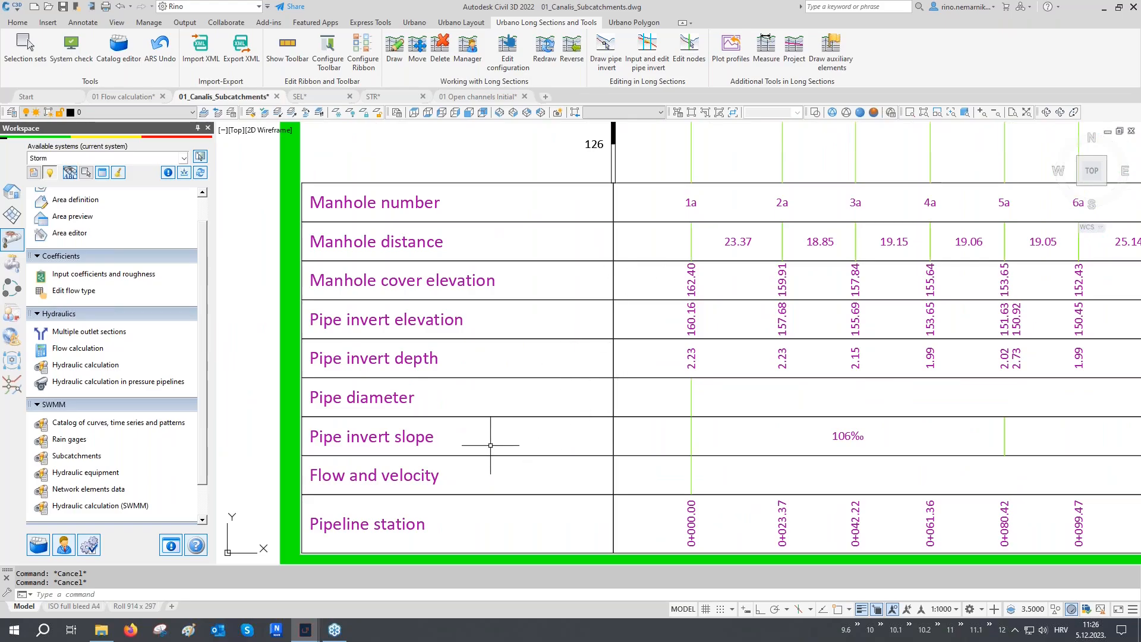
{"action": "scroll", "coordinate": [491, 445], "scroll_direction": "down", "scroll_amount": 5}
{"action": "middle_click_drag", "start_coordinate": [594, 216], "coordinate": [580, 231]}
{"action": "scroll", "coordinate": [553, 208], "scroll_direction": "up", "scroll_amount": 6}
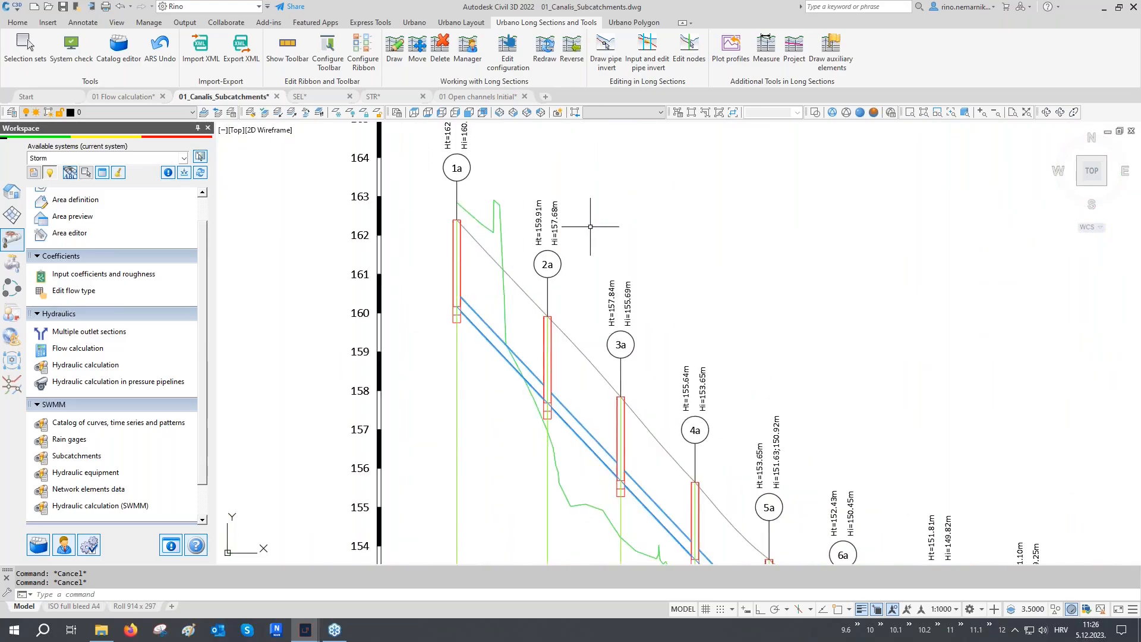
{"action": "scroll", "coordinate": [590, 227], "scroll_direction": "down", "scroll_amount": 8}
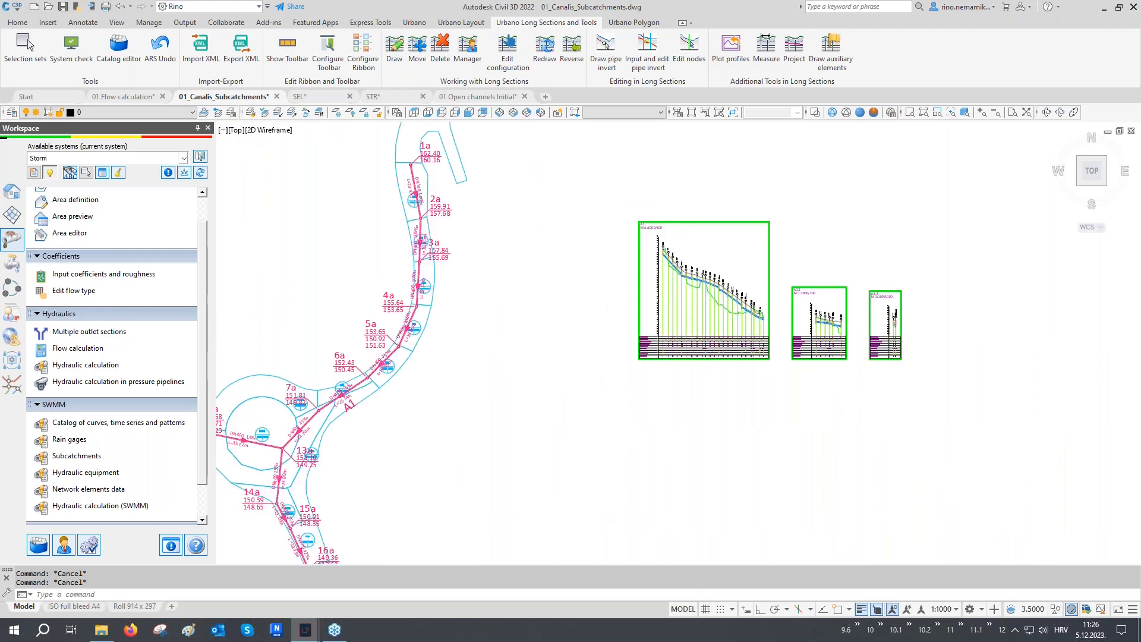
{"action": "scroll", "coordinate": [624, 241], "scroll_direction": "down", "scroll_amount": 2}
{"action": "middle_click_drag", "start_coordinate": [546, 330], "coordinate": [683, 204]}
{"action": "middle_click_drag", "start_coordinate": [637, 343], "coordinate": [685, 218]}
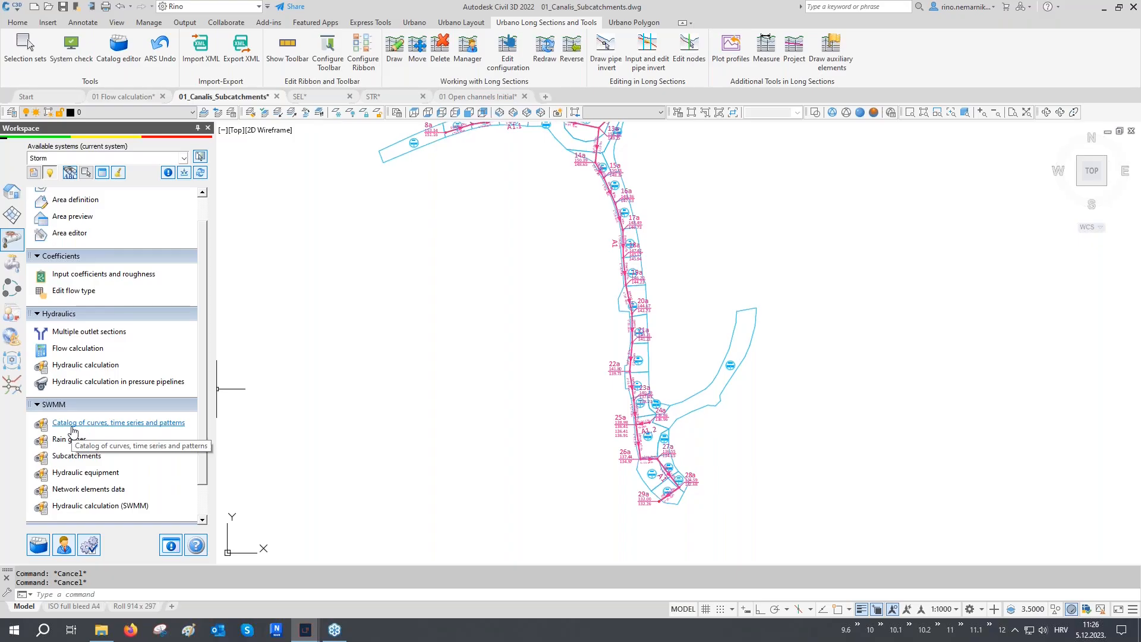
- Open the catalog of curves, time series and patterns and display the data of the RP=5 years time series in the Matulji catalog
{"action": "left_click", "coordinate": [72, 425]}
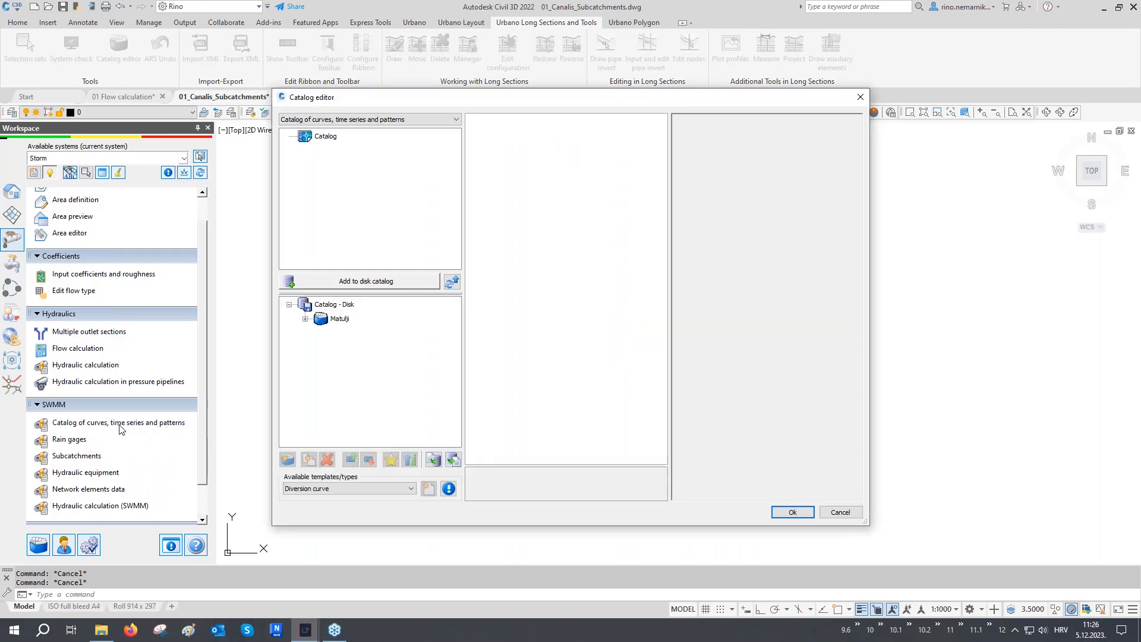
{"action": "left_click", "coordinate": [309, 489]}
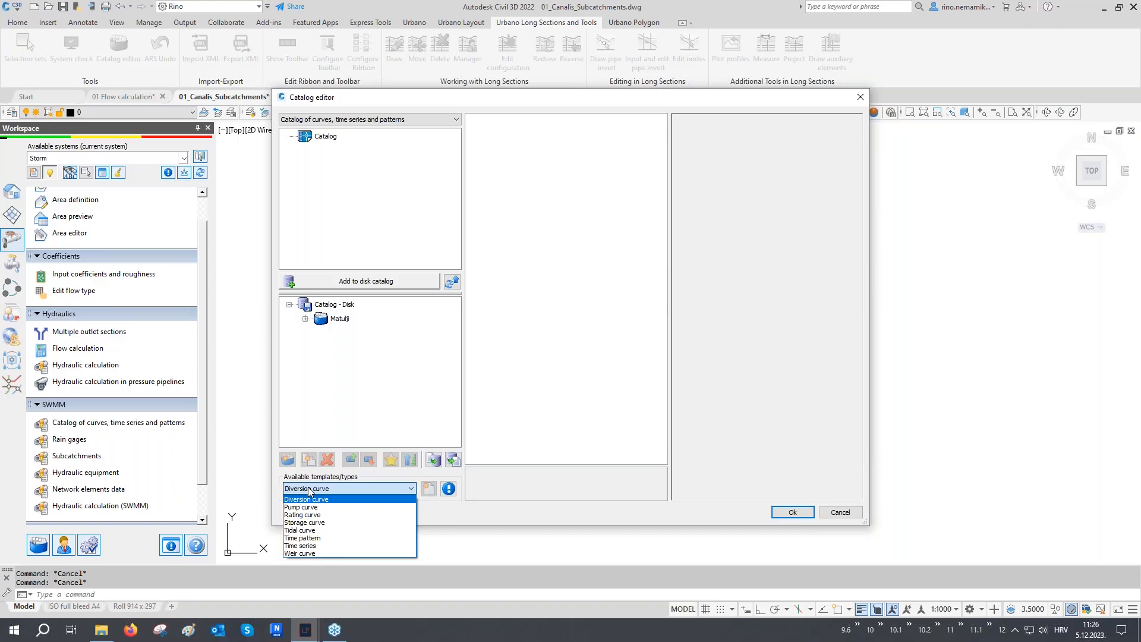
{"action": "left_click", "coordinate": [320, 407]}
{"action": "left_click", "coordinate": [305, 320]}
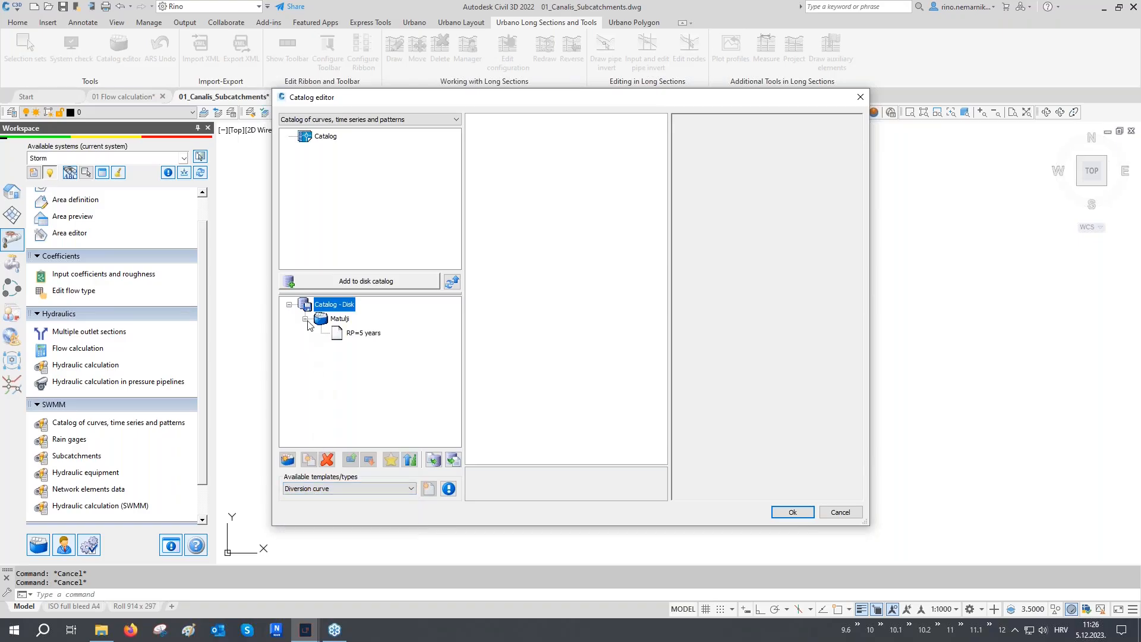
{"action": "left_click", "coordinate": [354, 333]}
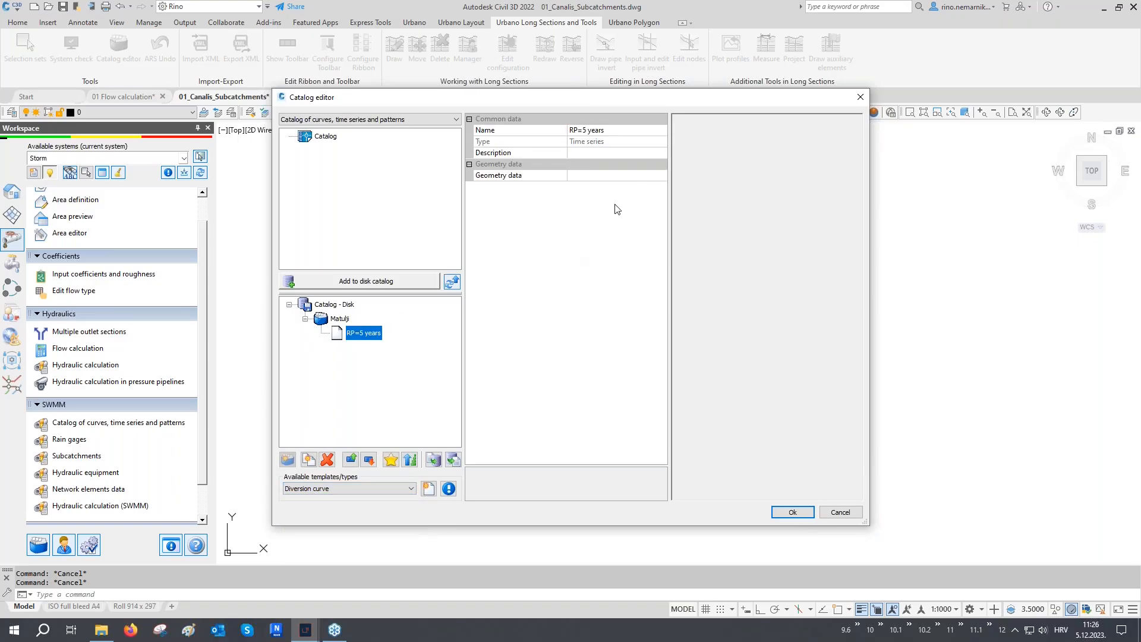
{"action": "left_click", "coordinate": [655, 178]}
{"action": "left_click", "coordinate": [661, 176]}
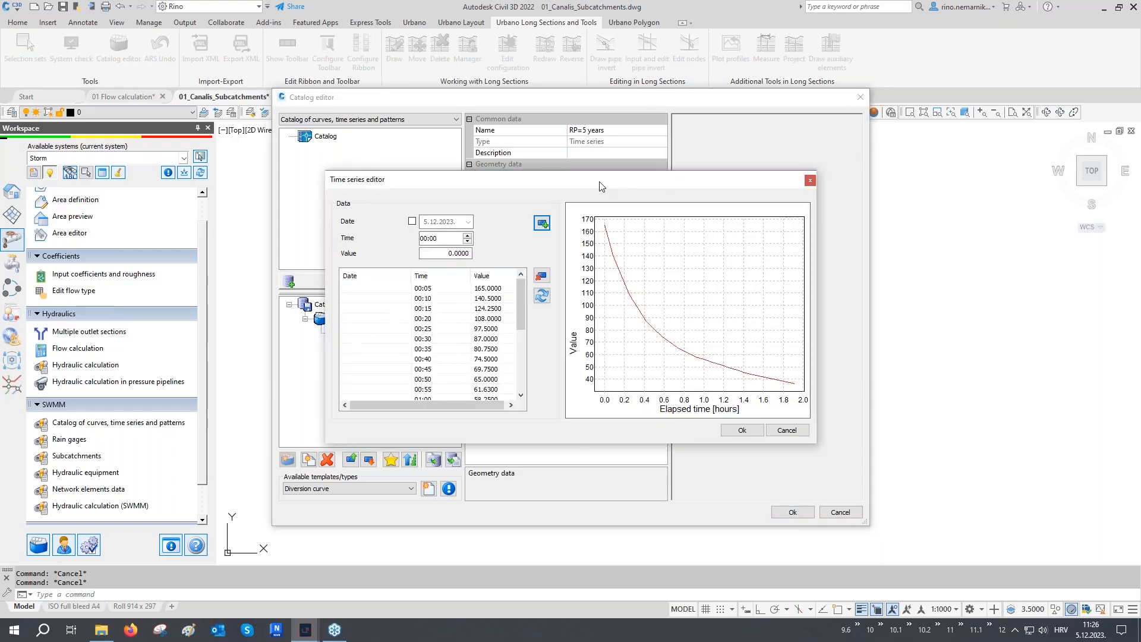
{"action": "left_click_drag", "start_coordinate": [600, 180], "coordinate": [681, 221]}
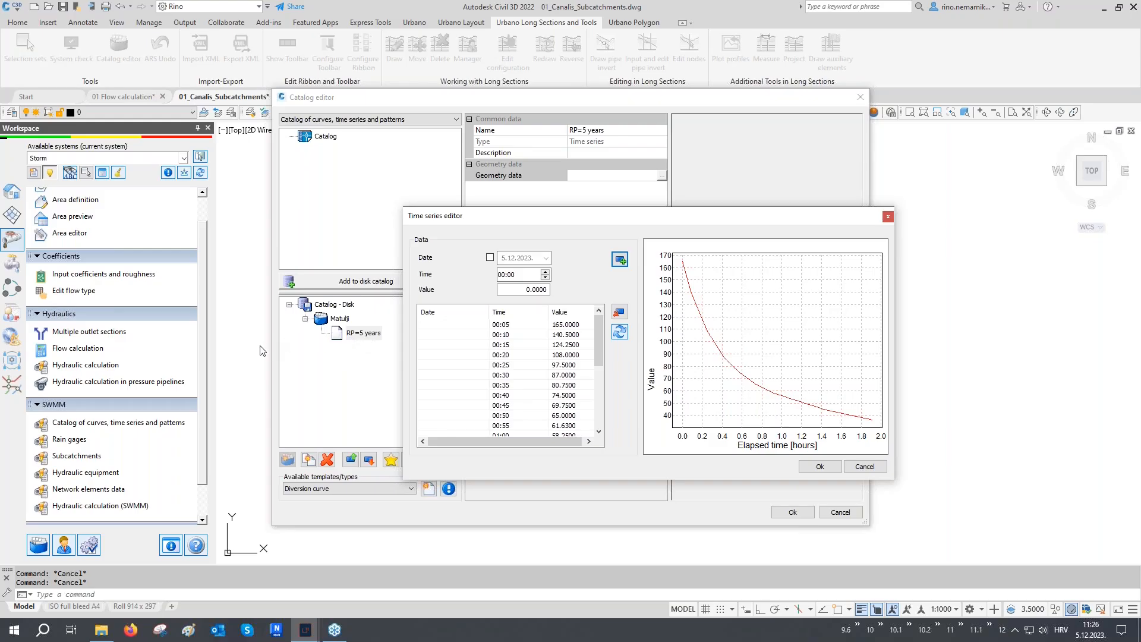
- Review the time and value rows from 00:05 to 00:20 in the time series and close the editor and catalog
{"action": "left_click", "coordinate": [507, 326]}
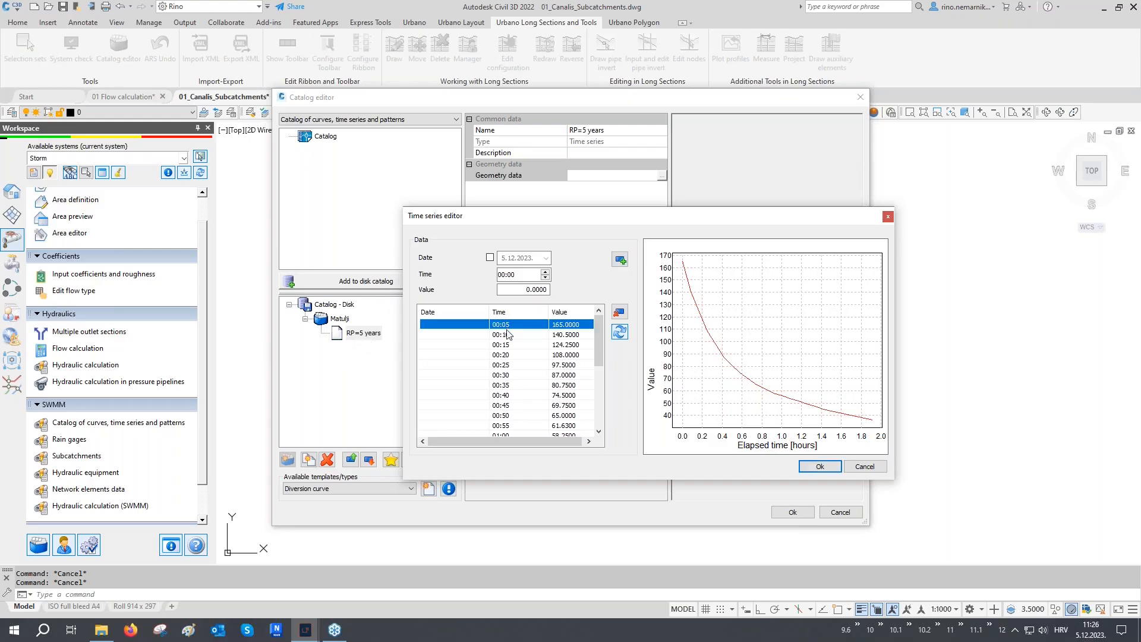
{"action": "left_click", "coordinate": [505, 336]}
{"action": "left_click", "coordinate": [504, 344]}
{"action": "left_click", "coordinate": [503, 355]}
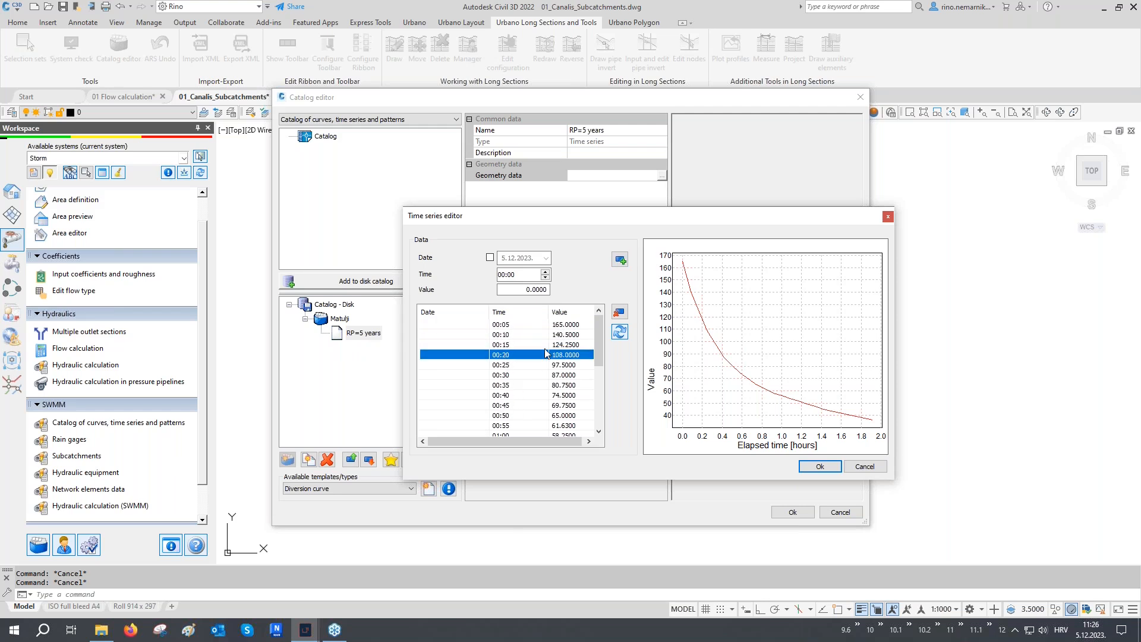
{"action": "left_click", "coordinate": [559, 326]}
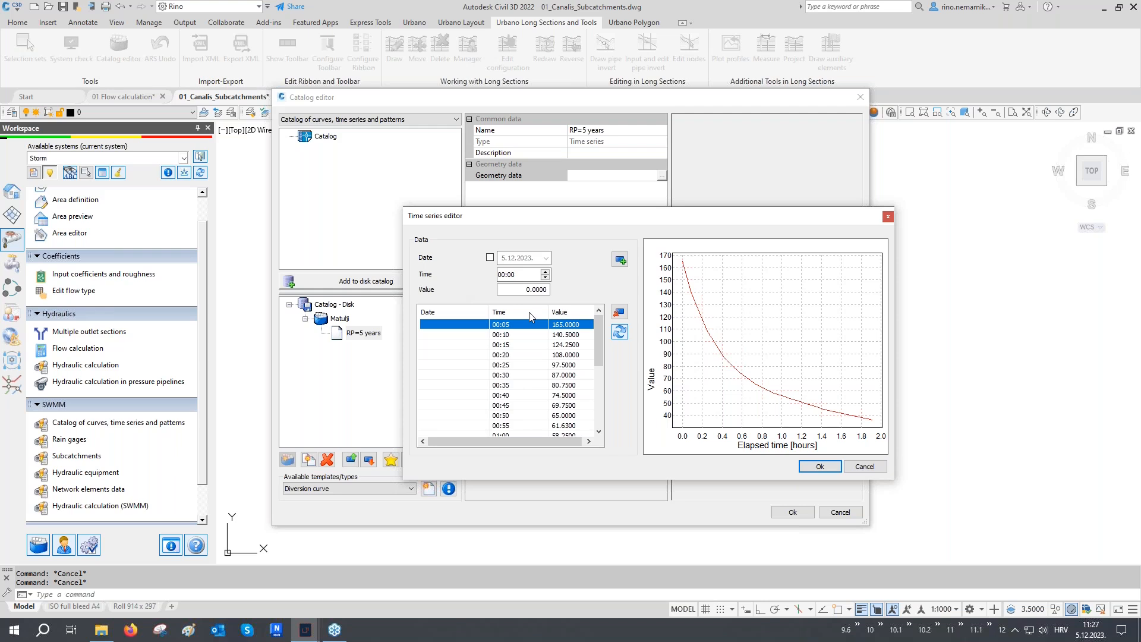
{"action": "left_click", "coordinate": [810, 466]}
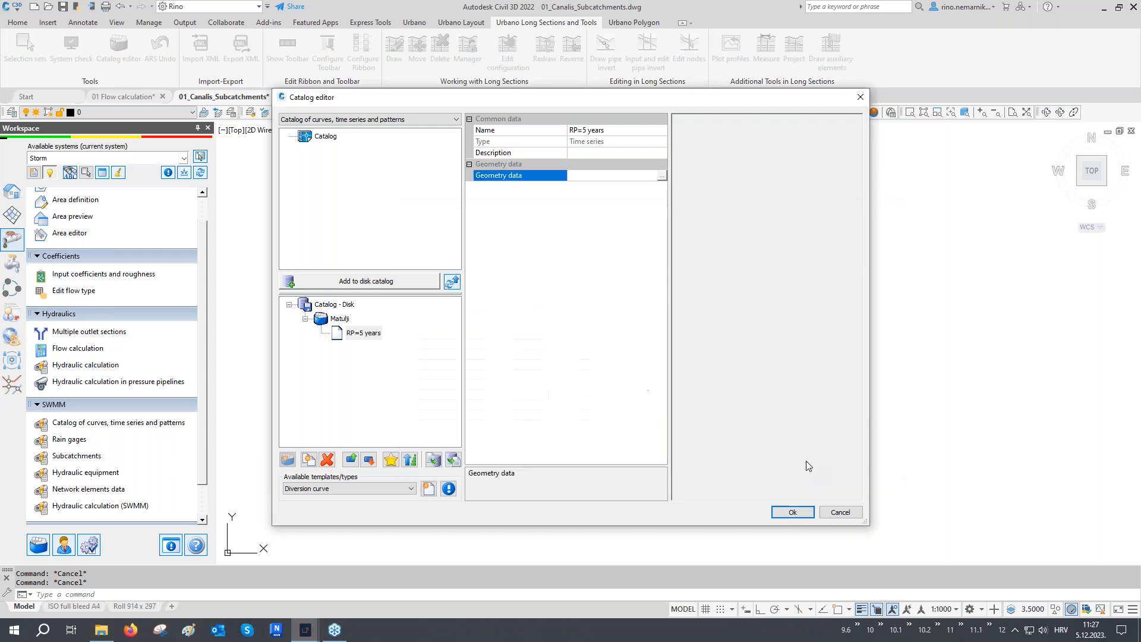
{"action": "left_click", "coordinate": [792, 511]}
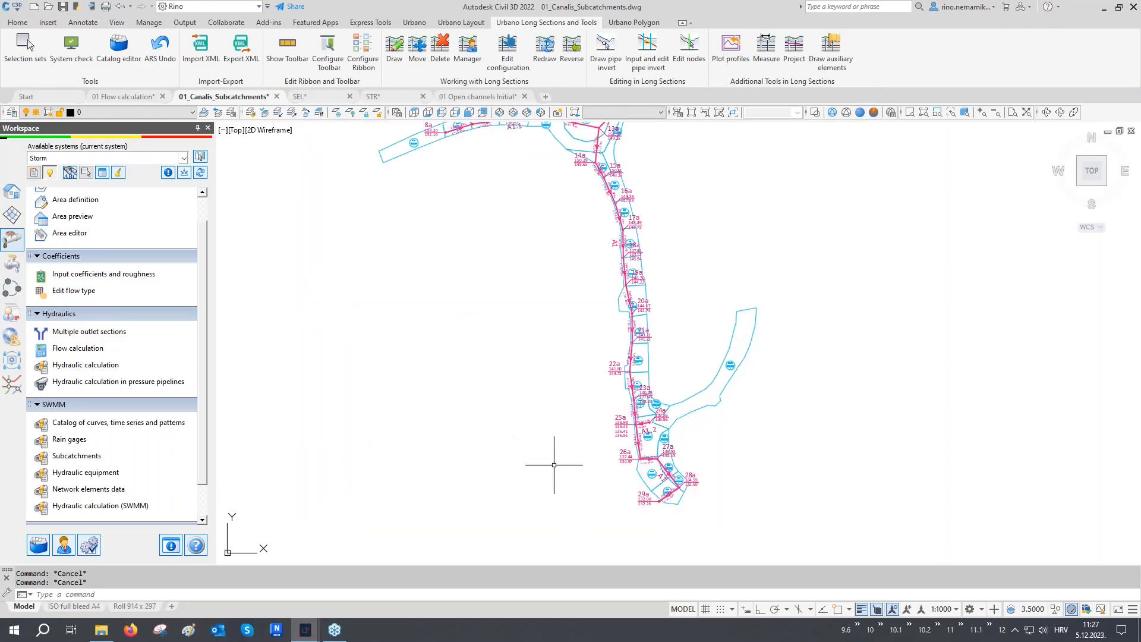
- Add a rain gage to the Storm system and set its rain format to Intensity
{"action": "scroll", "coordinate": [553, 438], "scroll_direction": "down", "scroll_amount": 2}
{"action": "middle_click_drag", "start_coordinate": [552, 438], "coordinate": [530, 458]}
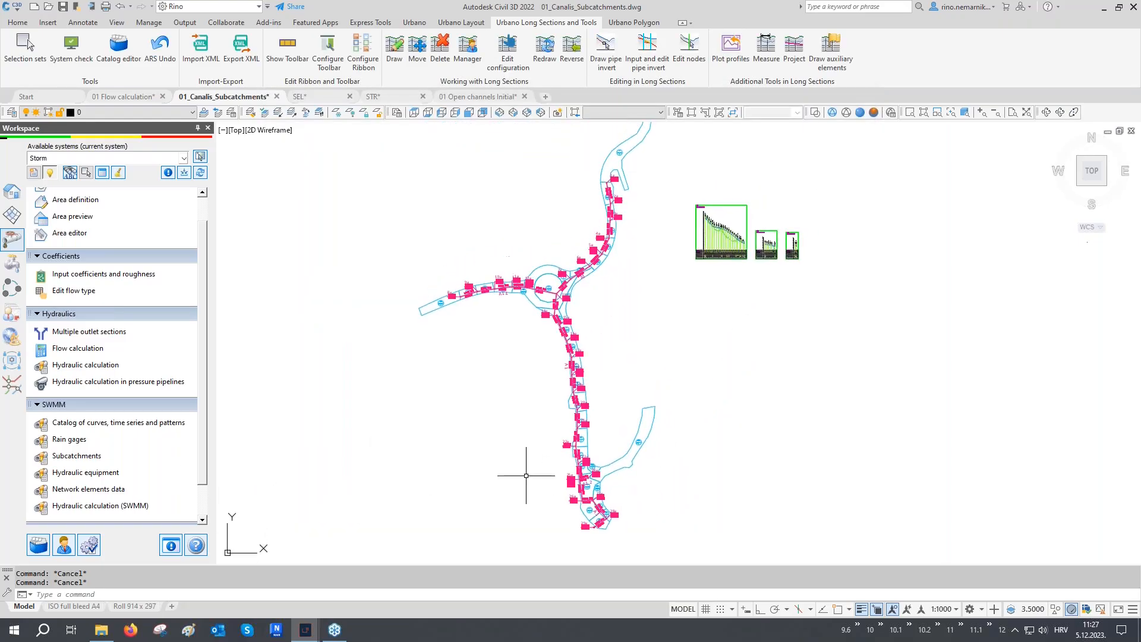
{"action": "left_click", "coordinate": [69, 439]}
{"action": "left_click_drag", "start_coordinate": [487, 172], "coordinate": [320, 158]}
{"action": "left_click", "coordinate": [259, 176]}
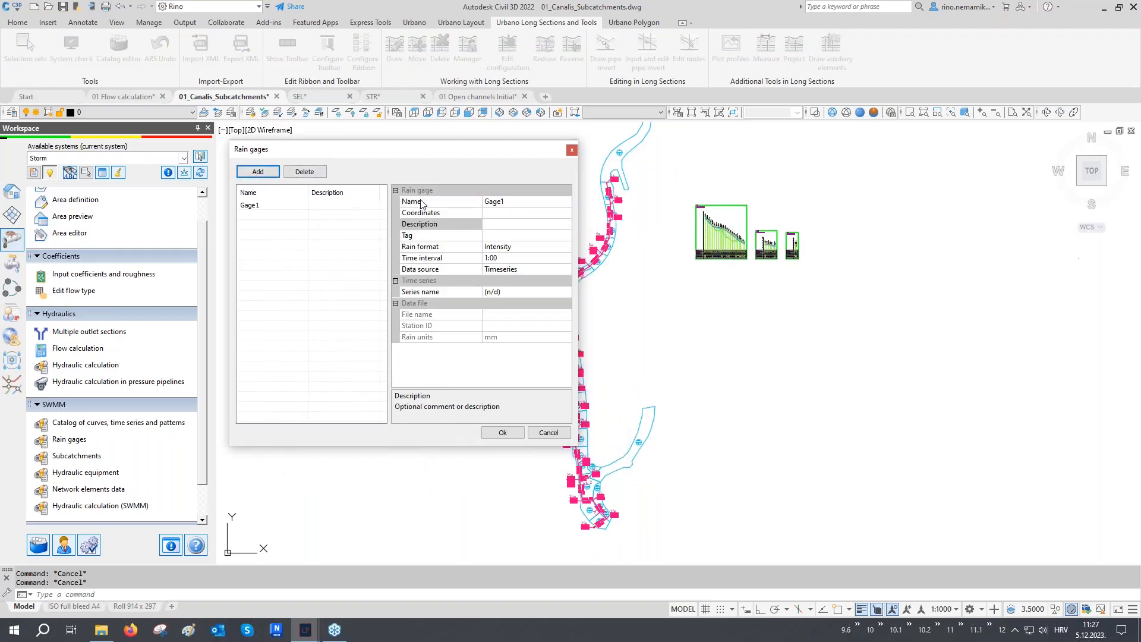
{"action": "left_click", "coordinate": [441, 215]}
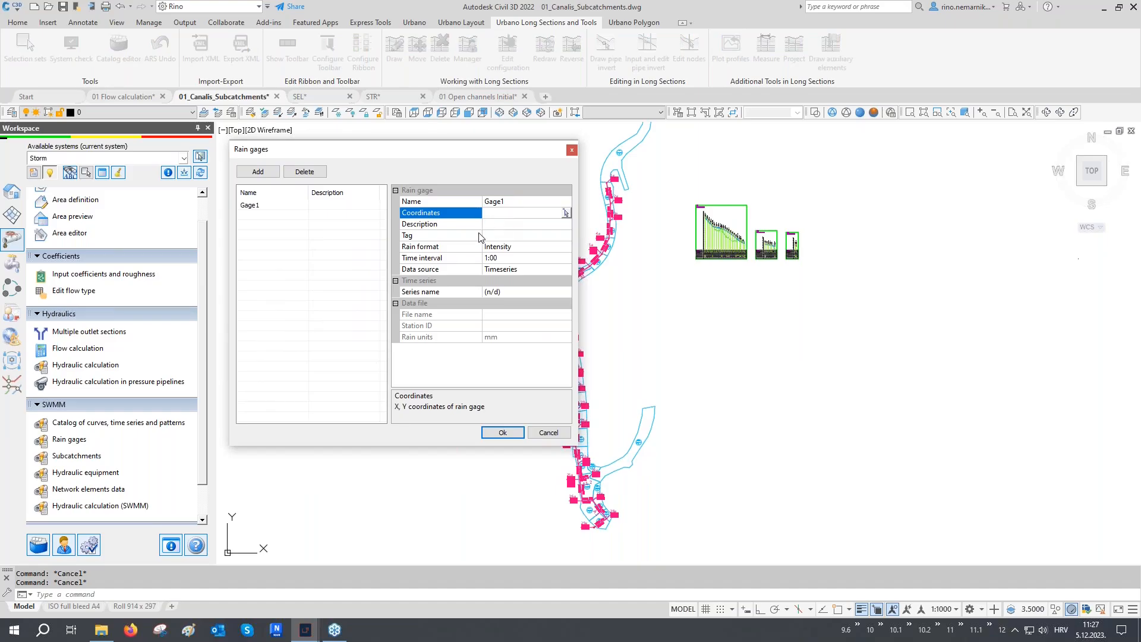
{"action": "left_click", "coordinate": [459, 249]}
{"action": "left_click", "coordinate": [517, 249]}
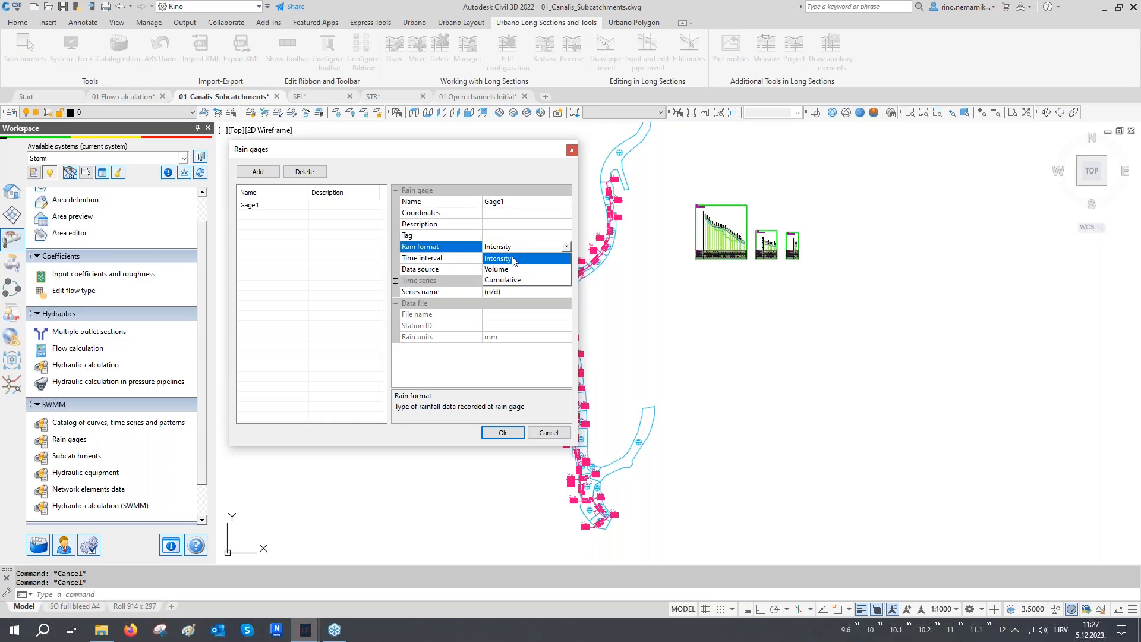
{"action": "left_click", "coordinate": [514, 262]}
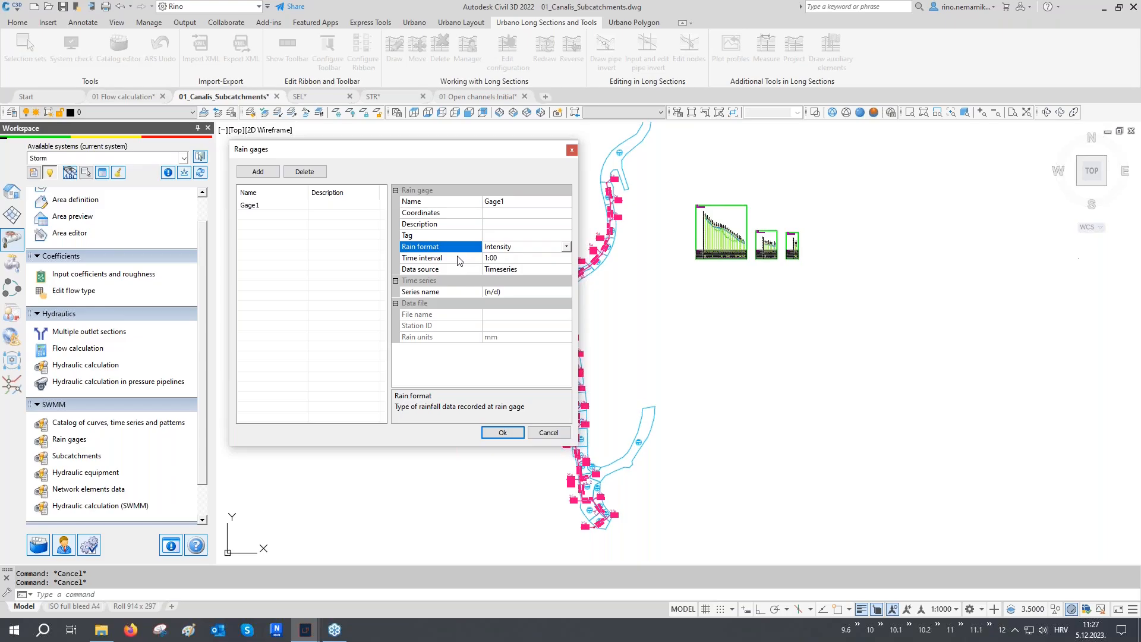
- Set the rain gage's time interval to 0:05, assign the RP=5 years time series and accept the settings
{"action": "left_click", "coordinate": [522, 258]}
{"action": "left_click", "coordinate": [565, 258]}
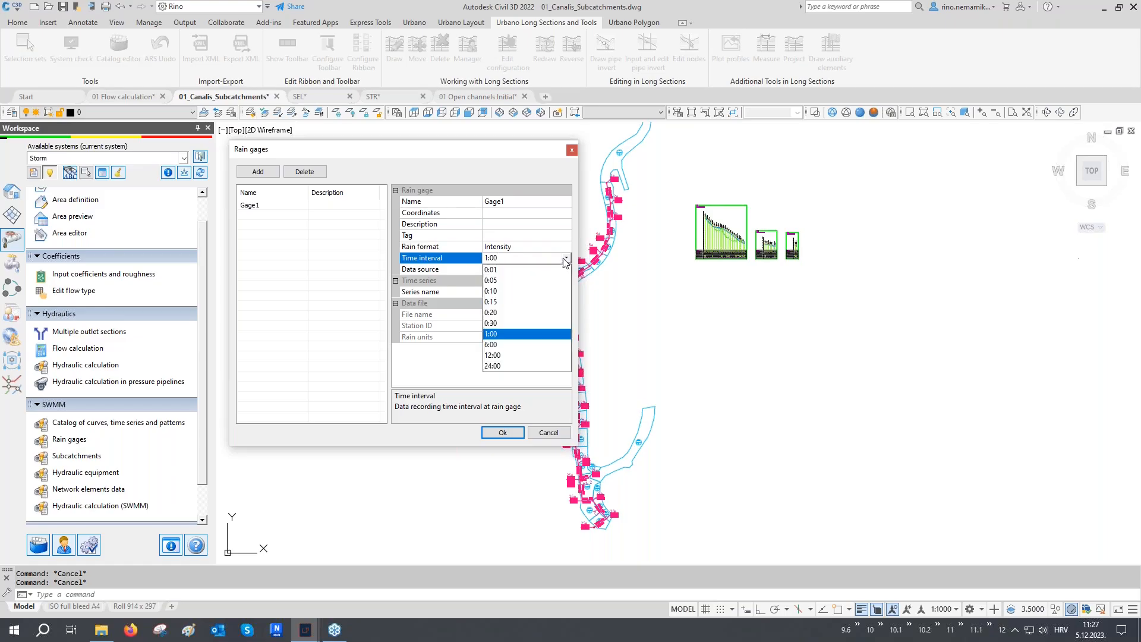
{"action": "left_click", "coordinate": [498, 280]}
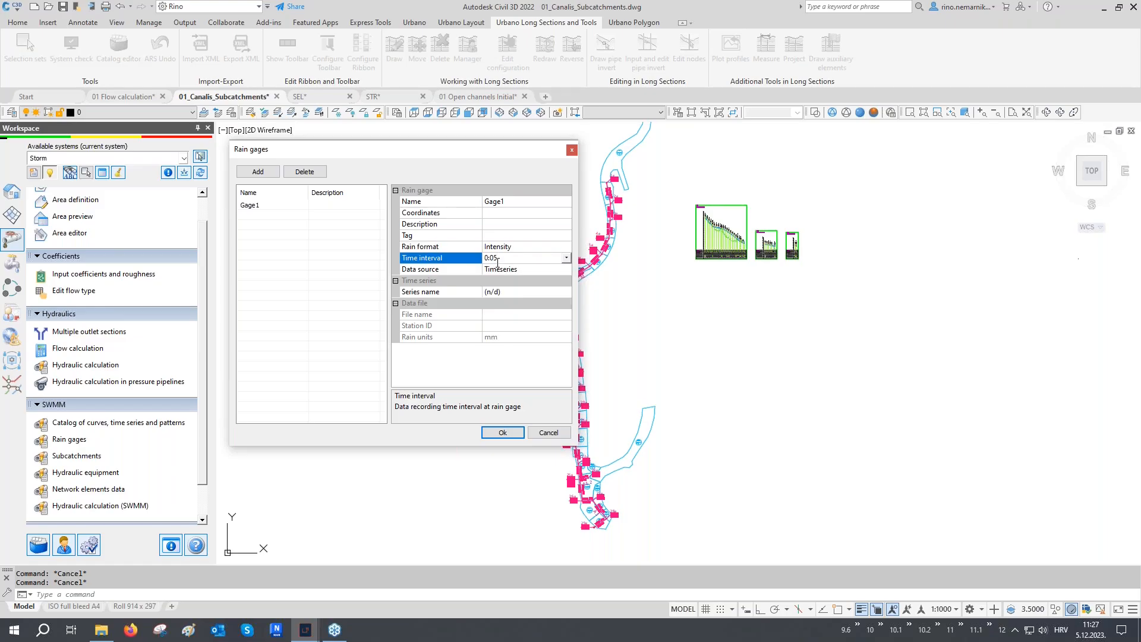
{"action": "left_click", "coordinate": [505, 292]}
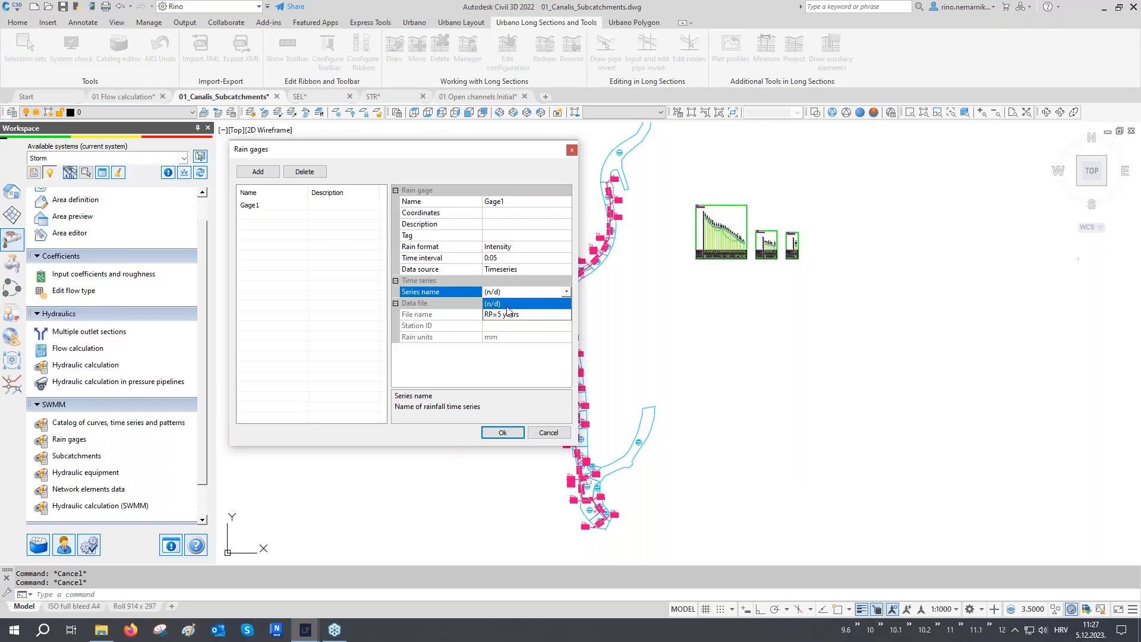
{"action": "left_click", "coordinate": [508, 315]}
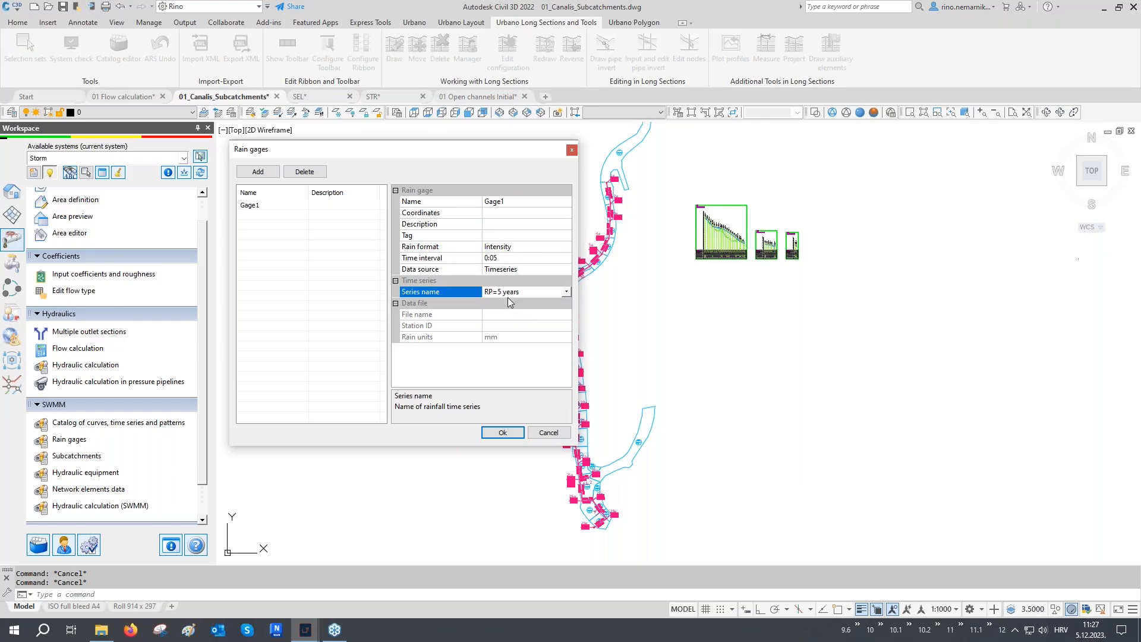
{"action": "left_click", "coordinate": [498, 432]}
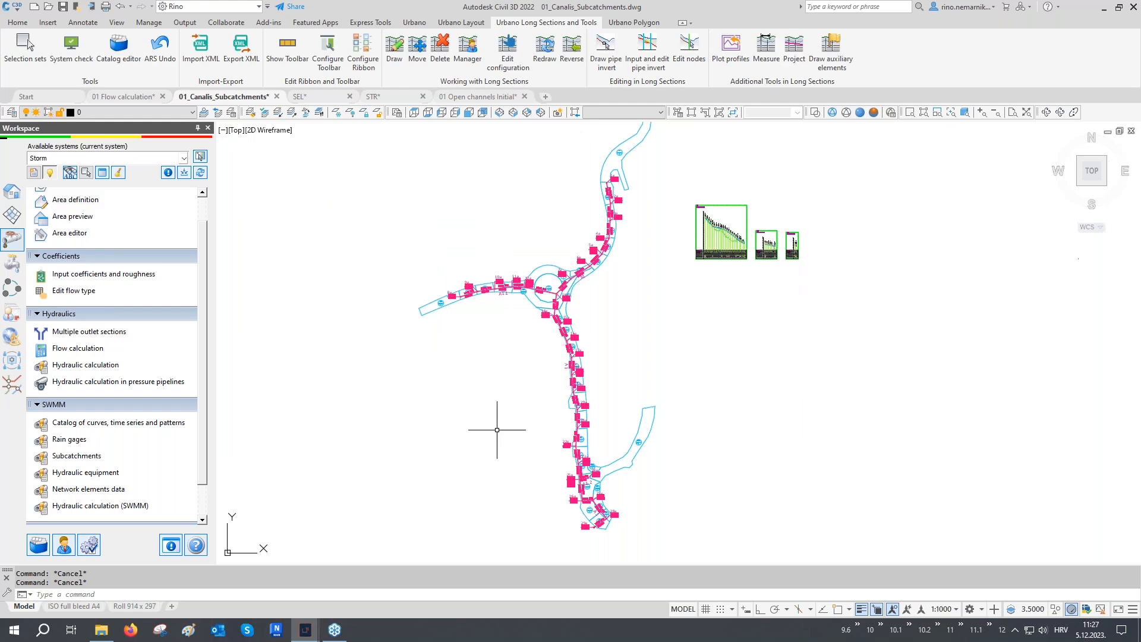
- Open the SWMM subcatchments list and review the parameters of each subcatchment from A1-01 to A1-08.1
{"action": "mouse_move", "coordinate": [497, 420]}
{"action": "middle_mouse_down"}
{"action": "mouse_move", "coordinate": [555, 453]}
{"action": "mouse_move", "coordinate": [611, 451]}
{"action": "middle_mouse_up"}
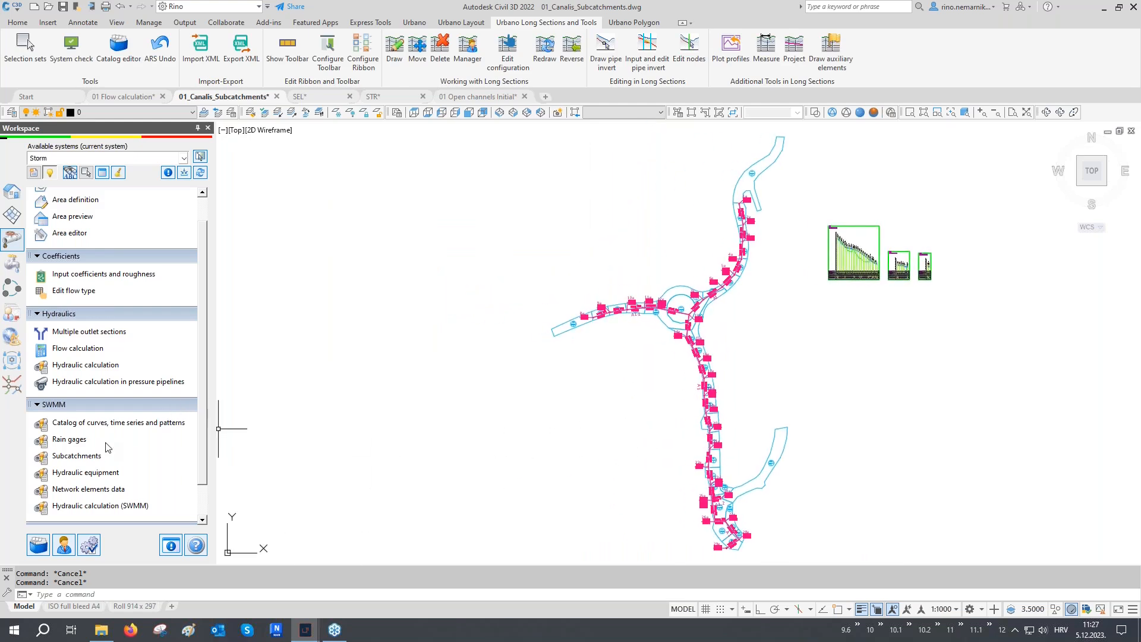
{"action": "left_click", "coordinate": [77, 456]}
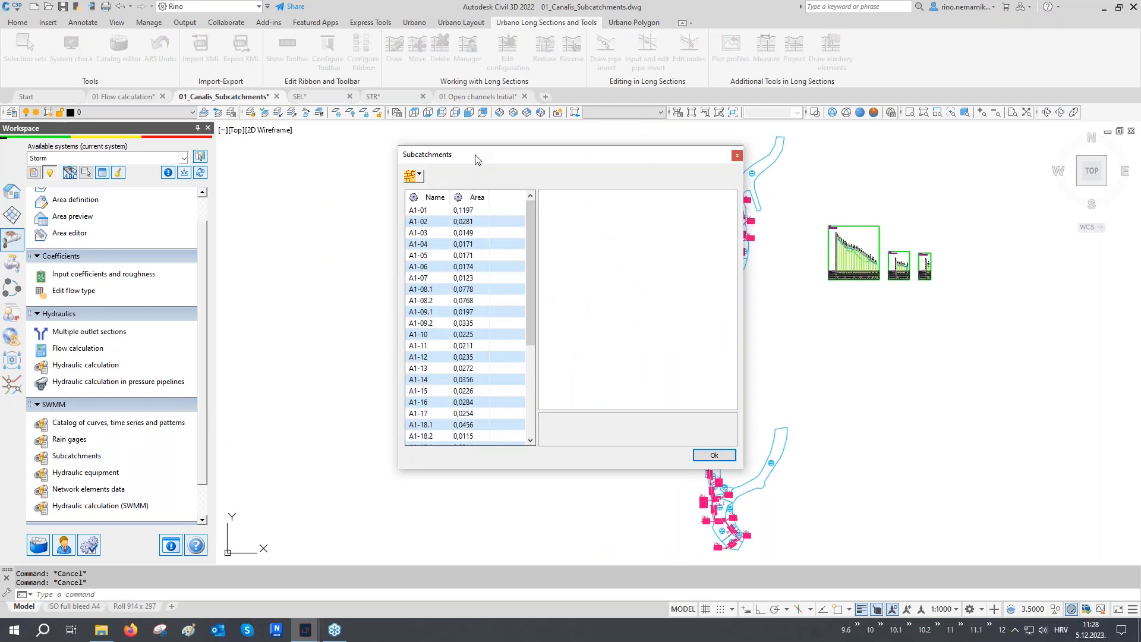
{"action": "left_click_drag", "start_coordinate": [475, 155], "coordinate": [351, 147]}
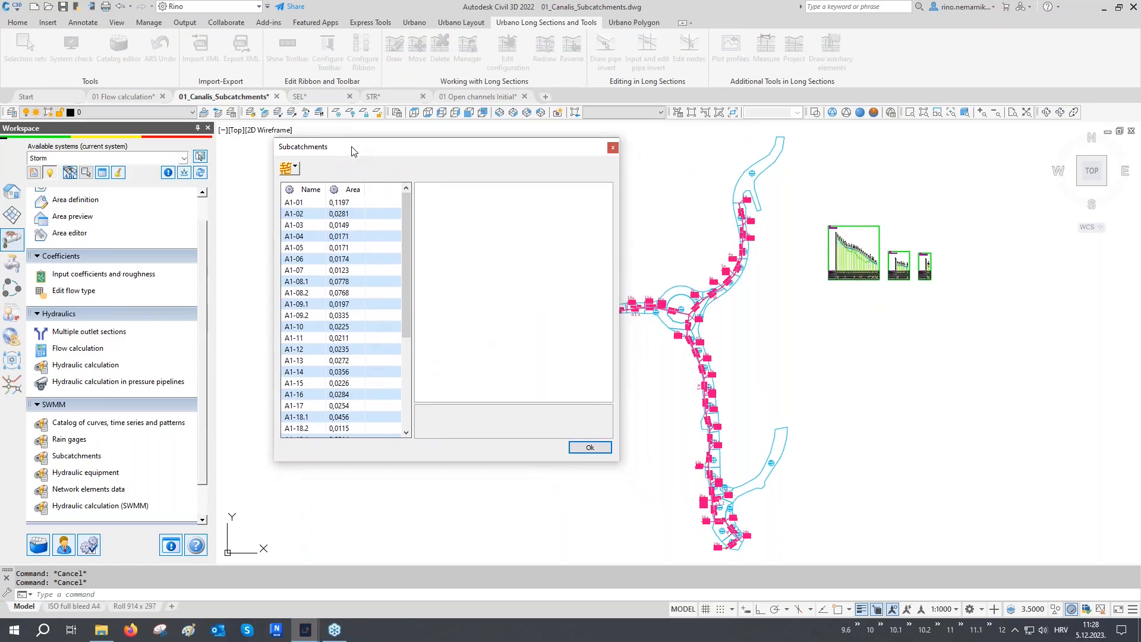
{"action": "left_click", "coordinate": [298, 204]}
{"action": "key", "text": "Down"}
{"action": "key", "text": "Down"}
{"action": "key", "text": "Down"}
{"action": "key", "text": "Down"}
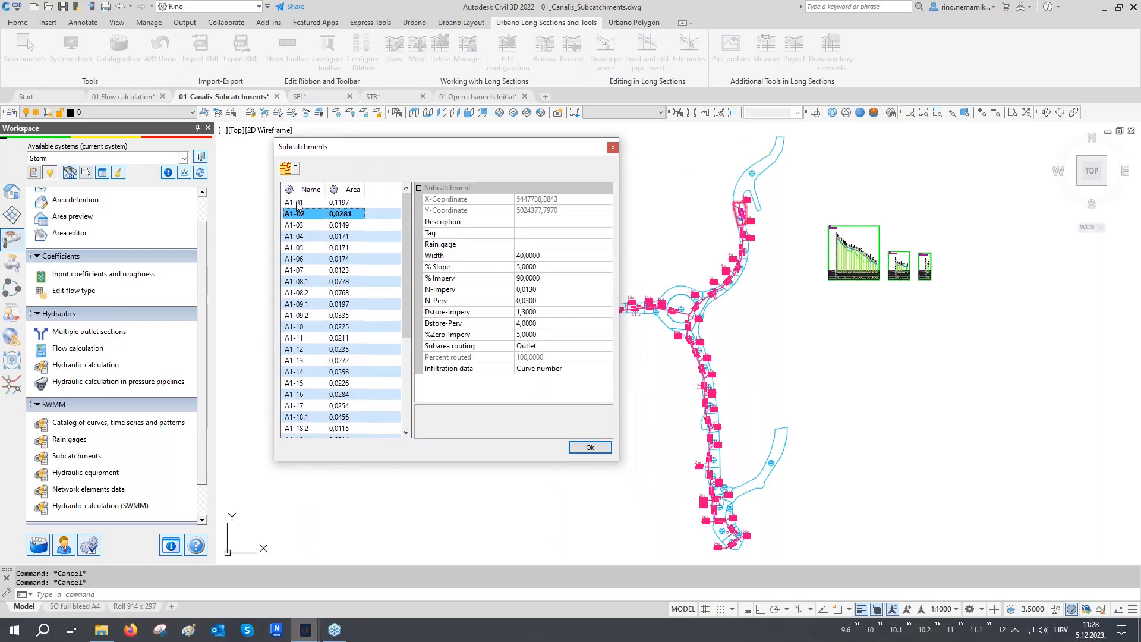
{"action": "key", "text": "Down"}
{"action": "key", "text": "Down"}
{"action": "key", "text": "Down"}
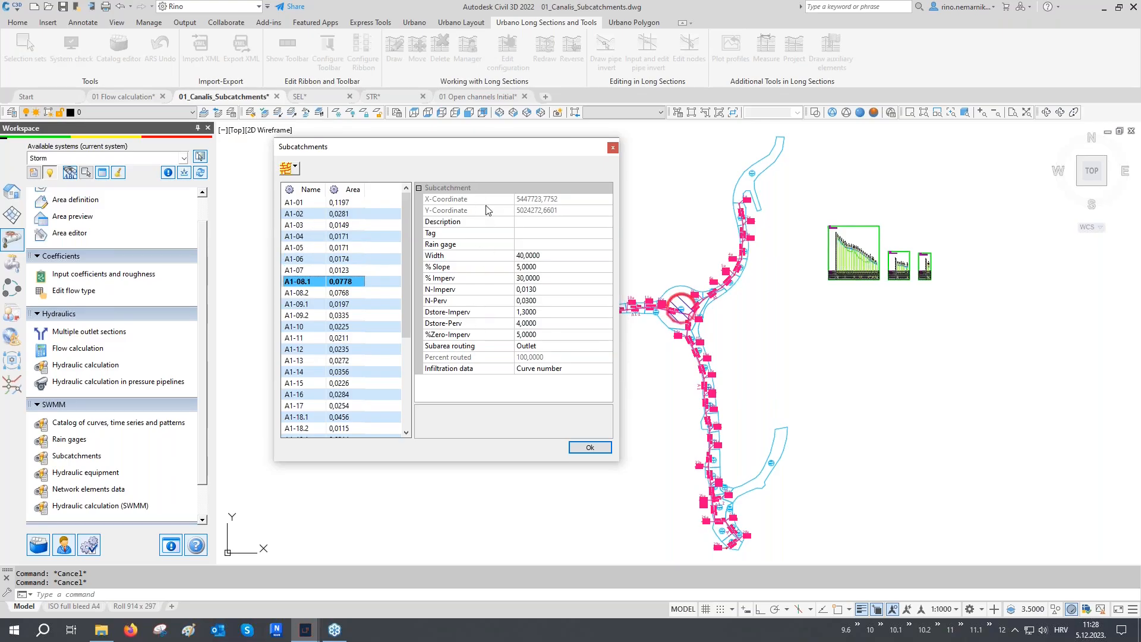
- Select all subcatchments in the list and assign the rain gage Gage1 to them
{"action": "left_click", "coordinate": [304, 205]}
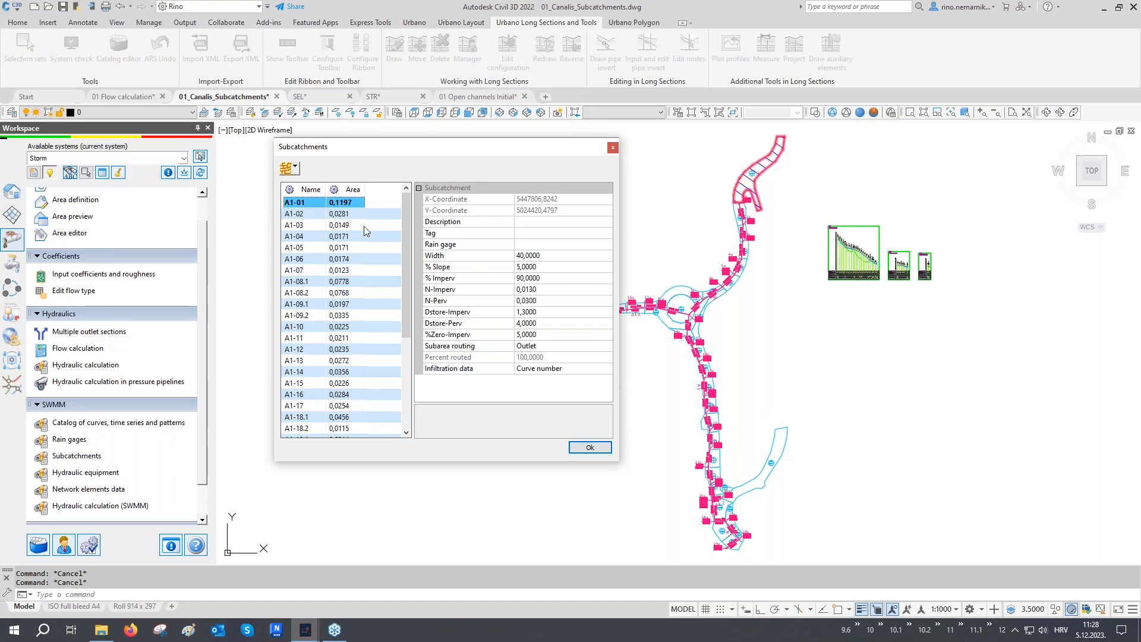
{"action": "left_click", "coordinate": [308, 226], "text": "shift"}
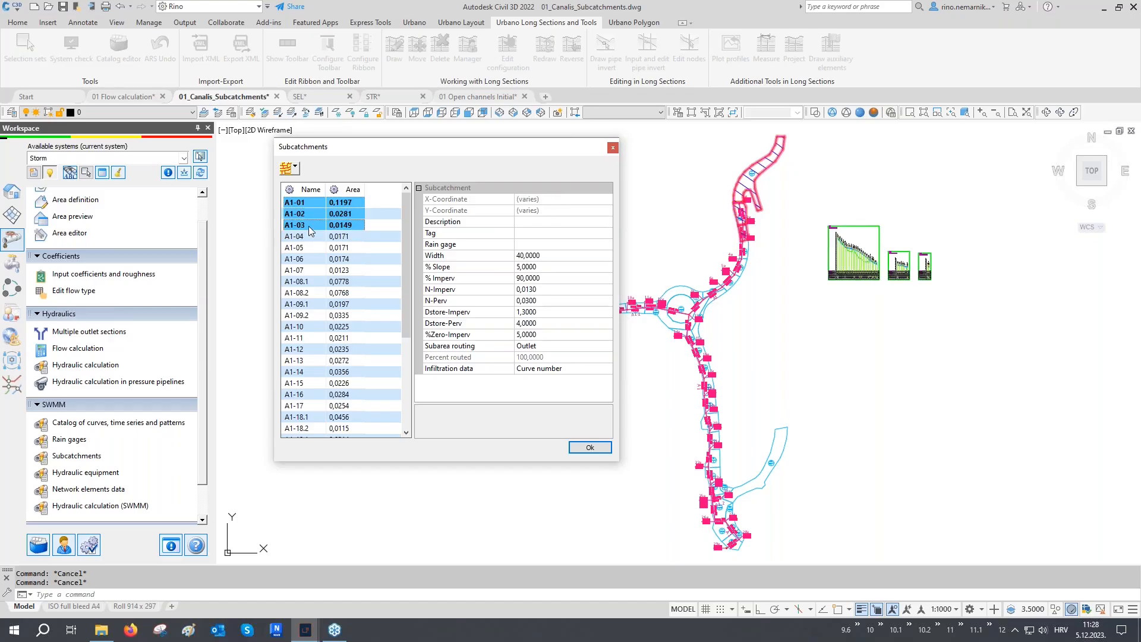
{"action": "key", "text": "ctrl+a"}
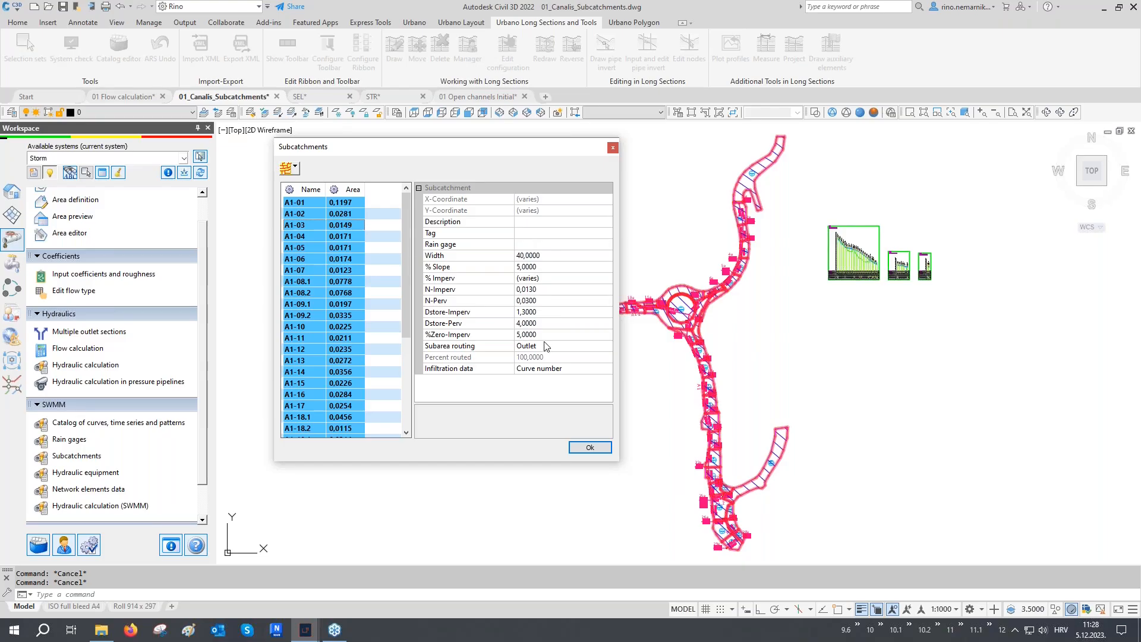
{"action": "left_click", "coordinate": [488, 246]}
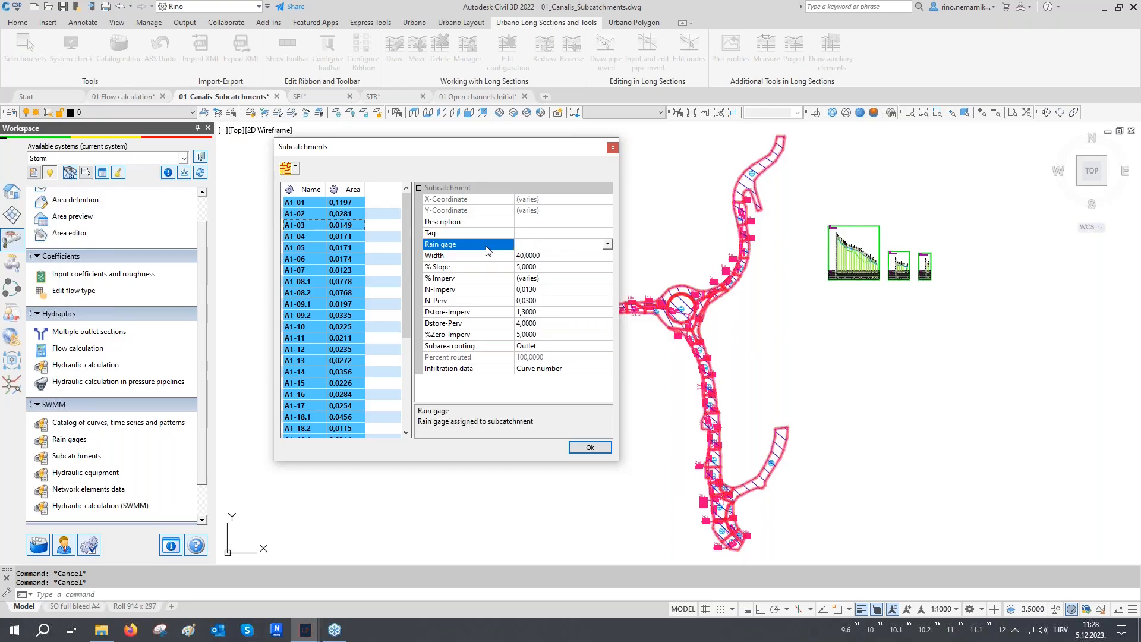
{"action": "left_click", "coordinate": [539, 245]}
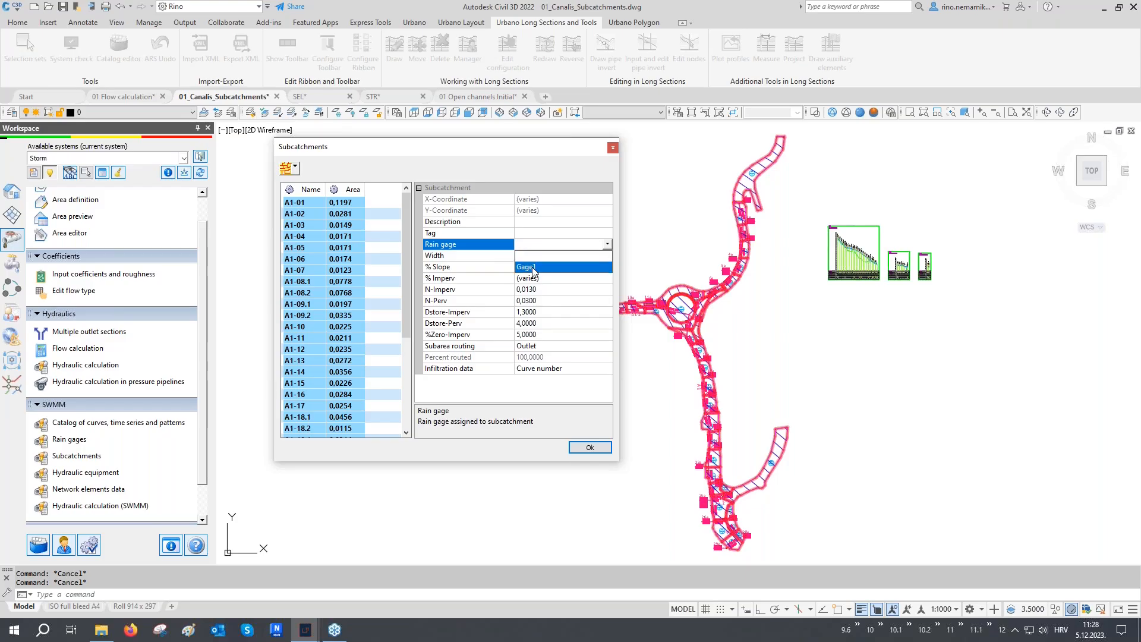
{"action": "left_click", "coordinate": [535, 255]}
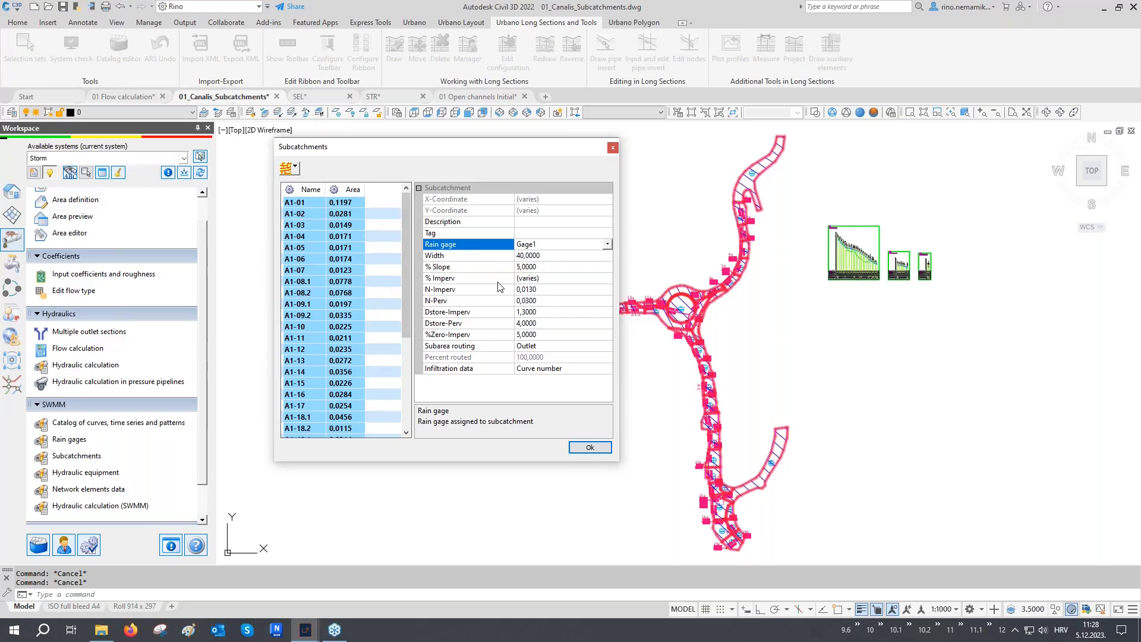
- Review the infiltration methods for all subcatchments, accept Curve number and confirm the subcatchment settings
{"action": "left_click", "coordinate": [471, 369]}
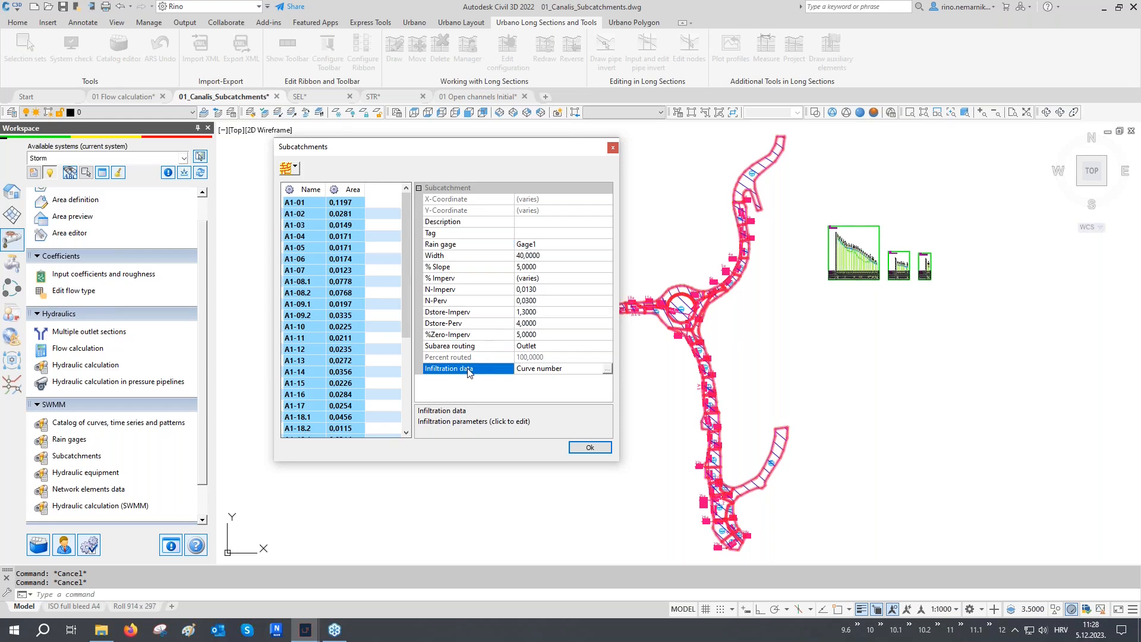
{"action": "left_click", "coordinate": [607, 369]}
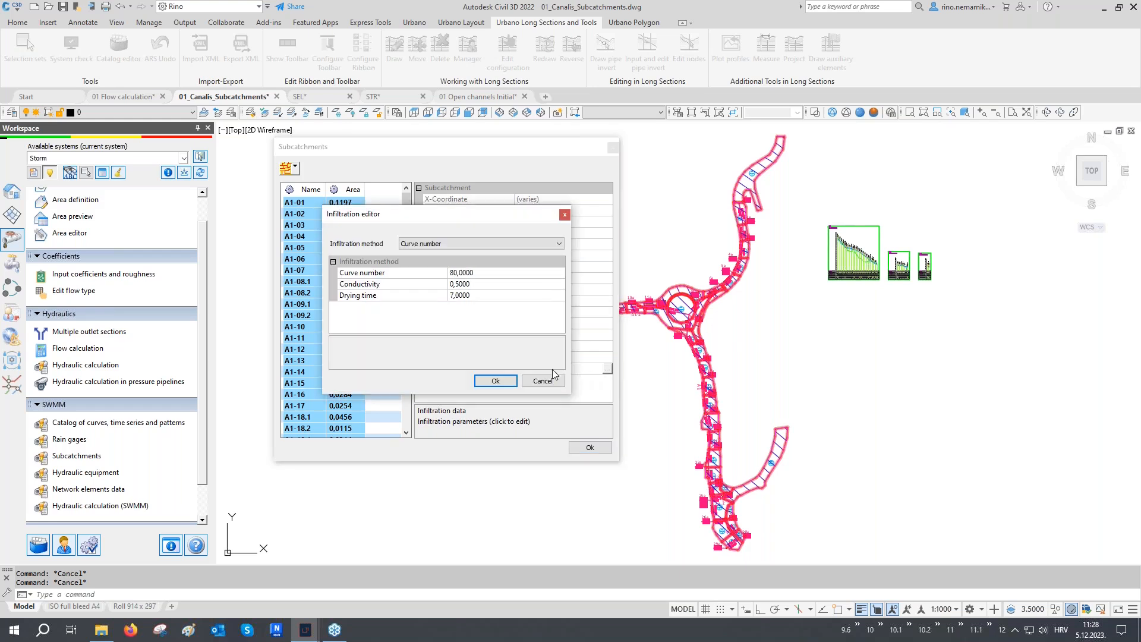
{"action": "left_click", "coordinate": [443, 245]}
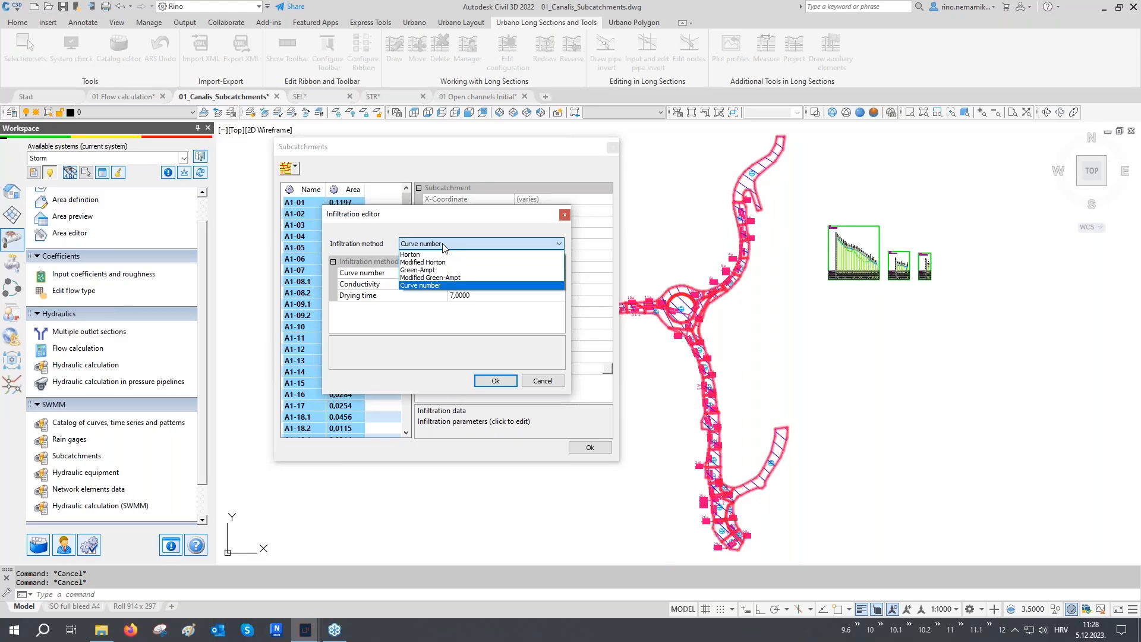
{"action": "left_click", "coordinate": [443, 245]}
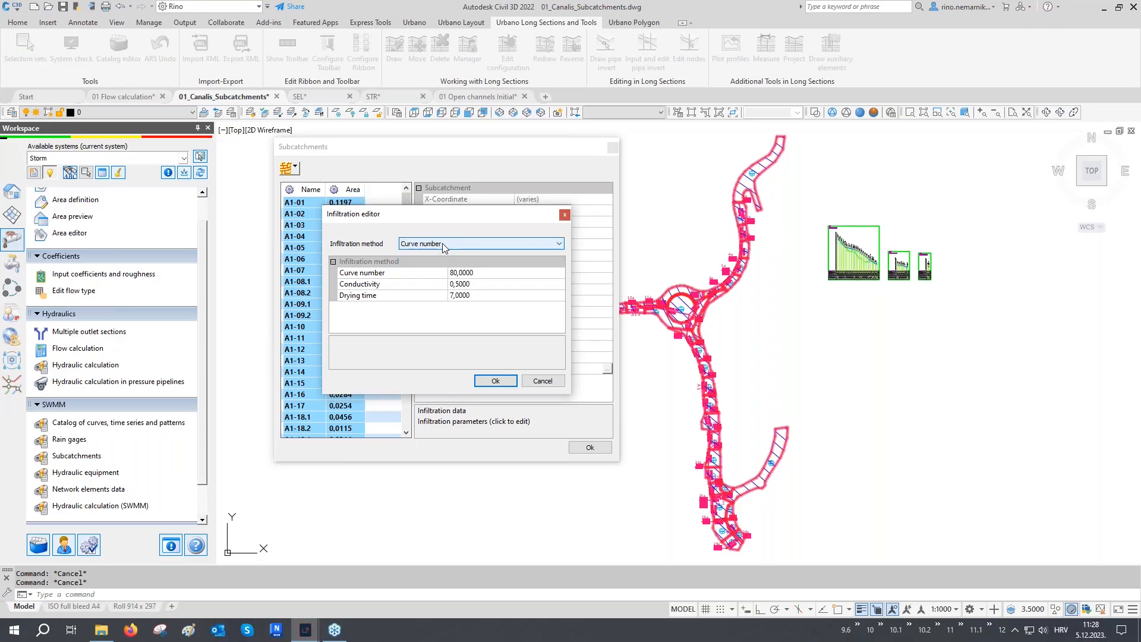
{"action": "left_click", "coordinate": [497, 381]}
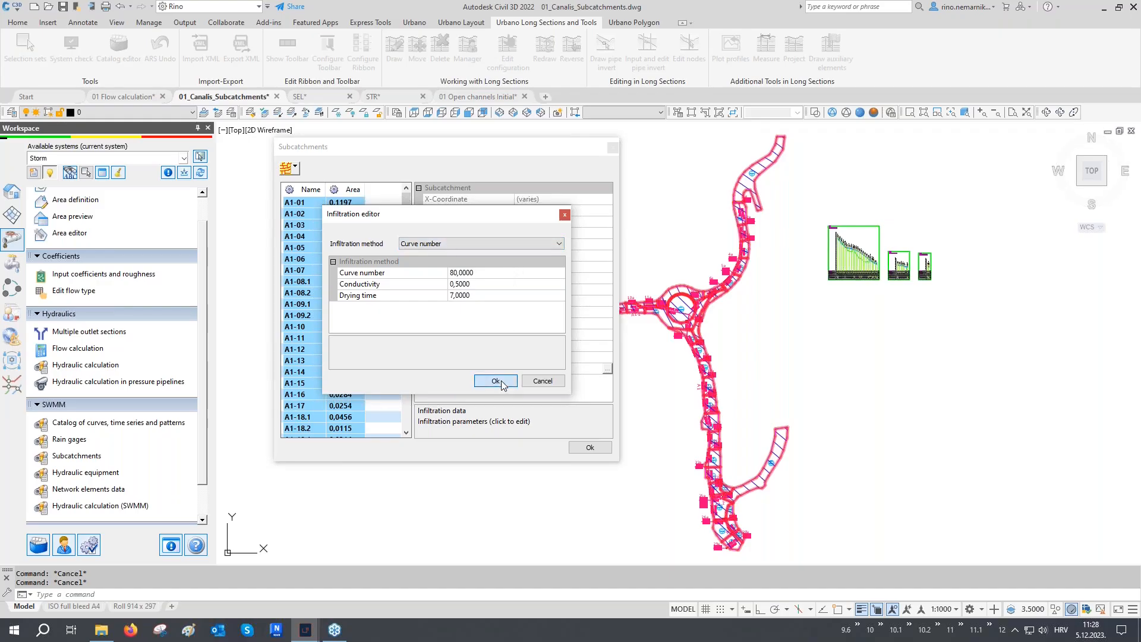
{"action": "left_click", "coordinate": [587, 448]}
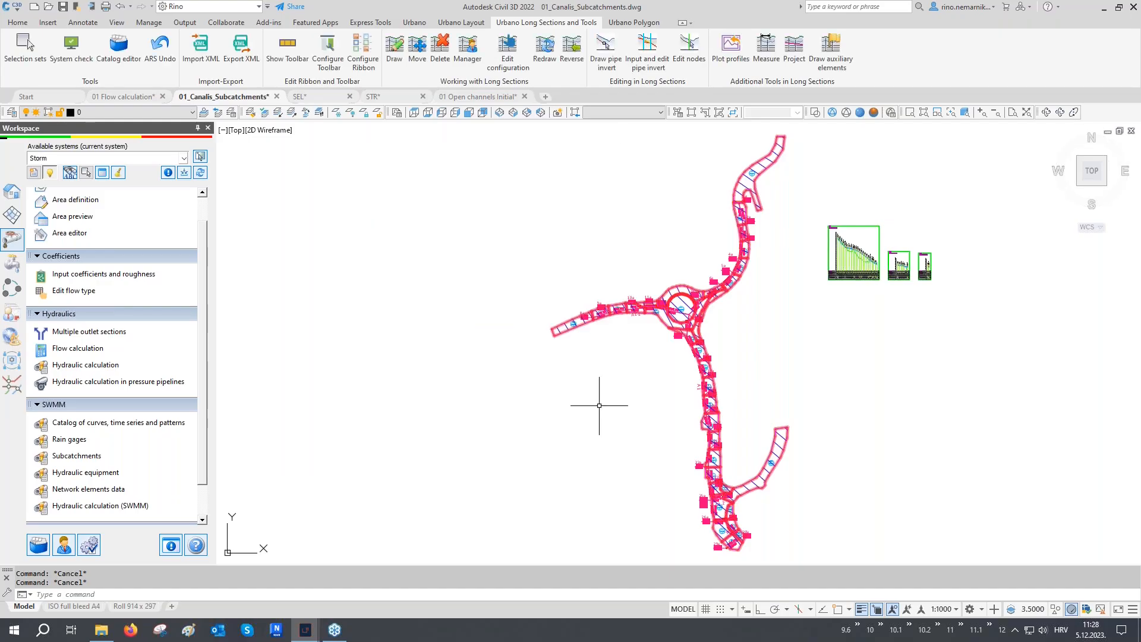
- Define node 29a at the network's downstream end as an Outfall of type Free in the hydraulic equipment settings
{"action": "middle_click_drag", "start_coordinate": [601, 400], "coordinate": [505, 398]}
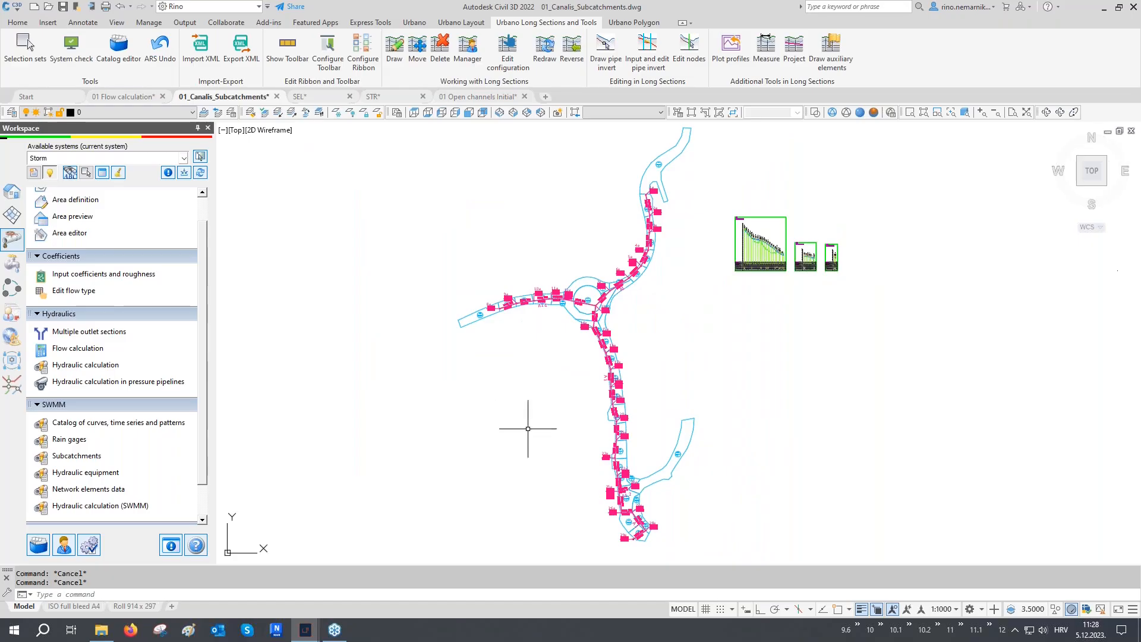
{"action": "scroll", "coordinate": [672, 416], "scroll_direction": "up", "scroll_amount": 2}
{"action": "scroll", "coordinate": [697, 460], "scroll_direction": "up", "scroll_amount": 2}
{"action": "scroll", "coordinate": [697, 460], "scroll_direction": "up", "scroll_amount": 8}
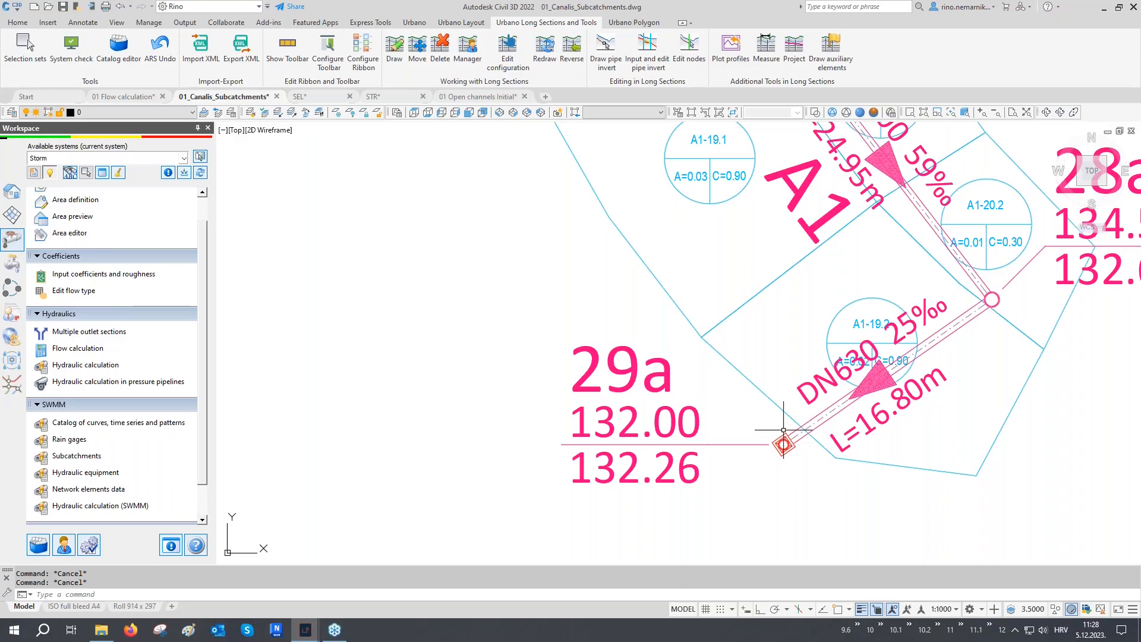
{"action": "left_click", "coordinate": [92, 472]}
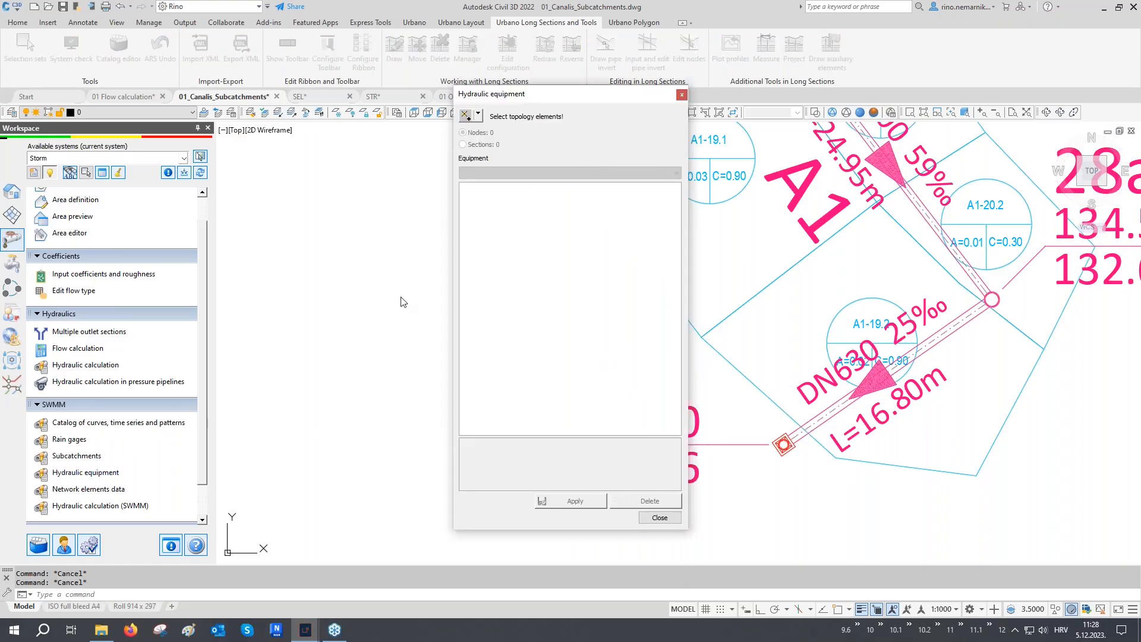
{"action": "left_click", "coordinate": [465, 116]}
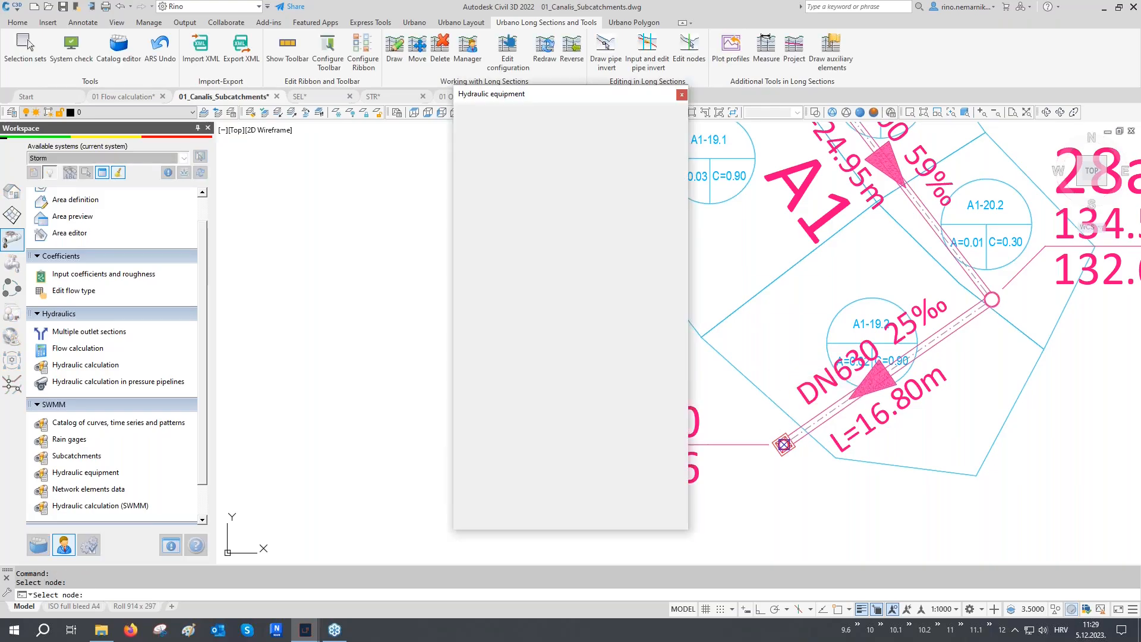
{"action": "left_click", "coordinate": [492, 173]}
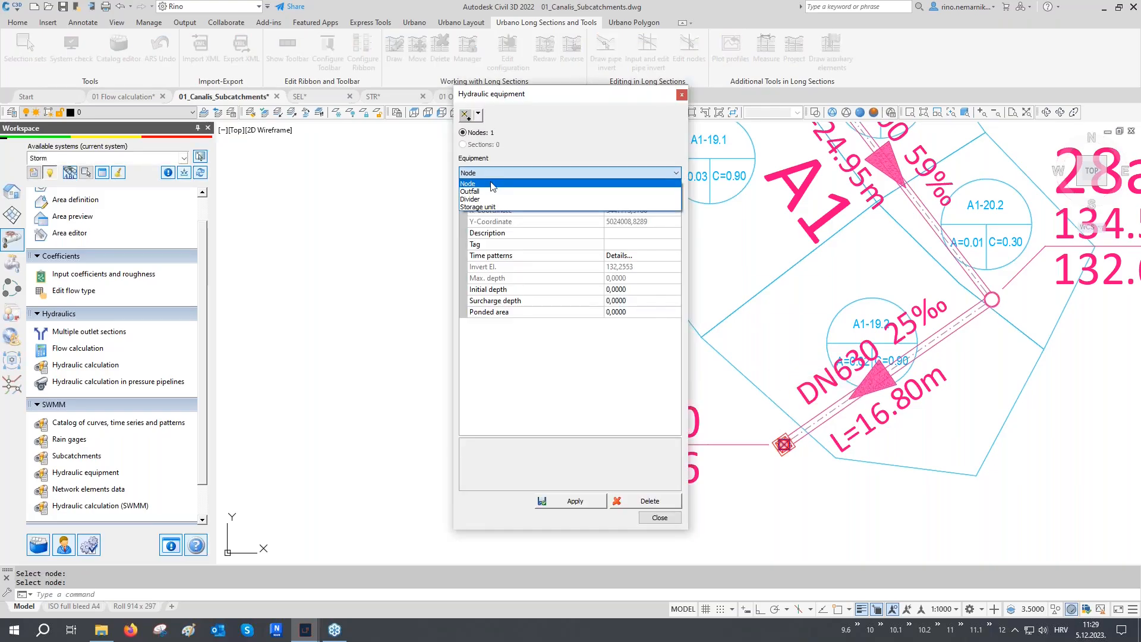
{"action": "left_click", "coordinate": [475, 192]}
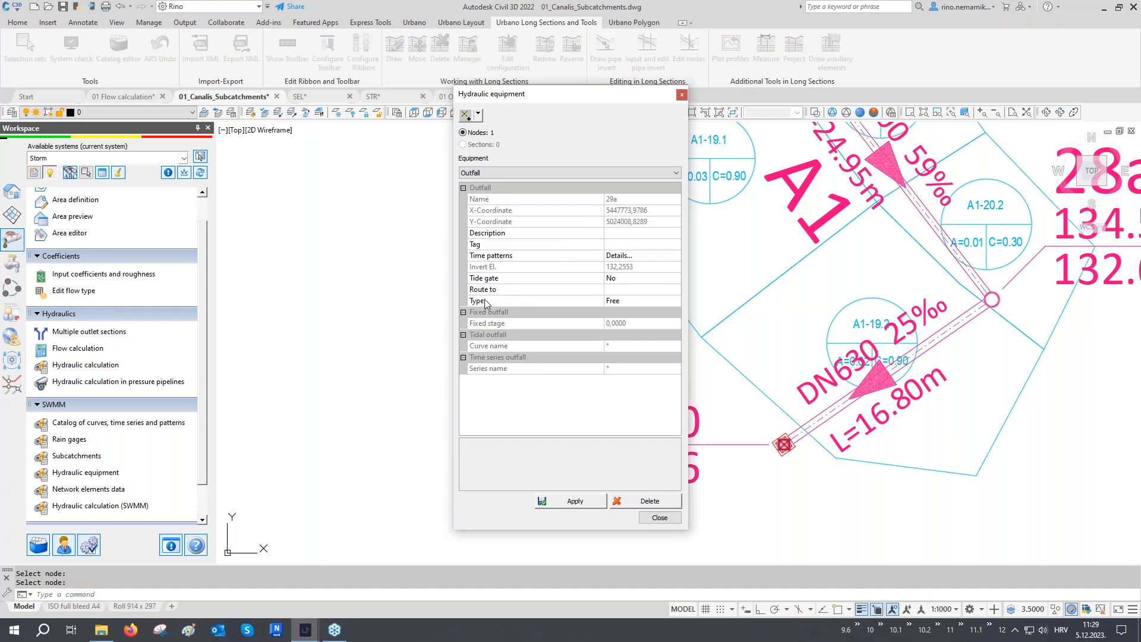
{"action": "left_click", "coordinate": [505, 301]}
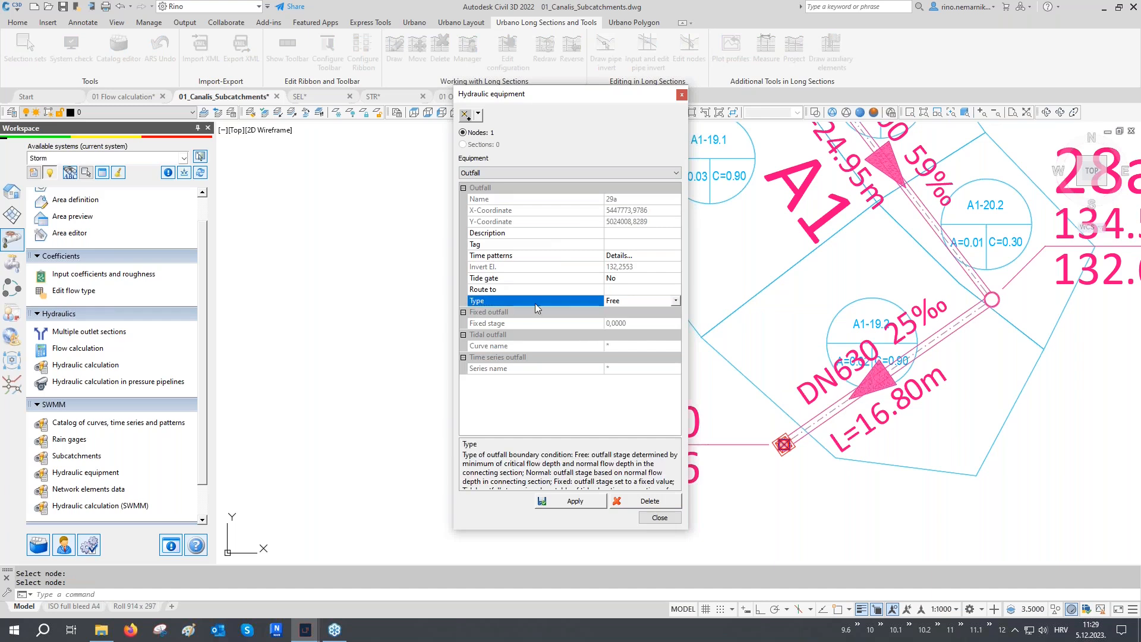
{"action": "left_click", "coordinate": [585, 501]}
{"action": "left_click", "coordinate": [660, 518]}
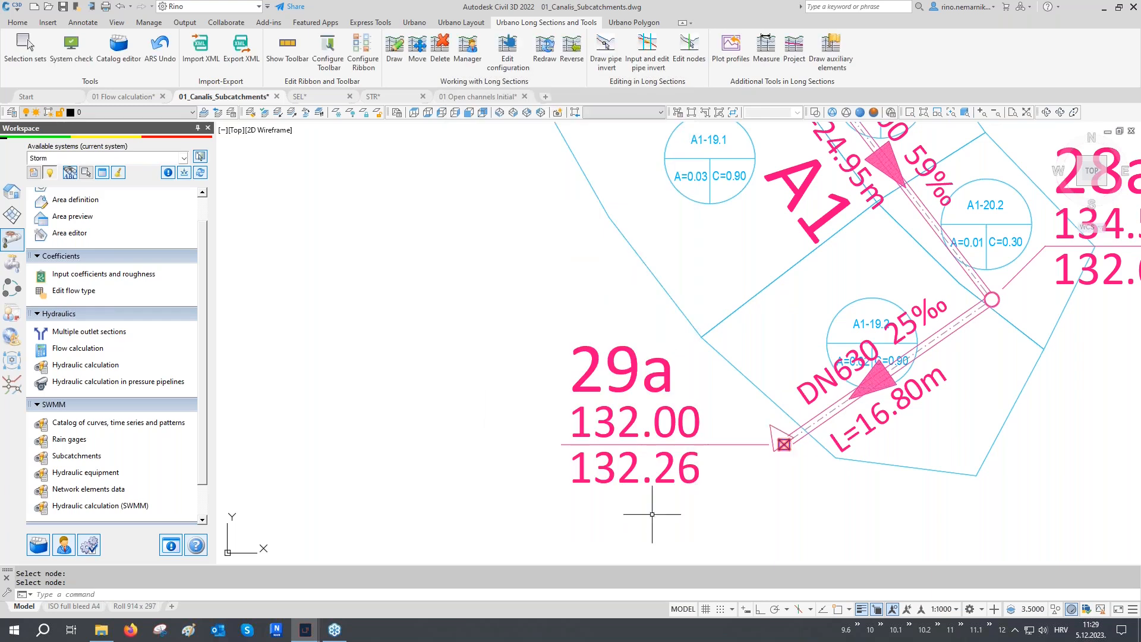
- Open the SWMM hydraulic calculation beside the largest long section and check the direct inflow scenario setting
{"action": "scroll", "coordinate": [796, 446], "scroll_direction": "up", "scroll_amount": 3}
{"action": "scroll", "coordinate": [569, 482], "scroll_direction": "down", "scroll_amount": 8}
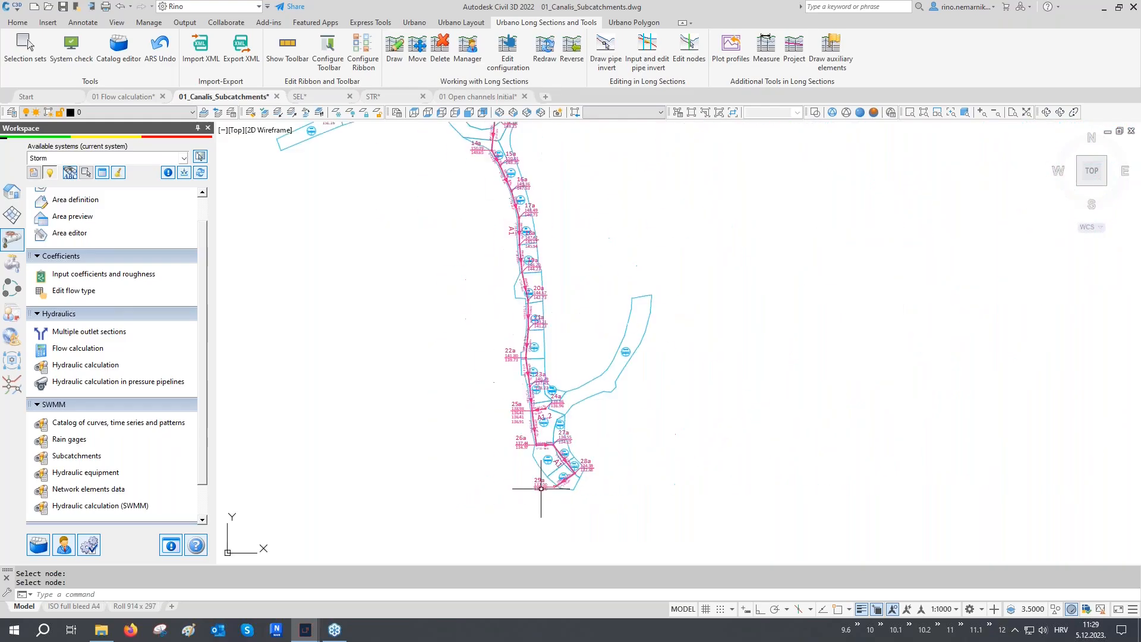
{"action": "mouse_move", "coordinate": [764, 280]}
{"action": "middle_mouse_down"}
{"action": "mouse_move", "coordinate": [683, 406]}
{"action": "mouse_move", "coordinate": [686, 467]}
{"action": "middle_mouse_up"}
{"action": "scroll", "coordinate": [739, 274], "scroll_direction": "up", "scroll_amount": 8}
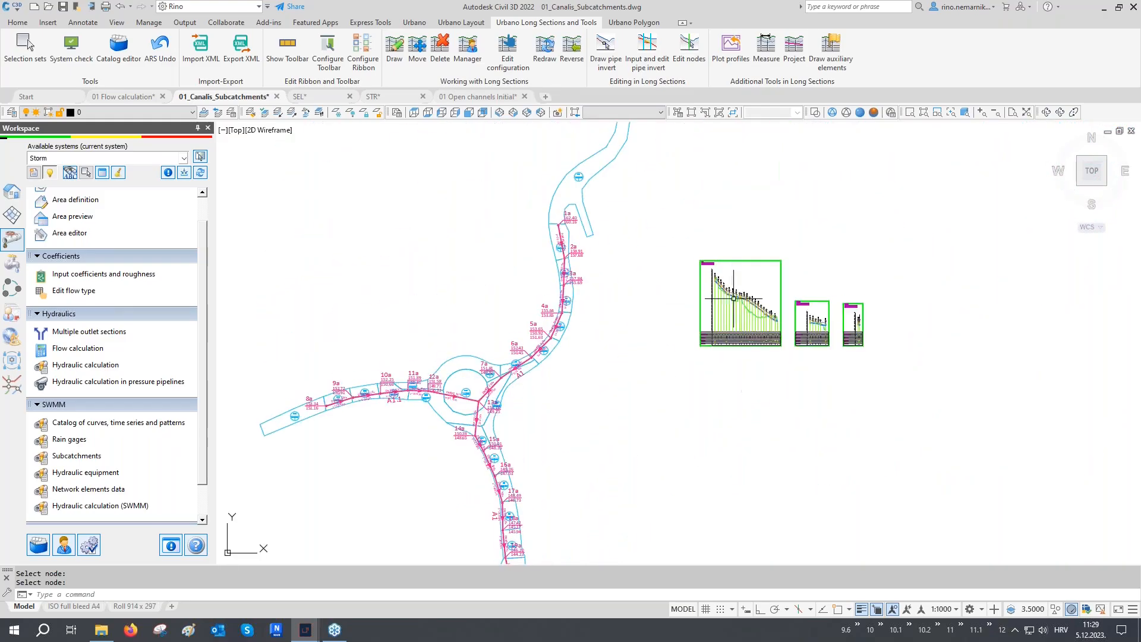
{"action": "scroll", "coordinate": [734, 289], "scroll_direction": "up", "scroll_amount": 4}
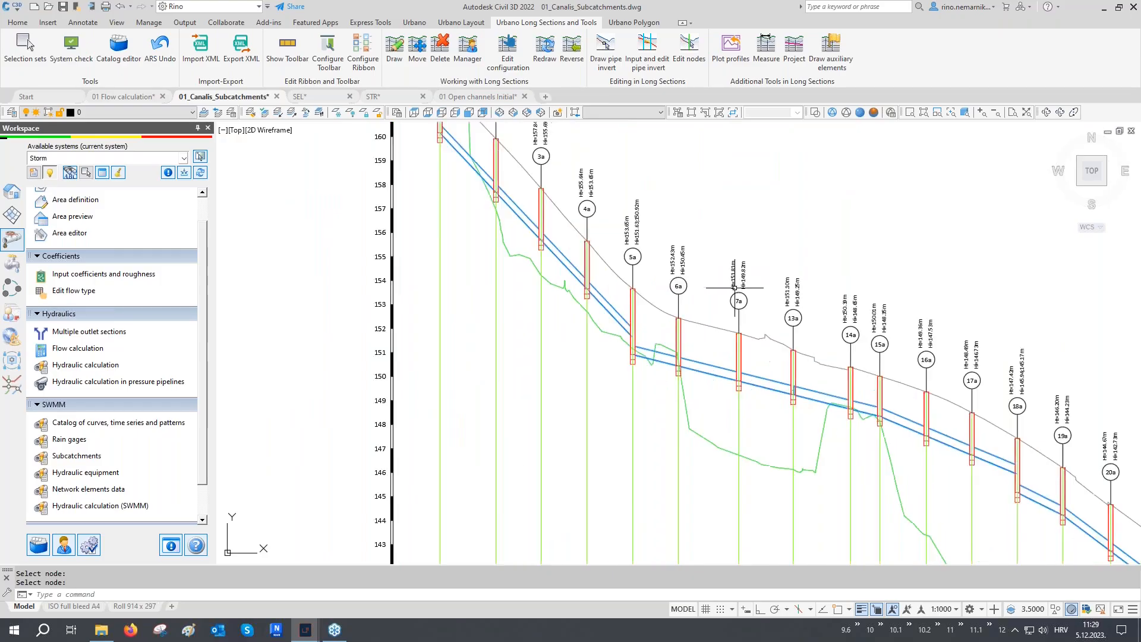
{"action": "middle_click_drag", "start_coordinate": [735, 289], "coordinate": [851, 356]}
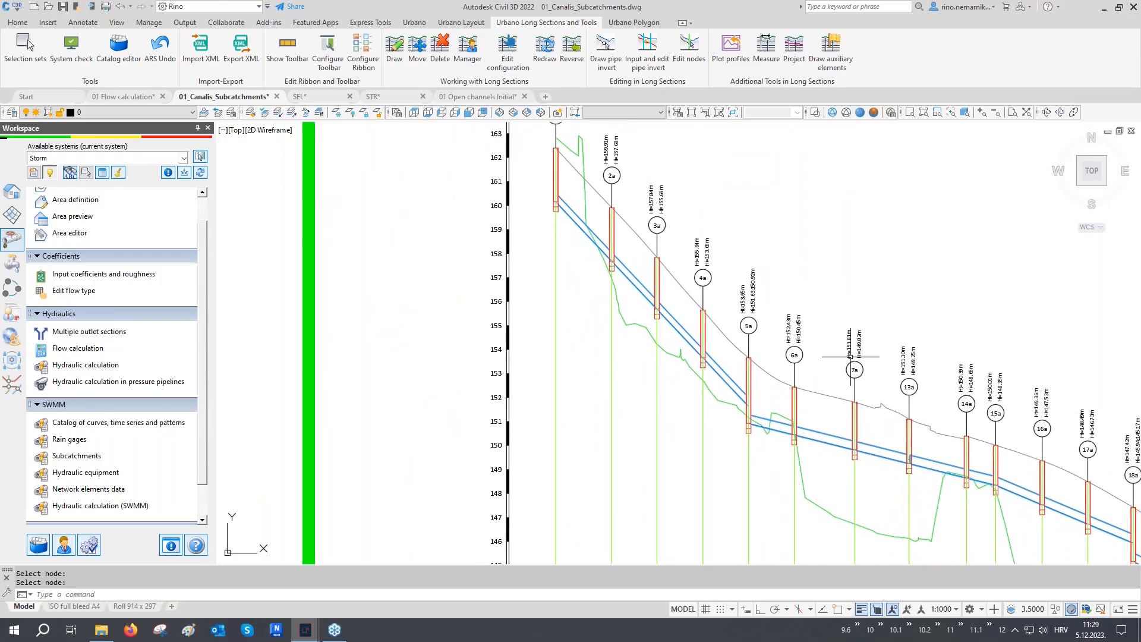
{"action": "left_click", "coordinate": [94, 507]}
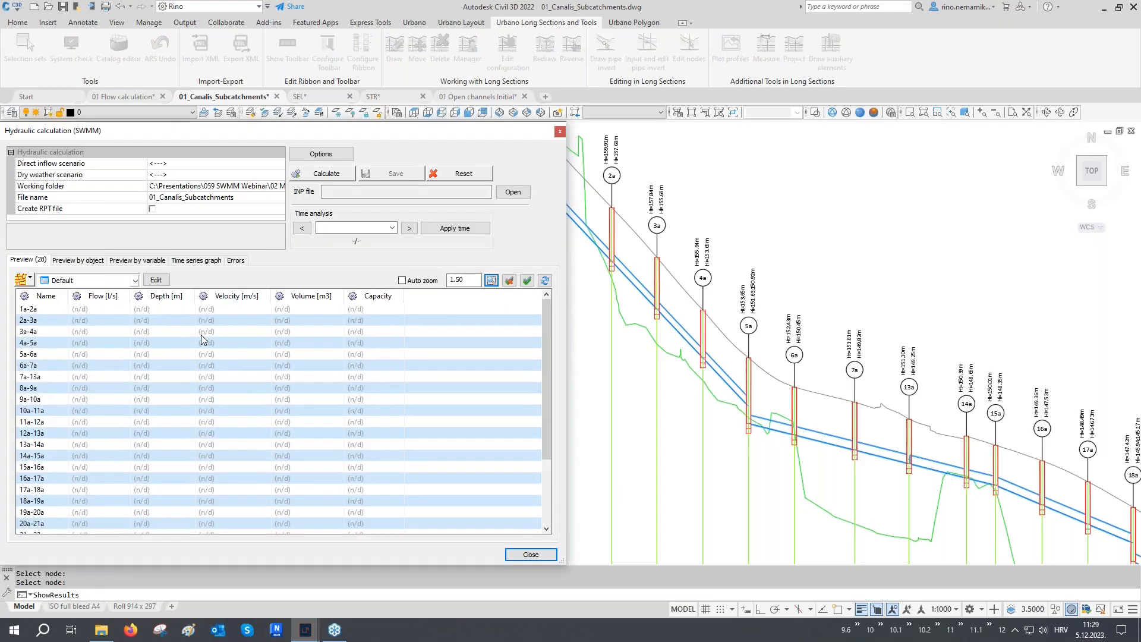
{"action": "left_click", "coordinate": [99, 164]}
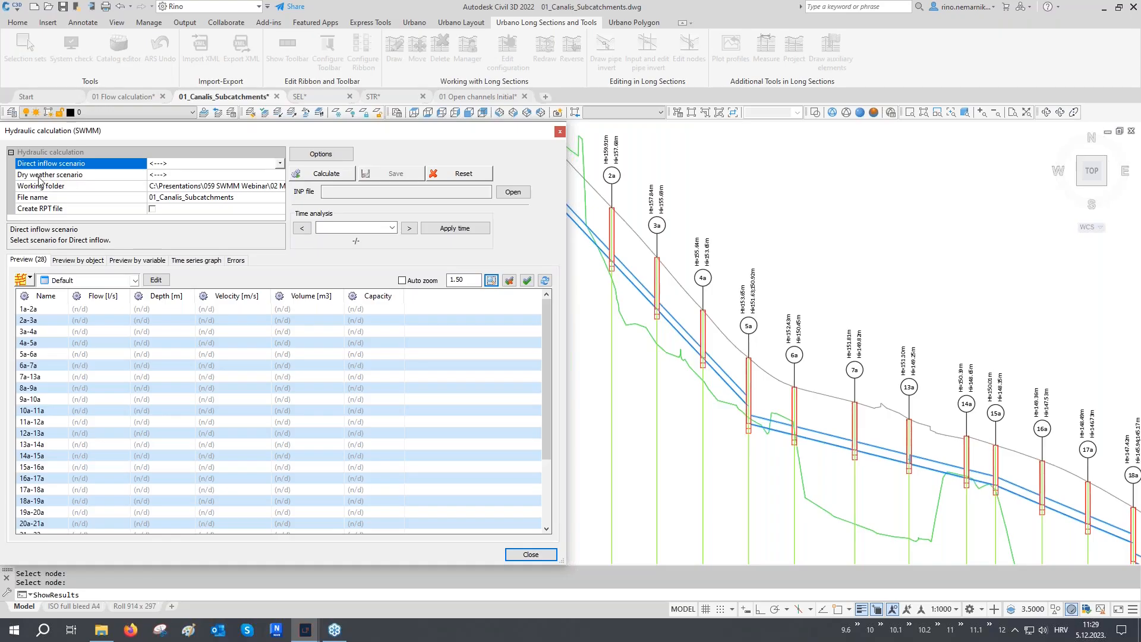
- Open the calculation options and check the rainfall/runoff, infiltration model and routing model settings
{"action": "left_click", "coordinate": [321, 155]}
{"action": "left_click_drag", "start_coordinate": [298, 188], "coordinate": [293, 200]}
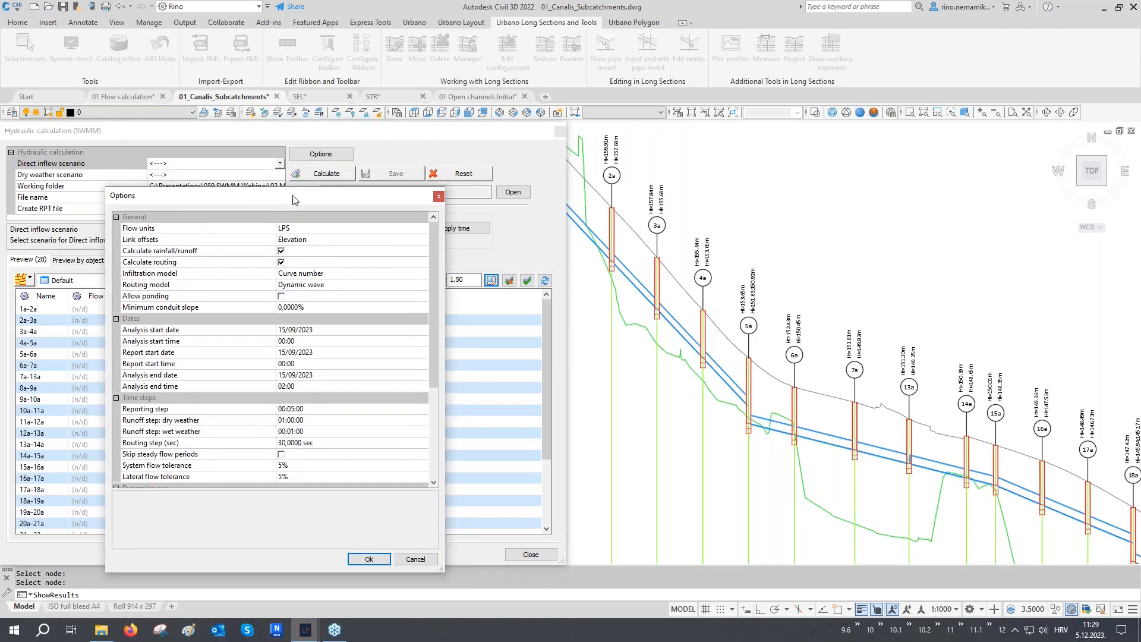
{"action": "left_click", "coordinate": [153, 252]}
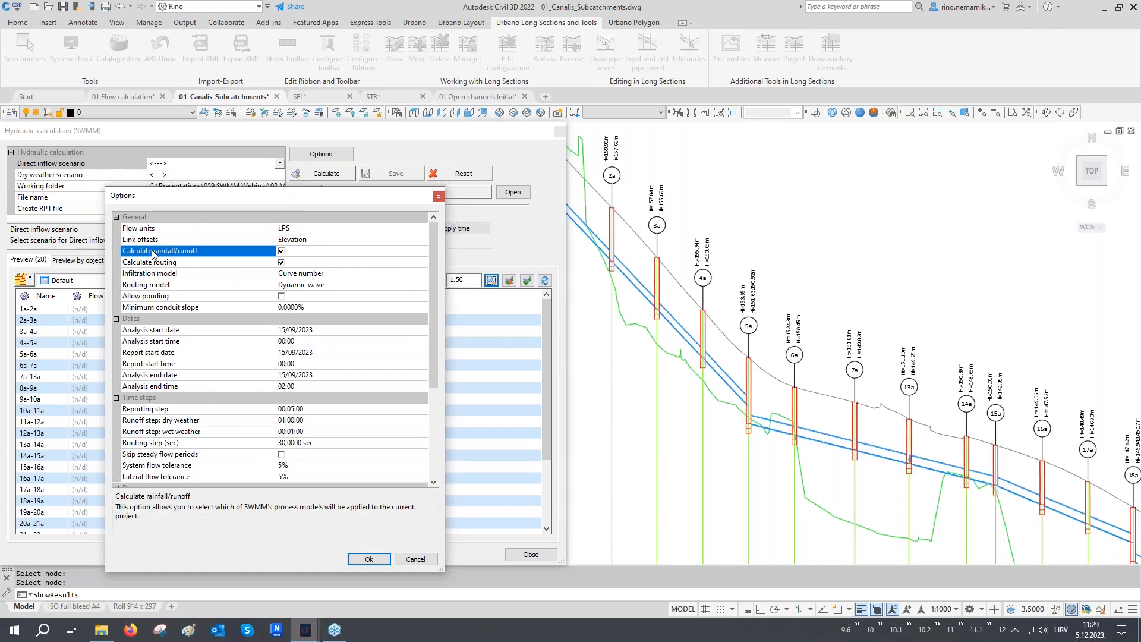
{"action": "left_click", "coordinate": [190, 274]}
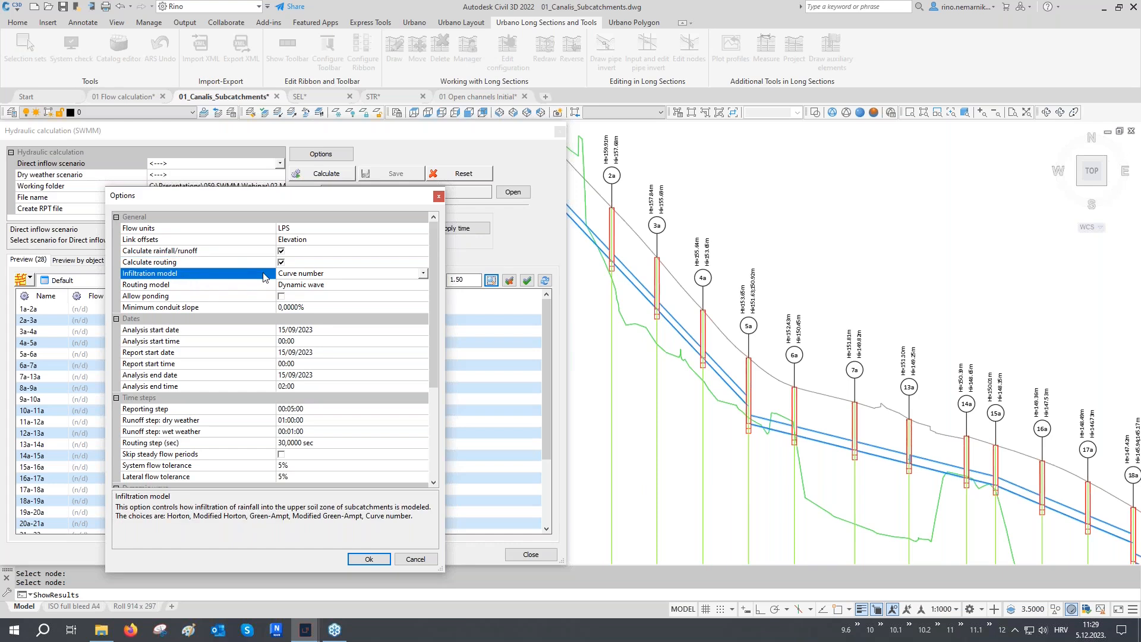
{"action": "left_click", "coordinate": [204, 287]}
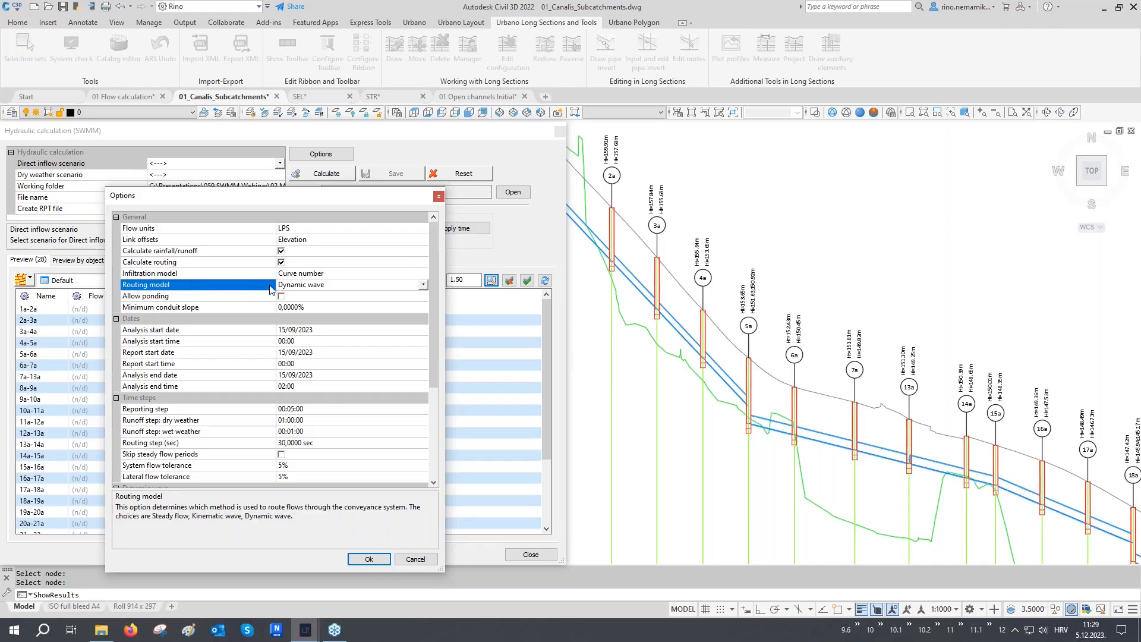
- Check the analysis end time, reporting step and wet weather runoff step, then accept the options and run the SWMM calculation
{"action": "left_click", "coordinate": [189, 387]}
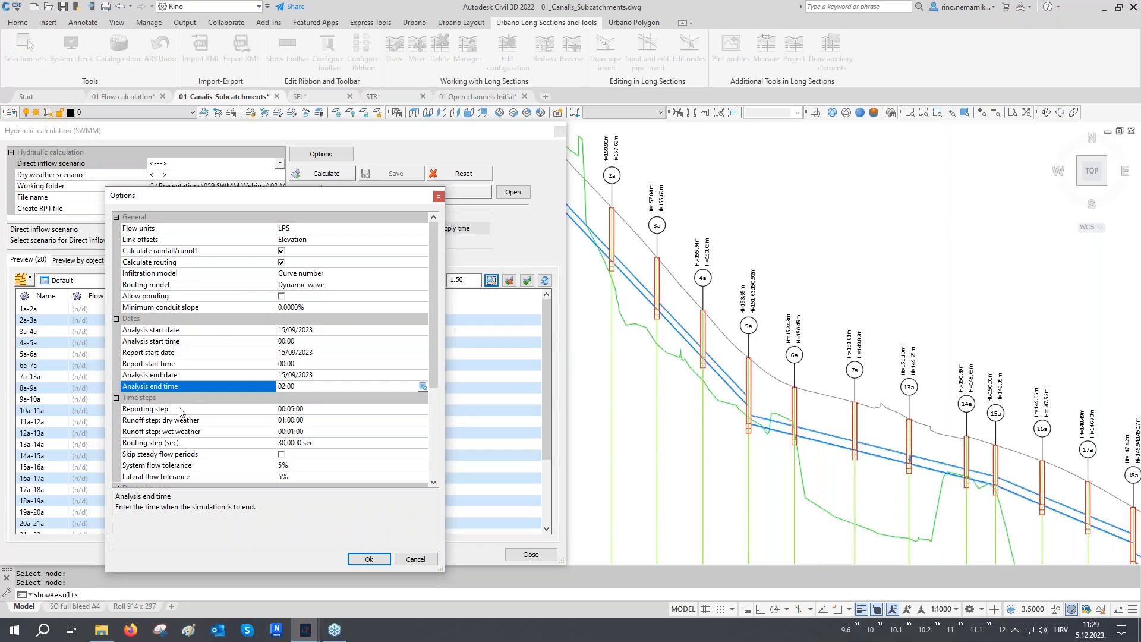
{"action": "left_click", "coordinate": [178, 410]}
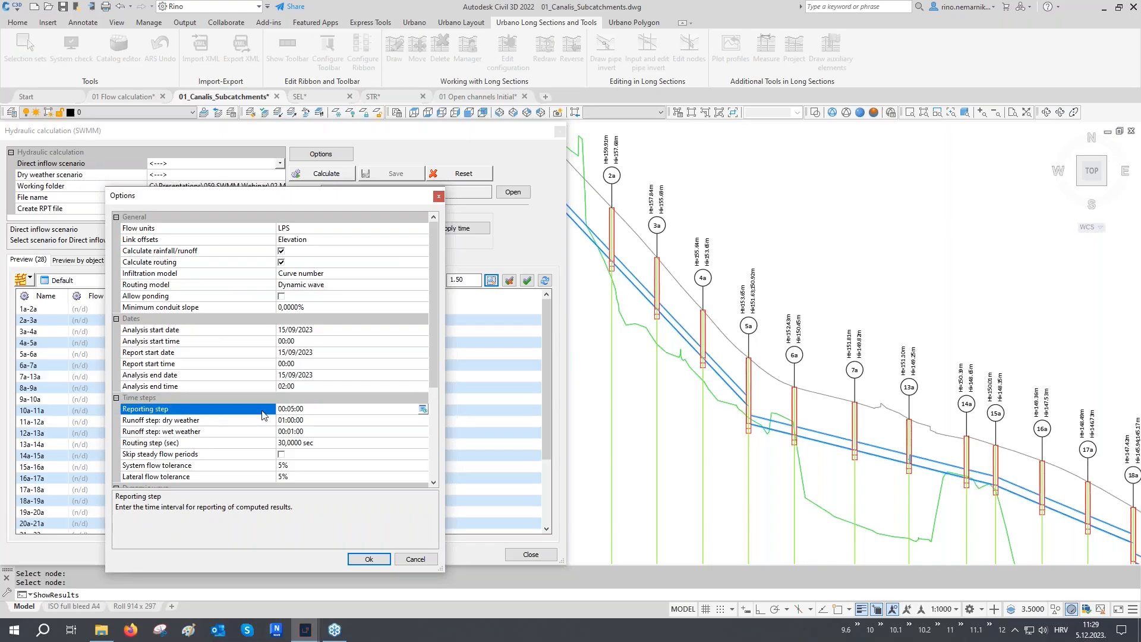
{"action": "left_click", "coordinate": [177, 433]}
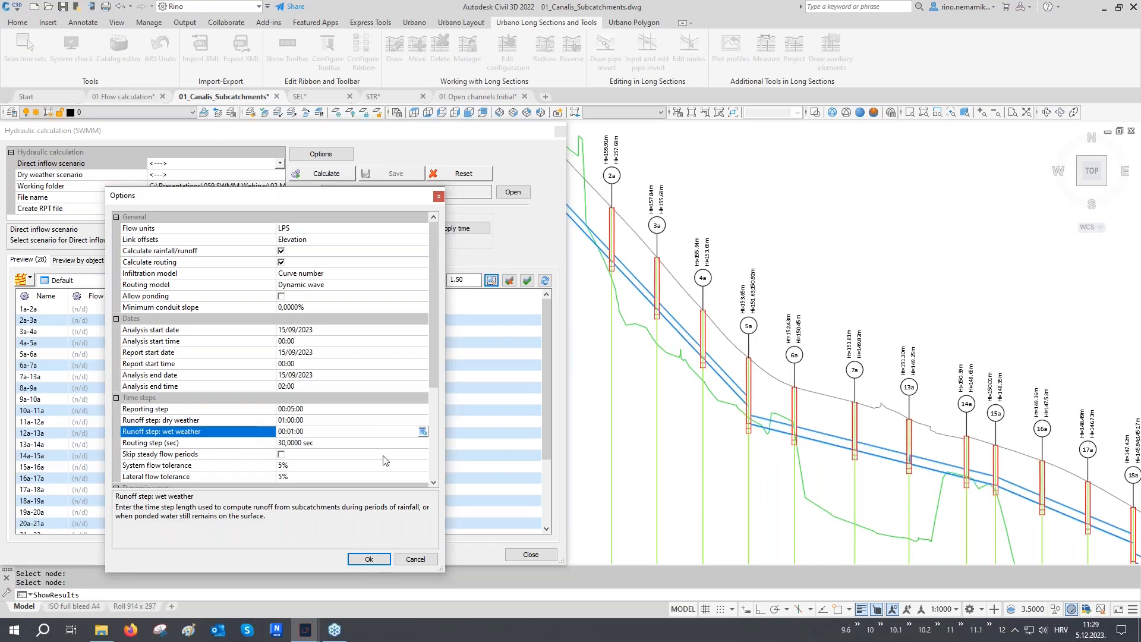
{"action": "left_click", "coordinate": [364, 557]}
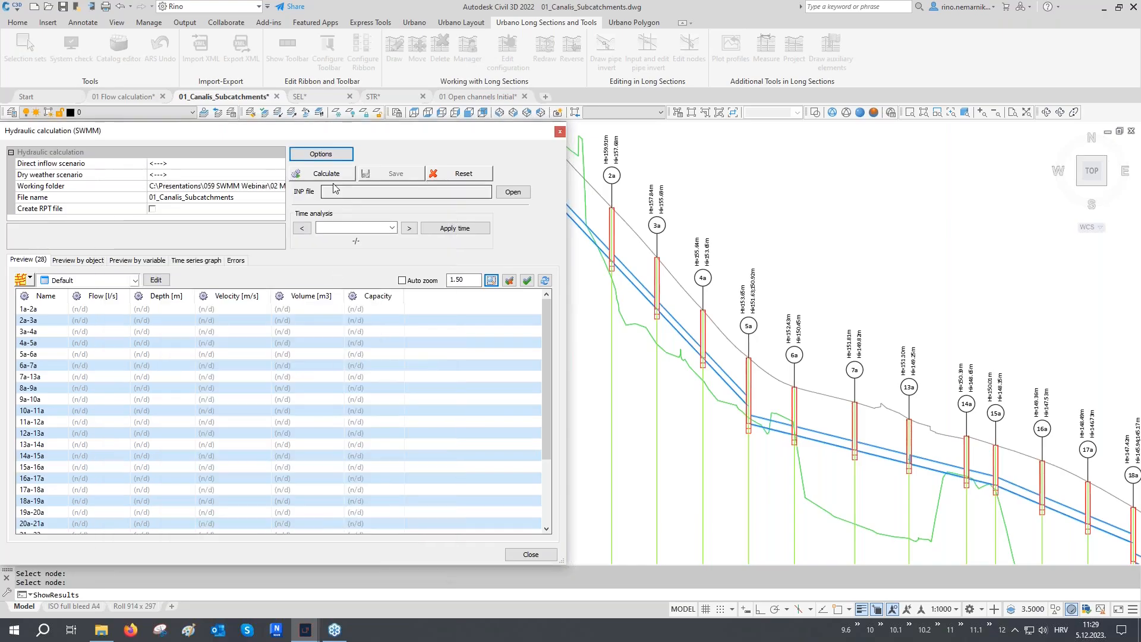
{"action": "left_click", "coordinate": [335, 178]}
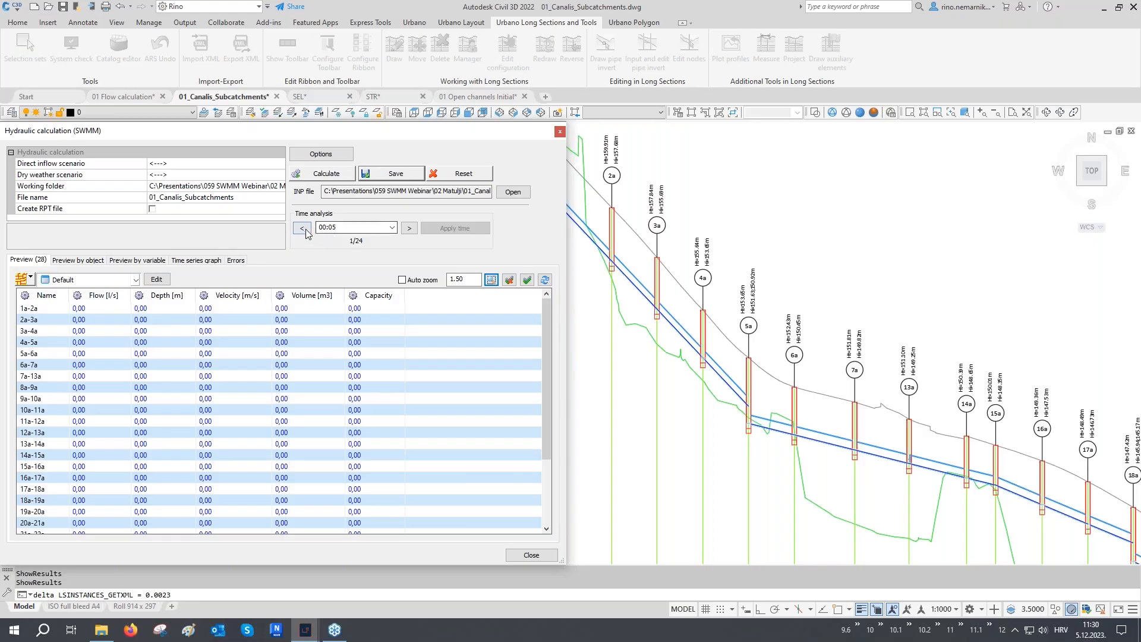
- Advance the SWMM results through the time steps to 00:20 and apply that time to the long section
{"action": "left_click", "coordinate": [393, 229]}
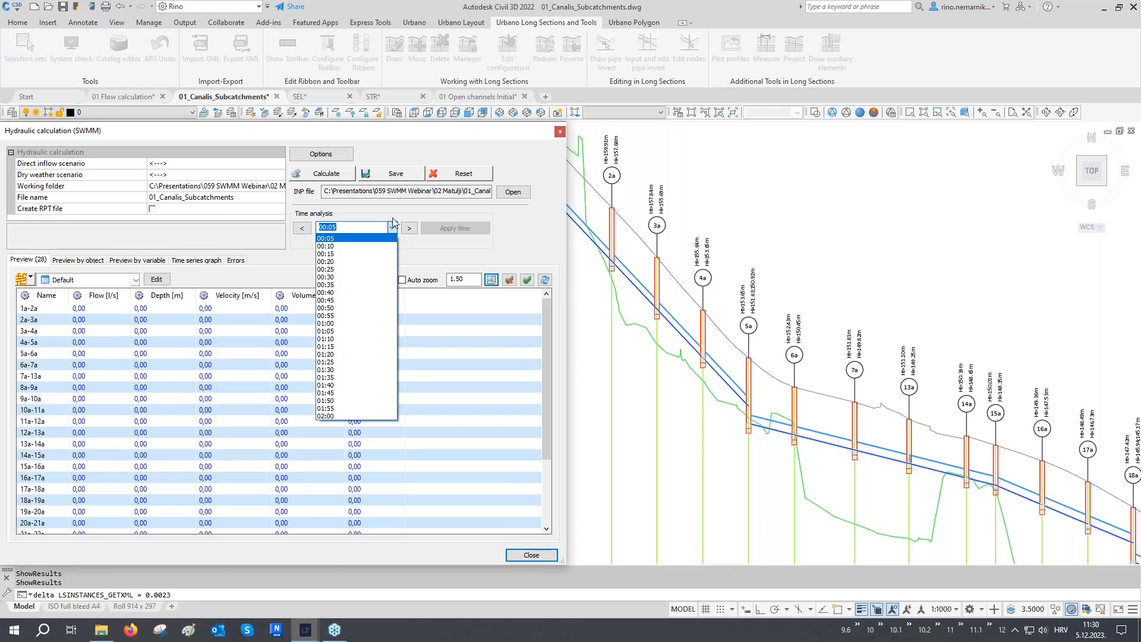
{"action": "left_click", "coordinate": [393, 225]}
{"action": "left_click", "coordinate": [409, 228]}
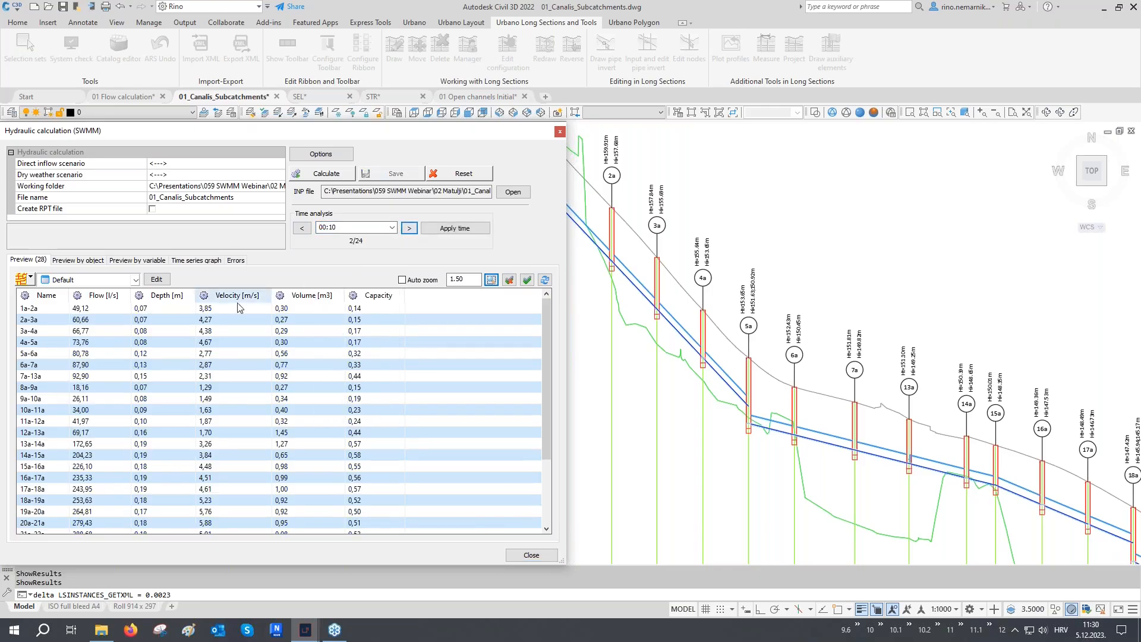
{"action": "left_click", "coordinate": [409, 228]}
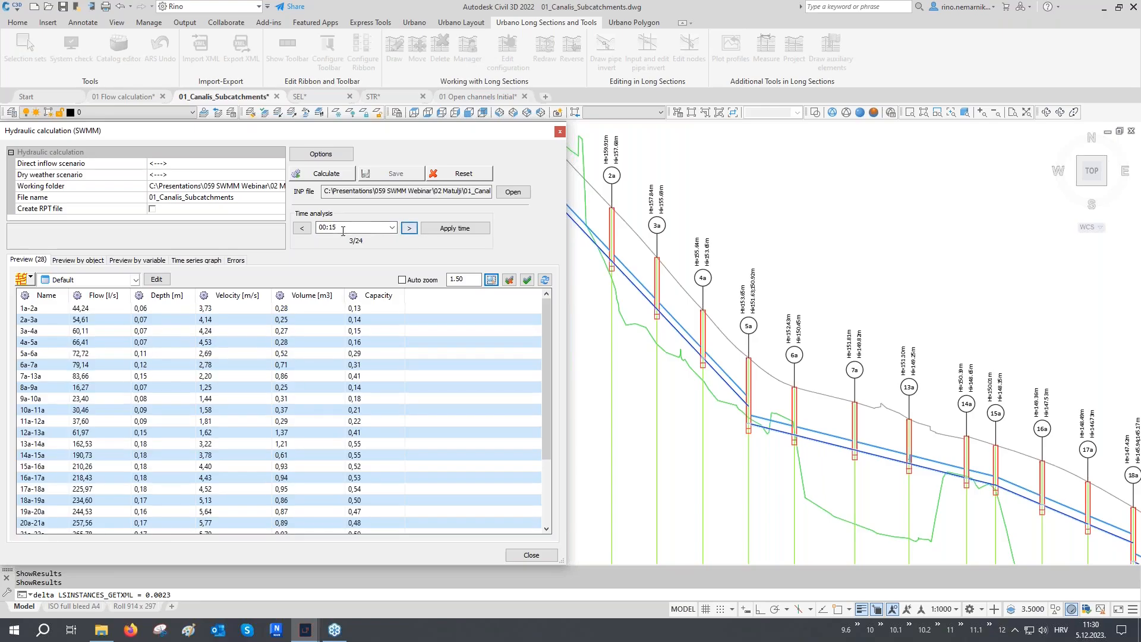
{"action": "left_click", "coordinate": [409, 228]}
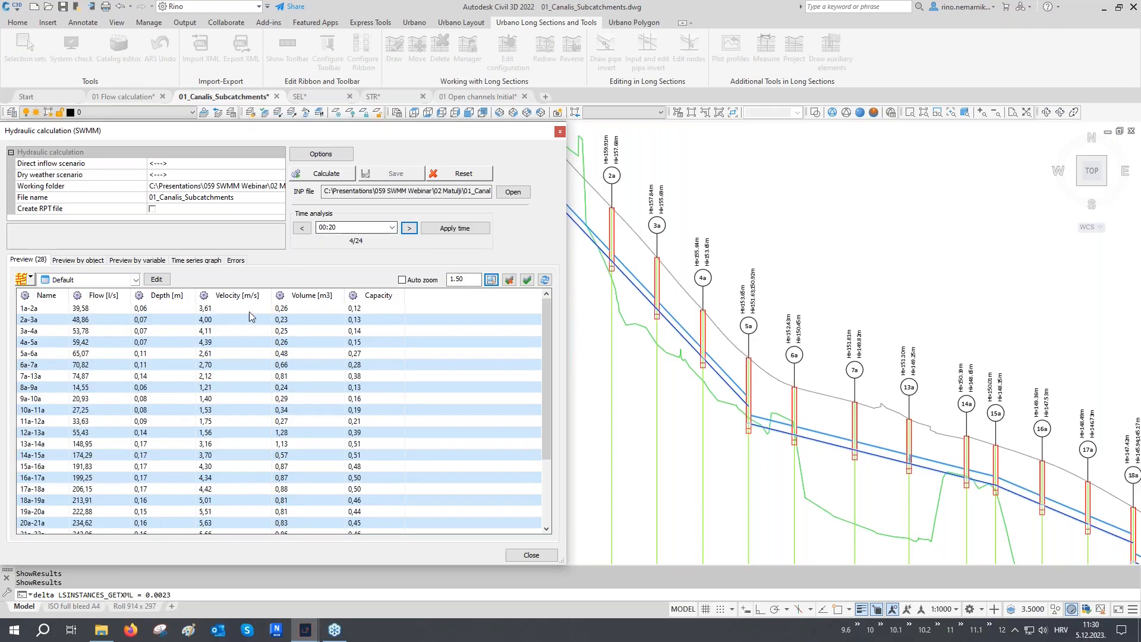
{"action": "left_click", "coordinate": [438, 230]}
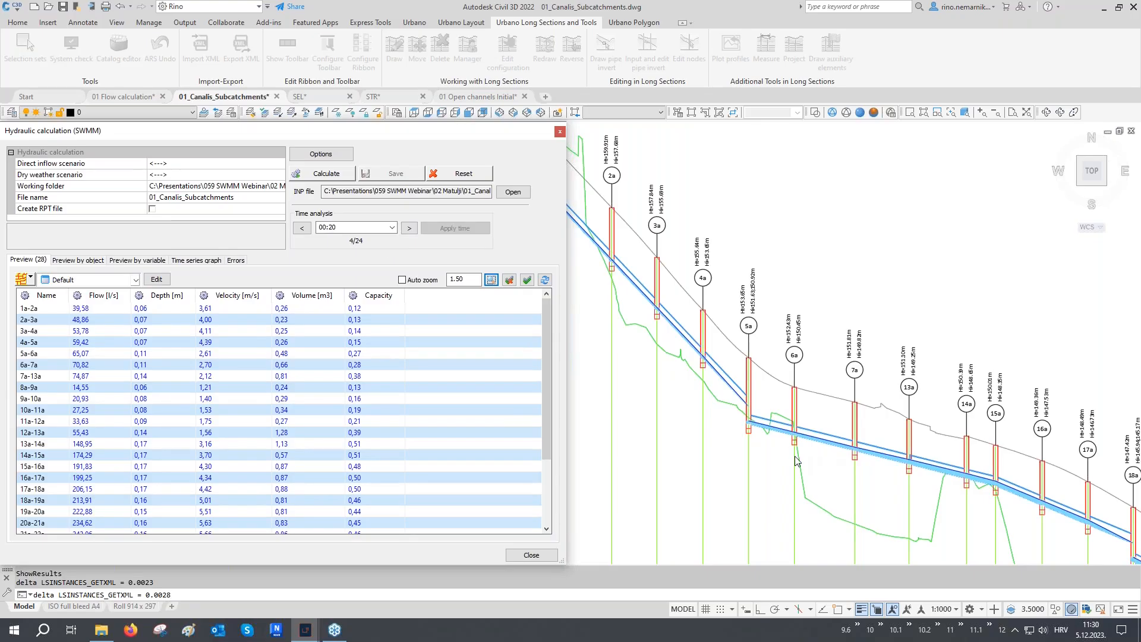
- Review the default node results and the catchment area results sorted by descending runoff, and return to the default section results
{"action": "left_click", "coordinate": [71, 288]}
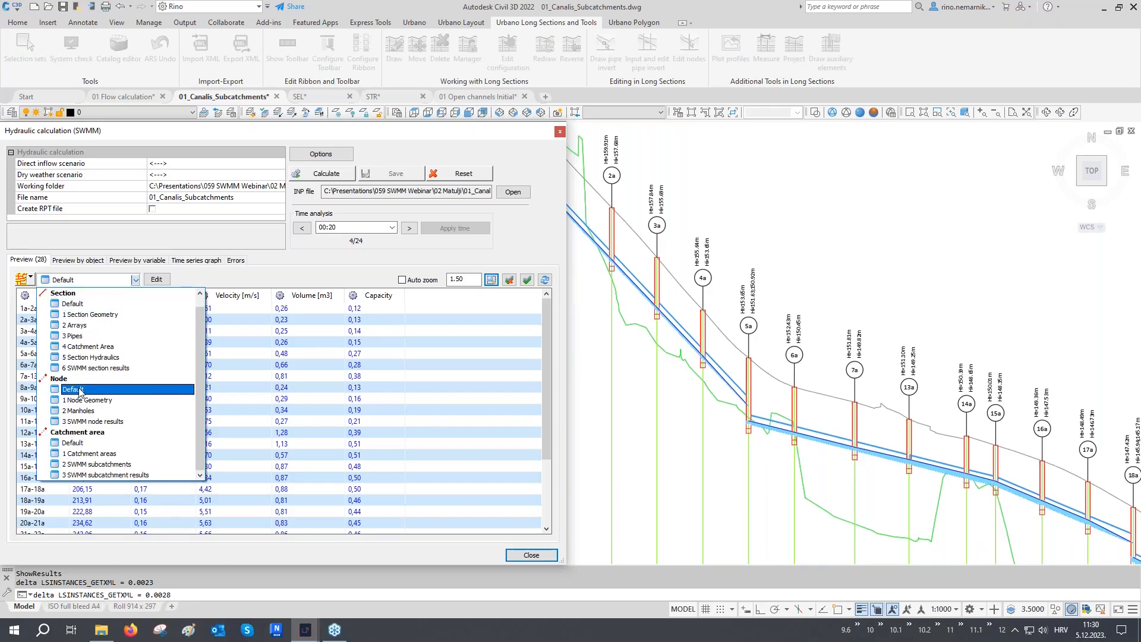
{"action": "left_click", "coordinate": [80, 391]}
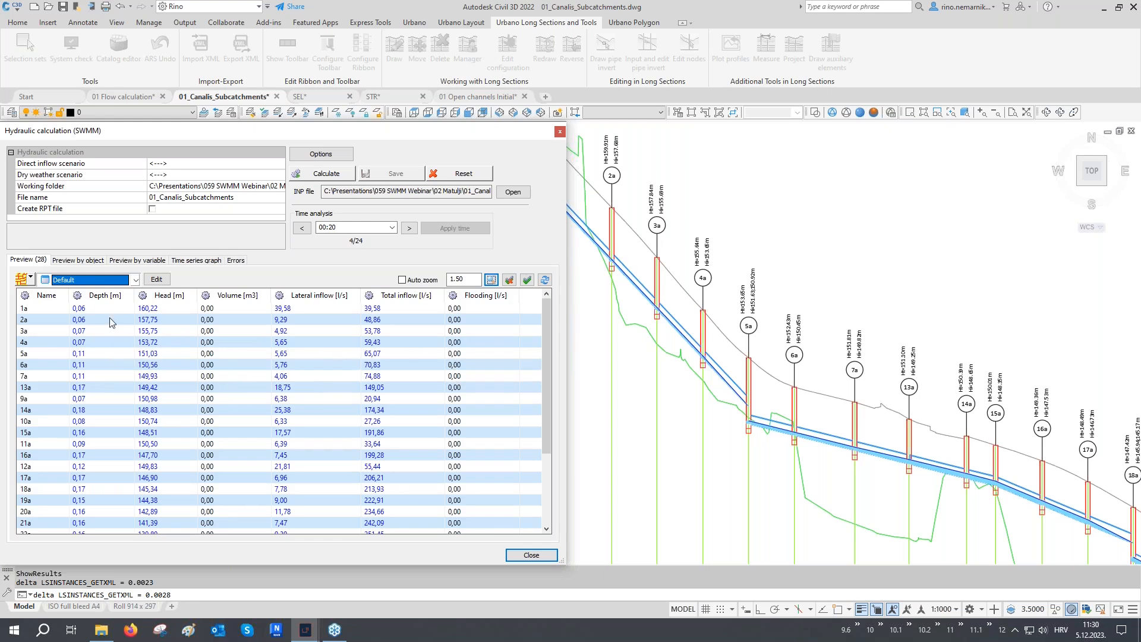
{"action": "left_click", "coordinate": [83, 281]}
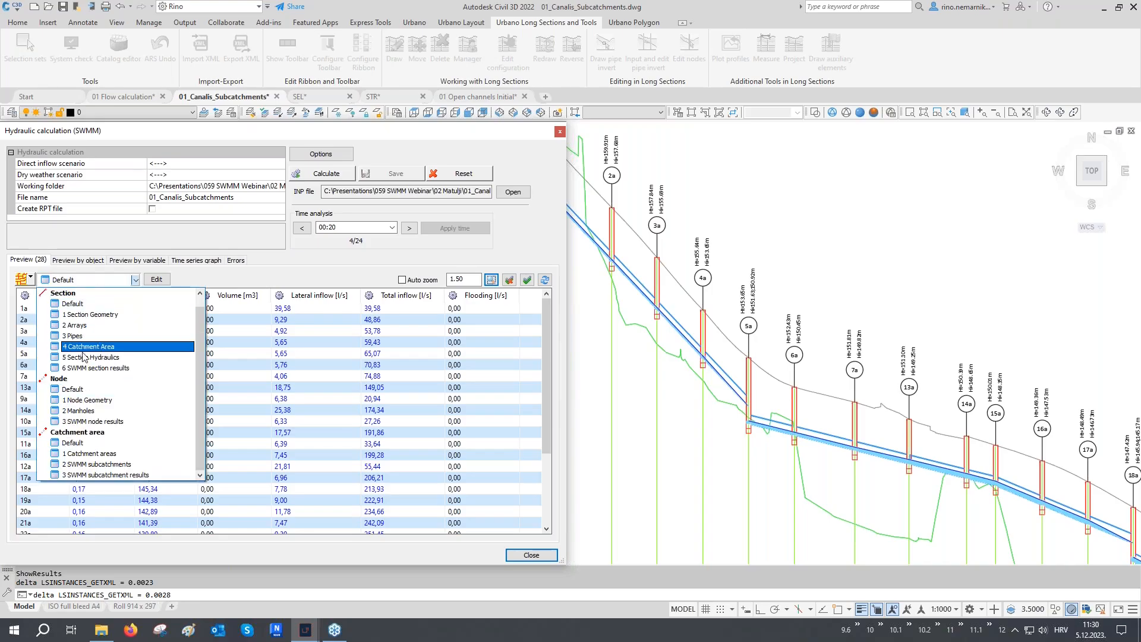
{"action": "left_click", "coordinate": [74, 442]}
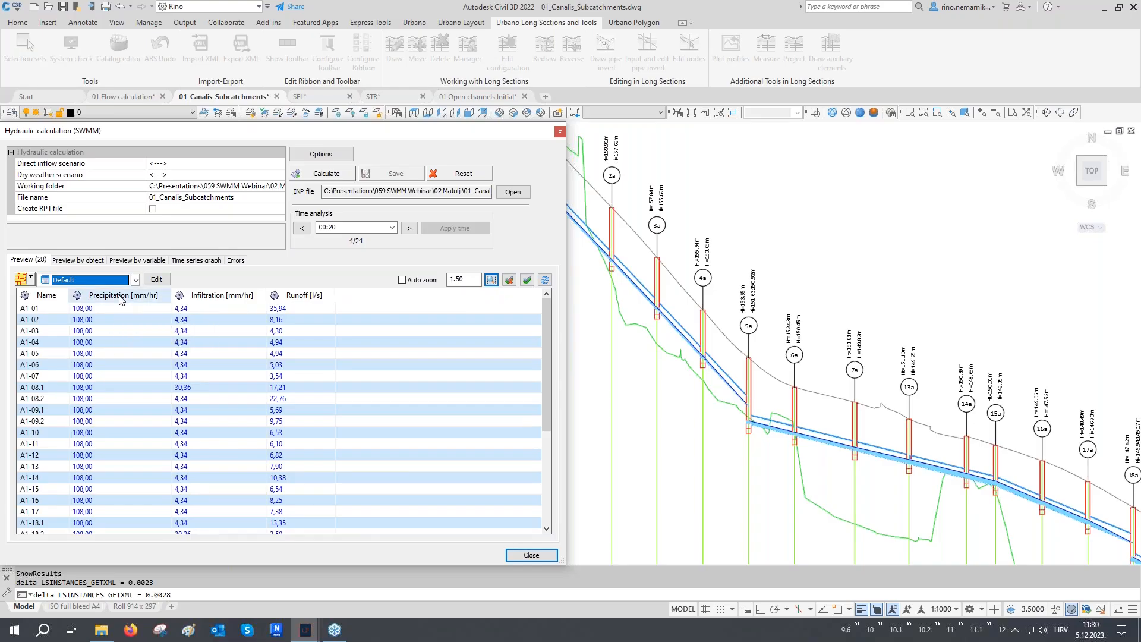
{"action": "left_click", "coordinate": [298, 296]}
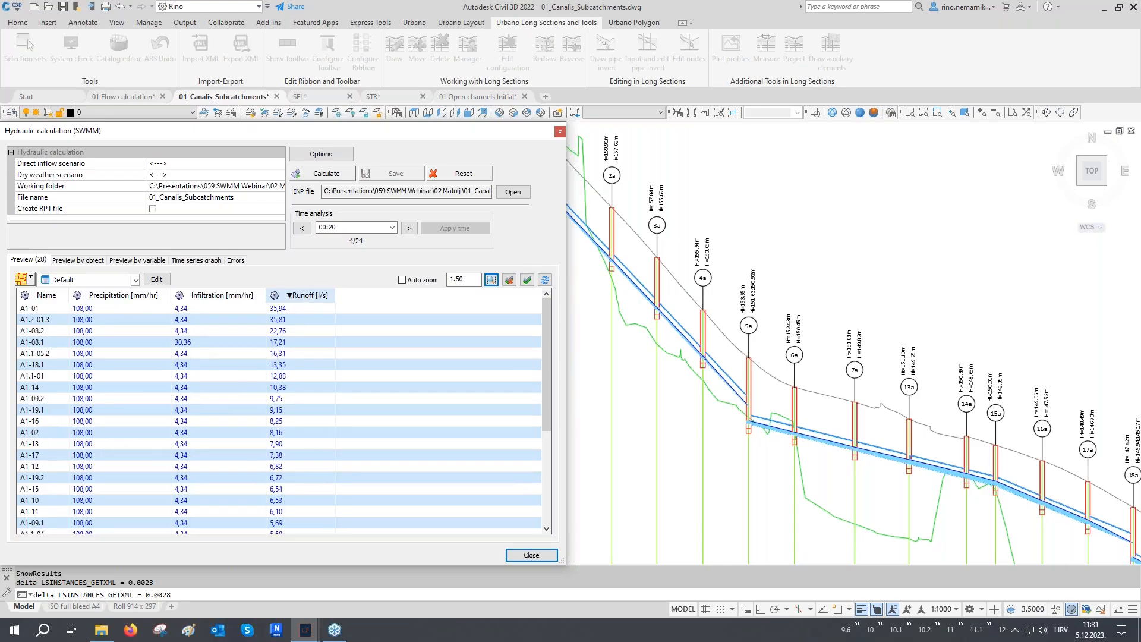
{"action": "left_click", "coordinate": [122, 283]}
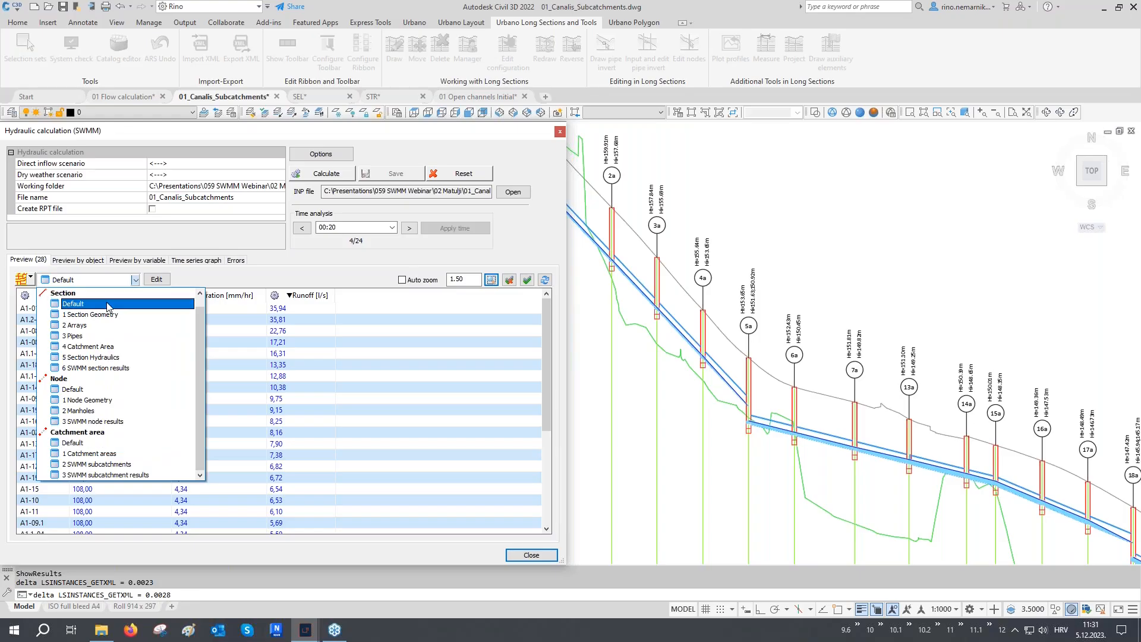
{"action": "left_click", "coordinate": [106, 302]}
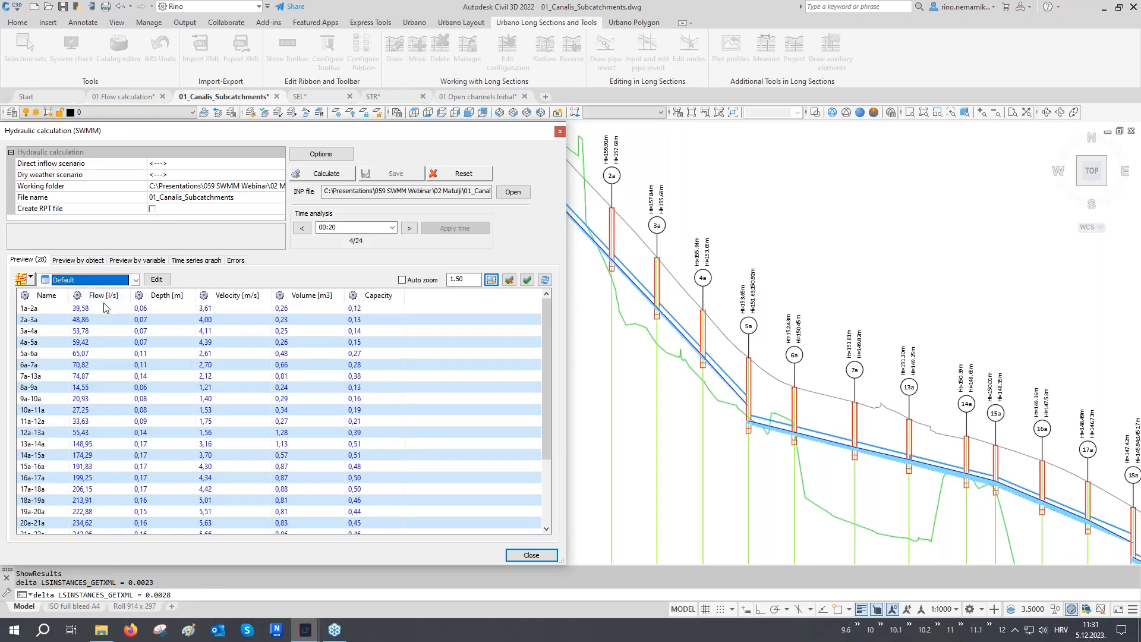
- Preview the results by object for outlet section 28a-29a, sort them by descending flow and highlight the peak-flow time row
{"action": "left_click", "coordinate": [83, 261]}
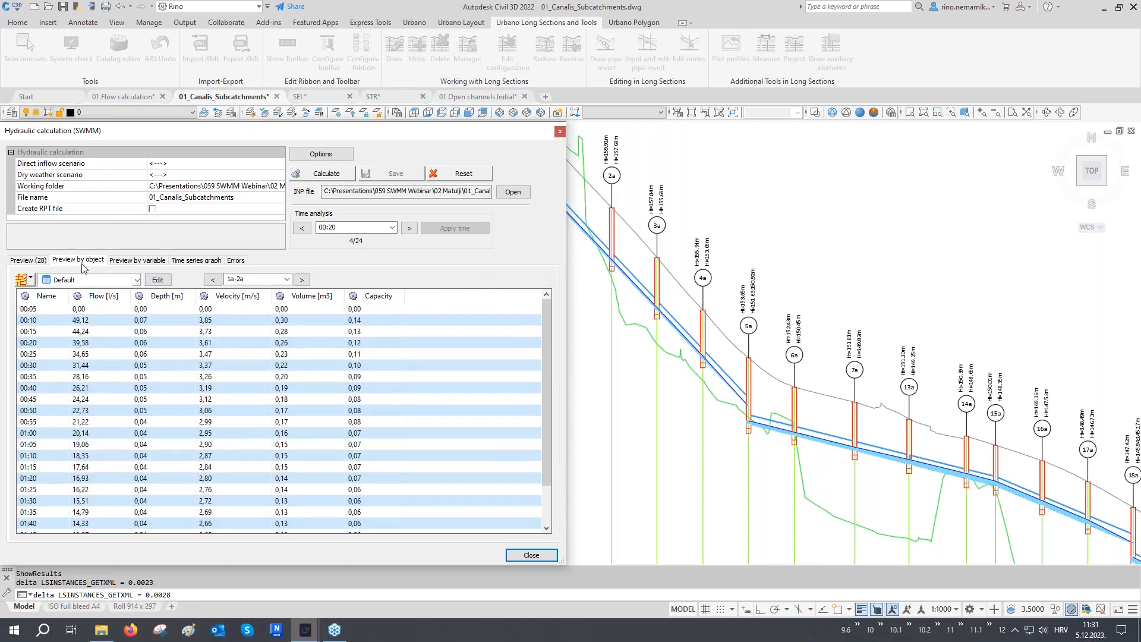
{"action": "left_click", "coordinate": [30, 278]}
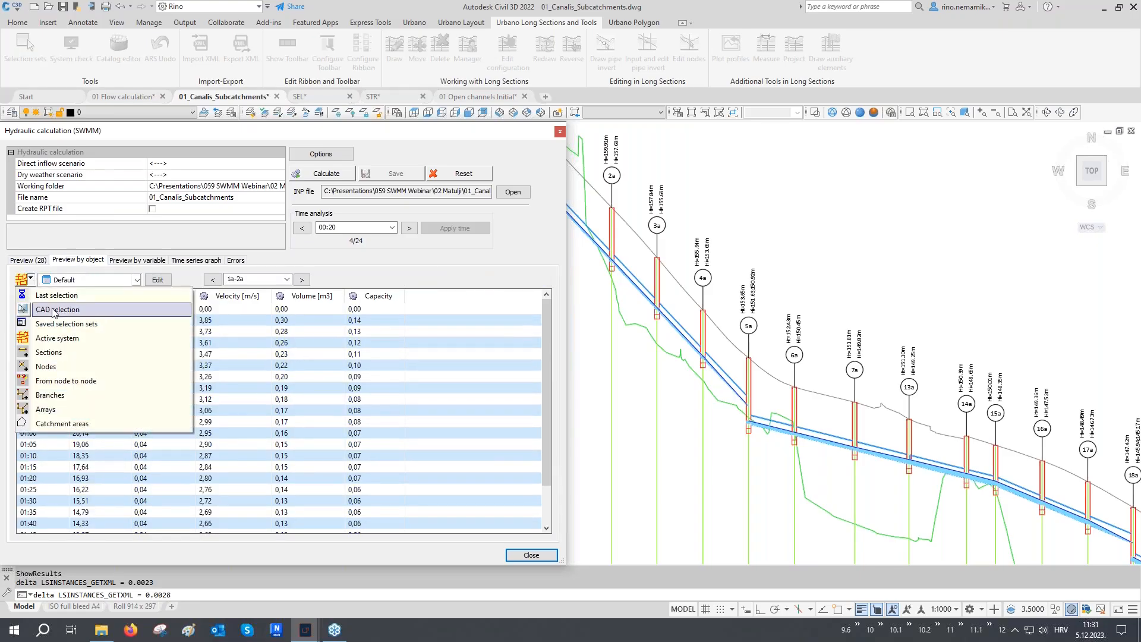
{"action": "left_click", "coordinate": [57, 356]}
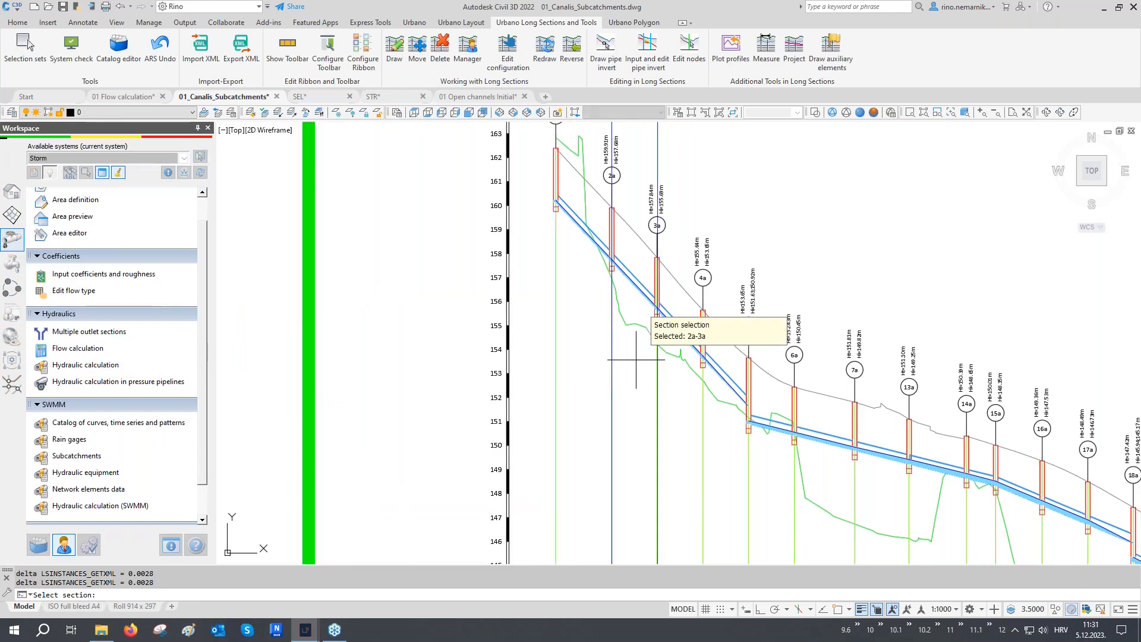
{"action": "scroll", "coordinate": [624, 357], "scroll_direction": "down", "scroll_amount": 5}
{"action": "scroll", "coordinate": [635, 360], "scroll_direction": "down", "scroll_amount": 5}
{"action": "mouse_move", "coordinate": [618, 390]}
{"action": "middle_mouse_down"}
{"action": "mouse_move", "coordinate": [677, 355]}
{"action": "mouse_move", "coordinate": [796, 245]}
{"action": "middle_mouse_up"}
{"action": "scroll", "coordinate": [731, 474], "scroll_direction": "up", "scroll_amount": 5}
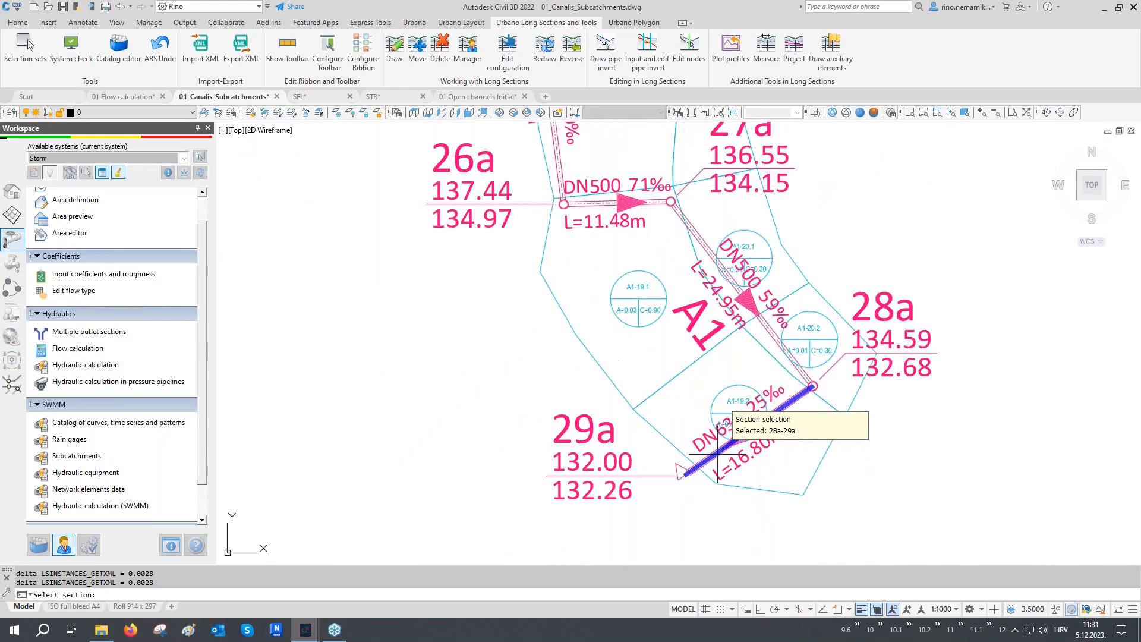
{"action": "scroll", "coordinate": [844, 410], "scroll_direction": "up", "scroll_amount": 1}
{"action": "left_click", "coordinate": [844, 411]}
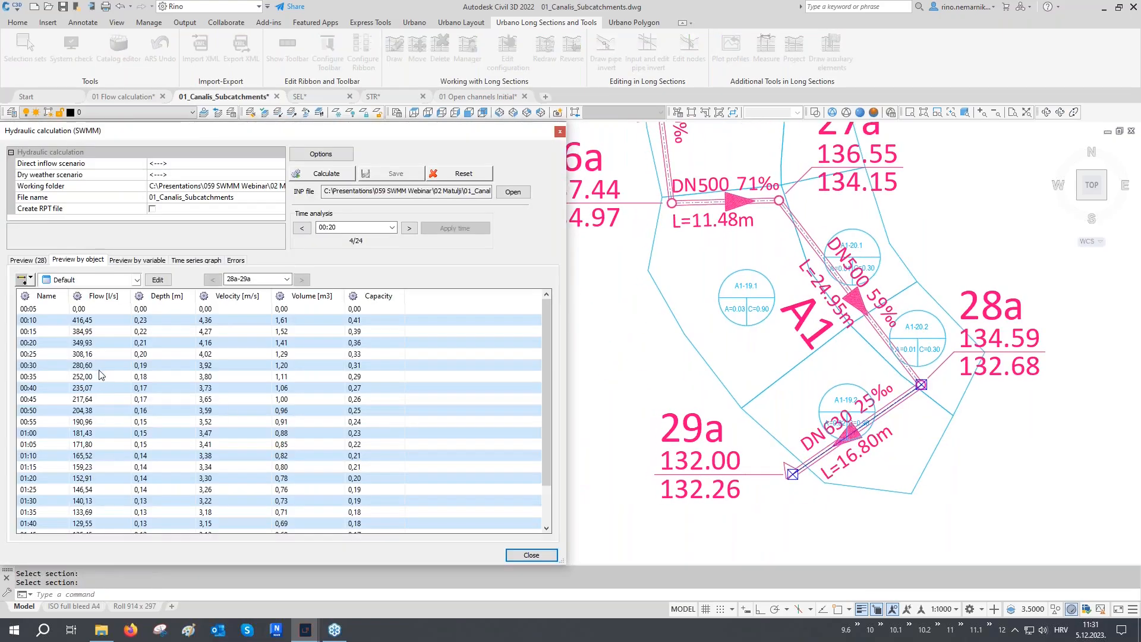
{"action": "left_click", "coordinate": [100, 296]}
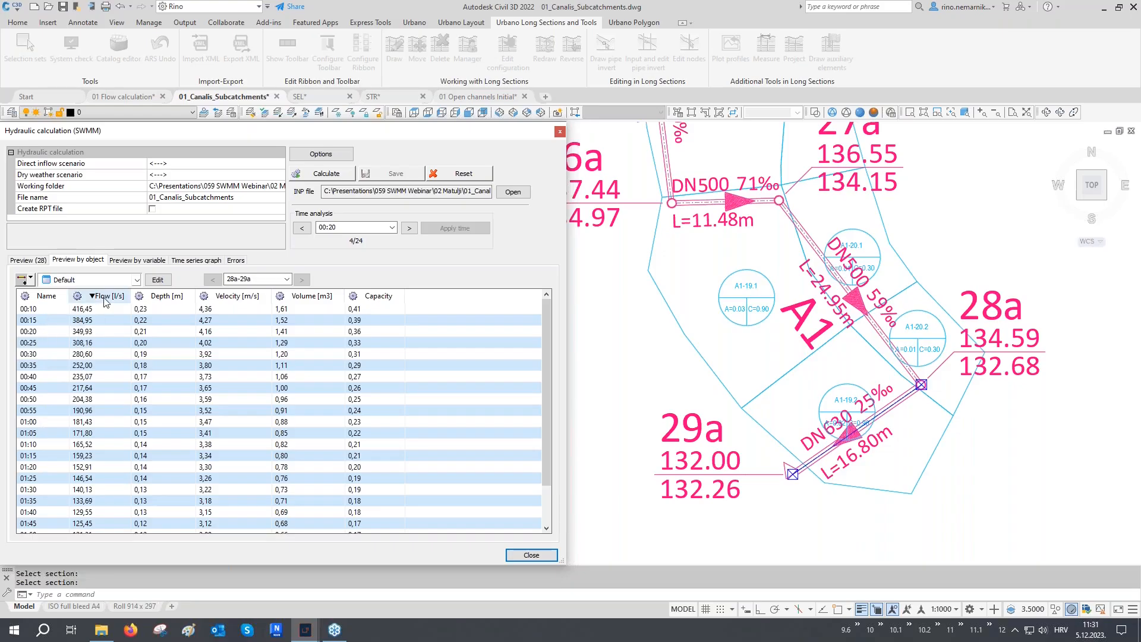
{"action": "left_click", "coordinate": [84, 311]}
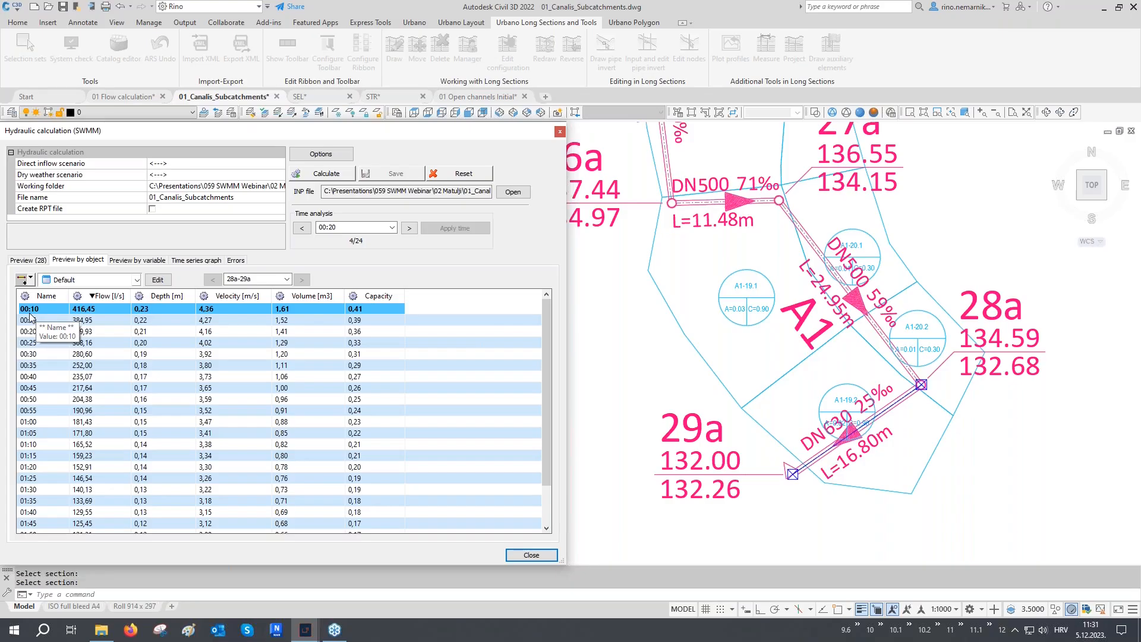
- Return to the all-sections preview, set the analysis time to 00:10 and apply it to the drawing
{"action": "left_click", "coordinate": [32, 261]}
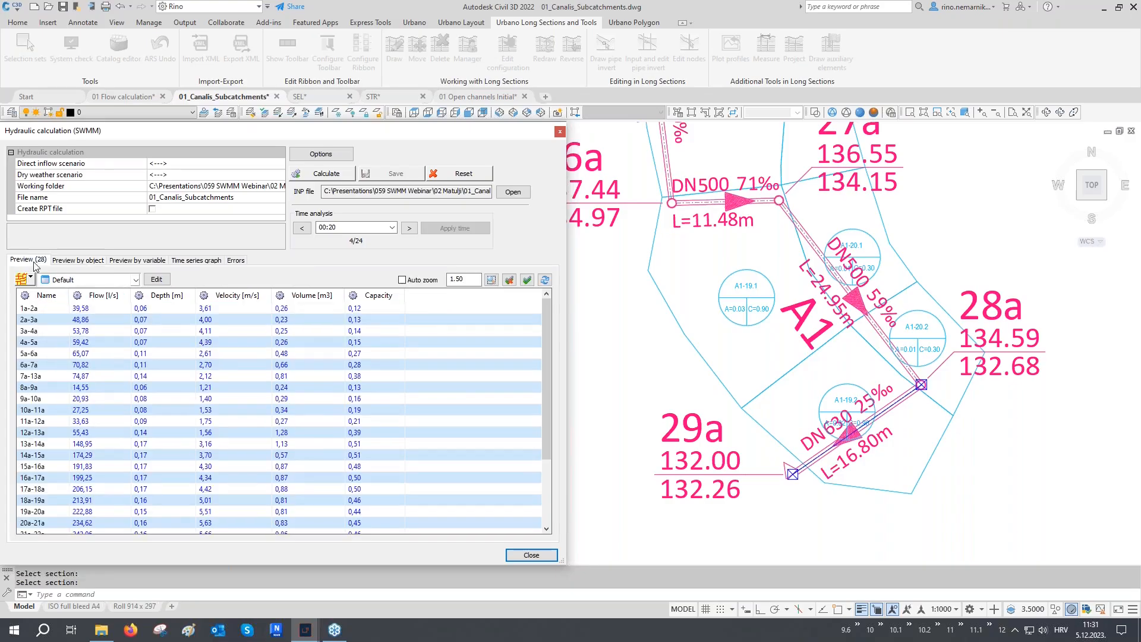
{"action": "left_click", "coordinate": [392, 227]}
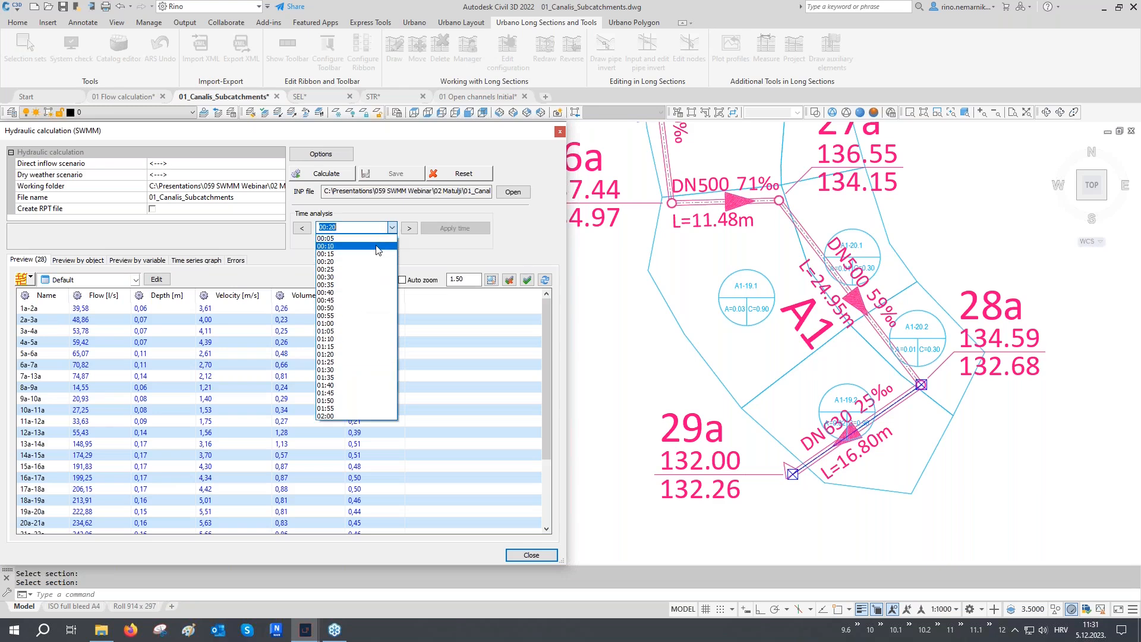
{"action": "left_click", "coordinate": [378, 246]}
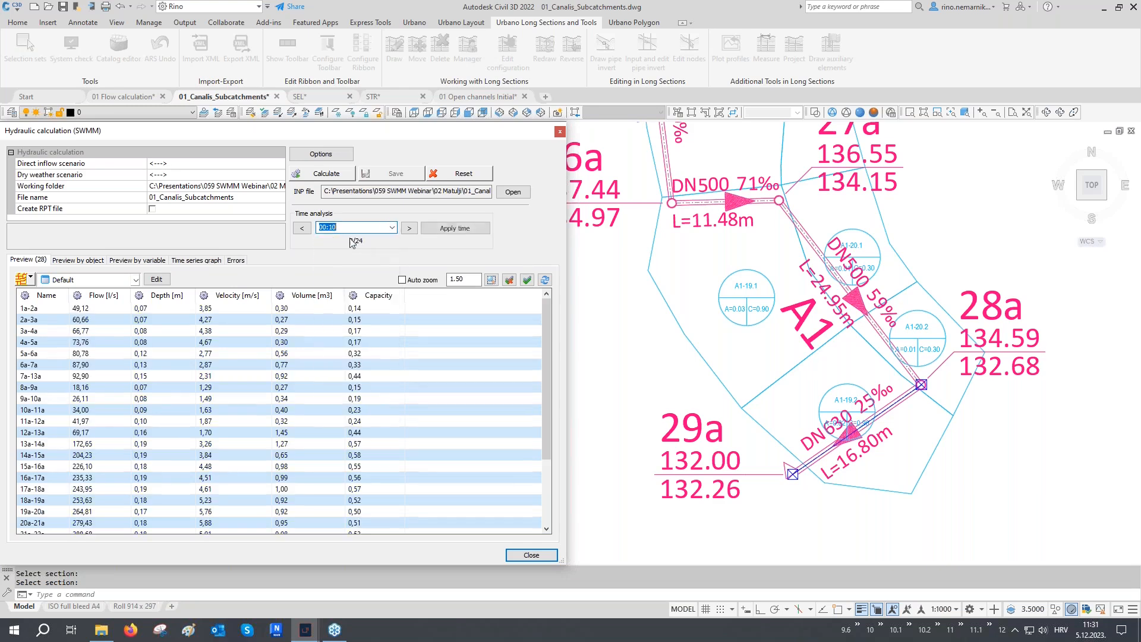
{"action": "left_click", "coordinate": [453, 229]}
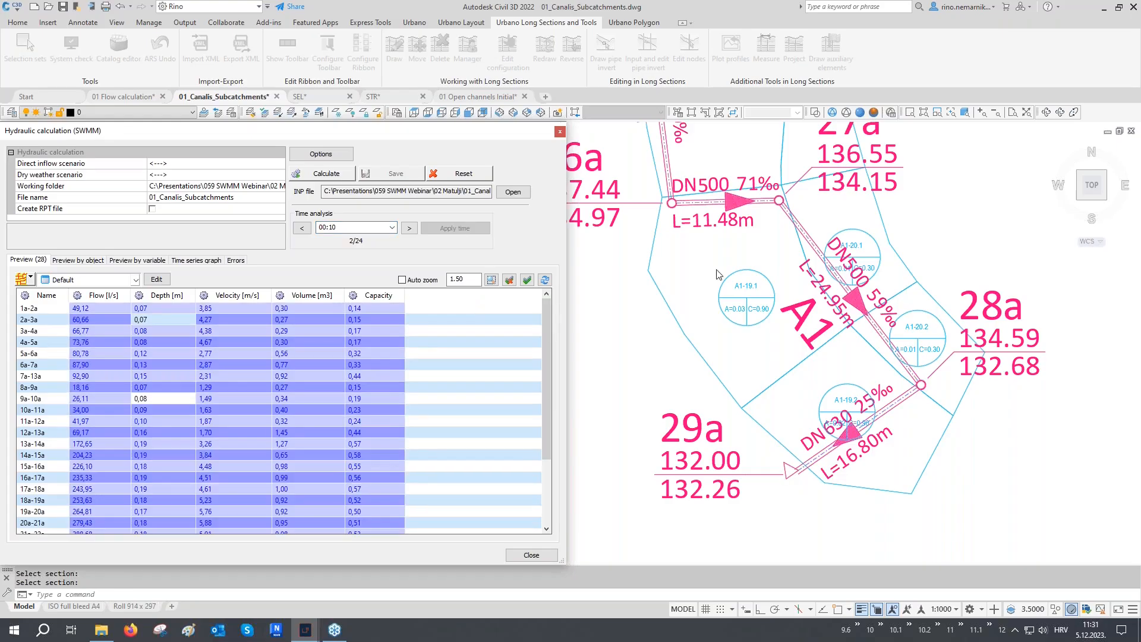
- Examine the water level along the largest long section from its upstream nodes down to outlet section 28a-29a
{"action": "left_click", "coordinate": [25, 278]}
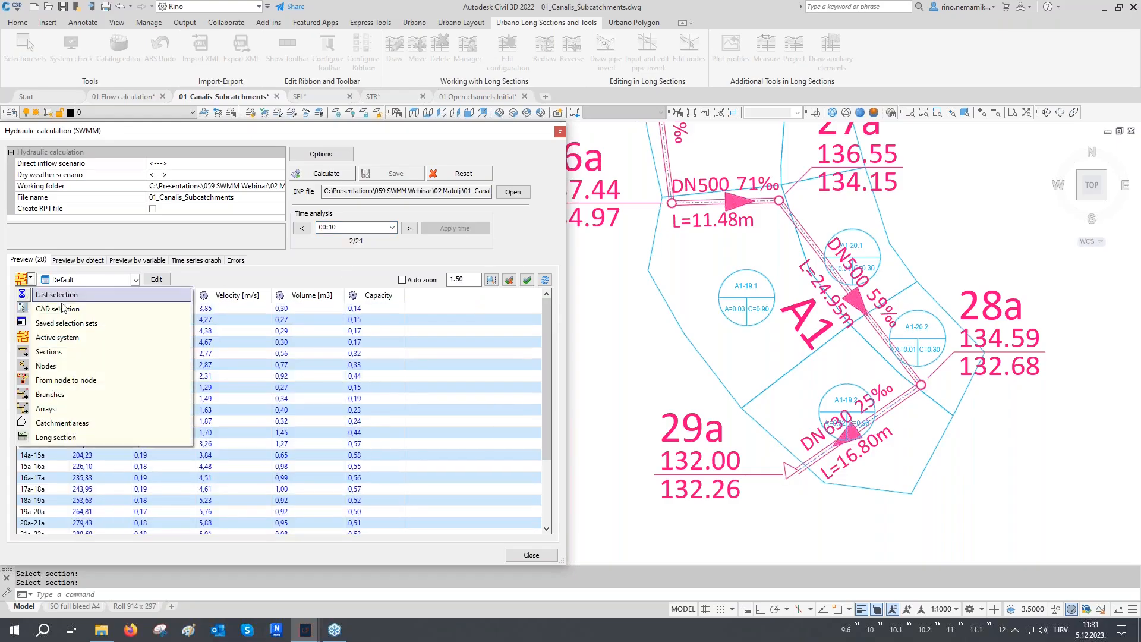
{"action": "left_click", "coordinate": [62, 337]}
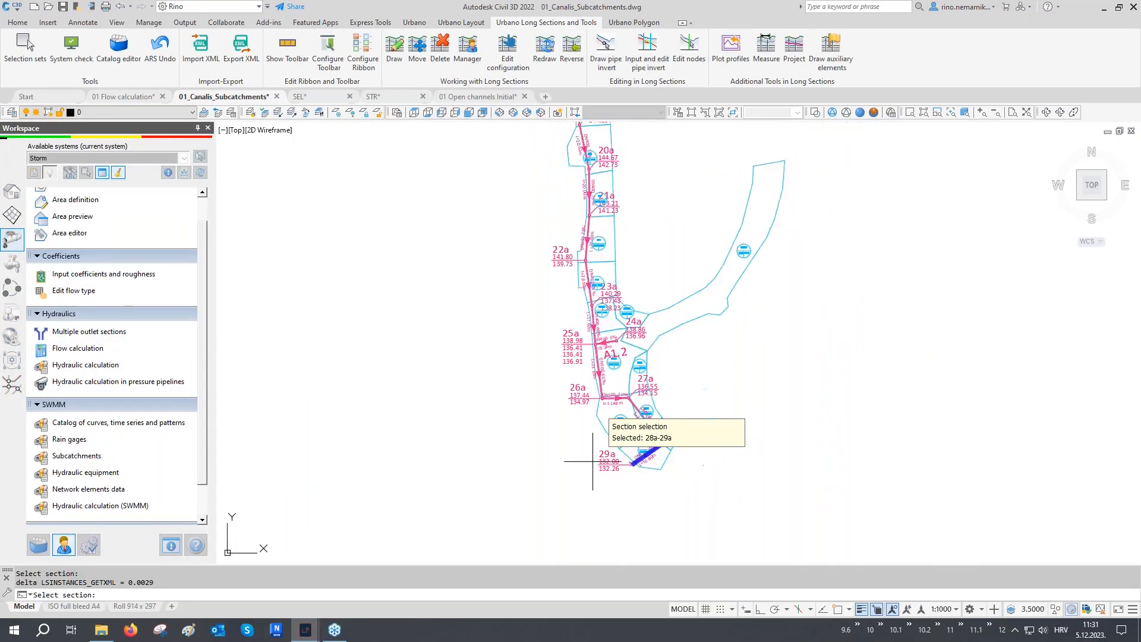
{"action": "middle_click_drag", "start_coordinate": [674, 291], "coordinate": [644, 396]}
{"action": "scroll", "coordinate": [695, 273], "scroll_direction": "up", "scroll_amount": 8}
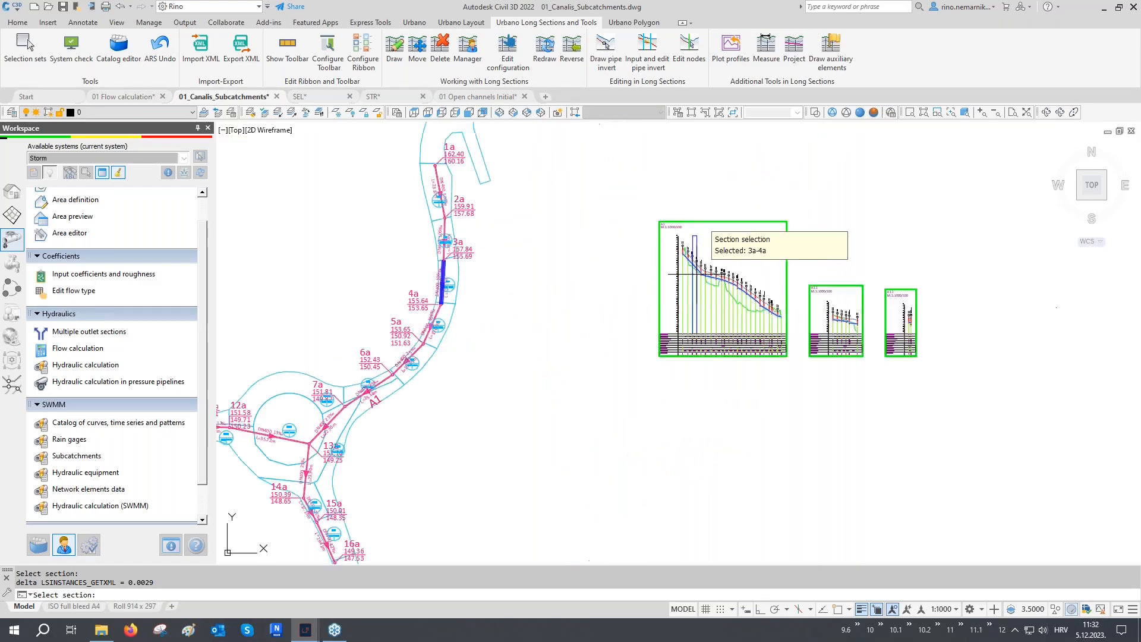
{"action": "scroll", "coordinate": [697, 238], "scroll_direction": "up", "scroll_amount": 8}
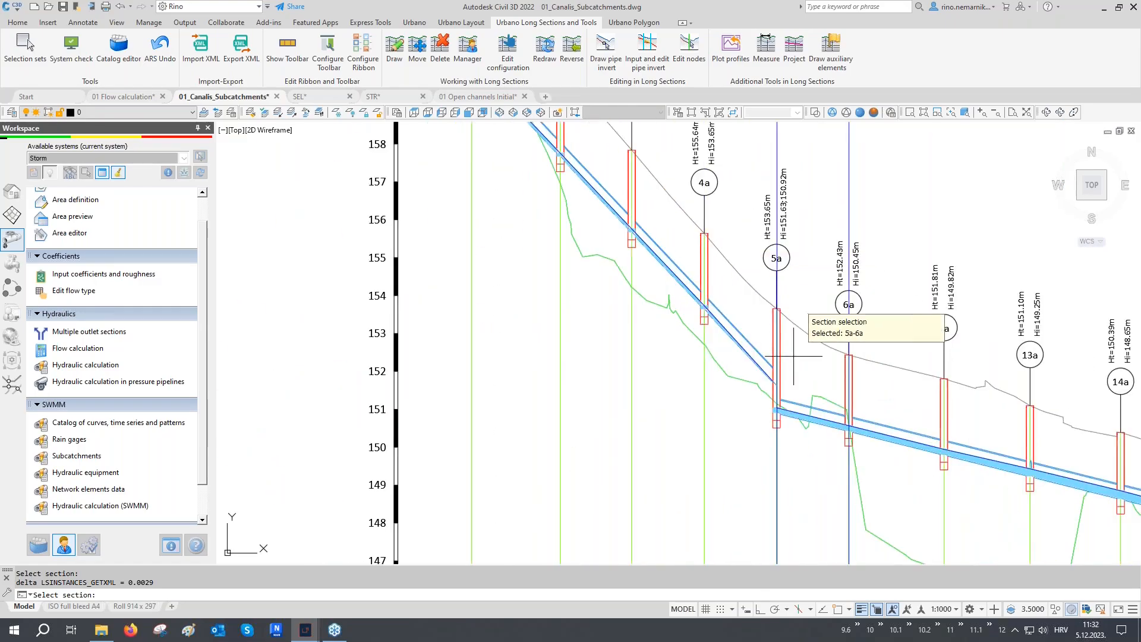
{"action": "middle_click_drag", "start_coordinate": [784, 359], "coordinate": [664, 324]}
{"action": "middle_click_drag", "start_coordinate": [752, 383], "coordinate": [630, 344]}
{"action": "mouse_move", "coordinate": [808, 399]}
{"action": "middle_mouse_down"}
{"action": "mouse_move", "coordinate": [677, 359]}
{"action": "mouse_move", "coordinate": [720, 360]}
{"action": "mouse_move", "coordinate": [681, 339]}
{"action": "middle_mouse_up"}
{"action": "middle_click_drag", "start_coordinate": [835, 430], "coordinate": [693, 344]}
{"action": "middle_click_drag", "start_coordinate": [892, 457], "coordinate": [703, 339]}
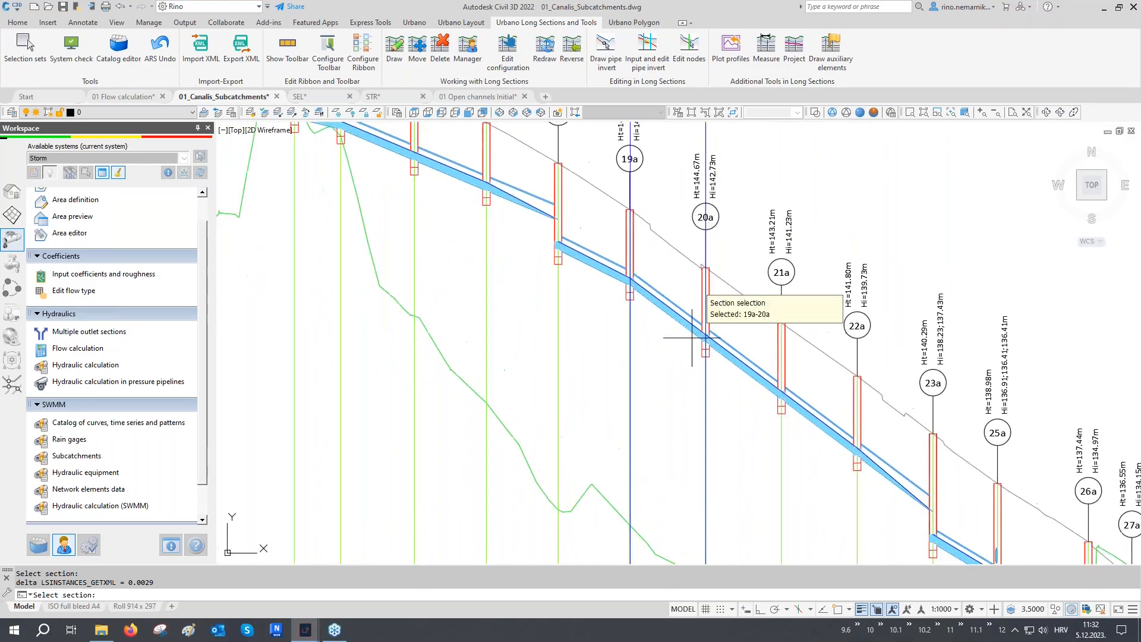
{"action": "middle_click_drag", "start_coordinate": [906, 496], "coordinate": [705, 355]}
{"action": "middle_click_drag", "start_coordinate": [909, 487], "coordinate": [708, 357]}
{"action": "scroll", "coordinate": [880, 495], "scroll_direction": "up", "scroll_amount": 4}
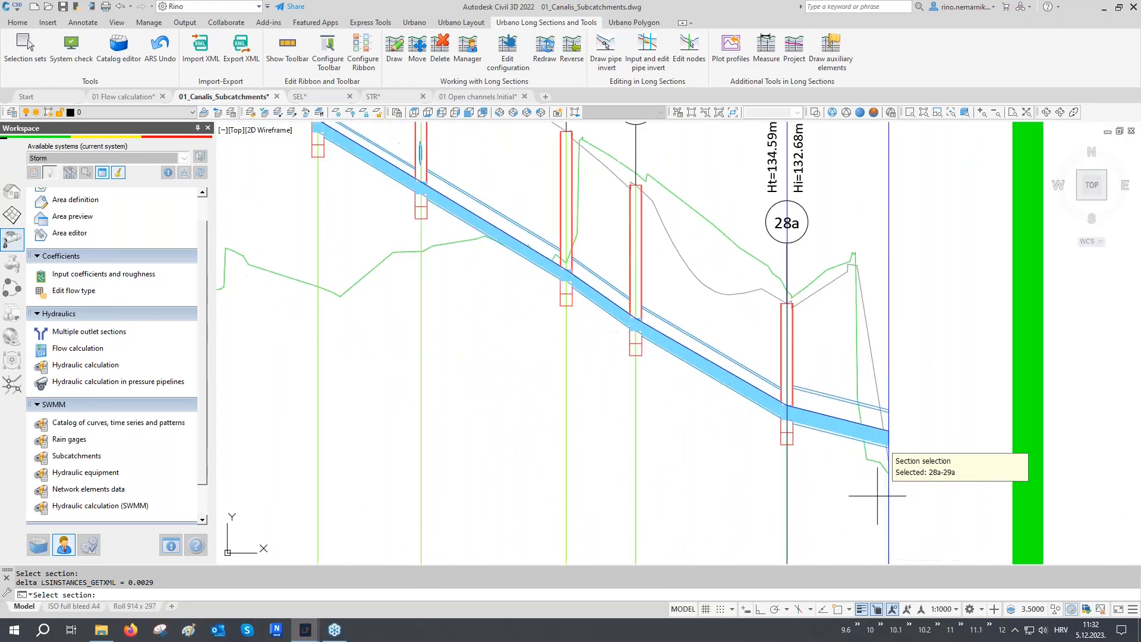
{"action": "scroll", "coordinate": [877, 496], "scroll_direction": "down", "scroll_amount": 8}
{"action": "middle_click_drag", "start_coordinate": [639, 417], "coordinate": [781, 435]}
{"action": "scroll", "coordinate": [698, 378], "scroll_direction": "up", "scroll_amount": 4}
{"action": "middle_click_drag", "start_coordinate": [693, 376], "coordinate": [805, 501]}
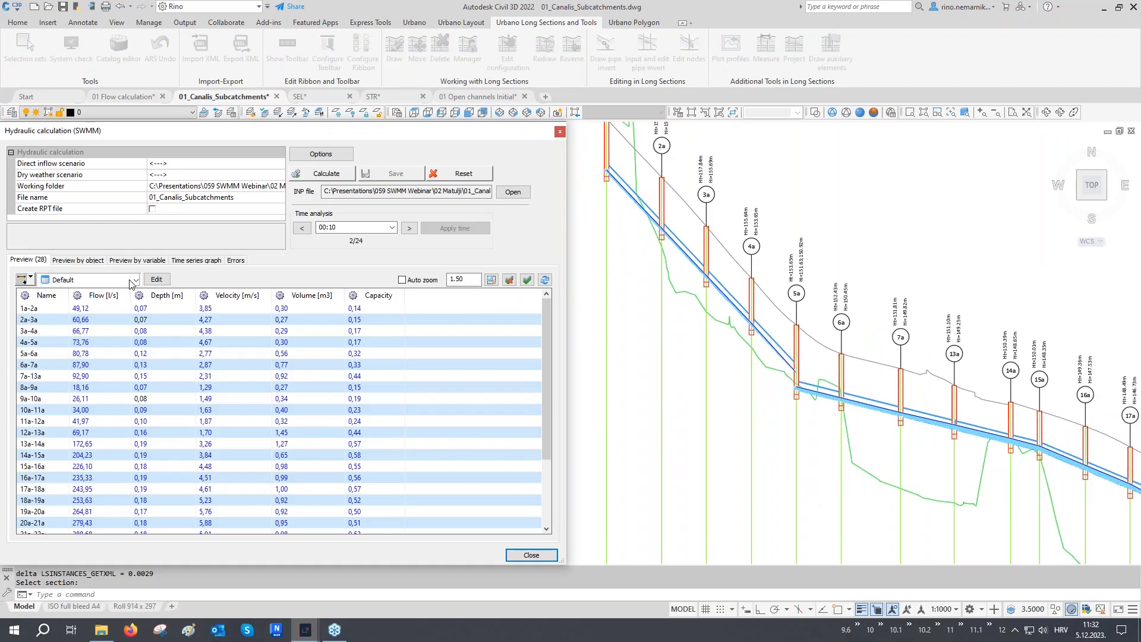
- Preview section Flow [l/s] by variable, picking sections 1a-2a, 8a-9a and 13a-14a on the network plan
{"action": "left_click", "coordinate": [131, 260]}
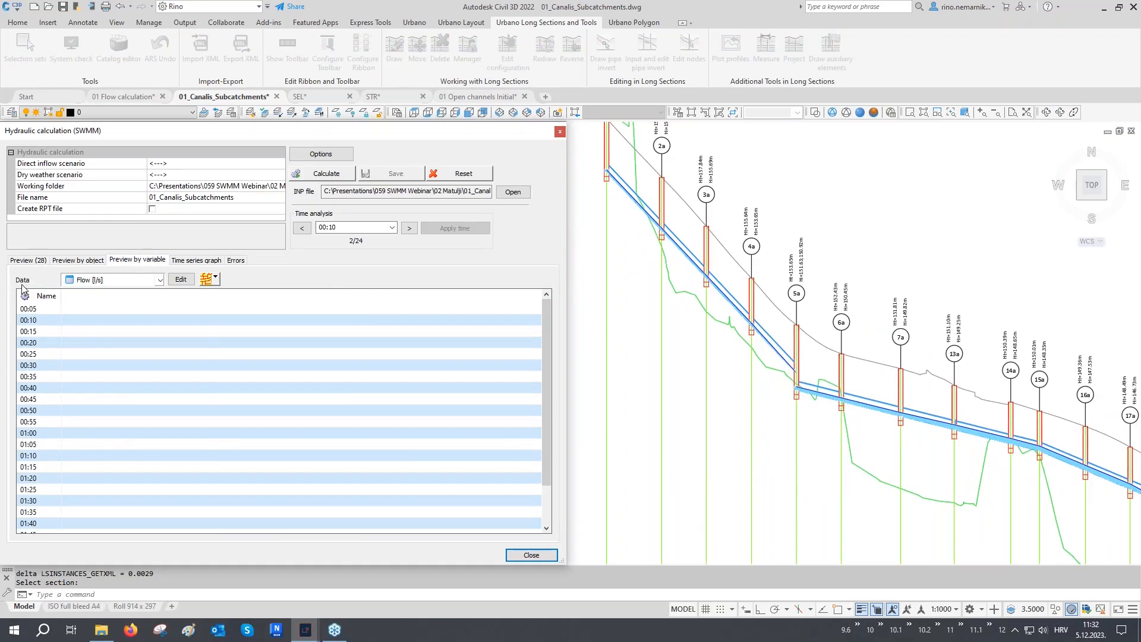
{"action": "left_click", "coordinate": [98, 280]}
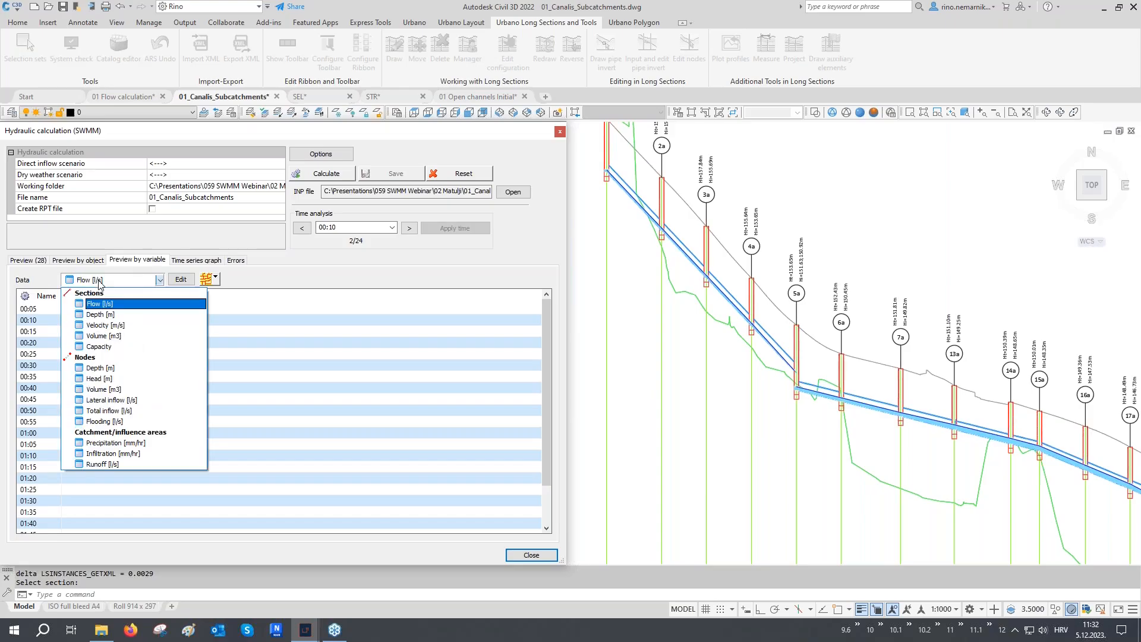
{"action": "left_click", "coordinate": [100, 284]}
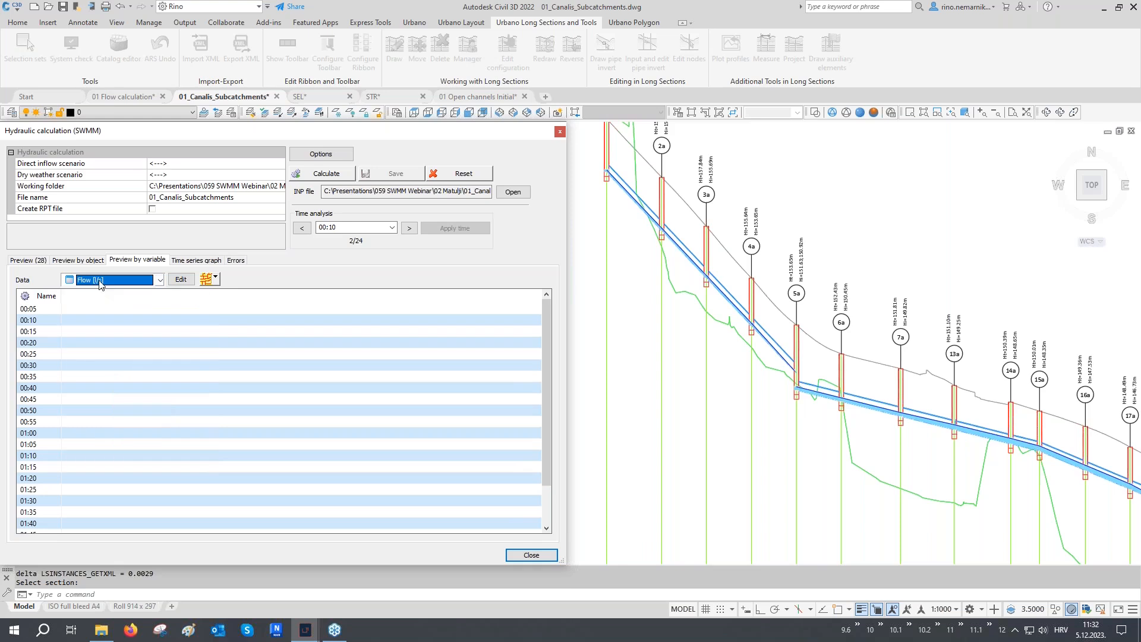
{"action": "left_click", "coordinate": [208, 281]}
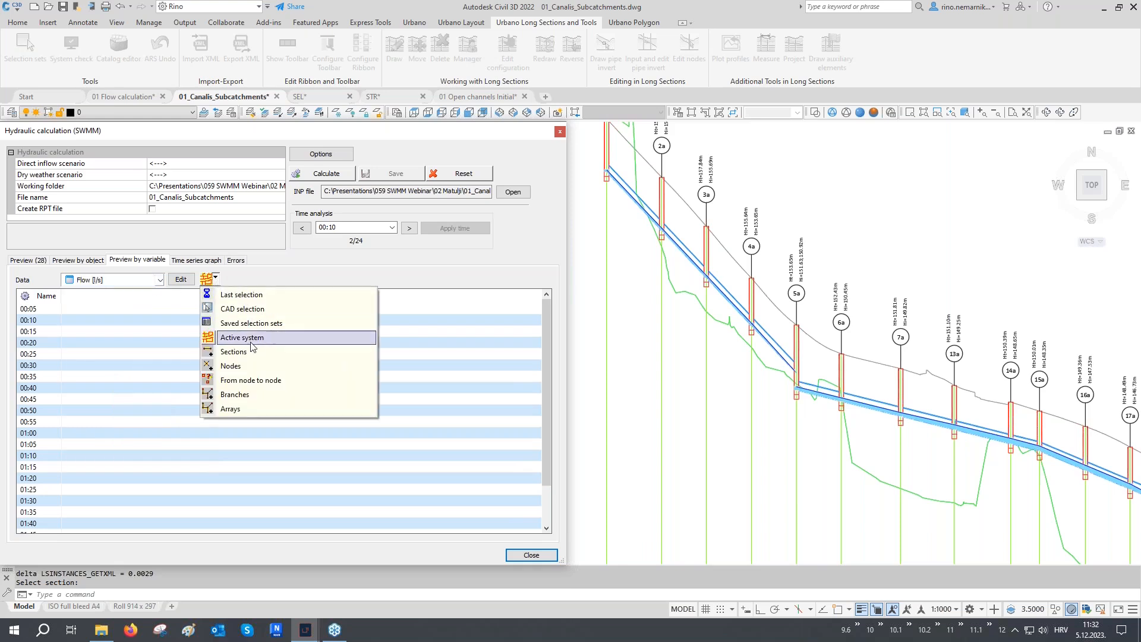
{"action": "left_click", "coordinate": [251, 351]}
{"action": "scroll", "coordinate": [684, 357], "scroll_direction": "down", "scroll_amount": 5}
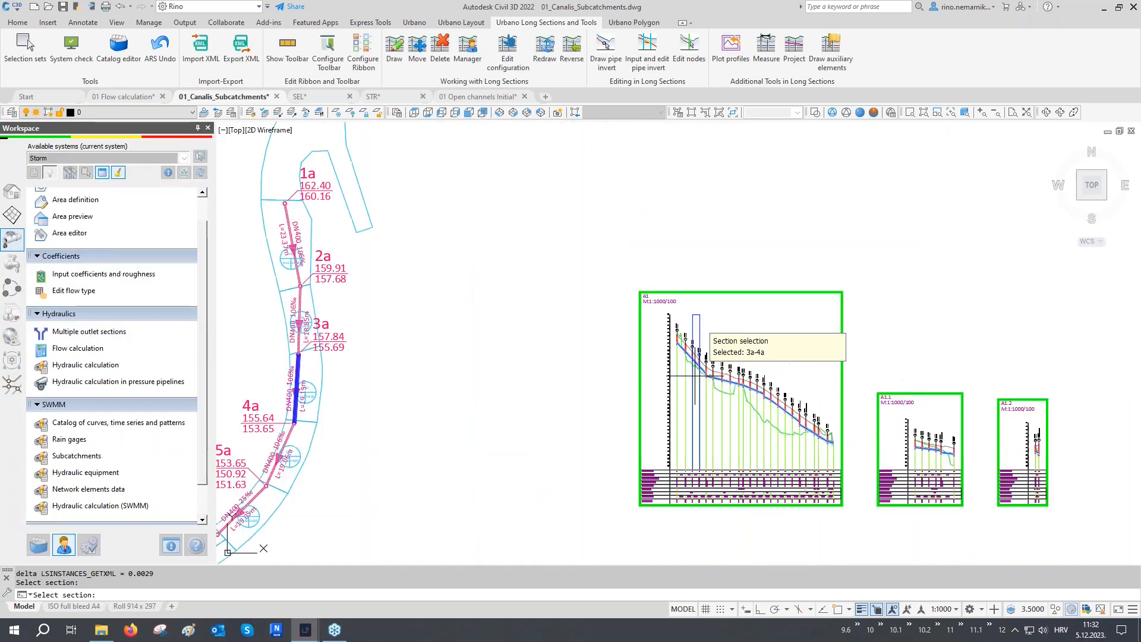
{"action": "scroll", "coordinate": [695, 376], "scroll_direction": "down", "scroll_amount": 2}
{"action": "middle_click_drag", "start_coordinate": [656, 383], "coordinate": [969, 270]}
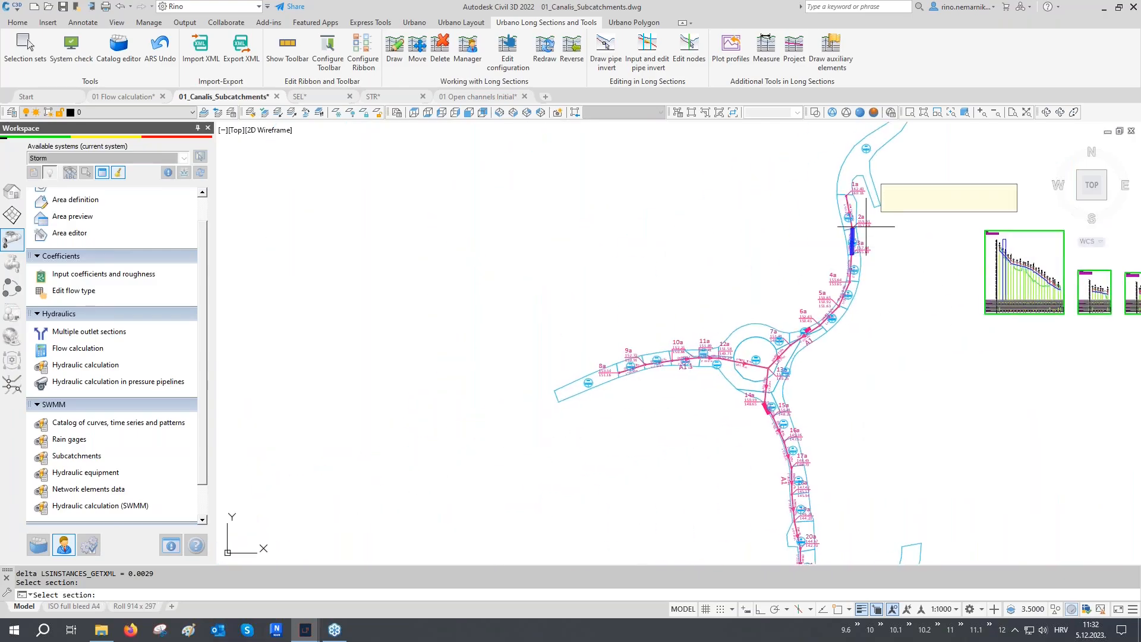
{"action": "left_click", "coordinate": [852, 212]}
{"action": "left_click", "coordinate": [631, 367]}
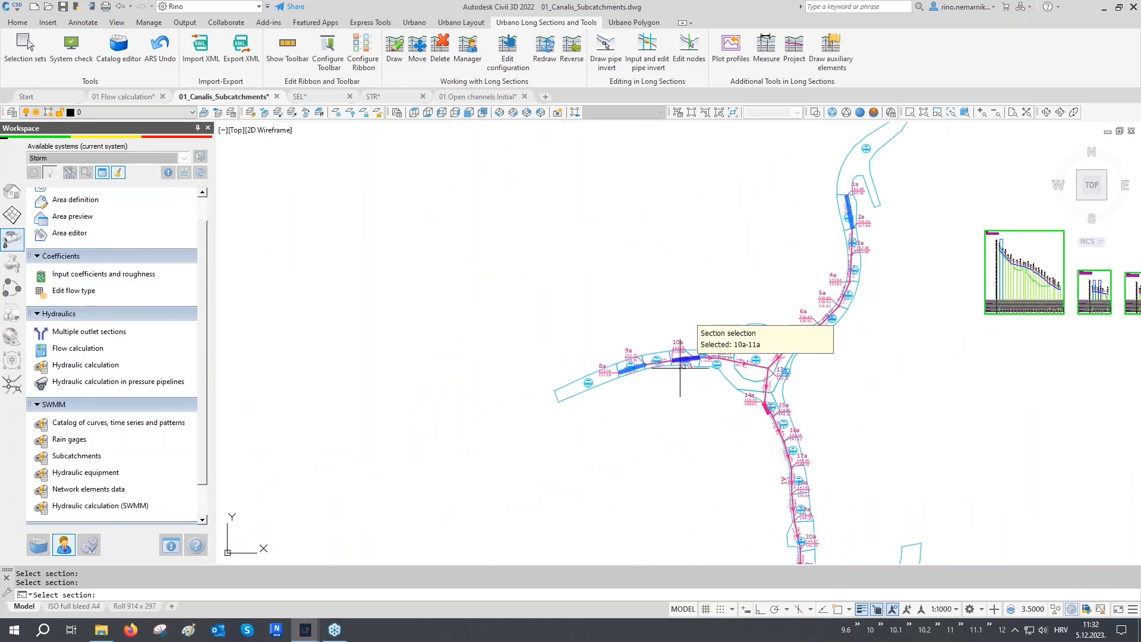
{"action": "left_click", "coordinate": [768, 377]}
{"action": "left_click", "coordinate": [768, 378]}
{"action": "middle_click_drag", "start_coordinate": [810, 486], "coordinate": [892, 302]}
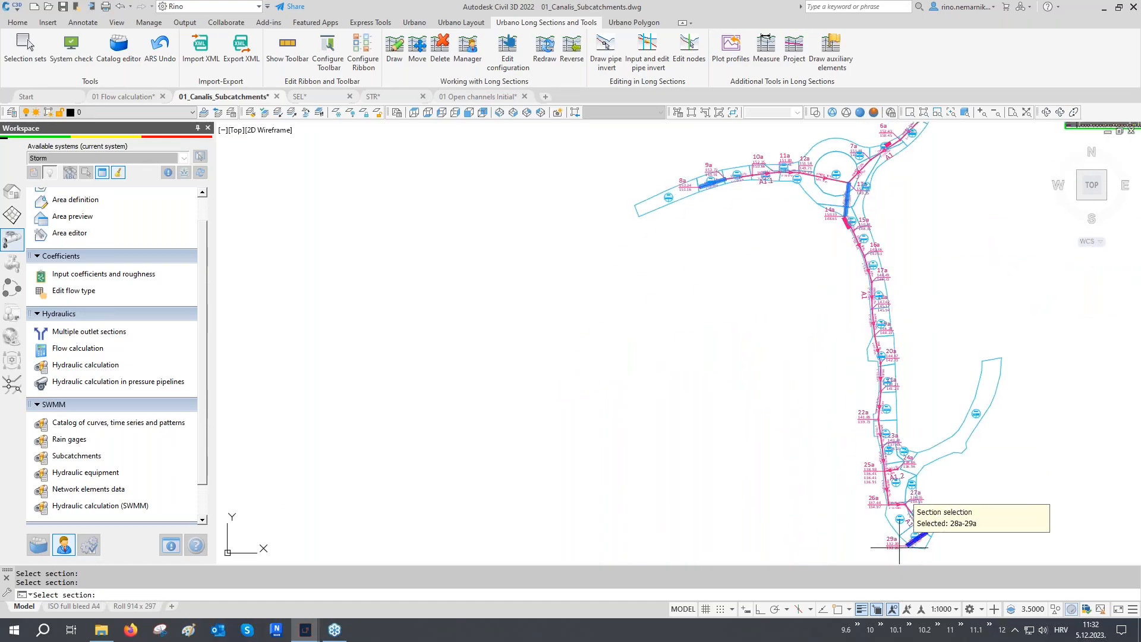
- Finish the section selection, including section 28a-29a, to list the selected sections' flow over time
{"action": "scroll", "coordinate": [918, 548], "scroll_direction": "up", "scroll_amount": 2}
{"action": "scroll", "coordinate": [918, 548], "scroll_direction": "up", "scroll_amount": 3}
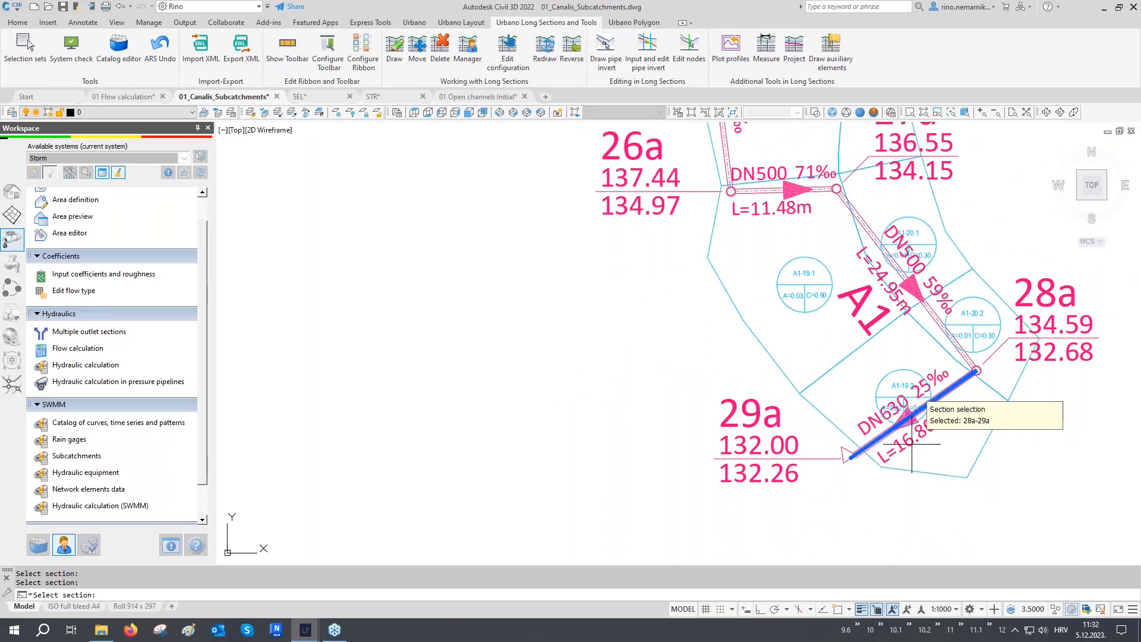
{"action": "key", "text": "Return"}
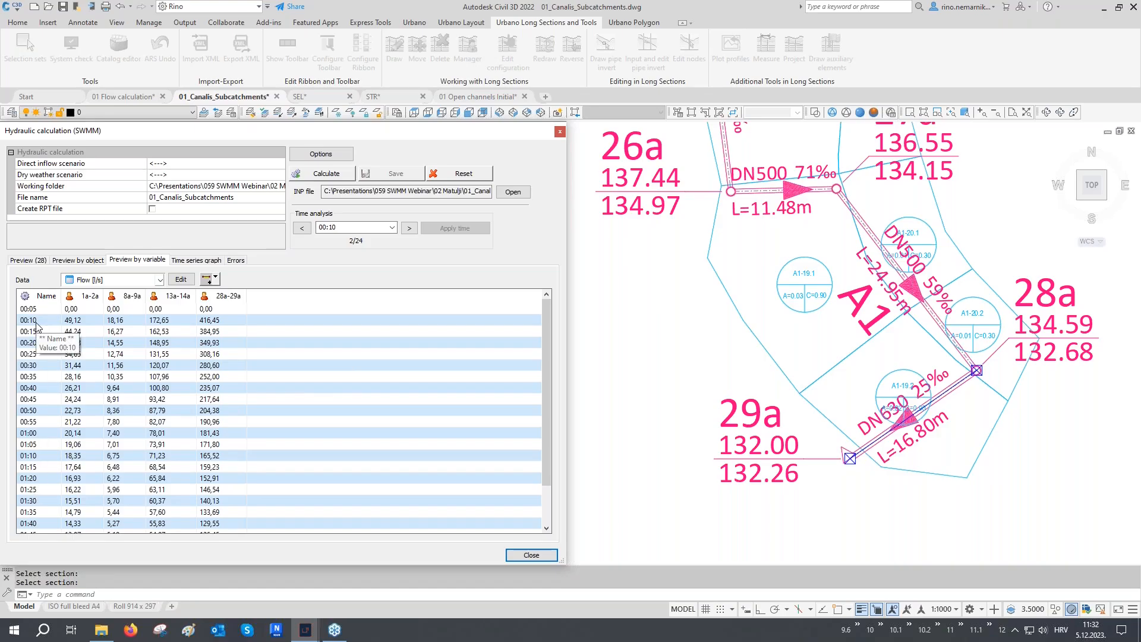
- Sort the flow table by section 1a-2a in descending order and copy all of its rows
{"action": "left_click", "coordinate": [90, 295]}
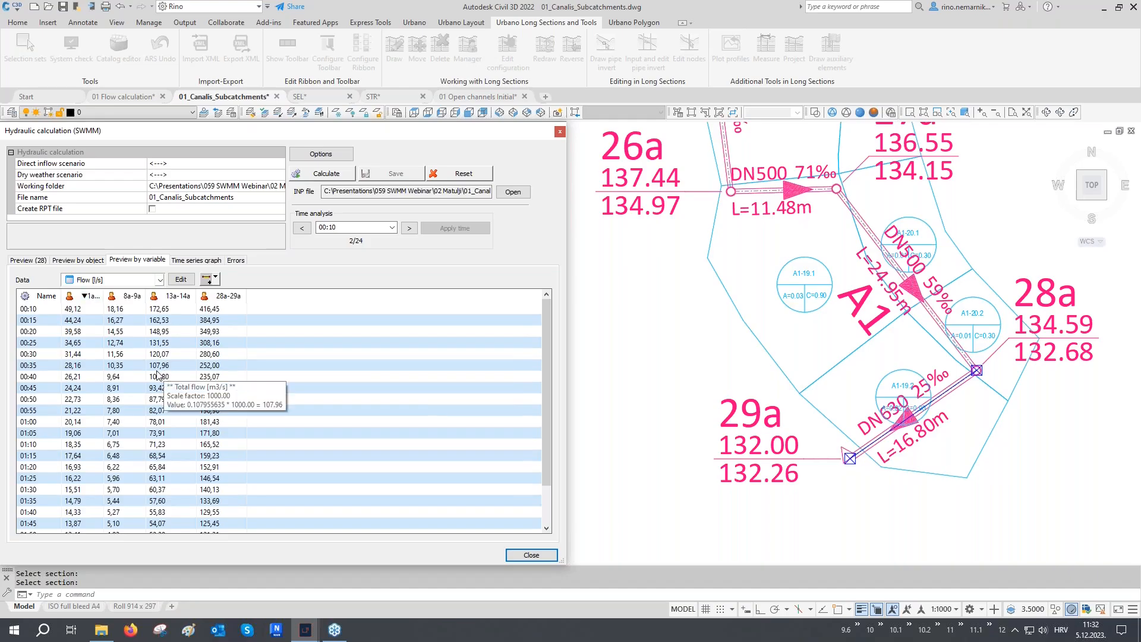
{"action": "left_click", "coordinate": [53, 309]}
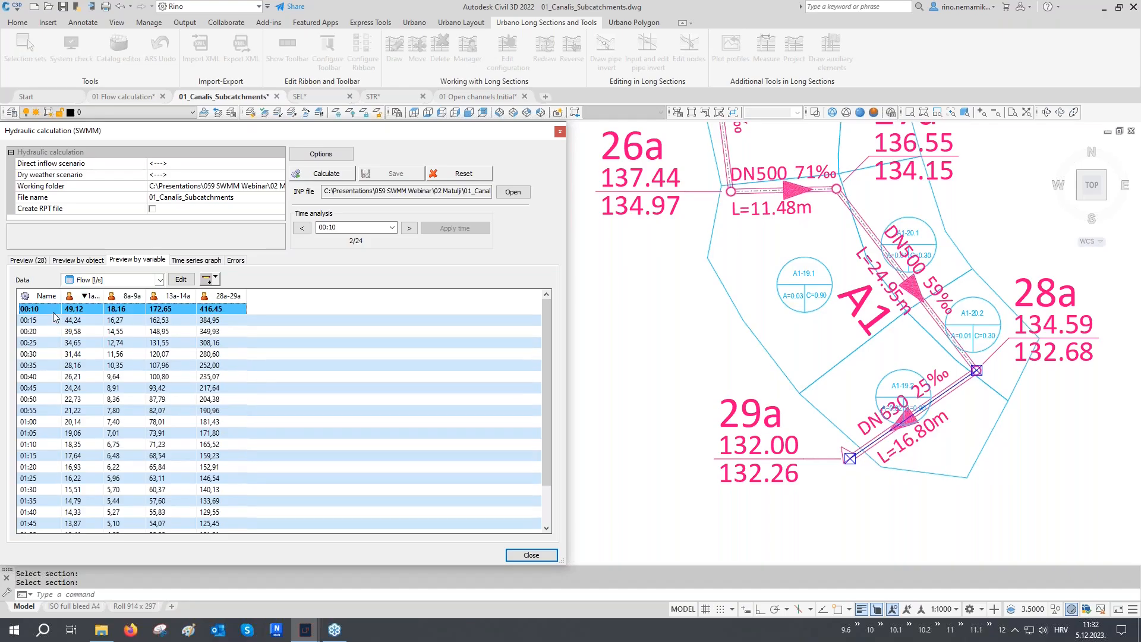
{"action": "key", "text": "ctrl+a"}
{"action": "right_click", "coordinate": [54, 314]}
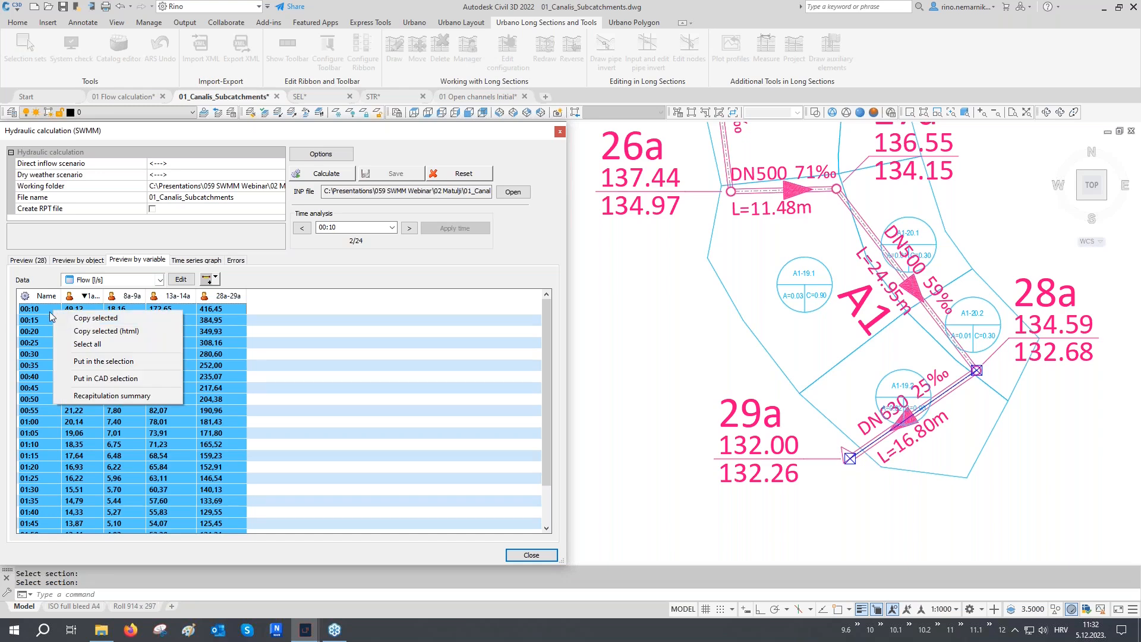
{"action": "left_click", "coordinate": [95, 318]}
{"action": "left_click", "coordinate": [49, 310]}
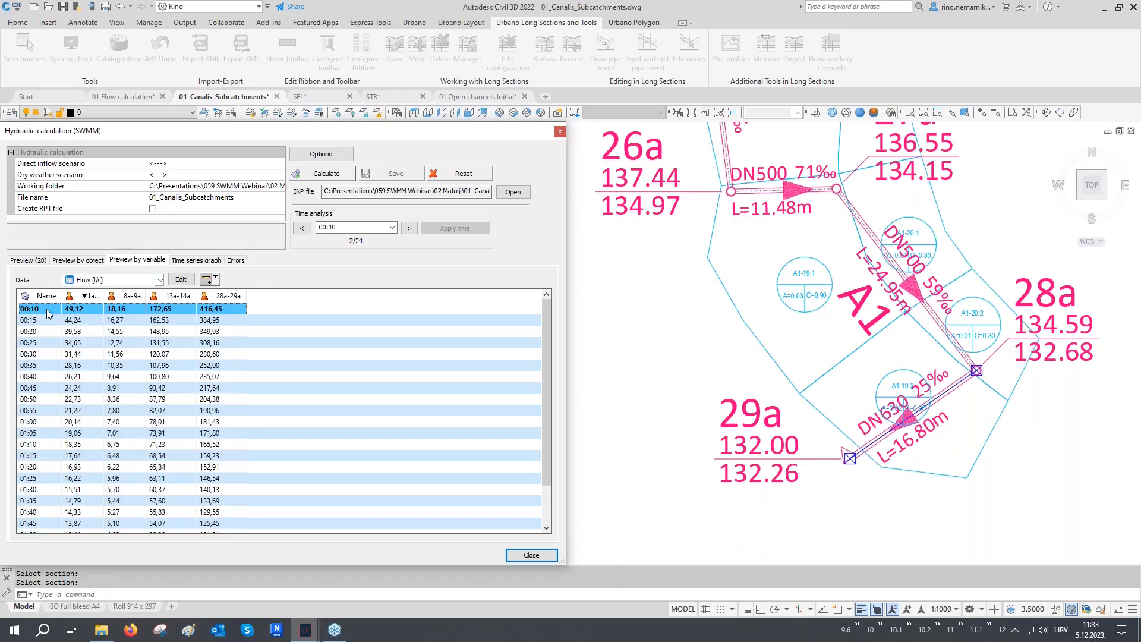
- Set up the time series graph with section Flow [l/s], node Depth [m] and catchment Precipitation [mm/hr] as its three data series
{"action": "left_click", "coordinate": [191, 261]}
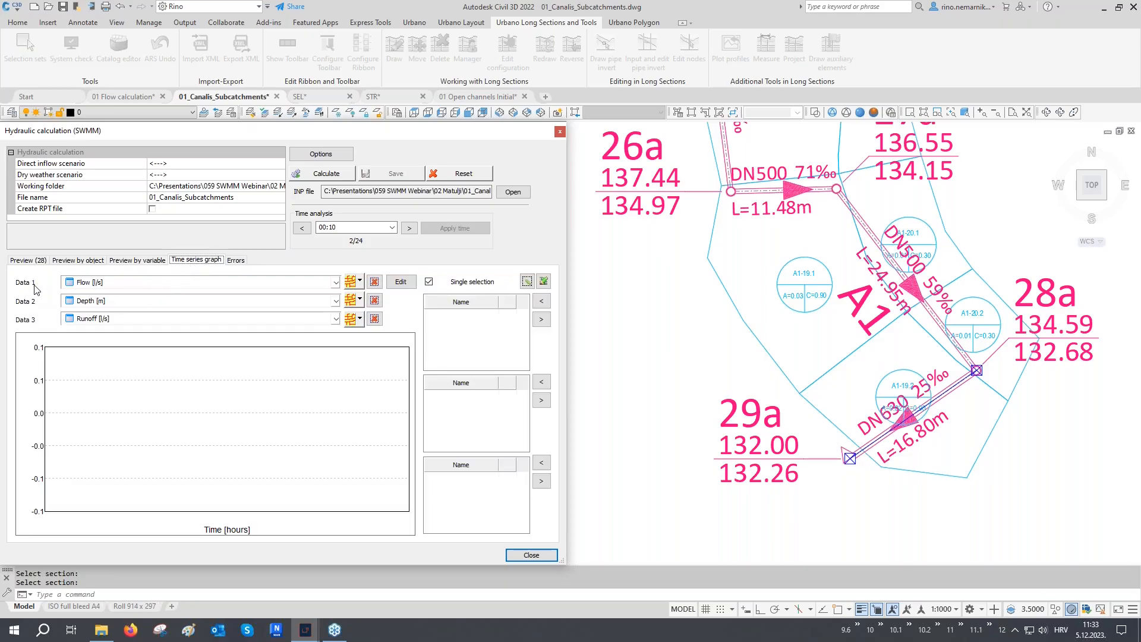
{"action": "left_click", "coordinate": [92, 284]}
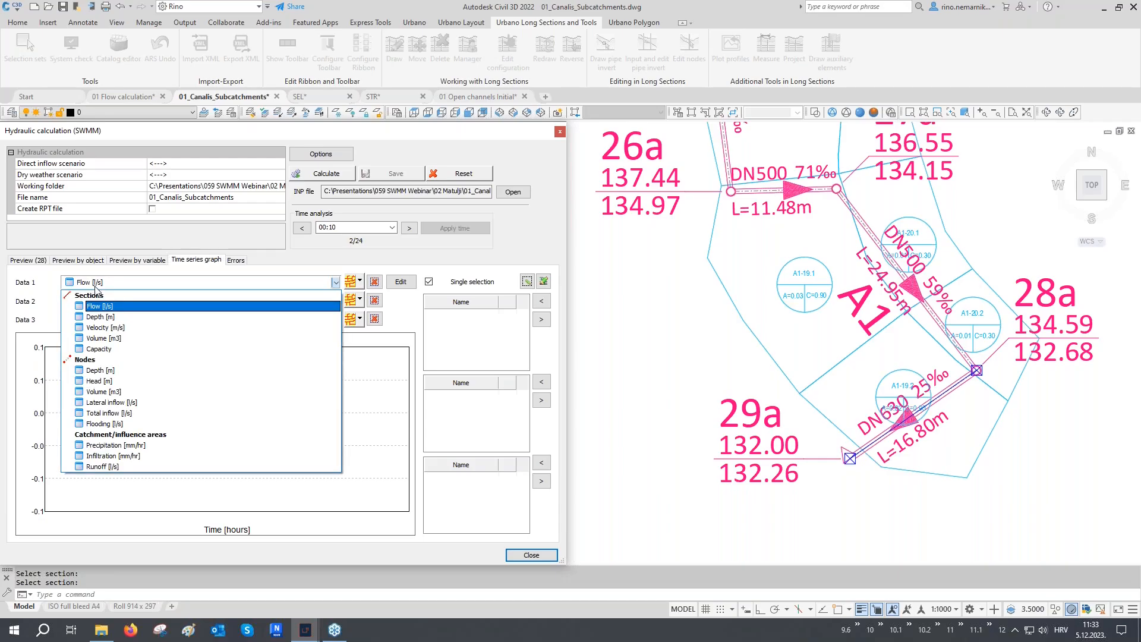
{"action": "left_click", "coordinate": [100, 307]}
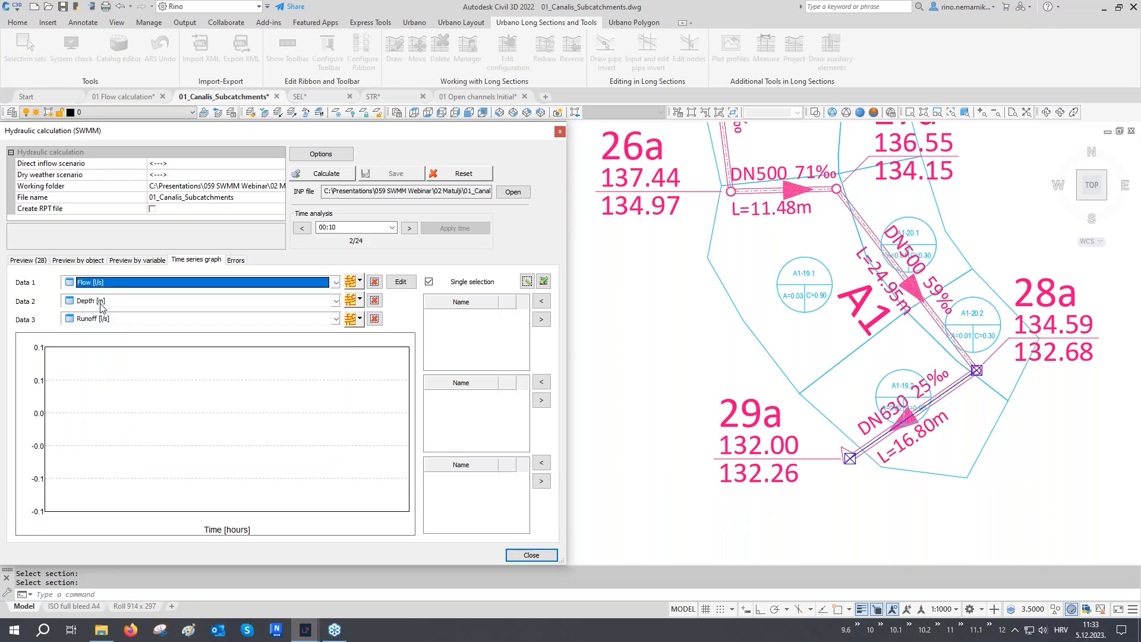
{"action": "left_click", "coordinate": [102, 303]}
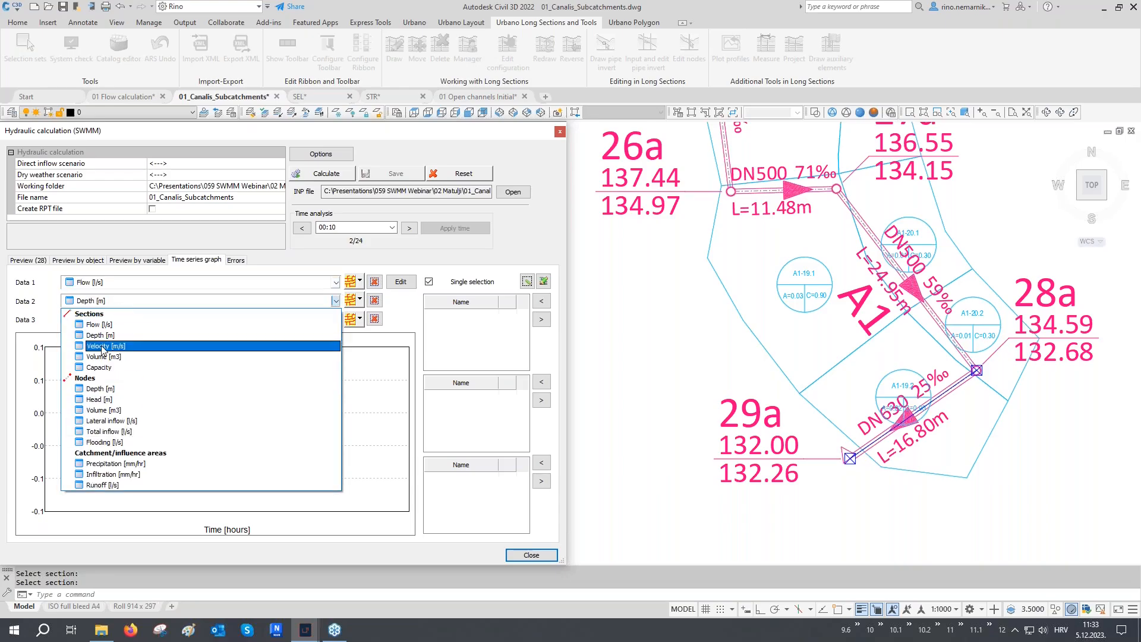
{"action": "left_click", "coordinate": [102, 389]}
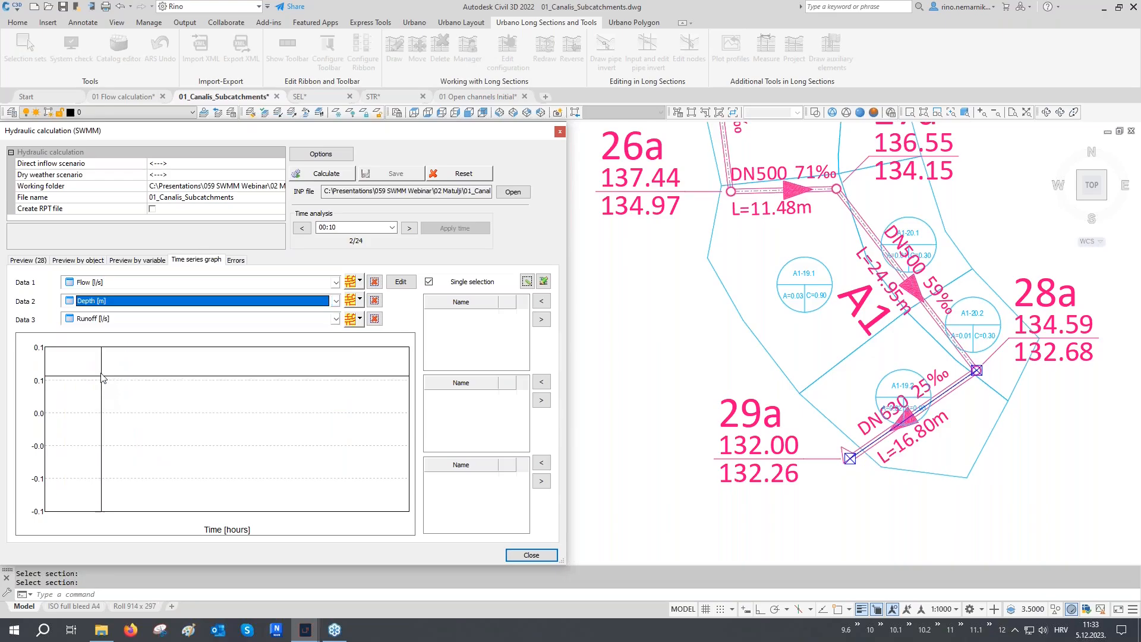
{"action": "left_click", "coordinate": [102, 320]}
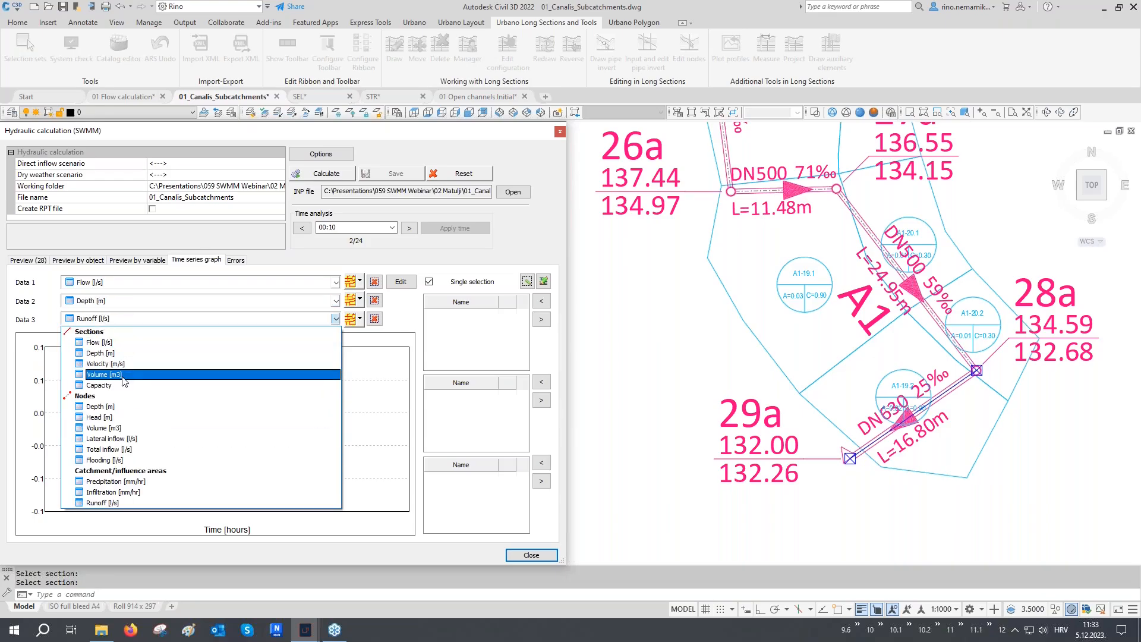
{"action": "left_click", "coordinate": [123, 481]}
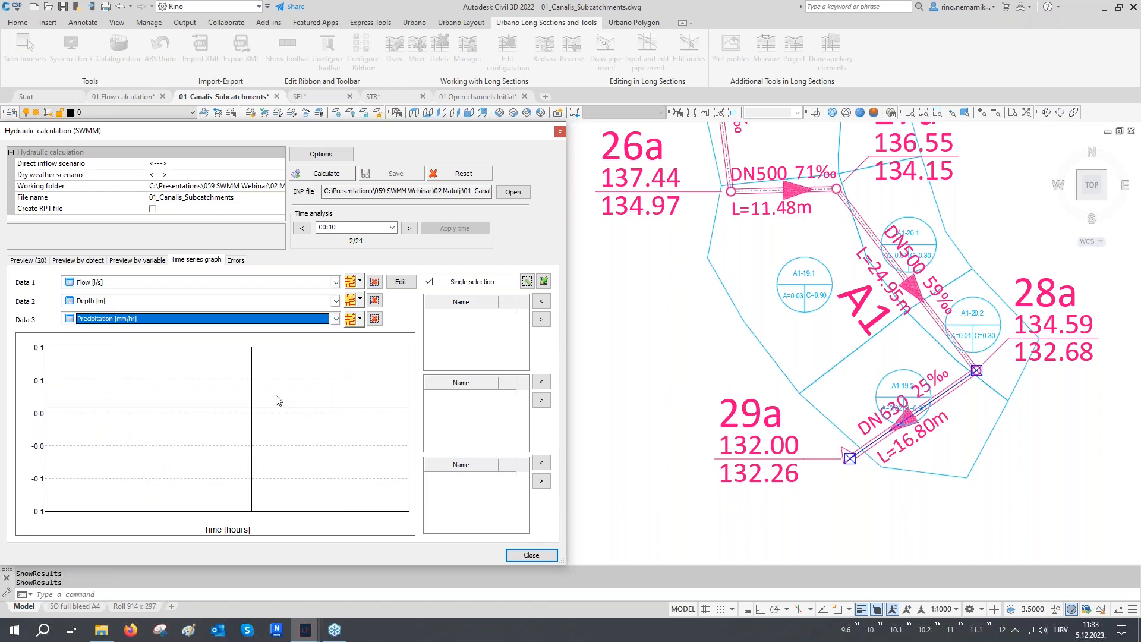
- Plot the flow of section 28a-29a and the depth at node 29a, picking both in the drawing
{"action": "left_click", "coordinate": [360, 280]}
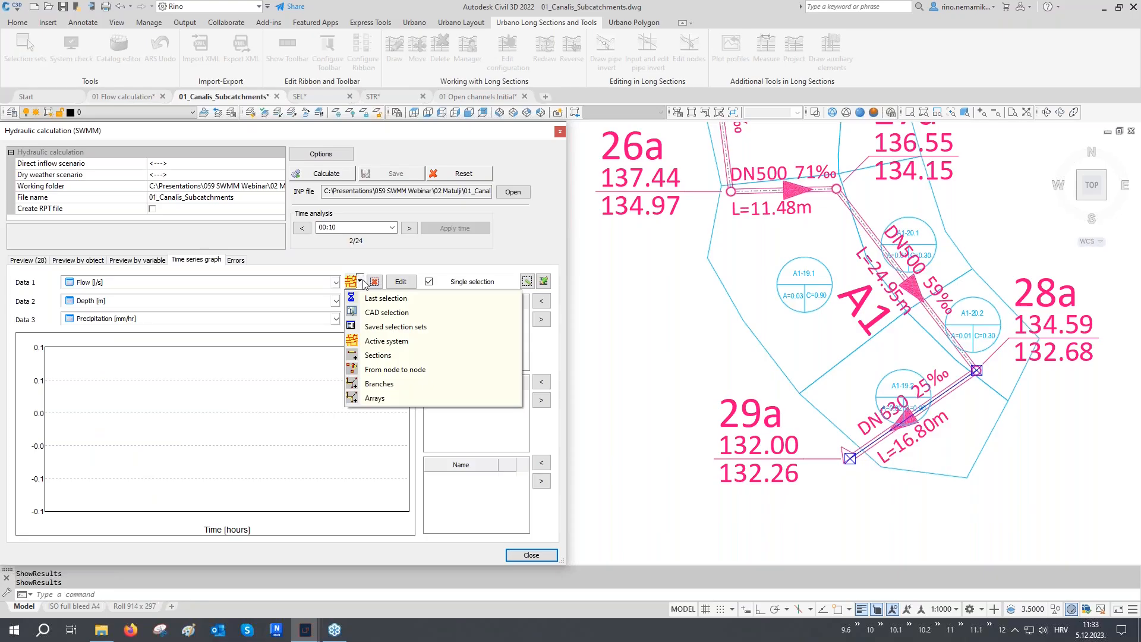
{"action": "left_click", "coordinate": [378, 355]}
{"action": "left_click", "coordinate": [902, 385]}
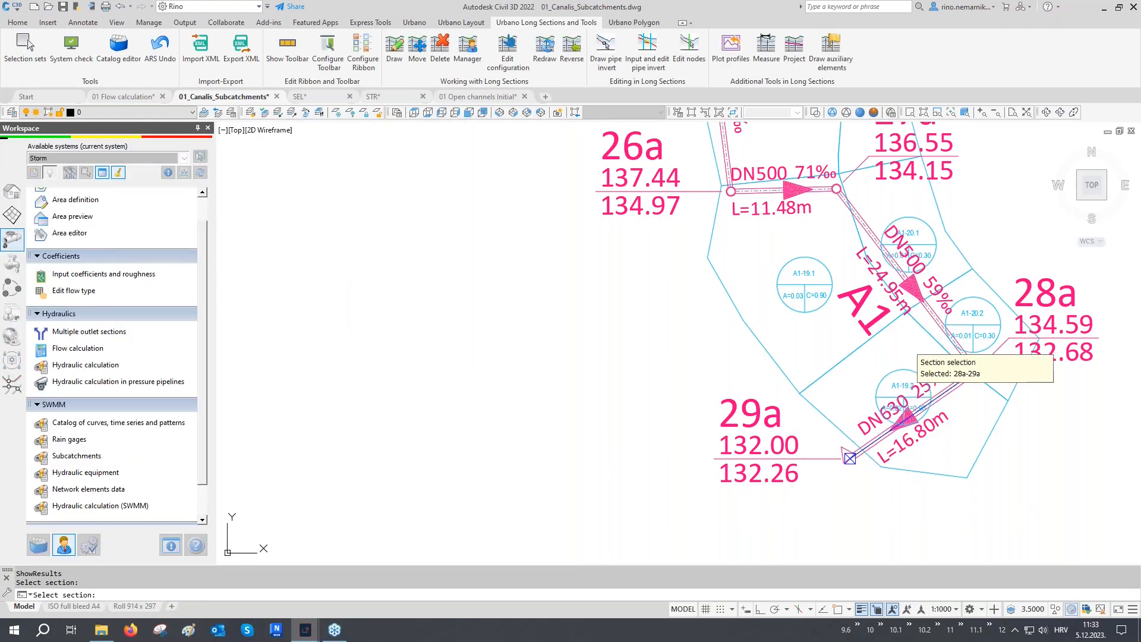
{"action": "left_click", "coordinate": [359, 299]}
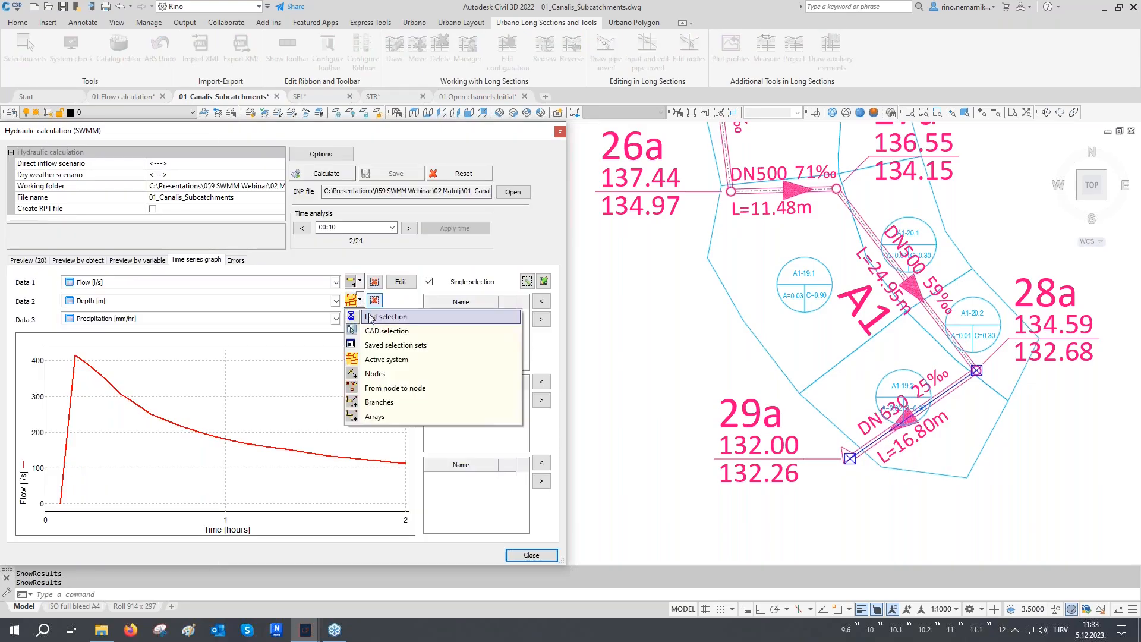
{"action": "left_click", "coordinate": [373, 373]}
{"action": "left_click", "coordinate": [850, 458]}
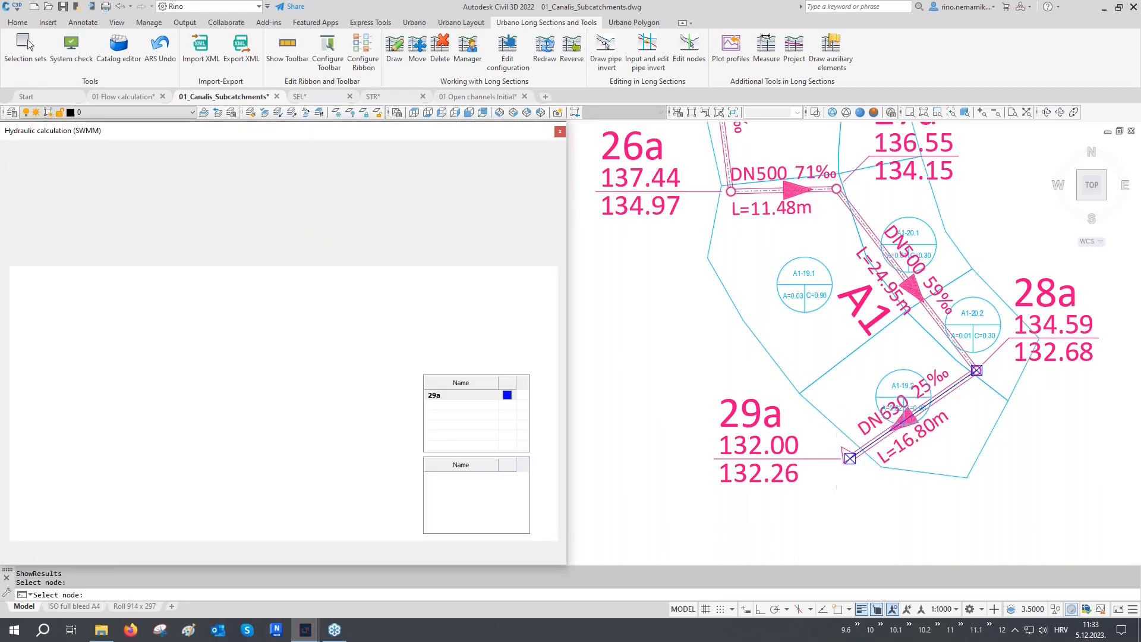
- Add the precipitation of catchment area A1-19.2 to the time series graph
{"action": "left_click", "coordinate": [359, 319]}
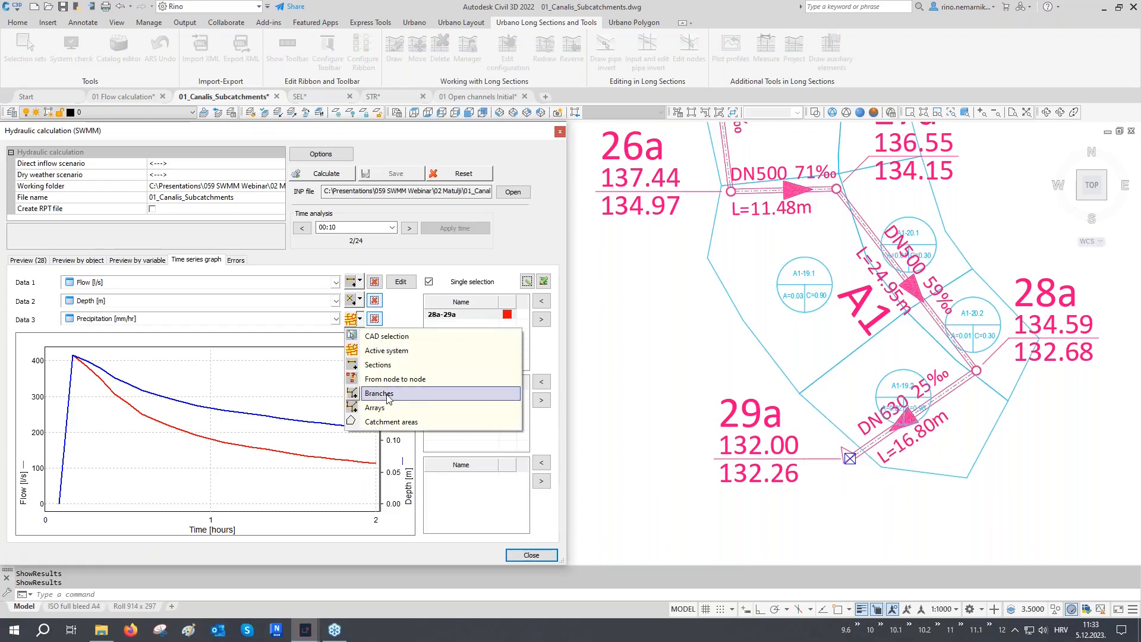
{"action": "left_click", "coordinate": [391, 421]}
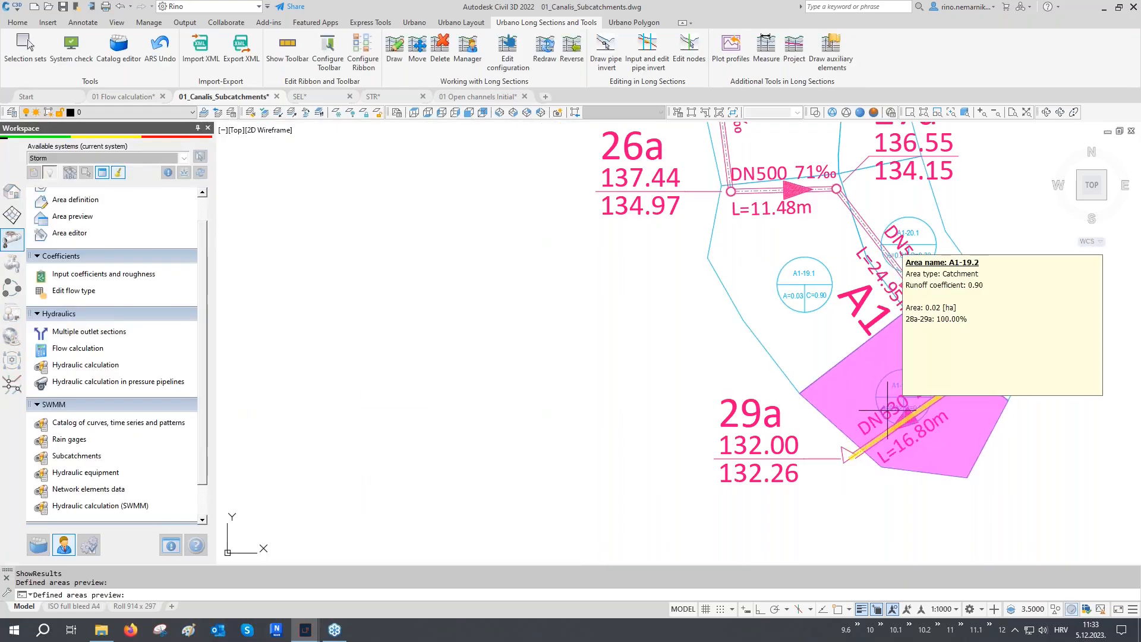
{"action": "left_click", "coordinate": [887, 410]}
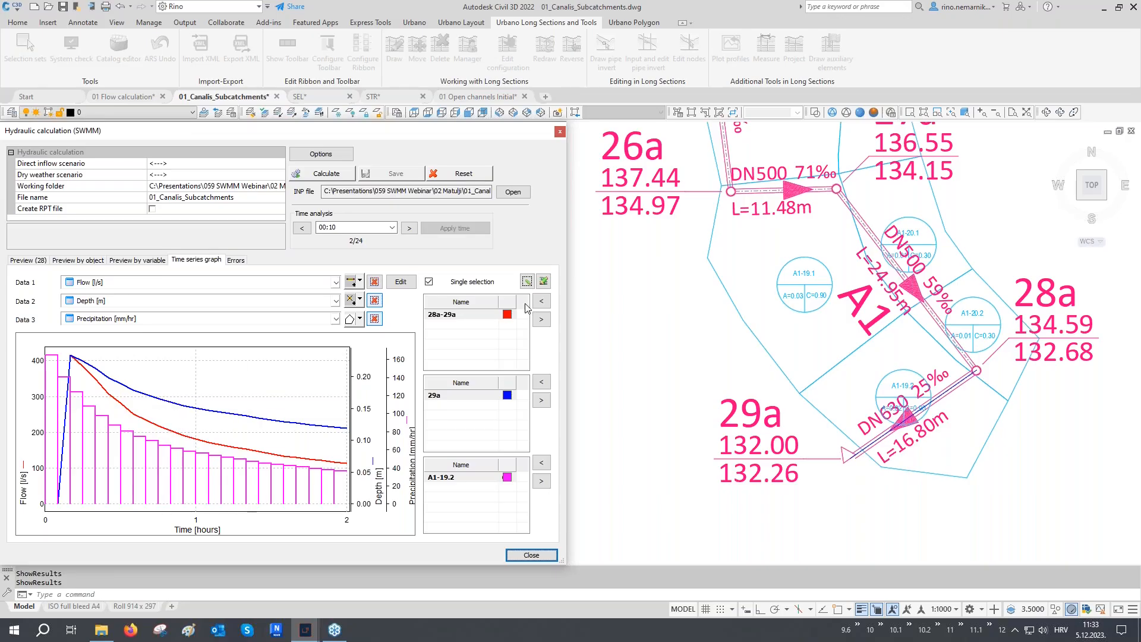
- Draw the combined flow, depth and precipitation graph in the drawing, in the empty space beside the pipe network
{"action": "left_click", "coordinate": [527, 281]}
{"action": "scroll", "coordinate": [515, 289], "scroll_direction": "down", "scroll_amount": 5}
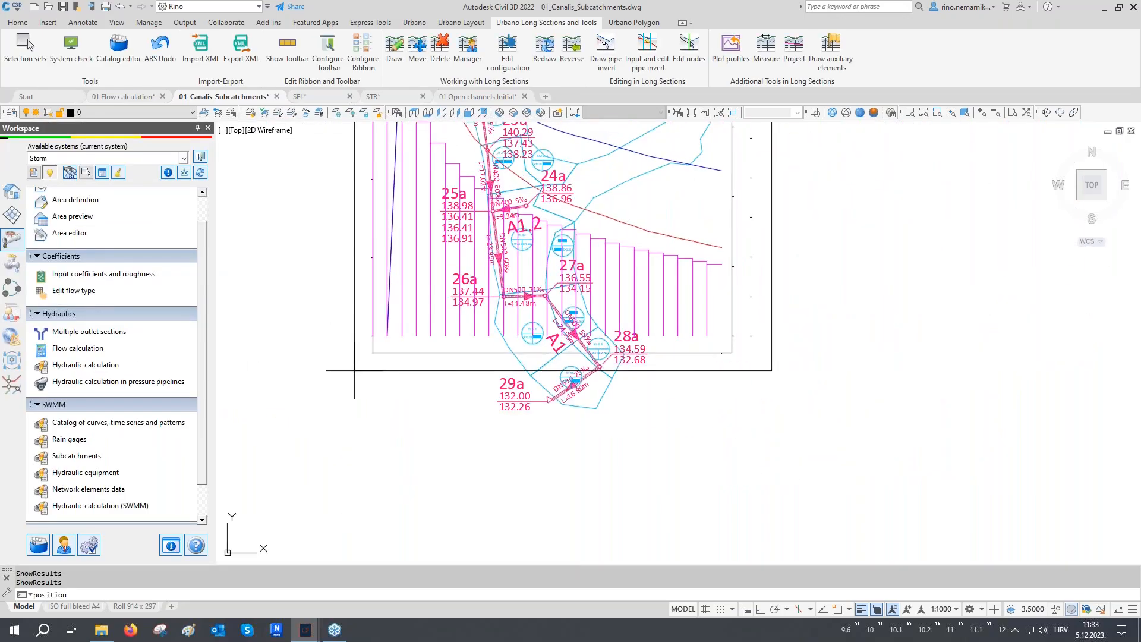
{"action": "left_click", "coordinate": [583, 492]}
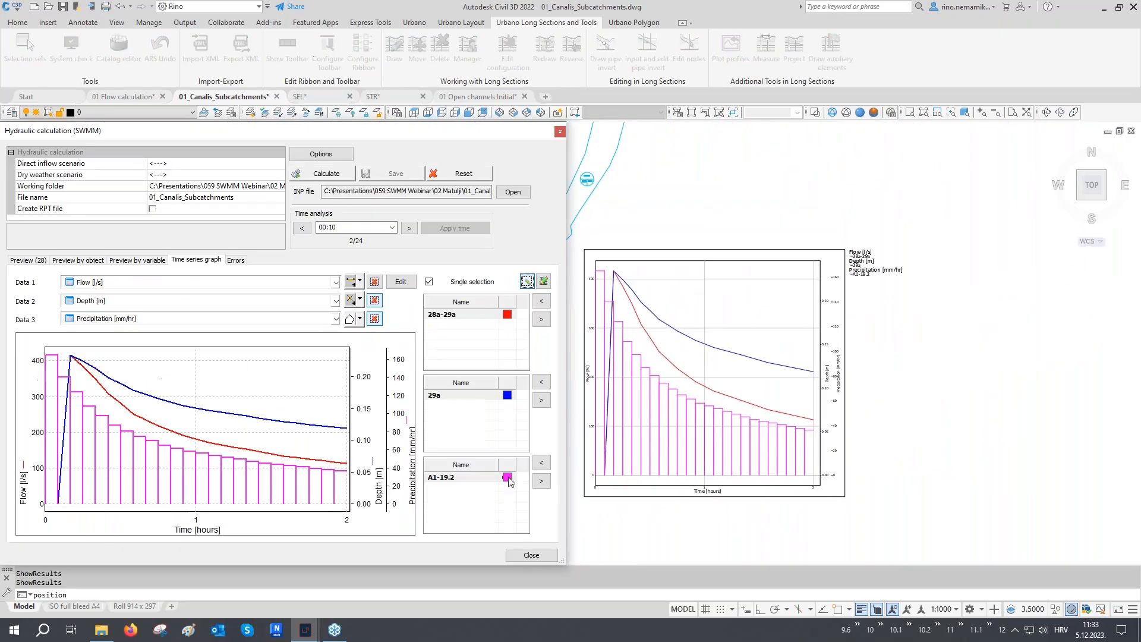
- Draw separate flow, depth and precipitation graphs beside the combined graph and close the SWMM hydraulic calculation
{"action": "left_click", "coordinate": [527, 281]}
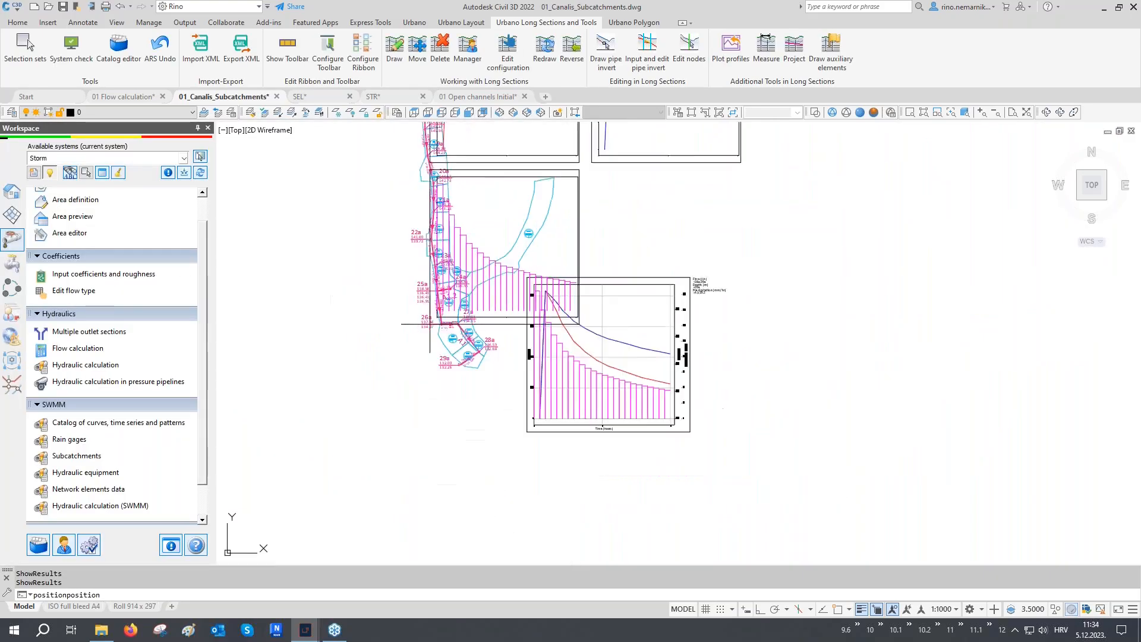
{"action": "scroll", "coordinate": [558, 426], "scroll_direction": "down", "scroll_amount": 5}
{"action": "left_click", "coordinate": [558, 426]}
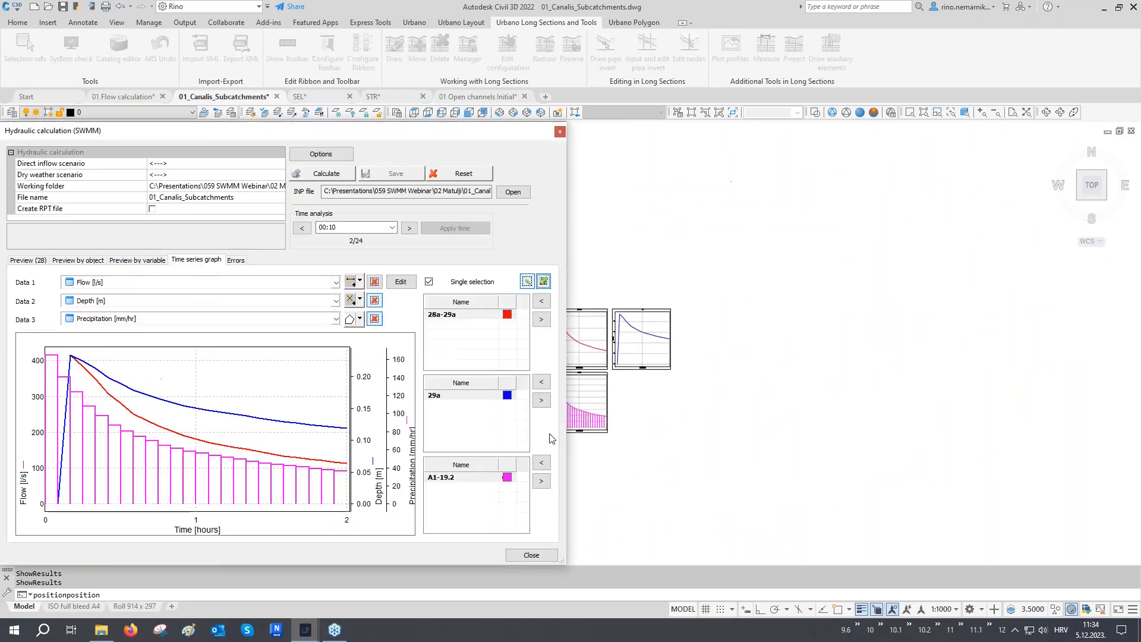
{"action": "left_click", "coordinate": [530, 555]}
- Examine the combined graph's curves, axes and legend and the separate graphs placed in the drawing
{"action": "scroll", "coordinate": [576, 402], "scroll_direction": "up", "scroll_amount": 4}
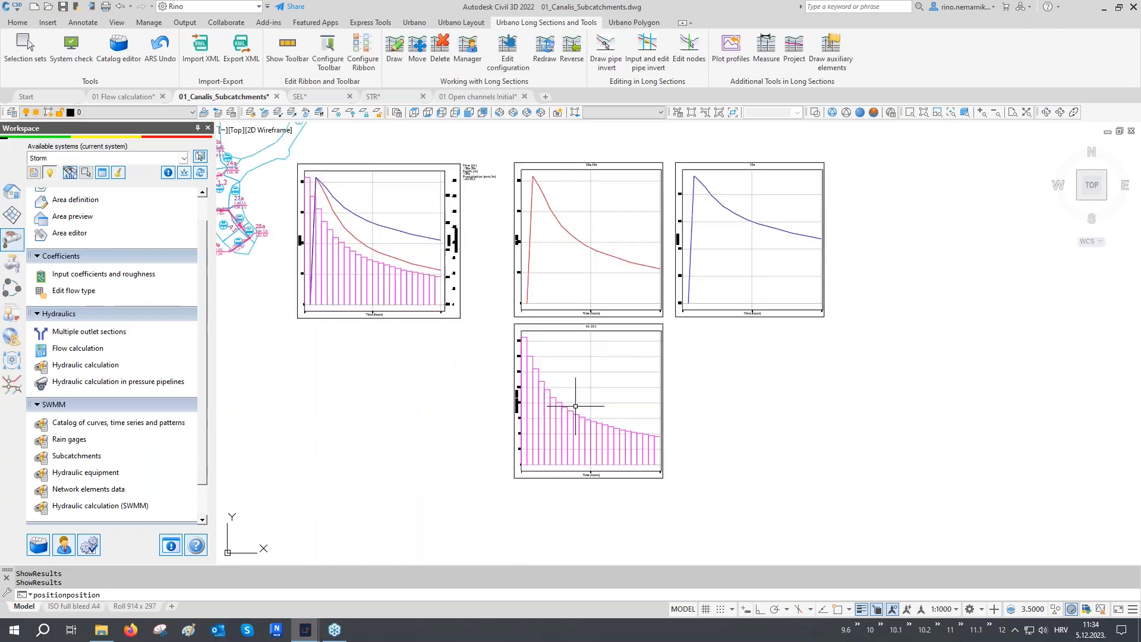
{"action": "middle_click_drag", "start_coordinate": [588, 330], "coordinate": [590, 361]}
{"action": "scroll", "coordinate": [401, 286], "scroll_direction": "up", "scroll_amount": 5}
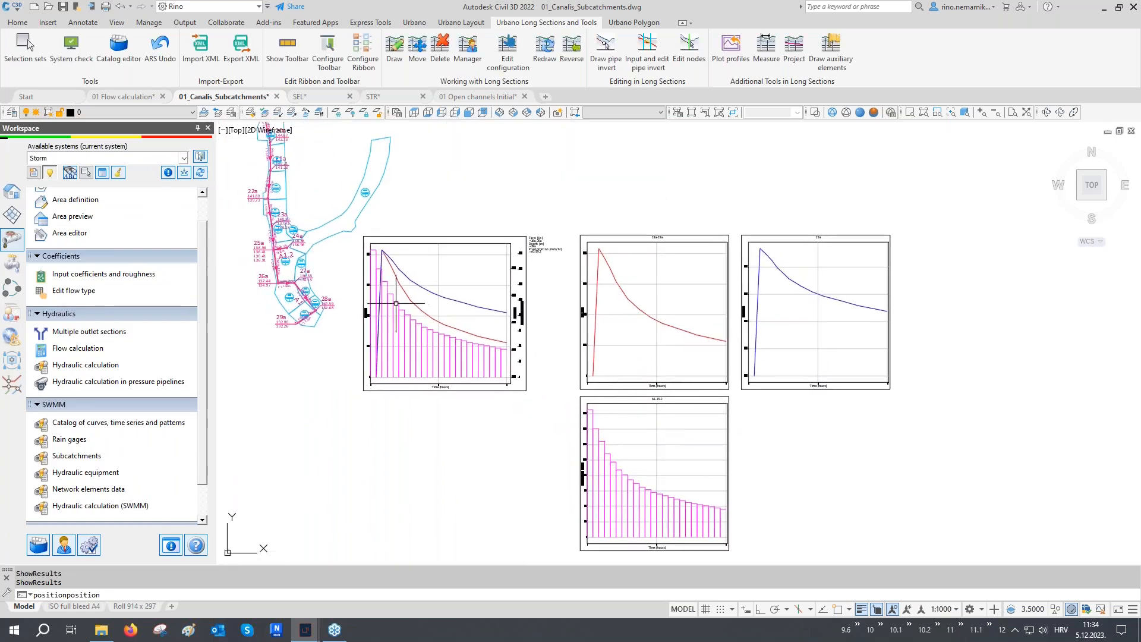
{"action": "middle_click_drag", "start_coordinate": [402, 286], "coordinate": [414, 308]}
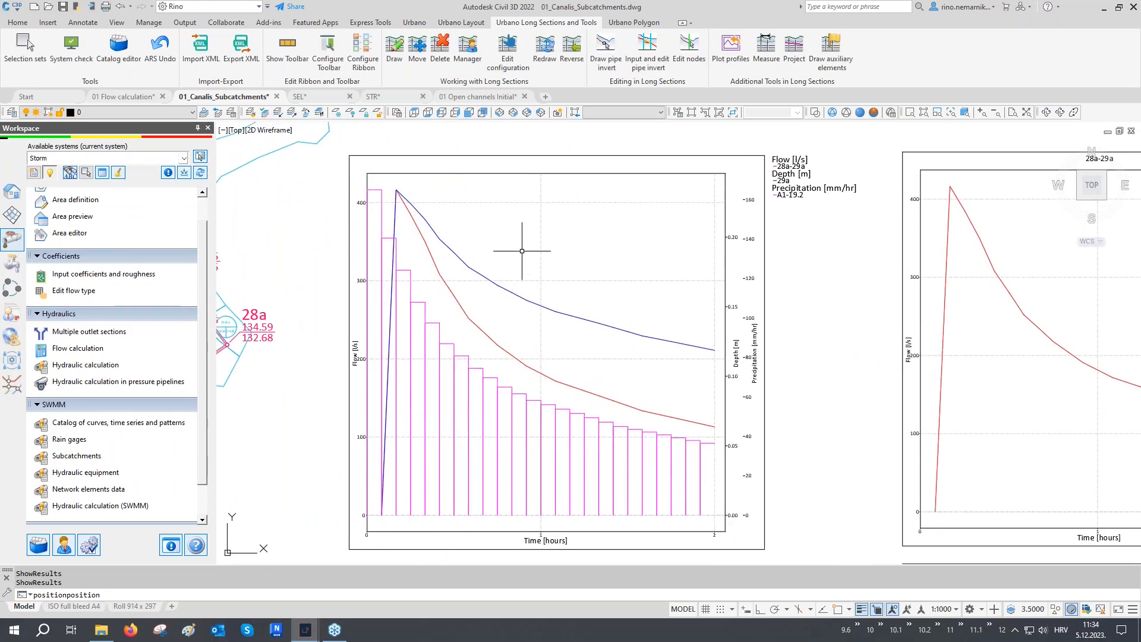
{"action": "key", "text": "Escape"}
{"action": "key", "text": "Escape"}
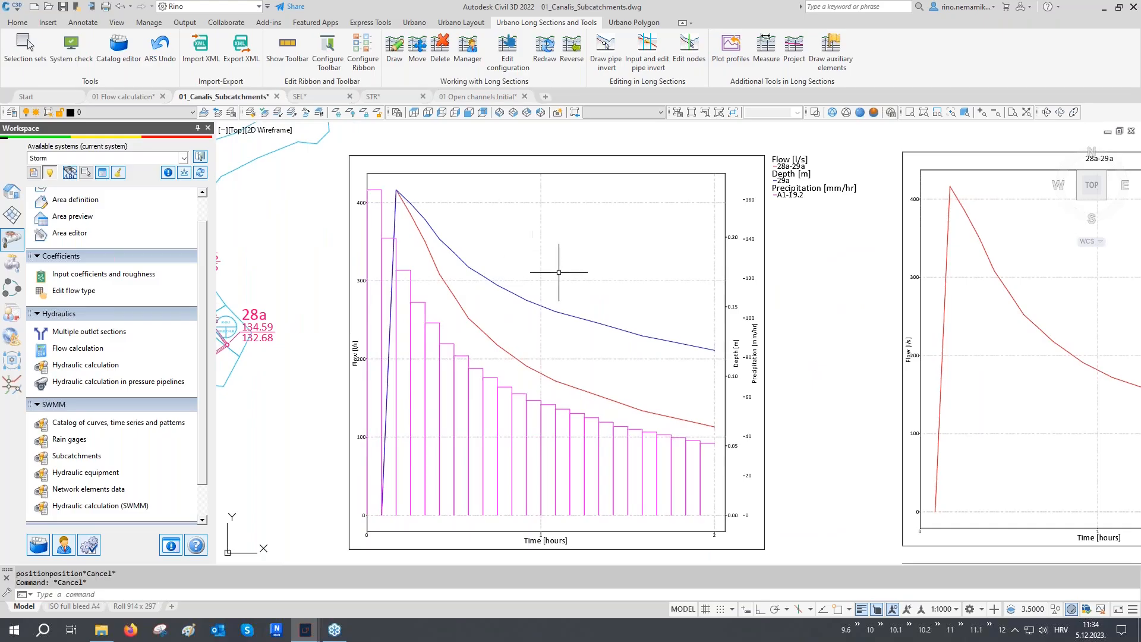
{"action": "scroll", "coordinate": [618, 314], "scroll_direction": "down", "scroll_amount": 2}
{"action": "scroll", "coordinate": [618, 315], "scroll_direction": "down", "scroll_amount": 1}
{"action": "scroll", "coordinate": [612, 311], "scroll_direction": "down", "scroll_amount": 1}
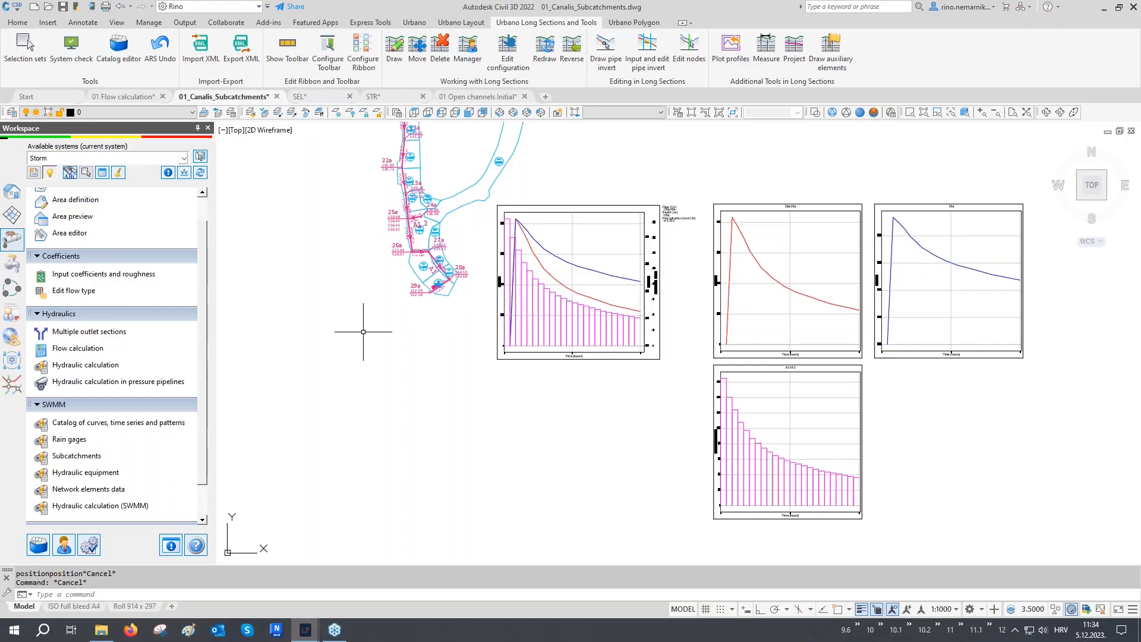
- Switch to the SEL drawing and examine the pipe sections and node labels around RO105 to RO107
{"action": "left_click", "coordinate": [302, 97]}
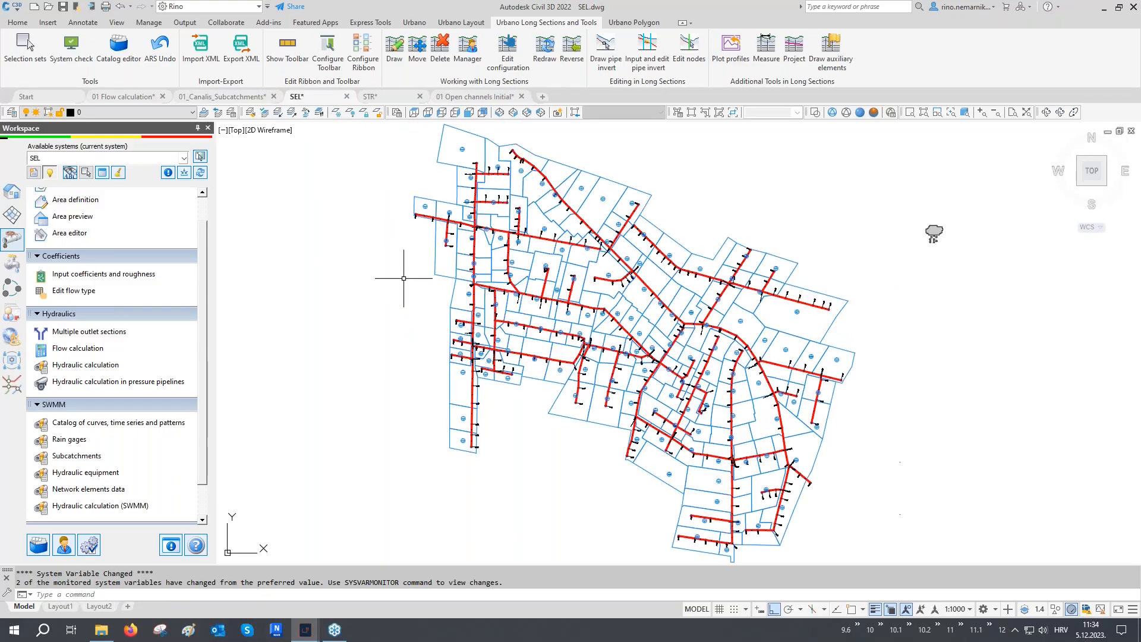
{"action": "key", "text": "Escape"}
{"action": "key", "text": "Escape"}
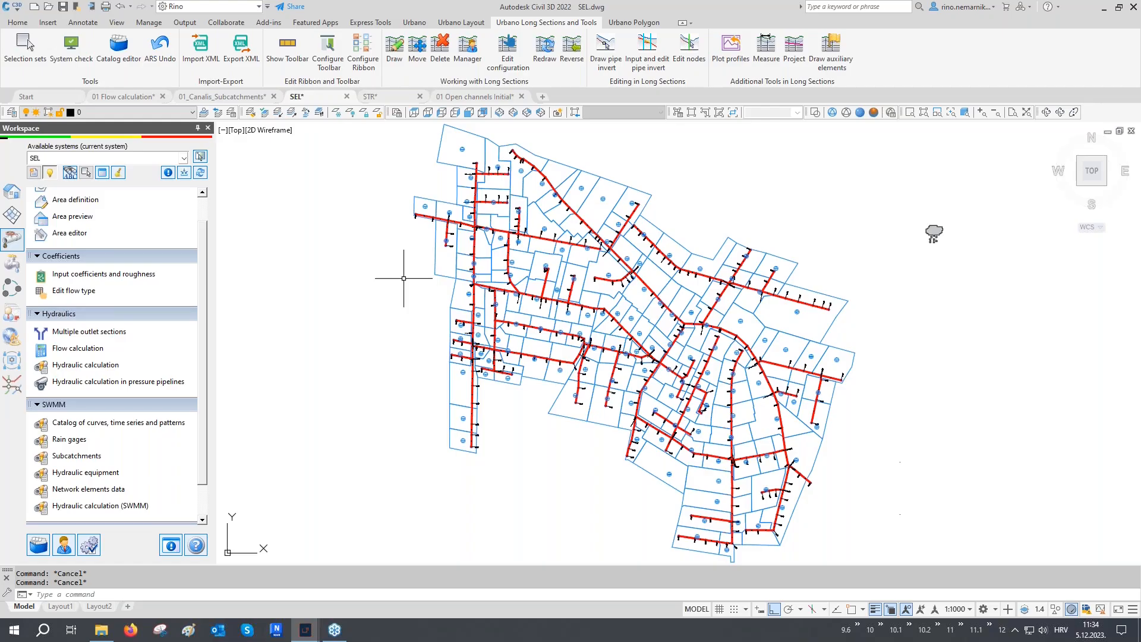
{"action": "scroll", "coordinate": [628, 273], "scroll_direction": "up", "scroll_amount": 5}
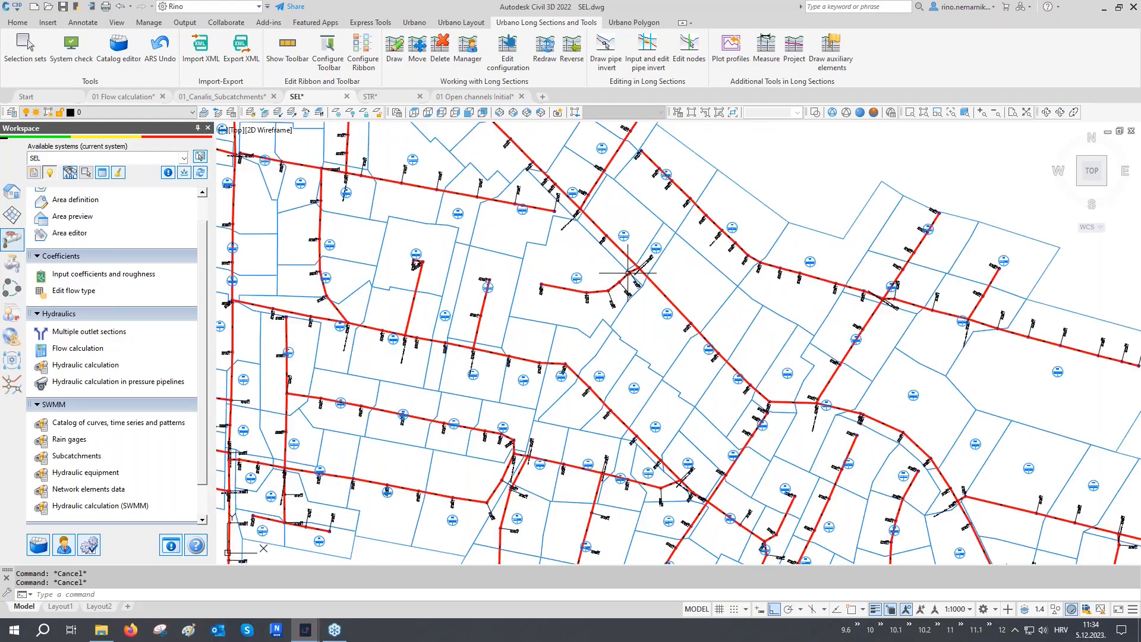
{"action": "scroll", "coordinate": [628, 273], "scroll_direction": "up", "scroll_amount": 6}
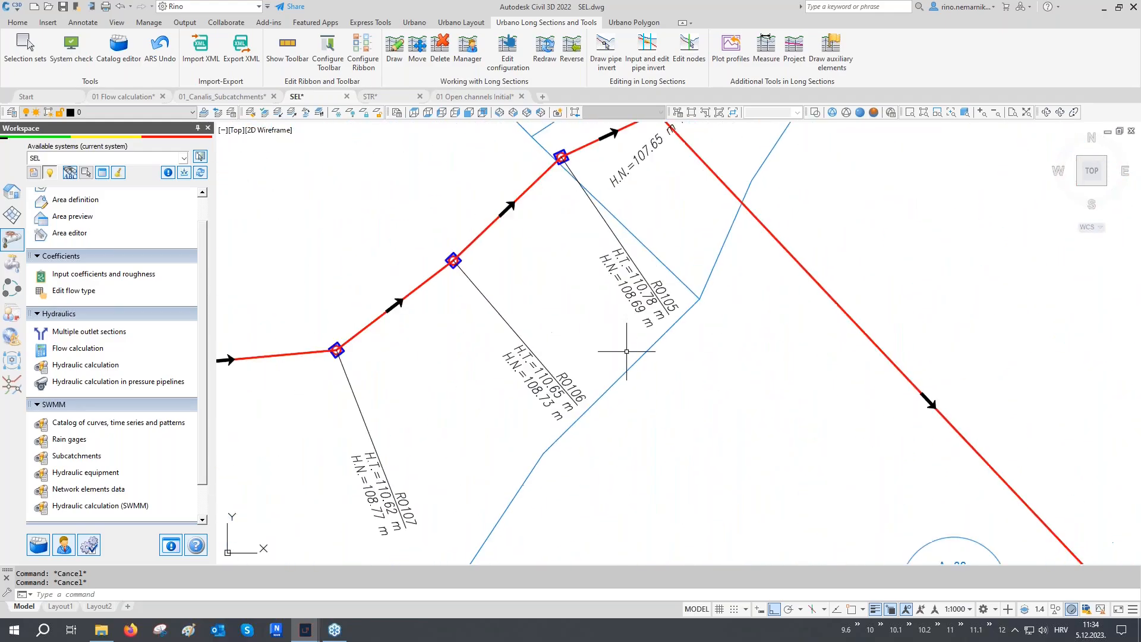
{"action": "middle_click_drag", "start_coordinate": [609, 321], "coordinate": [612, 331]}
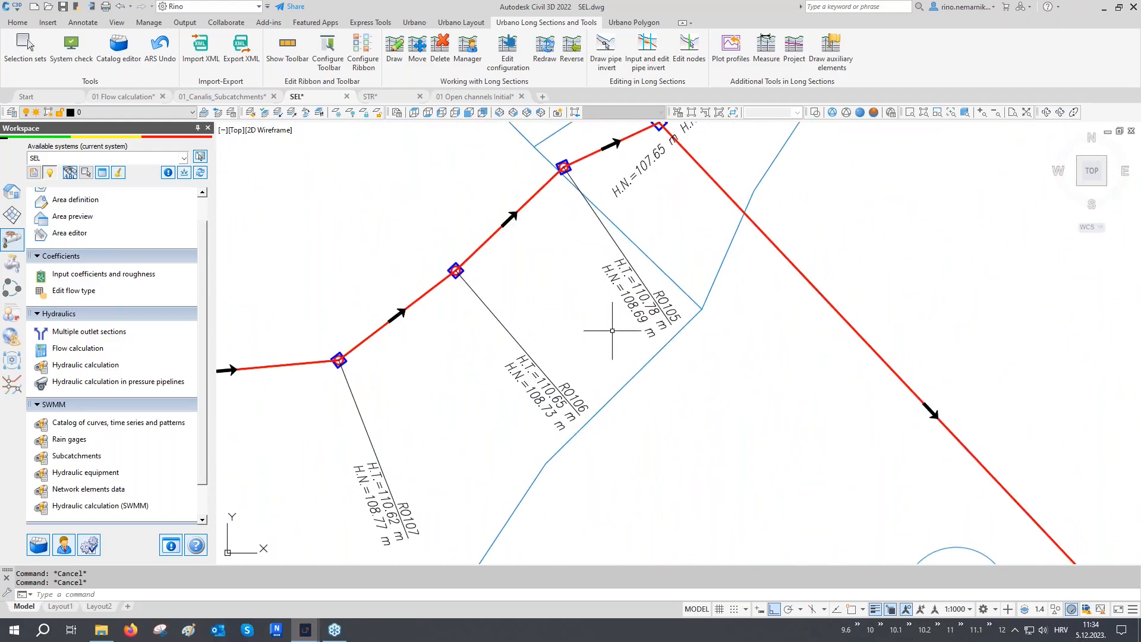
{"action": "middle_click_drag", "start_coordinate": [449, 327], "coordinate": [446, 345]}
{"action": "scroll", "coordinate": [509, 315], "scroll_direction": "down", "scroll_amount": 5}
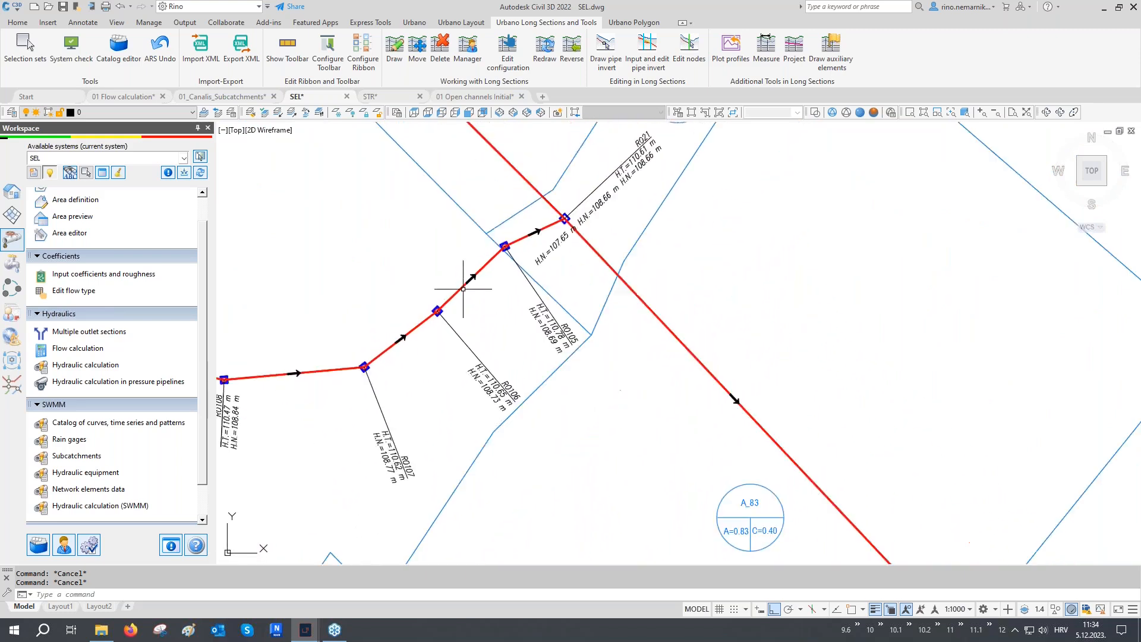
- Examine the SEL network's pipes, node labels and catchment areas around A_83 and RO20, and the layout of the whole network
{"action": "scroll", "coordinate": [559, 377], "scroll_direction": "up", "scroll_amount": 6}
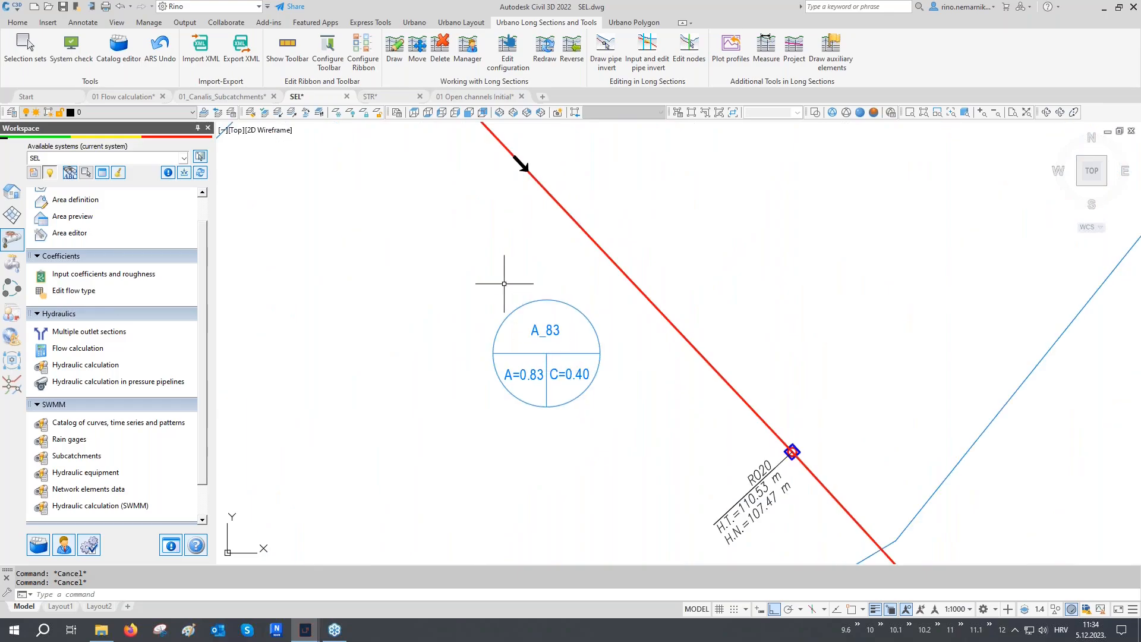
{"action": "scroll", "coordinate": [510, 282], "scroll_direction": "down", "scroll_amount": 5}
{"action": "scroll", "coordinate": [624, 374], "scroll_direction": "down", "scroll_amount": 3}
{"action": "scroll", "coordinate": [823, 395], "scroll_direction": "up", "scroll_amount": 3}
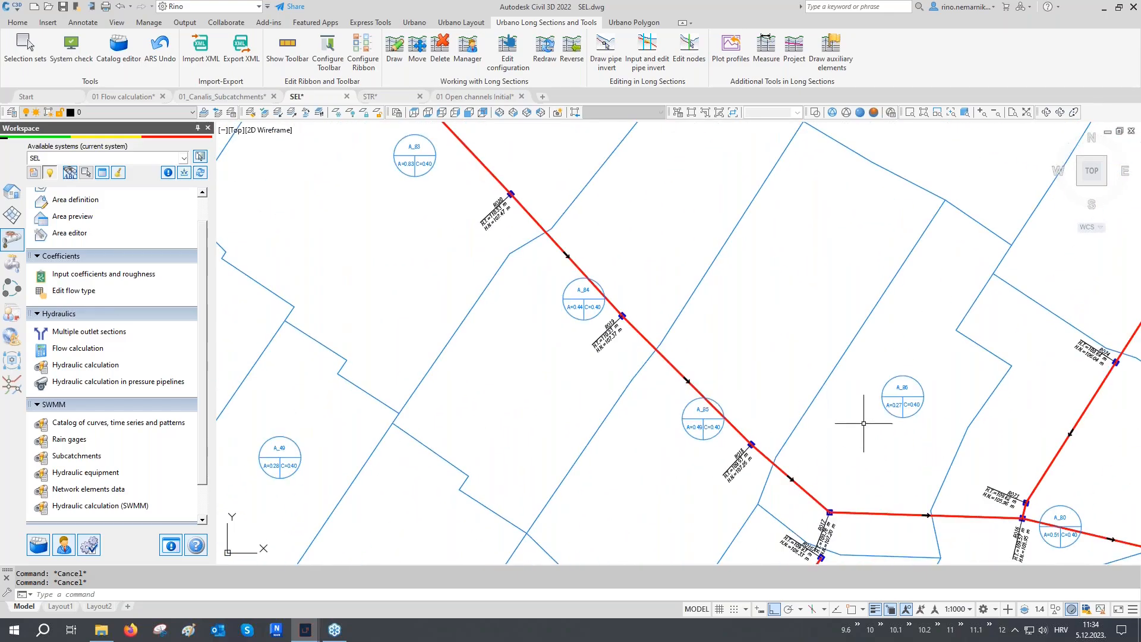
{"action": "scroll", "coordinate": [903, 434], "scroll_direction": "up", "scroll_amount": 2}
{"action": "scroll", "coordinate": [588, 331], "scroll_direction": "down", "scroll_amount": 8}
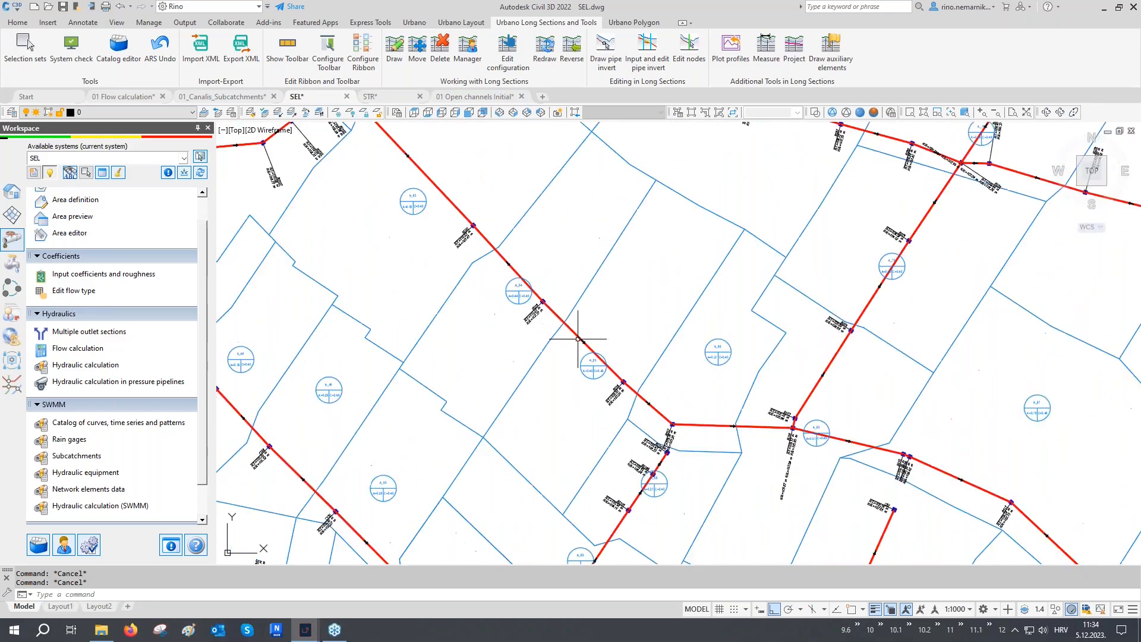
{"action": "middle_click_drag", "start_coordinate": [716, 294], "coordinate": [614, 242]}
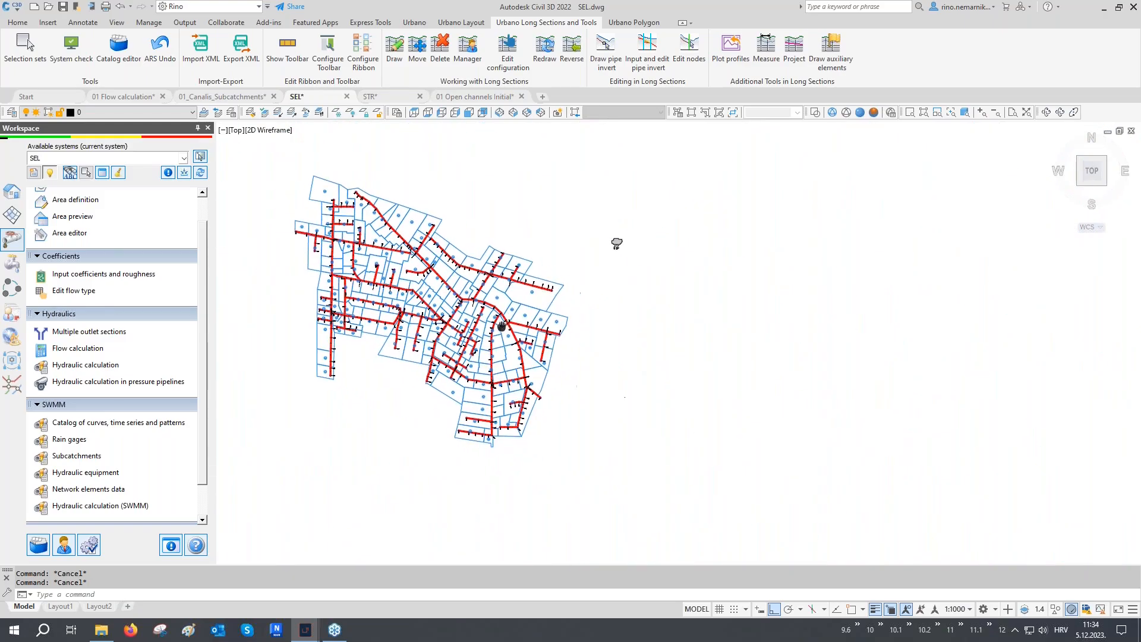
{"action": "scroll", "coordinate": [369, 247], "scroll_direction": "up", "scroll_amount": 2}
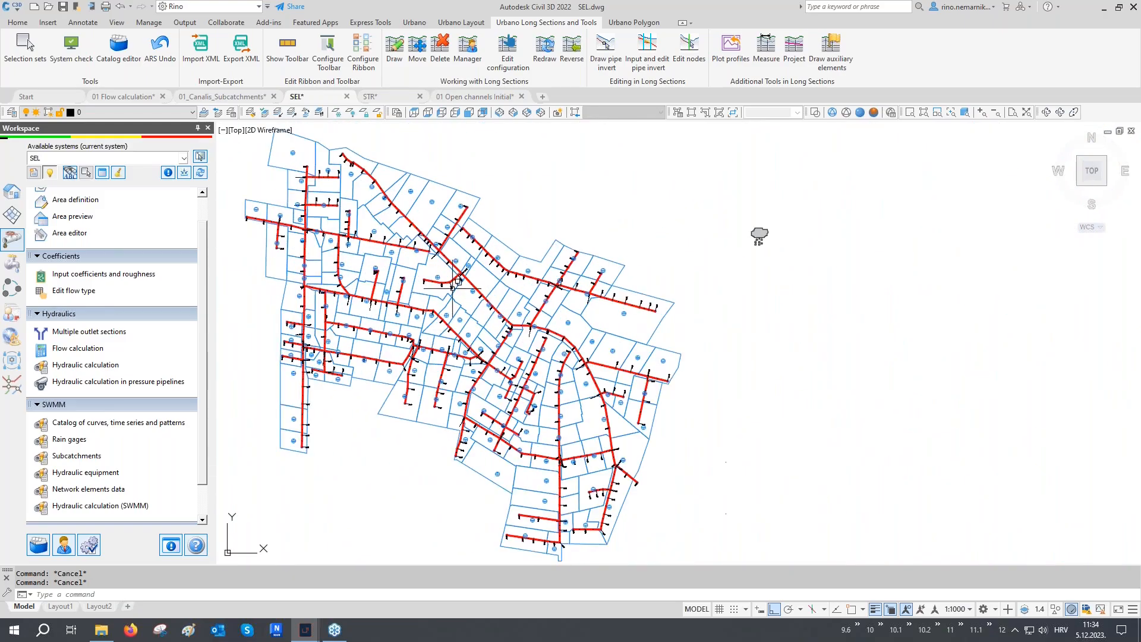
- Draw long sections for all network arrays with the Sewage_Main_1000/100 definition in the empty space beside the network
{"action": "left_click", "coordinate": [12, 191]}
{"action": "scroll", "coordinate": [137, 266], "scroll_direction": "down", "scroll_amount": 4}
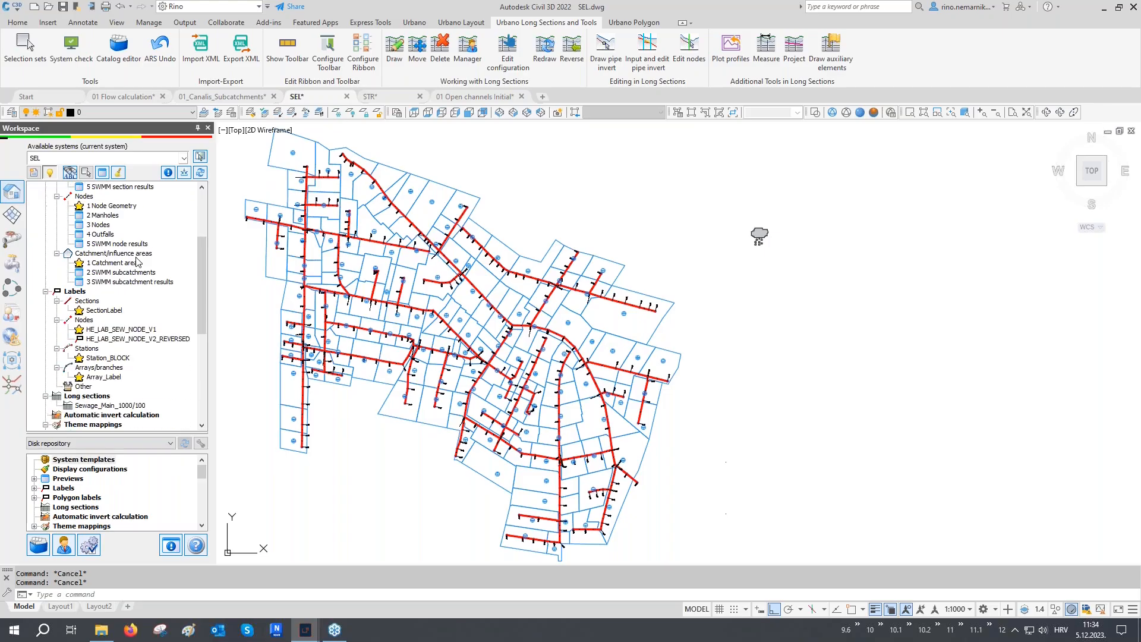
{"action": "scroll", "coordinate": [137, 265], "scroll_direction": "down", "scroll_amount": 2}
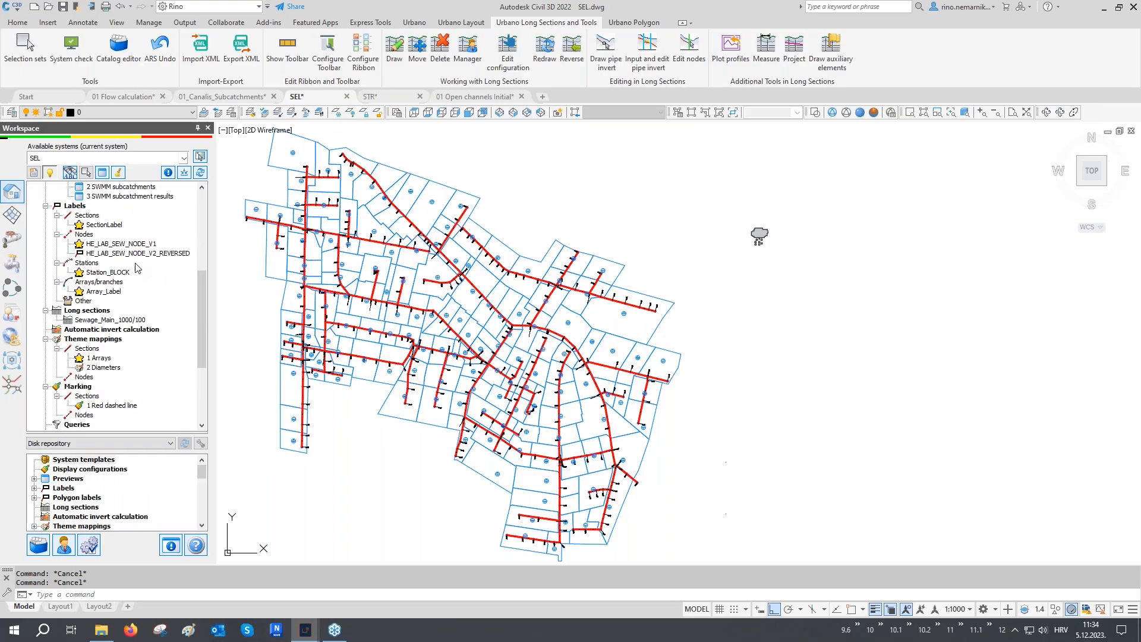
{"action": "left_click", "coordinate": [92, 319]}
{"action": "double_click", "coordinate": [93, 321]}
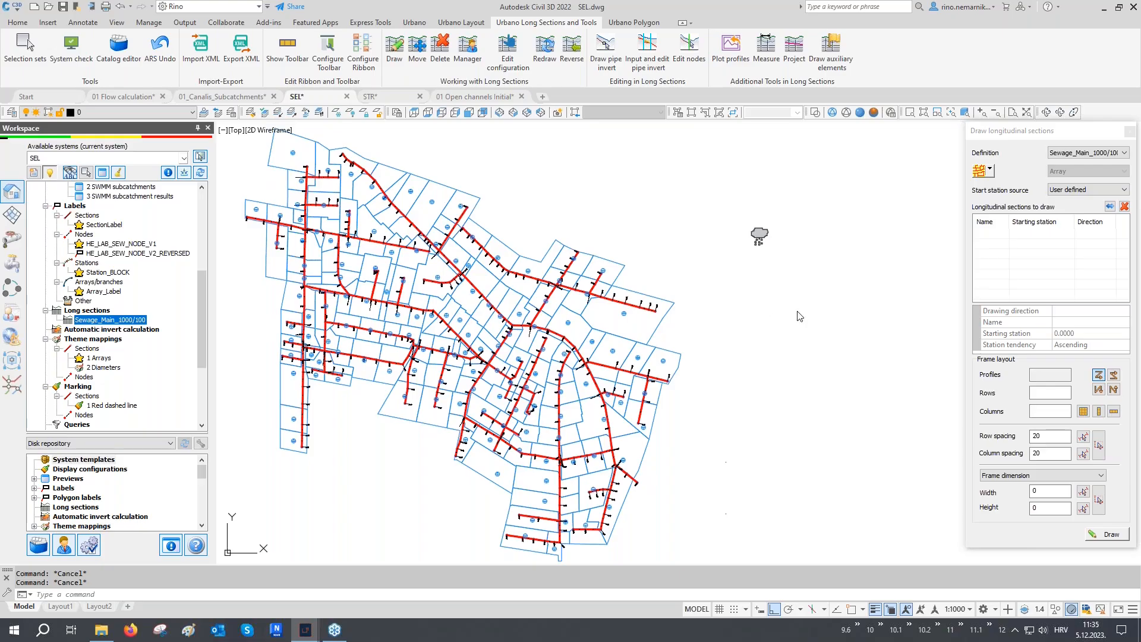
{"action": "left_click", "coordinate": [976, 172]}
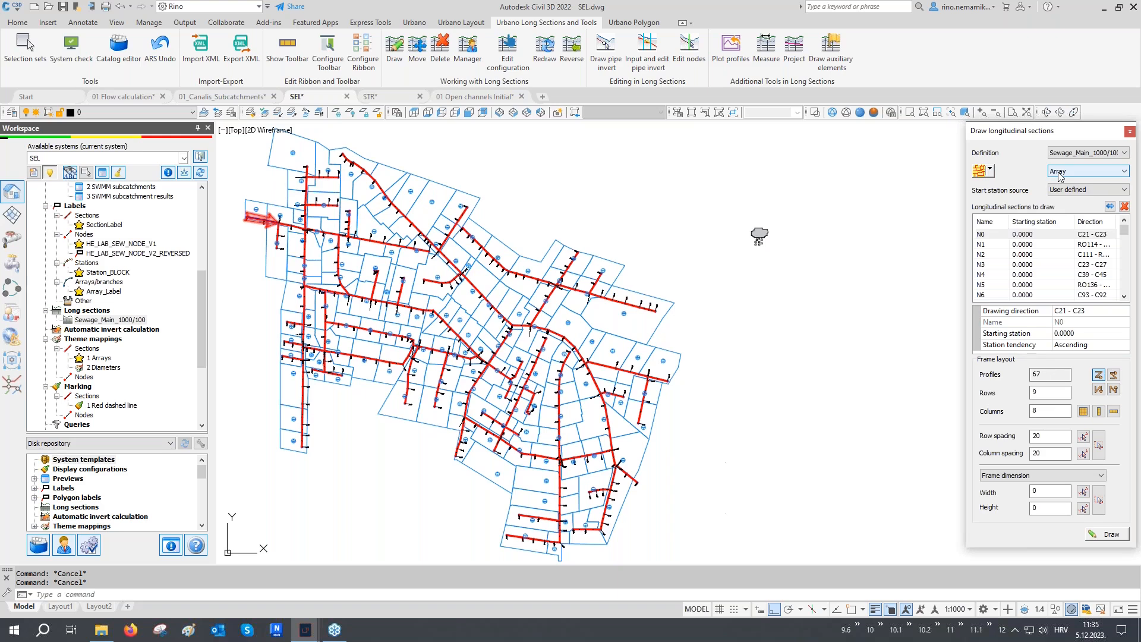
{"action": "left_click", "coordinate": [1117, 533]}
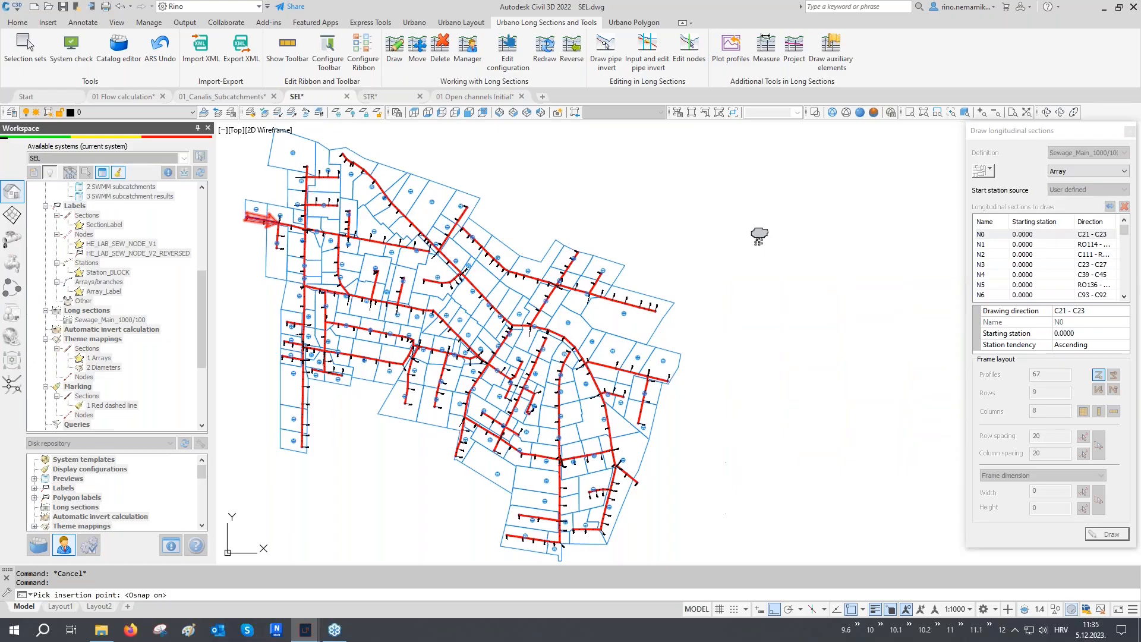
{"action": "left_click", "coordinate": [722, 458]}
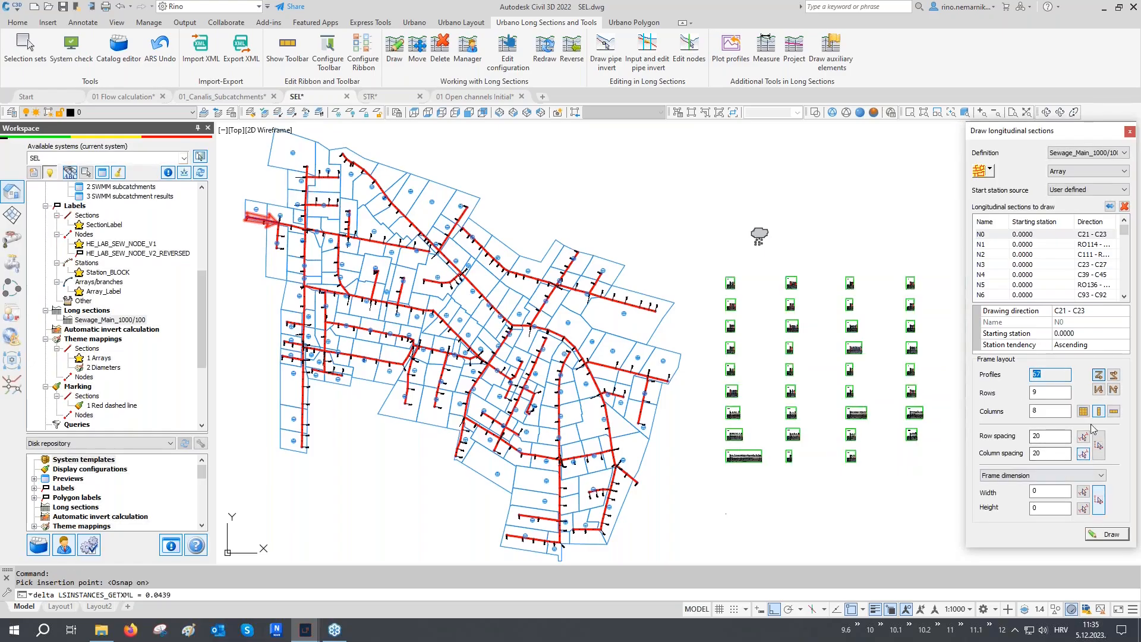
{"action": "left_click", "coordinate": [1129, 131]}
- Examine the data table under the SEL_1 long section, from node labels to pipe material and diameter
{"action": "middle_click_drag", "start_coordinate": [984, 331], "coordinate": [807, 332]}
{"action": "scroll", "coordinate": [801, 394], "scroll_direction": "up", "scroll_amount": 6}
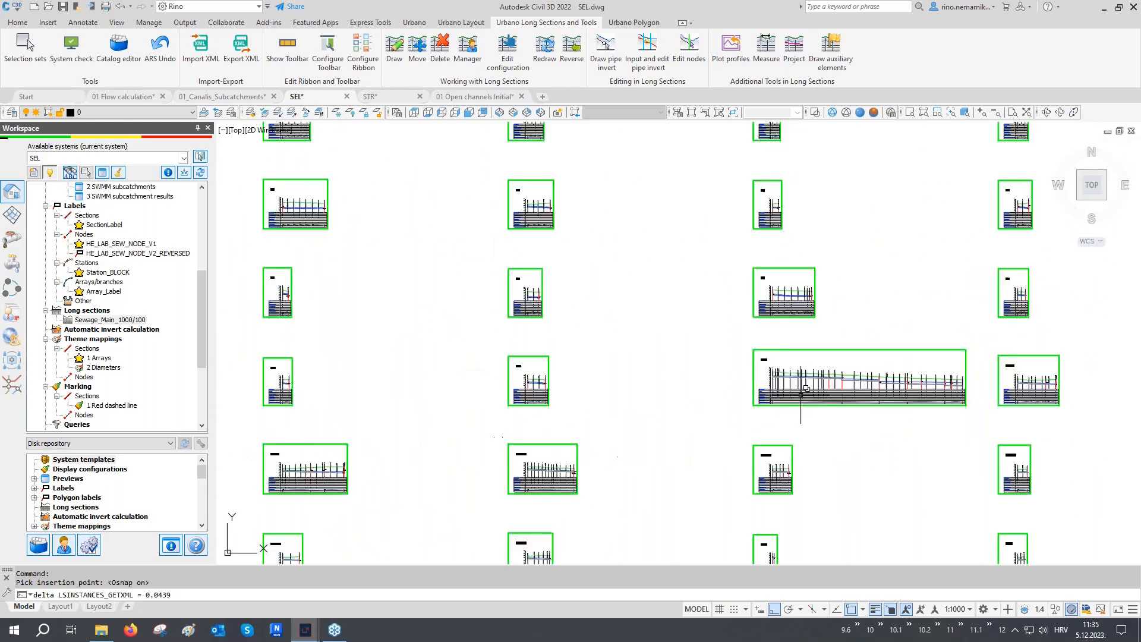
{"action": "scroll", "coordinate": [801, 395], "scroll_direction": "up", "scroll_amount": 8}
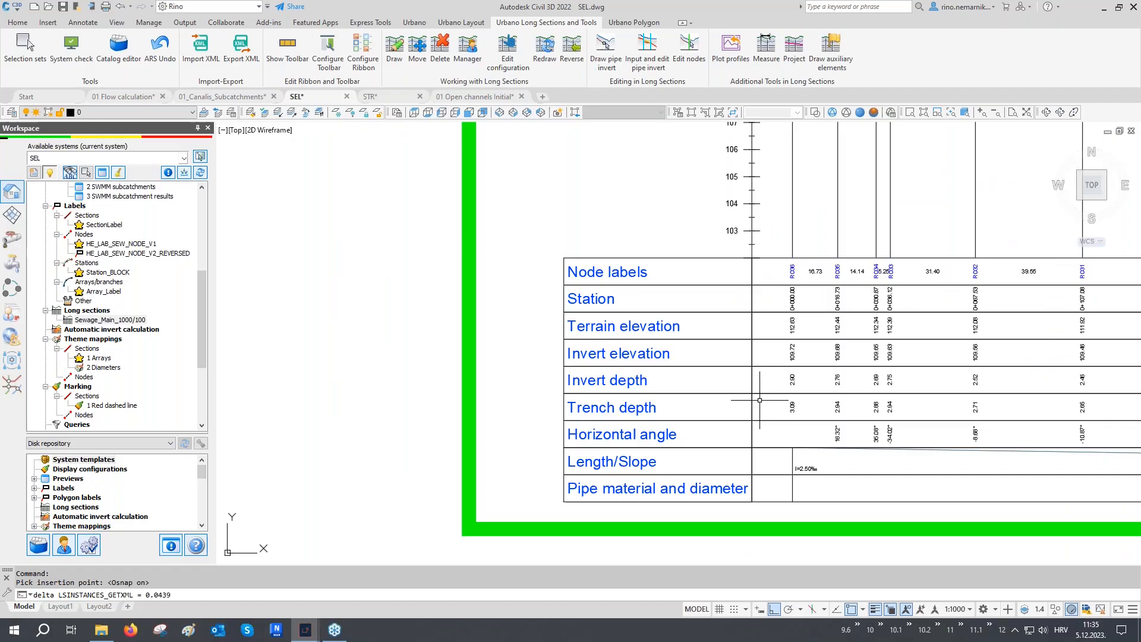
{"action": "scroll", "coordinate": [754, 396], "scroll_direction": "up", "scroll_amount": 3}
{"action": "middle_click_drag", "start_coordinate": [745, 366], "coordinate": [711, 364]}
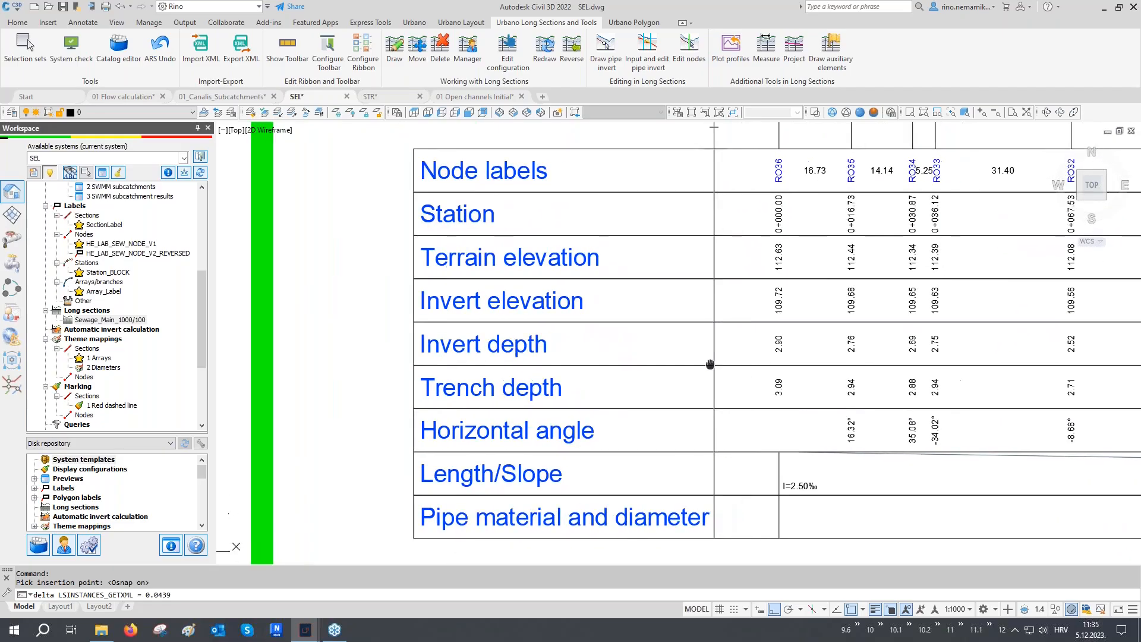
{"action": "left_click_drag", "start_coordinate": [710, 364], "coordinate": [655, 359]}
{"action": "scroll", "coordinate": [514, 417], "scroll_direction": "down", "scroll_amount": 6}
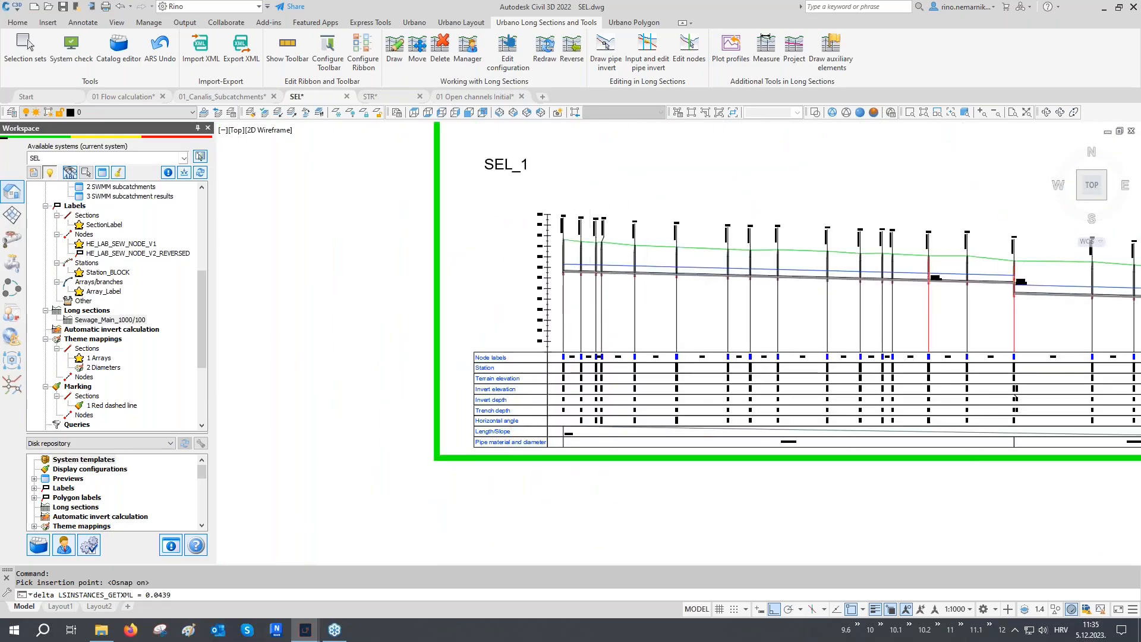
- Inspect the SEL_1 profile from RO36 to RO1, including manholes and side connections, and return to the full drawing view
{"action": "scroll", "coordinate": [603, 244], "scroll_direction": "up", "scroll_amount": 6}
{"action": "scroll", "coordinate": [395, 319], "scroll_direction": "down", "scroll_amount": 1}
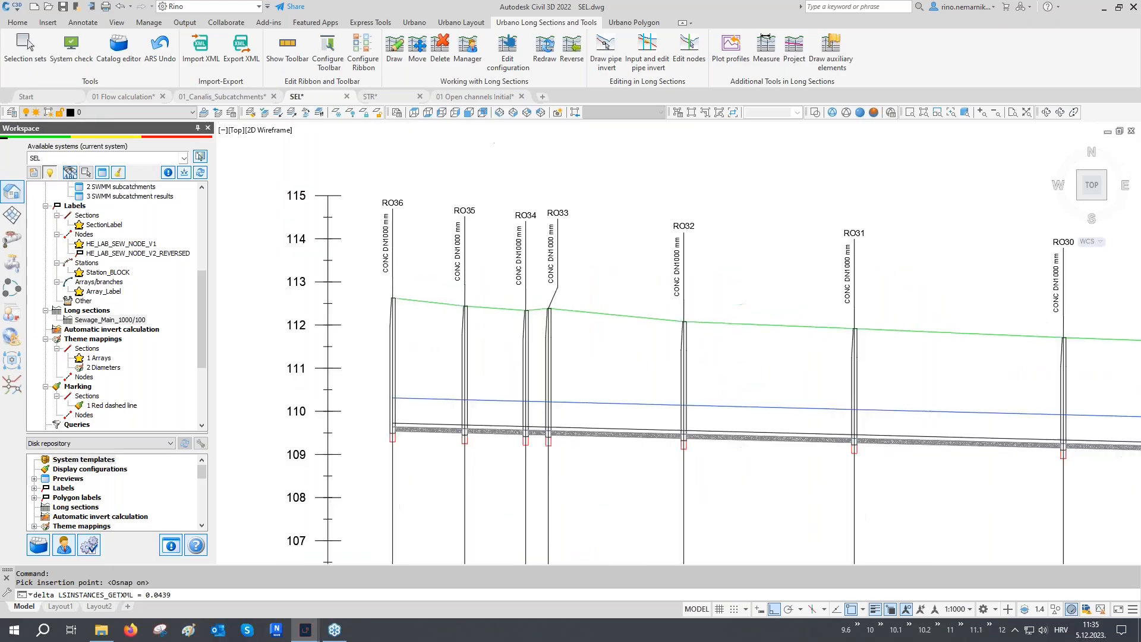
{"action": "scroll", "coordinate": [393, 321], "scroll_direction": "down", "scroll_amount": 7}
{"action": "scroll", "coordinate": [871, 358], "scroll_direction": "up", "scroll_amount": 1}
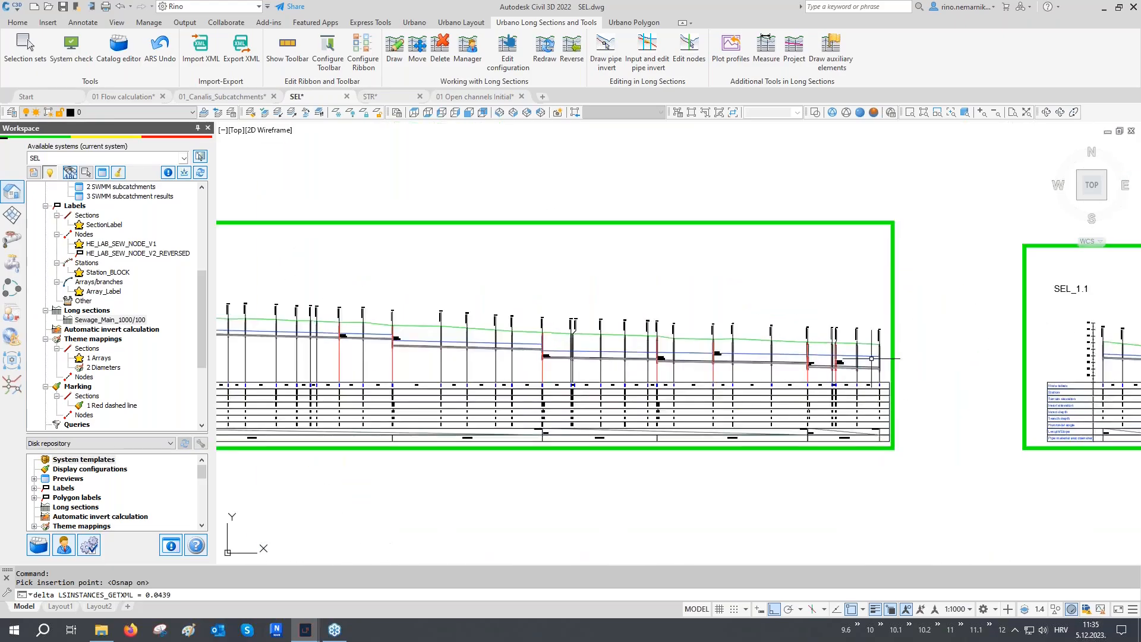
{"action": "scroll", "coordinate": [871, 359], "scroll_direction": "up", "scroll_amount": 8}
{"action": "middle_click_drag", "start_coordinate": [871, 360], "coordinate": [872, 374]}
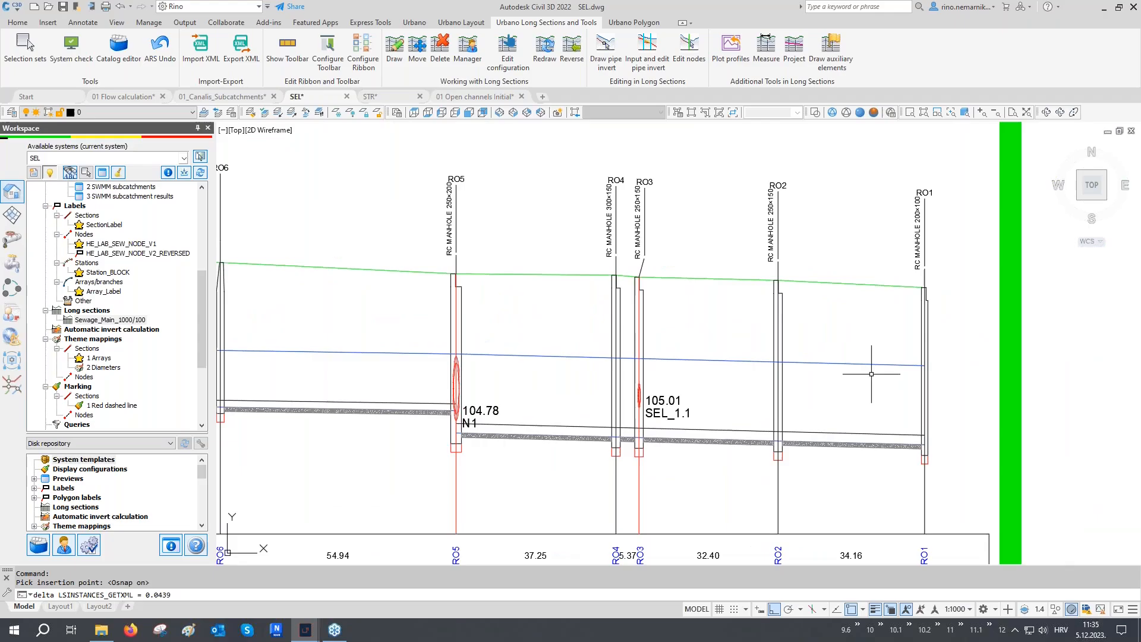
{"action": "middle_click", "coordinate": [860, 339]}
{"action": "middle_click", "coordinate": [860, 338]}
{"action": "left_click", "coordinate": [593, 209]}
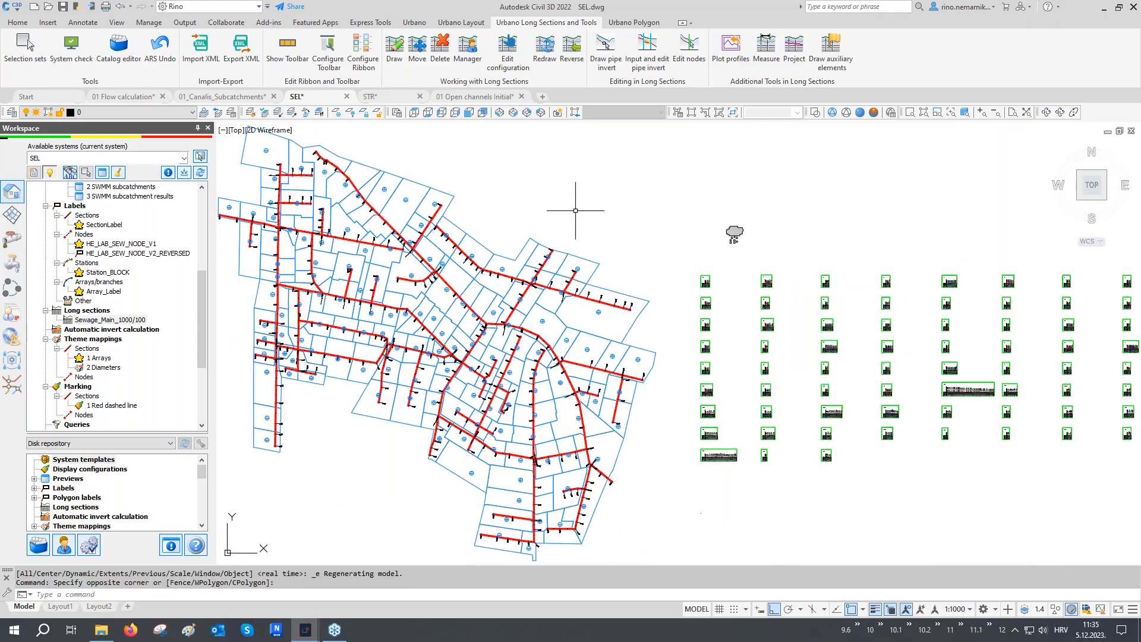
{"action": "type", "text": "re"}
{"action": "key", "text": "Escape"}
{"action": "key", "text": "Escape"}
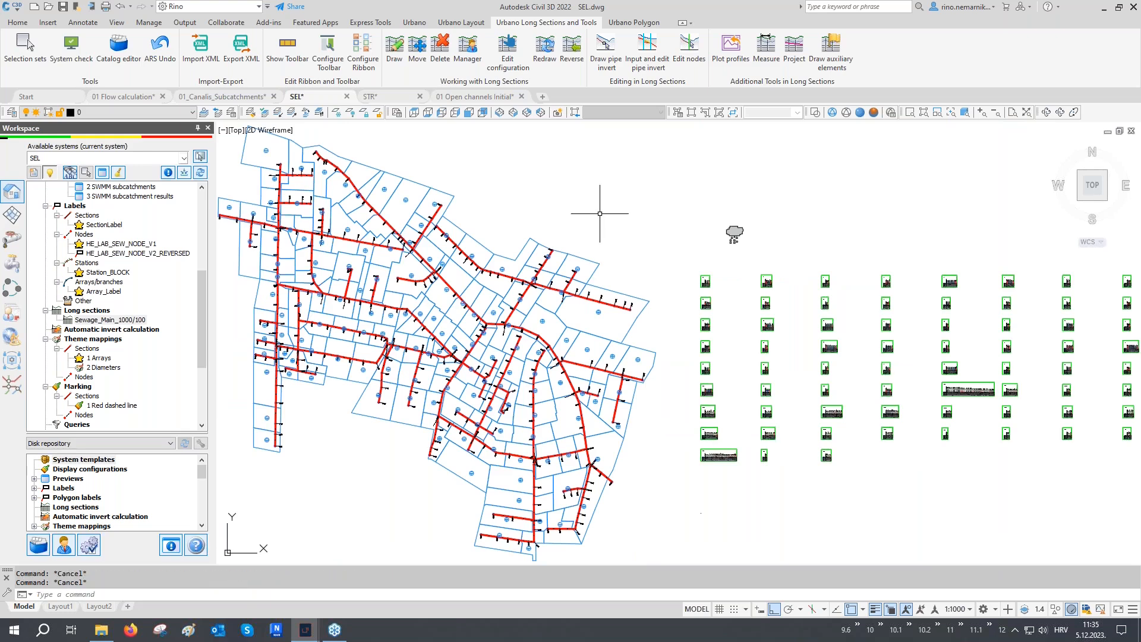
- Review the geometry data and graph of the RAIN_140_lsha time series in the SWMM catalog, and close the catalog
{"action": "left_click", "coordinate": [16, 244]}
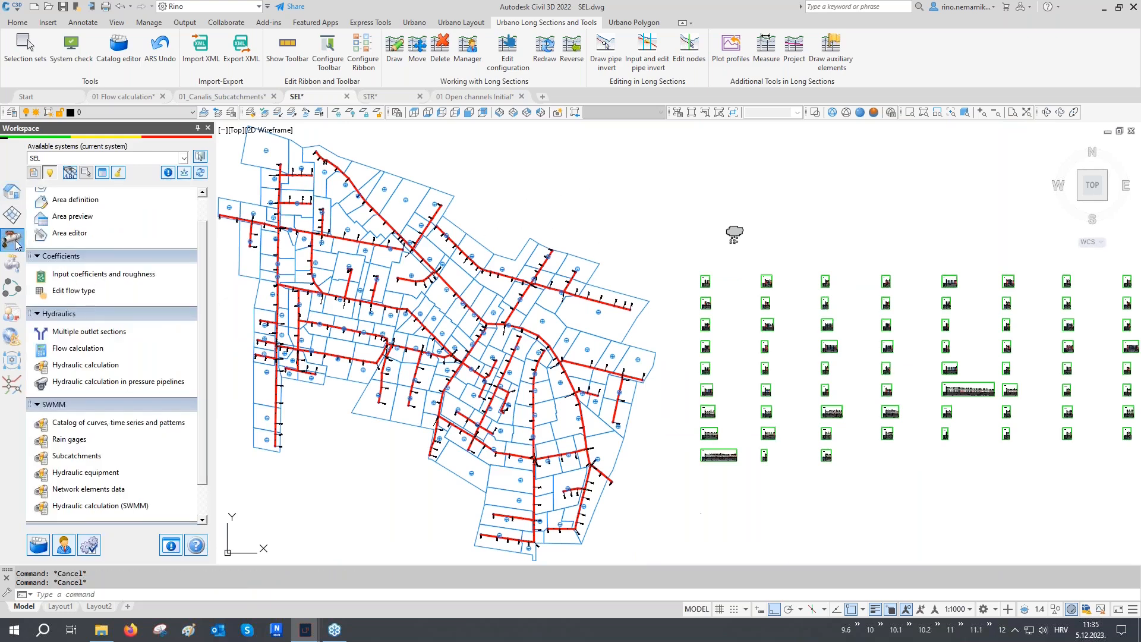
{"action": "scroll", "coordinate": [77, 339], "scroll_direction": "down", "scroll_amount": 2}
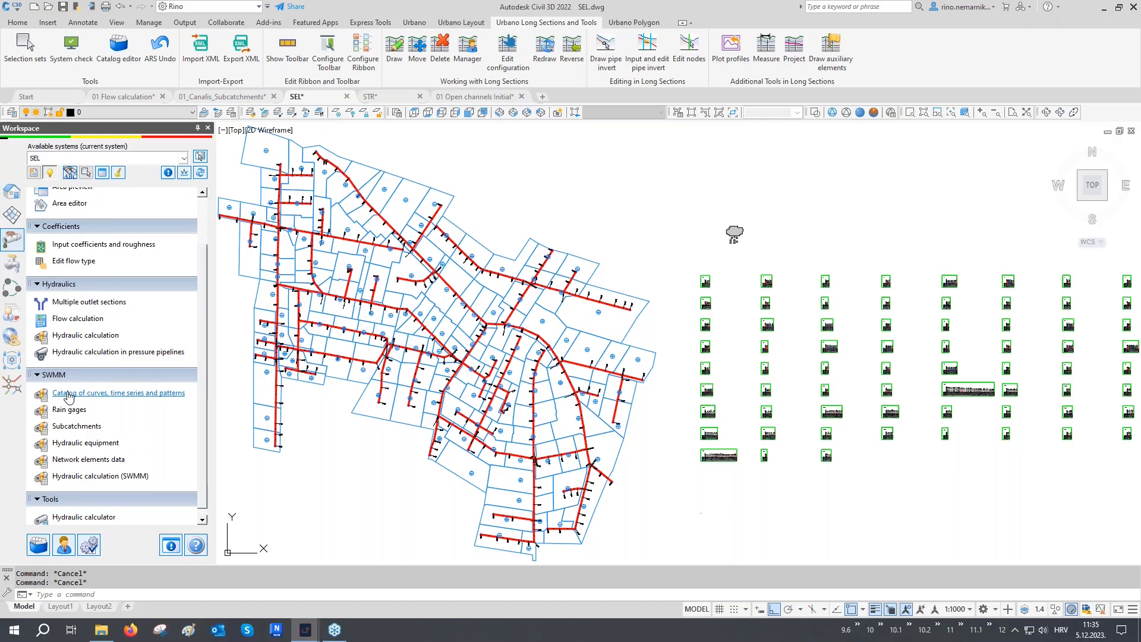
{"action": "left_click", "coordinate": [68, 394]}
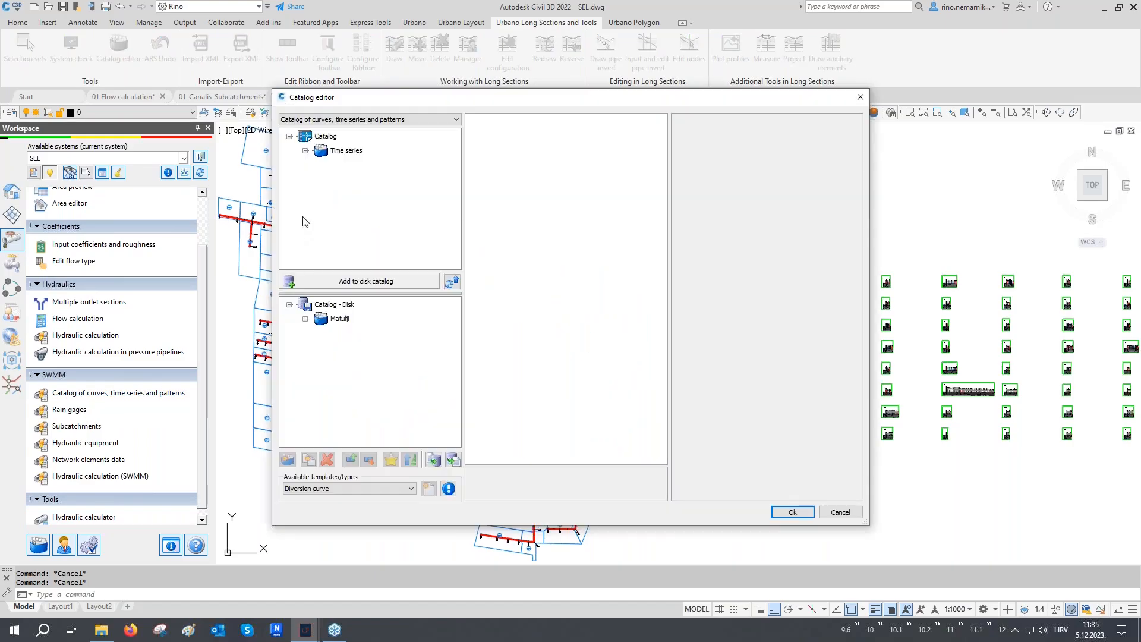
{"action": "left_click", "coordinate": [306, 151]}
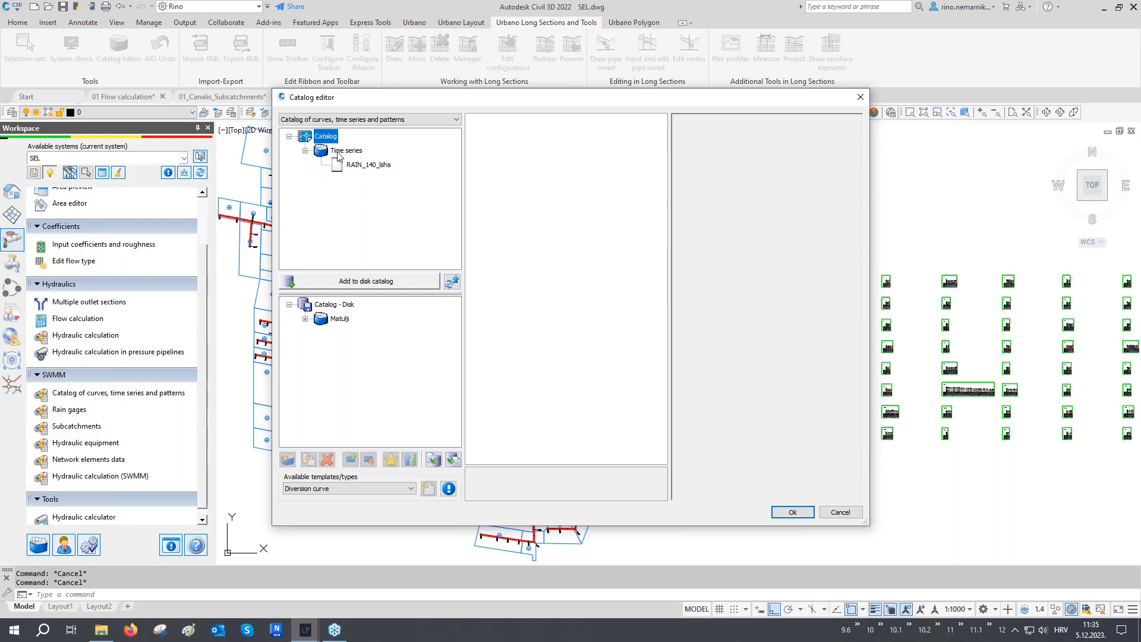
{"action": "left_click", "coordinate": [351, 166]}
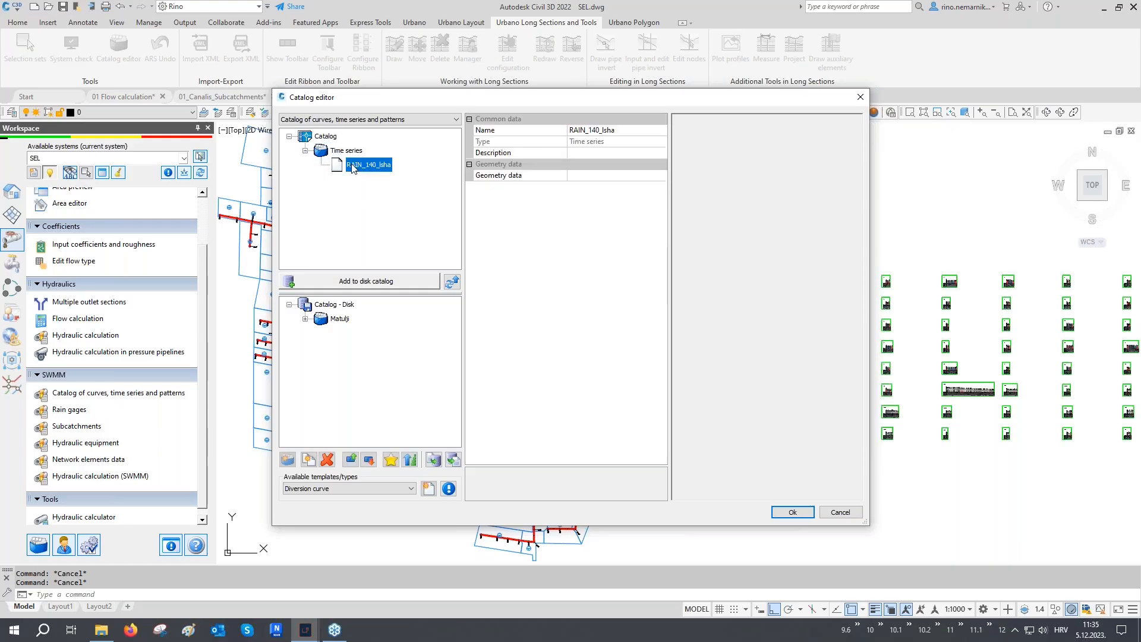
{"action": "left_click", "coordinate": [648, 176]}
{"action": "left_click", "coordinate": [661, 176]}
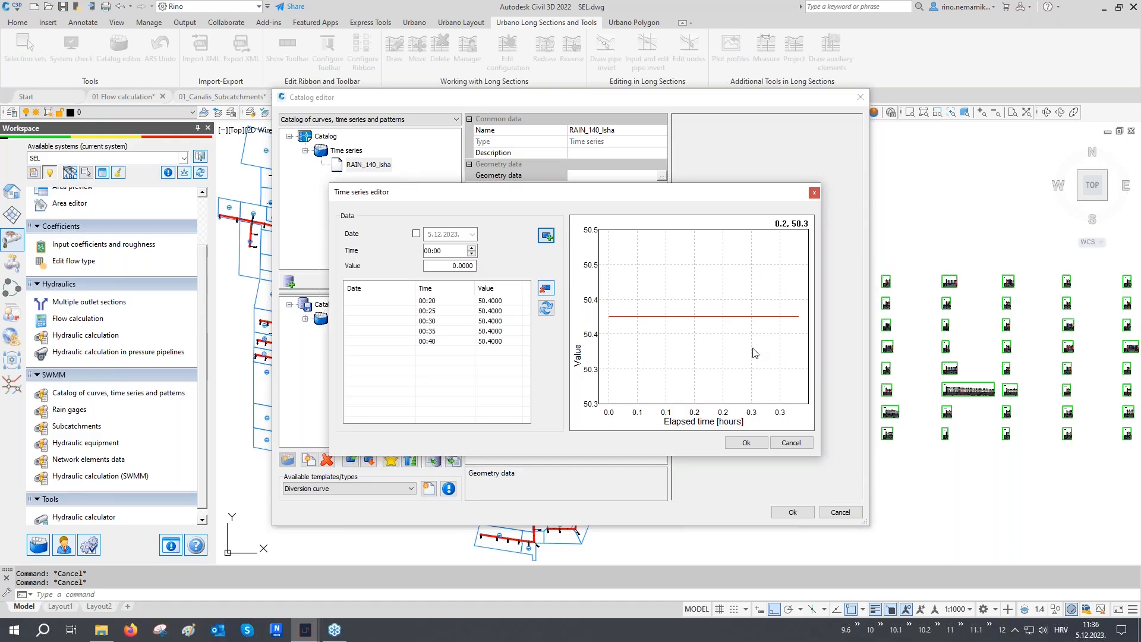
{"action": "left_click", "coordinate": [747, 442]}
{"action": "left_click", "coordinate": [793, 511]}
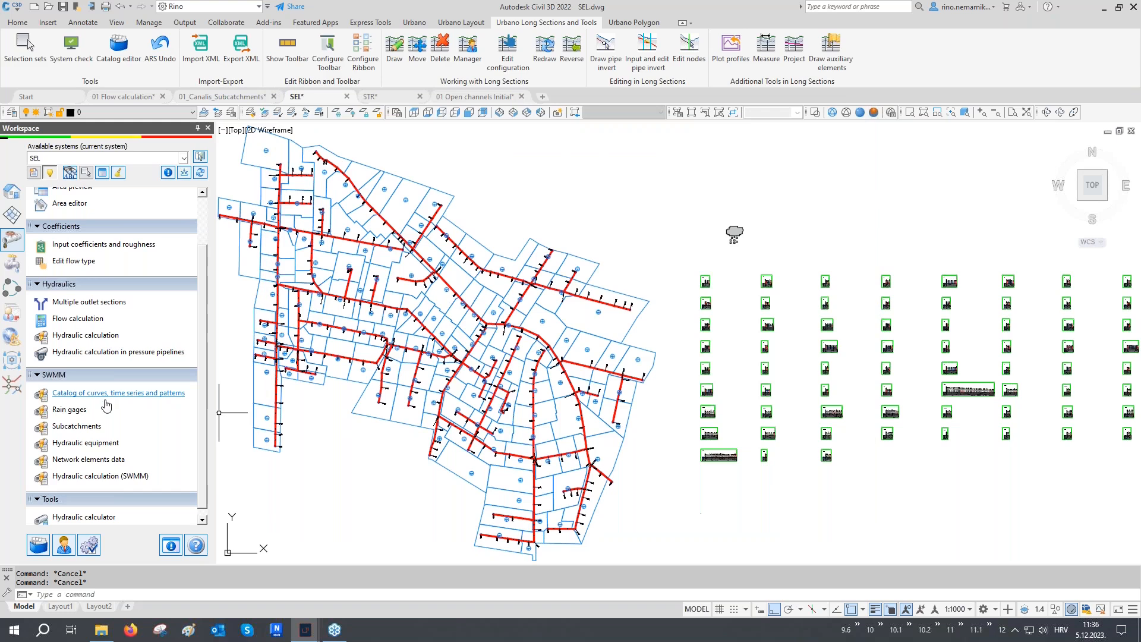
- Review the coordinates and assigned time series of rain gage Gage1, and close the rain gage settings
{"action": "left_click", "coordinate": [70, 409]}
{"action": "left_click_drag", "start_coordinate": [457, 171], "coordinate": [402, 178]}
{"action": "left_click", "coordinate": [410, 226]}
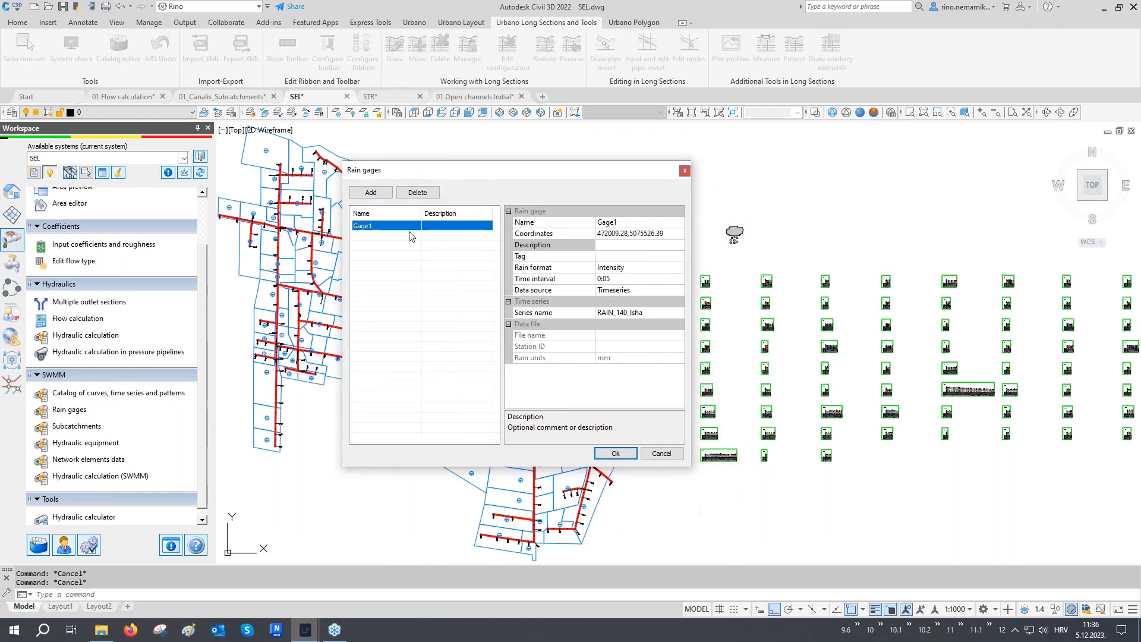
{"action": "left_click", "coordinate": [533, 236]}
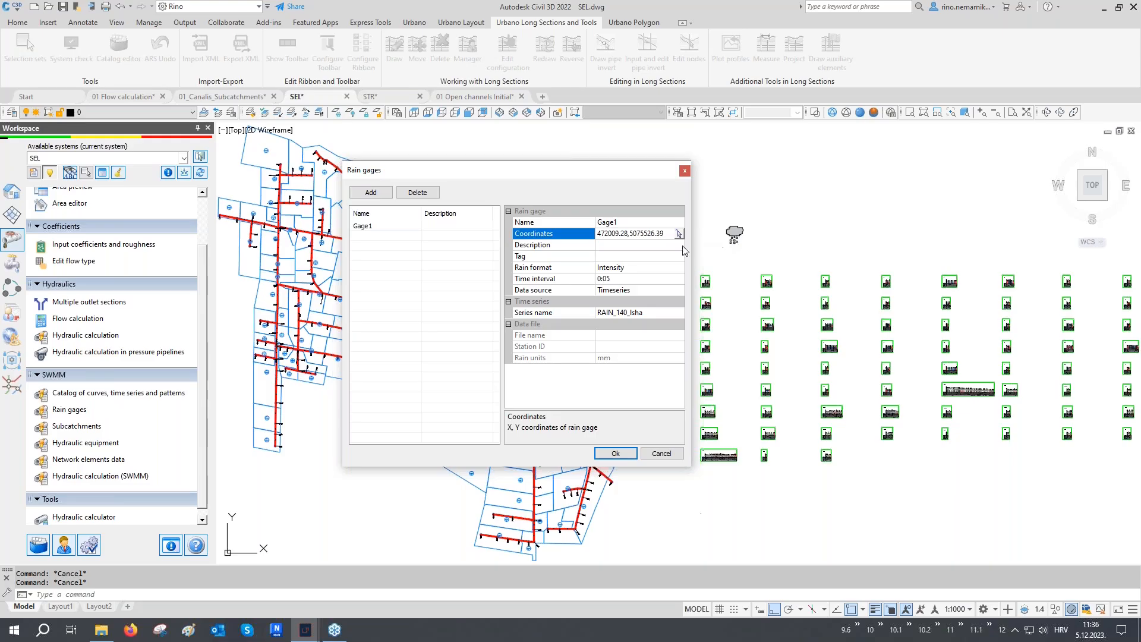
{"action": "left_click", "coordinate": [575, 315]}
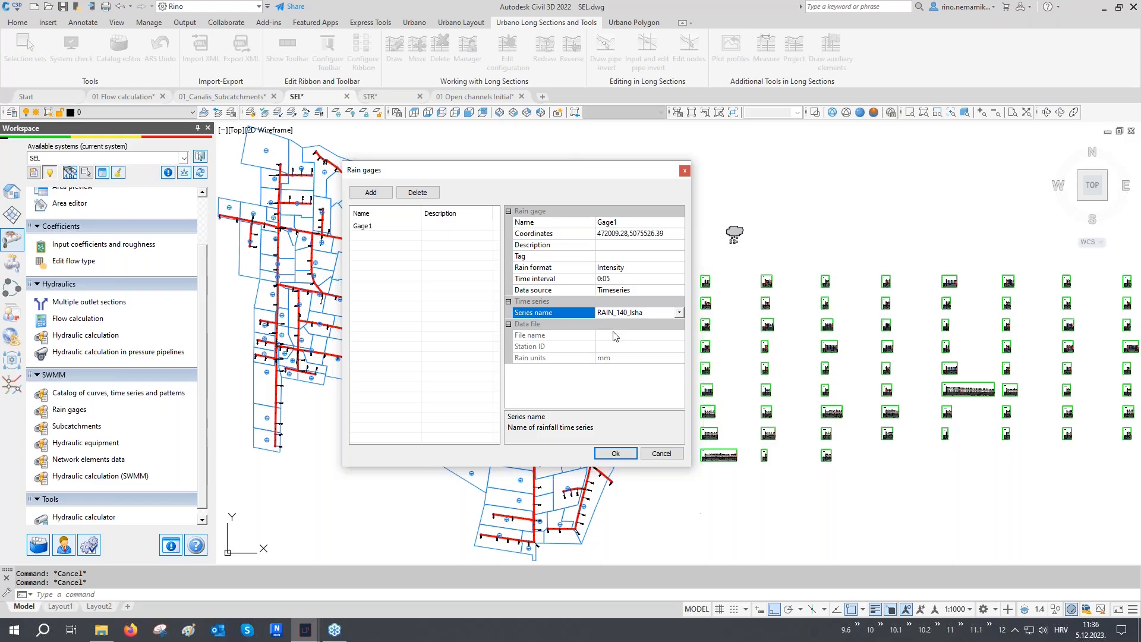
{"action": "left_click", "coordinate": [616, 453]}
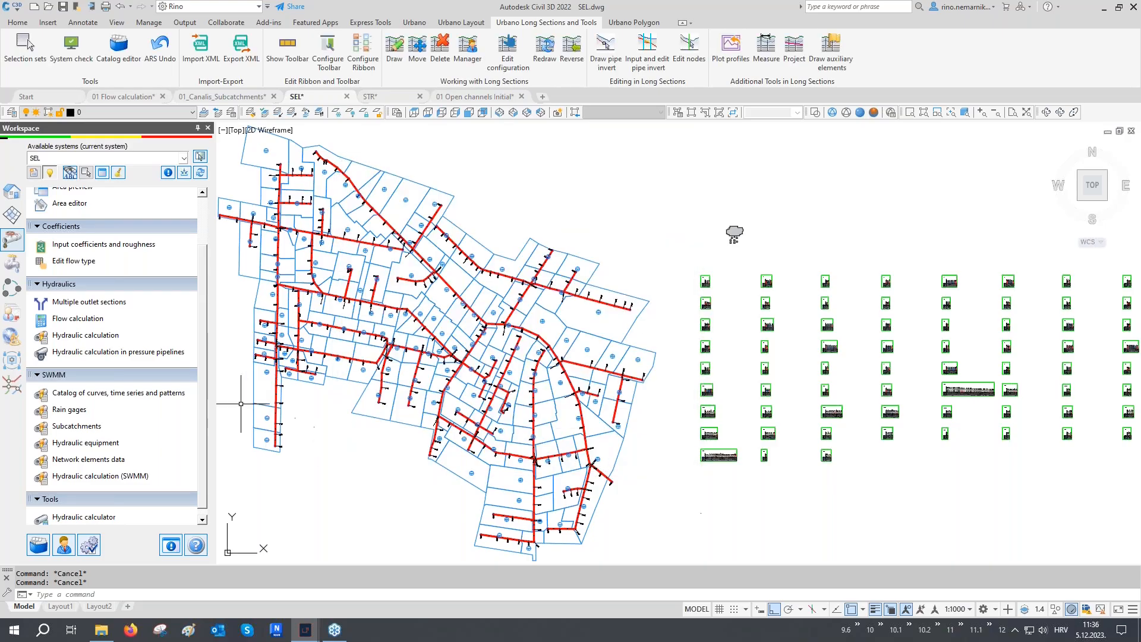
- Review the SWMM parameters of subcatchments A_01 and A_02, then the rain gage and infiltration data of all subcatchments together, and close the subcatchment data
{"action": "left_click", "coordinate": [104, 428]}
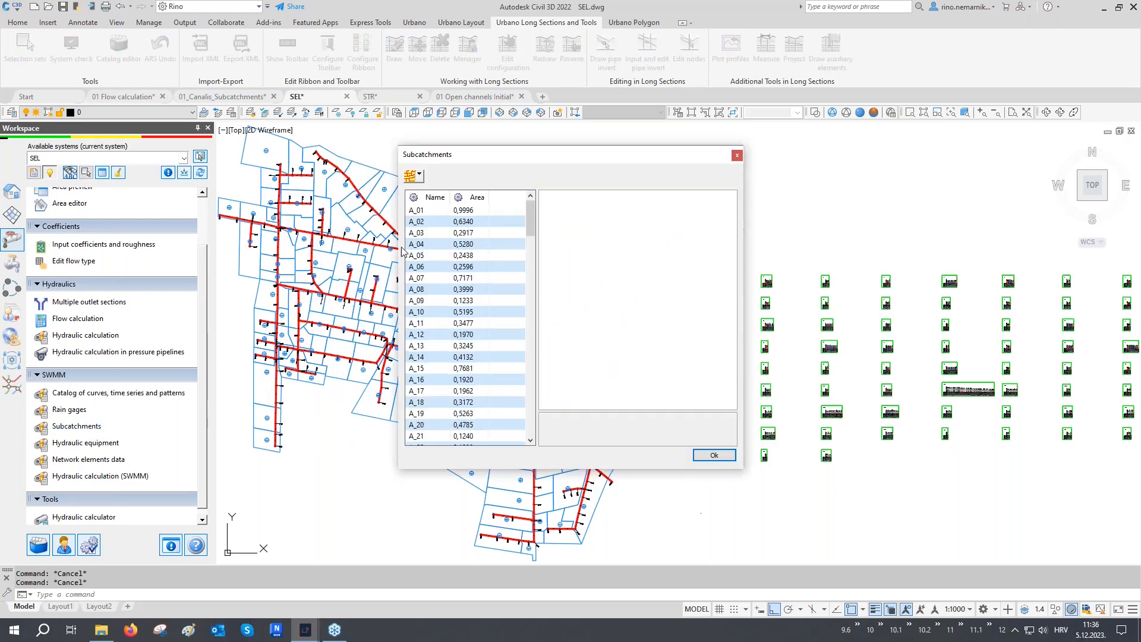
{"action": "left_click", "coordinate": [423, 212]}
{"action": "key", "text": "Down"}
{"action": "key", "text": "Down"}
{"action": "key", "text": "Down"}
{"action": "key", "text": "Down"}
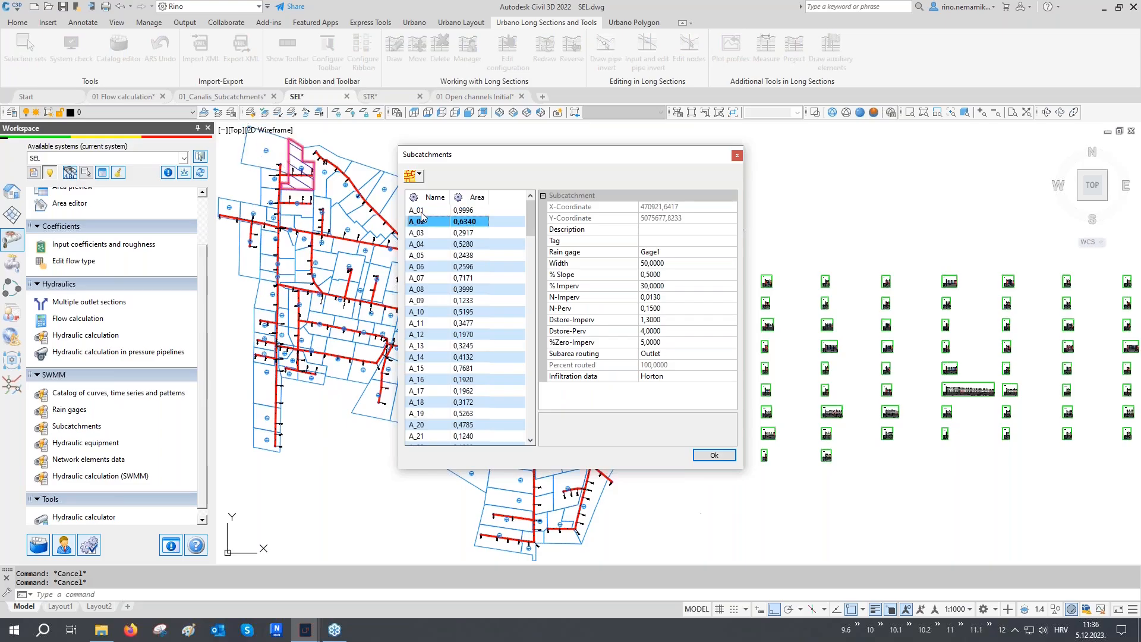
{"action": "left_click", "coordinate": [422, 210]}
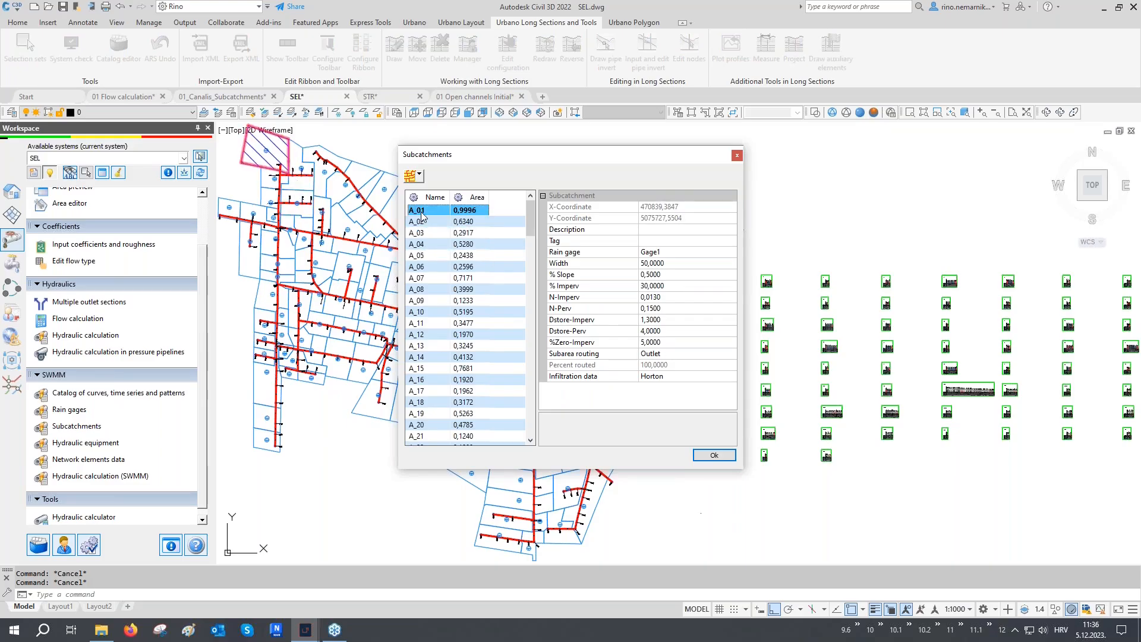
{"action": "key", "text": "ctrl+a"}
{"action": "left_click", "coordinate": [582, 253]}
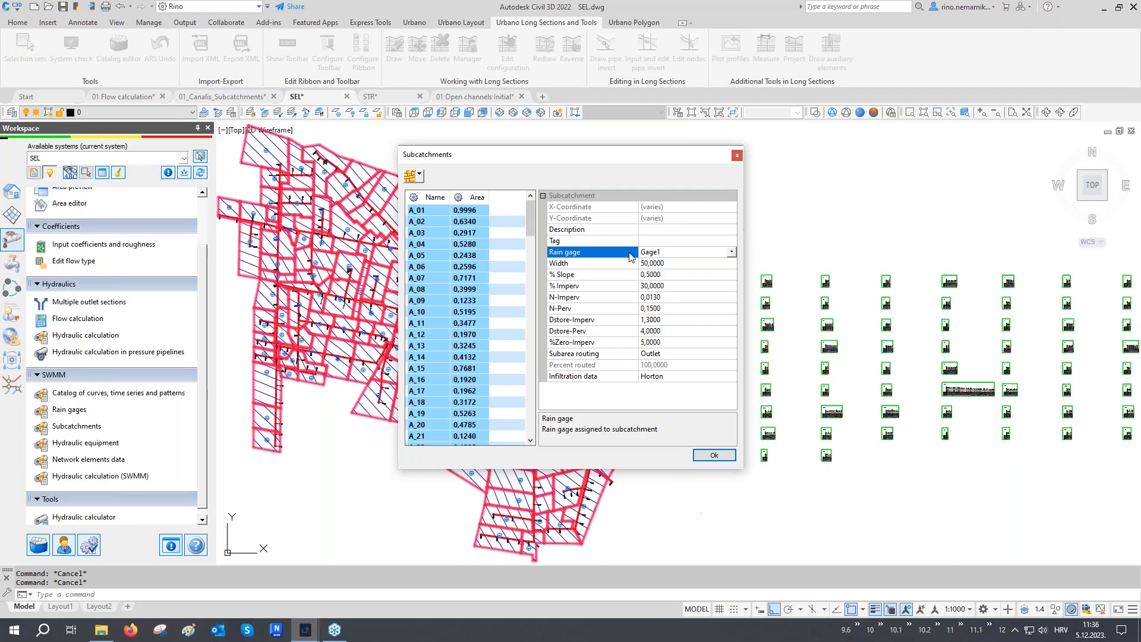
{"action": "left_click", "coordinate": [591, 378]}
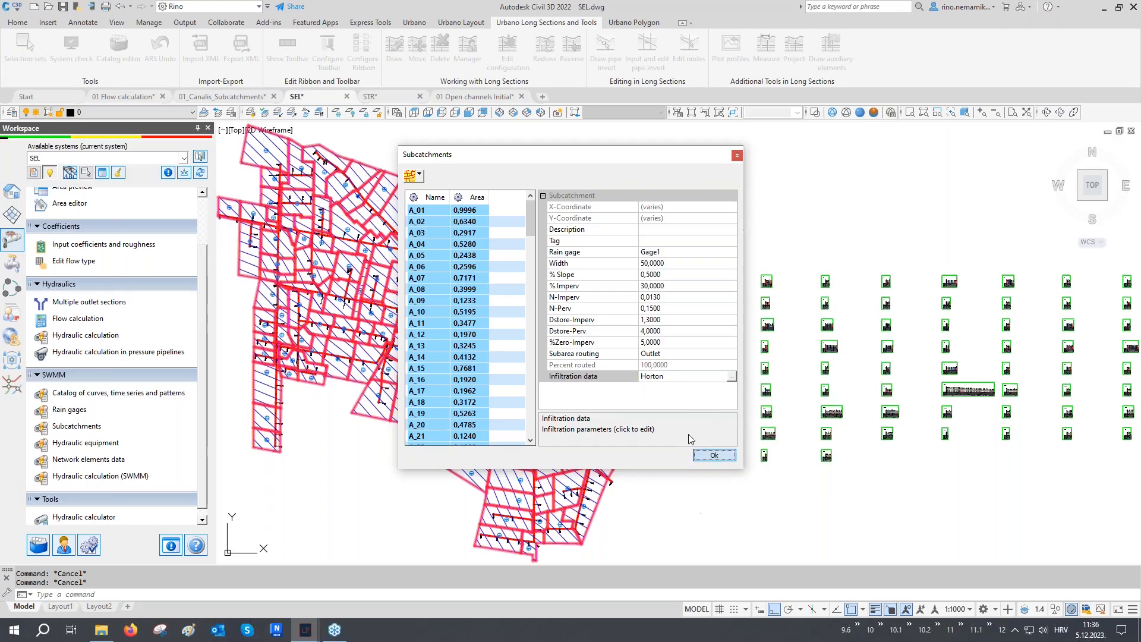
{"action": "left_click", "coordinate": [714, 454]}
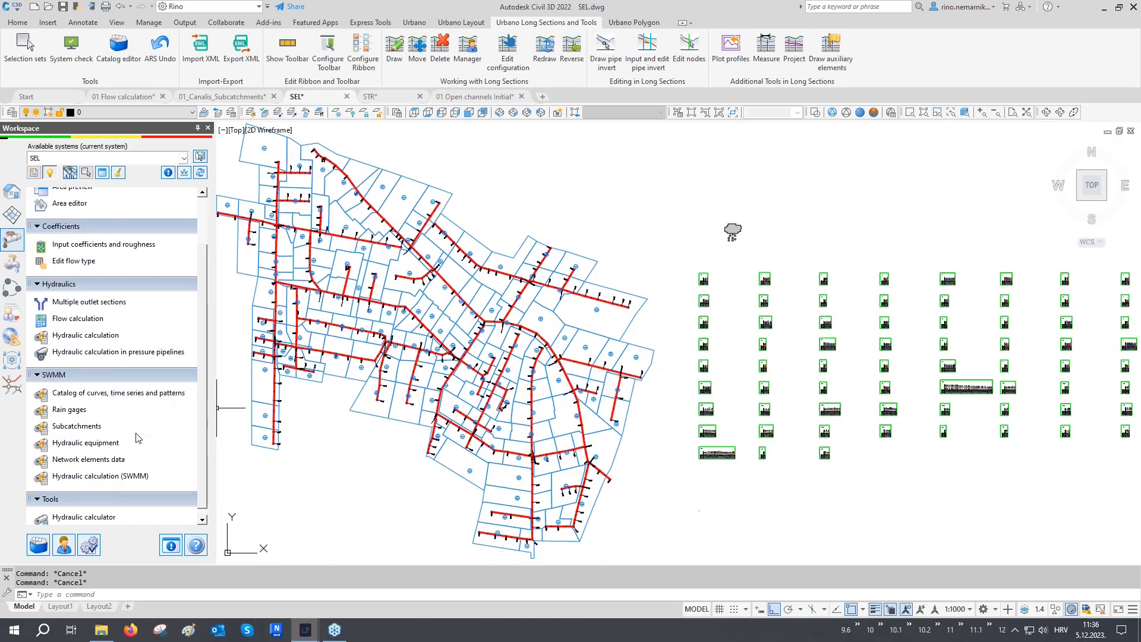
- Review the network elements data for nodes, sections and outfall RO1, then close it and clear the outfall's marking in the drawing
{"action": "left_click", "coordinate": [116, 461]}
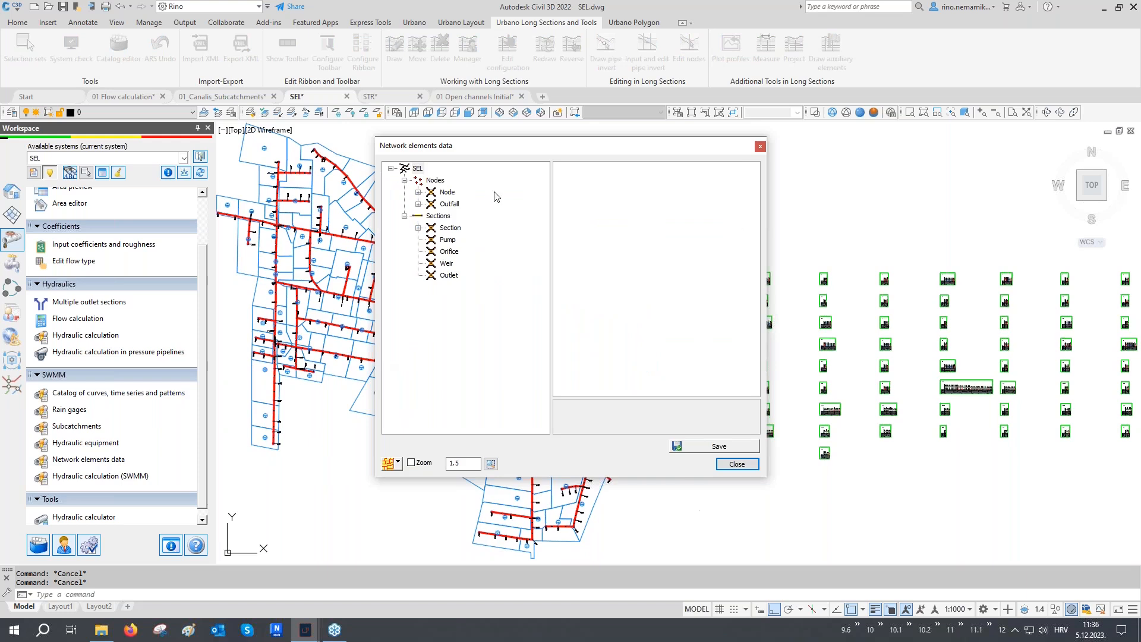
{"action": "left_click_drag", "start_coordinate": [514, 151], "coordinate": [824, 174]}
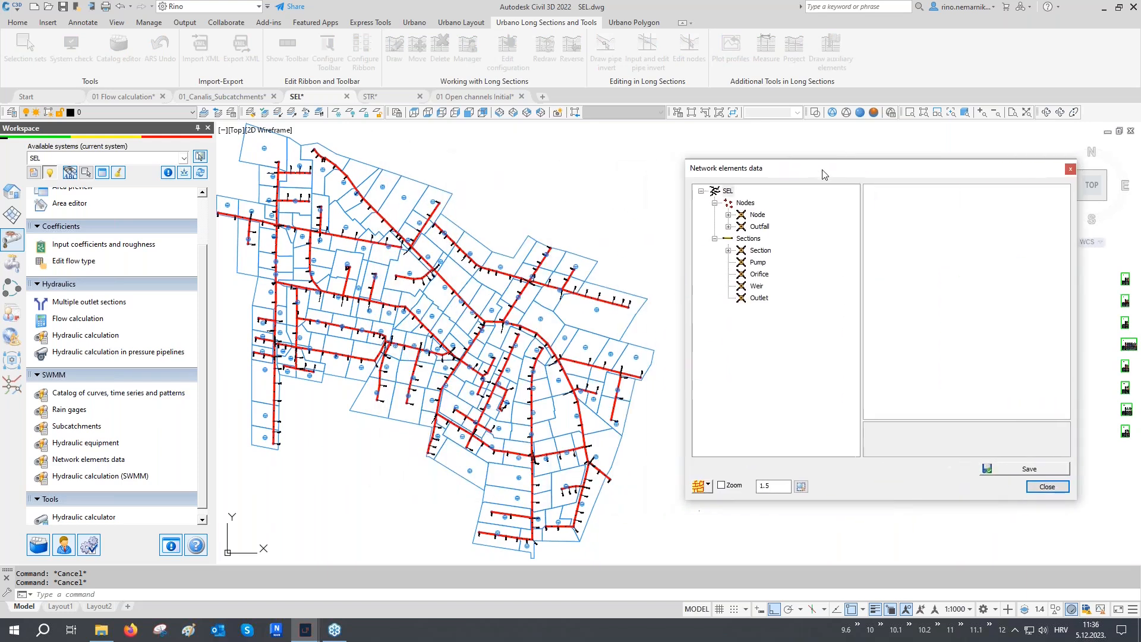
{"action": "left_click", "coordinate": [763, 215]}
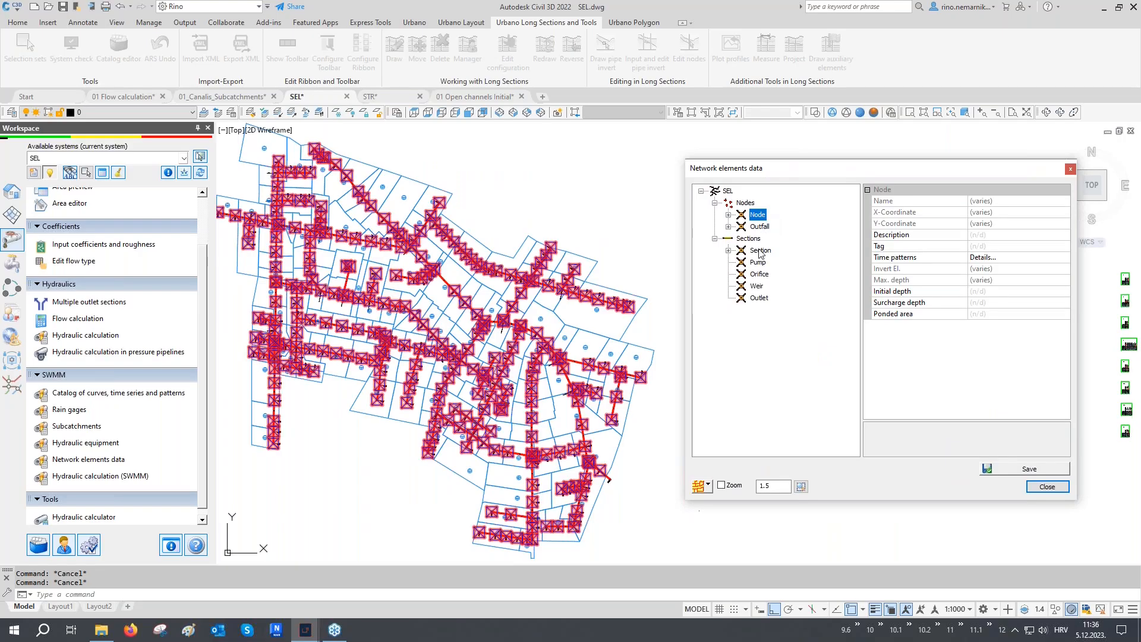
{"action": "left_click", "coordinate": [759, 250]}
{"action": "left_click", "coordinate": [759, 227]}
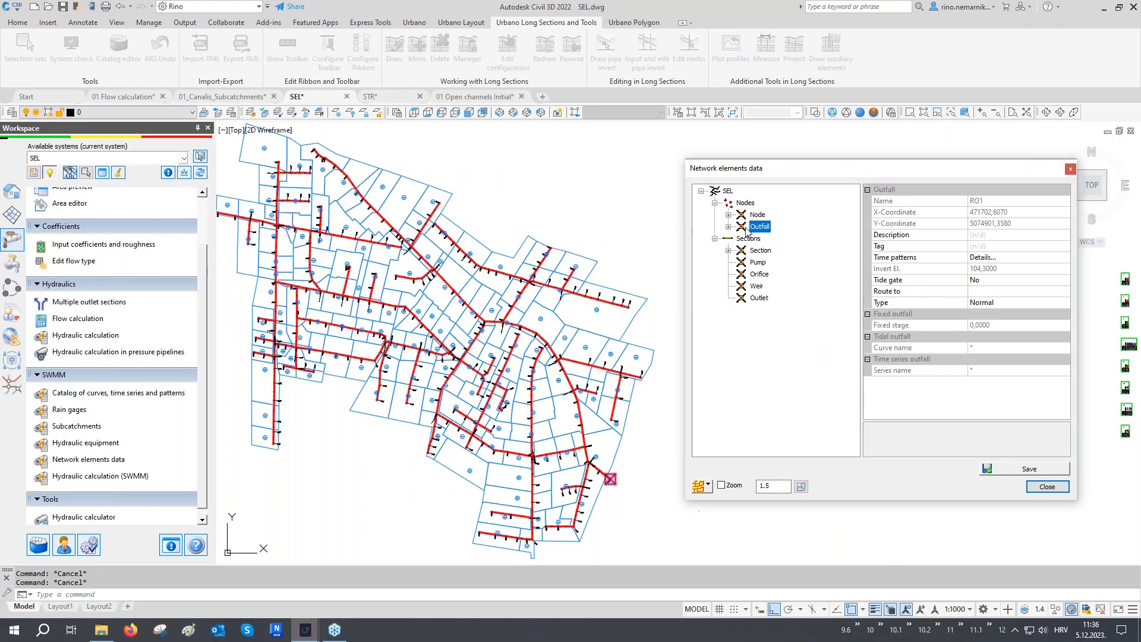
{"action": "left_click", "coordinate": [729, 227]}
{"action": "left_click", "coordinate": [766, 239]}
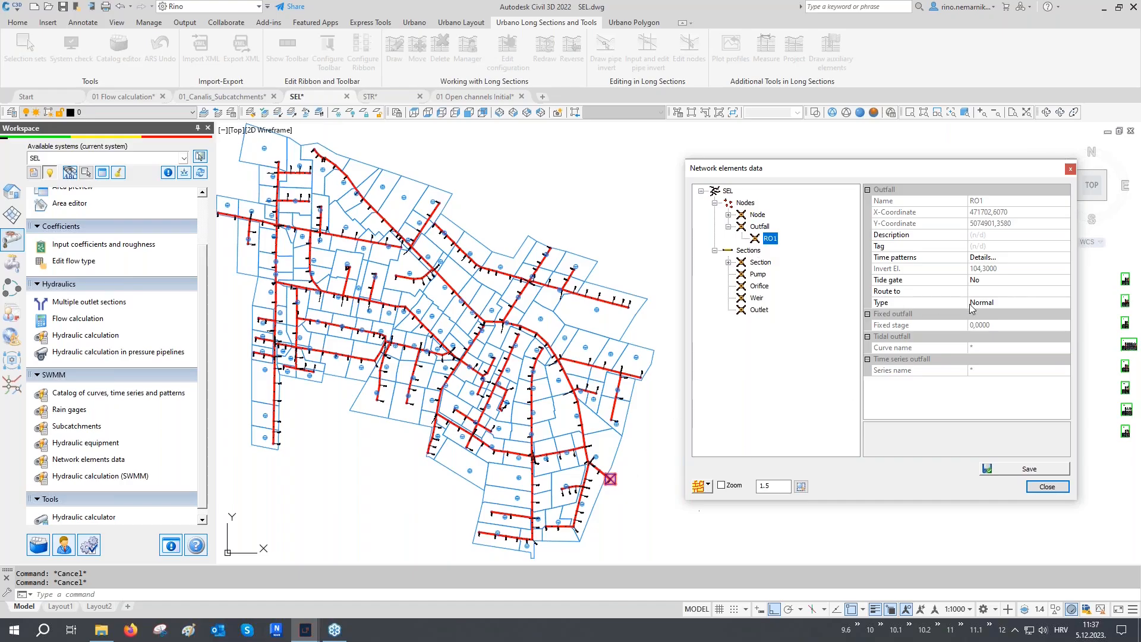
{"action": "left_click", "coordinate": [1048, 486]}
{"action": "left_click", "coordinate": [802, 525]}
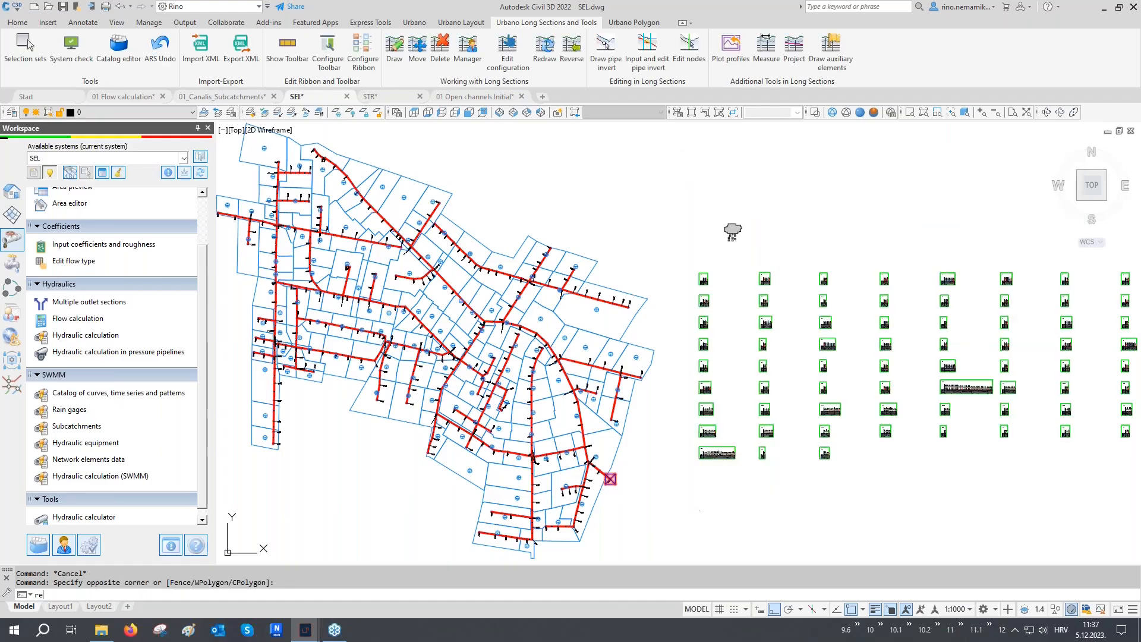
{"action": "key", "text": "Escape"}
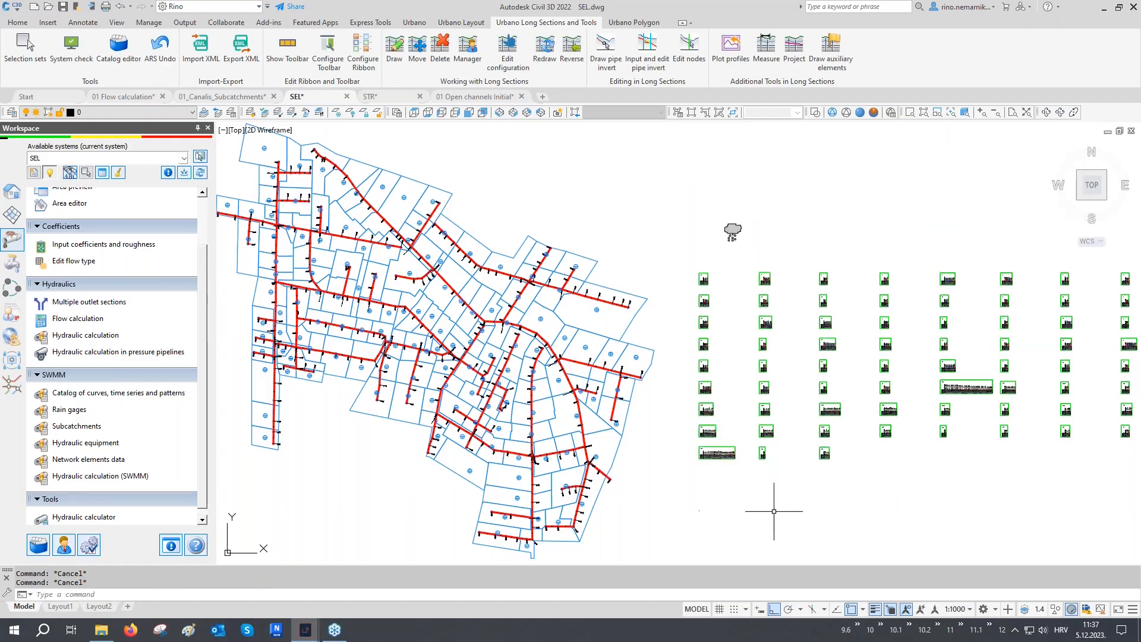
- Review the SWMM hydraulic calculation options for rainfall/runoff, infiltration and routing models, analysis end time and time steps, and accept them
{"action": "left_click", "coordinate": [89, 476]}
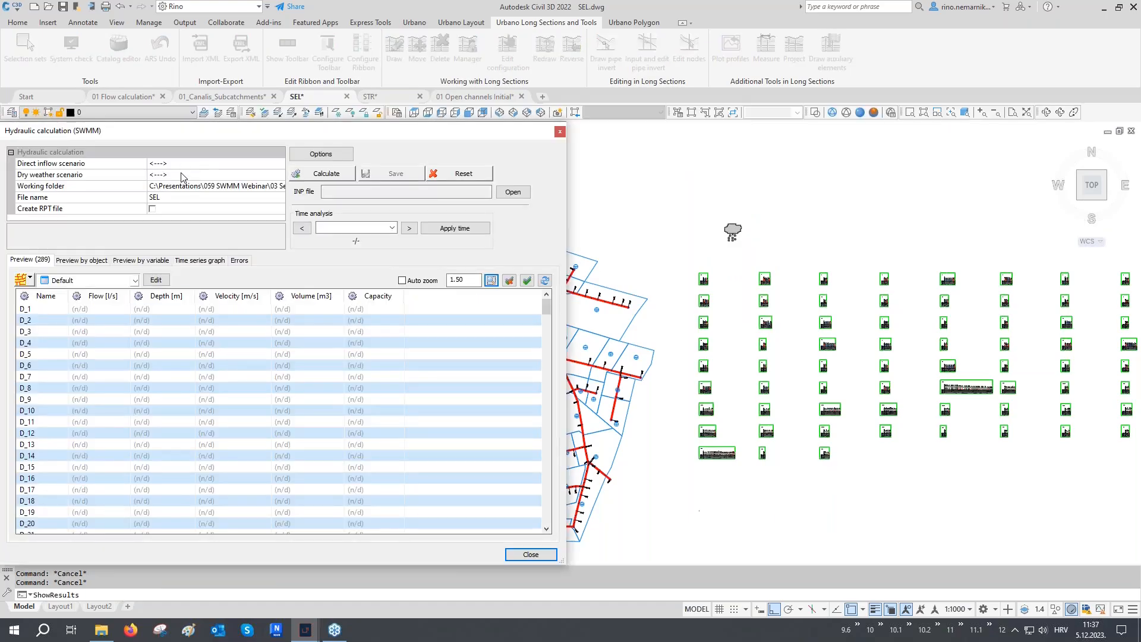
{"action": "left_click", "coordinate": [301, 158]}
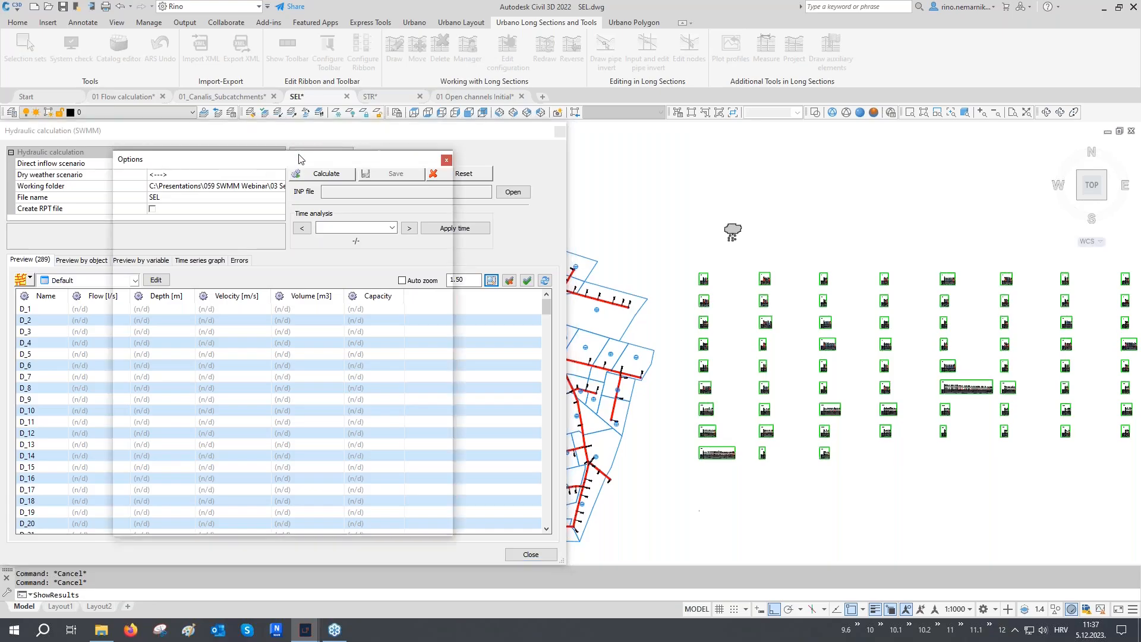
{"action": "left_click_drag", "start_coordinate": [299, 159], "coordinate": [288, 191]}
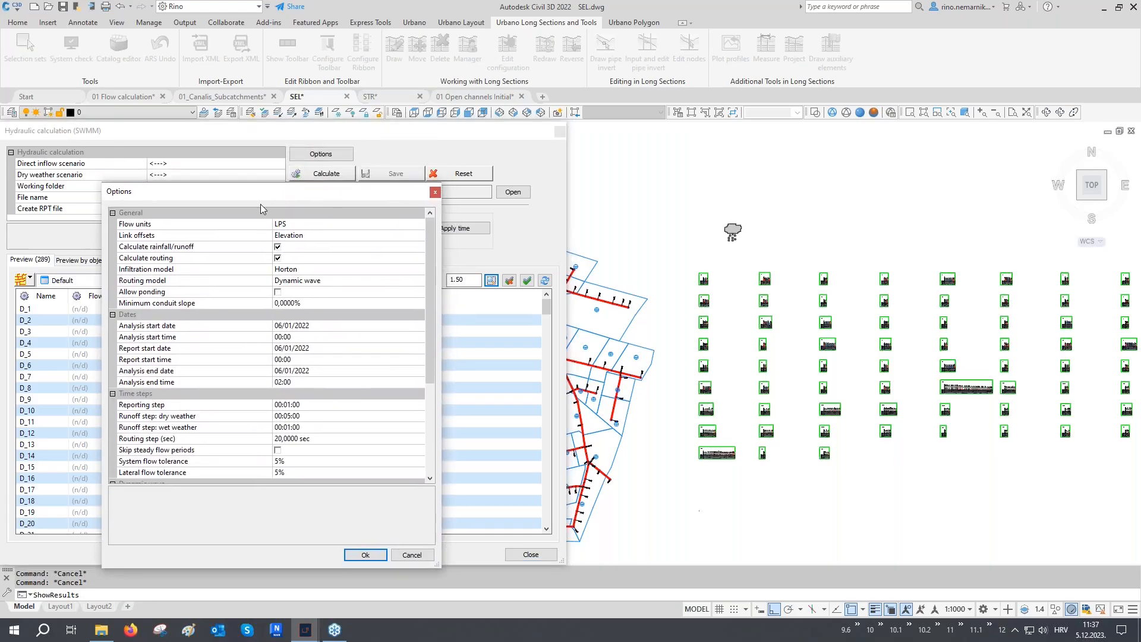
{"action": "left_click", "coordinate": [206, 249]}
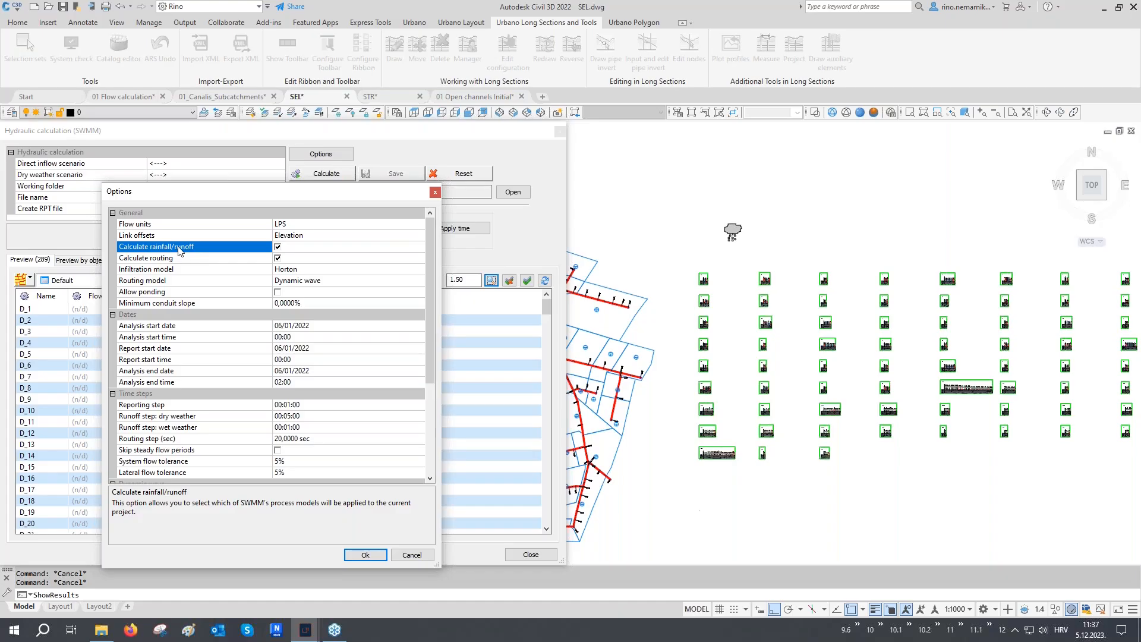
{"action": "left_click", "coordinate": [176, 270]}
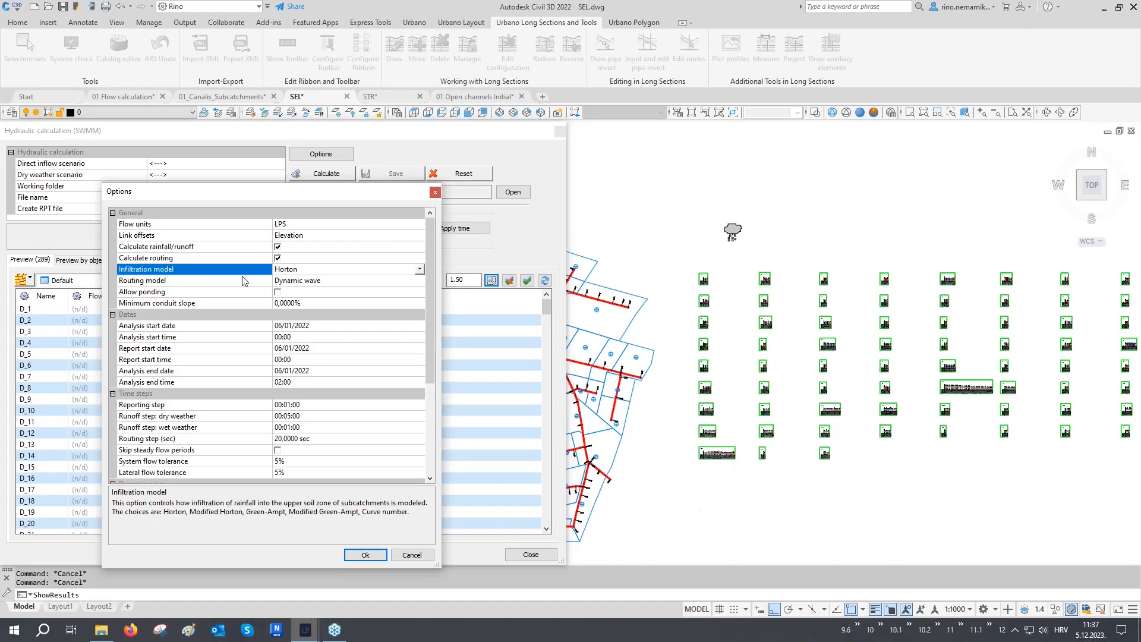
{"action": "left_click", "coordinate": [221, 281]}
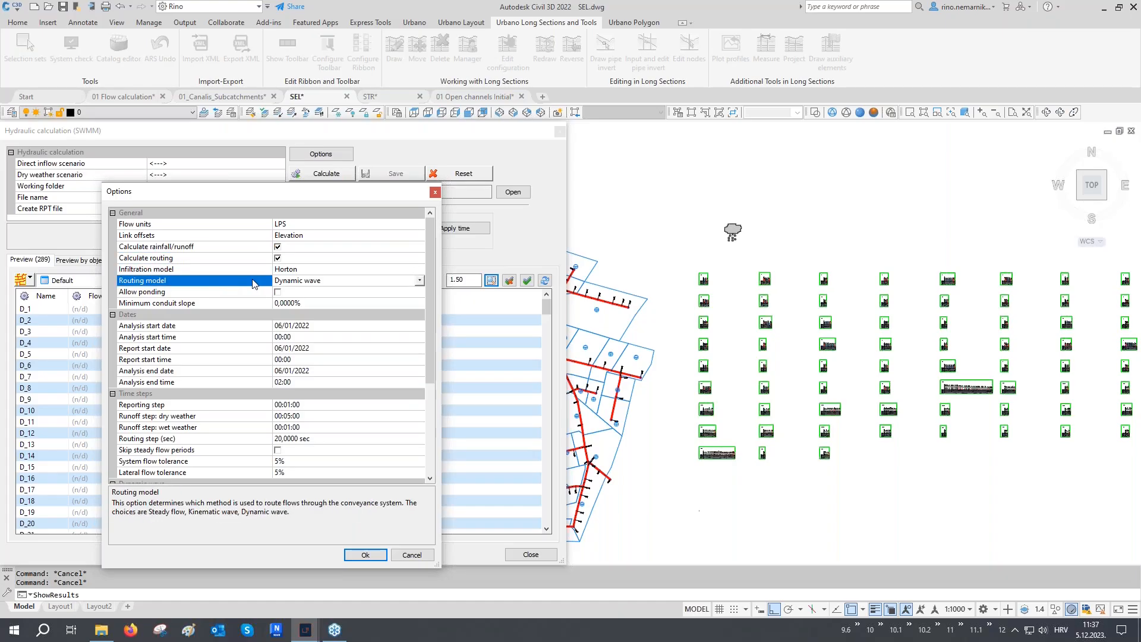
{"action": "left_click", "coordinate": [219, 383]}
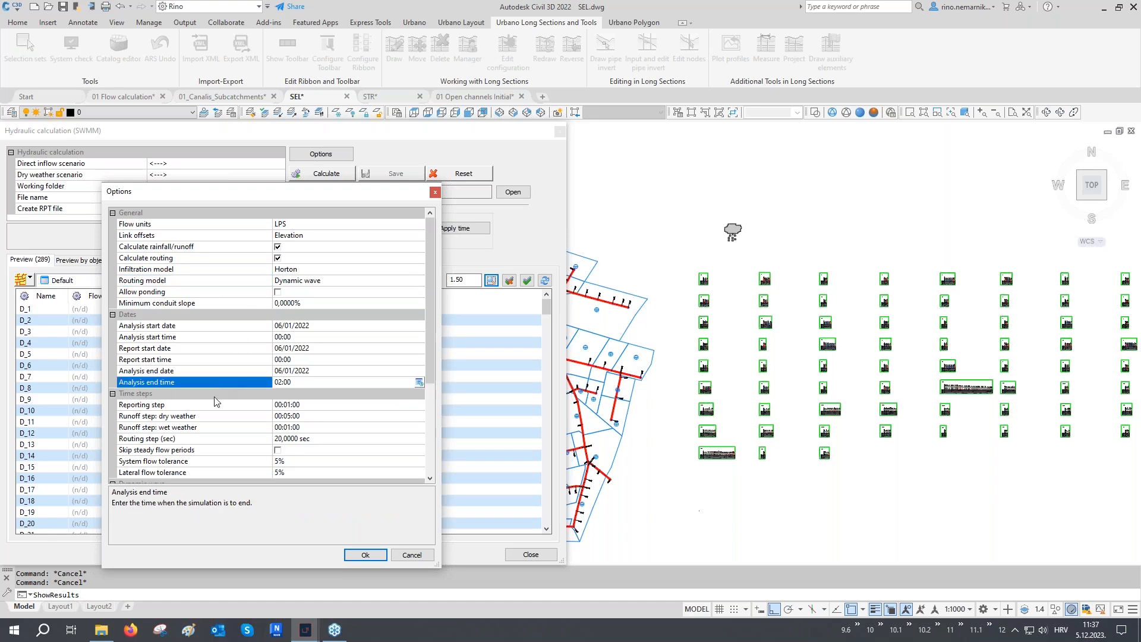
{"action": "left_click", "coordinate": [212, 406]}
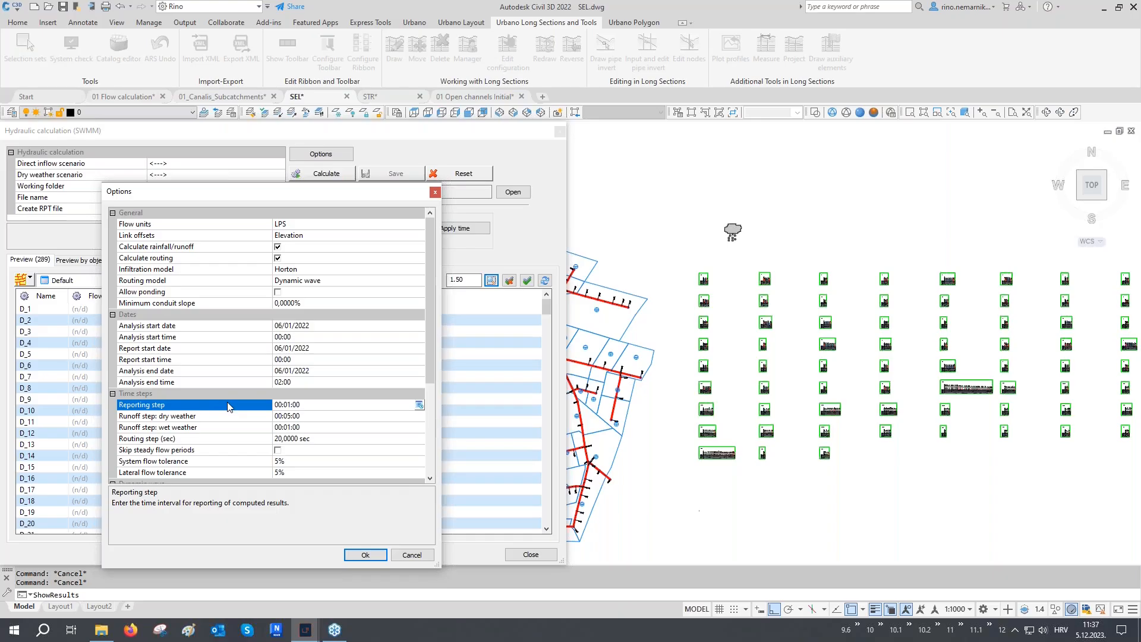
{"action": "left_click", "coordinate": [208, 428]}
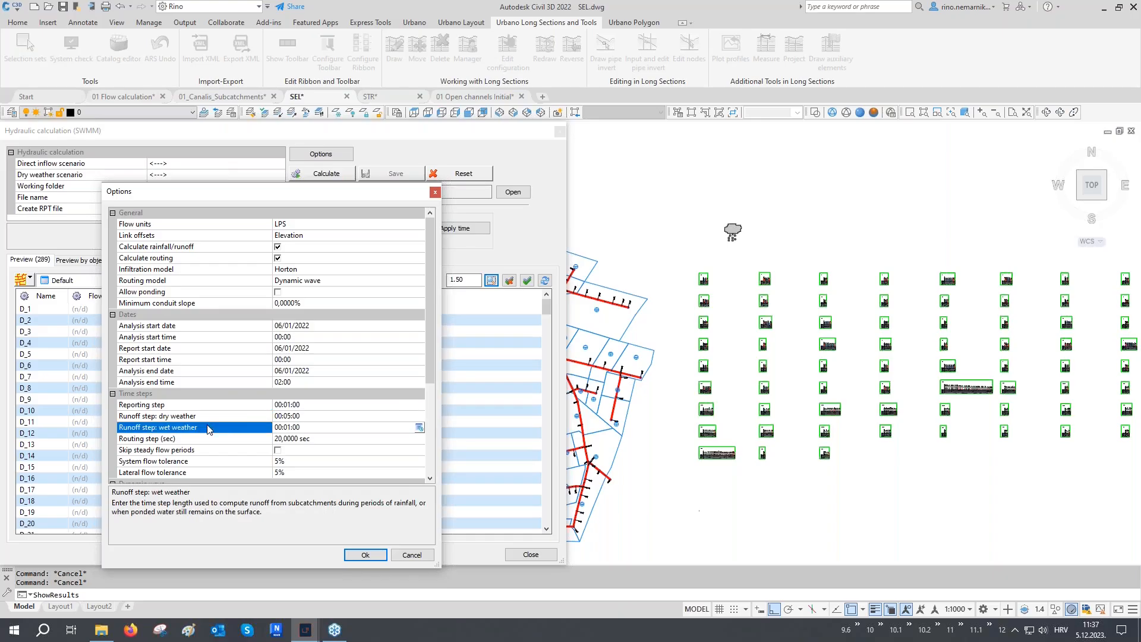
{"action": "left_click", "coordinate": [368, 554]}
- Run the SWMM hydraulic calculation for the SEL system and save its results
{"action": "left_click", "coordinate": [333, 180]}
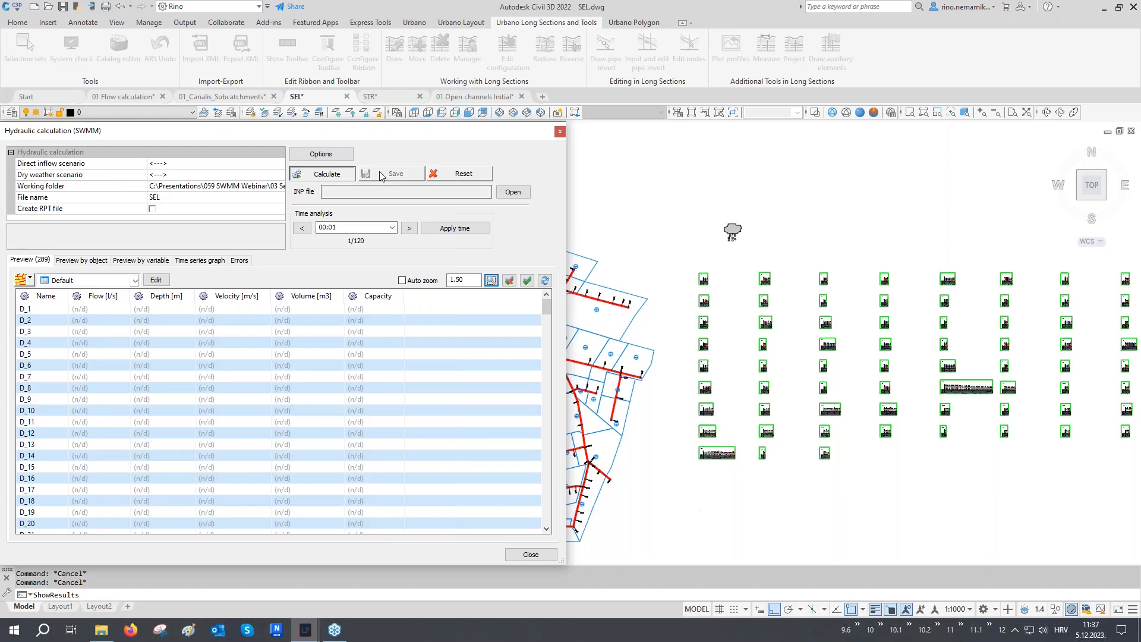
{"action": "left_click", "coordinate": [381, 175]}
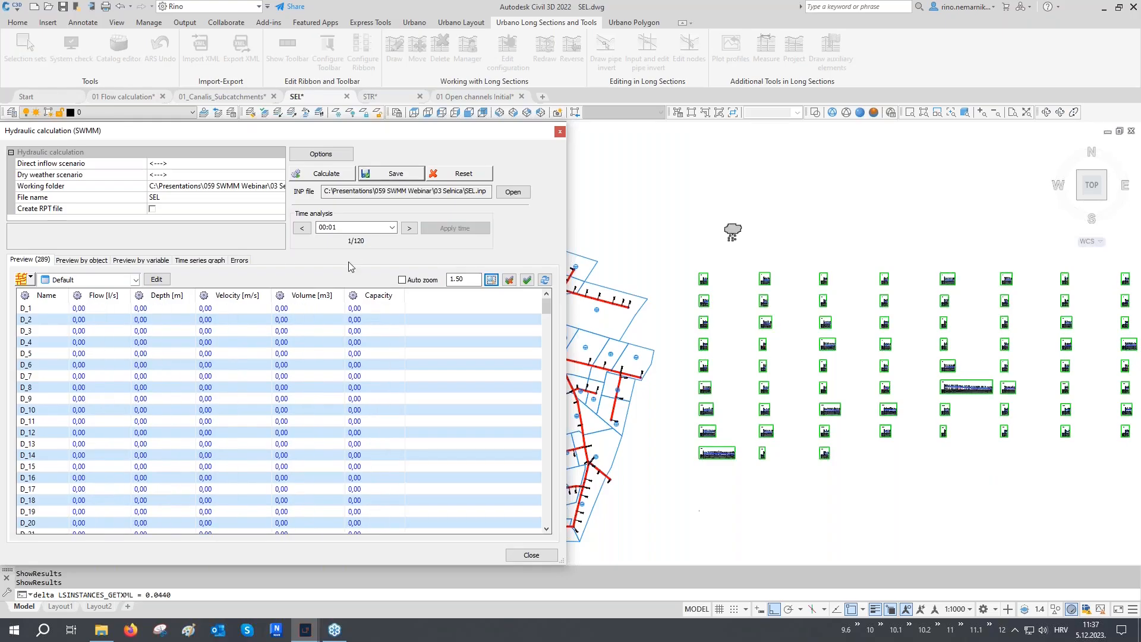
- Show the results by object for the last section before outfall RO1, picking it in the drawing with object snap off
{"action": "mouse_move", "coordinate": [317, 326]}
{"action": "left_click", "coordinate": [84, 260]}
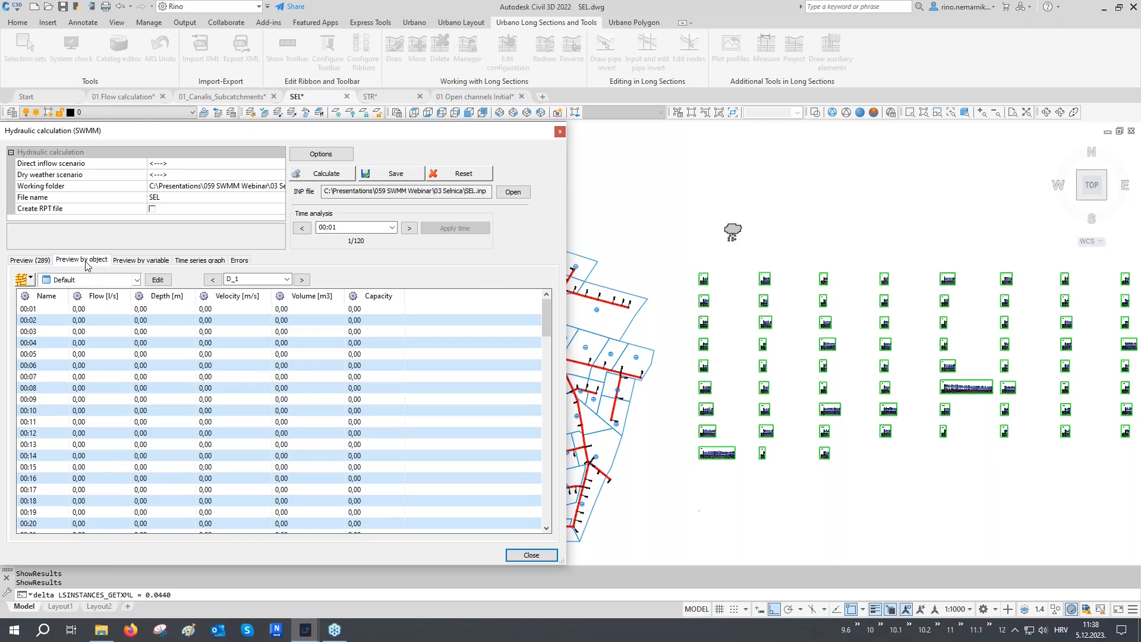
{"action": "left_click", "coordinate": [46, 279]}
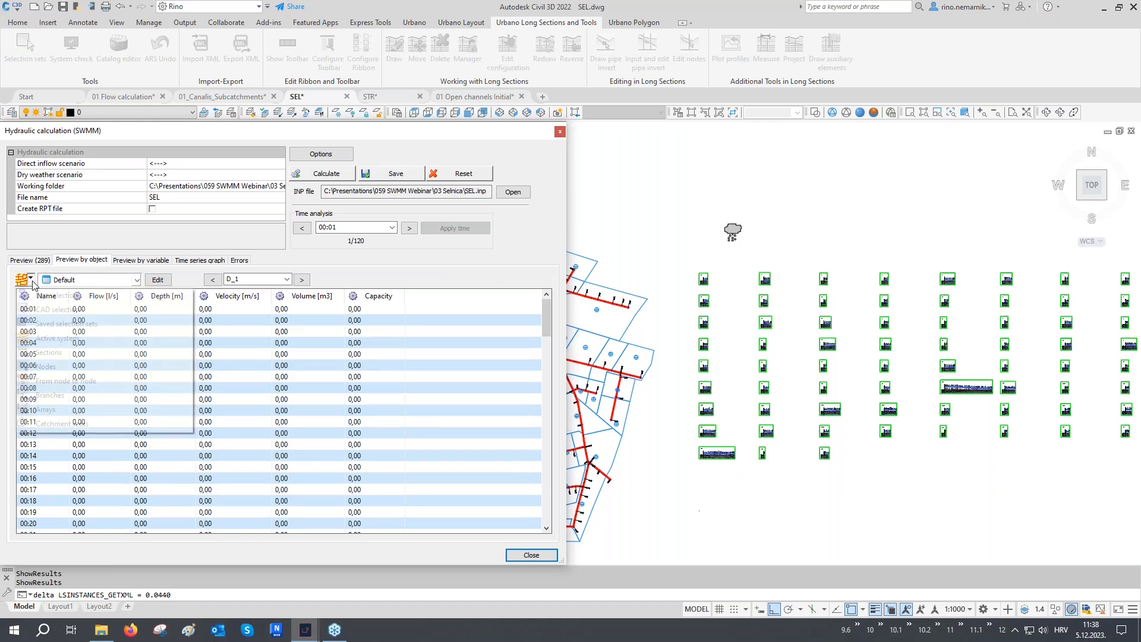
{"action": "left_click", "coordinate": [130, 354]}
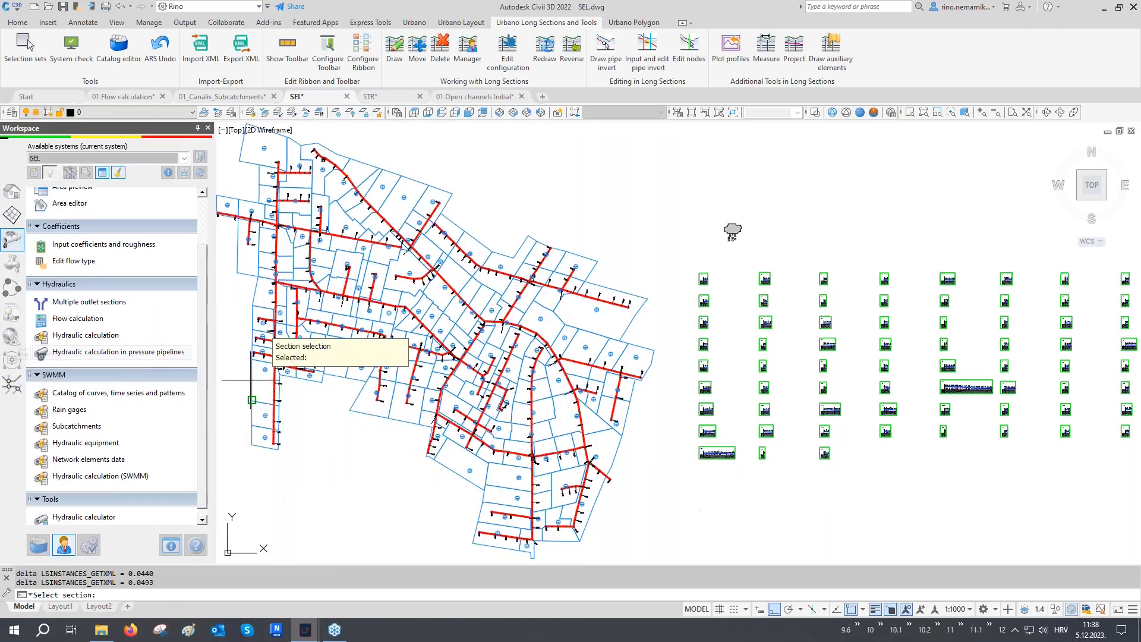
{"action": "middle_click_drag", "start_coordinate": [252, 400], "coordinate": [414, 392]}
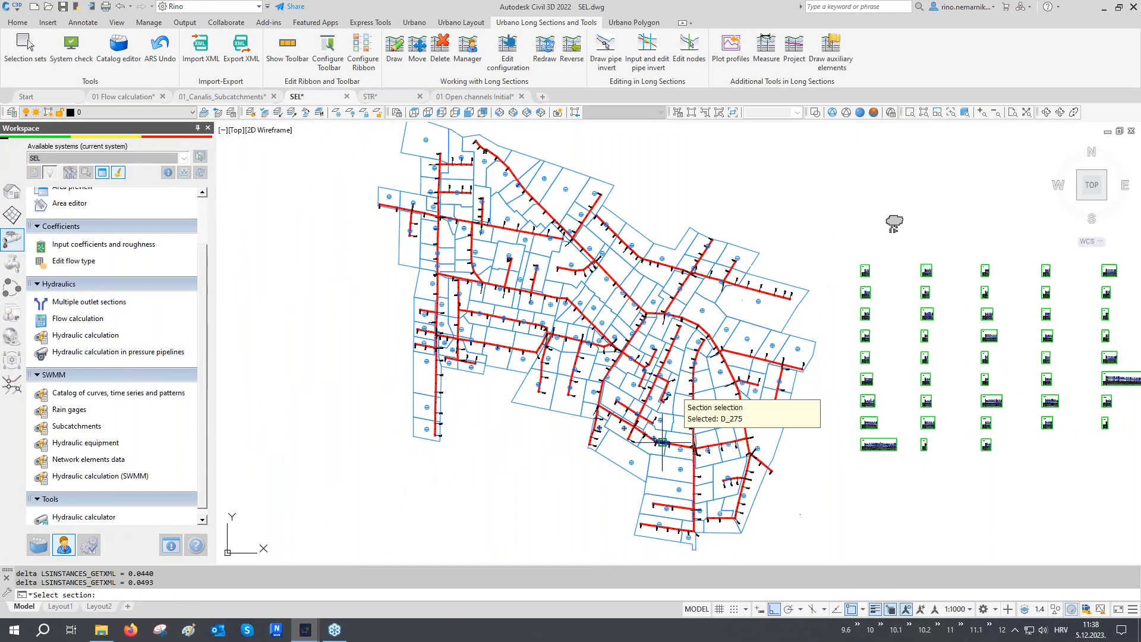
{"action": "key", "text": "F3"}
{"action": "left_click", "coordinate": [769, 474]}
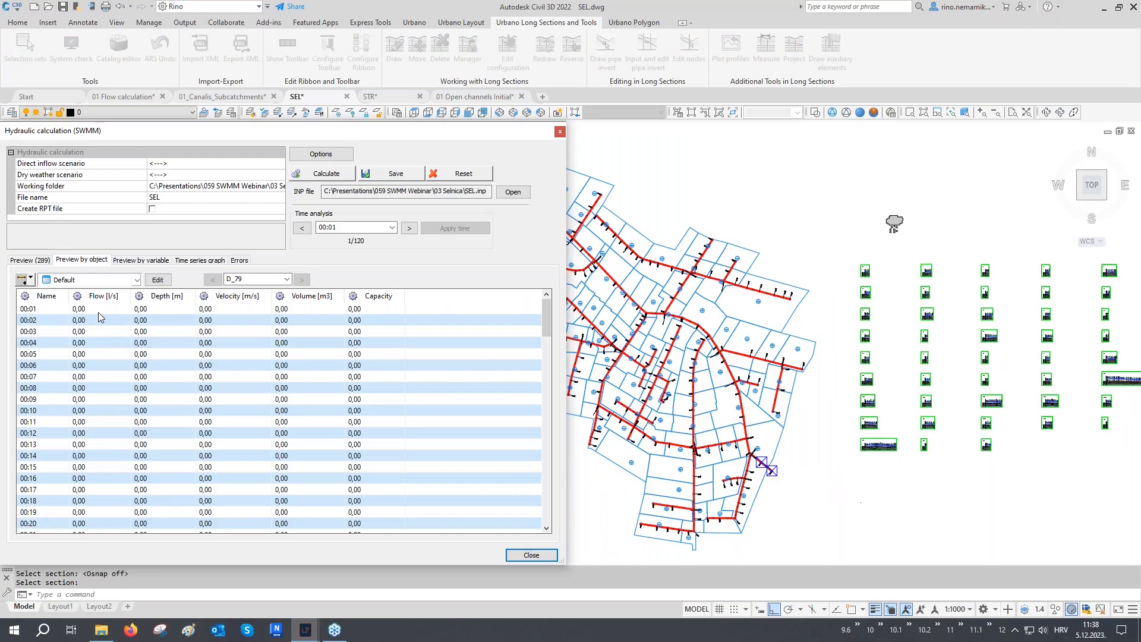
- Sort the outlet section's time results by flow in descending order and select the peak-flow row
{"action": "left_click", "coordinate": [99, 296]}
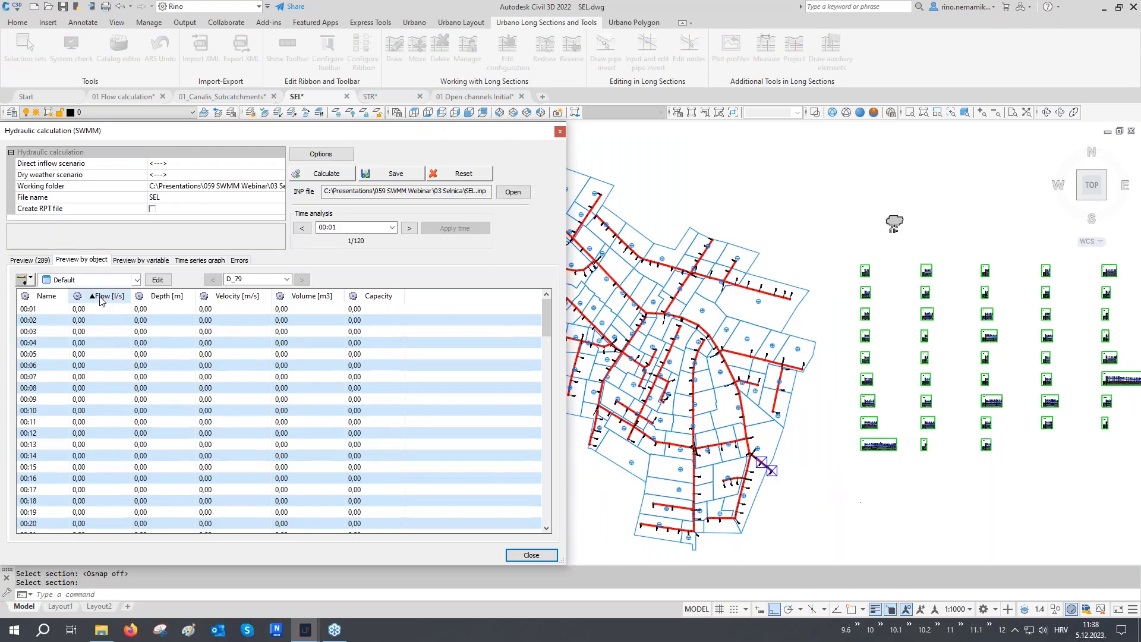
{"action": "left_click", "coordinate": [102, 297]}
{"action": "left_click", "coordinate": [97, 309]}
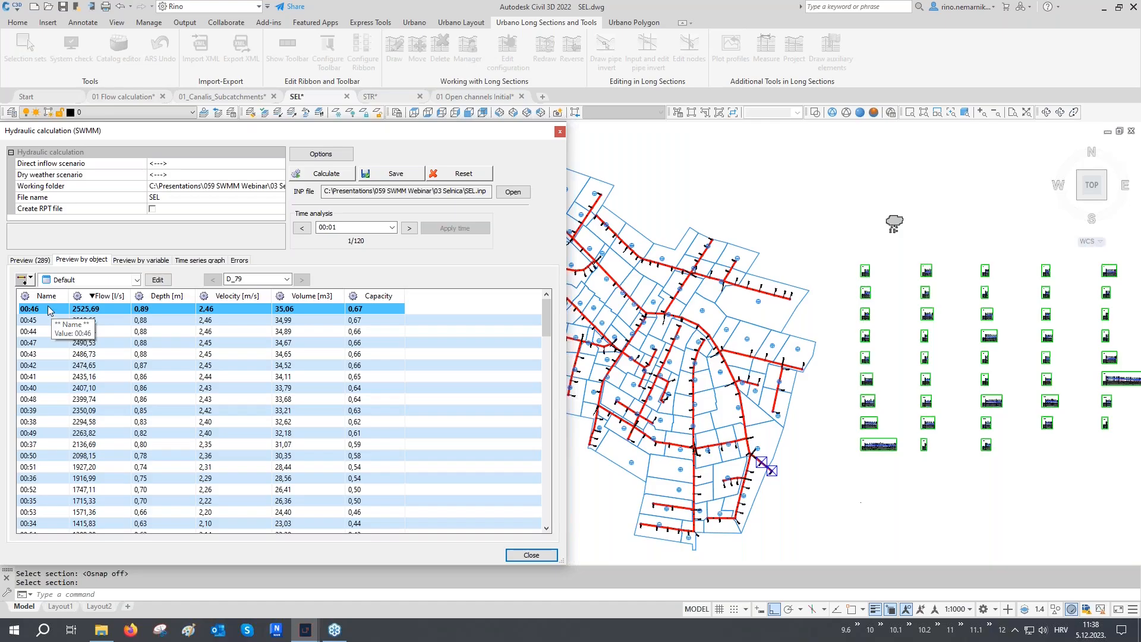
- Return to the preview of all sections and apply analysis time 00:46 to the results
{"action": "left_click", "coordinate": [31, 260]}
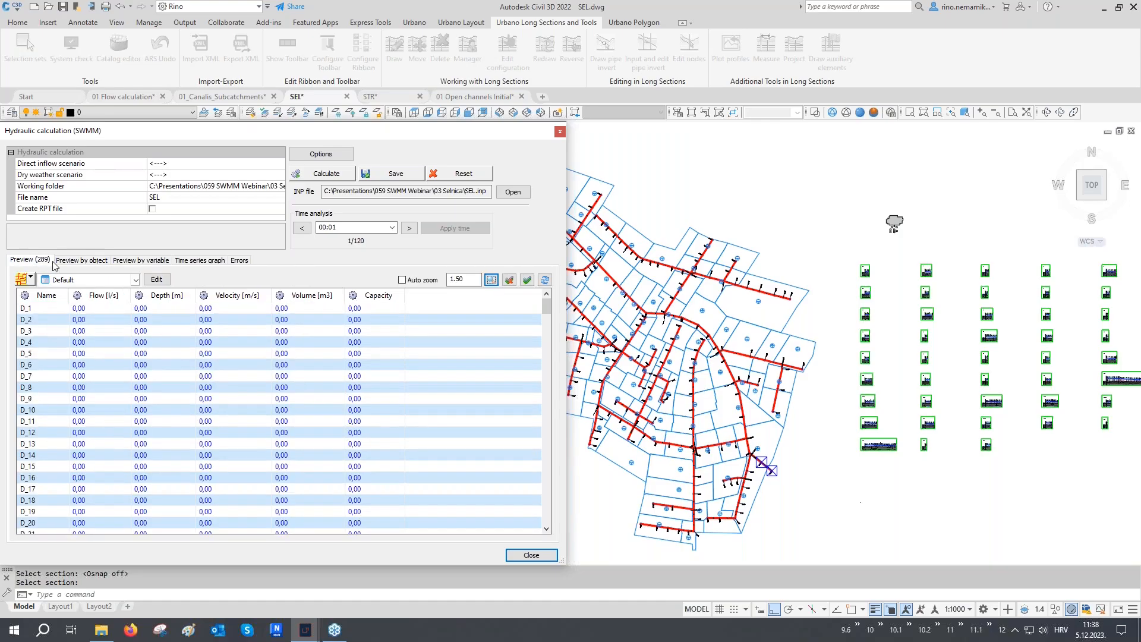
{"action": "left_click", "coordinate": [392, 230]}
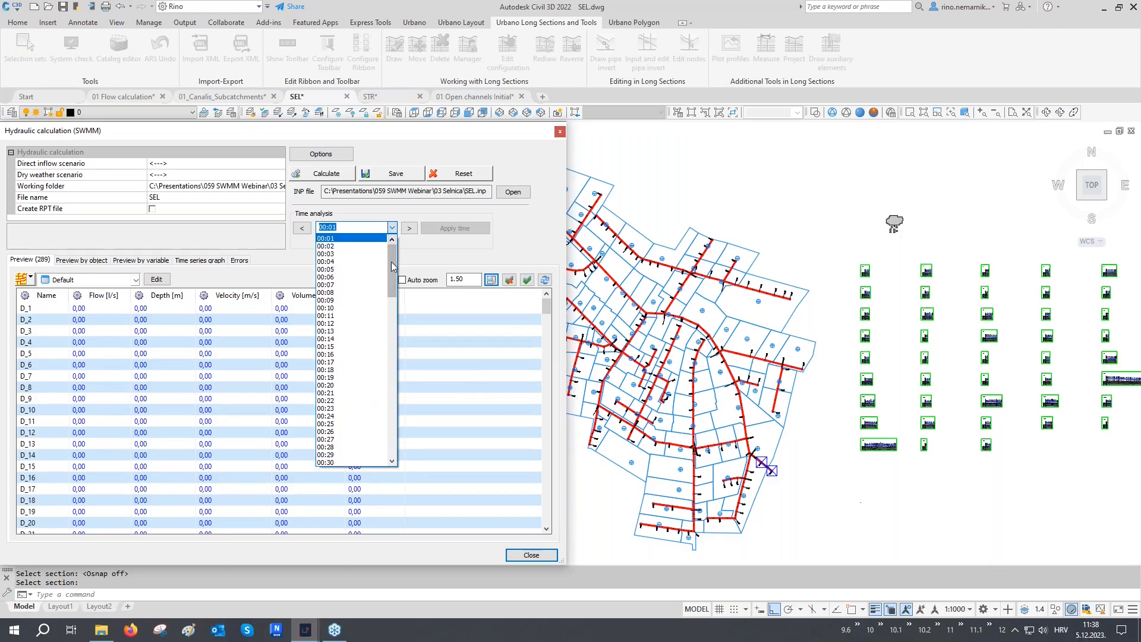
{"action": "left_click_drag", "start_coordinate": [391, 264], "coordinate": [391, 314]}
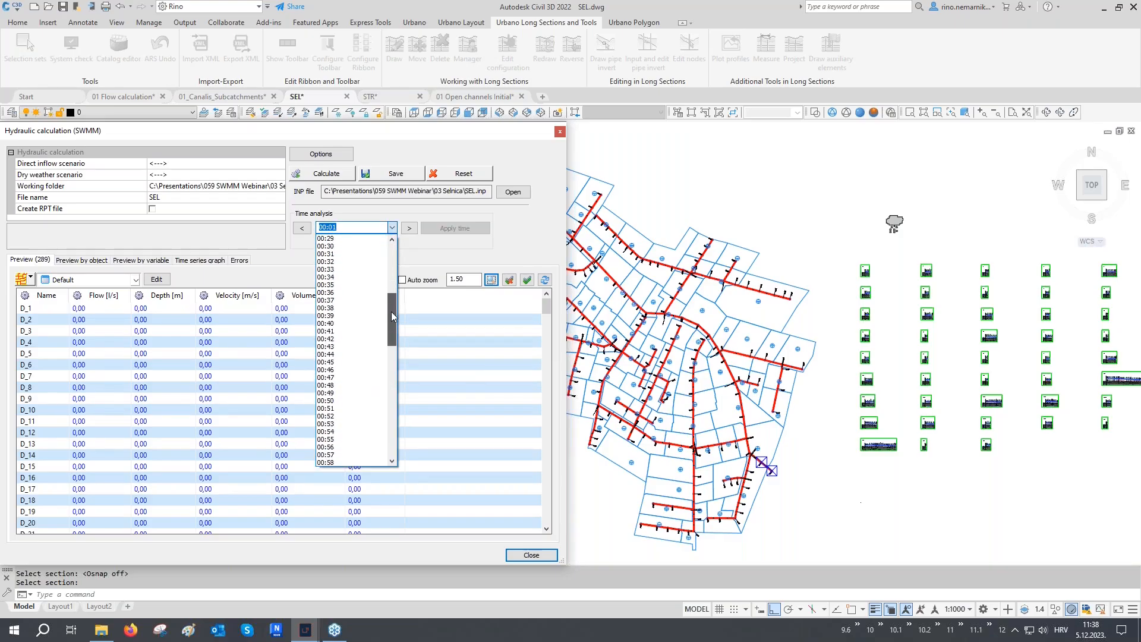
{"action": "left_click", "coordinate": [332, 369]}
{"action": "left_click", "coordinate": [457, 231]}
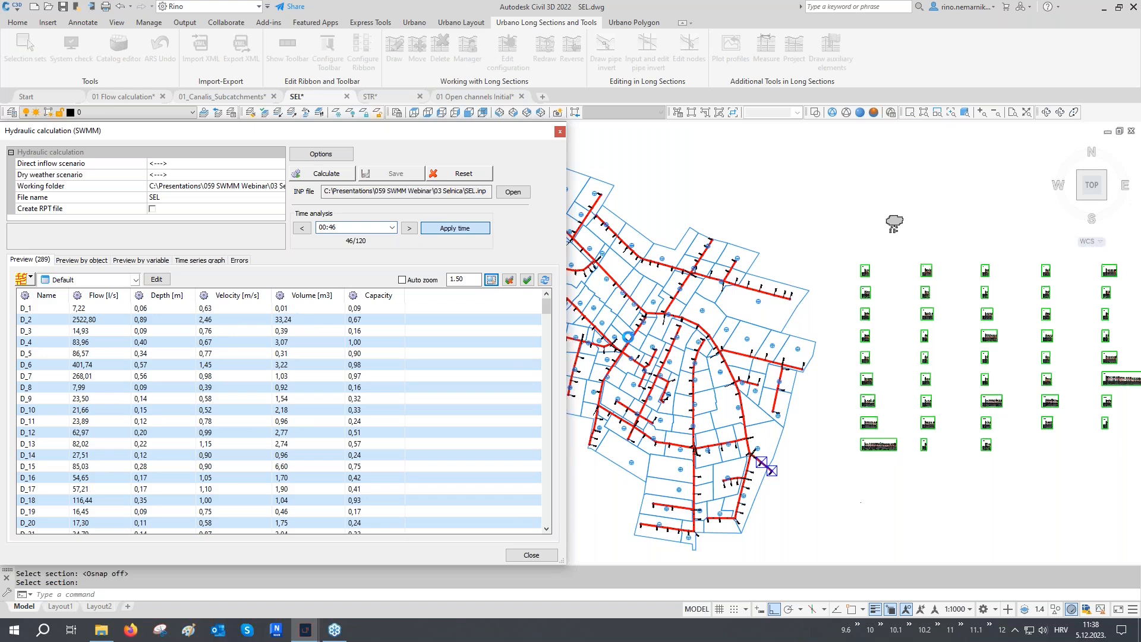
- Examine the water level along the SEL_1 long section, from its upstream end to outfall RO1
{"action": "left_click", "coordinate": [30, 279]}
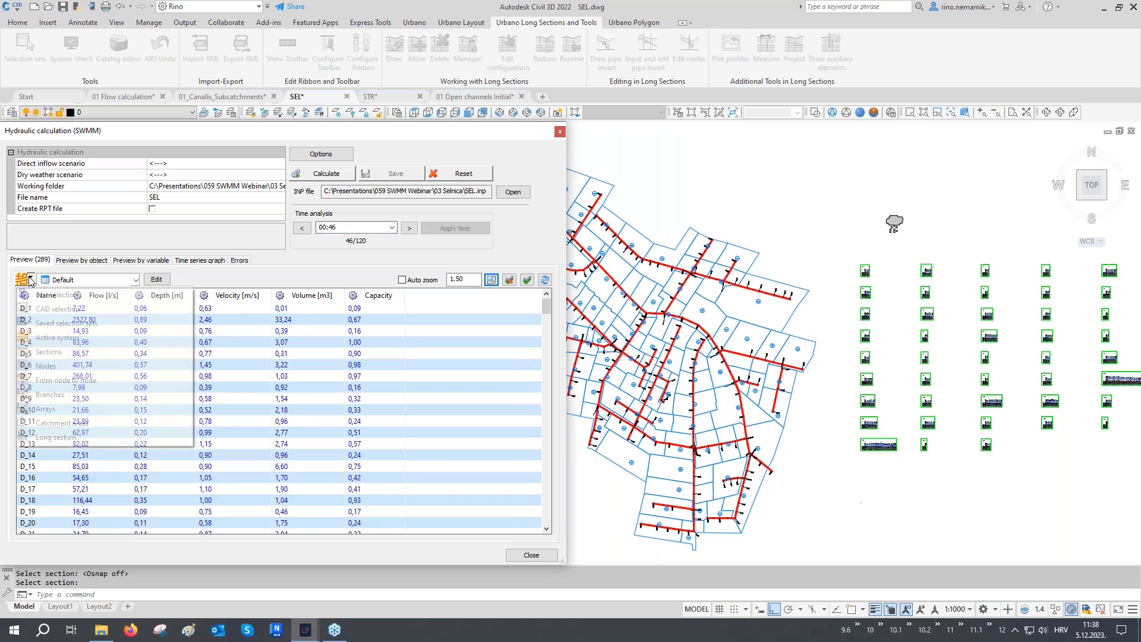
{"action": "left_click", "coordinate": [51, 353]}
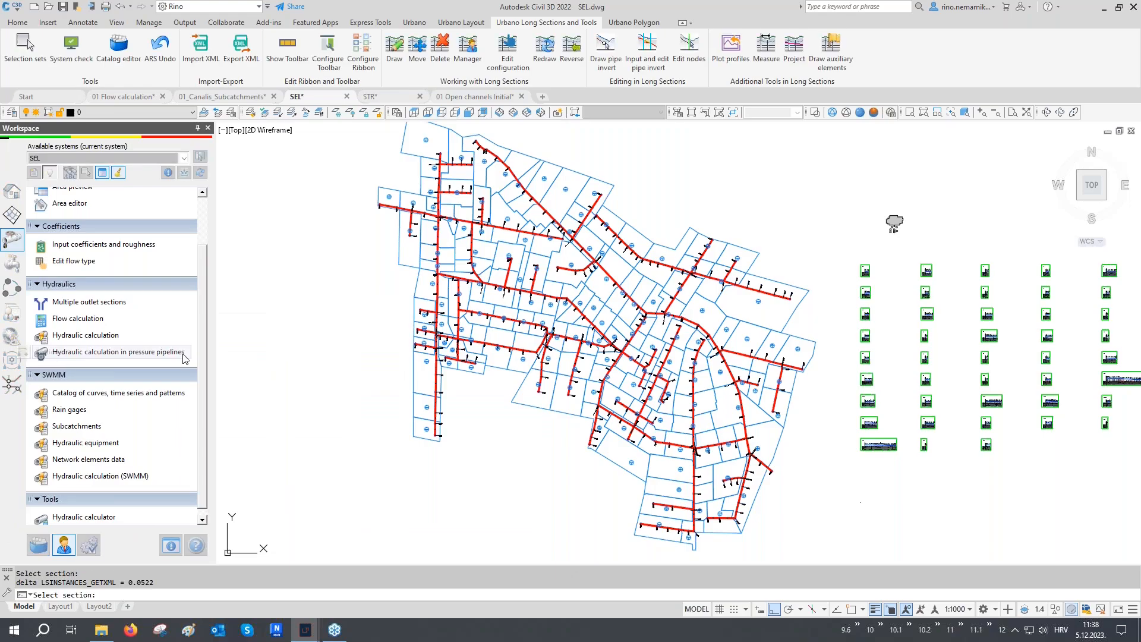
{"action": "middle_click_drag", "start_coordinate": [623, 358], "coordinate": [312, 358]}
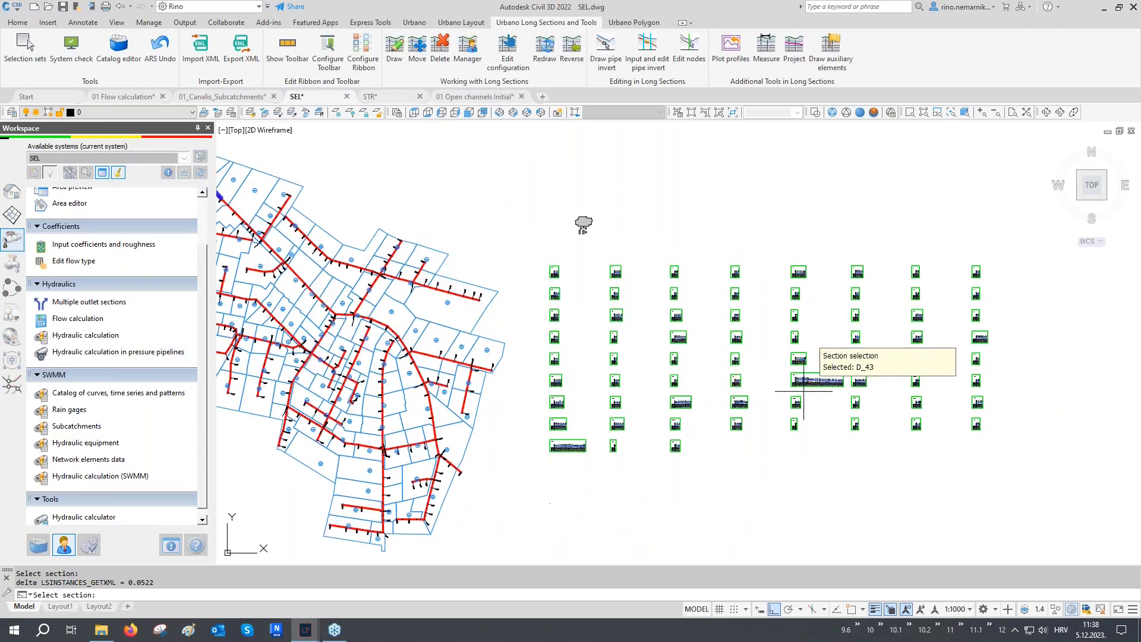
{"action": "scroll", "coordinate": [737, 398], "scroll_direction": "up", "scroll_amount": 8}
{"action": "scroll", "coordinate": [703, 384], "scroll_direction": "up", "scroll_amount": 5}
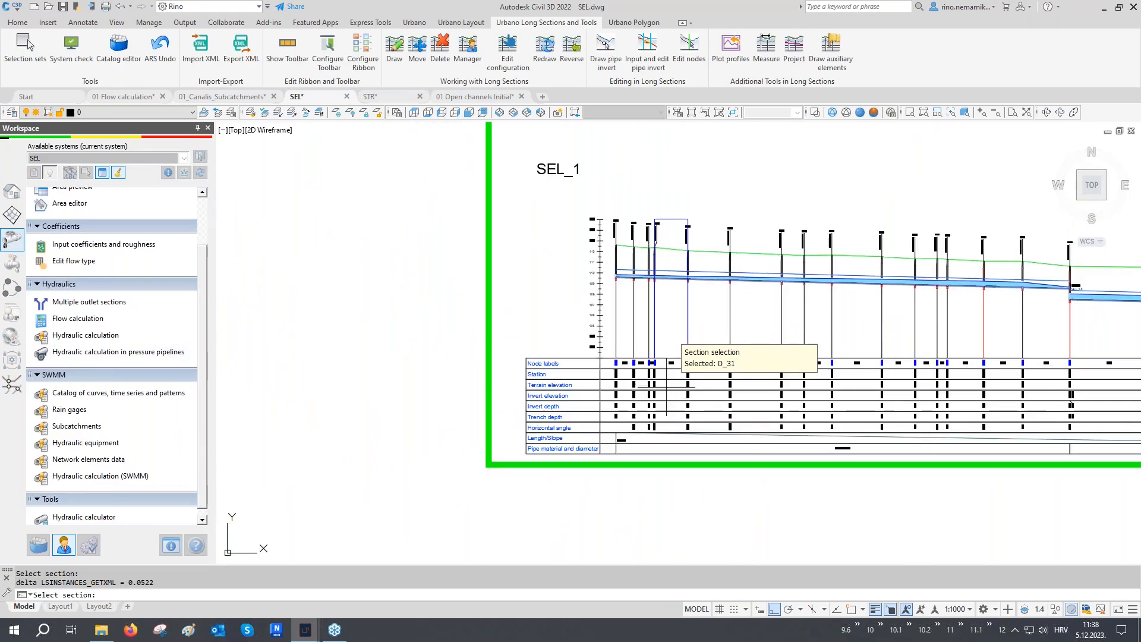
{"action": "scroll", "coordinate": [627, 317], "scroll_direction": "up", "scroll_amount": 8}
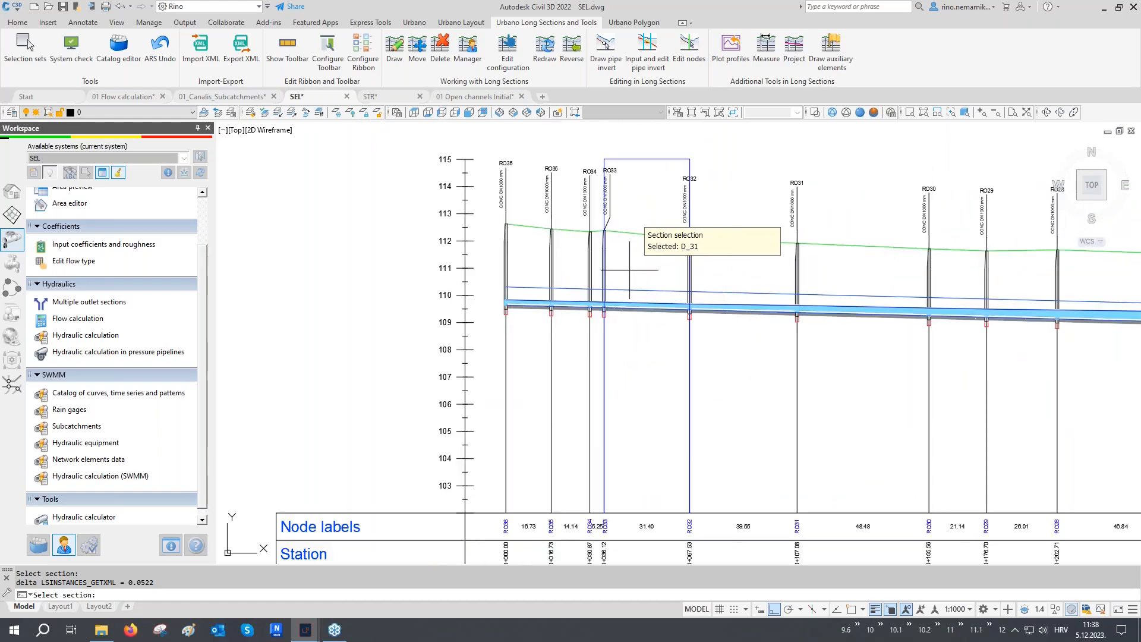
{"action": "middle_click_drag", "start_coordinate": [619, 296], "coordinate": [593, 317]}
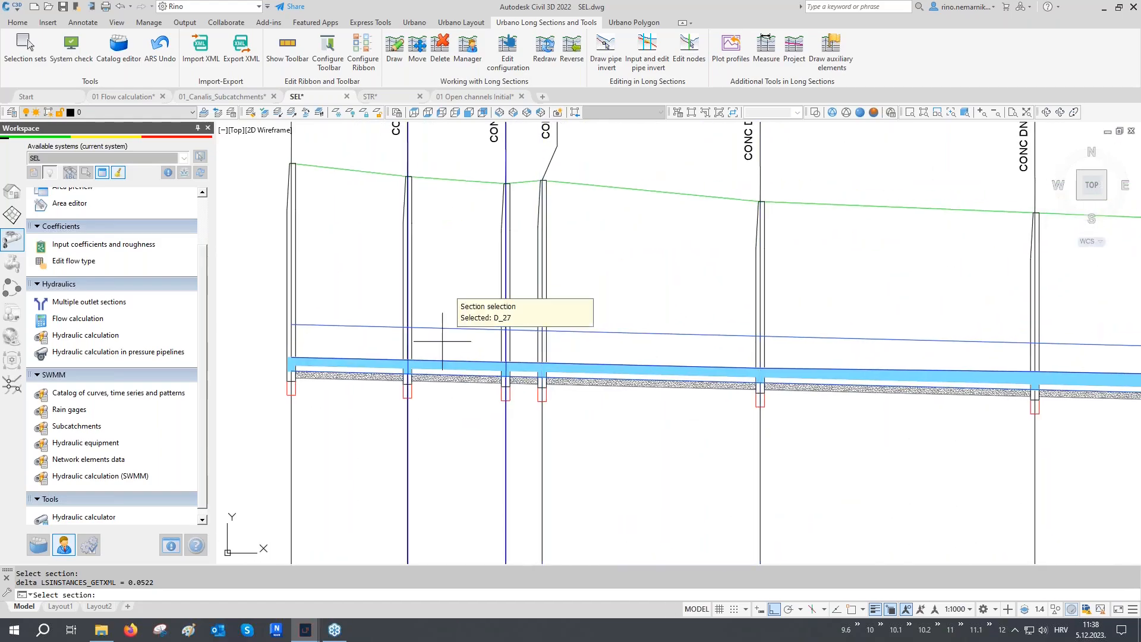
{"action": "scroll", "coordinate": [430, 351], "scroll_direction": "down", "scroll_amount": 10}
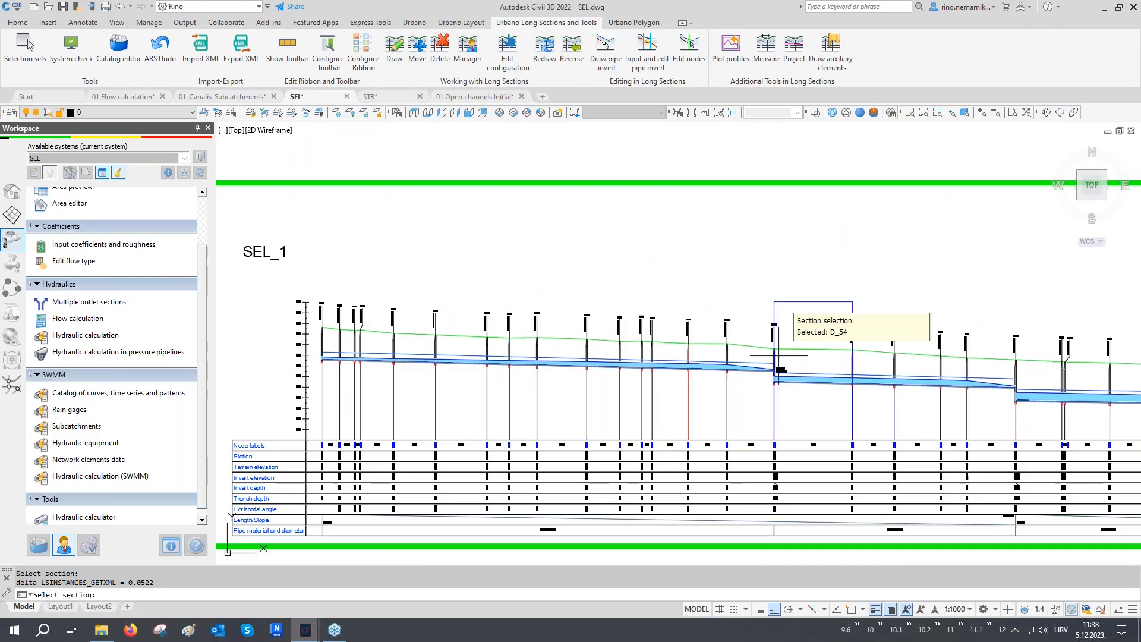
{"action": "middle_click_drag", "start_coordinate": [789, 359], "coordinate": [447, 362]}
{"action": "middle_click_drag", "start_coordinate": [842, 382], "coordinate": [514, 384]}
{"action": "scroll", "coordinate": [899, 422], "scroll_direction": "up", "scroll_amount": 6}
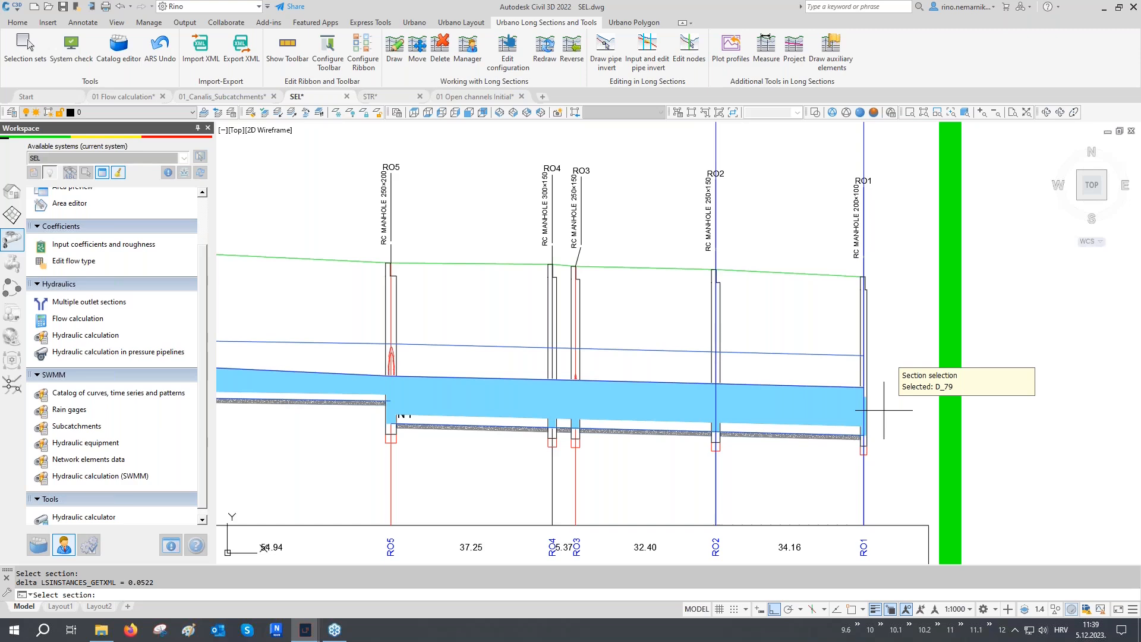
{"action": "right_click", "coordinate": [884, 410]}
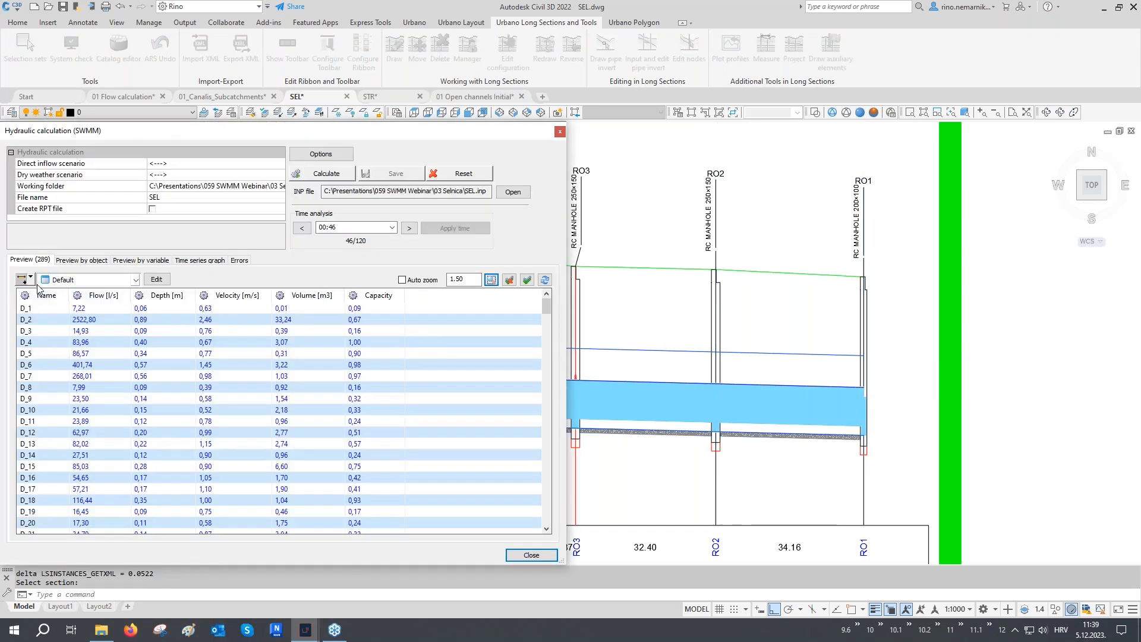
- Sort the section results of the active system by capacity in descending order and zoom to the top-ranked pipe D_93 in profile N114
{"action": "left_click", "coordinate": [28, 279]}
{"action": "left_click", "coordinate": [51, 340]}
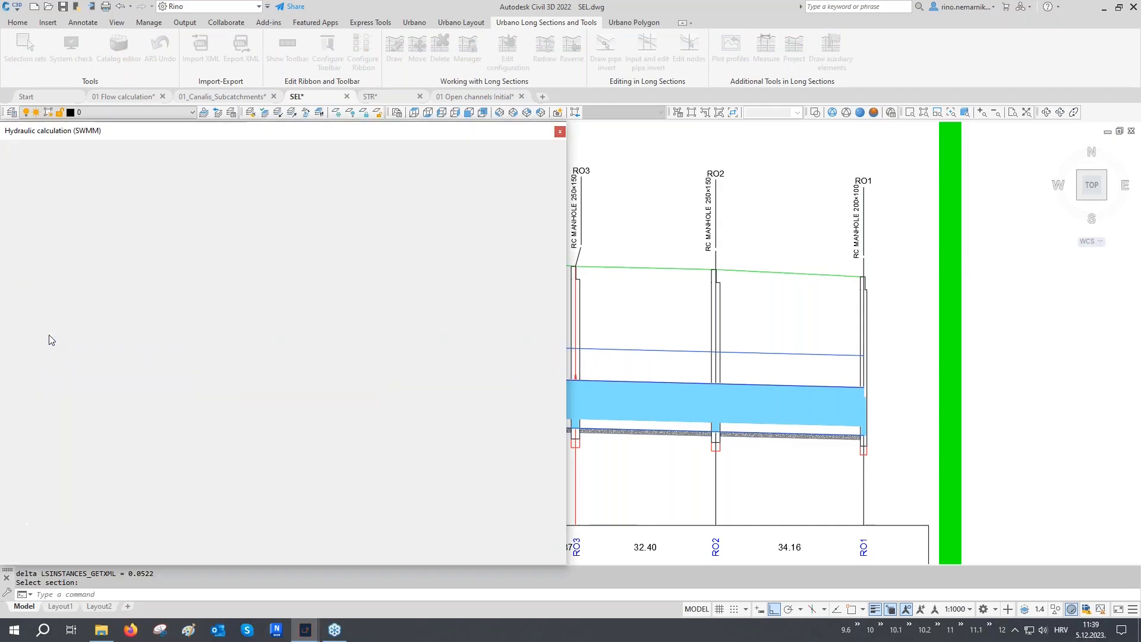
{"action": "left_click", "coordinate": [380, 296]}
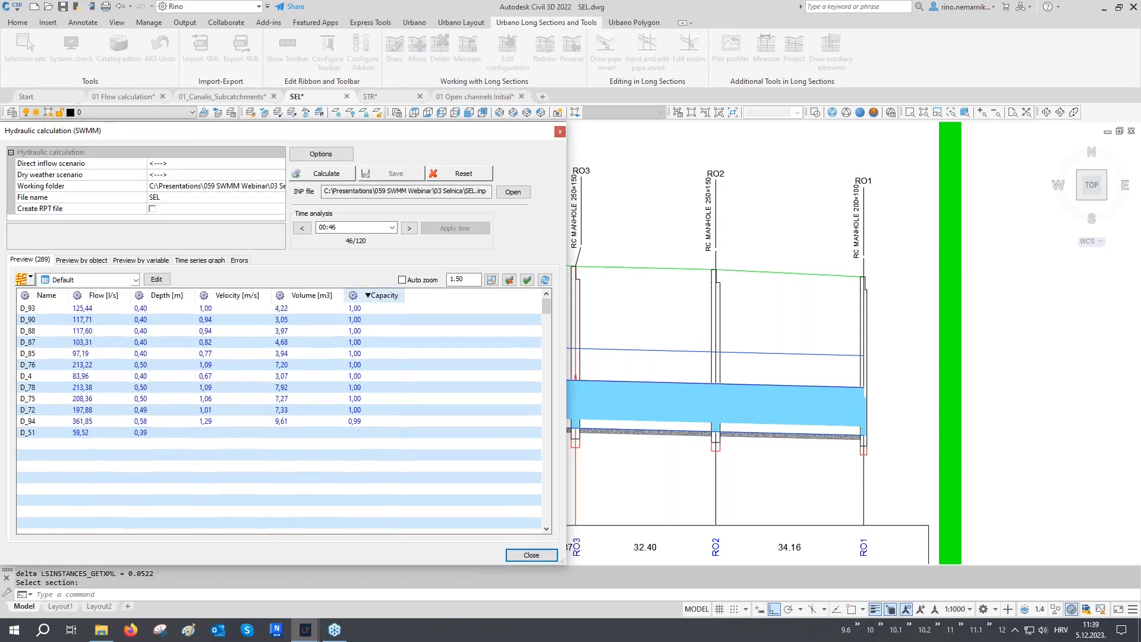
{"action": "left_click", "coordinate": [371, 308]}
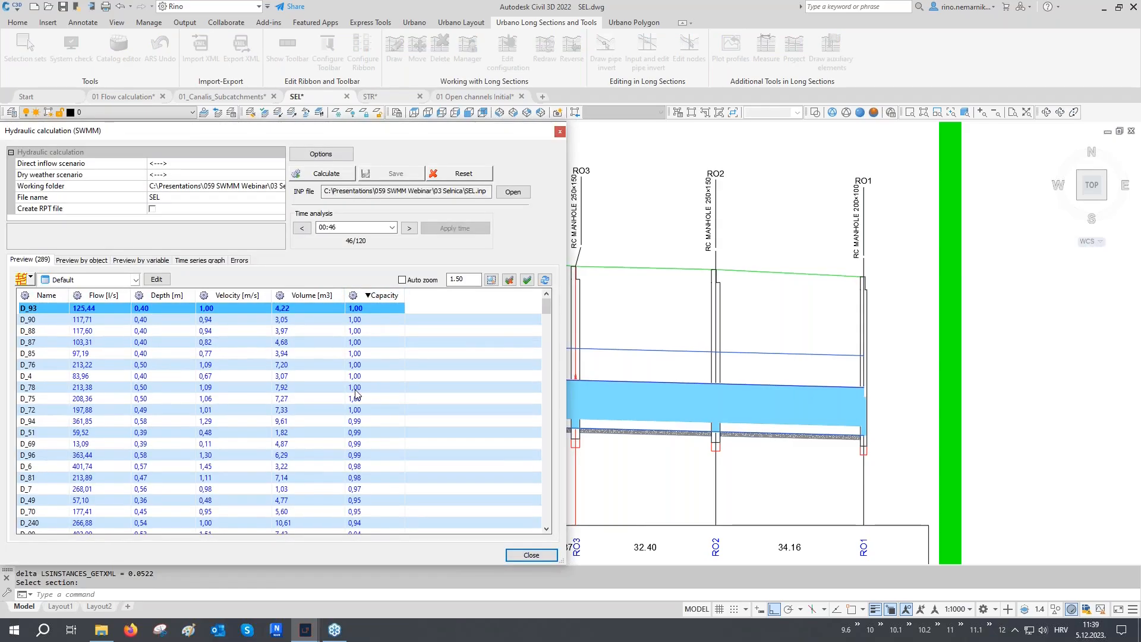
{"action": "right_click", "coordinate": [366, 308]}
{"action": "mouse_move", "coordinate": [470, 353]}
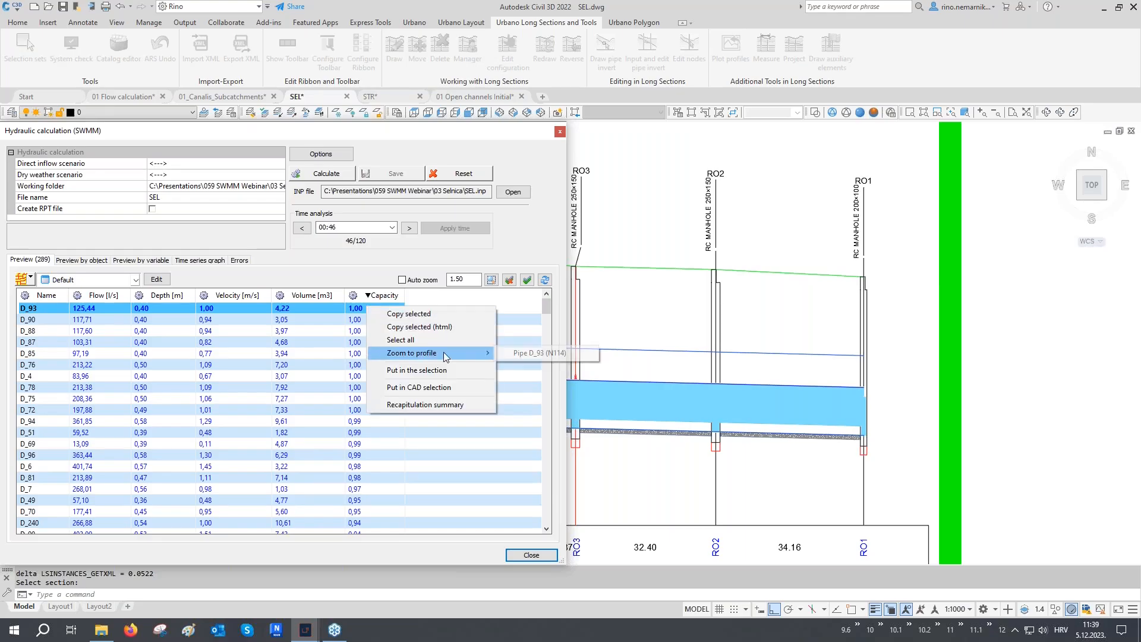
{"action": "left_click", "coordinate": [517, 354]}
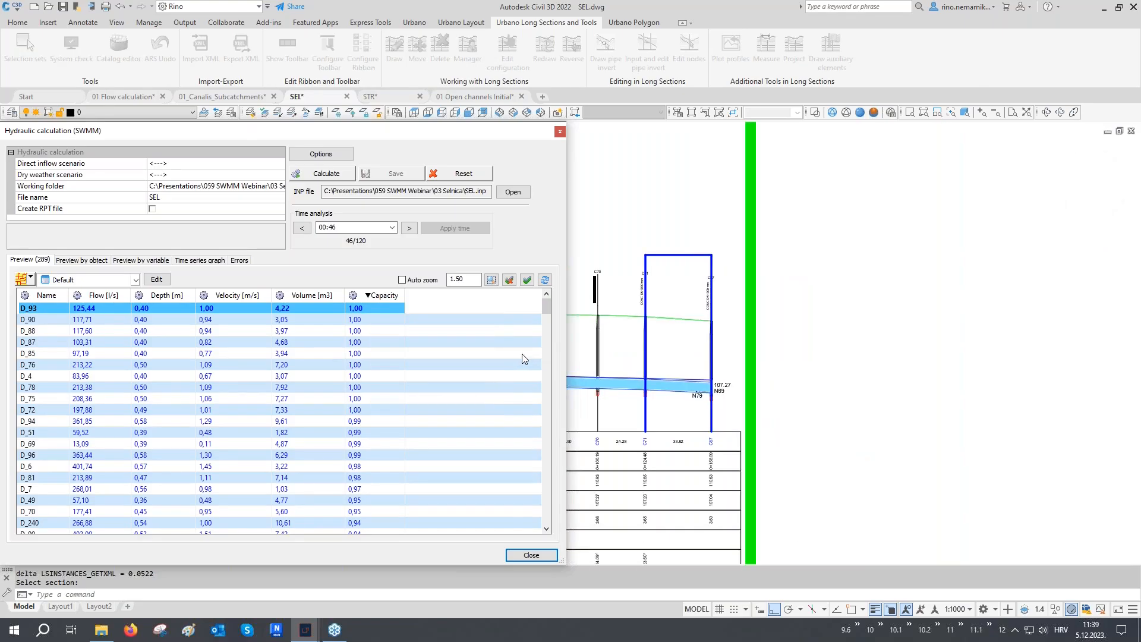
- Inspect the water level along profile N114 from node C45 to C67, using section picking to return to the results
{"action": "left_click", "coordinate": [28, 278]}
{"action": "left_click", "coordinate": [53, 349]}
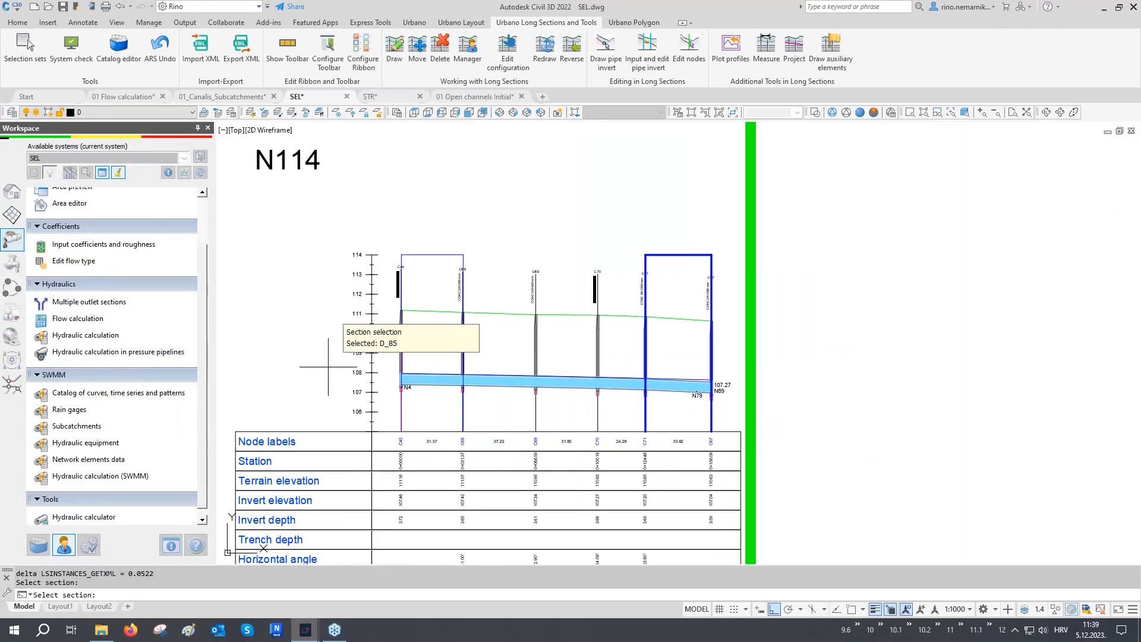
{"action": "scroll", "coordinate": [407, 369], "scroll_direction": "up", "scroll_amount": 3}
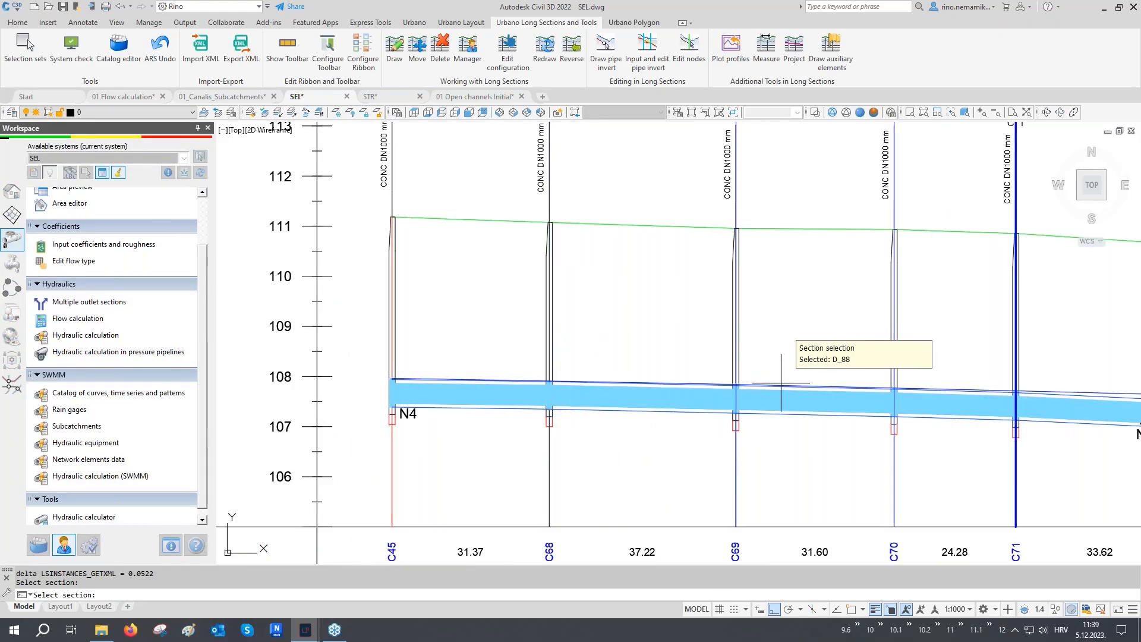
{"action": "middle_click_drag", "start_coordinate": [781, 383], "coordinate": [529, 385]}
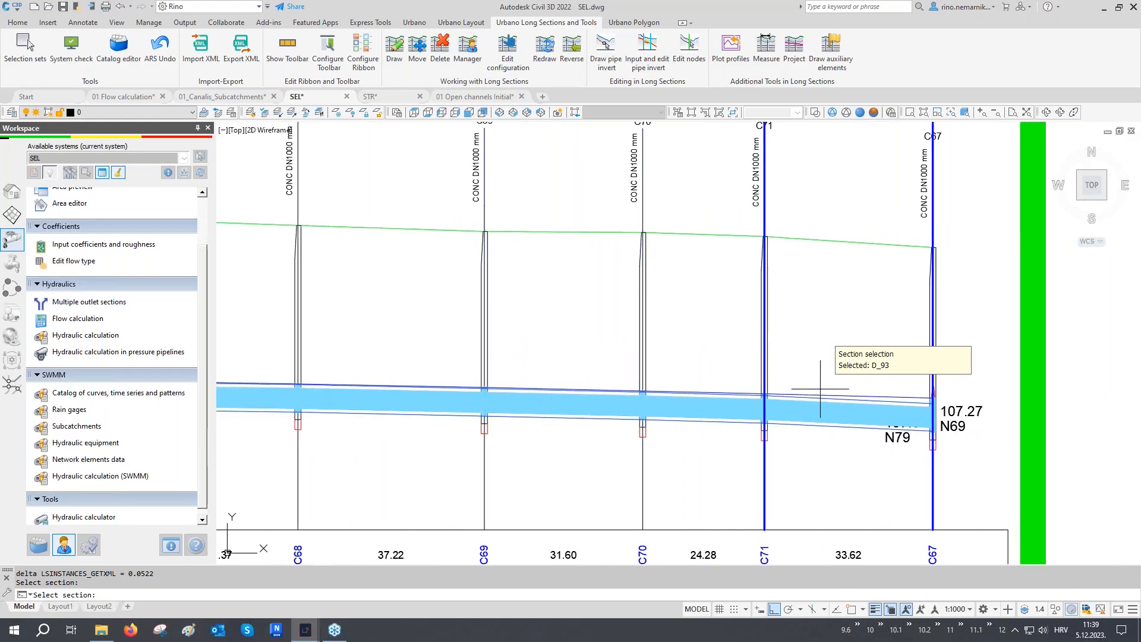
{"action": "scroll", "coordinate": [820, 390], "scroll_direction": "up", "scroll_amount": 2}
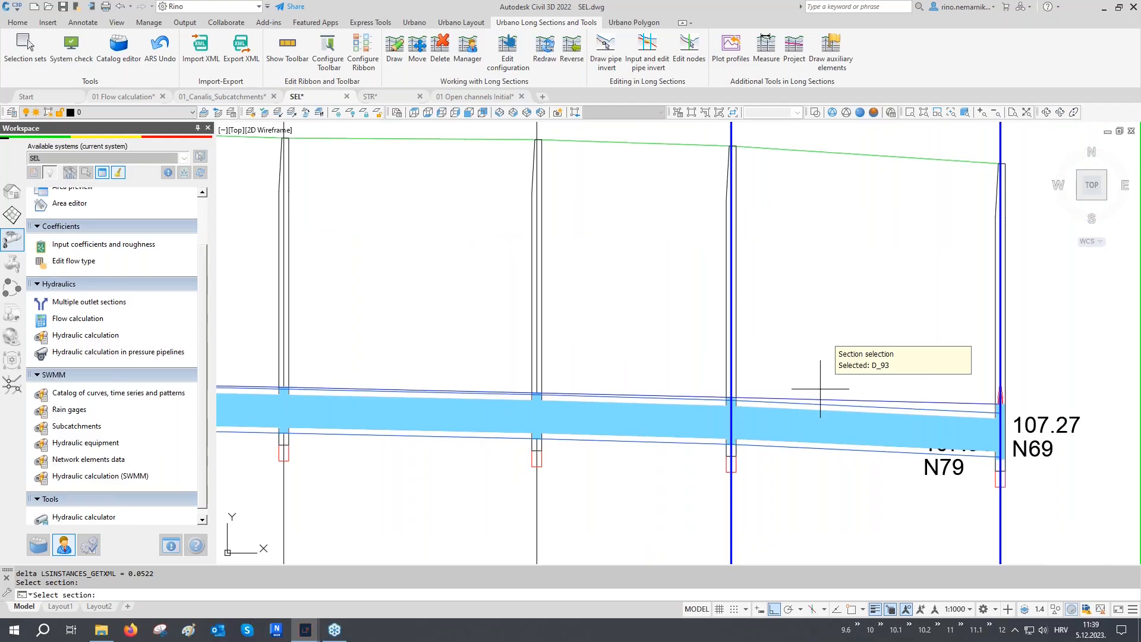
{"action": "left_click", "coordinate": [816, 390]}
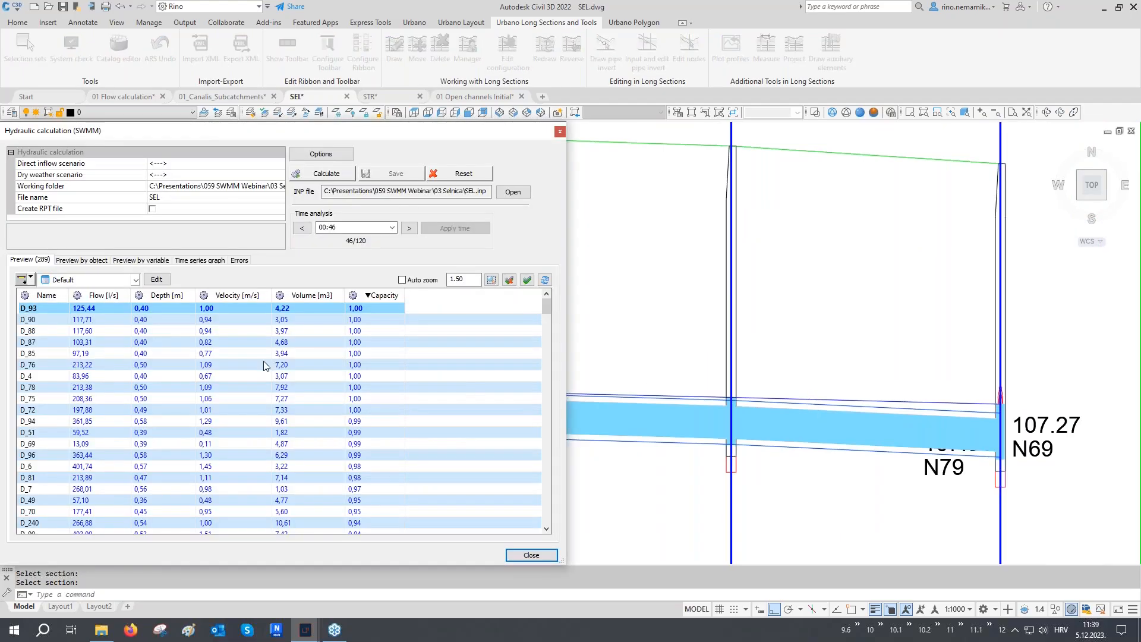
- Switch the results preview to the default node table and sort the nodes by flooding in descending order
{"action": "left_click", "coordinate": [108, 281]}
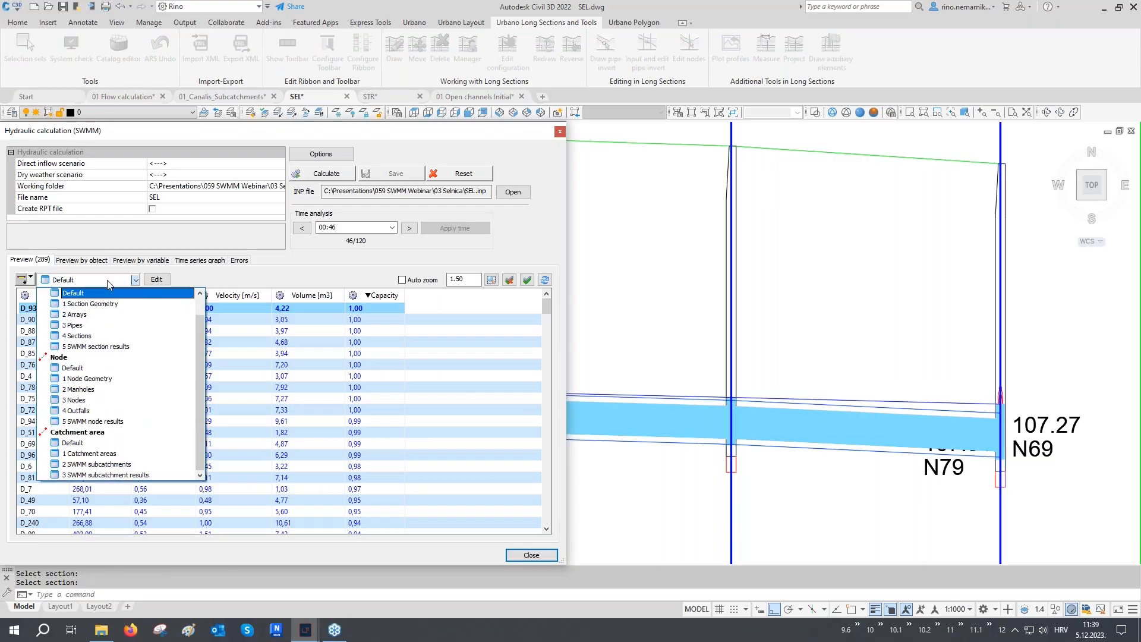
{"action": "left_click", "coordinate": [89, 368]}
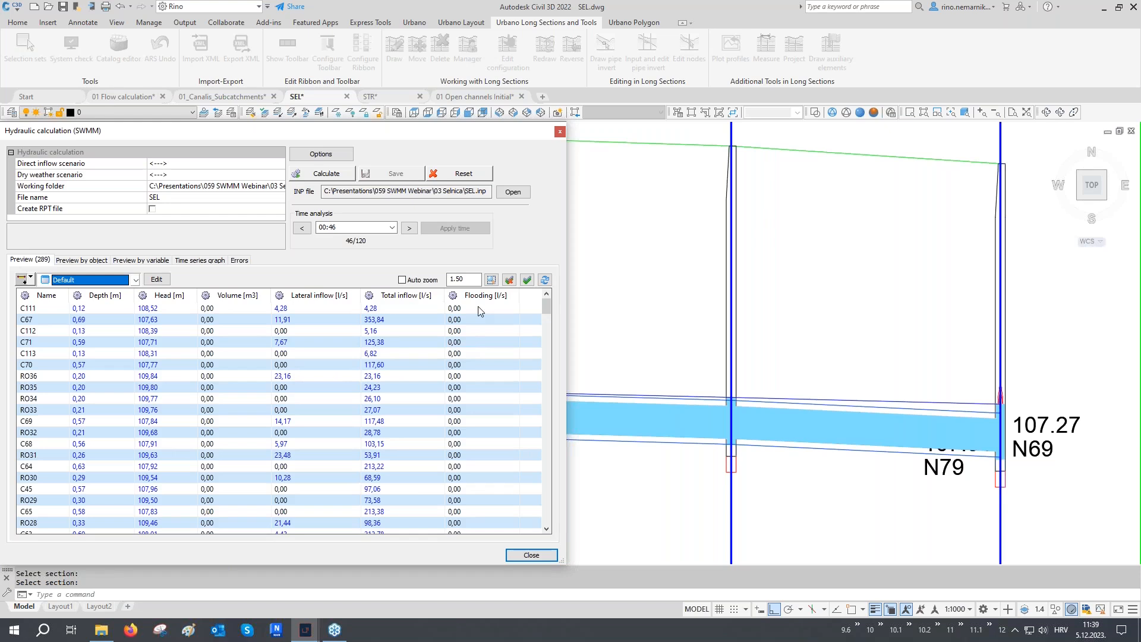
{"action": "left_click", "coordinate": [483, 295]}
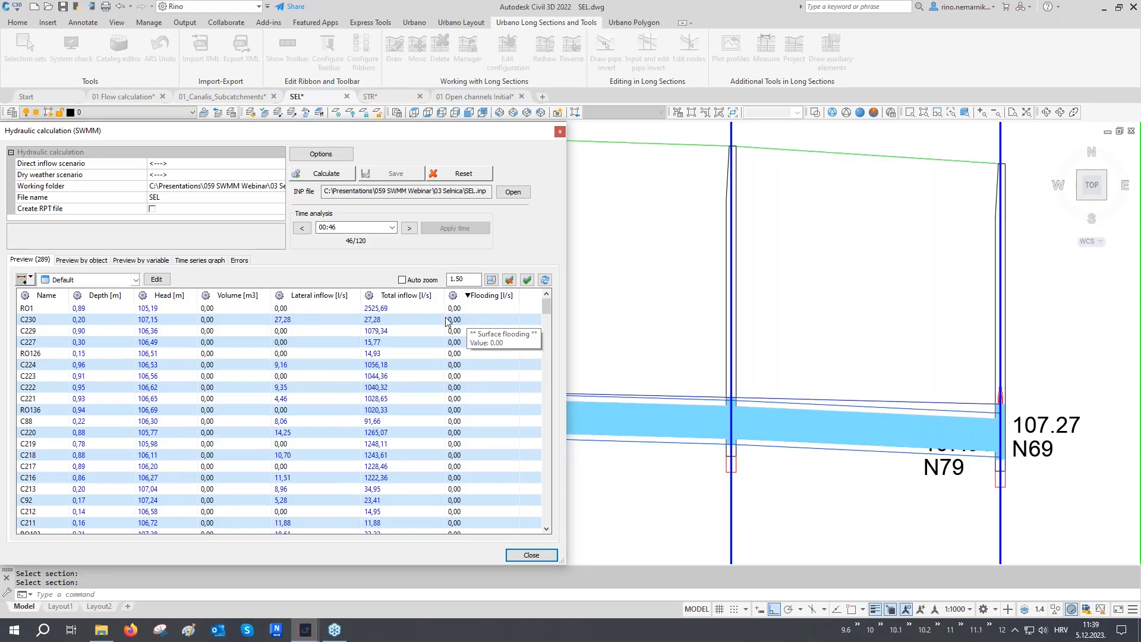
- Plot the flow time series for the last section before outfall RO1, picking the section in the plan
{"action": "left_click", "coordinate": [196, 261]}
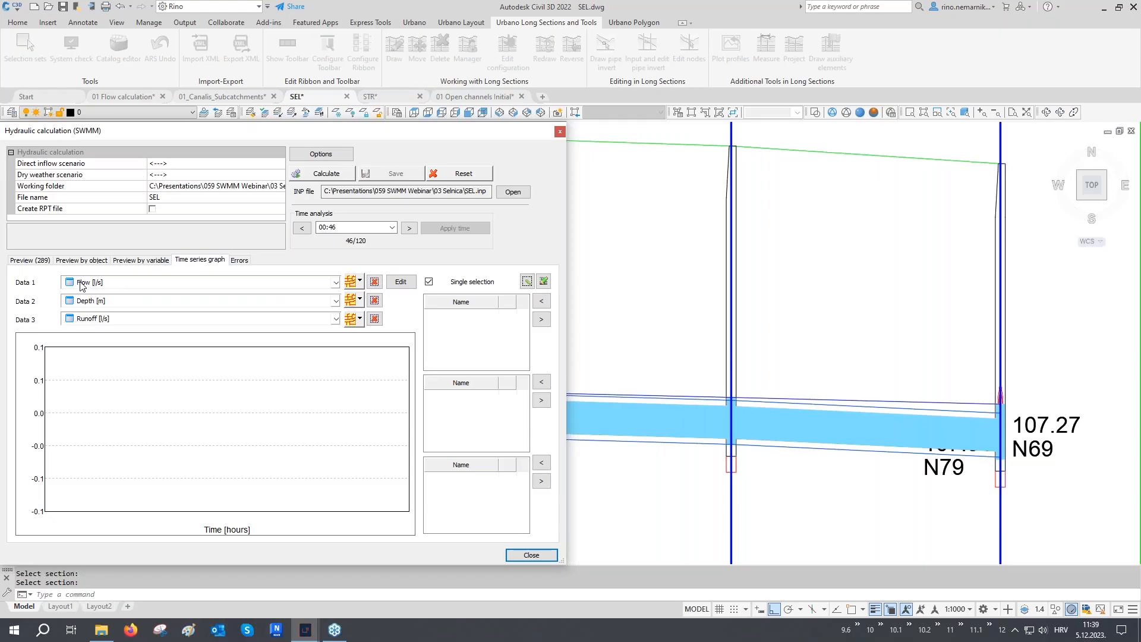
{"action": "left_click", "coordinate": [361, 283]}
{"action": "left_click", "coordinate": [416, 360]}
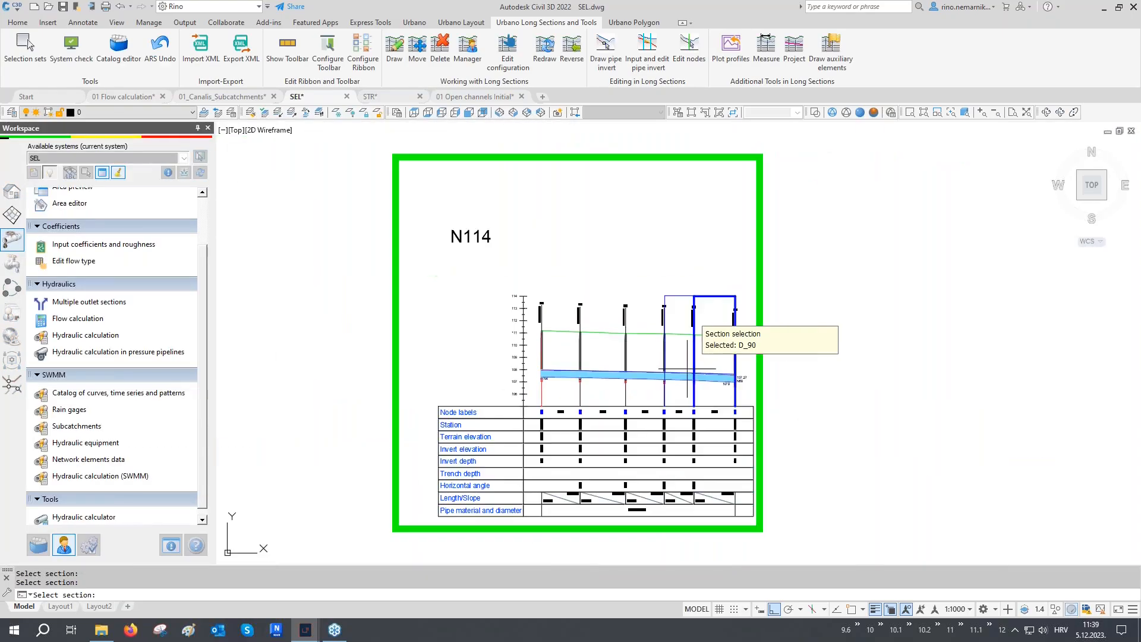
{"action": "scroll", "coordinate": [688, 368], "scroll_direction": "down", "scroll_amount": 6}
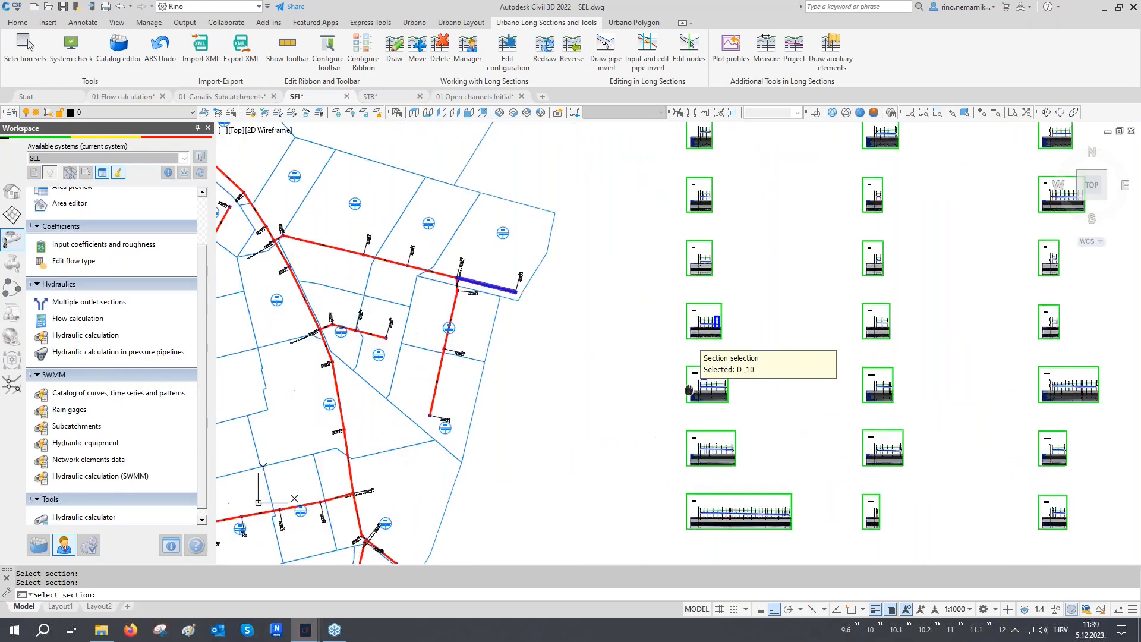
{"action": "scroll", "coordinate": [688, 380], "scroll_direction": "down", "scroll_amount": 2}
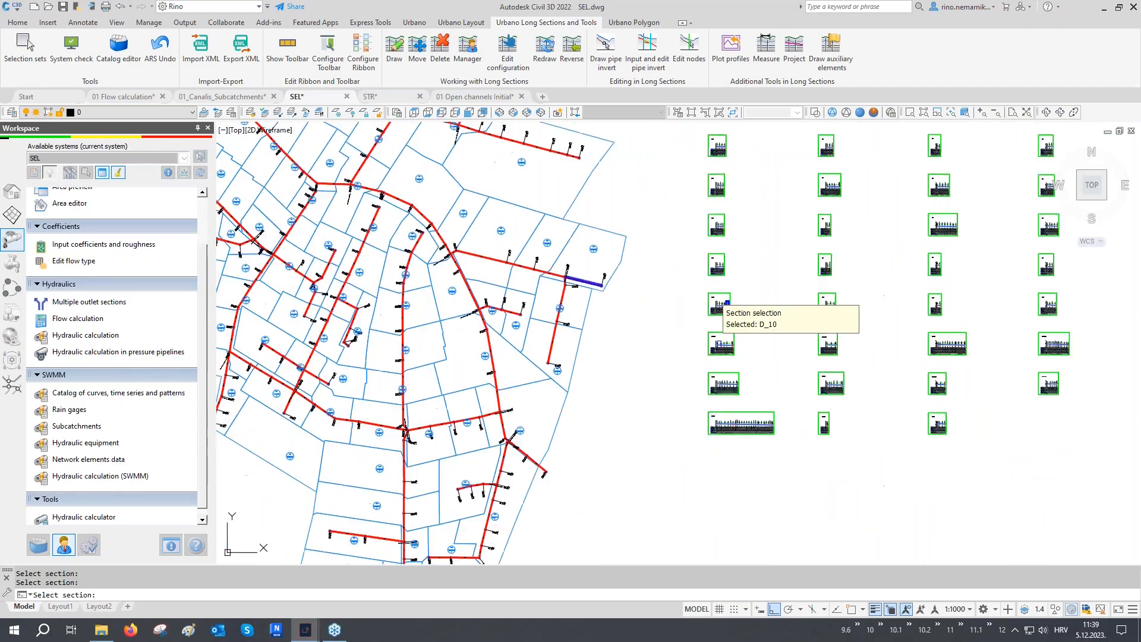
{"action": "left_click", "coordinate": [562, 467]}
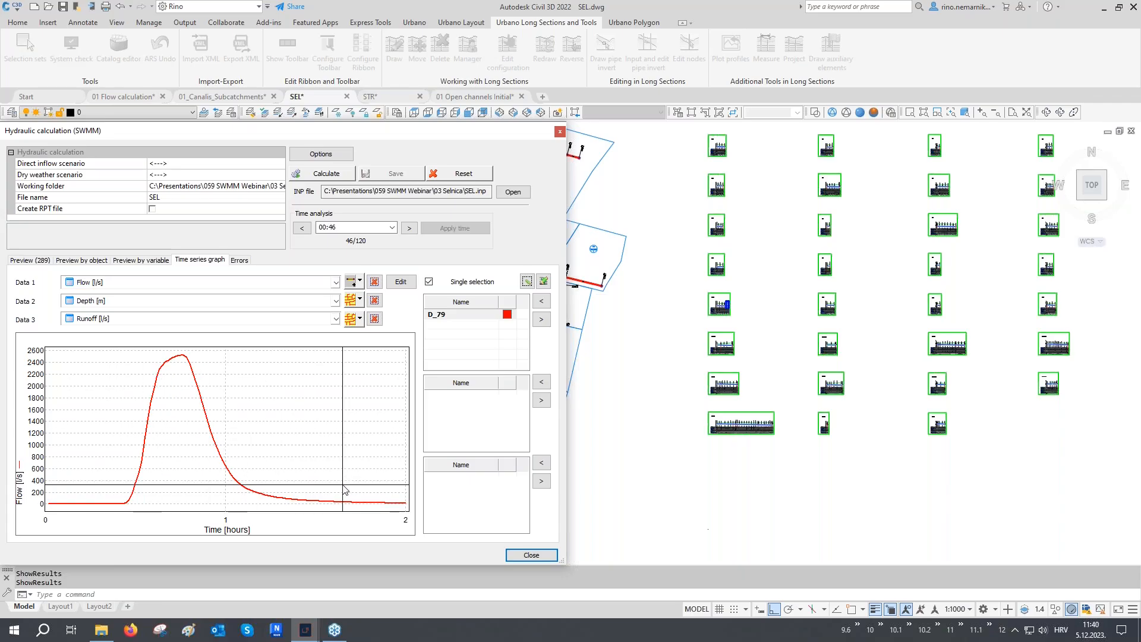
- Insert the flow graph into the drawing just below the SEL_1 long section, then close the hydraulic calculation and view the graph
{"action": "left_click", "coordinate": [527, 281]}
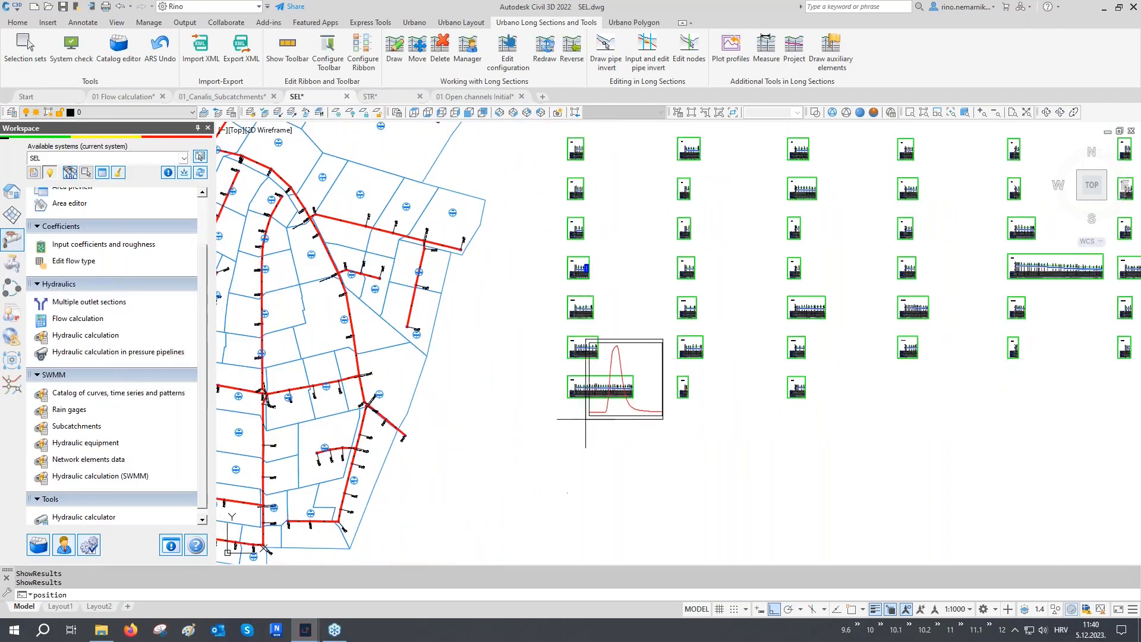
{"action": "left_click", "coordinate": [568, 492]}
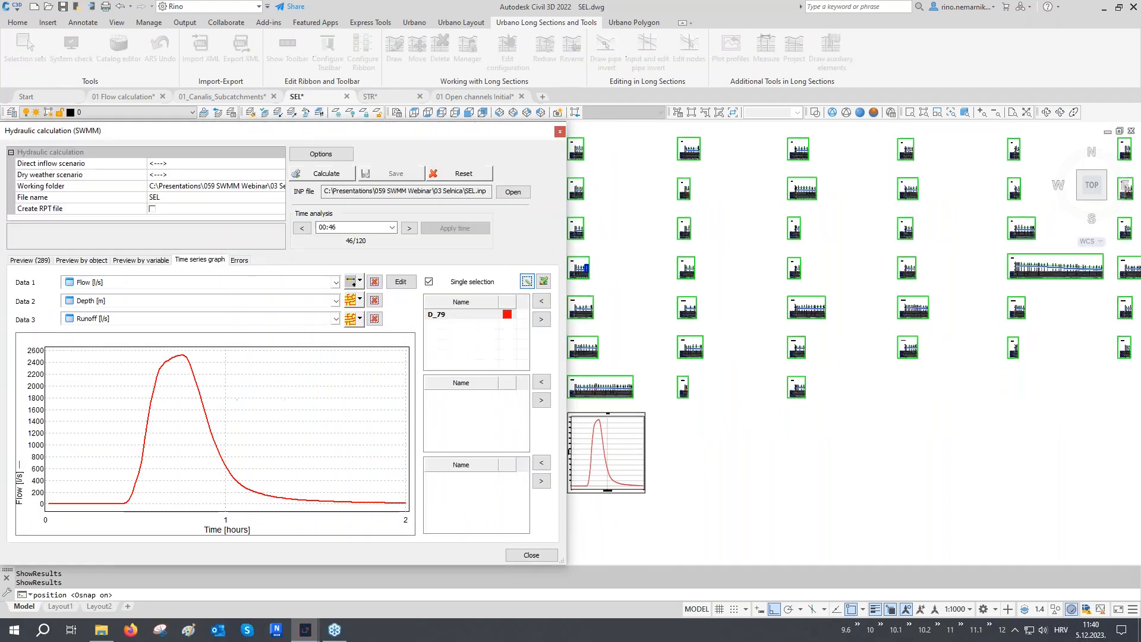
{"action": "left_click", "coordinate": [532, 555]}
{"action": "scroll", "coordinate": [613, 454], "scroll_direction": "up", "scroll_amount": 8}
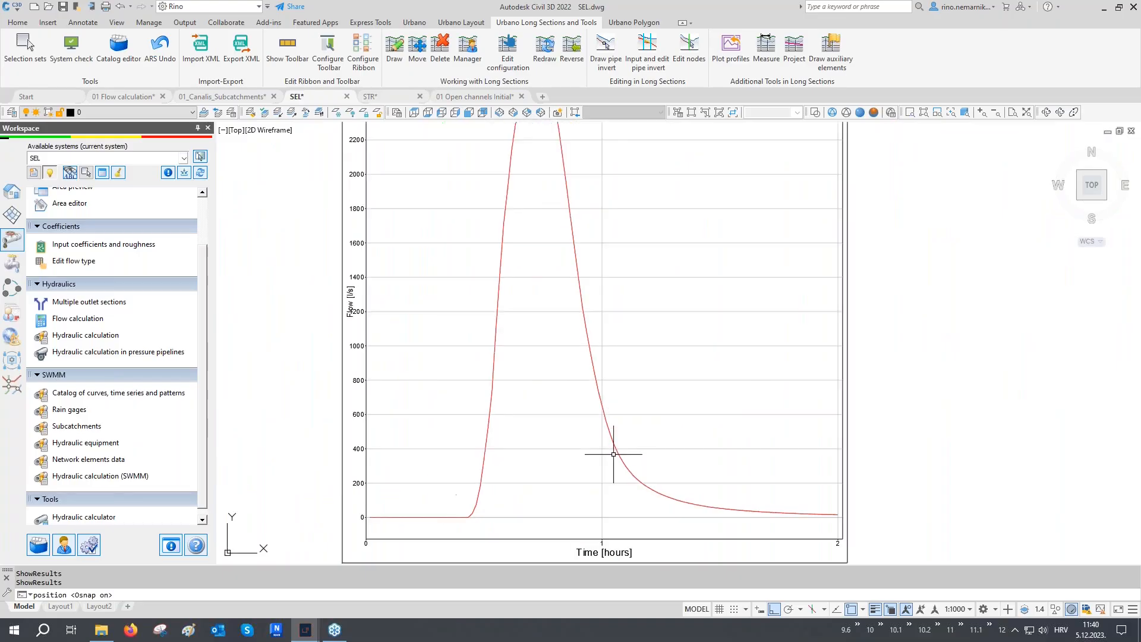
{"action": "mouse_move", "coordinate": [613, 454]}
{"action": "middle_mouse_down"}
{"action": "mouse_move", "coordinate": [598, 474]}
{"action": "mouse_move", "coordinate": [567, 457]}
{"action": "mouse_move", "coordinate": [568, 438]}
{"action": "middle_mouse_up"}
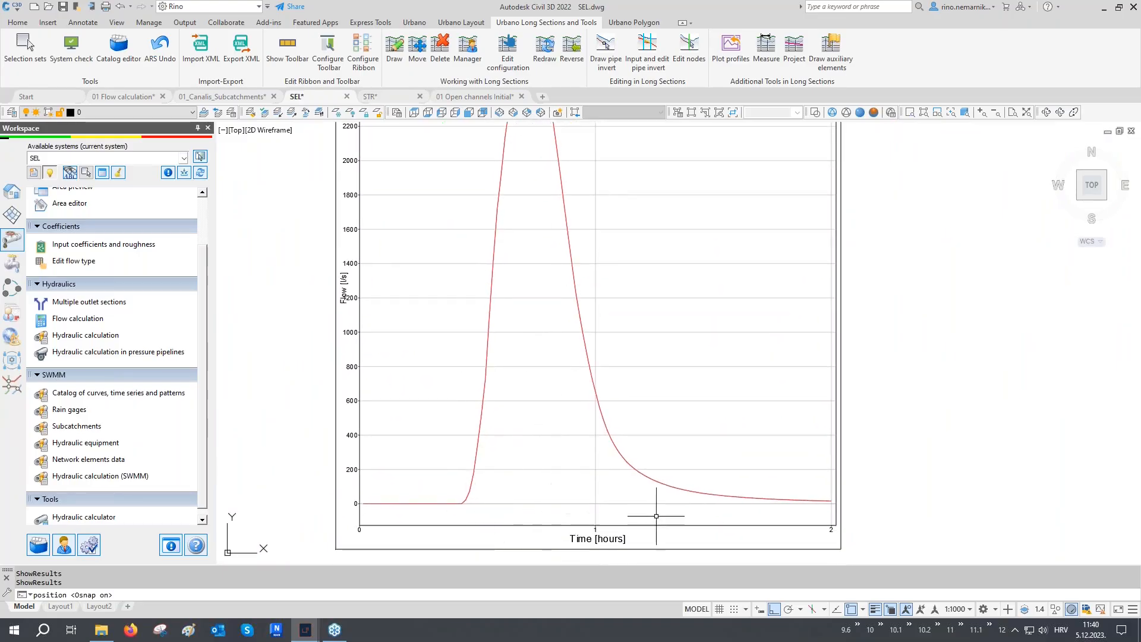
{"action": "scroll", "coordinate": [520, 523], "scroll_direction": "down", "scroll_amount": 2}
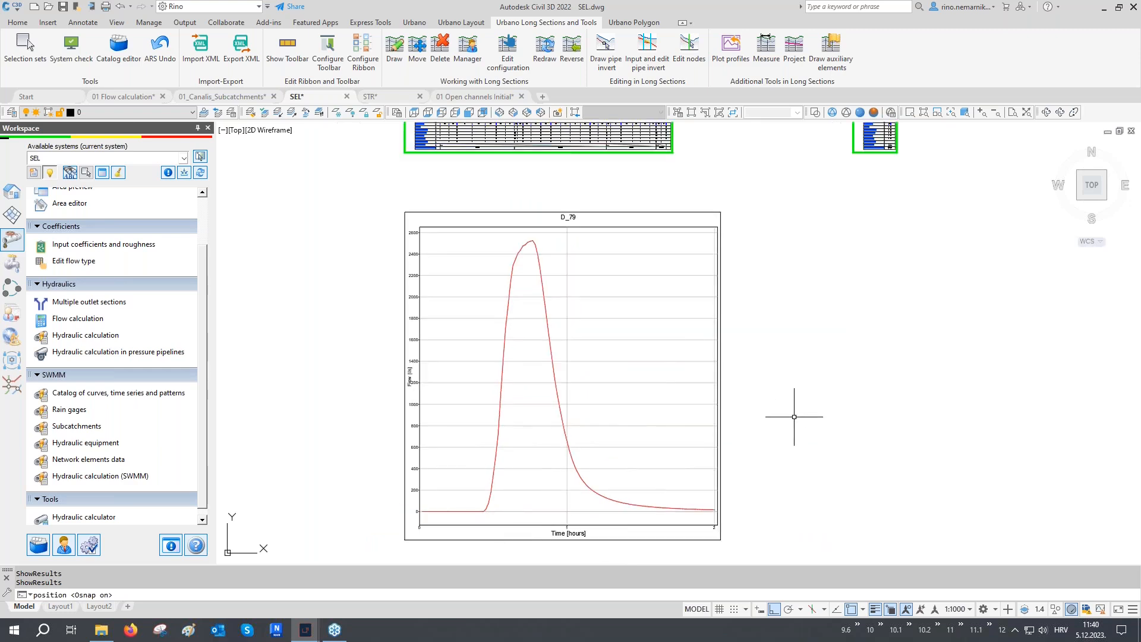
{"action": "key", "text": "Escape"}
{"action": "key", "text": "Escape"}
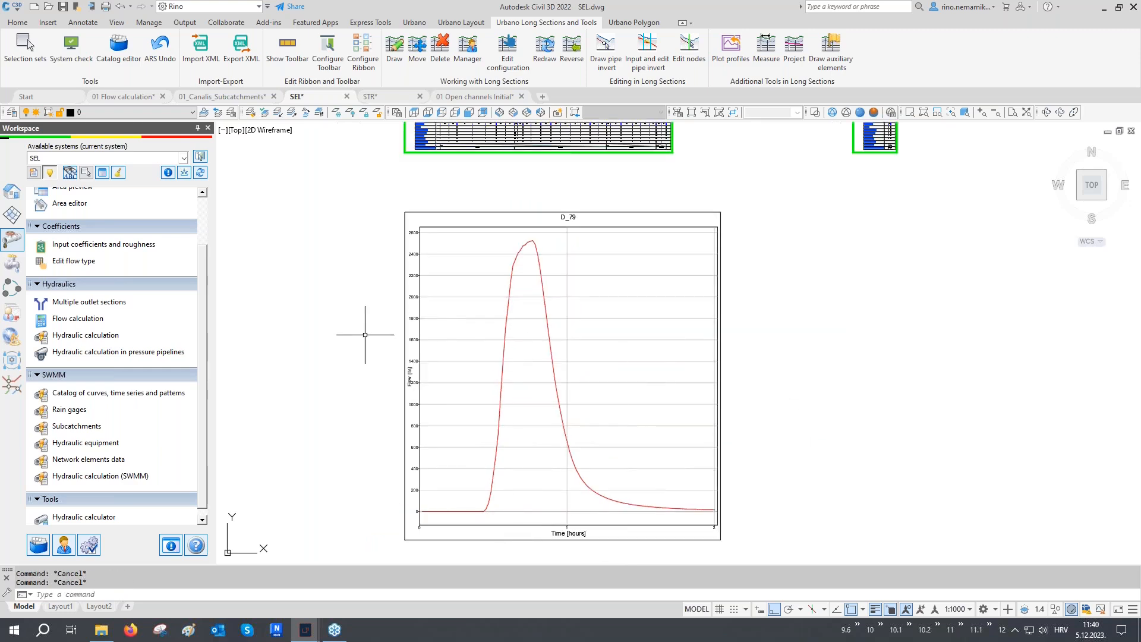
- Switch to the STR drawing and clear any active command
{"action": "left_click", "coordinate": [375, 98]}
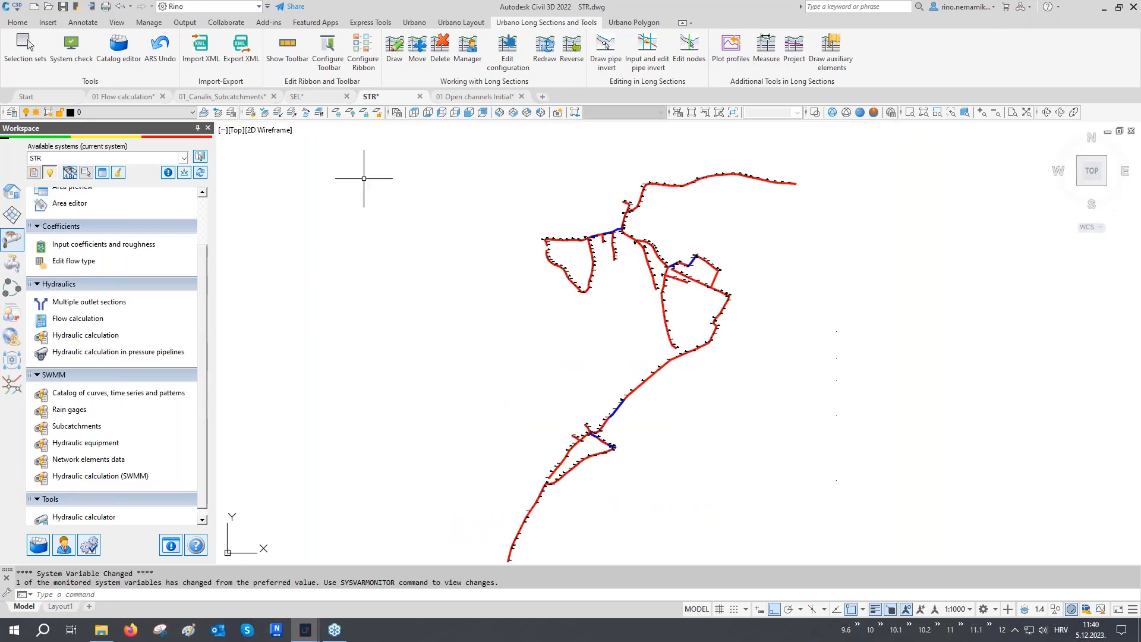
{"action": "key", "text": "Escape"}
{"action": "key", "text": "Escape"}
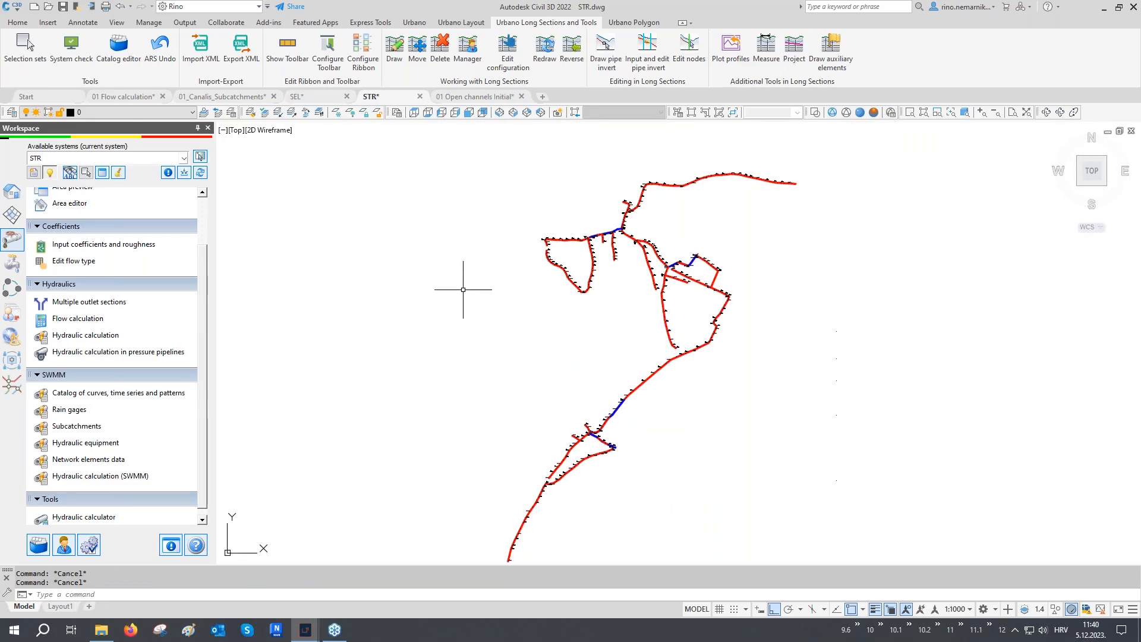
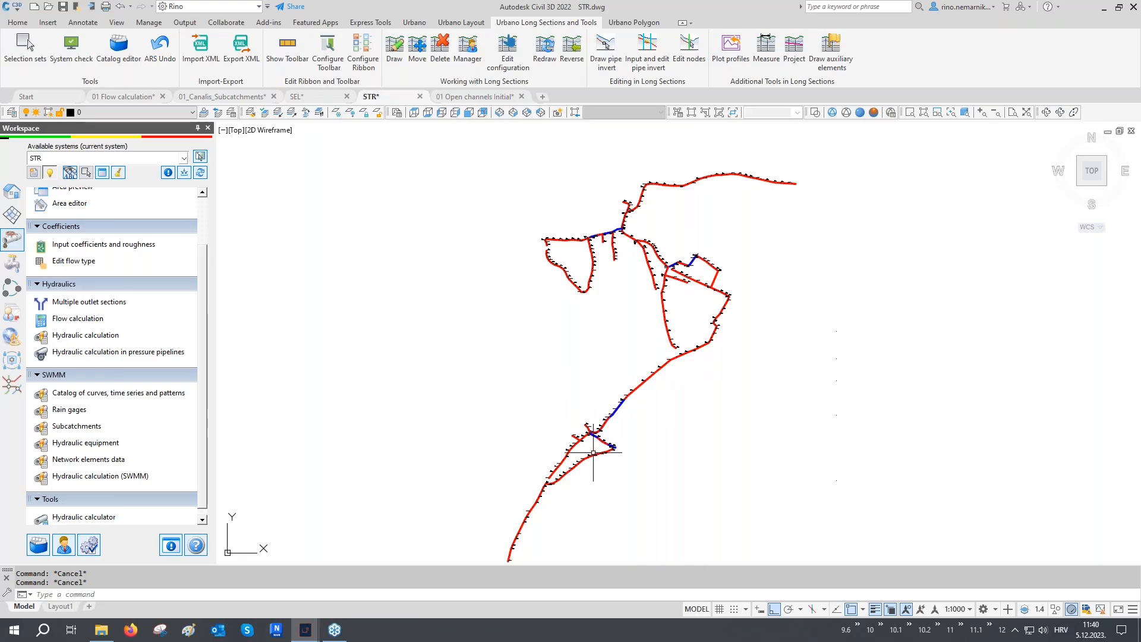
- Examine the pumping stations near nodes RO28 and RO118 and the blue pressure lines running parallel to the gravity pipes in the plan
{"action": "scroll", "coordinate": [607, 458], "scroll_direction": "up", "scroll_amount": 4}
{"action": "scroll", "coordinate": [607, 449], "scroll_direction": "up", "scroll_amount": 5}
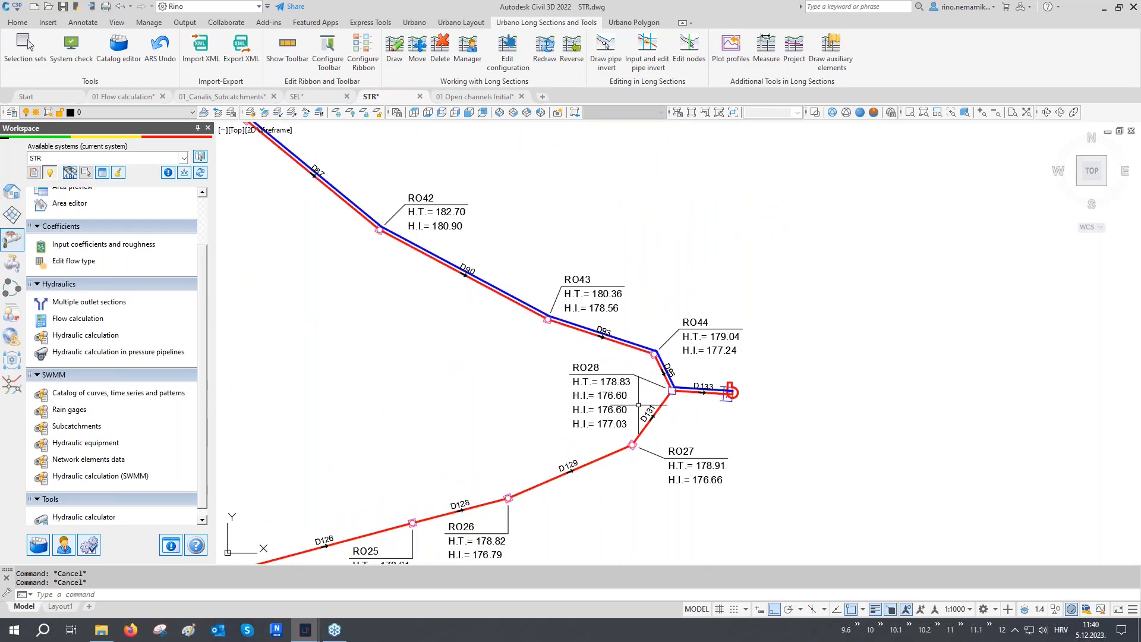
{"action": "scroll", "coordinate": [685, 375], "scroll_direction": "up", "scroll_amount": 2}
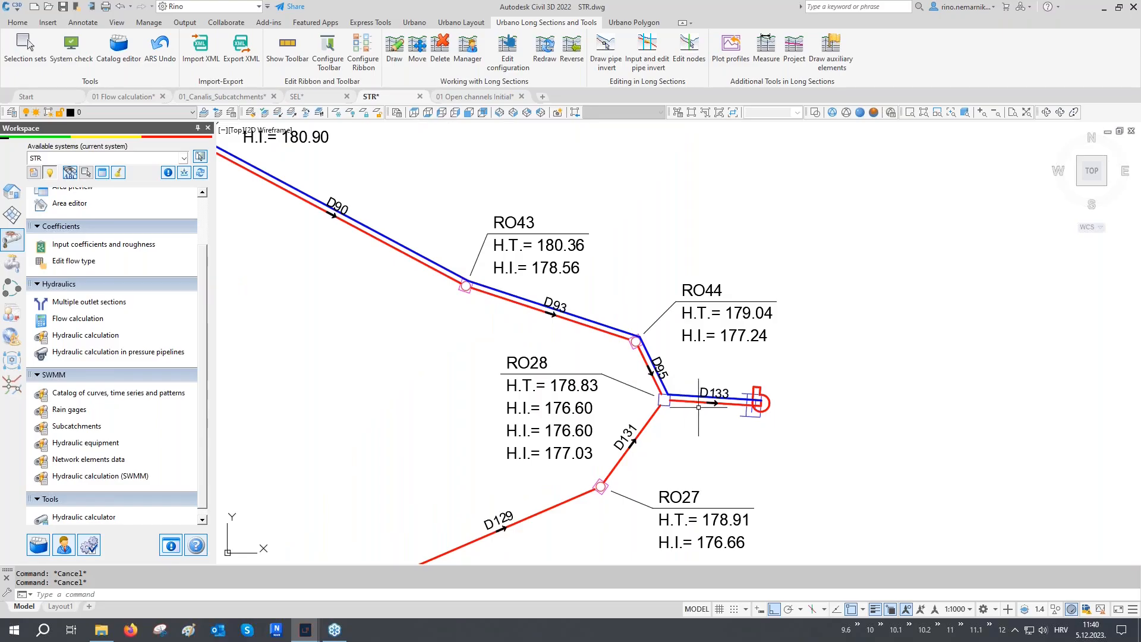
{"action": "scroll", "coordinate": [720, 378], "scroll_direction": "up", "scroll_amount": 2}
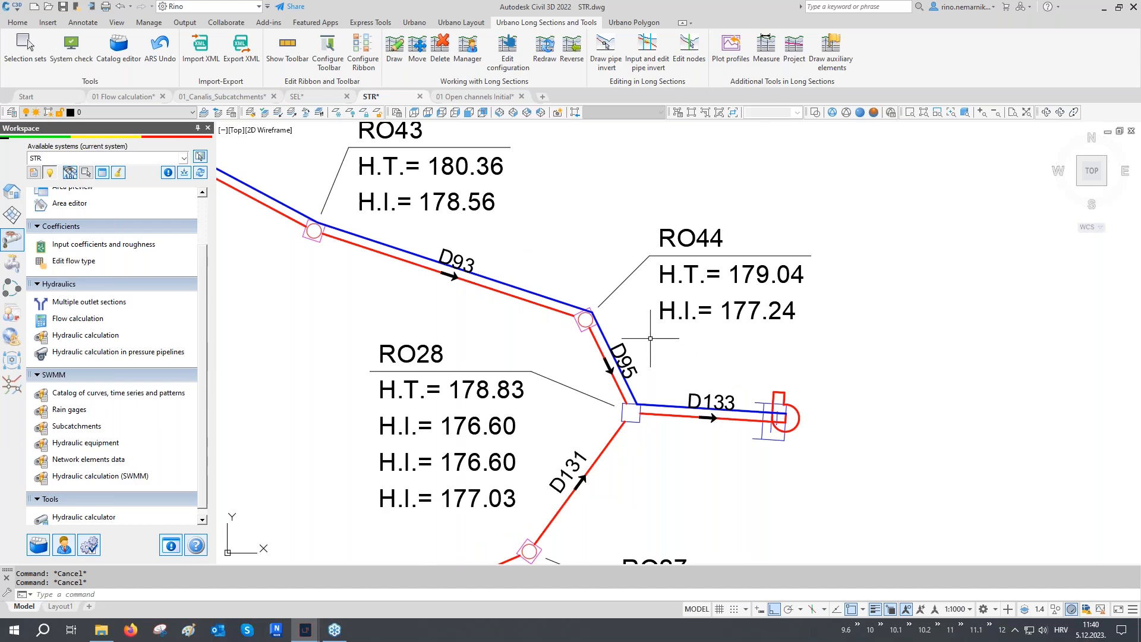
{"action": "scroll", "coordinate": [638, 434], "scroll_direction": "down", "scroll_amount": 2}
{"action": "scroll", "coordinate": [638, 434], "scroll_direction": "down", "scroll_amount": 6}
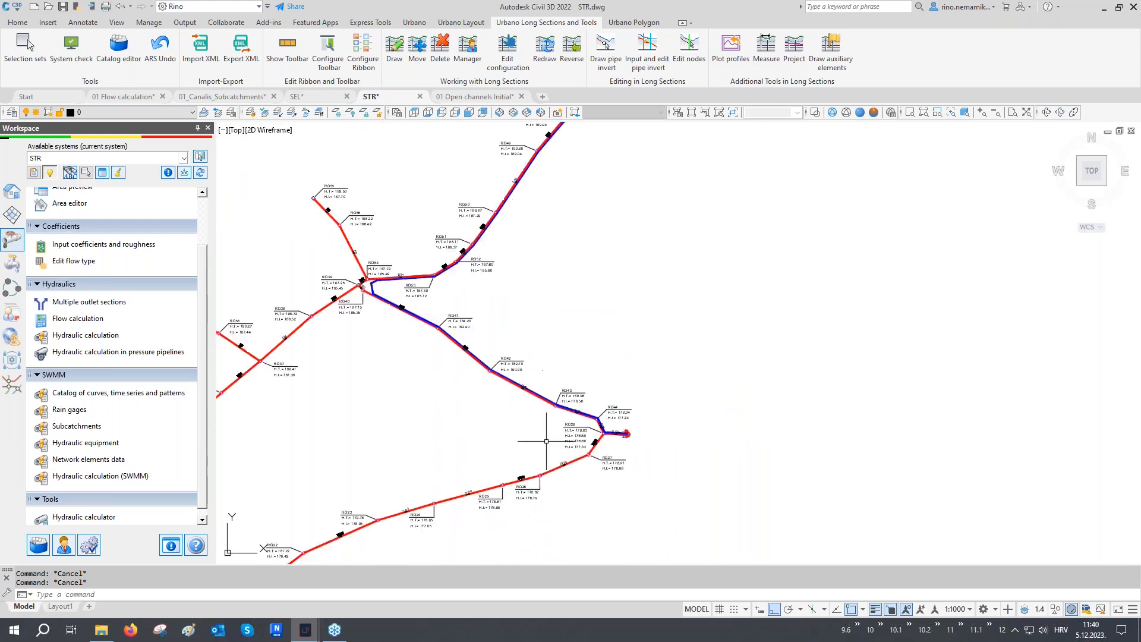
{"action": "middle_click_drag", "start_coordinate": [652, 319], "coordinate": [634, 415]}
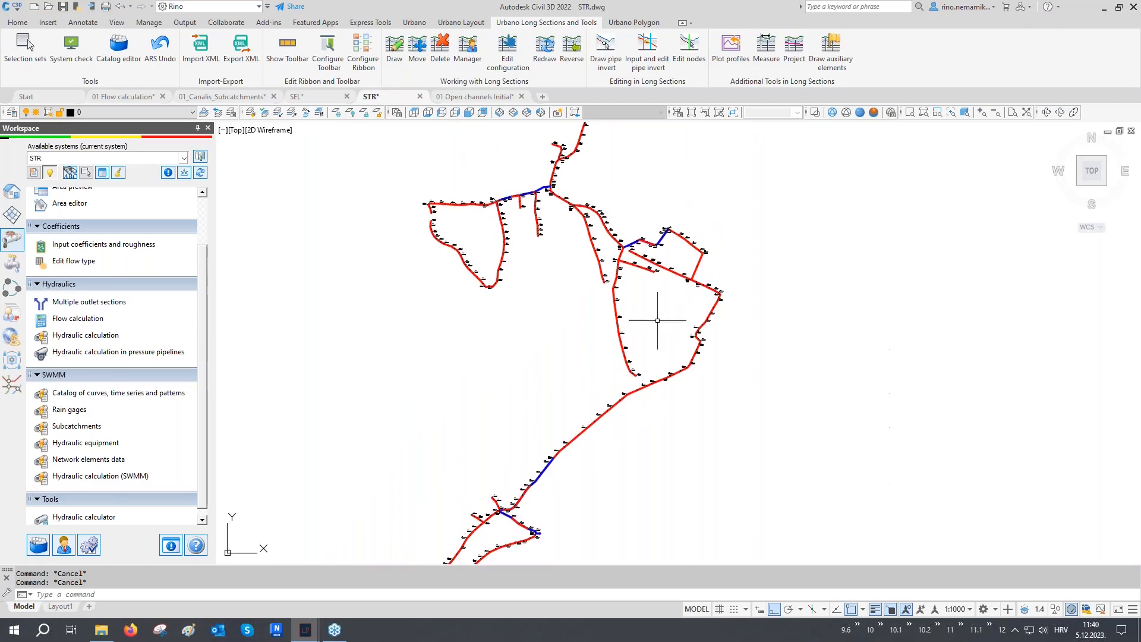
{"action": "middle_click_drag", "start_coordinate": [592, 255], "coordinate": [600, 314]}
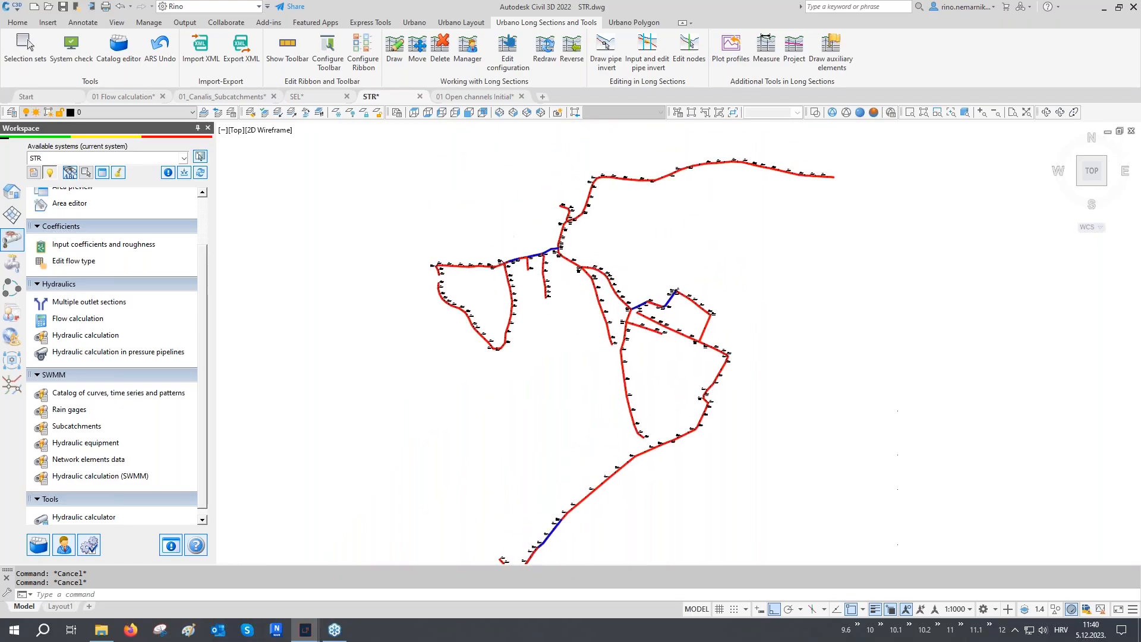
{"action": "scroll", "coordinate": [499, 255], "scroll_direction": "up", "scroll_amount": 6}
{"action": "scroll", "coordinate": [499, 256], "scroll_direction": "up", "scroll_amount": 4}
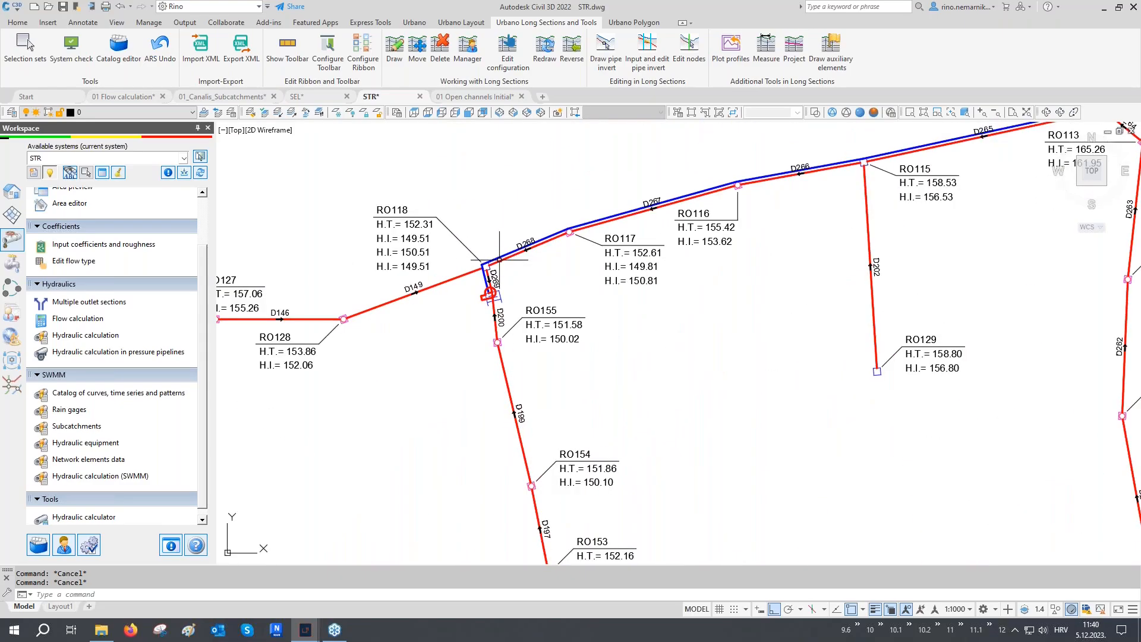
{"action": "scroll", "coordinate": [499, 259], "scroll_direction": "up", "scroll_amount": 5}
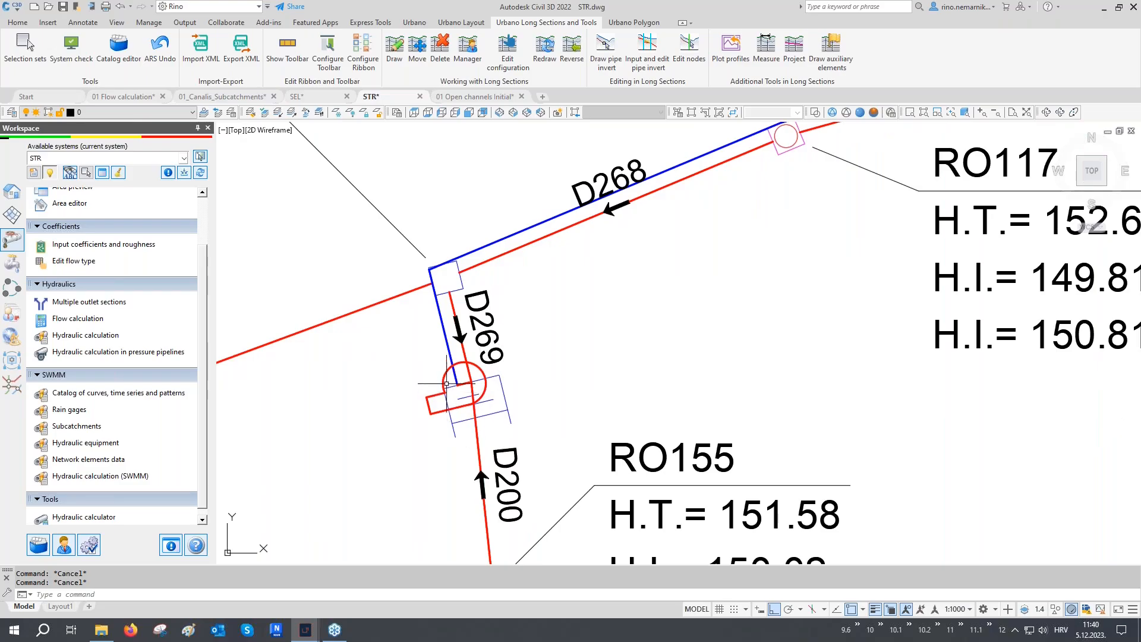
{"action": "scroll", "coordinate": [451, 356], "scroll_direction": "down", "scroll_amount": 12}
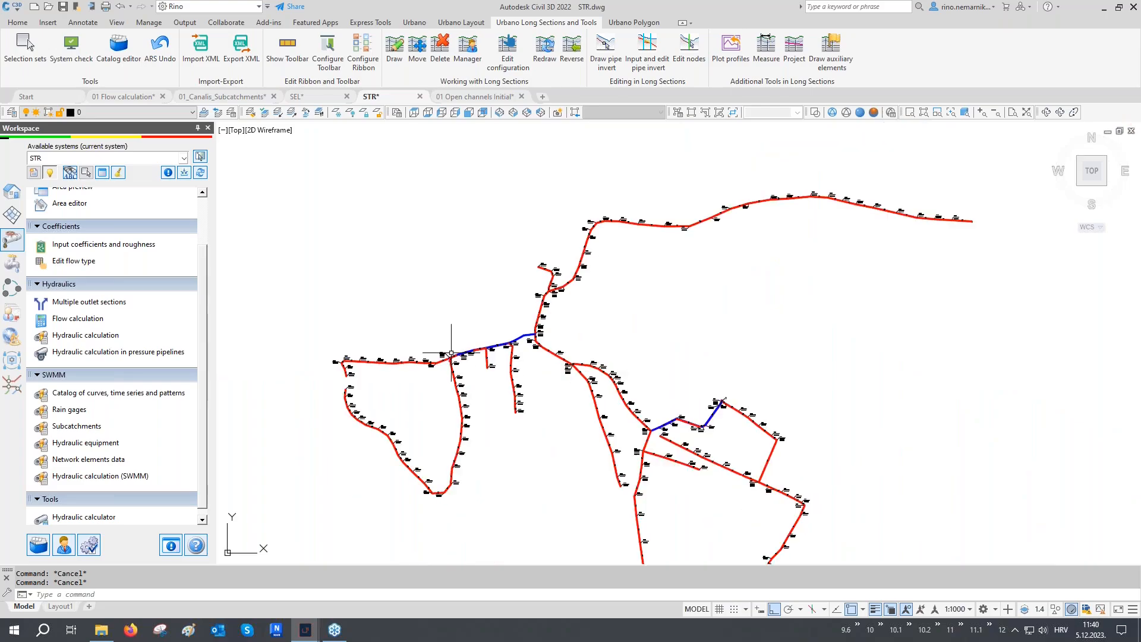
{"action": "scroll", "coordinate": [451, 353], "scroll_direction": "down", "scroll_amount": 3}
{"action": "middle_click_drag", "start_coordinate": [483, 394], "coordinate": [459, 268]}
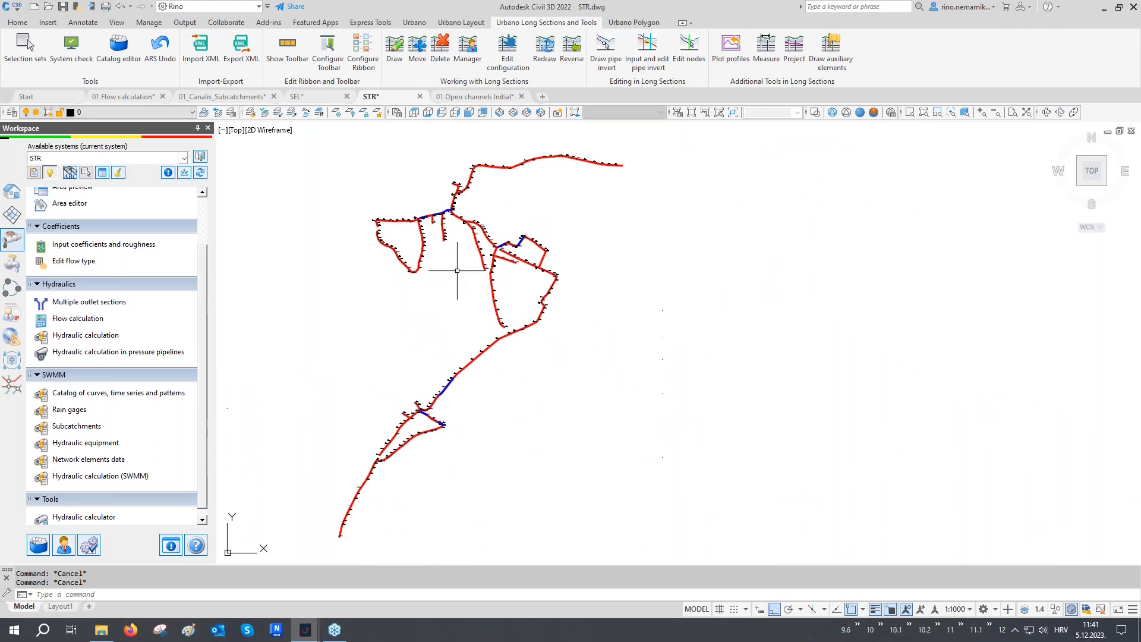
- Start drawing long sections with the 1 Sewage Main 1000/100 definition and load all profiles of the active system
{"action": "left_click", "coordinate": [12, 199]}
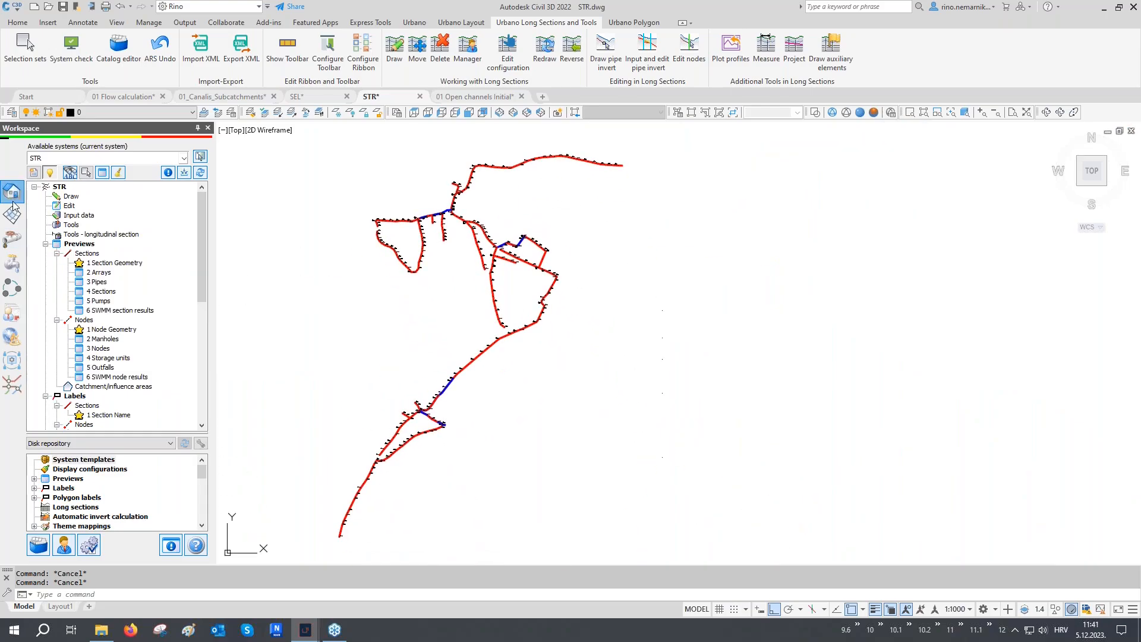
{"action": "scroll", "coordinate": [104, 349], "scroll_direction": "down", "scroll_amount": 6}
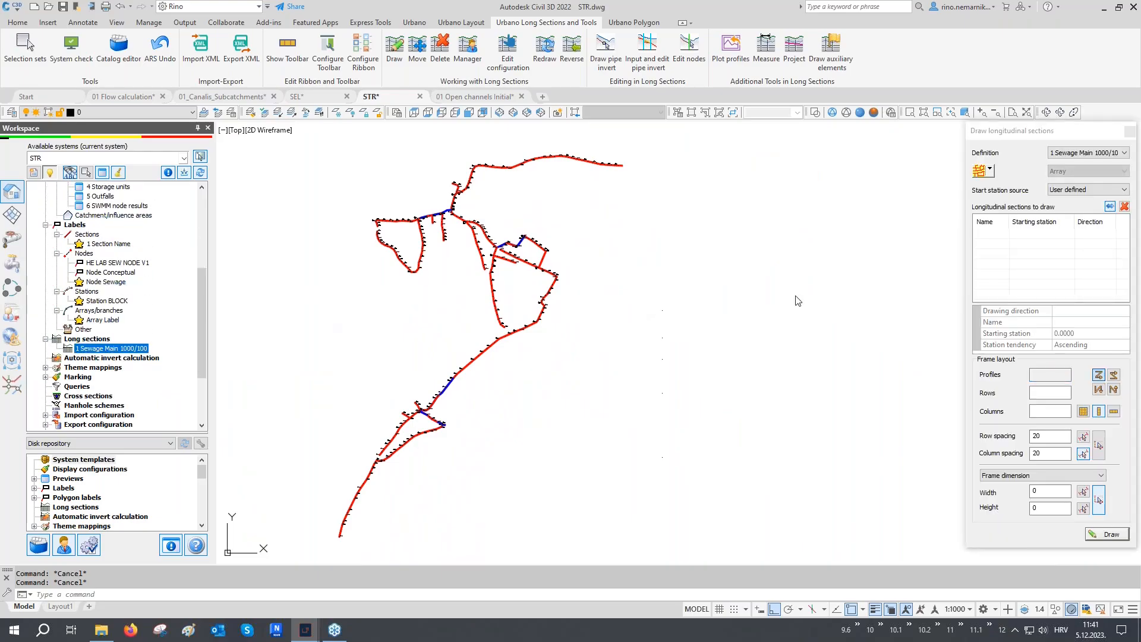
{"action": "left_click", "coordinate": [979, 172]}
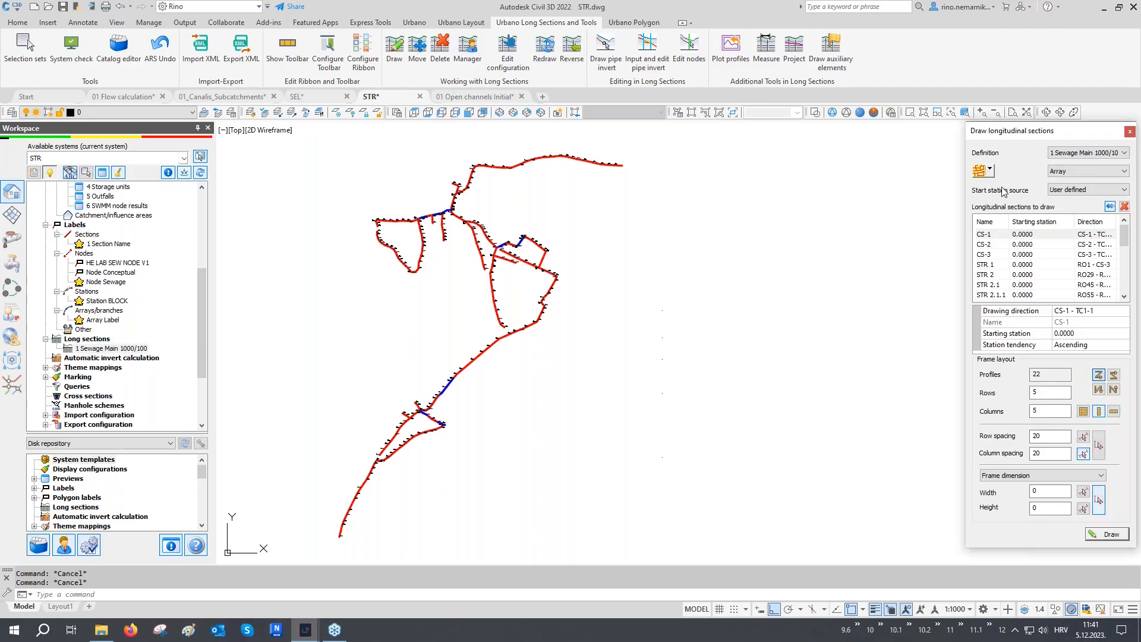
{"action": "double_click", "coordinate": [1042, 374]}
- Draw the active system's long sections, inserting their grid of frames in the empty area east of the network plan
{"action": "left_click", "coordinate": [1107, 533]}
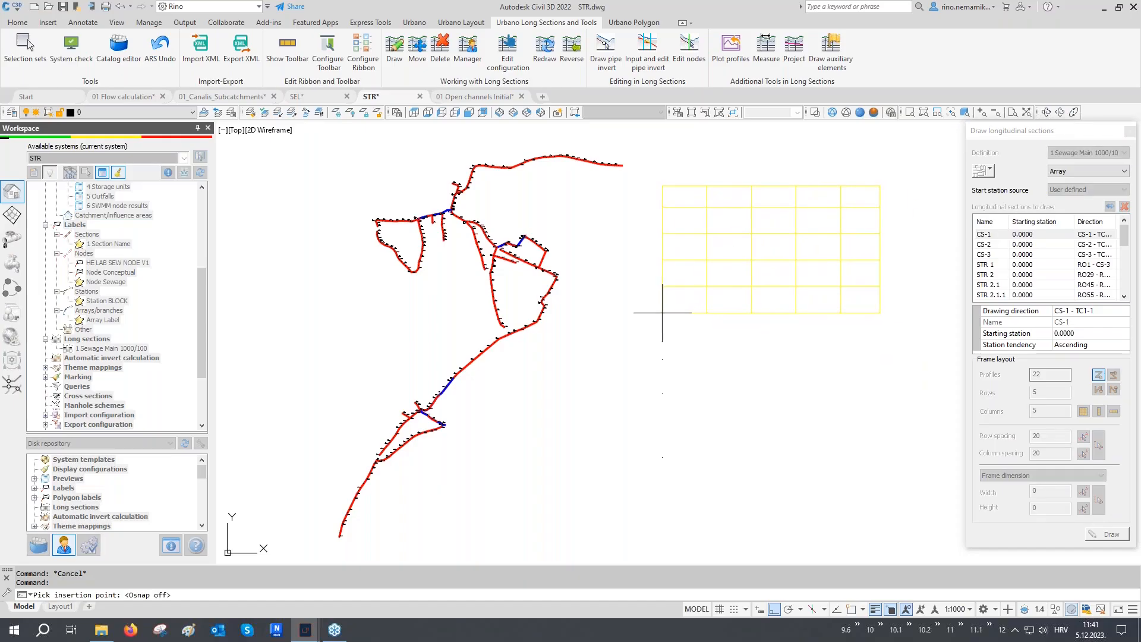
{"action": "key", "text": "F3"}
{"action": "key", "text": "F3"}
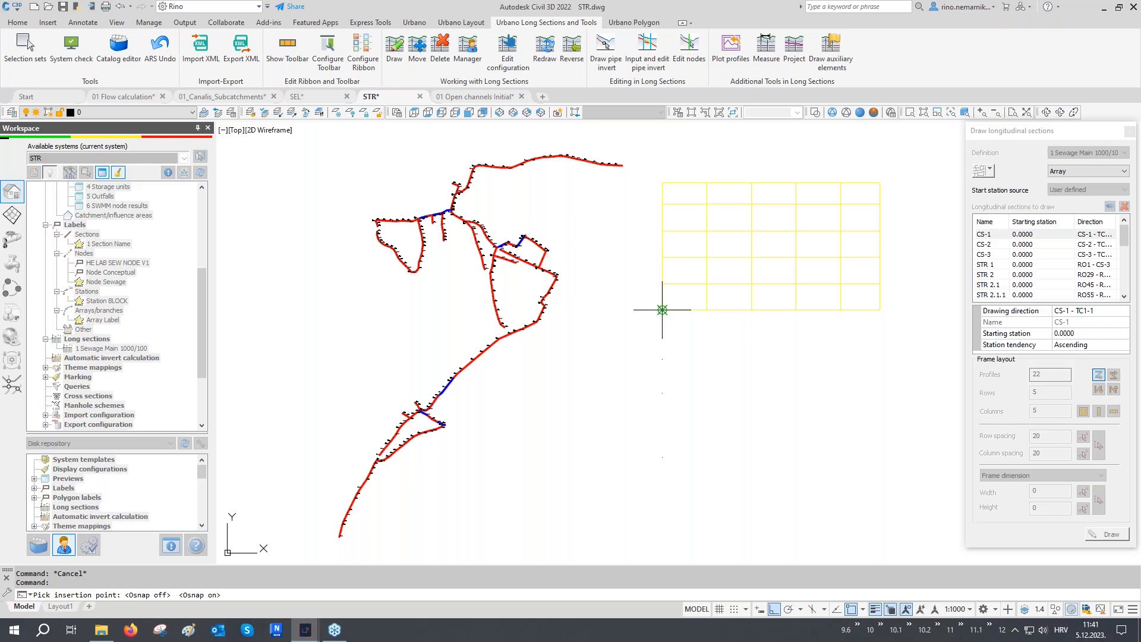
{"action": "left_click", "coordinate": [662, 310]}
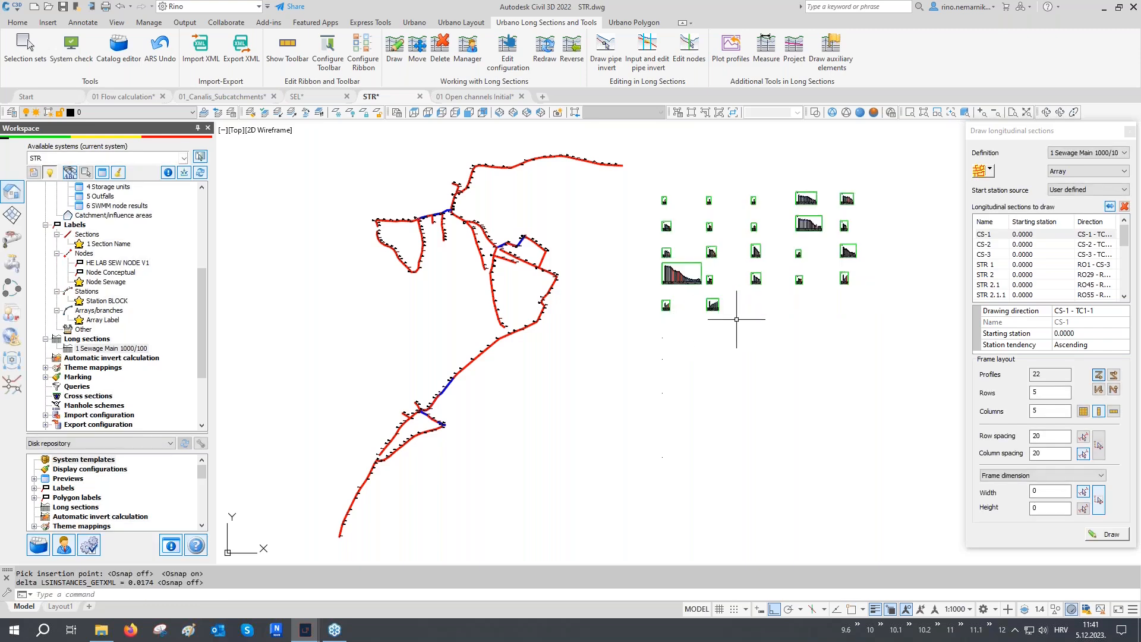
{"action": "key", "text": "Escape"}
{"action": "key", "text": "Escape"}
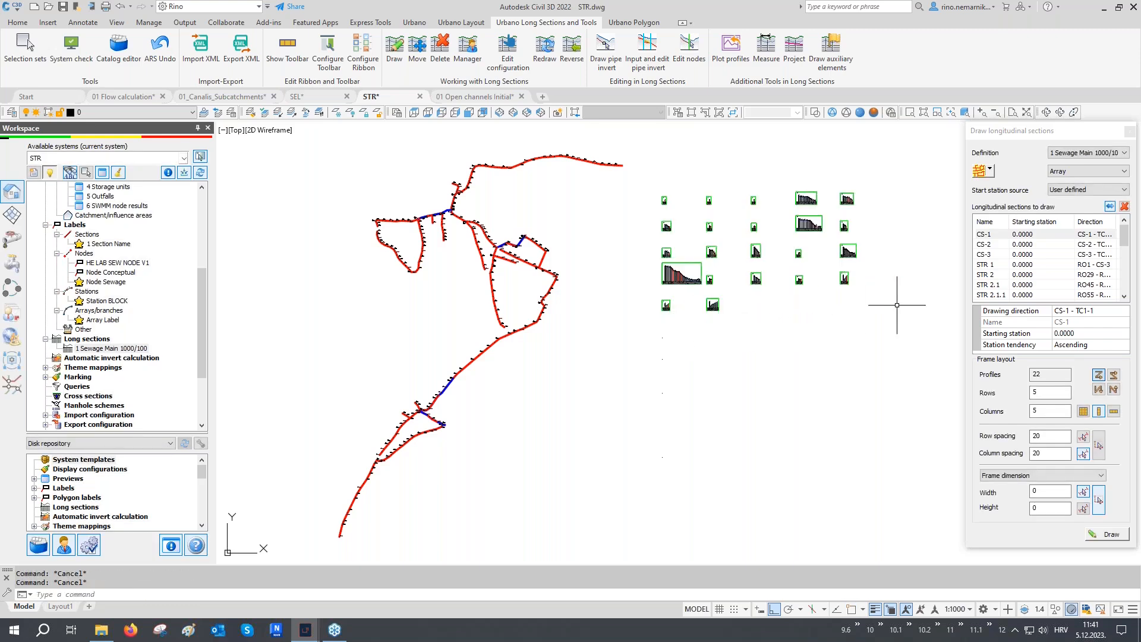
- Draw a node-to-node long section from RO1 to A42 and insert it directly beneath the grid of long sections
{"action": "left_click", "coordinate": [990, 170]}
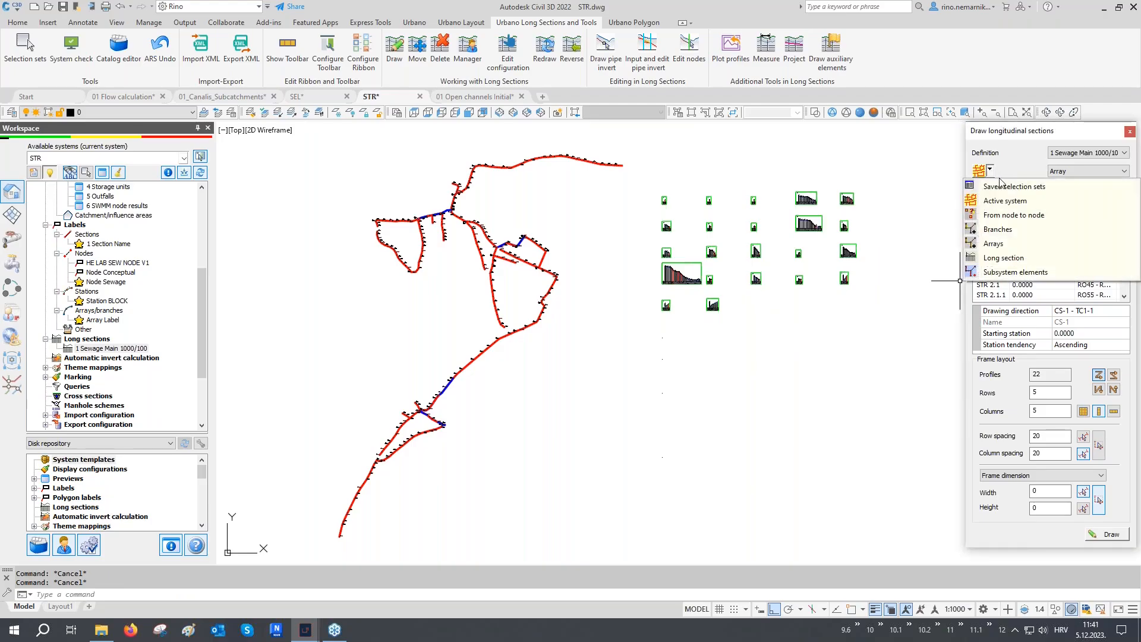
{"action": "left_click", "coordinate": [1001, 217]}
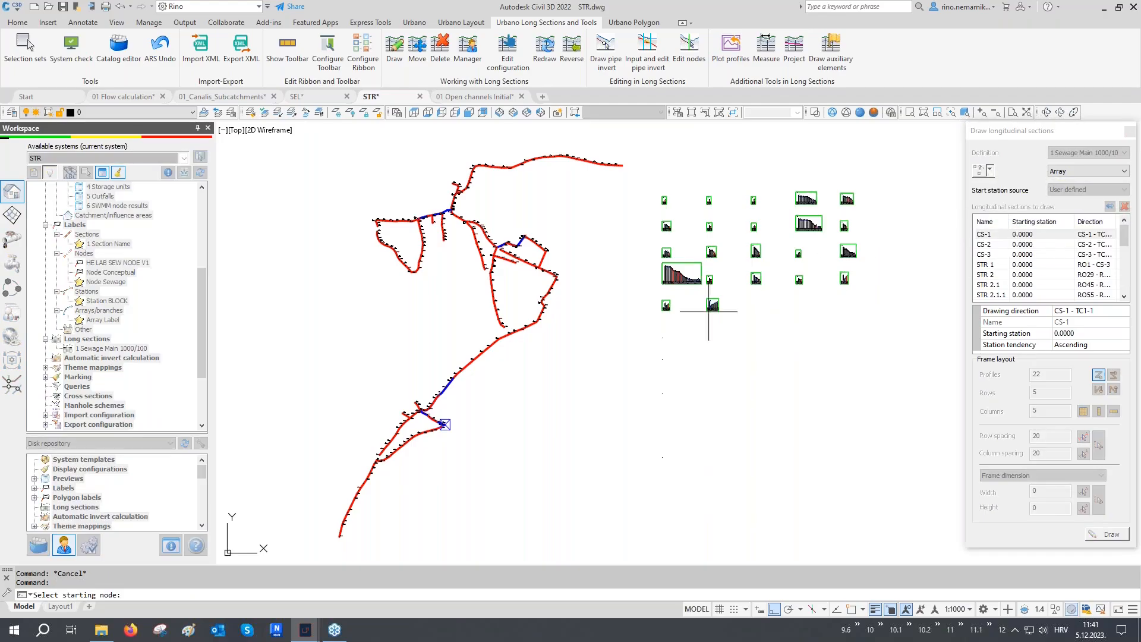
{"action": "left_click", "coordinate": [339, 536]}
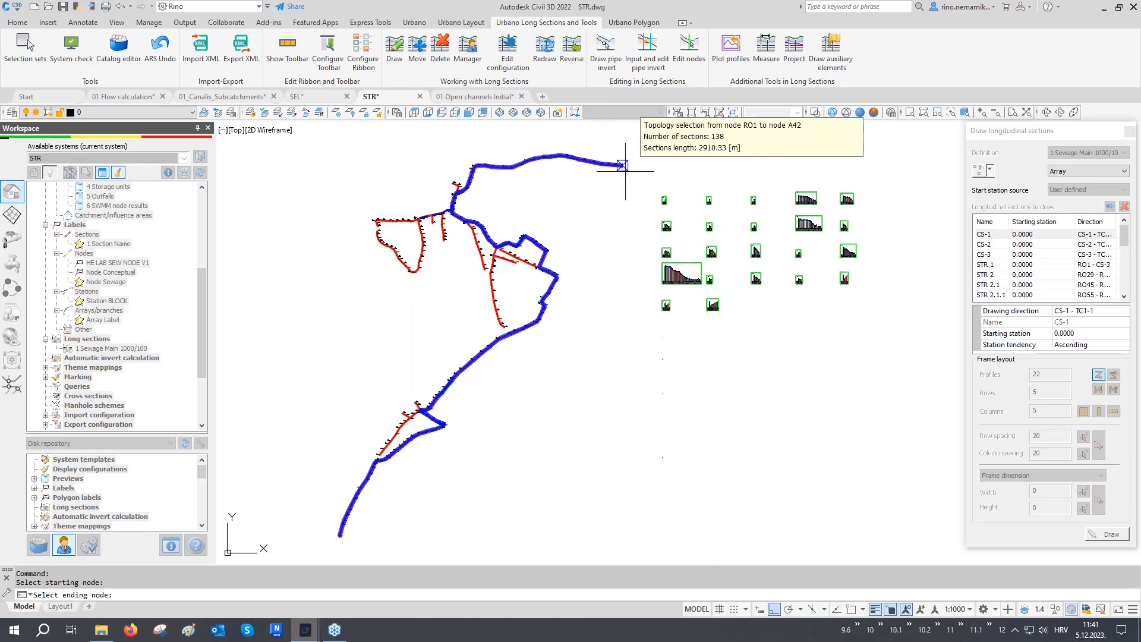
{"action": "left_click", "coordinate": [622, 165]}
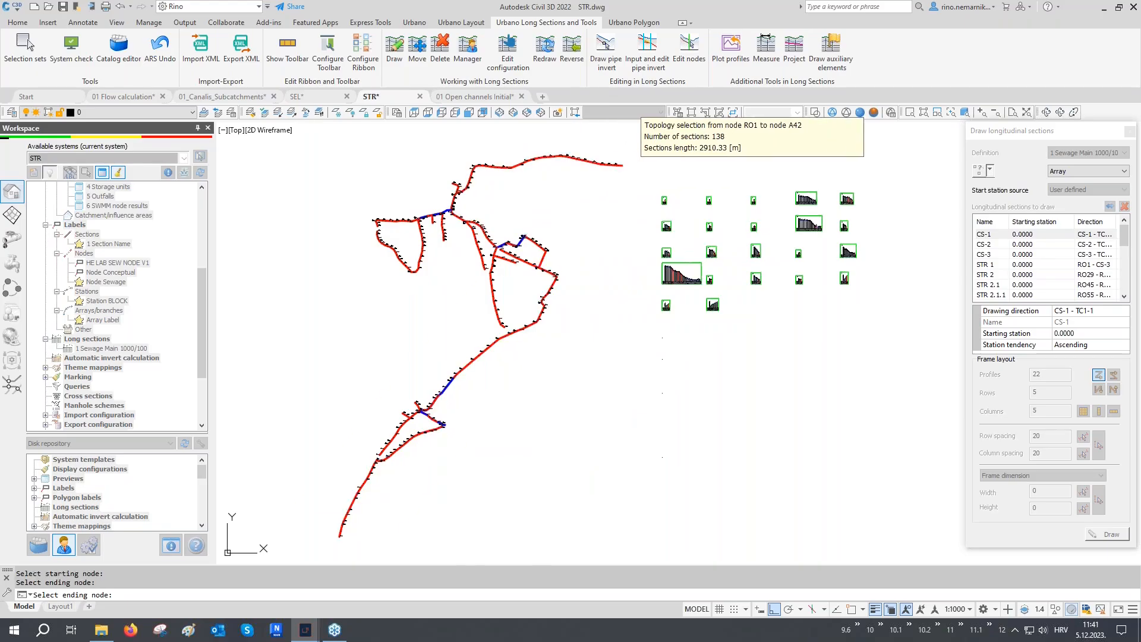
{"action": "left_click", "coordinate": [1106, 534]}
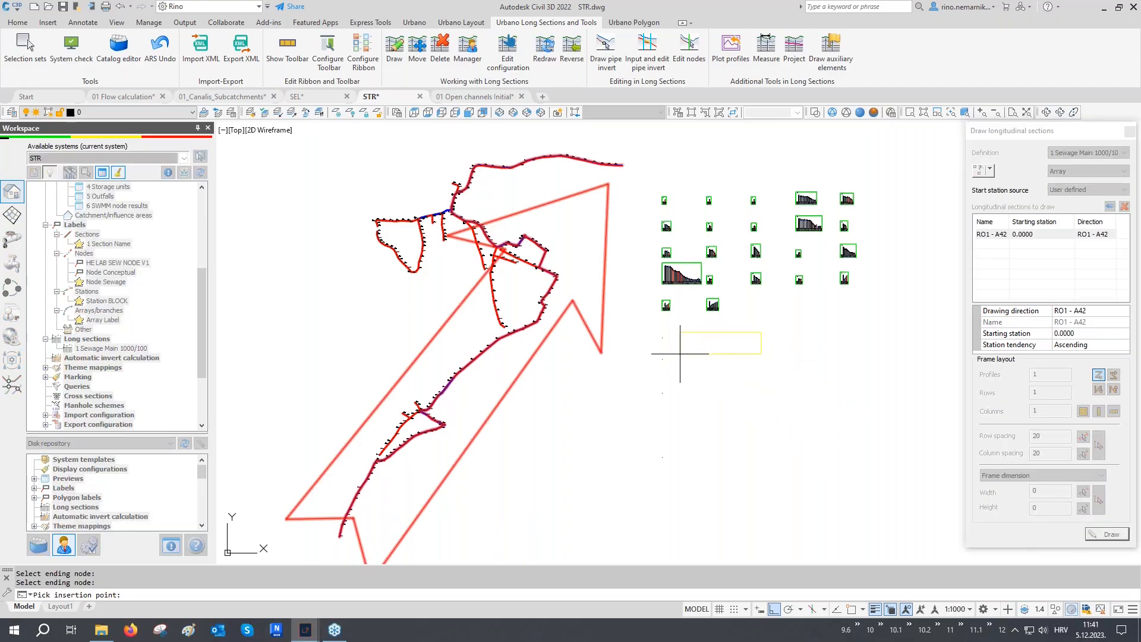
{"action": "key", "text": "F3"}
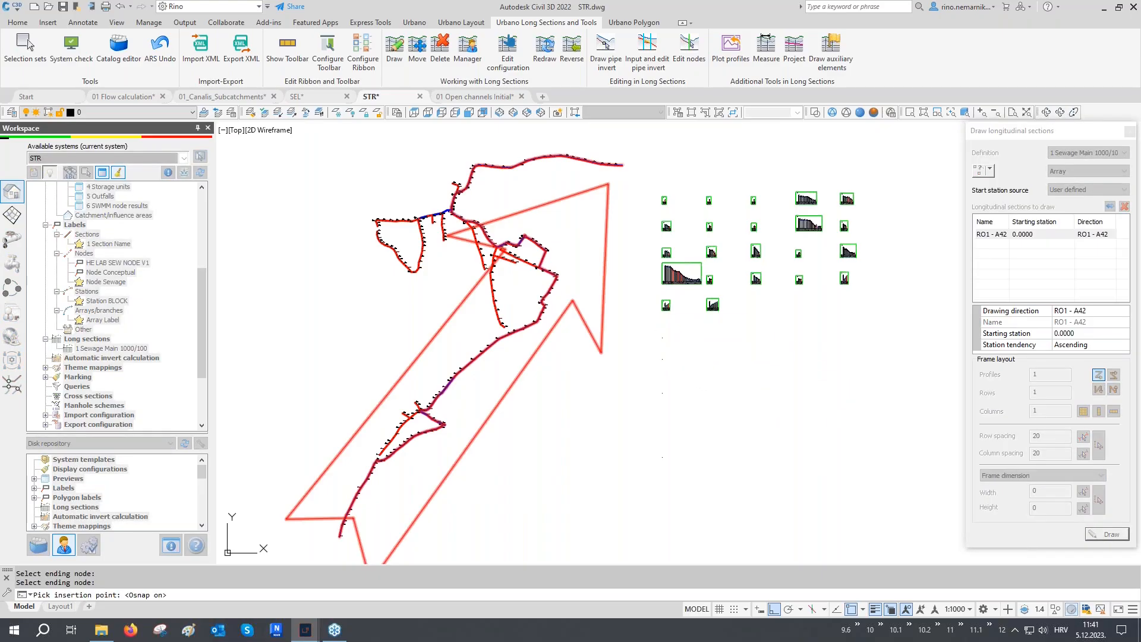
{"action": "left_click", "coordinate": [662, 338]}
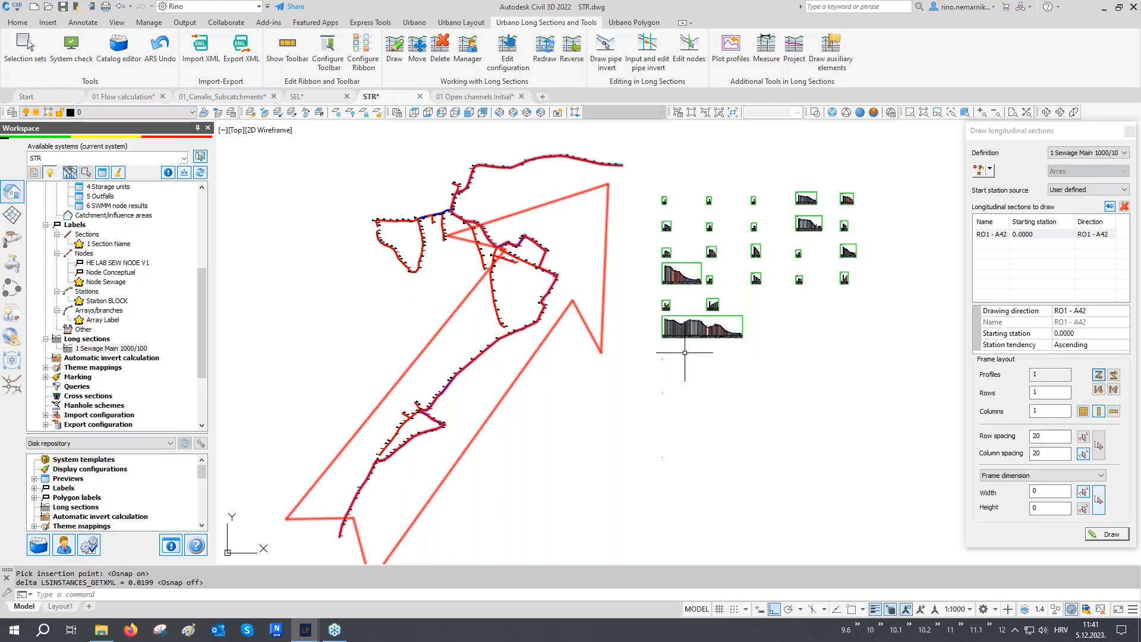
- Define another node-to-node long section, picking RO119 in the western loop as starting node and A42 as ending node
{"action": "left_click", "coordinate": [978, 170]}
{"action": "scroll", "coordinate": [371, 292], "scroll_direction": "up", "scroll_amount": 5}
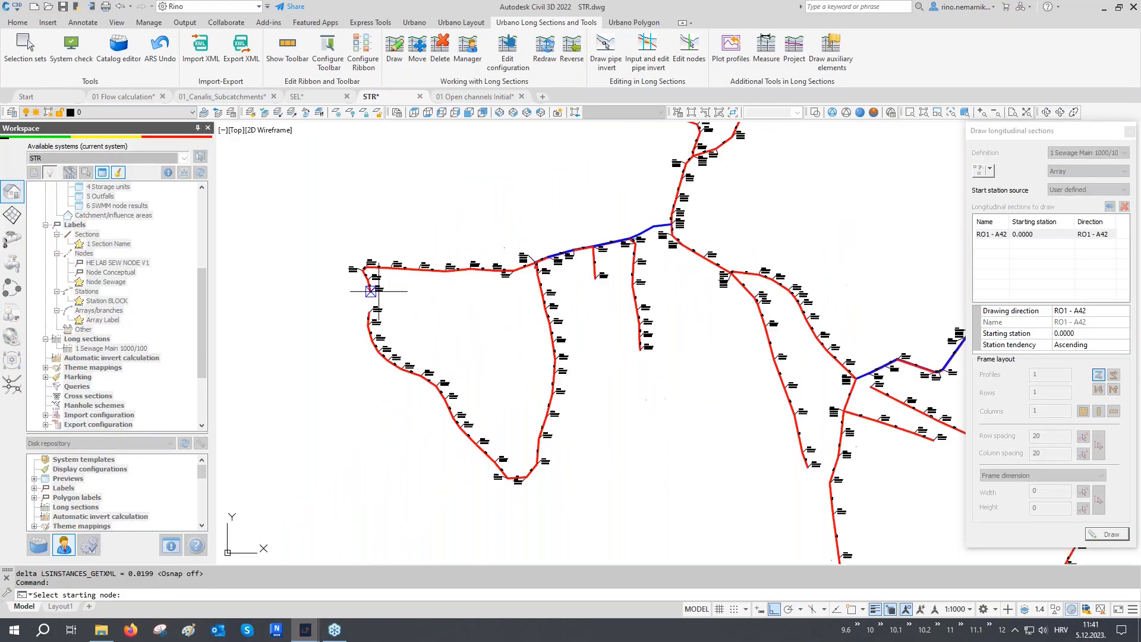
{"action": "left_click", "coordinate": [371, 292]}
{"action": "scroll", "coordinate": [374, 291], "scroll_direction": "up", "scroll_amount": 2}
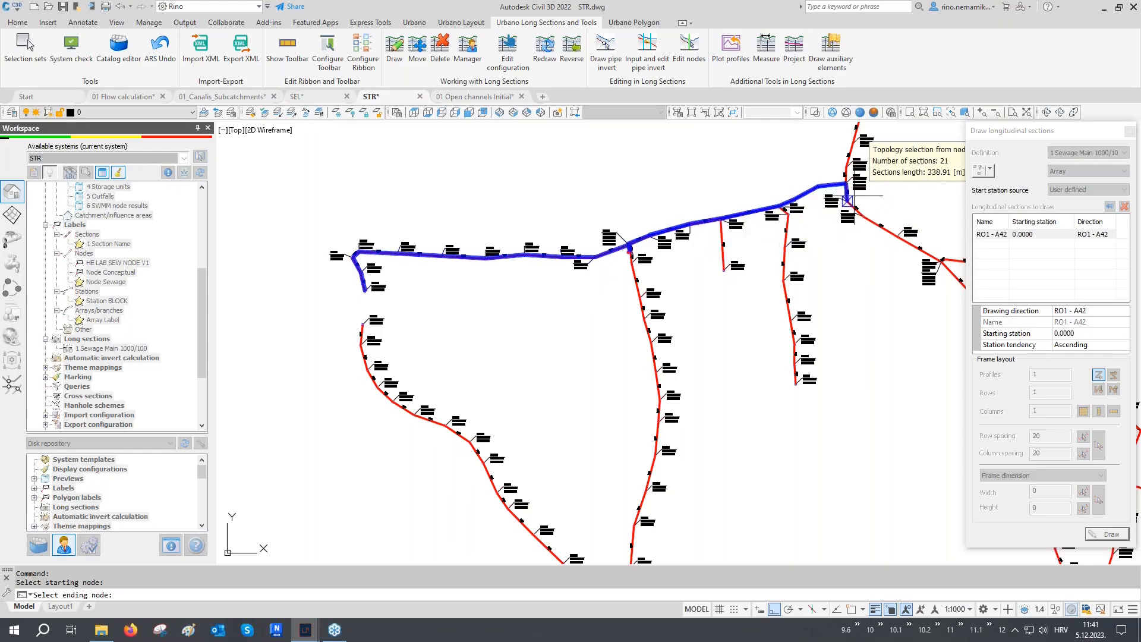
{"action": "middle_click_drag", "start_coordinate": [854, 191], "coordinate": [628, 385]}
{"action": "scroll", "coordinate": [627, 385], "scroll_direction": "down", "scroll_amount": 4}
{"action": "mouse_move", "coordinate": [706, 349]}
{"action": "middle_mouse_down"}
{"action": "mouse_move", "coordinate": [578, 324]}
{"action": "mouse_move", "coordinate": [539, 302]}
{"action": "middle_mouse_up"}
{"action": "left_click", "coordinate": [880, 224]}
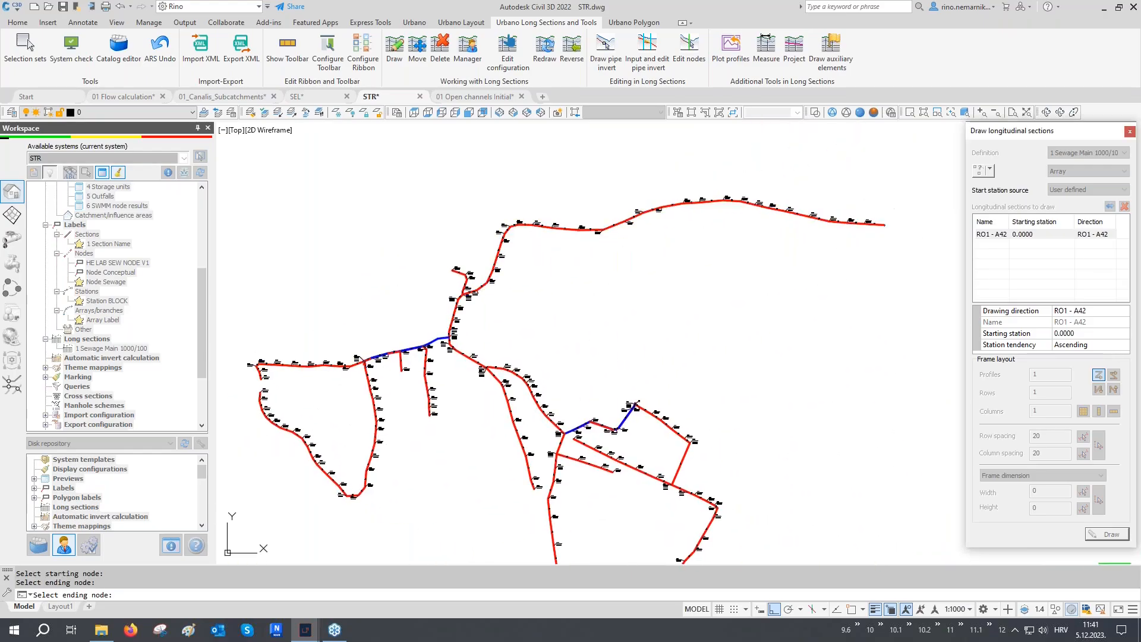
- Insert the RO119 - A42 long section below the RO1 - A42 profile and finish drawing long sections
{"action": "left_click", "coordinate": [1106, 534]}
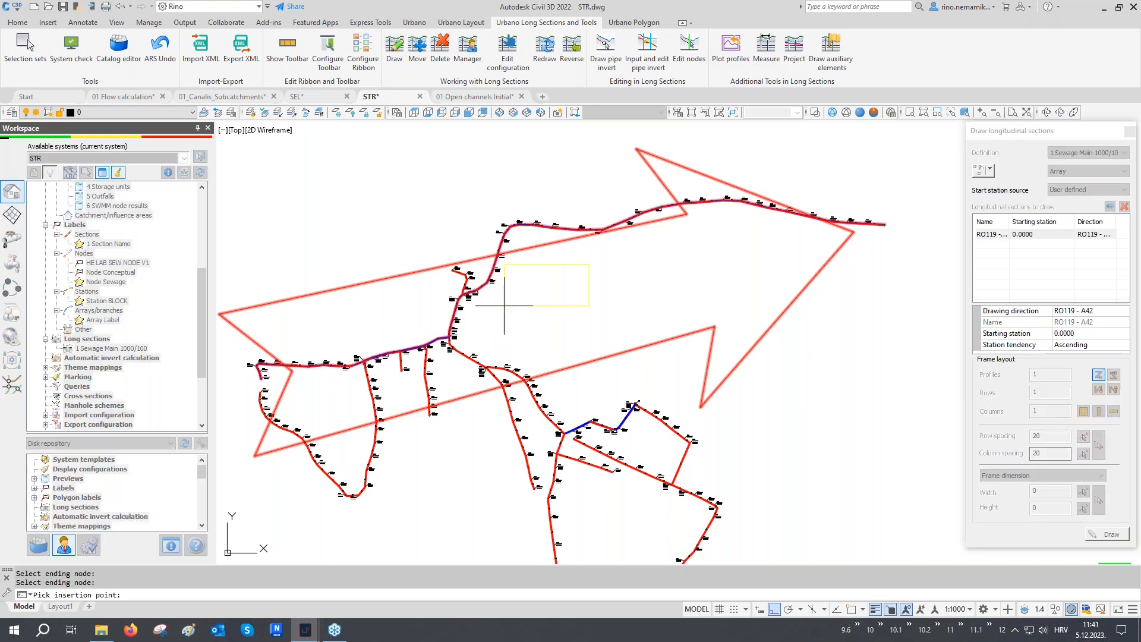
{"action": "scroll", "coordinate": [504, 306], "scroll_direction": "down", "scroll_amount": 2}
{"action": "scroll", "coordinate": [701, 407], "scroll_direction": "up", "scroll_amount": 6}
{"action": "key", "text": "F3"}
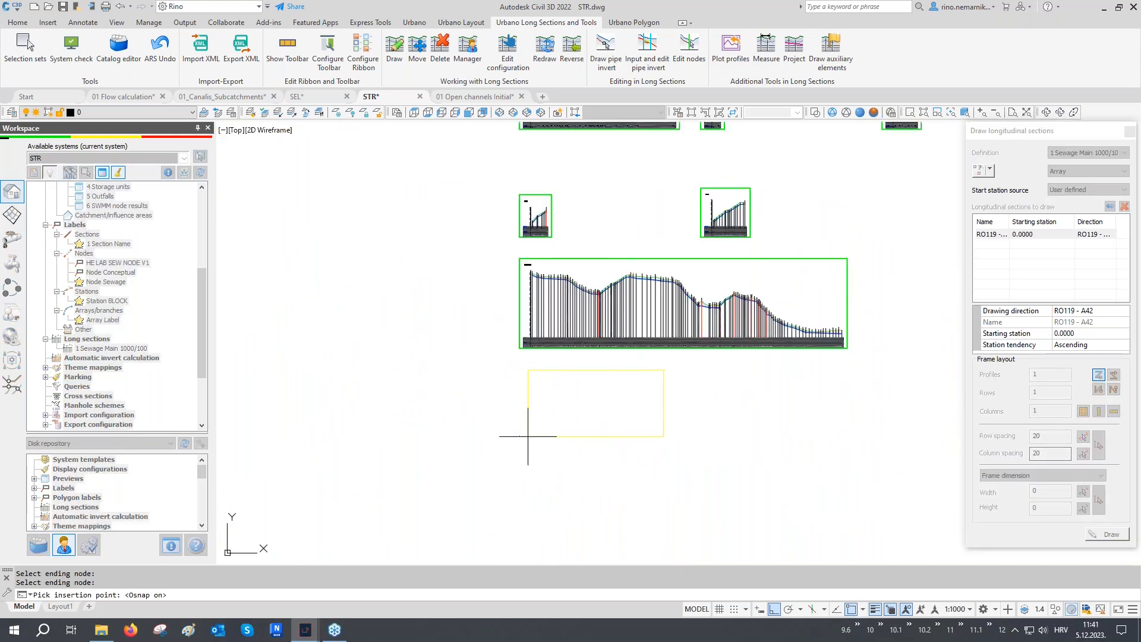
{"action": "left_click", "coordinate": [527, 436]}
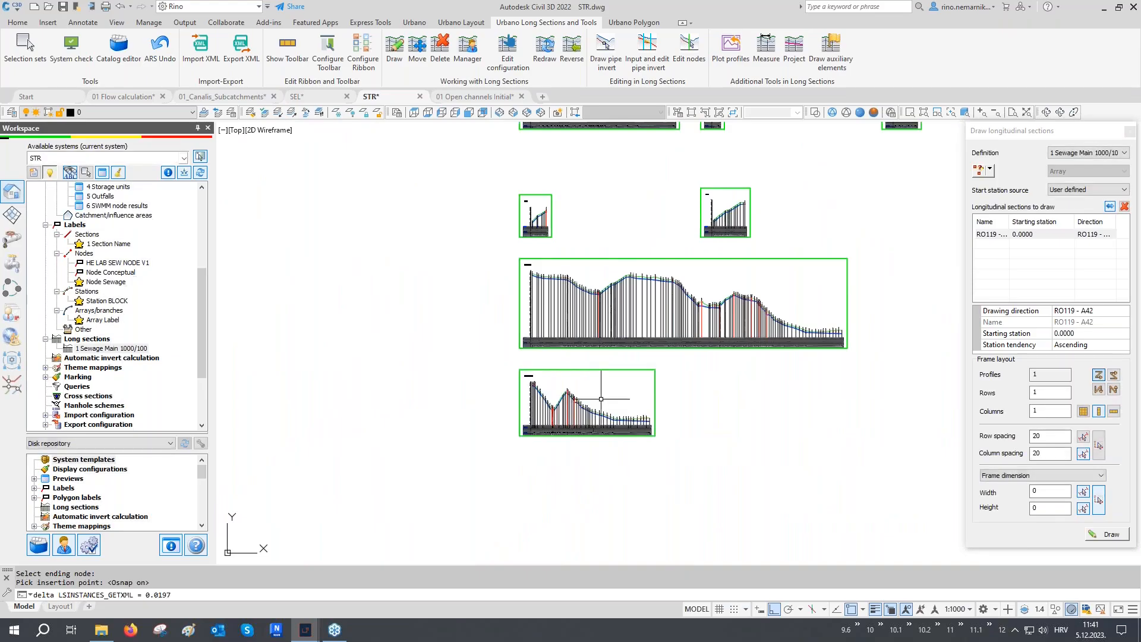
{"action": "key", "text": "F3"}
{"action": "left_click", "coordinate": [1130, 131]}
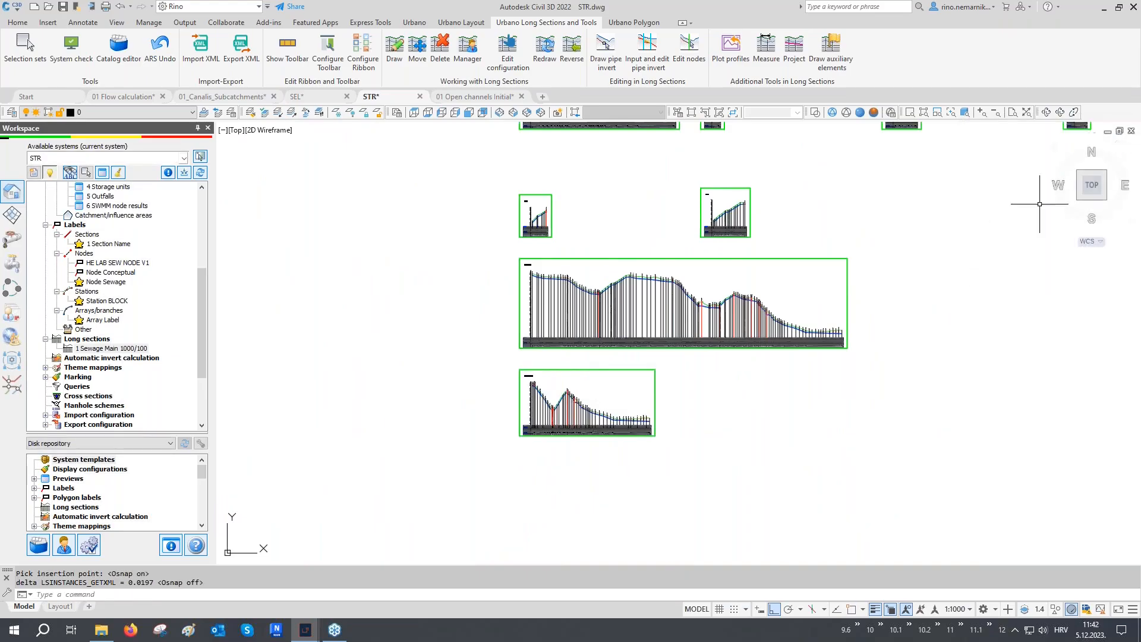
- Inspect the RO1 - A42 long section around node RO28 and pumping station CS-3
{"action": "scroll", "coordinate": [588, 313], "scroll_direction": "up", "scroll_amount": 5}
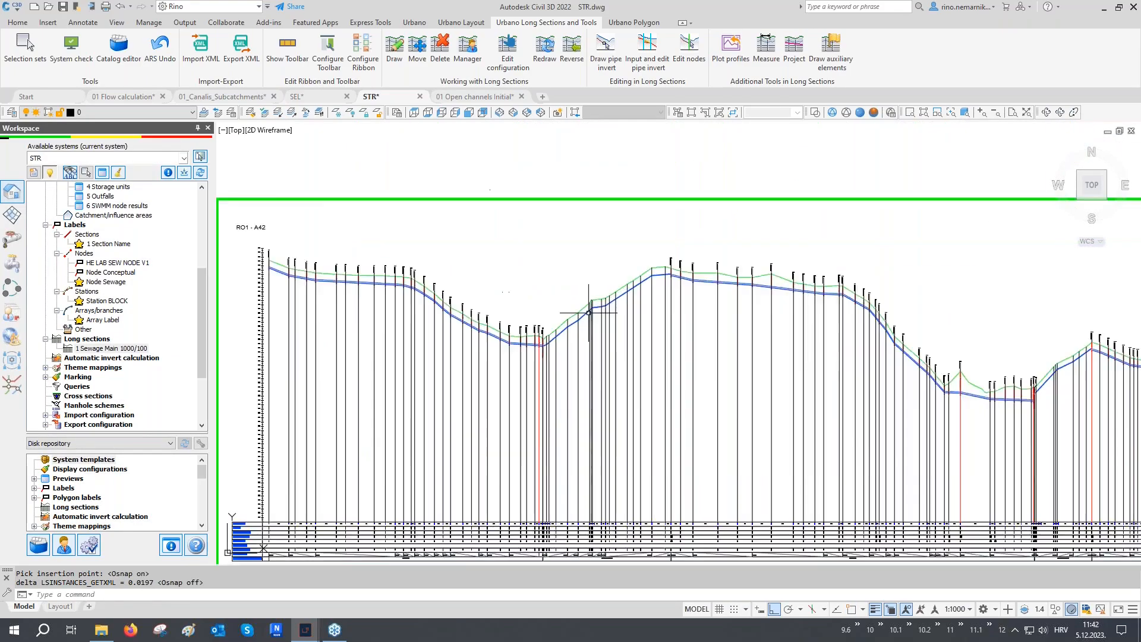
{"action": "scroll", "coordinate": [589, 313], "scroll_direction": "up", "scroll_amount": 4}
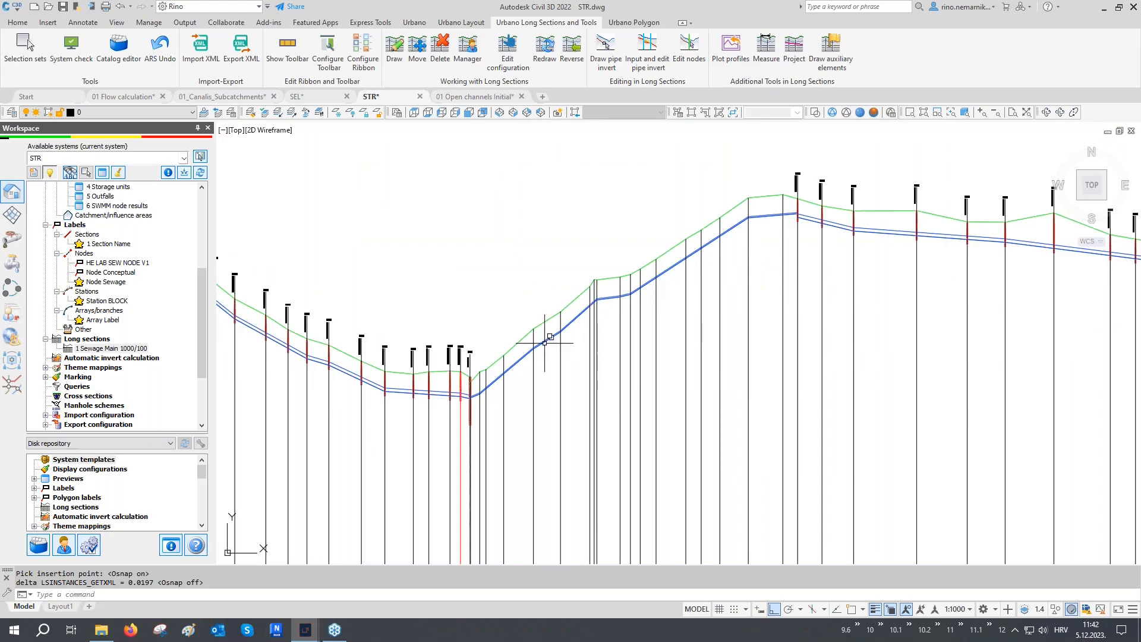
{"action": "scroll", "coordinate": [466, 408], "scroll_direction": "up", "scroll_amount": 3}
{"action": "scroll", "coordinate": [454, 426], "scroll_direction": "up", "scroll_amount": 3}
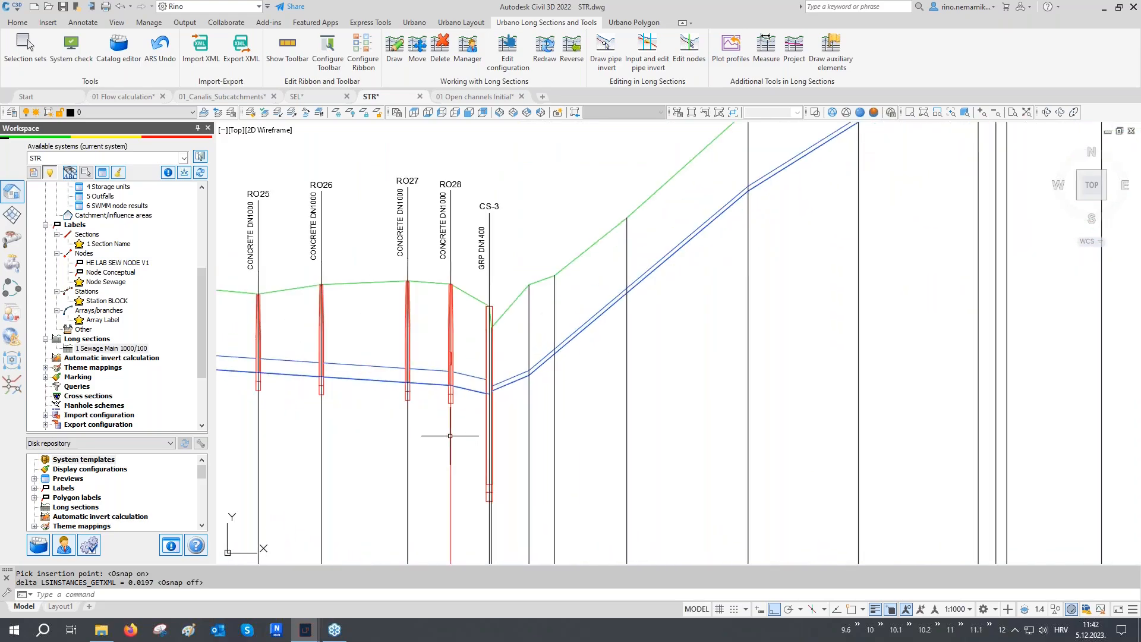
- Examine the RO119 - A42 long section around its pumping station and return to the whole network view
{"action": "scroll", "coordinate": [501, 328], "scroll_direction": "down", "scroll_amount": 6}
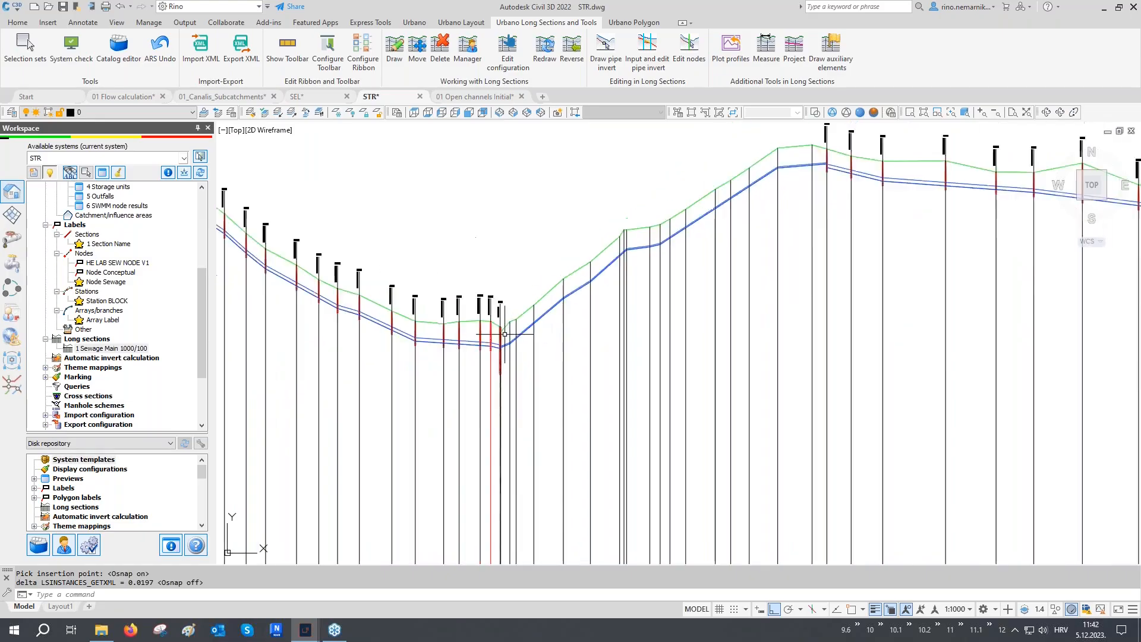
{"action": "scroll", "coordinate": [586, 357], "scroll_direction": "down", "scroll_amount": 2}
{"action": "scroll", "coordinate": [547, 388], "scroll_direction": "up", "scroll_amount": 7}
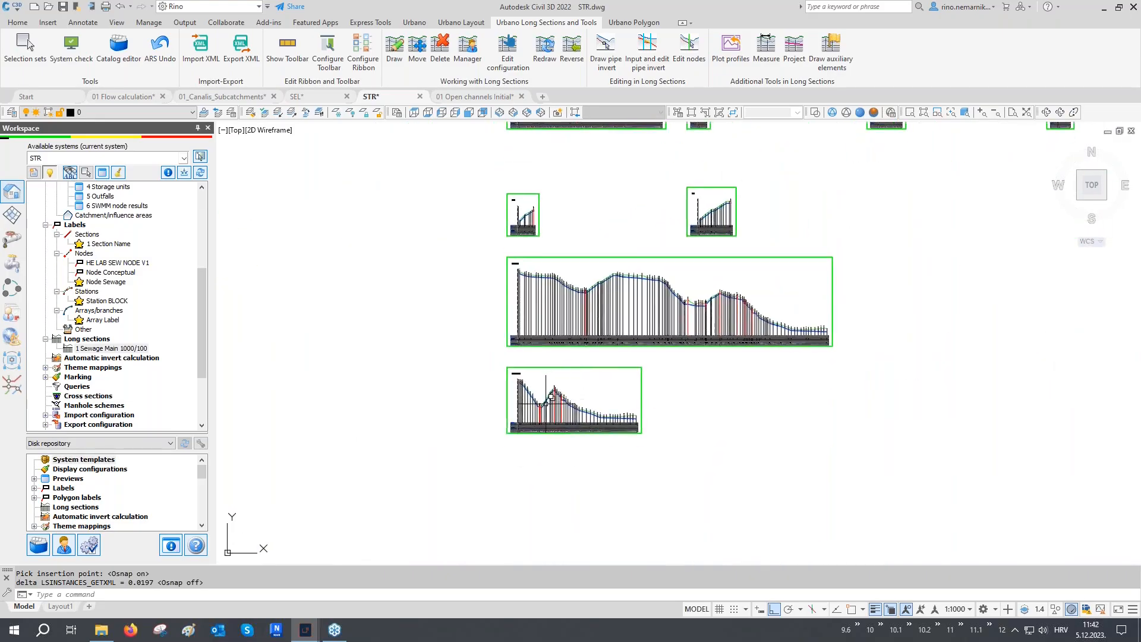
{"action": "scroll", "coordinate": [548, 388], "scroll_direction": "up", "scroll_amount": 2}
{"action": "type", "text": "re"}
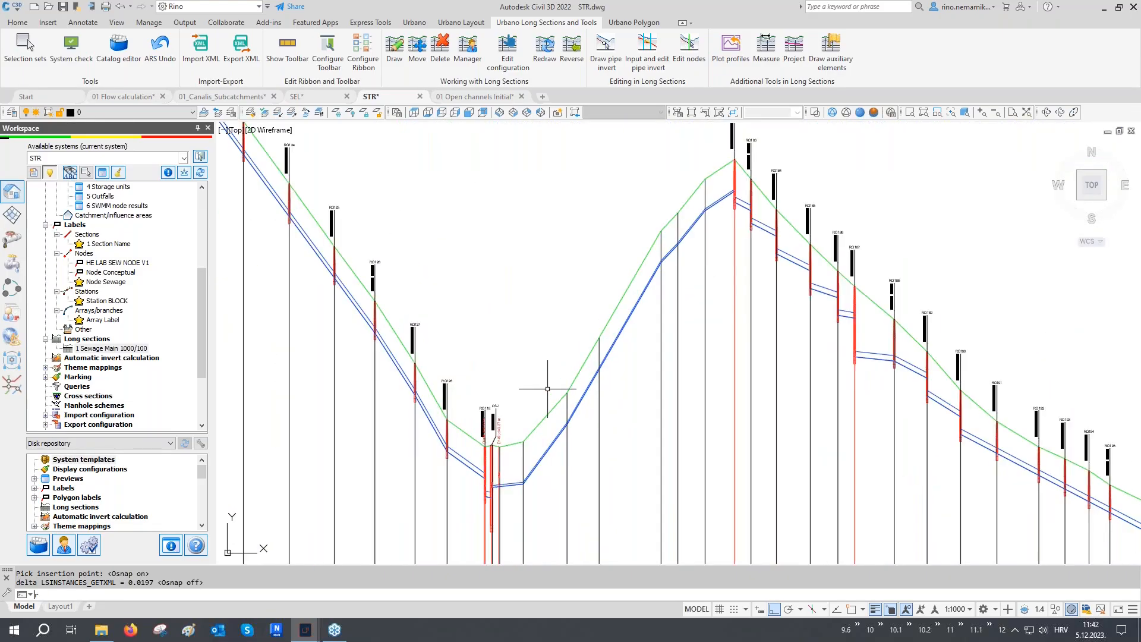
{"action": "key", "text": "Return"}
{"action": "key", "text": "Escape"}
{"action": "key", "text": "Escape"}
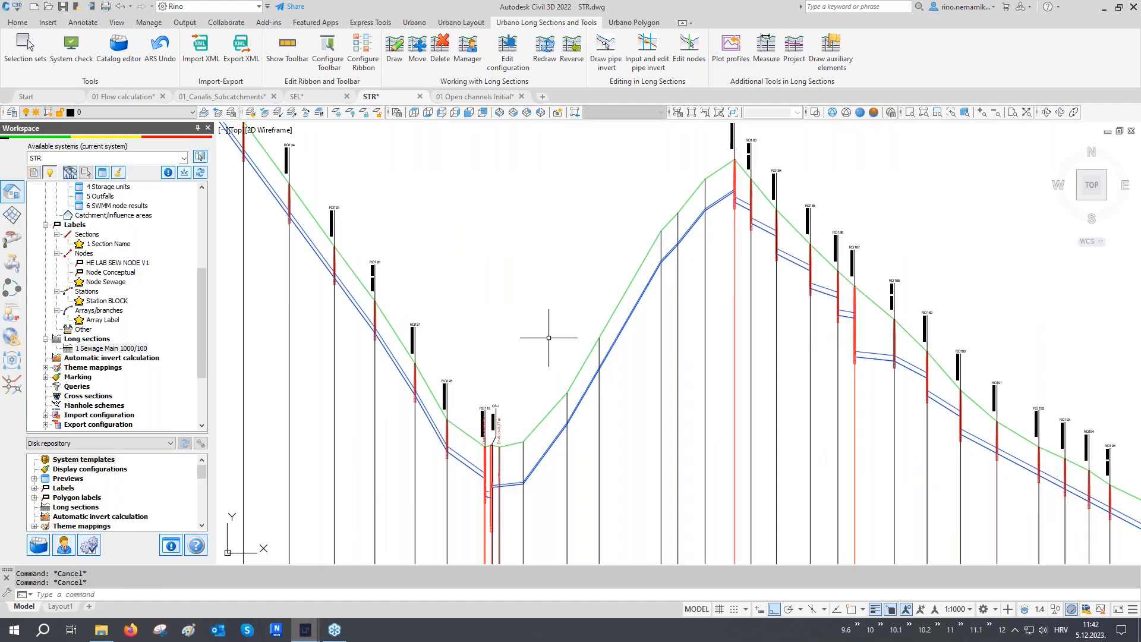
{"action": "middle_click", "coordinate": [548, 338]}
{"action": "middle_click", "coordinate": [549, 338]}
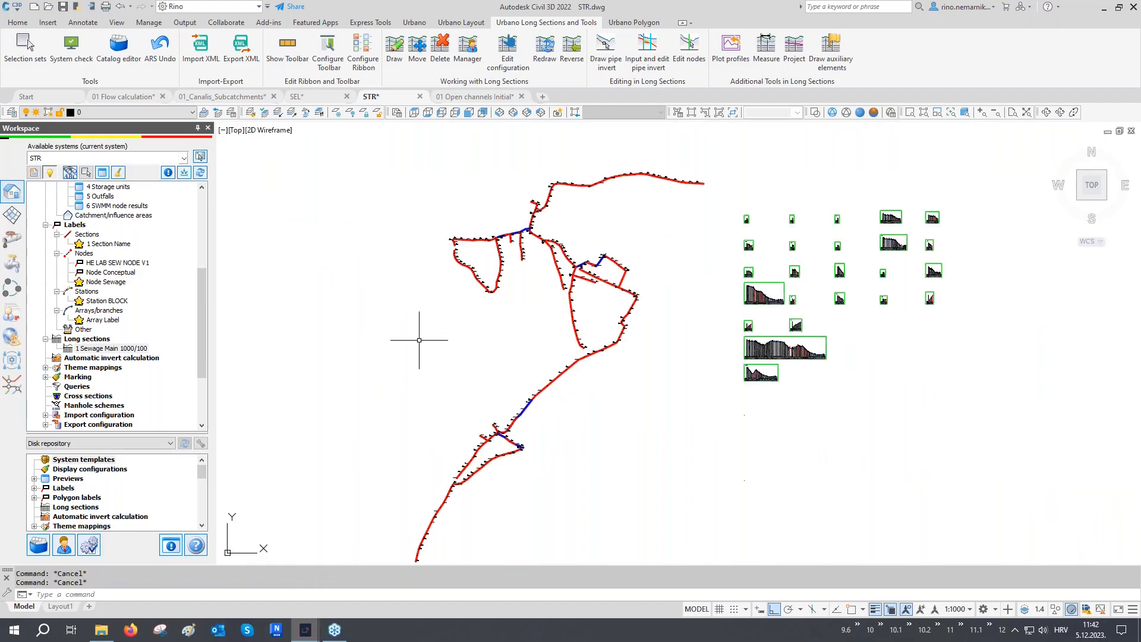
- Review the Consumption point flow in the STR flow calculation, sorting the section preview by point flow
{"action": "left_click", "coordinate": [19, 243]}
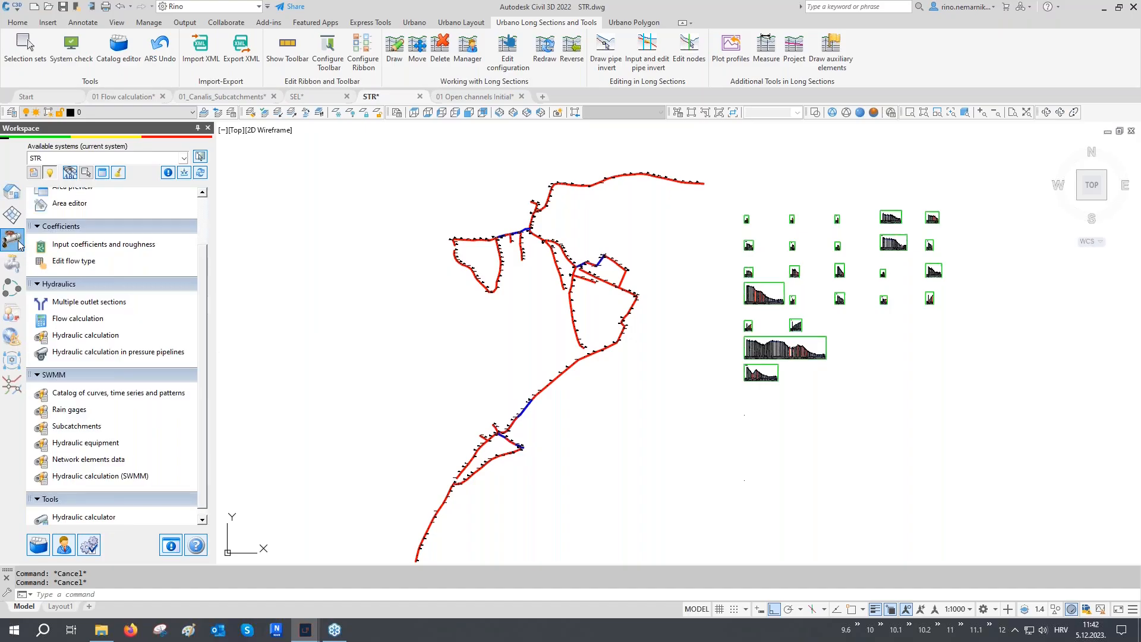
{"action": "left_click", "coordinate": [70, 324]}
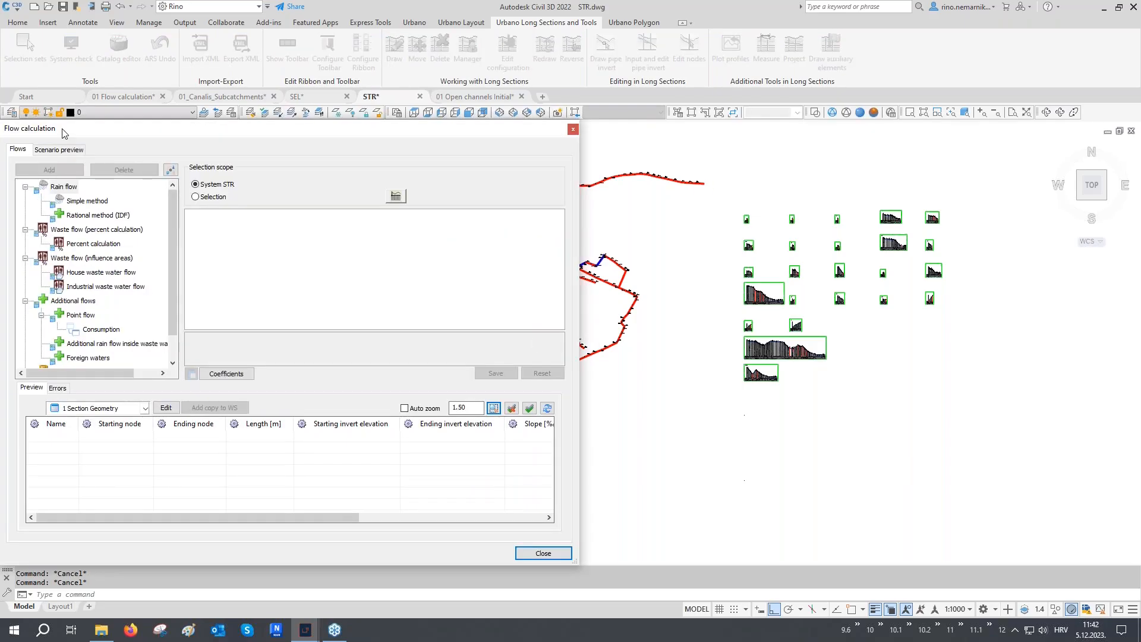
{"action": "left_click", "coordinate": [80, 330]}
{"action": "left_click", "coordinate": [106, 423]}
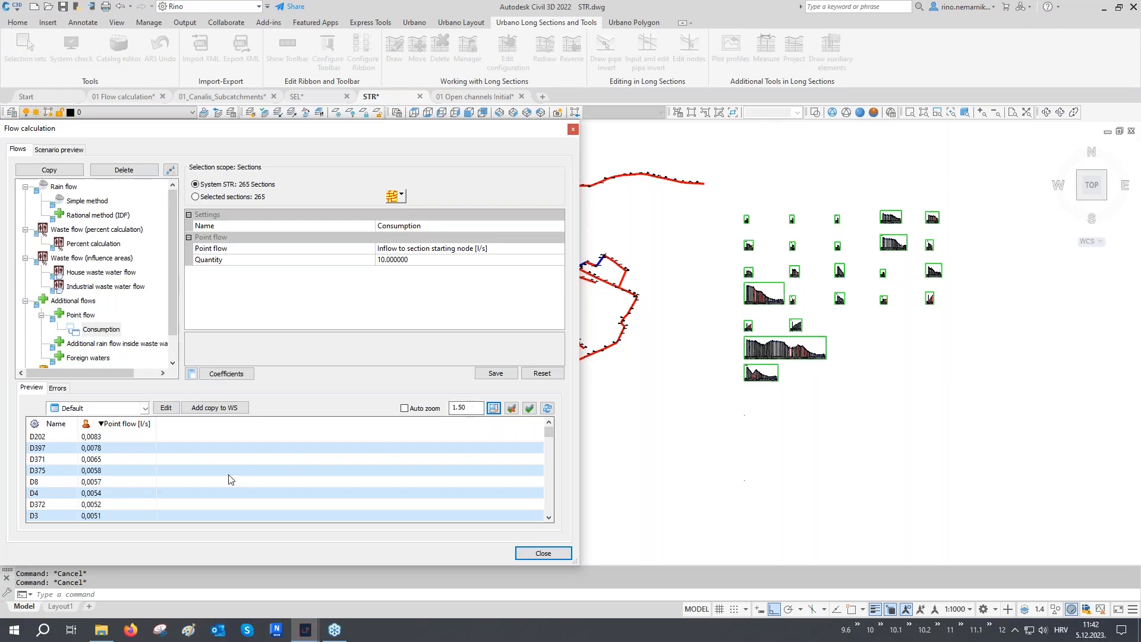
{"action": "left_click", "coordinate": [544, 553]}
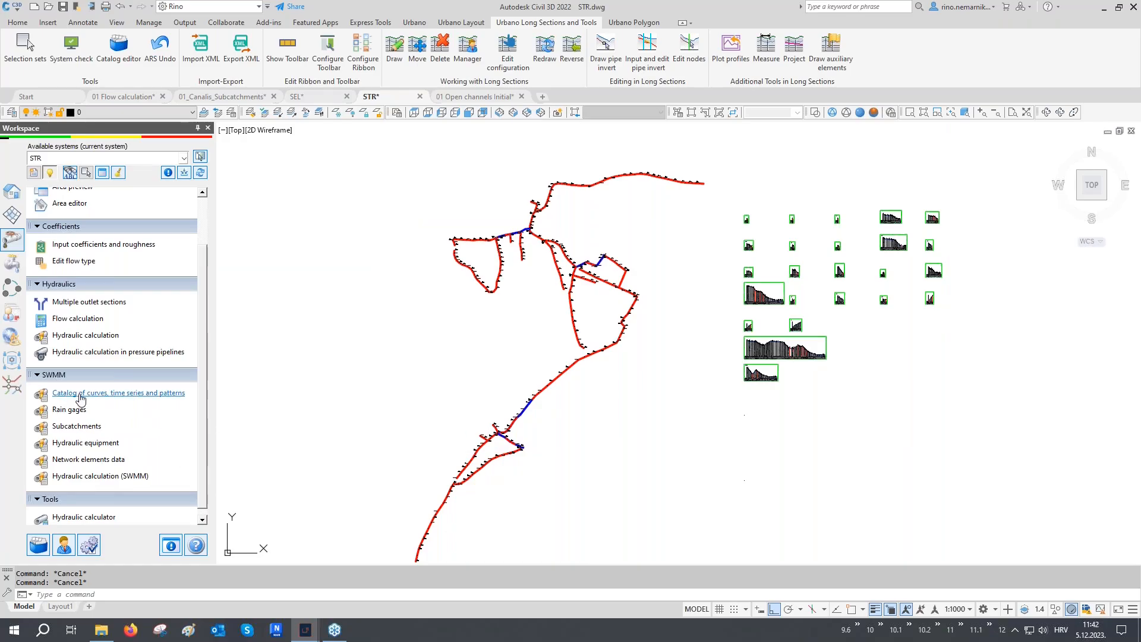
- Review the hourly multipliers of the Consumption time pattern and the available pattern types in the SWMM catalog
{"action": "left_click", "coordinate": [108, 394]}
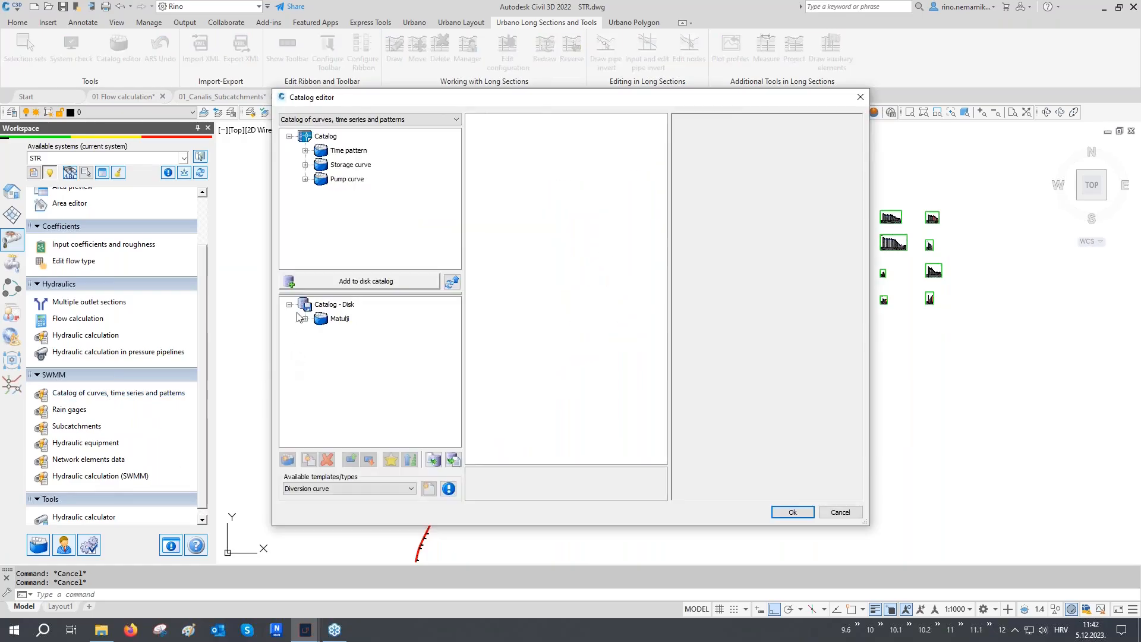
{"action": "left_click", "coordinate": [305, 150]}
{"action": "left_click", "coordinate": [365, 165]}
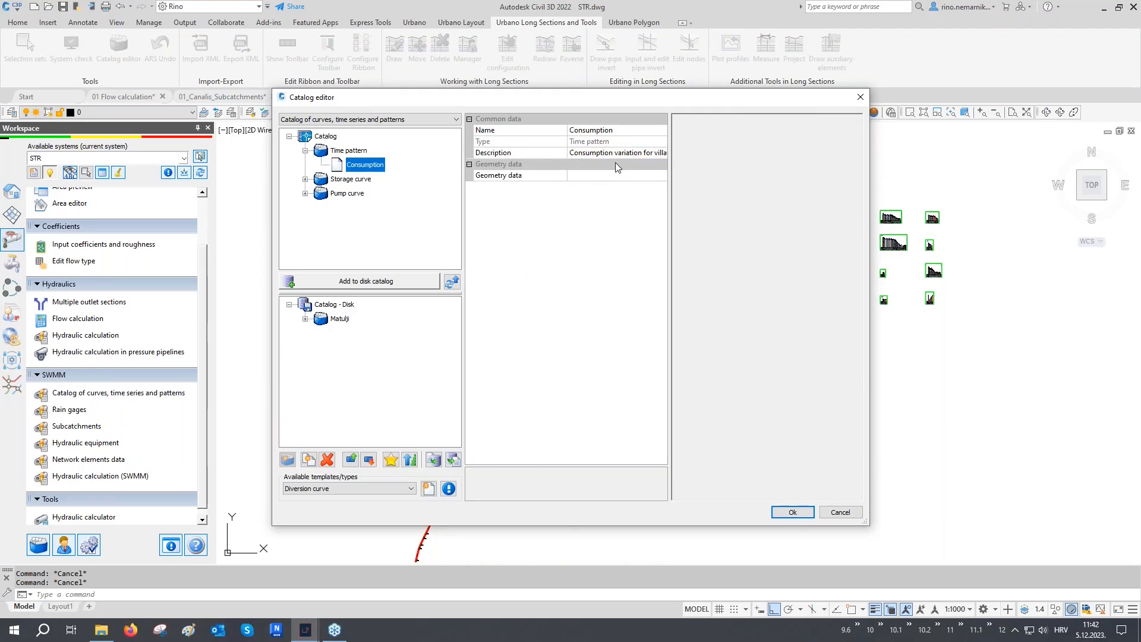
{"action": "left_click", "coordinate": [626, 176]}
{"action": "left_click", "coordinate": [663, 177]}
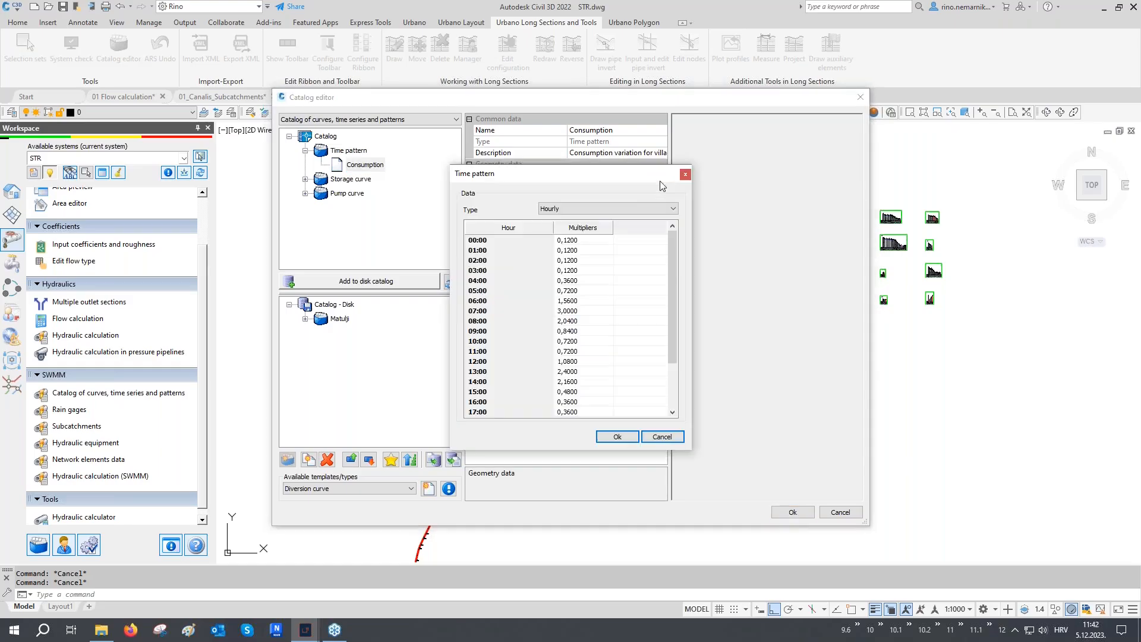
{"action": "left_click", "coordinate": [596, 209]}
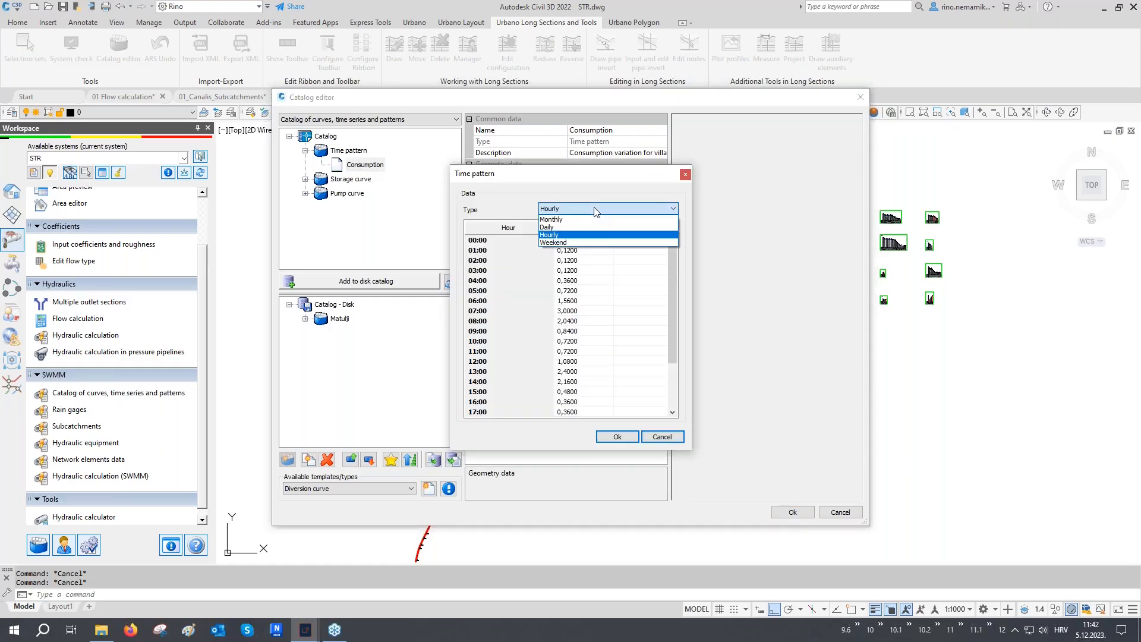
{"action": "left_click", "coordinate": [595, 209]}
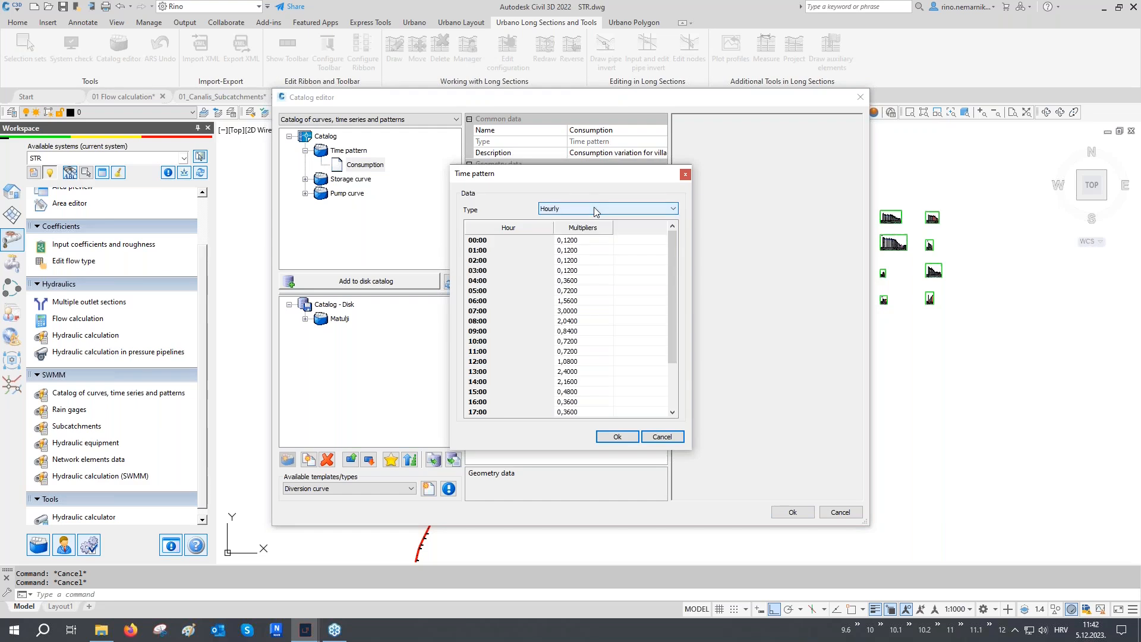
{"action": "scroll", "coordinate": [593, 268], "scroll_direction": "down", "scroll_amount": 2}
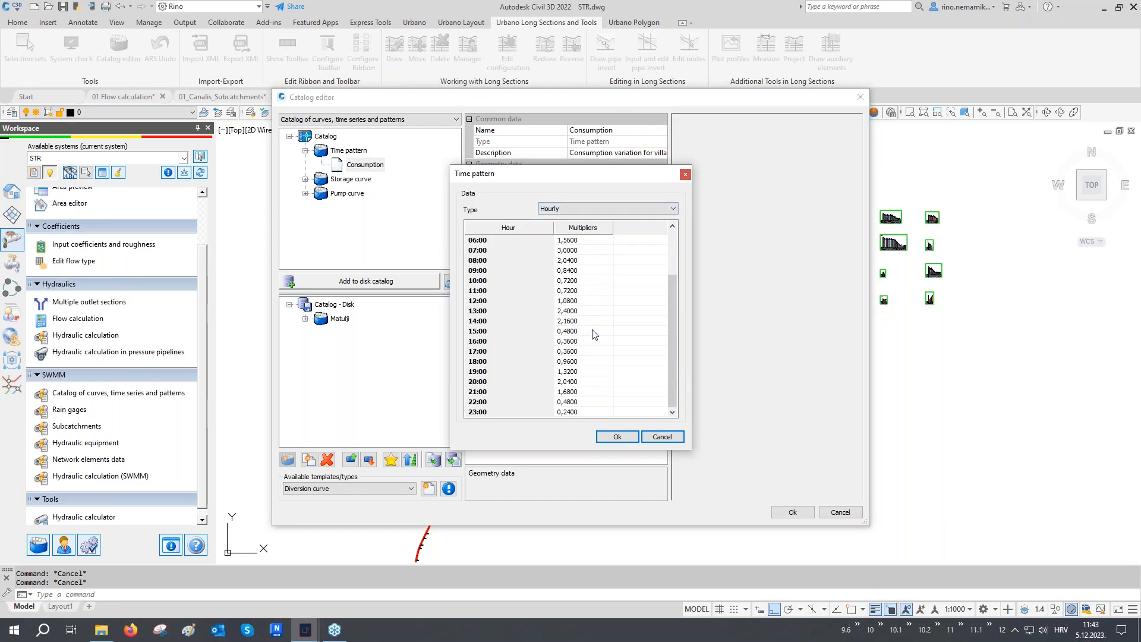
{"action": "scroll", "coordinate": [590, 362], "scroll_direction": "up", "scroll_amount": 2}
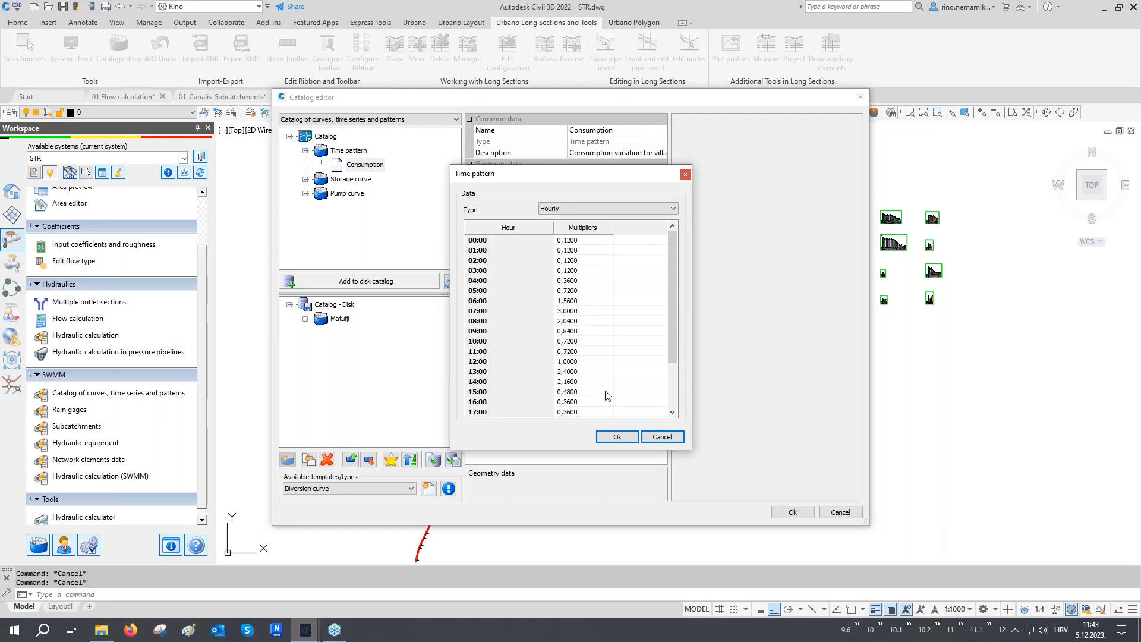
{"action": "left_click", "coordinate": [617, 436]}
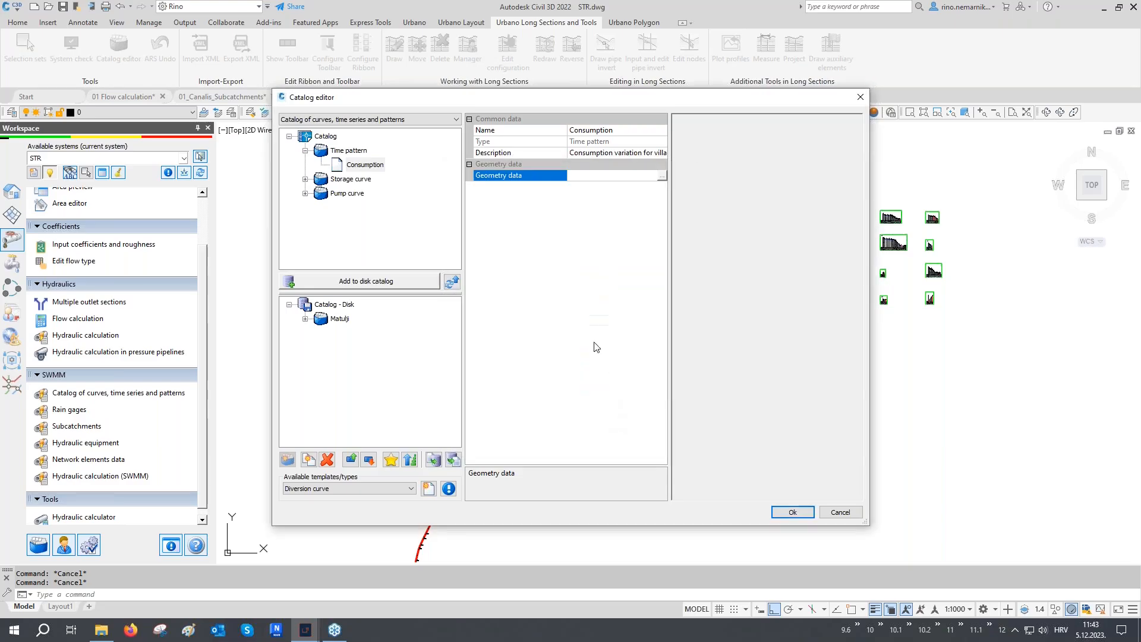
- Review the depth-area data and graph of the TOP100S storage curve
{"action": "left_click", "coordinate": [305, 179]}
{"action": "left_click", "coordinate": [345, 194]}
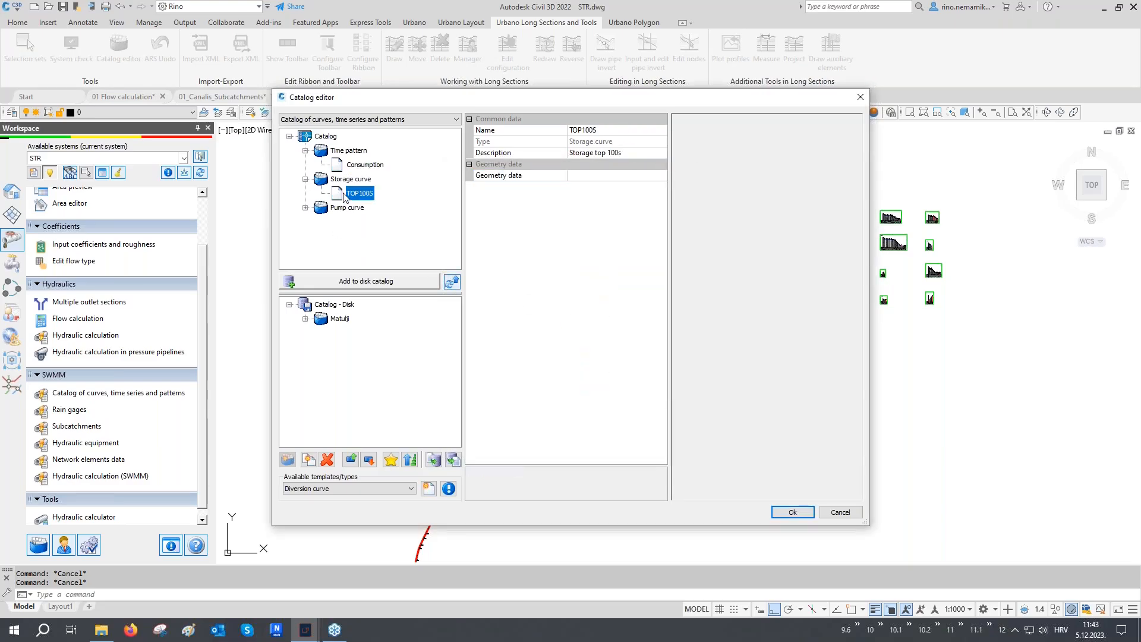
{"action": "left_click", "coordinate": [646, 182]}
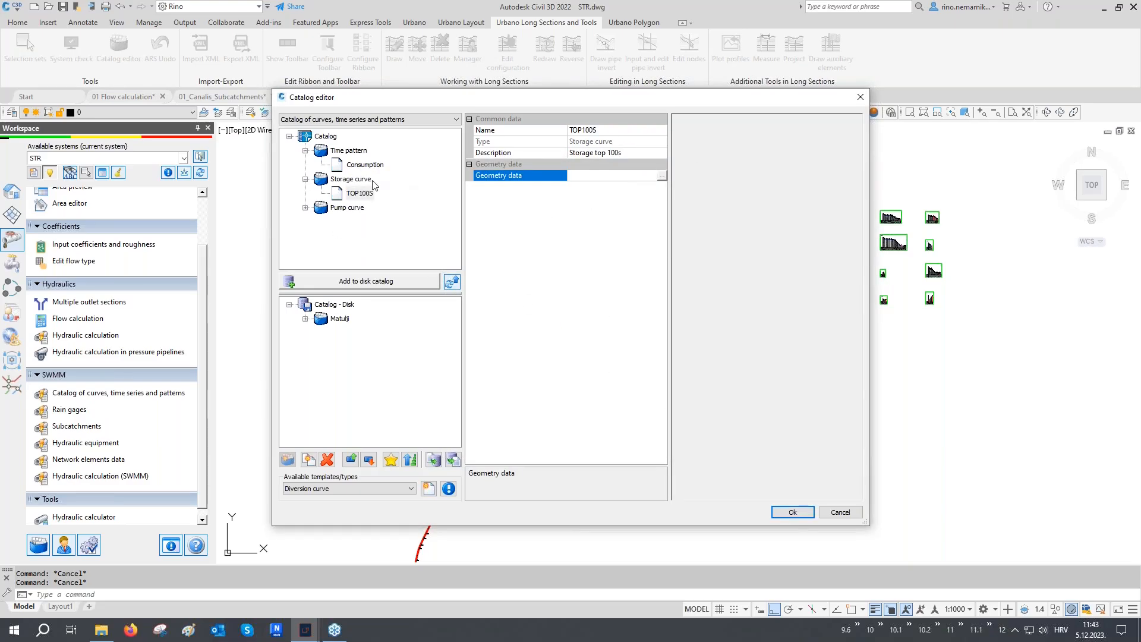
{"action": "left_click", "coordinate": [662, 176]}
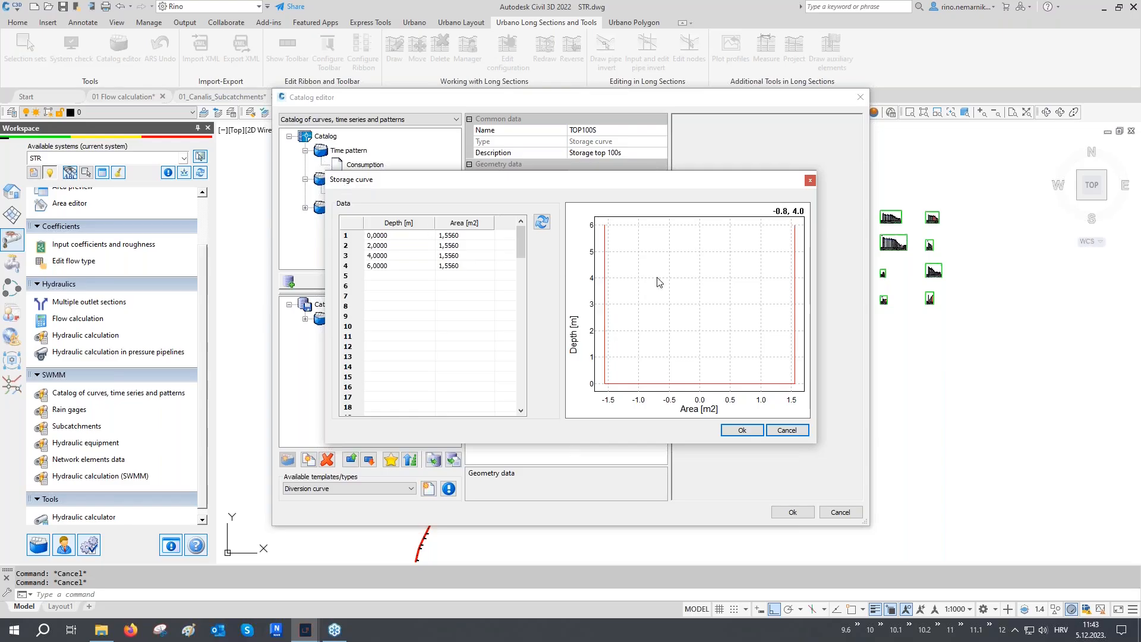
{"action": "left_click", "coordinate": [740, 431]}
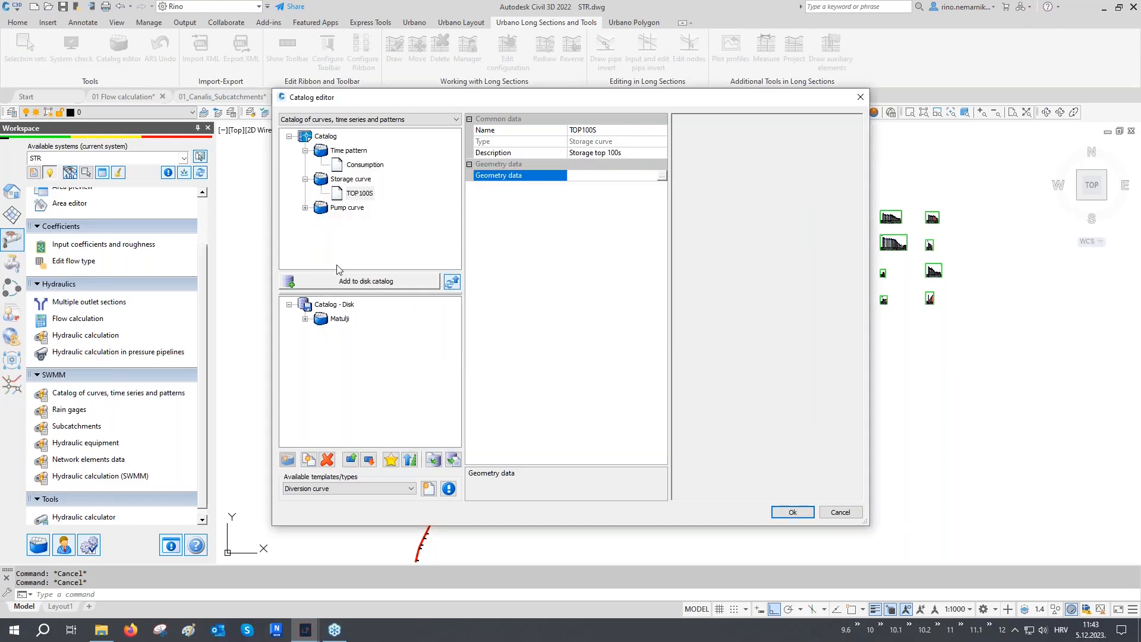
- Review the head-flow data and pump type options of the NP3102SH3_258_45HZ pump curve, and close the catalog
{"action": "left_click", "coordinate": [305, 208]}
{"action": "left_click", "coordinate": [344, 223]}
{"action": "left_click", "coordinate": [364, 237]}
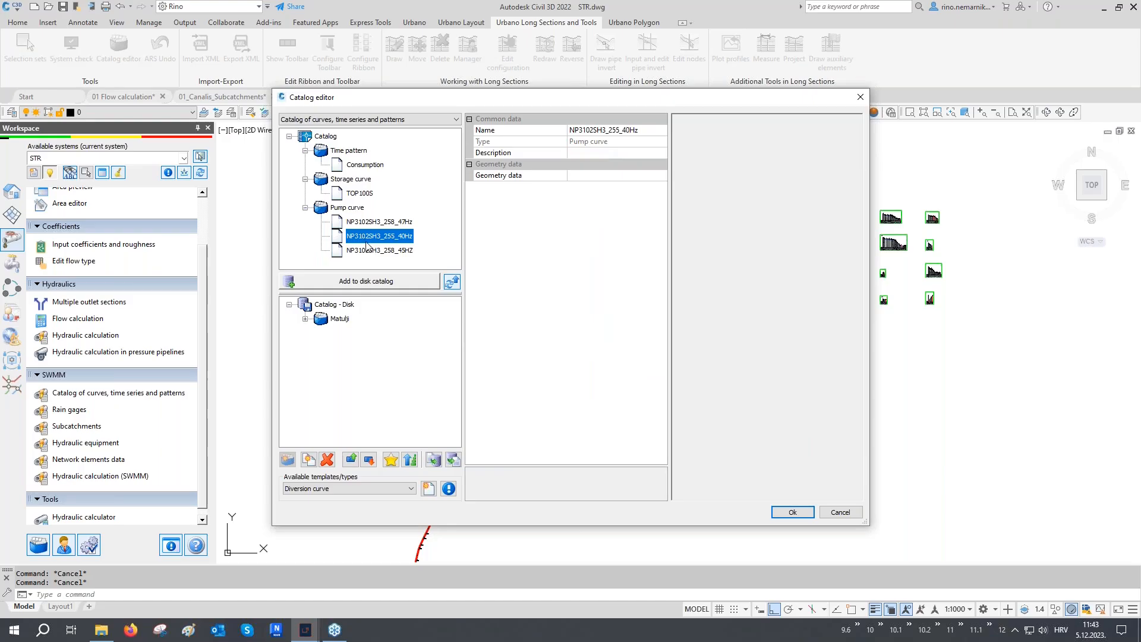
{"action": "left_click", "coordinate": [369, 250]}
{"action": "left_click", "coordinate": [650, 177]}
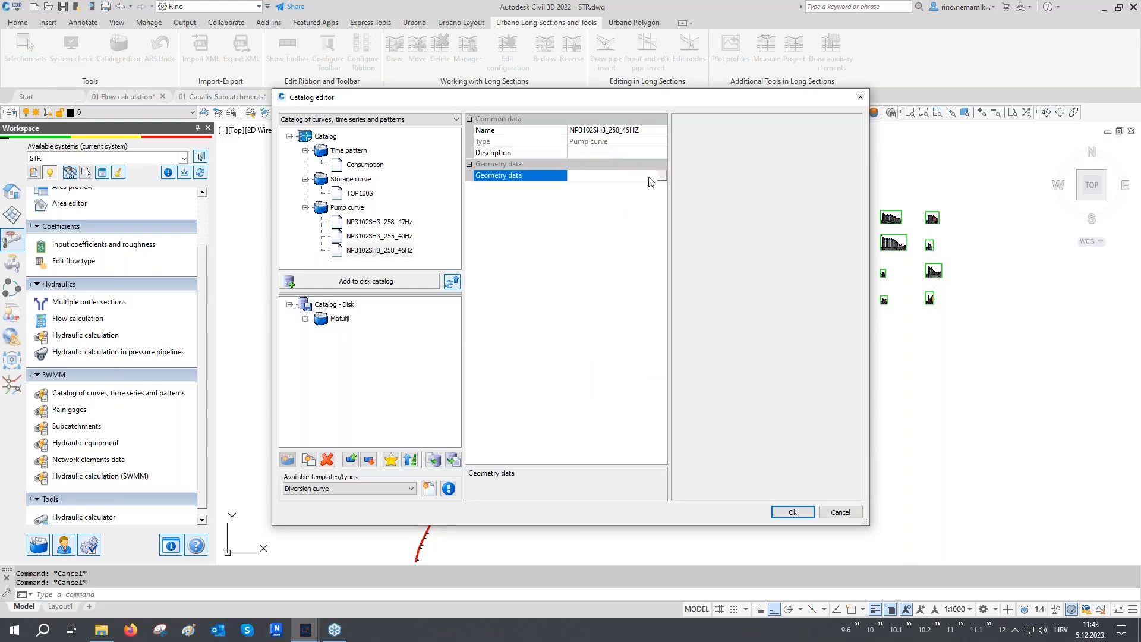
{"action": "left_click", "coordinate": [661, 177]}
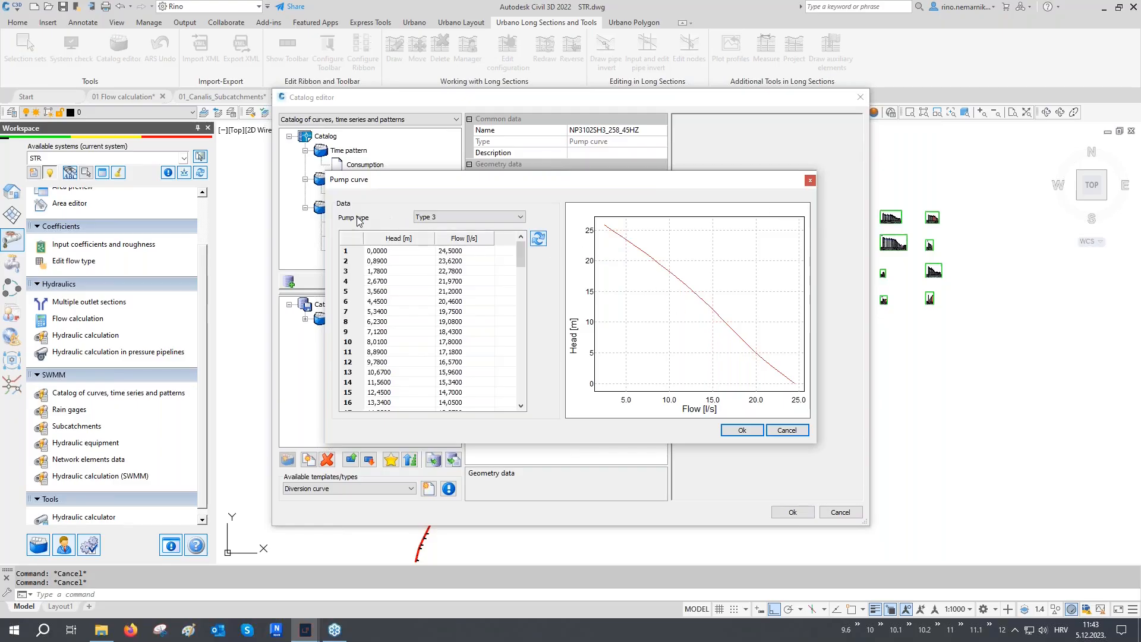
{"action": "left_click", "coordinate": [425, 218]}
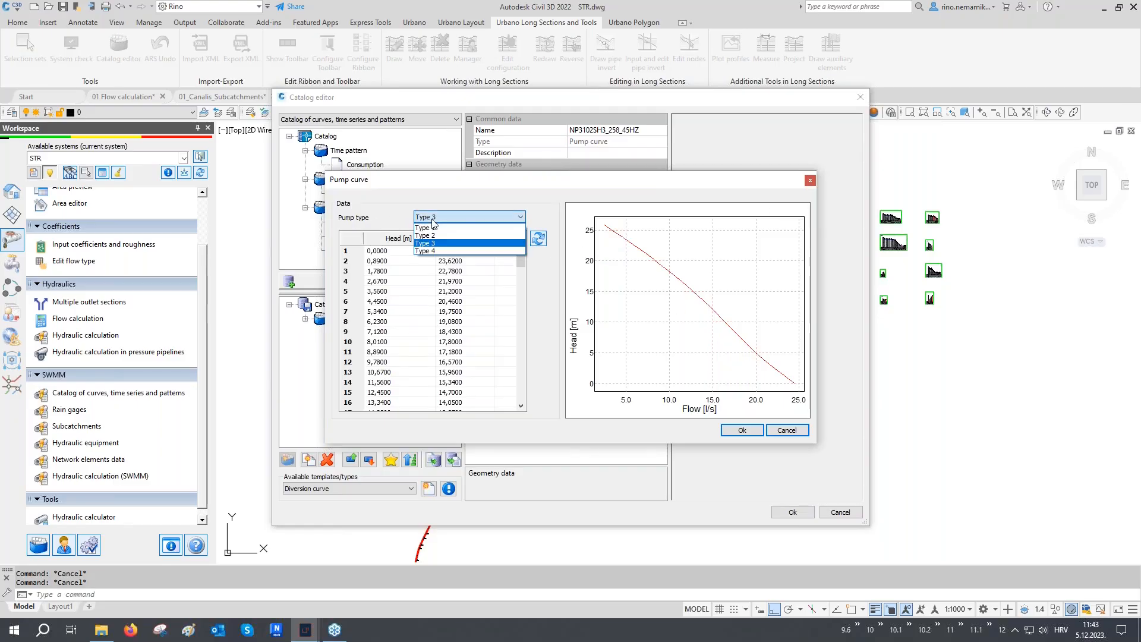
{"action": "left_click", "coordinate": [425, 243]}
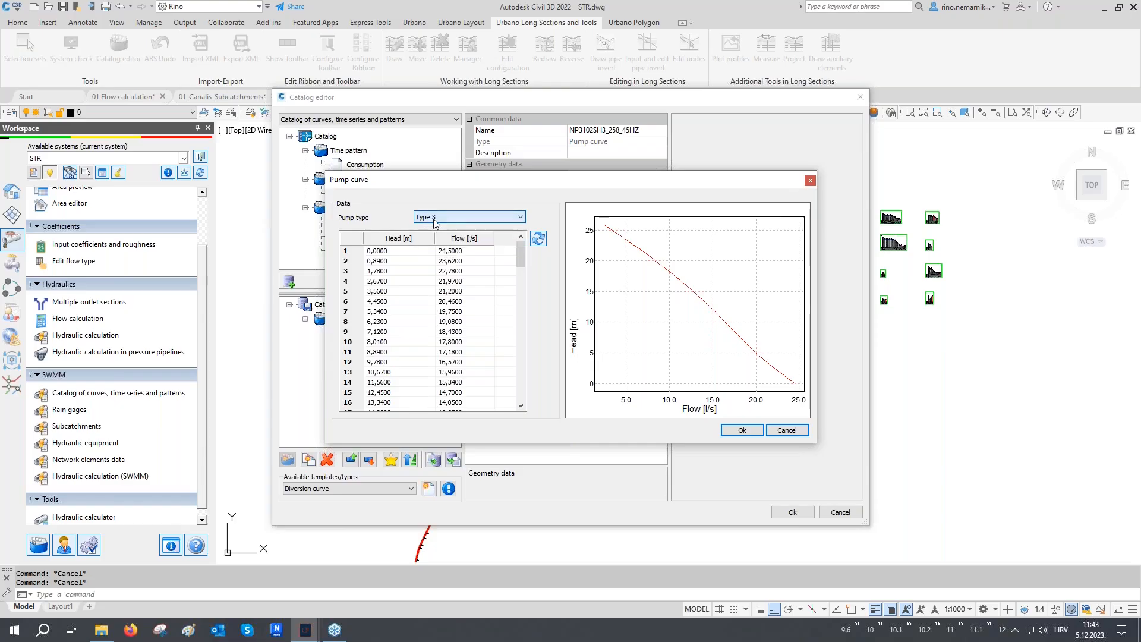
{"action": "left_click", "coordinate": [740, 430]}
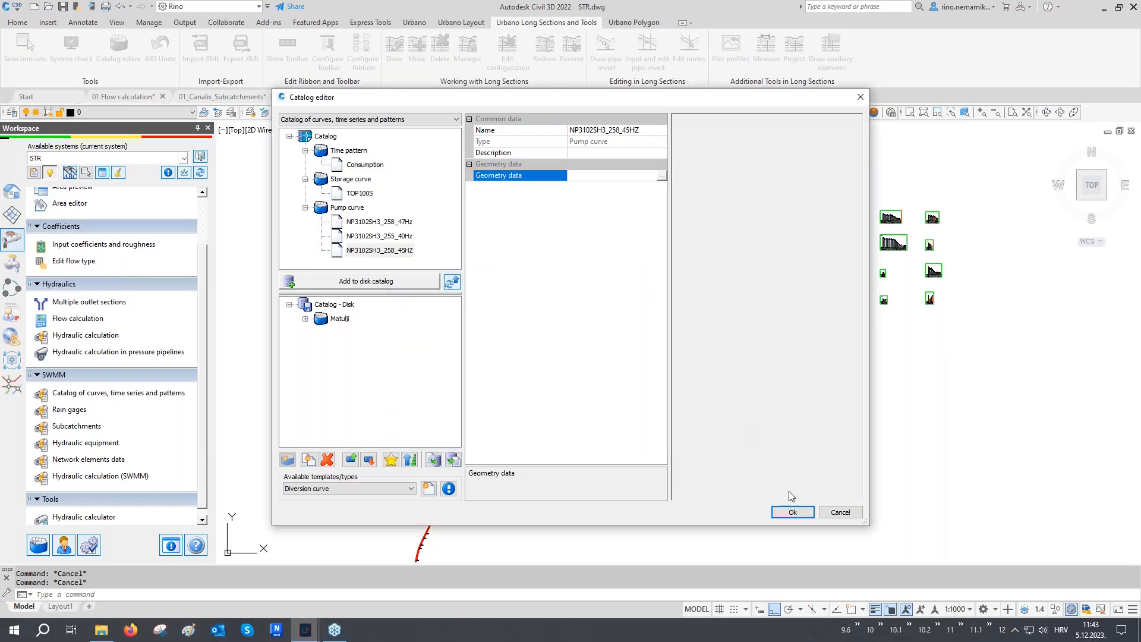
{"action": "left_click", "coordinate": [792, 511]}
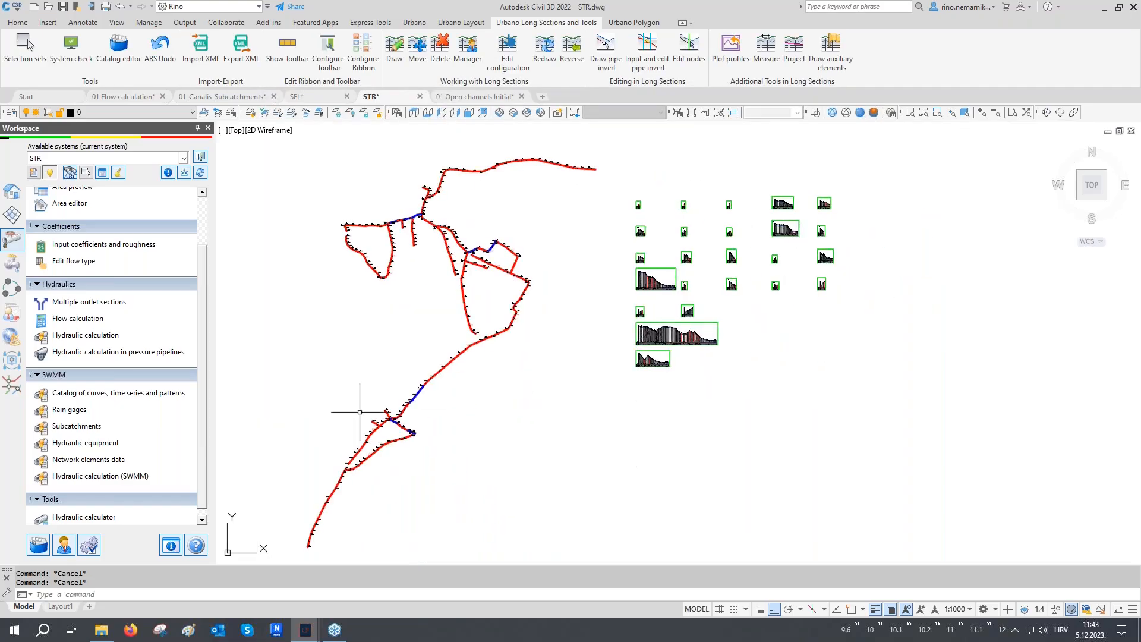
- In the SWMM network elements data, examine outfall A42 and the storage curve assigned to the storage units
{"action": "left_click", "coordinate": [107, 458]}
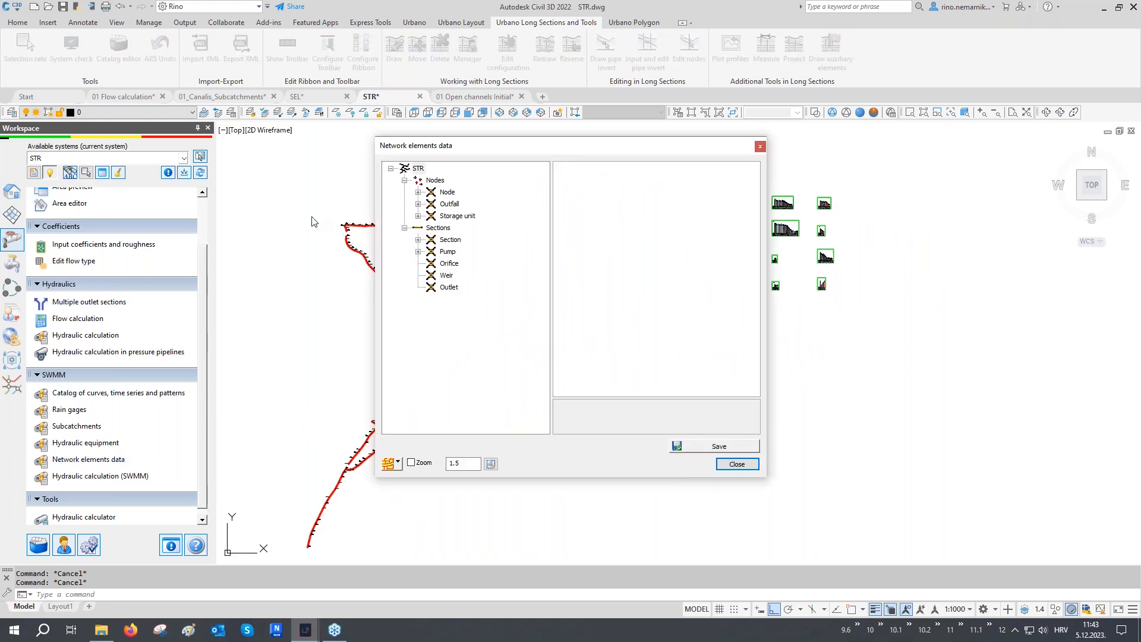
{"action": "mouse_move", "coordinate": [458, 158]}
{"action": "left_mouse_down"}
{"action": "mouse_move", "coordinate": [715, 199]}
{"action": "mouse_move", "coordinate": [746, 184]}
{"action": "mouse_move", "coordinate": [719, 173]}
{"action": "left_mouse_up"}
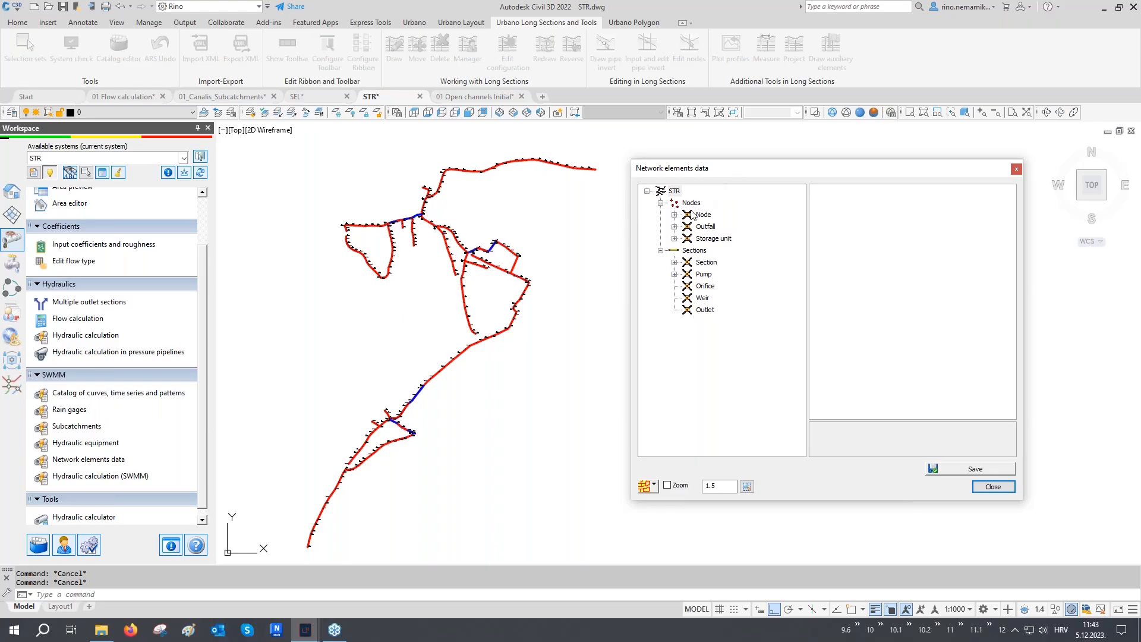
{"action": "left_click", "coordinate": [674, 226]}
{"action": "left_click", "coordinate": [712, 239]}
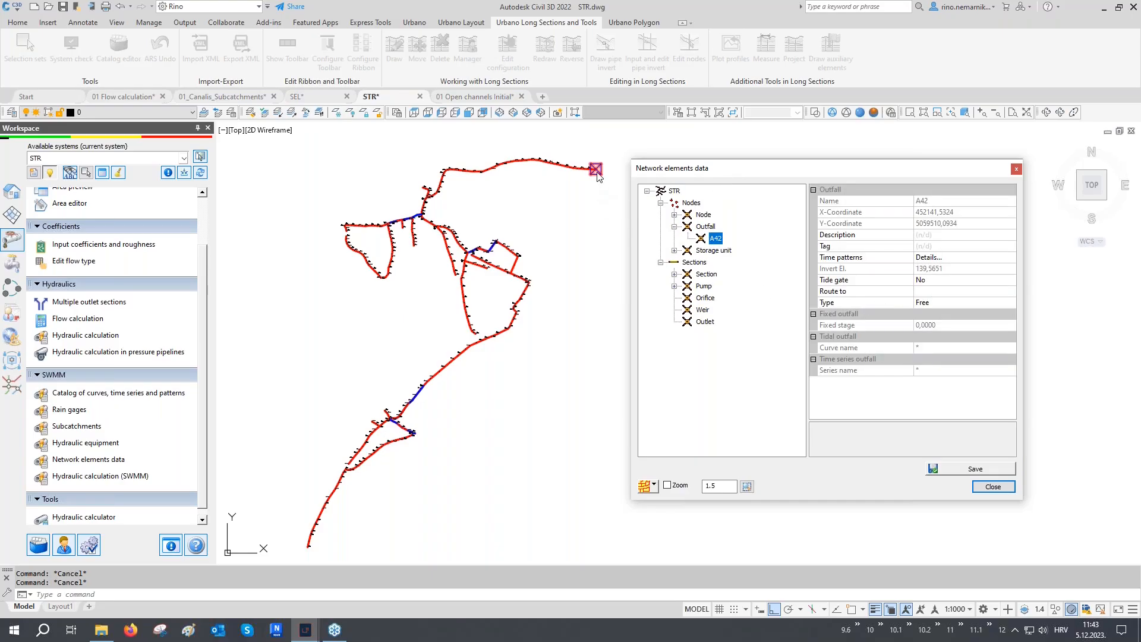
{"action": "left_click", "coordinate": [711, 251]}
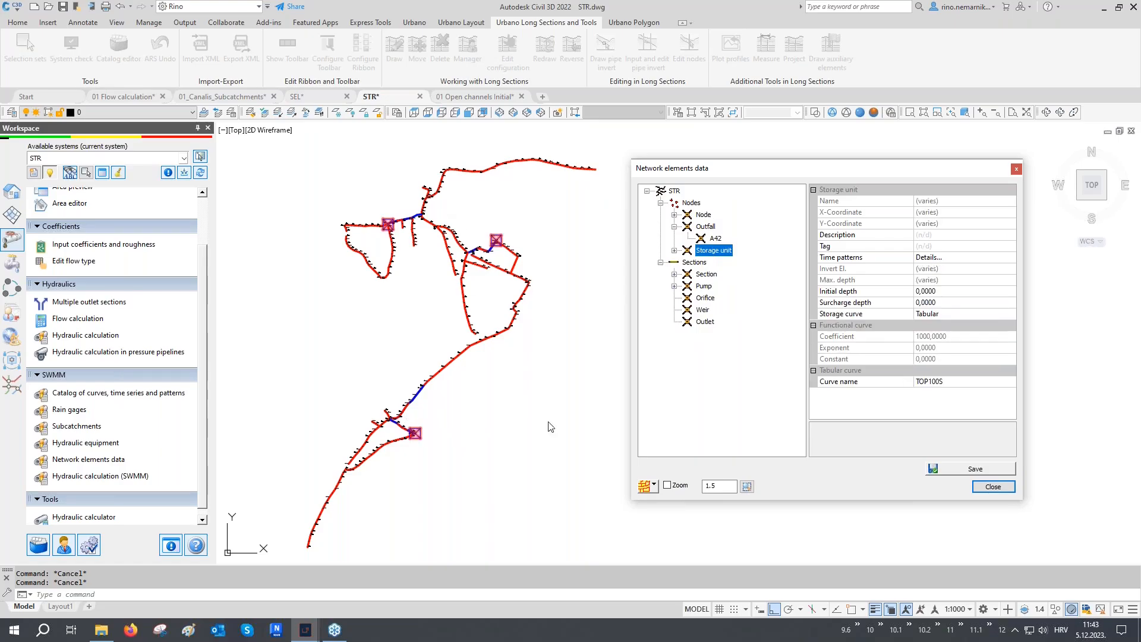
{"action": "left_click", "coordinate": [853, 384]}
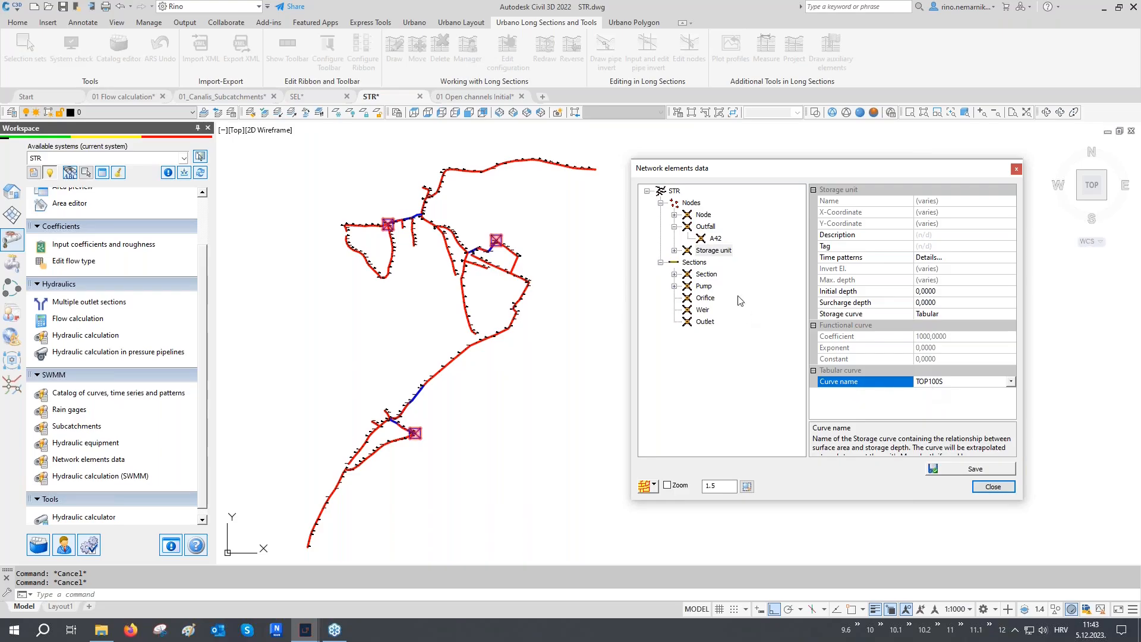
- Examine the data of pumps CS-1, CS-2 and CS-3, including the startup and shutoff depths of CS-3
{"action": "left_click", "coordinate": [674, 286]}
{"action": "left_click", "coordinate": [716, 298]}
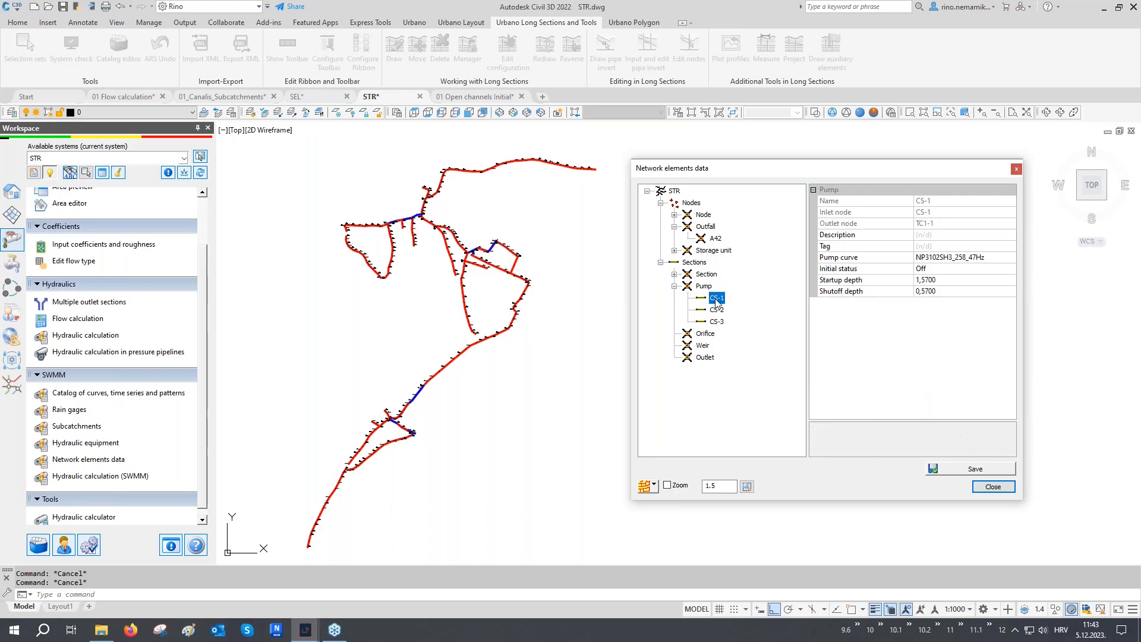
{"action": "left_click", "coordinate": [717, 310]}
{"action": "left_click", "coordinate": [717, 322]}
{"action": "left_click", "coordinate": [856, 280]}
{"action": "left_click", "coordinate": [855, 294]}
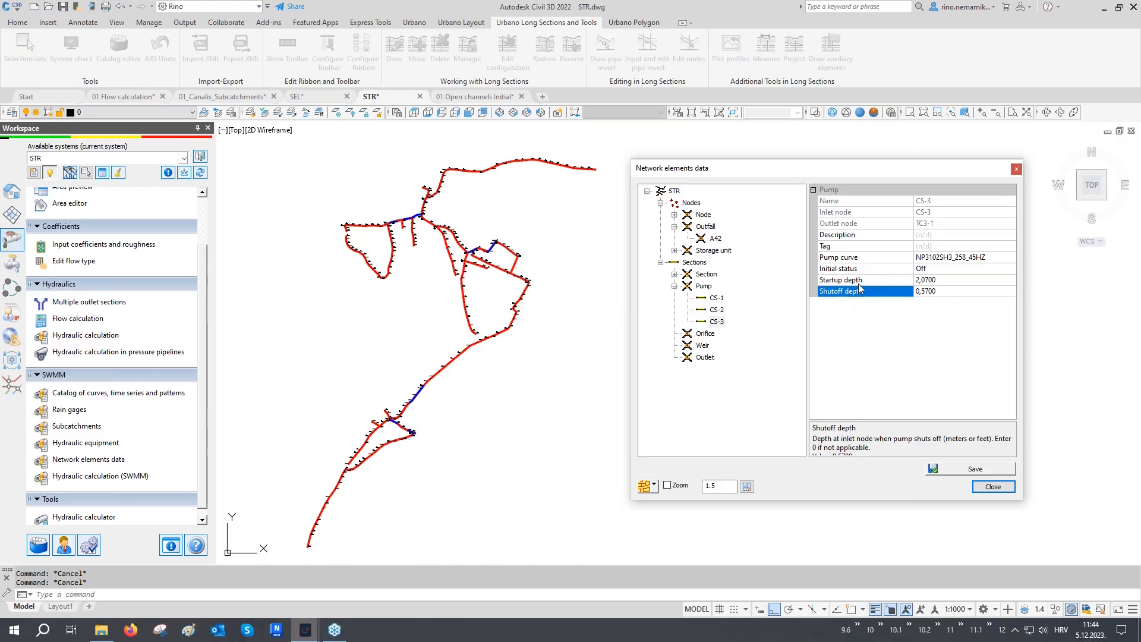
- Examine the time patterns assigned to the nodes, including the baseline pattern for direct inflow
{"action": "left_click", "coordinate": [691, 204]}
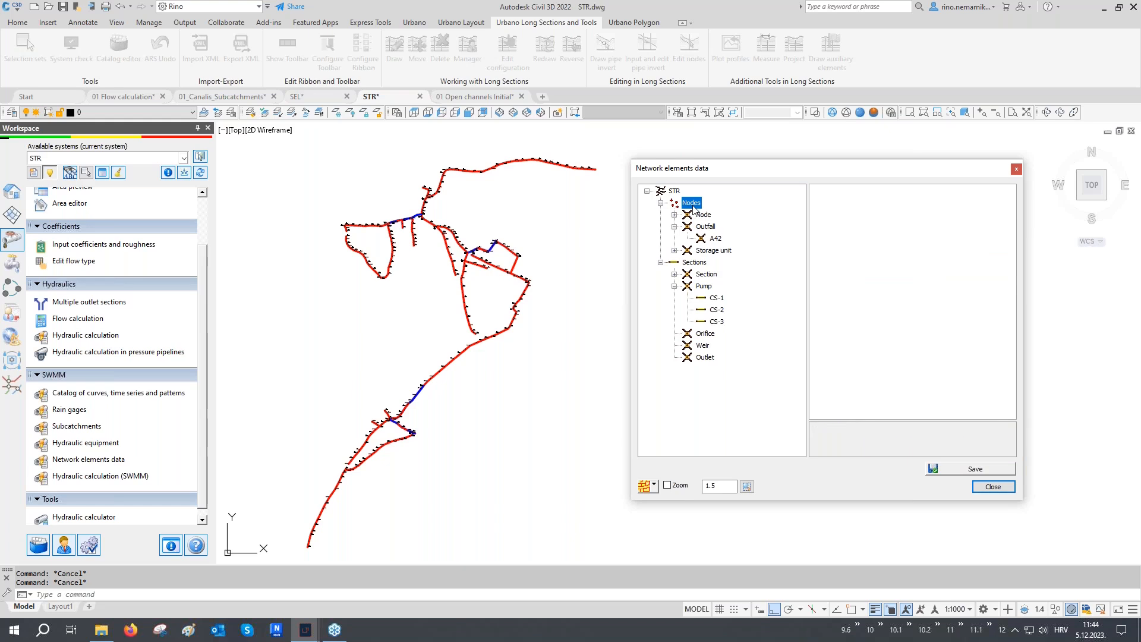
{"action": "left_click", "coordinate": [701, 216]}
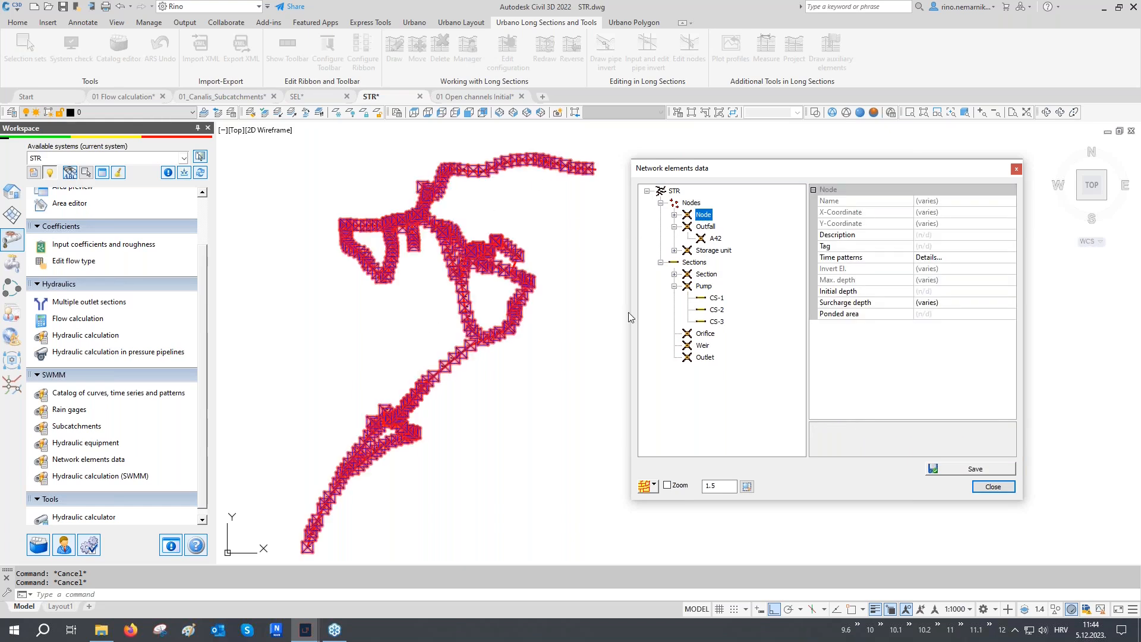
{"action": "left_click", "coordinate": [947, 259]}
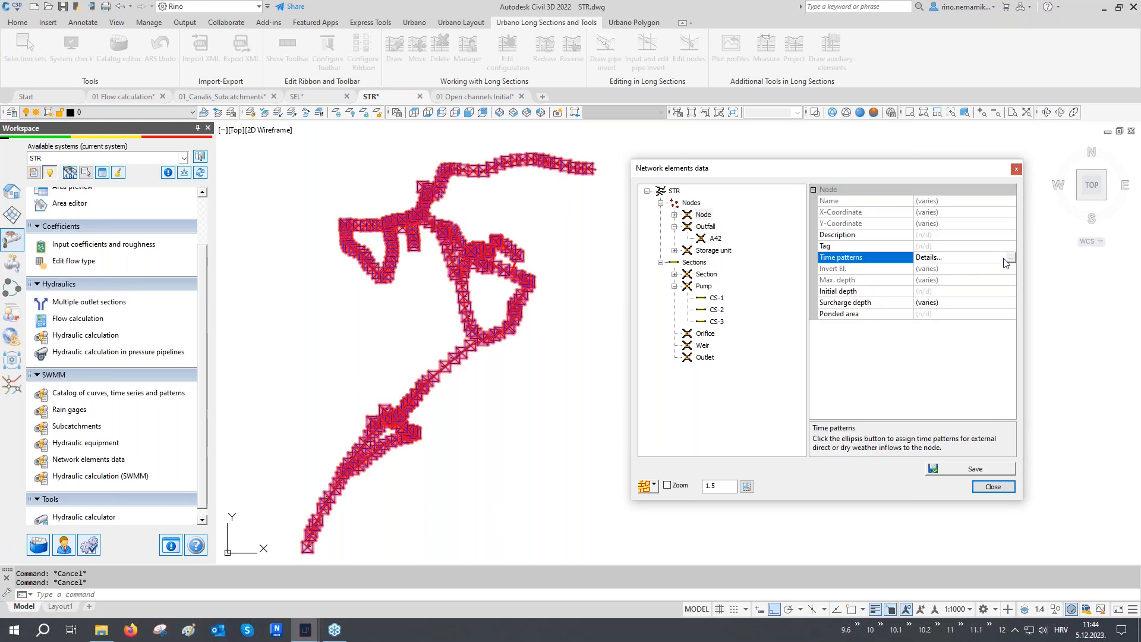
{"action": "left_click", "coordinate": [1010, 257]}
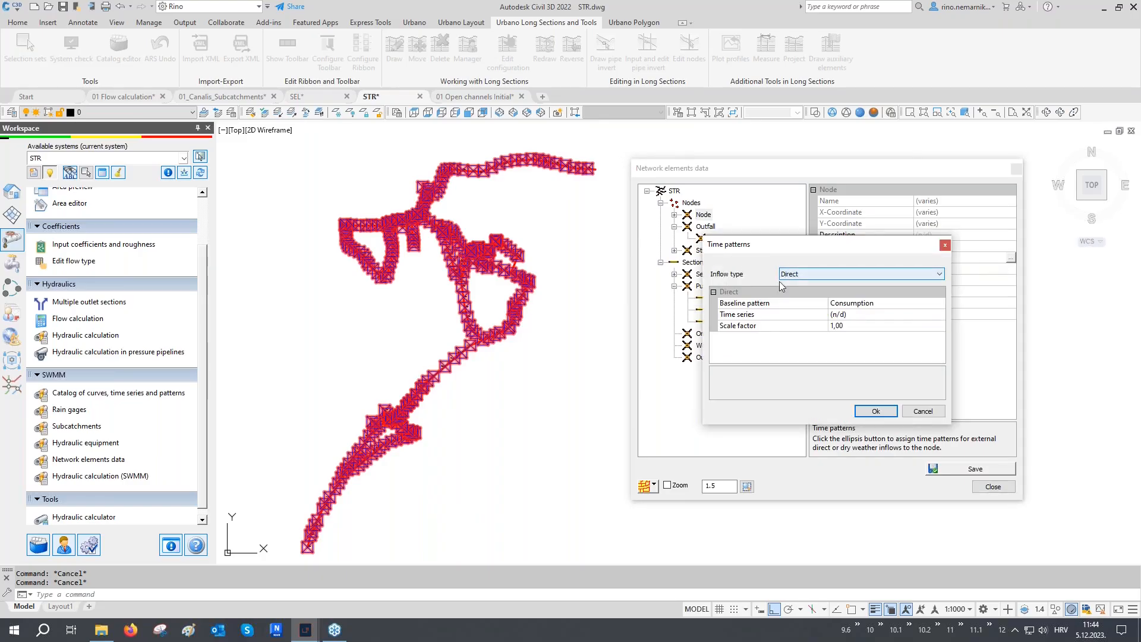
{"action": "left_click", "coordinate": [854, 304]}
{"action": "left_click", "coordinate": [855, 307]}
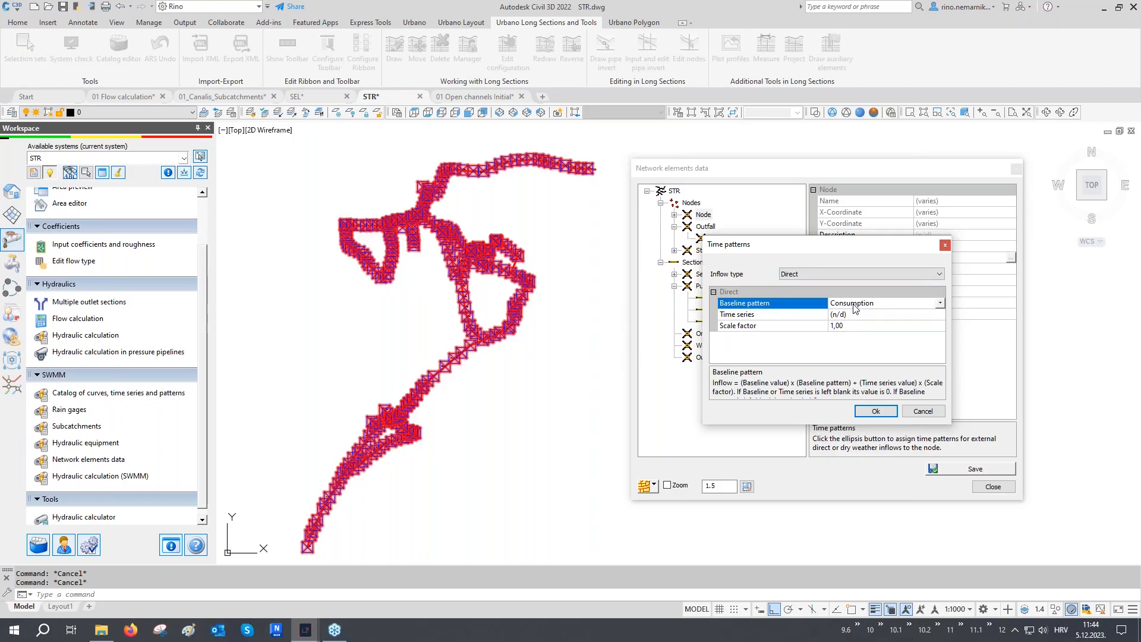
{"action": "left_click", "coordinate": [876, 411]}
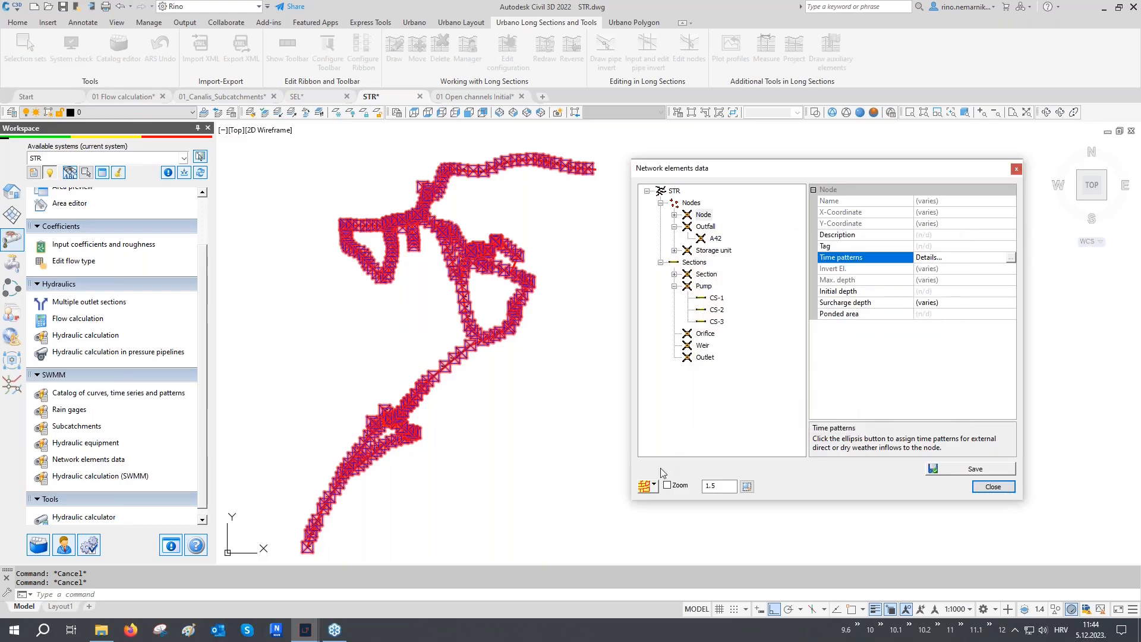
- Load the saved selection set Pressure nodes into the network elements data, examine the nodes' surcharge depth, and close the data
{"action": "left_click", "coordinate": [654, 484]}
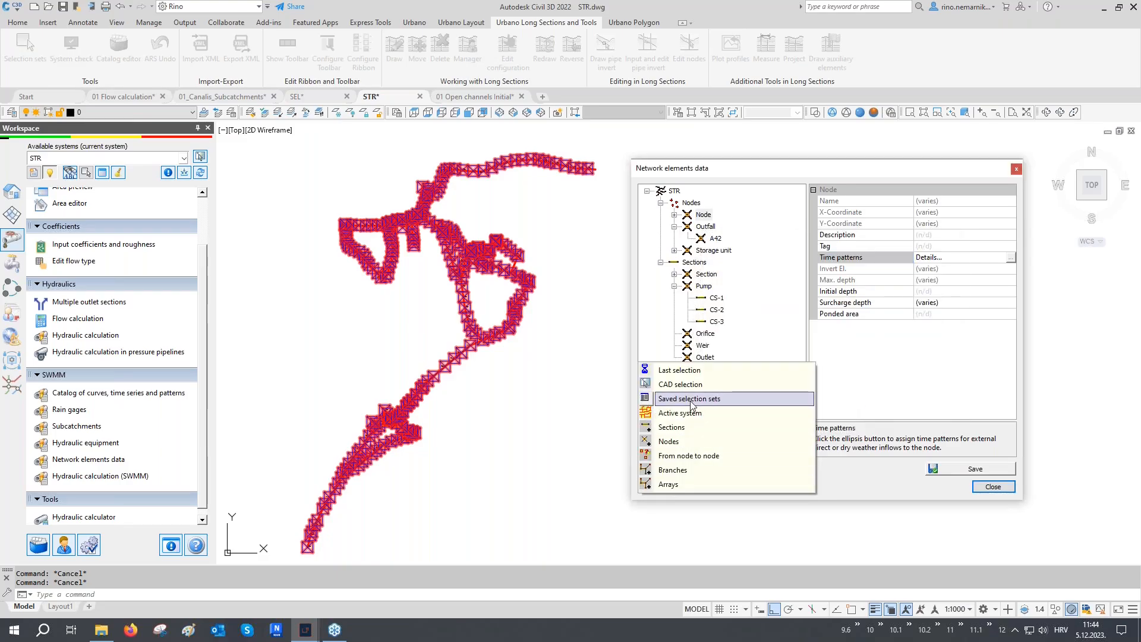
{"action": "left_click", "coordinate": [689, 399]}
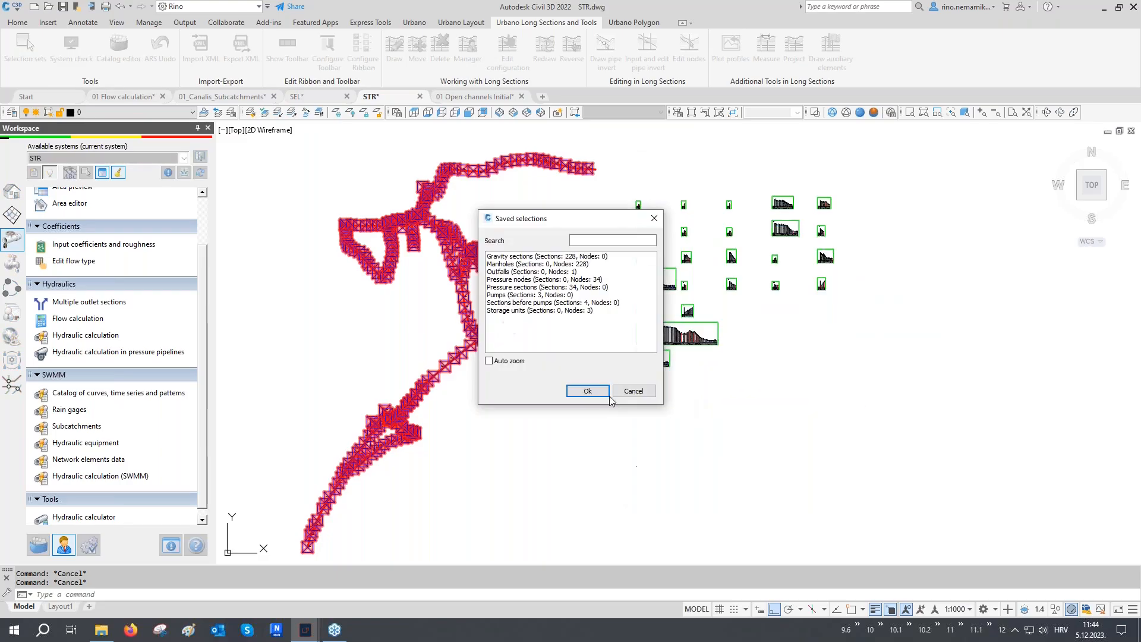
{"action": "left_click", "coordinate": [526, 280]}
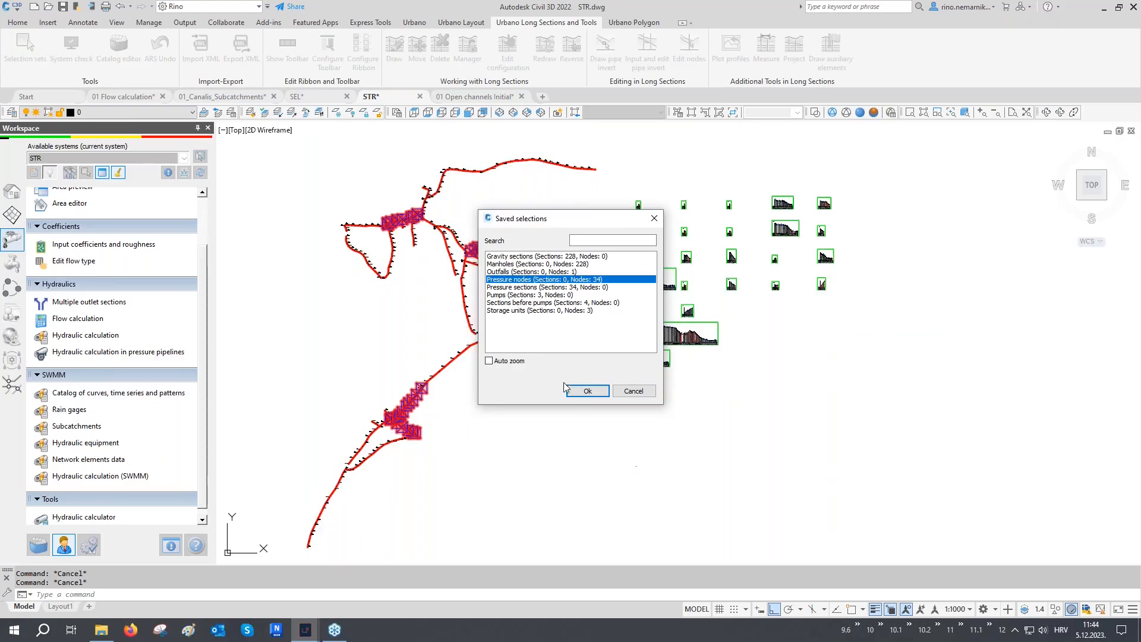
{"action": "left_click", "coordinate": [586, 391]}
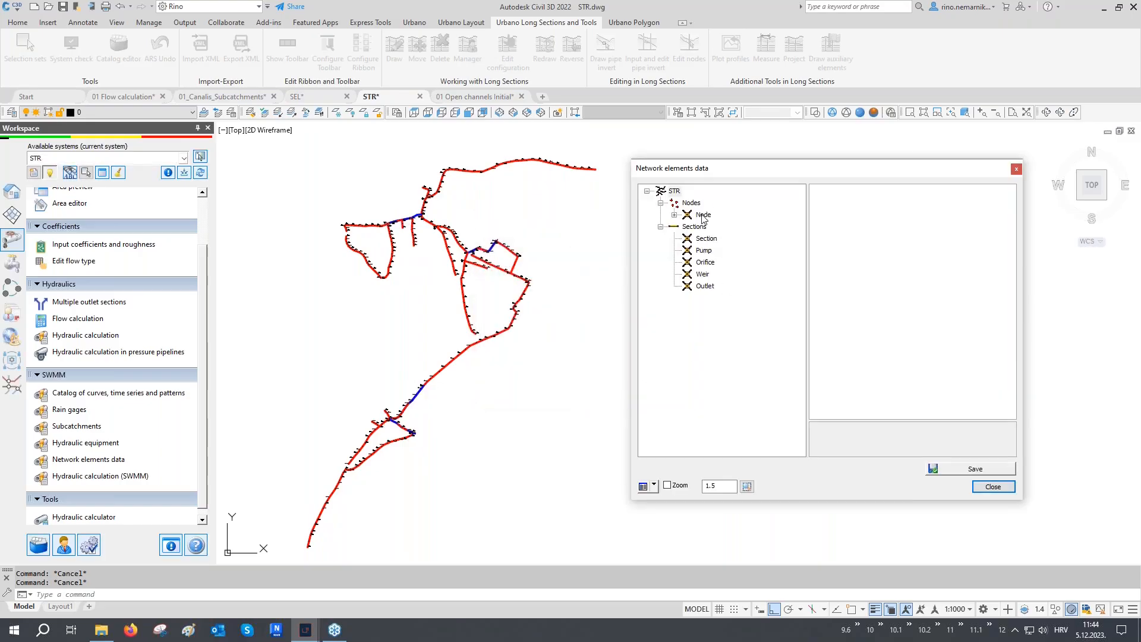
{"action": "left_click", "coordinate": [675, 215]}
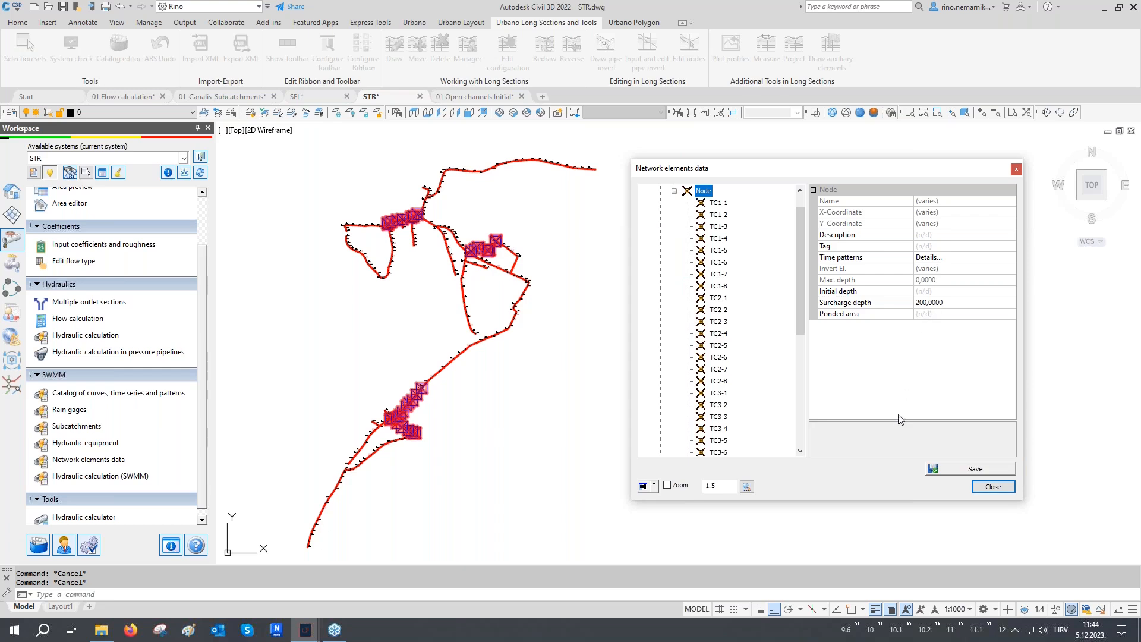
{"action": "left_click", "coordinate": [881, 308]}
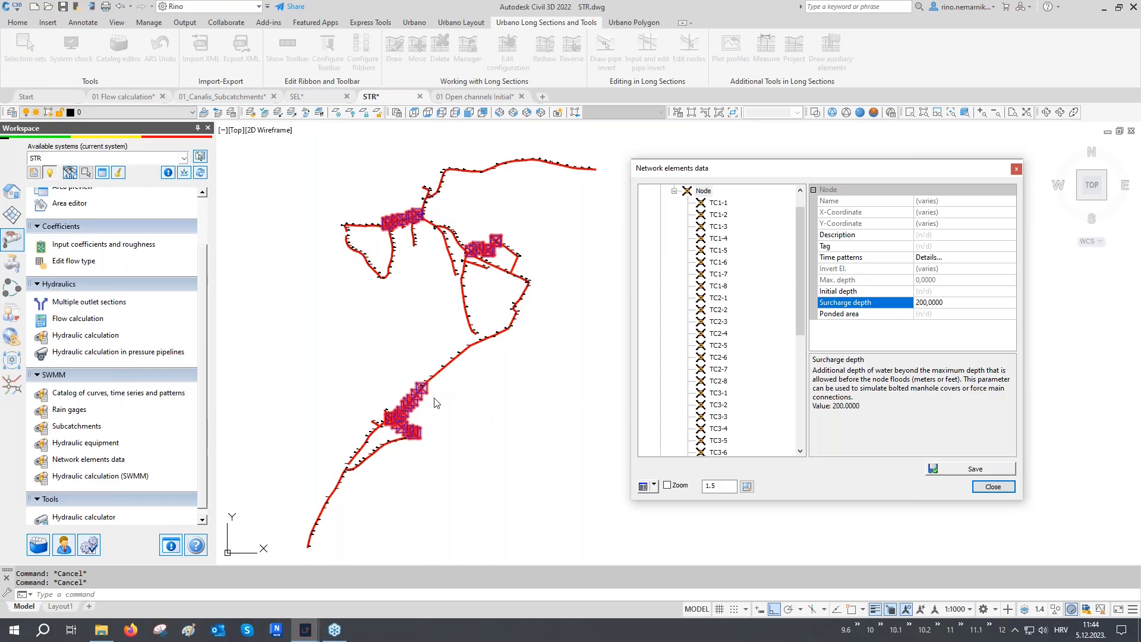
{"action": "left_click", "coordinate": [984, 487]}
- Regenerate the drawing
{"action": "left_click", "coordinate": [620, 380]}
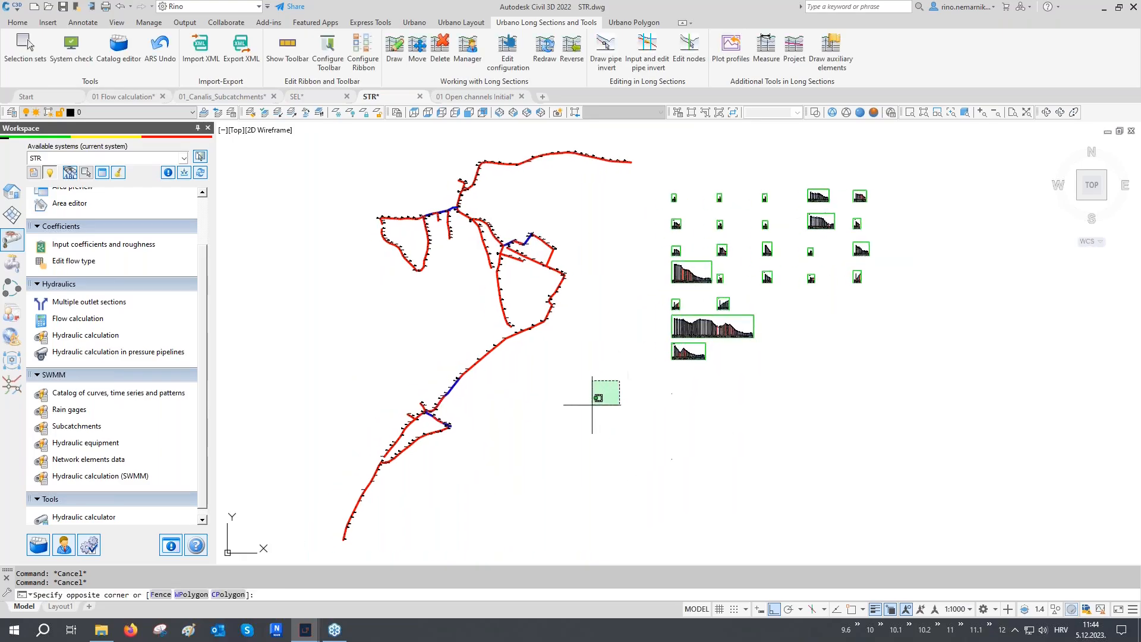
{"action": "type", "text": "RE"}
{"action": "key", "text": "Return"}
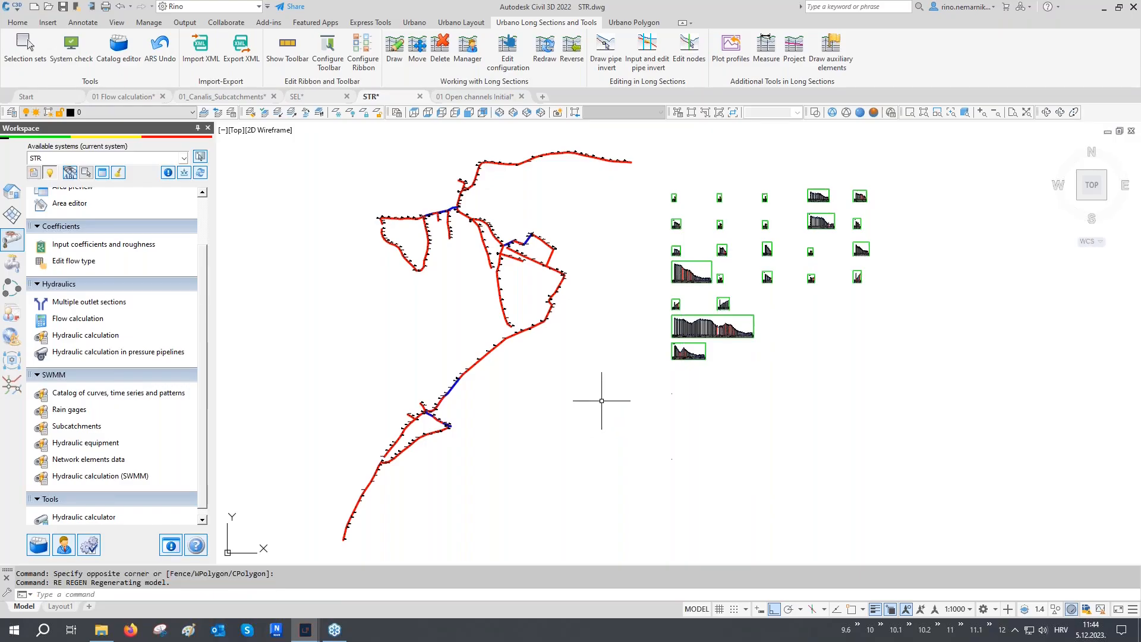
{"action": "key", "text": "Escape"}
{"action": "key", "text": "Escape"}
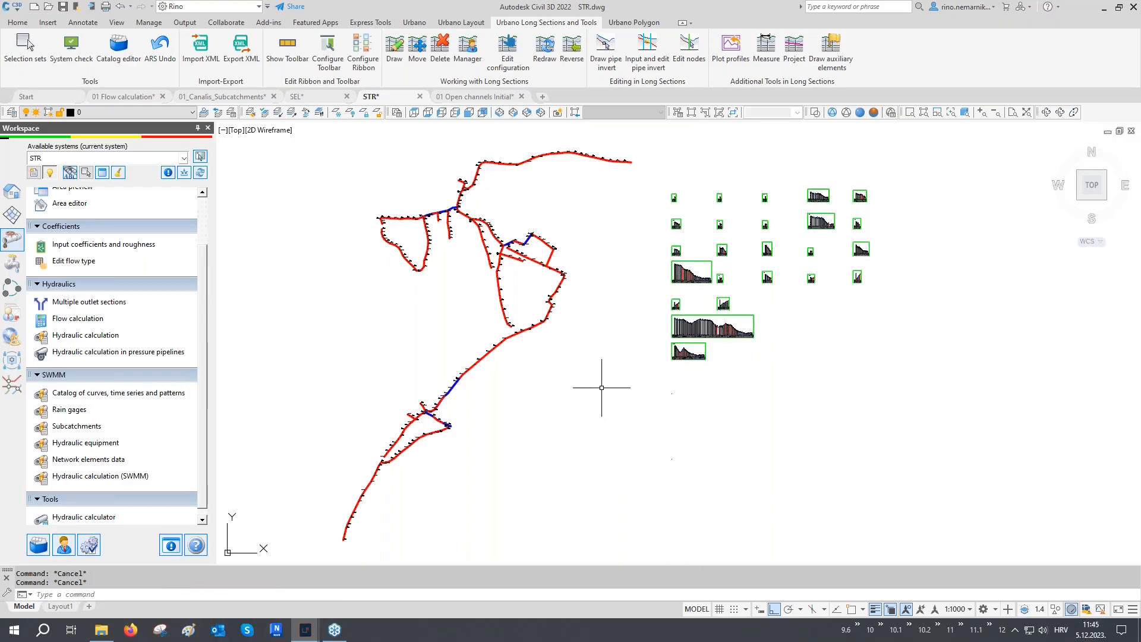
- Open the SWMM hydraulic calculation and review its direct inflow scenario, routing model, analysis dates and runoff time step options
{"action": "left_click", "coordinate": [121, 477]}
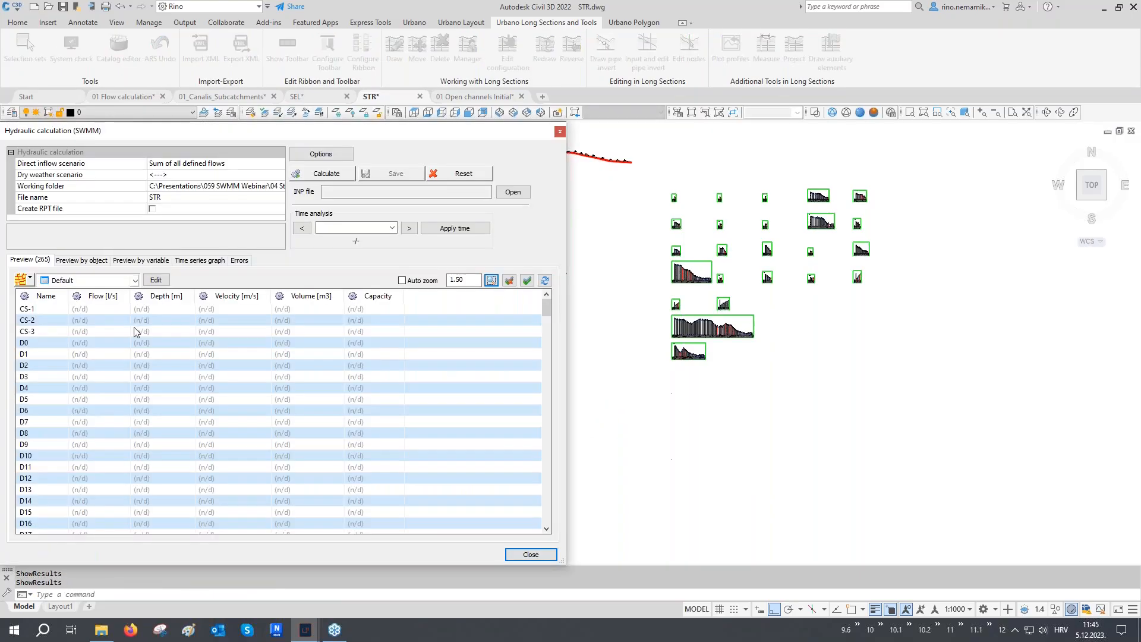
{"action": "left_click", "coordinate": [129, 164]}
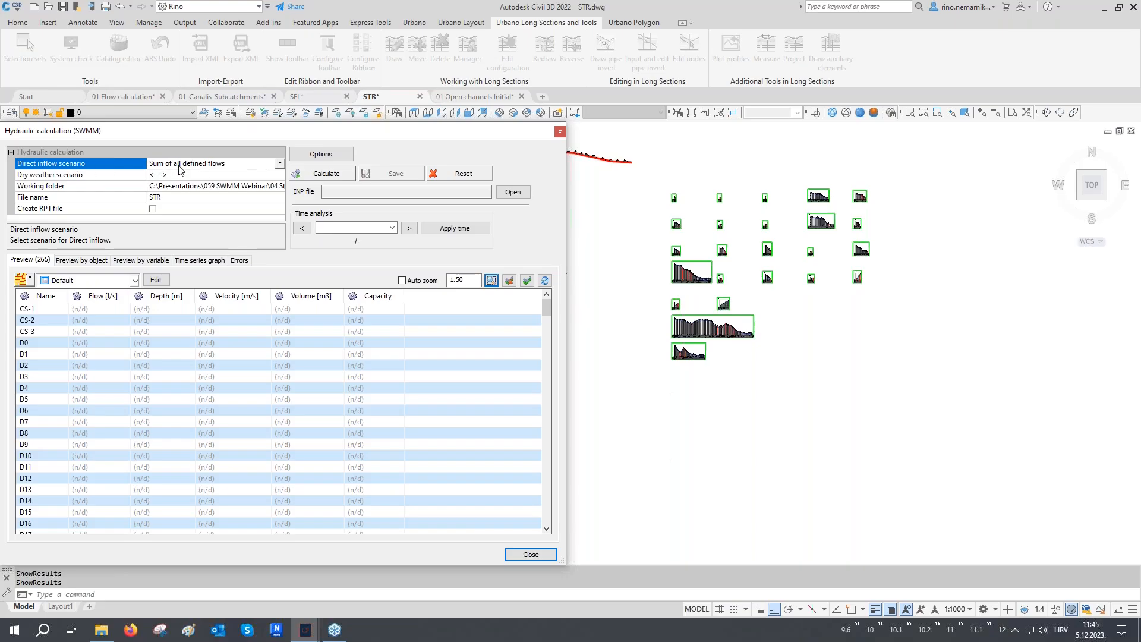
{"action": "left_click", "coordinate": [307, 155]}
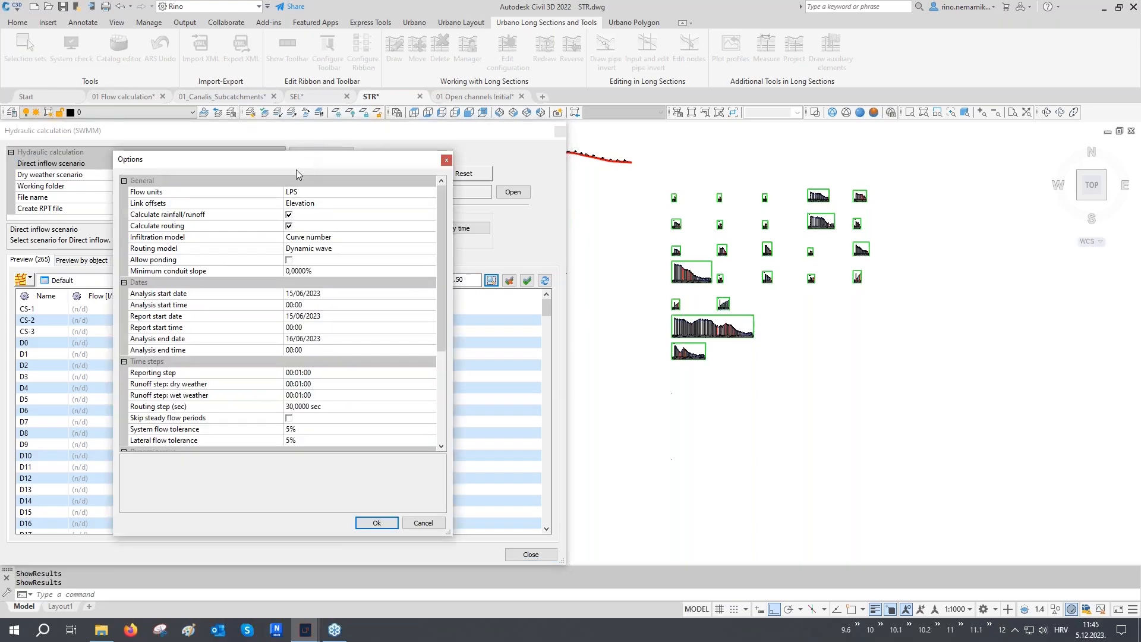
{"action": "left_click", "coordinate": [231, 249]}
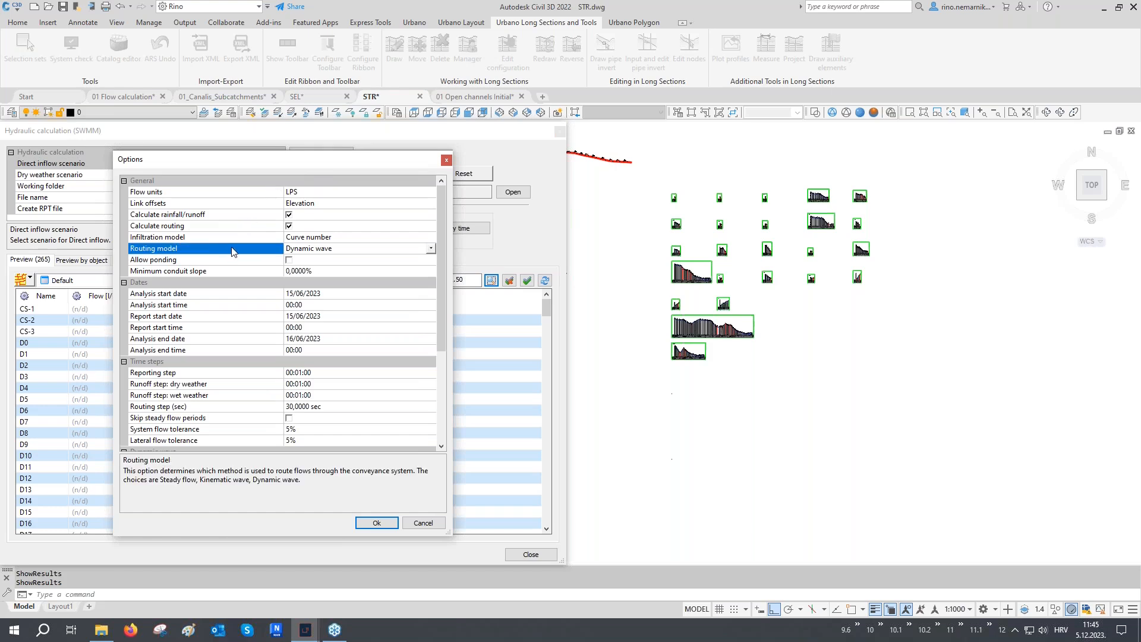
{"action": "left_click", "coordinate": [231, 317]}
{"action": "left_click", "coordinate": [229, 340]}
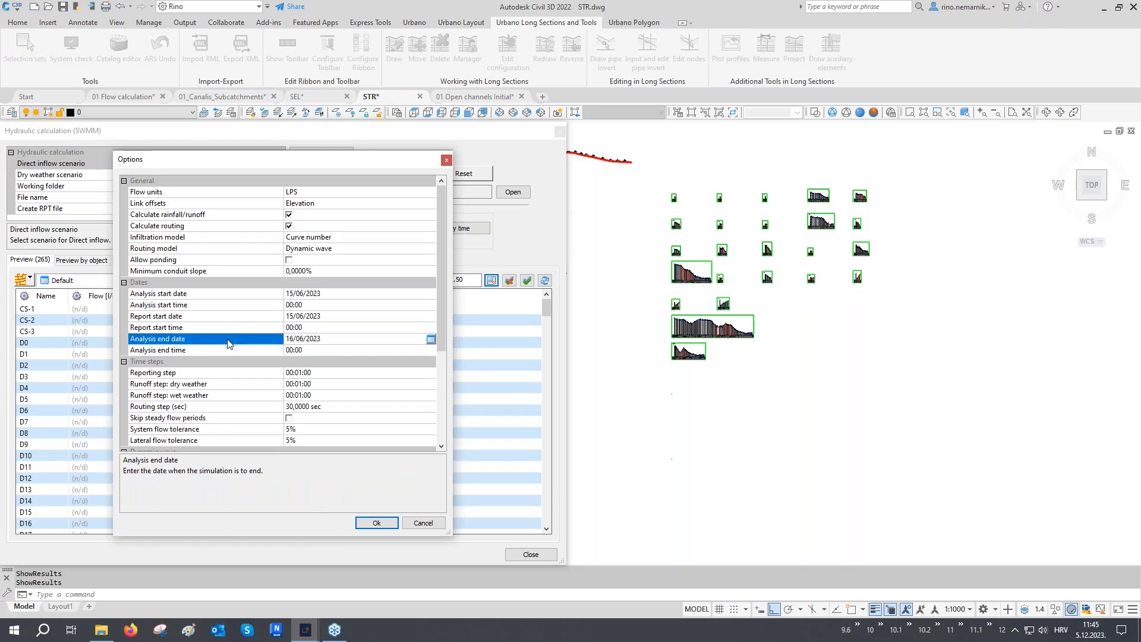
{"action": "left_click", "coordinate": [211, 365]}
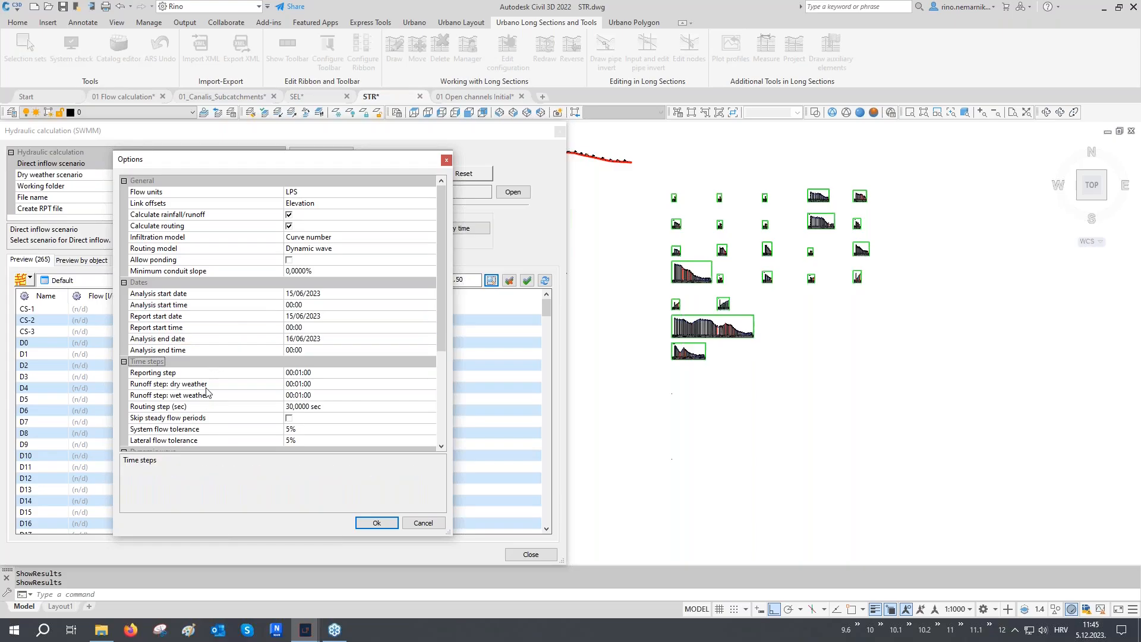
{"action": "left_click", "coordinate": [208, 396]}
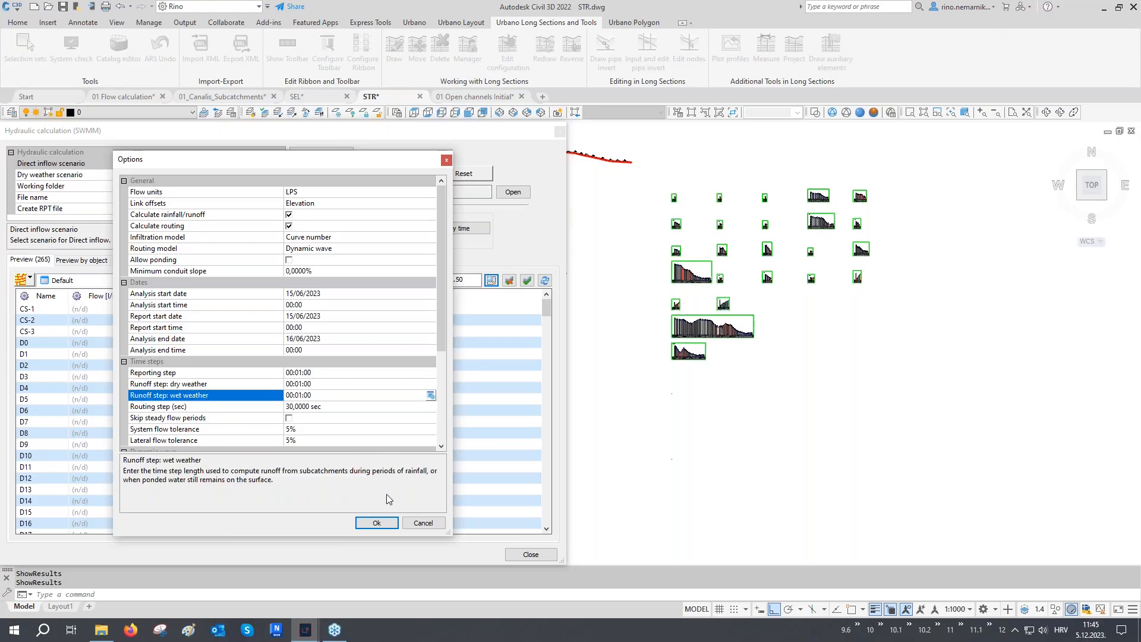
{"action": "left_click", "coordinate": [376, 523]}
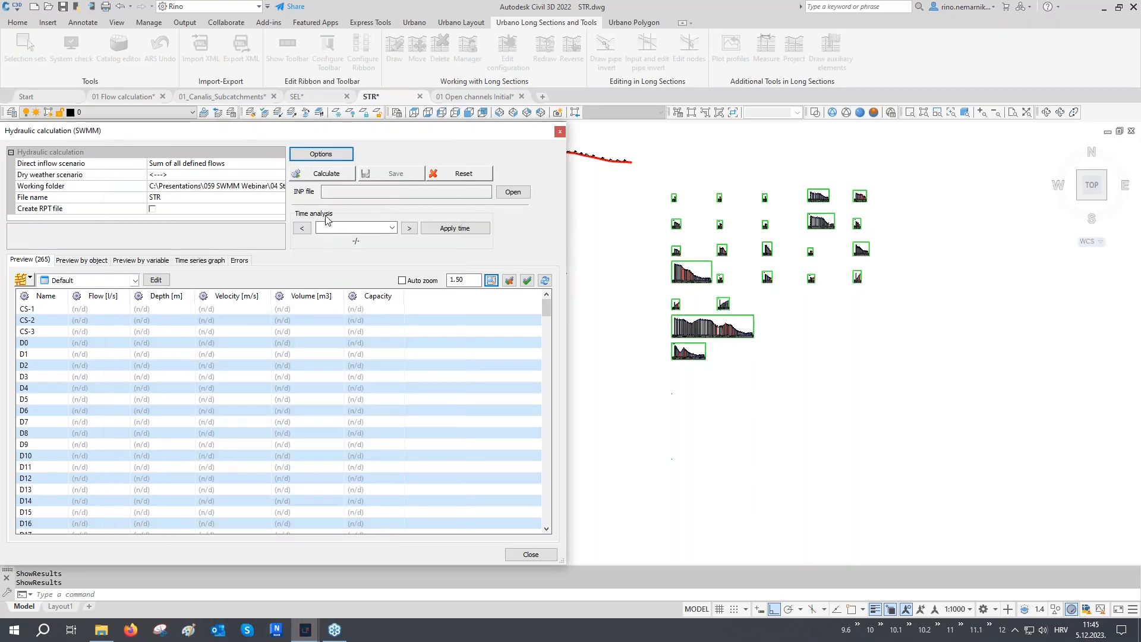
- Run the SWMM hydraulic calculation and show the results by object for section D326 at the network's northeastern end
{"action": "left_click", "coordinate": [327, 174]}
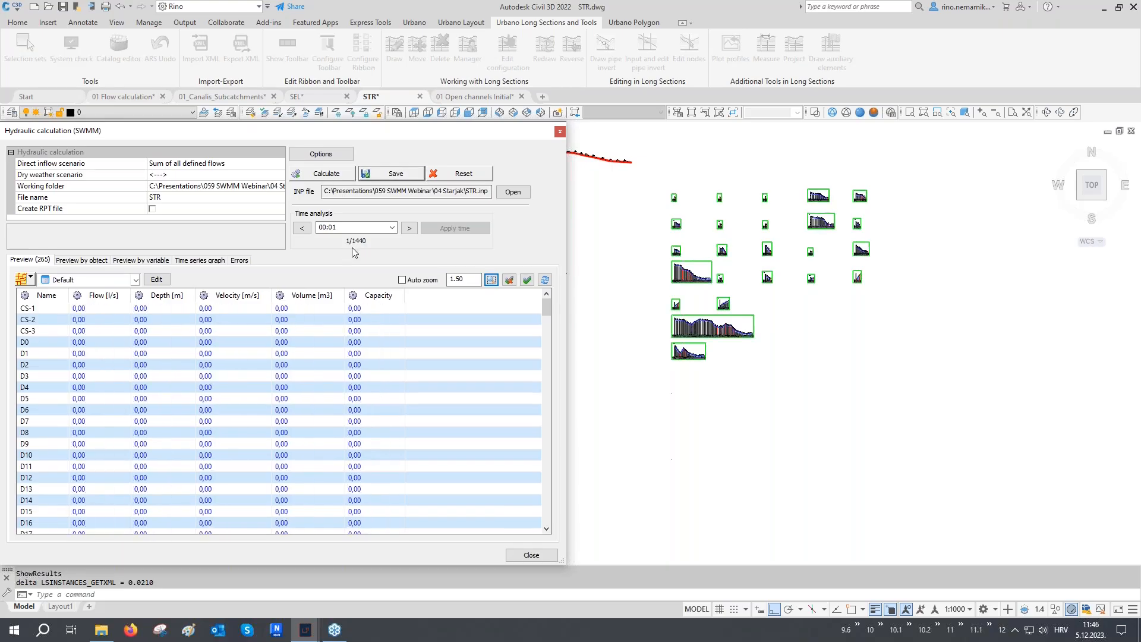
{"action": "left_click", "coordinate": [89, 261]}
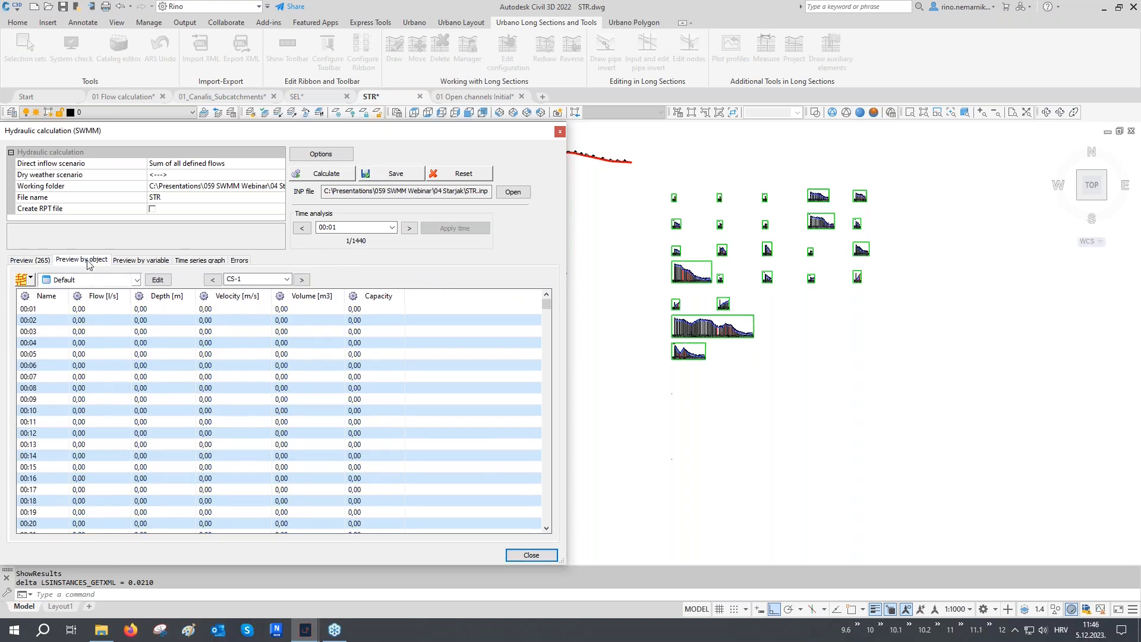
{"action": "left_click", "coordinate": [29, 278]}
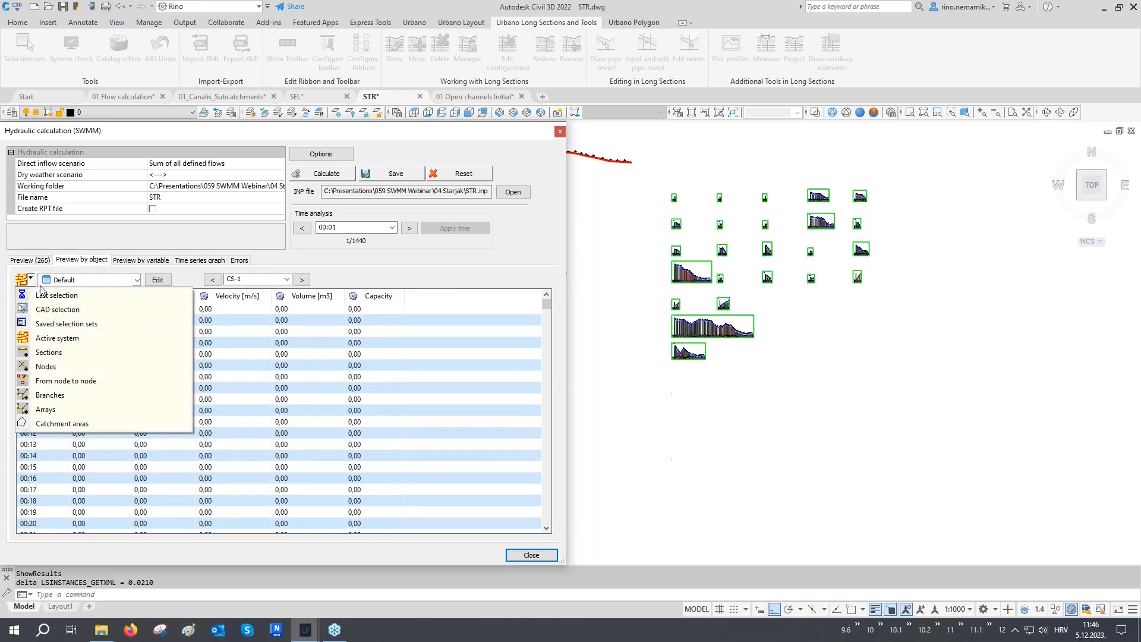
{"action": "left_click", "coordinate": [59, 352]}
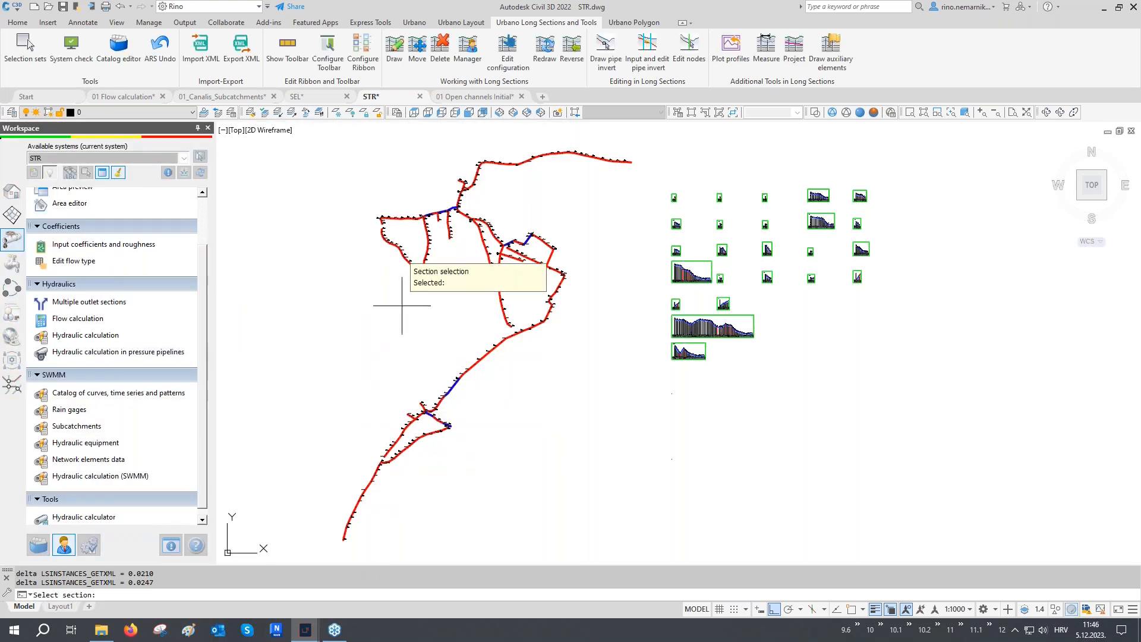
{"action": "left_click", "coordinate": [629, 161]}
{"action": "key", "text": "Return"}
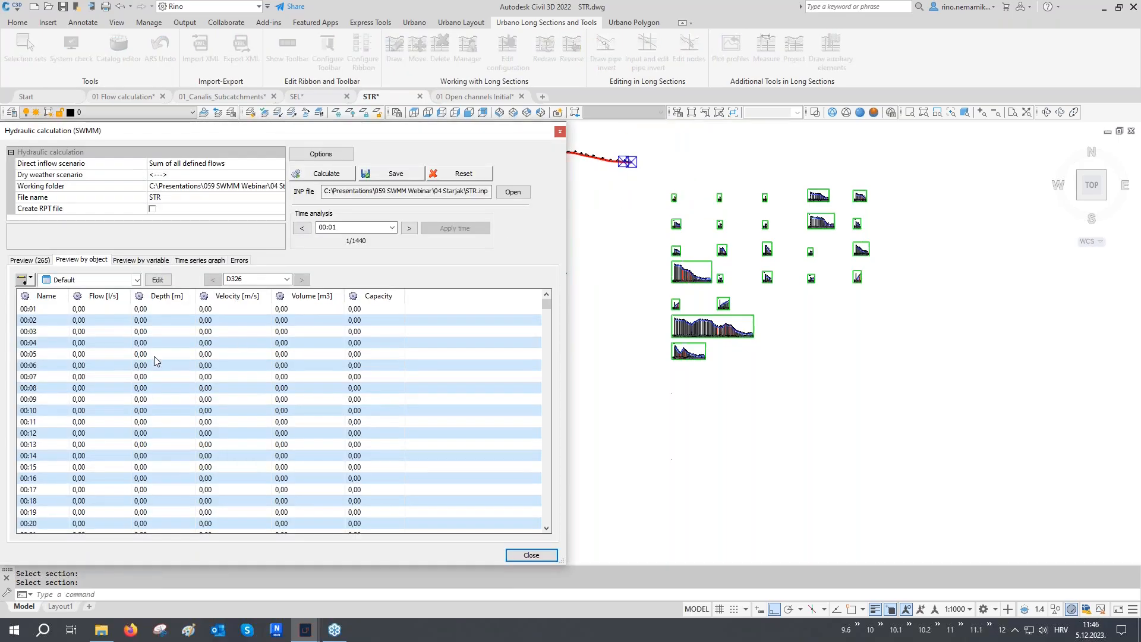
- Sort the results of section D326 by flow in descending order and select the row with the highest flow
{"action": "left_click", "coordinate": [102, 296]}
{"action": "left_click", "coordinate": [102, 296]}
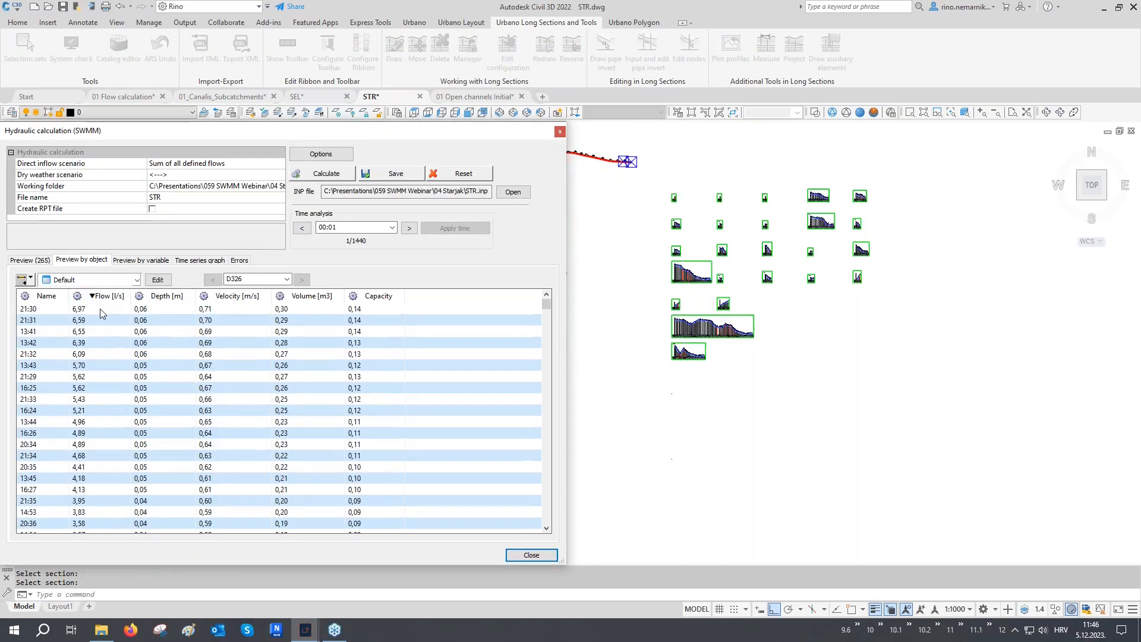
{"action": "left_click", "coordinate": [101, 309]}
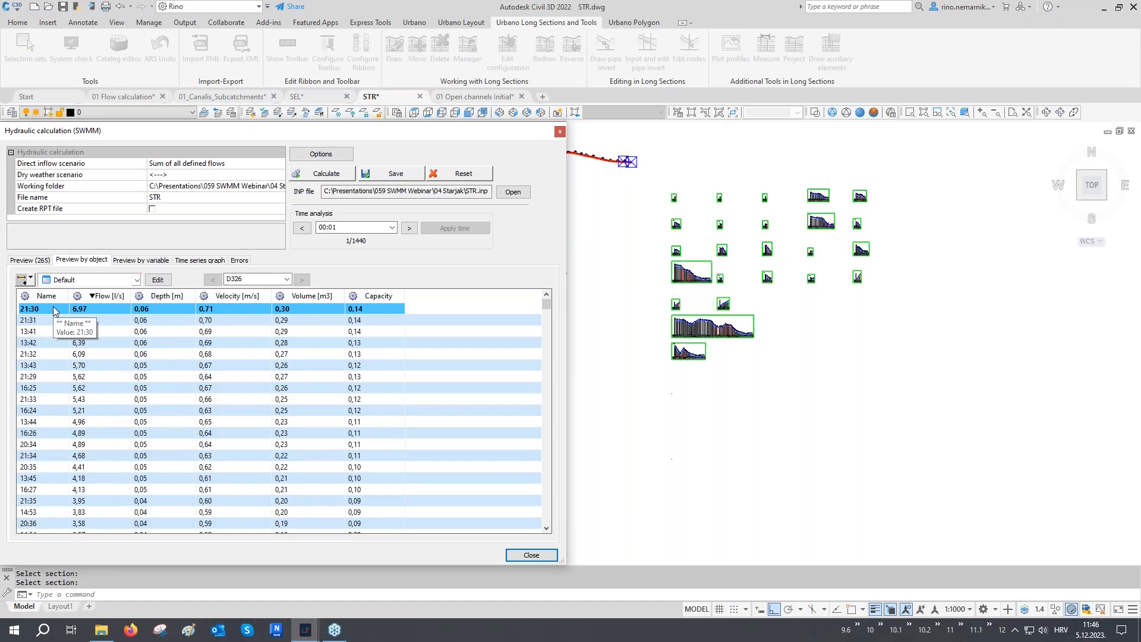
- In the preview of the whole system, set the time analysis to 21:30 and apply that time
{"action": "left_click", "coordinate": [30, 260]}
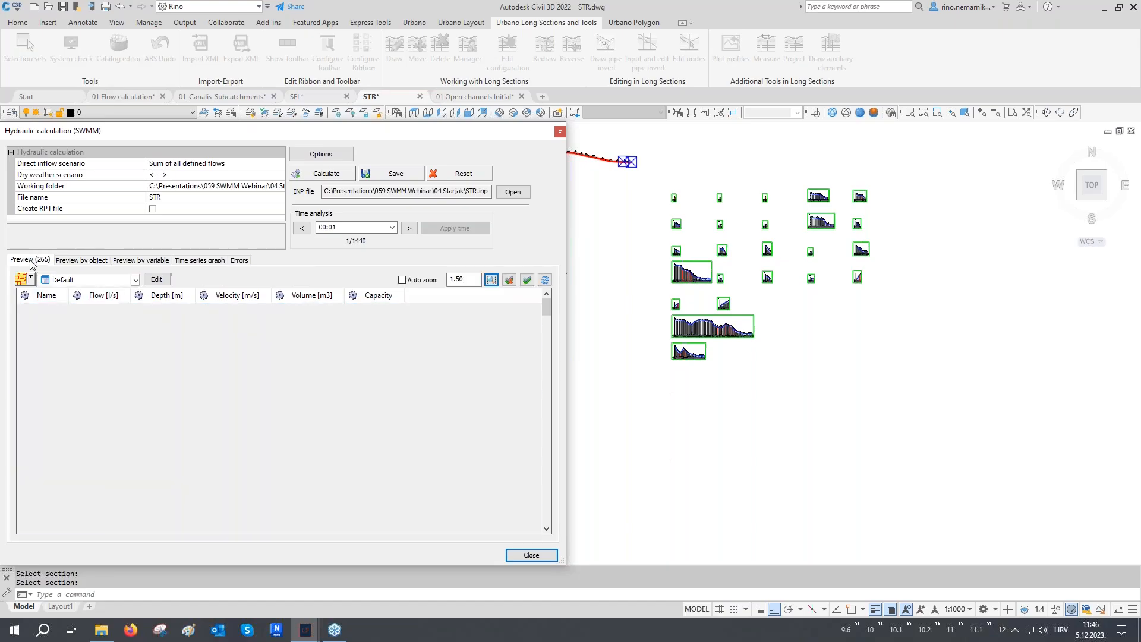
{"action": "left_click", "coordinate": [392, 228]}
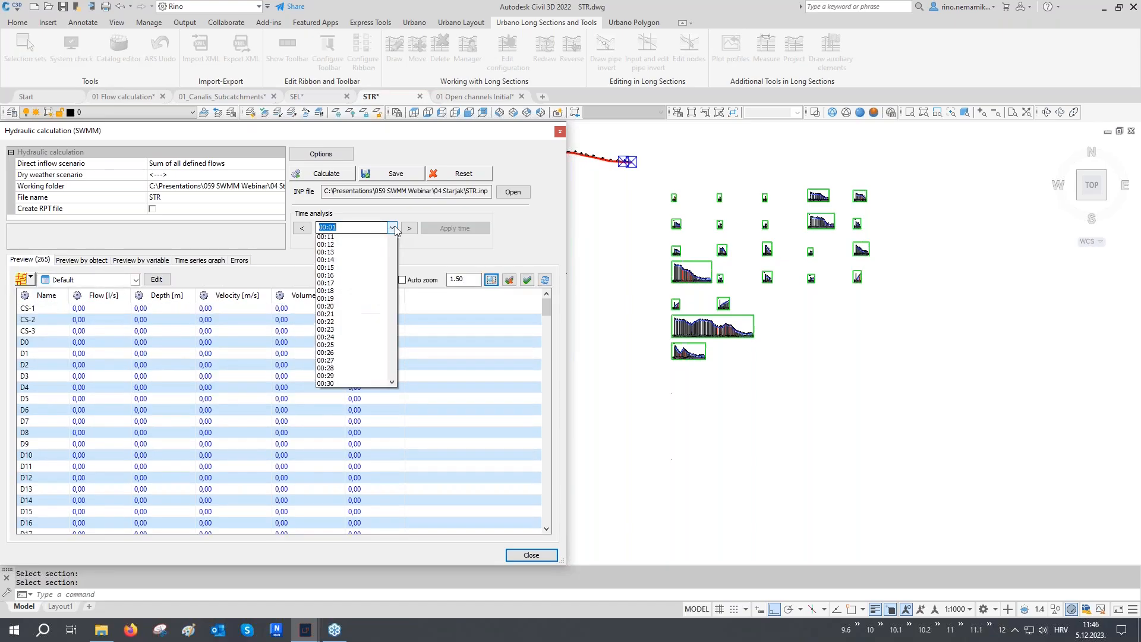
{"action": "left_click_drag", "start_coordinate": [394, 245], "coordinate": [385, 435]}
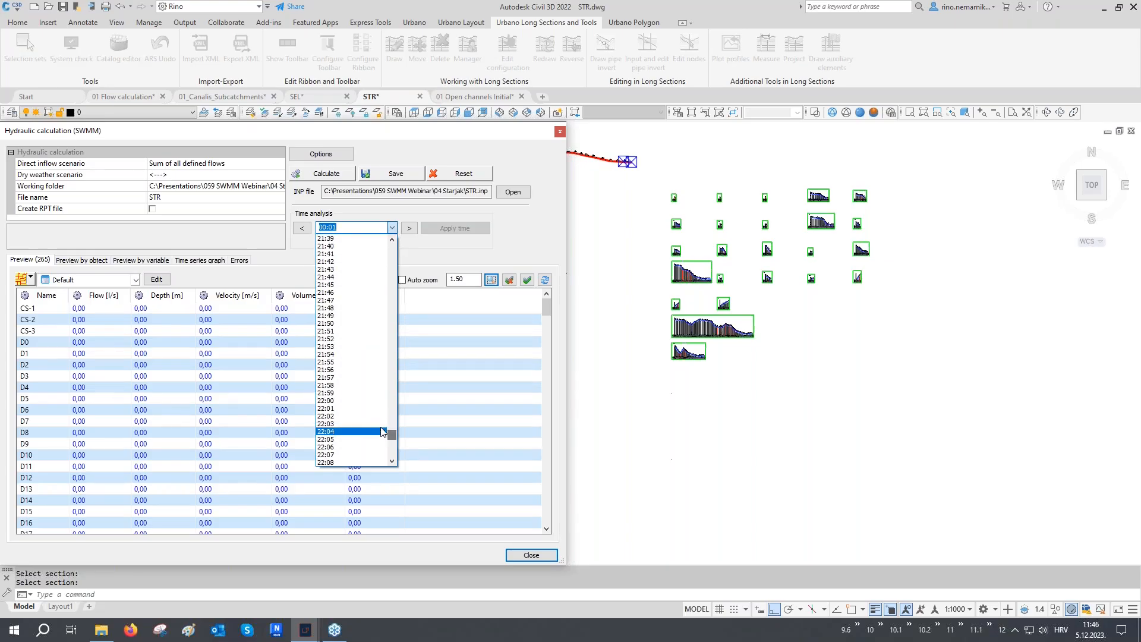
{"action": "scroll", "coordinate": [360, 318], "scroll_direction": "down", "scroll_amount": 6}
{"action": "scroll", "coordinate": [358, 318], "scroll_direction": "up", "scroll_amount": 2}
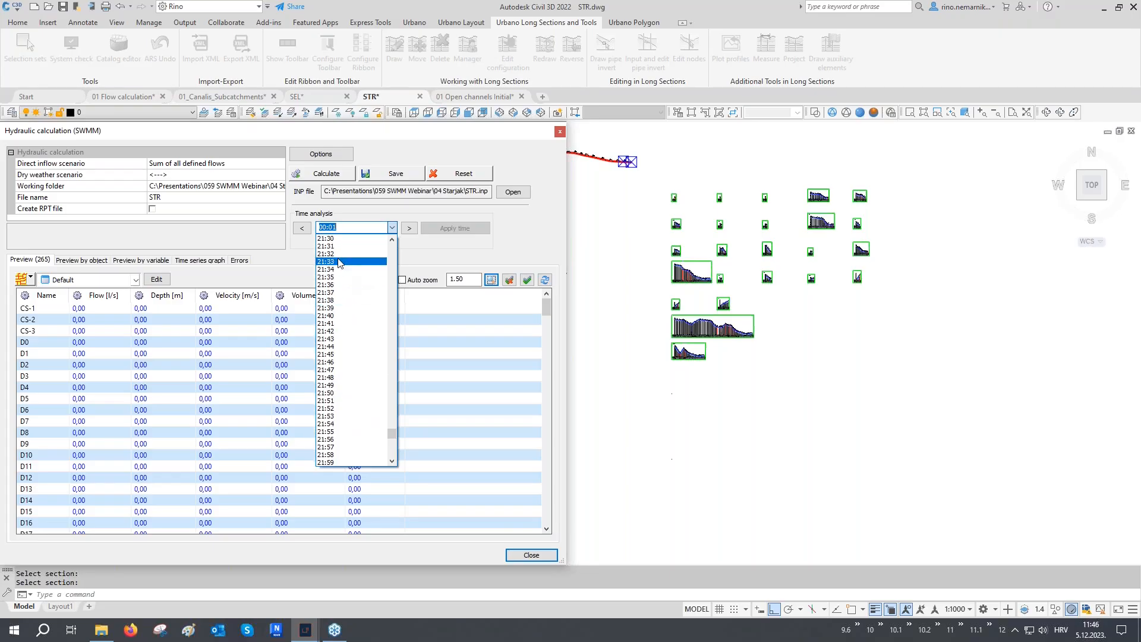
{"action": "left_click", "coordinate": [358, 248]}
{"action": "left_click", "coordinate": [447, 231]}
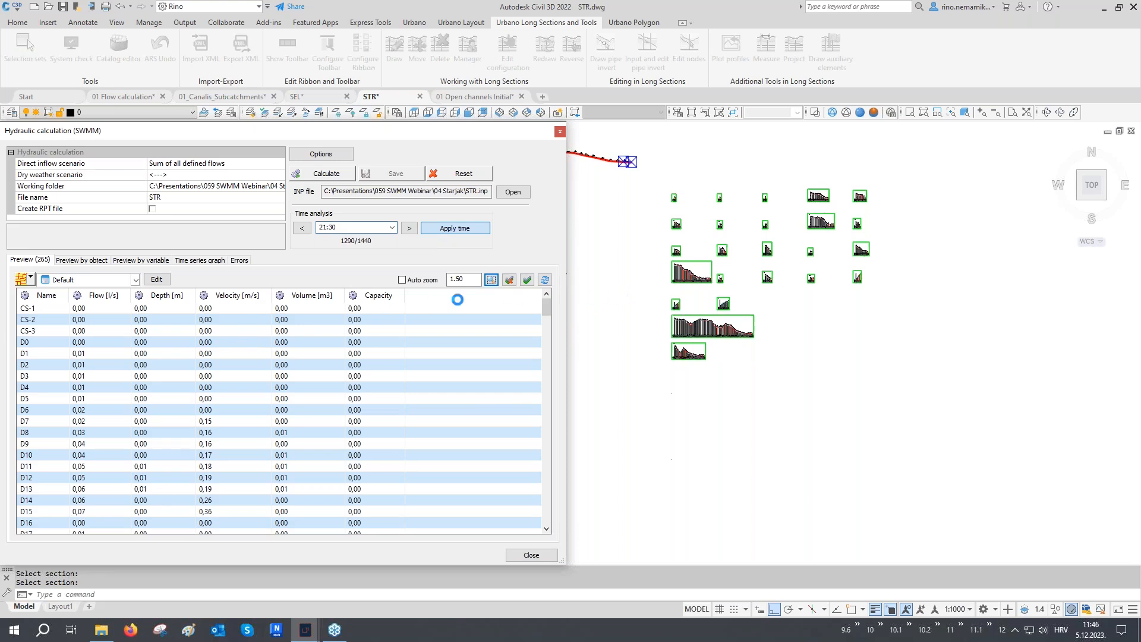
- With section selection active, examine the pump at CS-3 and the pressure sections along the RO1 - A42 long section, then leave the selection
{"action": "left_click", "coordinate": [30, 278]}
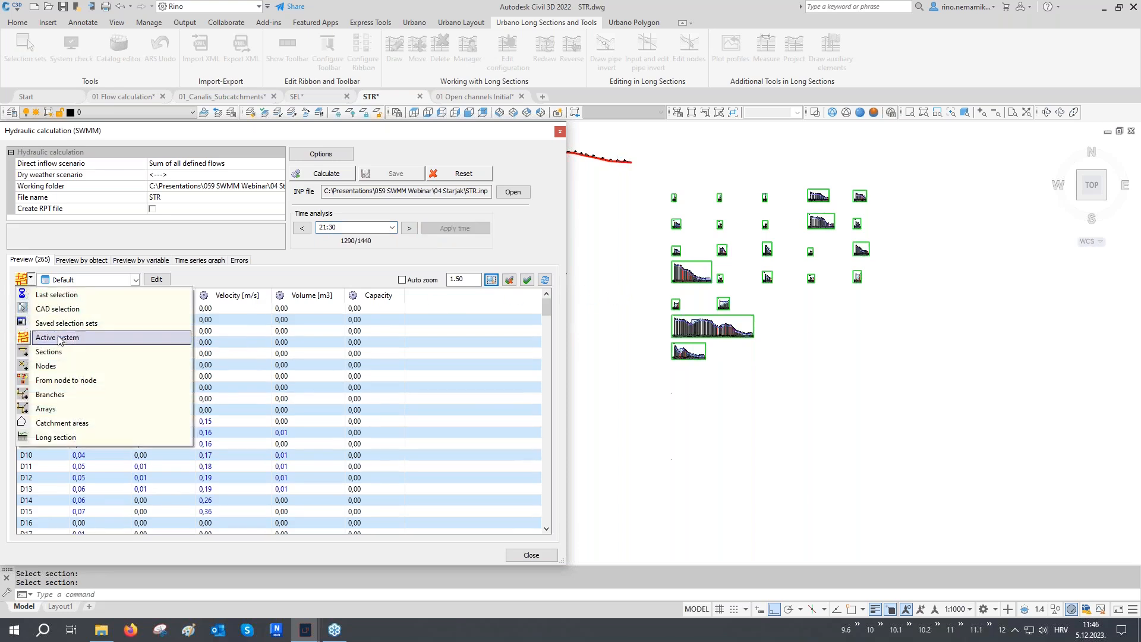
{"action": "left_click", "coordinate": [49, 351]}
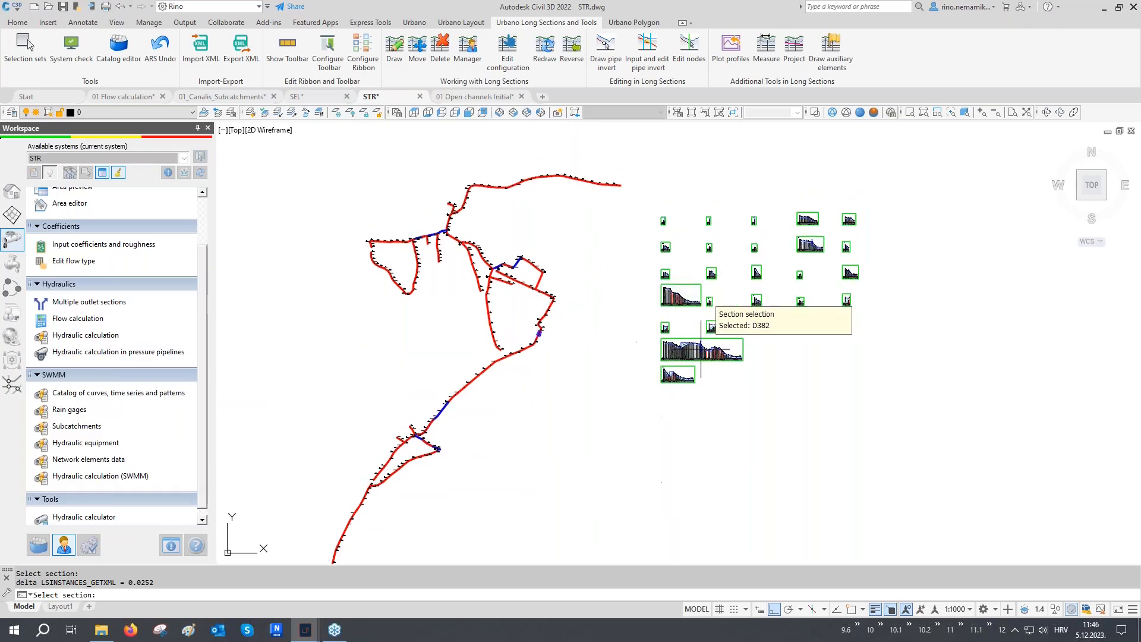
{"action": "scroll", "coordinate": [612, 330], "scroll_direction": "up", "scroll_amount": 10}
{"action": "scroll", "coordinate": [633, 337], "scroll_direction": "up", "scroll_amount": 8}
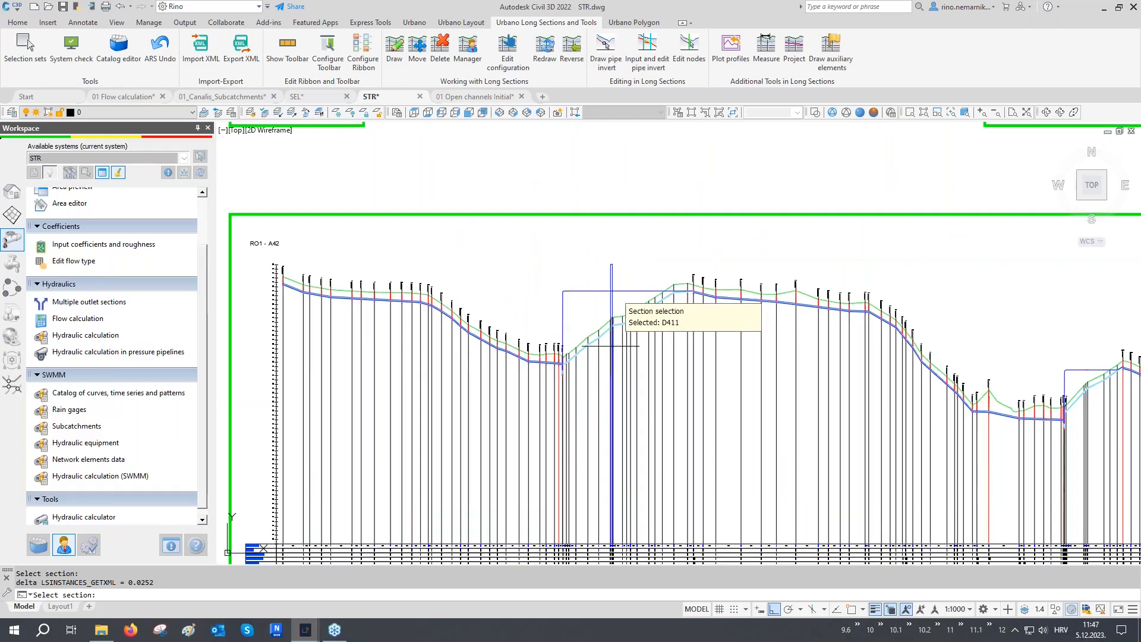
{"action": "scroll", "coordinate": [538, 391], "scroll_direction": "up", "scroll_amount": 5}
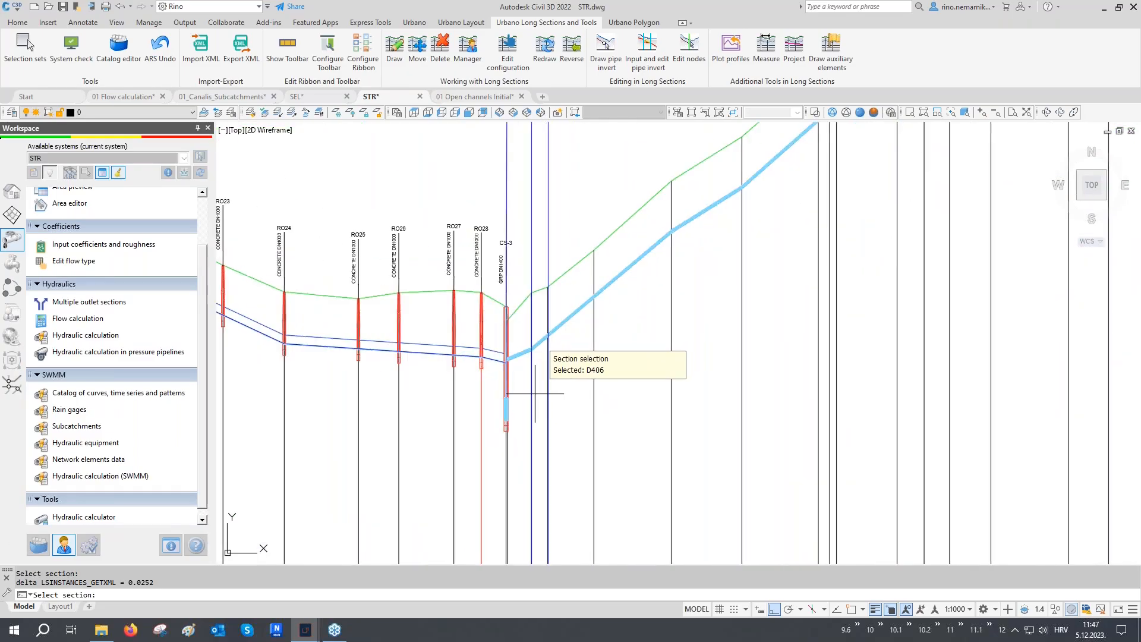
{"action": "scroll", "coordinate": [523, 398], "scroll_direction": "up", "scroll_amount": 5}
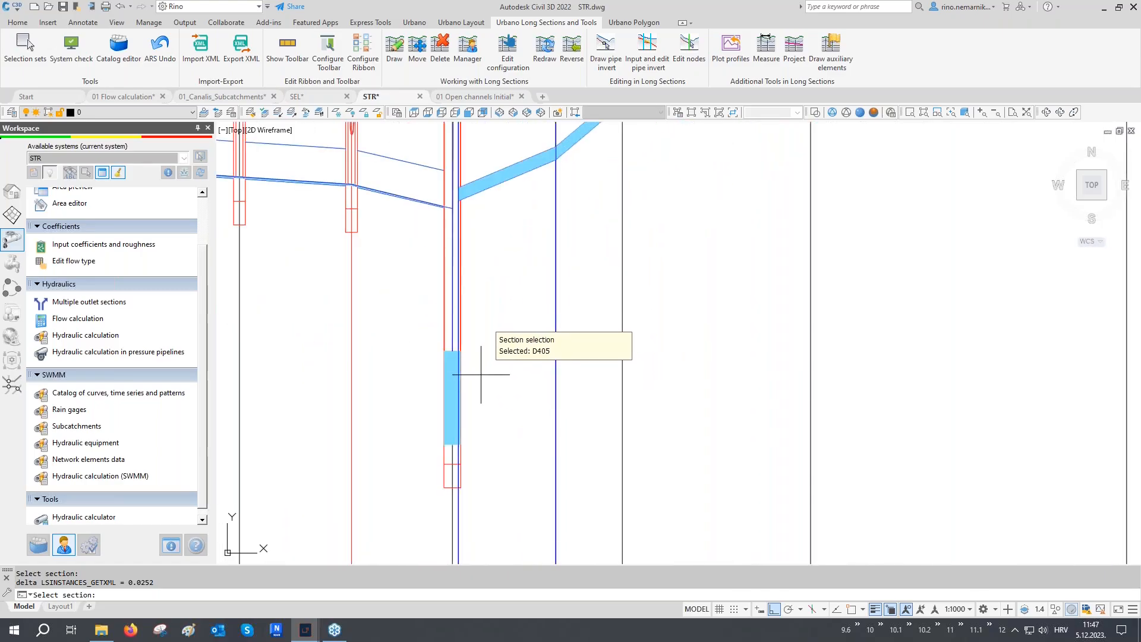
{"action": "scroll", "coordinate": [470, 413], "scroll_direction": "down", "scroll_amount": 3}
{"action": "scroll", "coordinate": [472, 380], "scroll_direction": "down", "scroll_amount": 5}
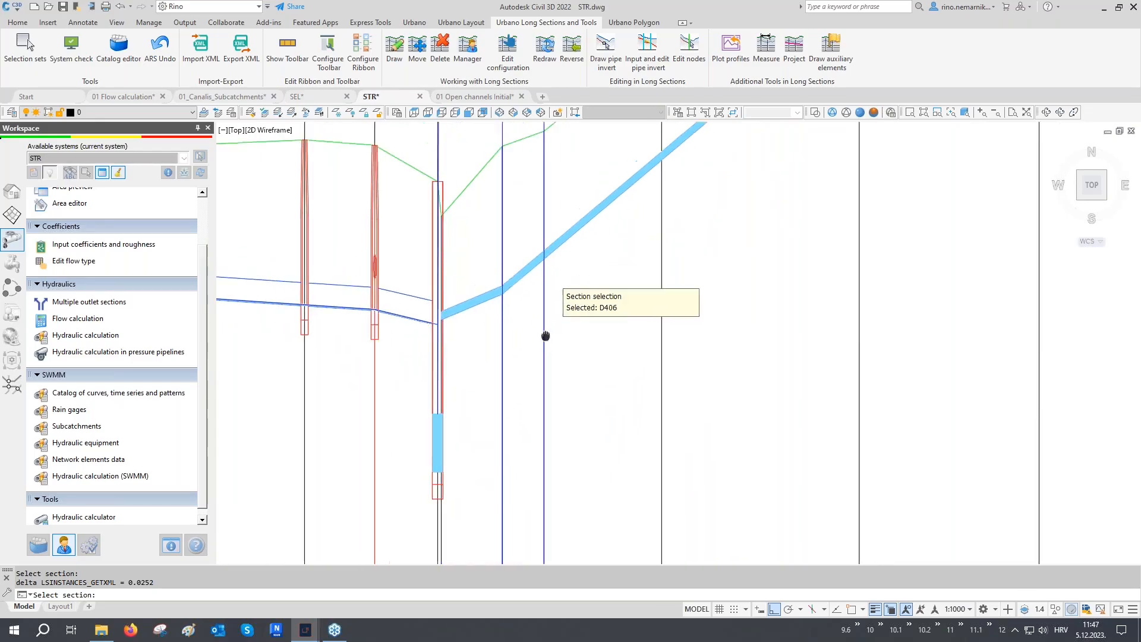
{"action": "scroll", "coordinate": [548, 403], "scroll_direction": "down", "scroll_amount": 4}
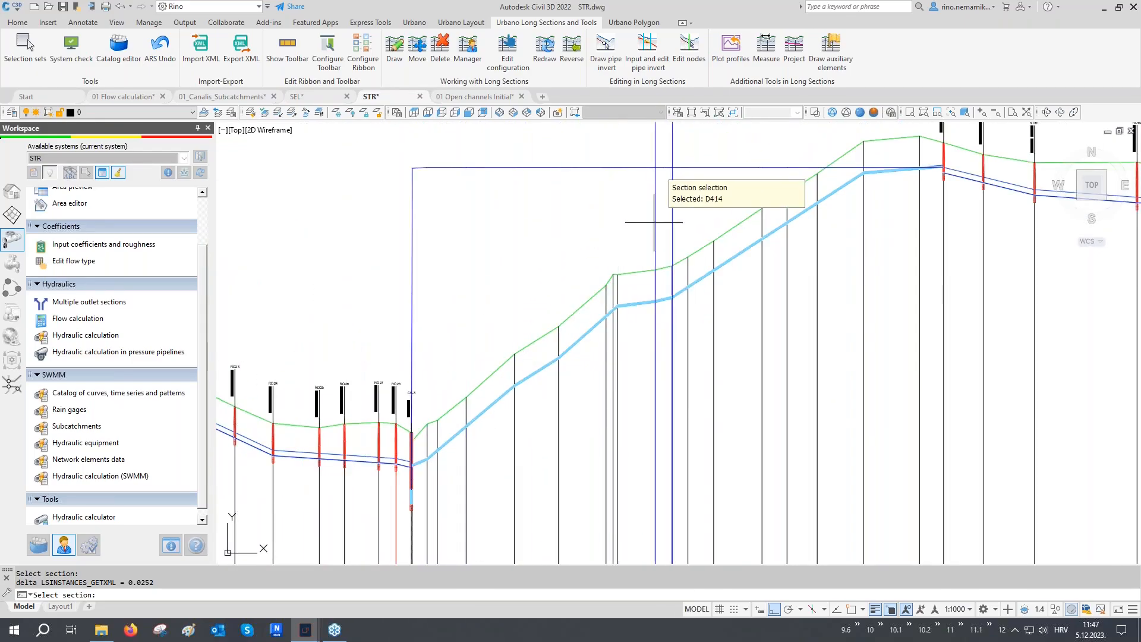
{"action": "scroll", "coordinate": [648, 257], "scroll_direction": "down", "scroll_amount": 8}
{"action": "scroll", "coordinate": [550, 428], "scroll_direction": "up", "scroll_amount": 8}
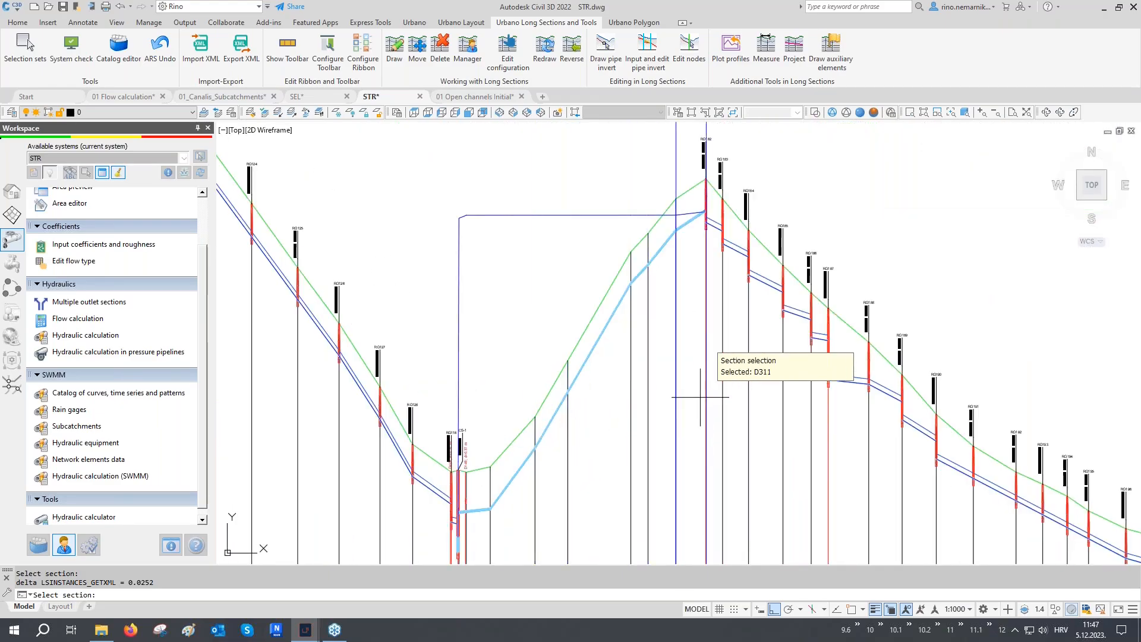
{"action": "scroll", "coordinate": [713, 391], "scroll_direction": "down", "scroll_amount": 10}
{"action": "scroll", "coordinate": [713, 391], "scroll_direction": "down", "scroll_amount": 2}
{"action": "middle_click_drag", "start_coordinate": [653, 365], "coordinate": [692, 419]}
{"action": "right_click", "coordinate": [691, 419]}
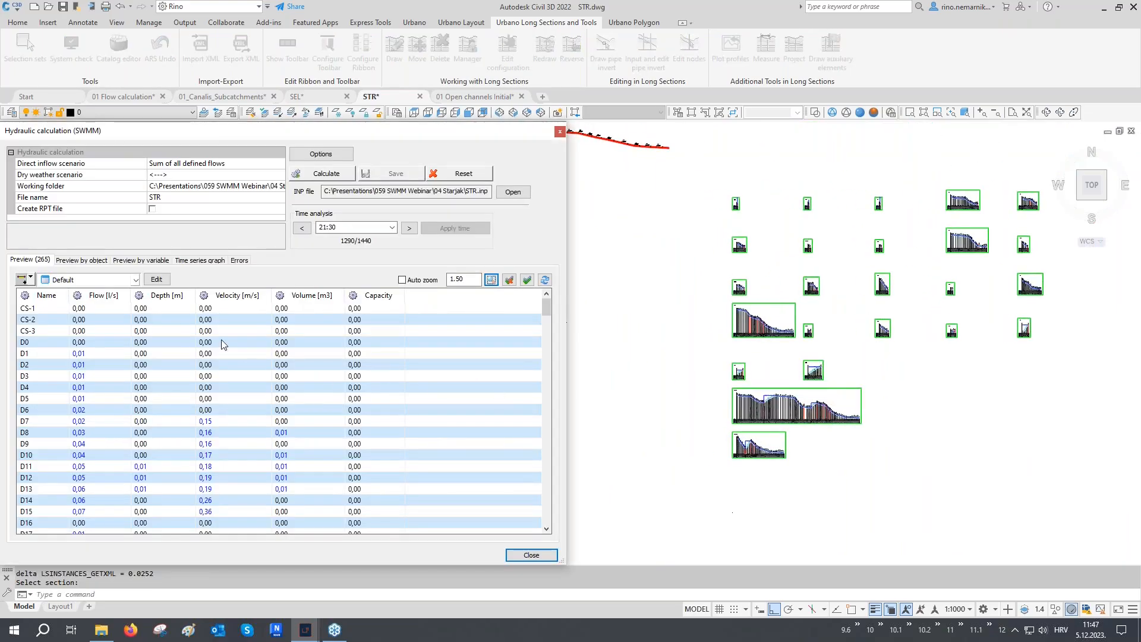
- Show the flow results by variable for the saved selection Pumps
{"action": "left_click", "coordinate": [142, 261]}
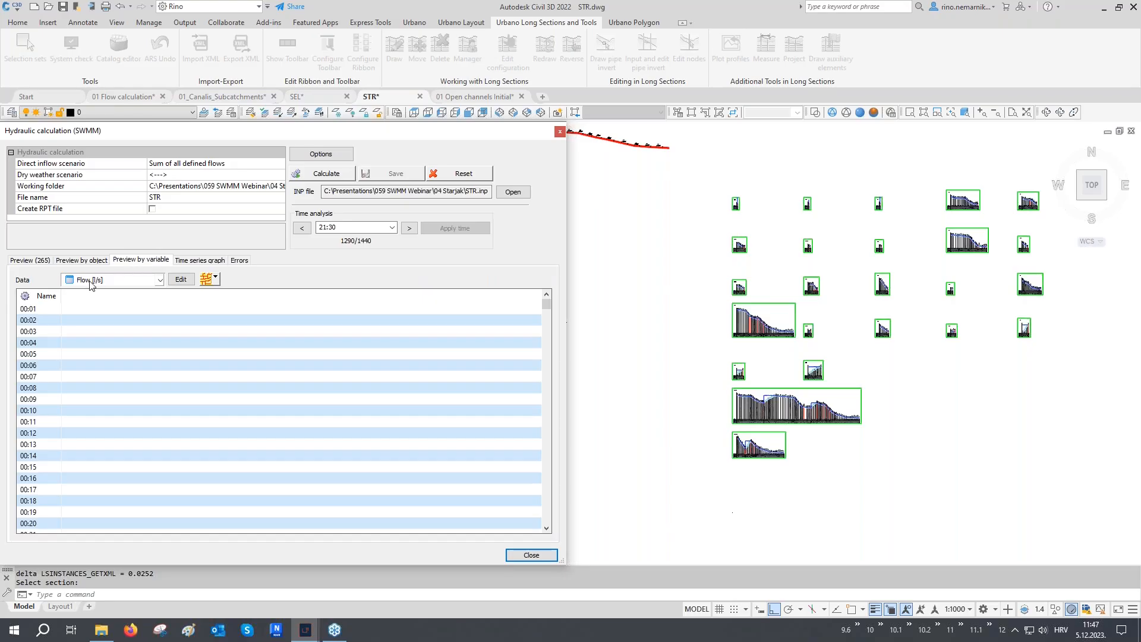
{"action": "left_click", "coordinate": [214, 278]}
{"action": "left_click", "coordinate": [247, 324]}
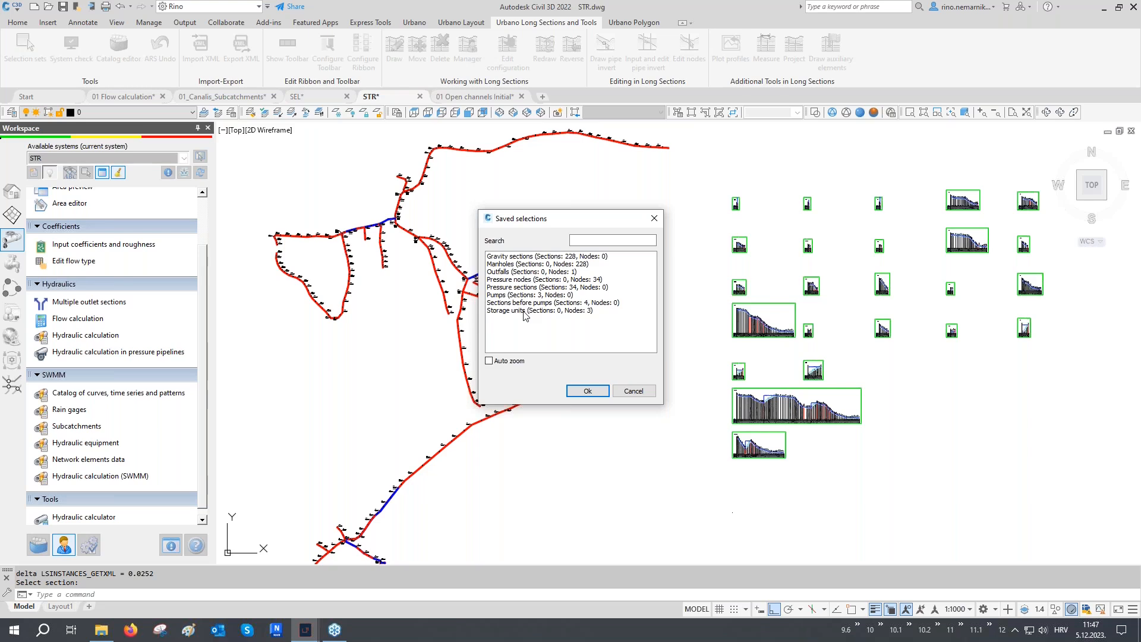
{"action": "left_click", "coordinate": [507, 296]}
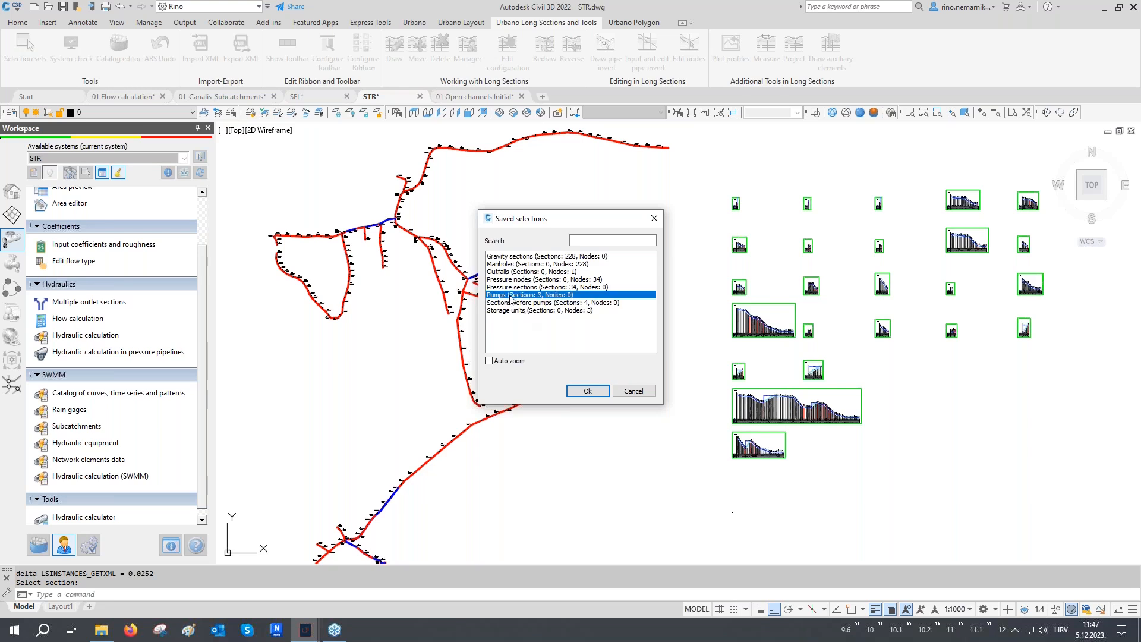
{"action": "left_click", "coordinate": [587, 390]}
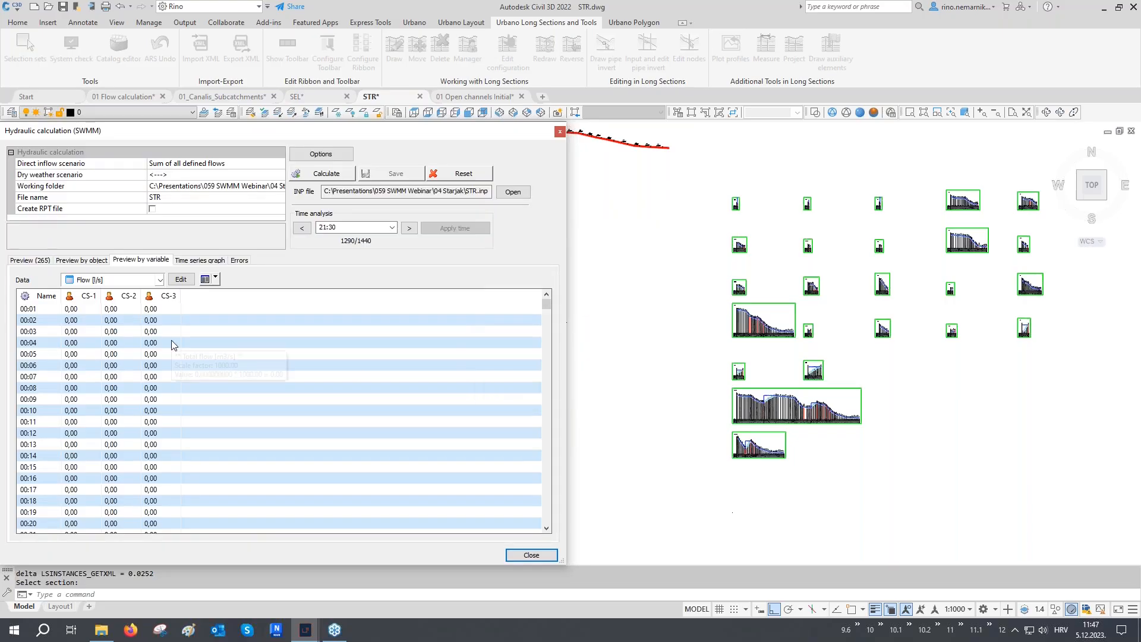
- Sort the pump flows in descending order for CS-1, CS-2 and CS-3 in turn and review their operating times
{"action": "left_click", "coordinate": [88, 296]}
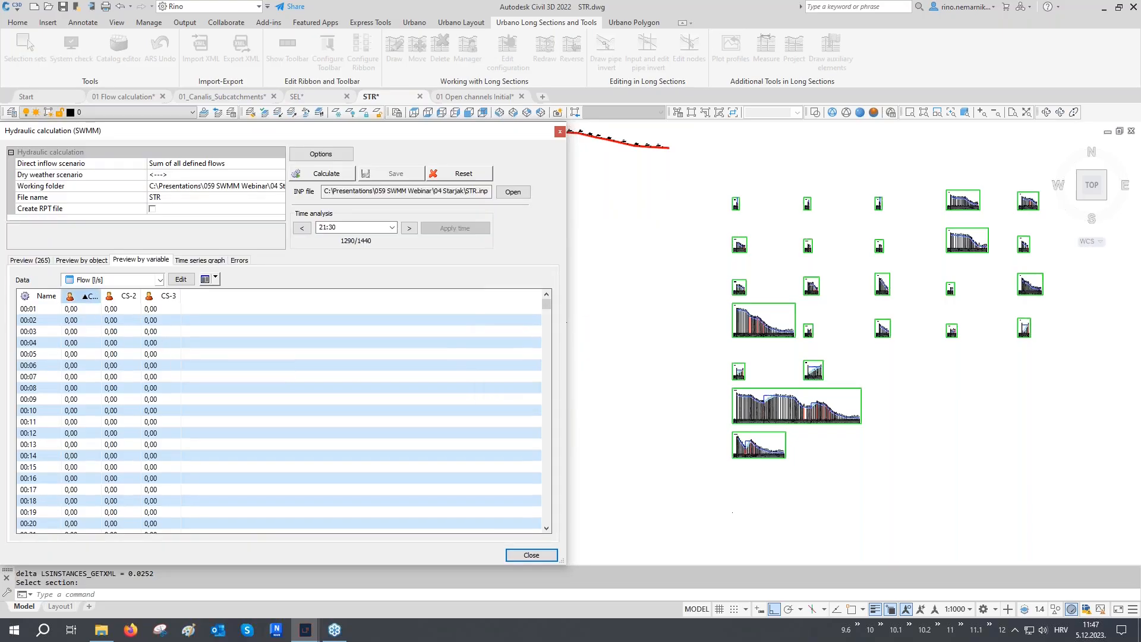
{"action": "left_click", "coordinate": [88, 295]}
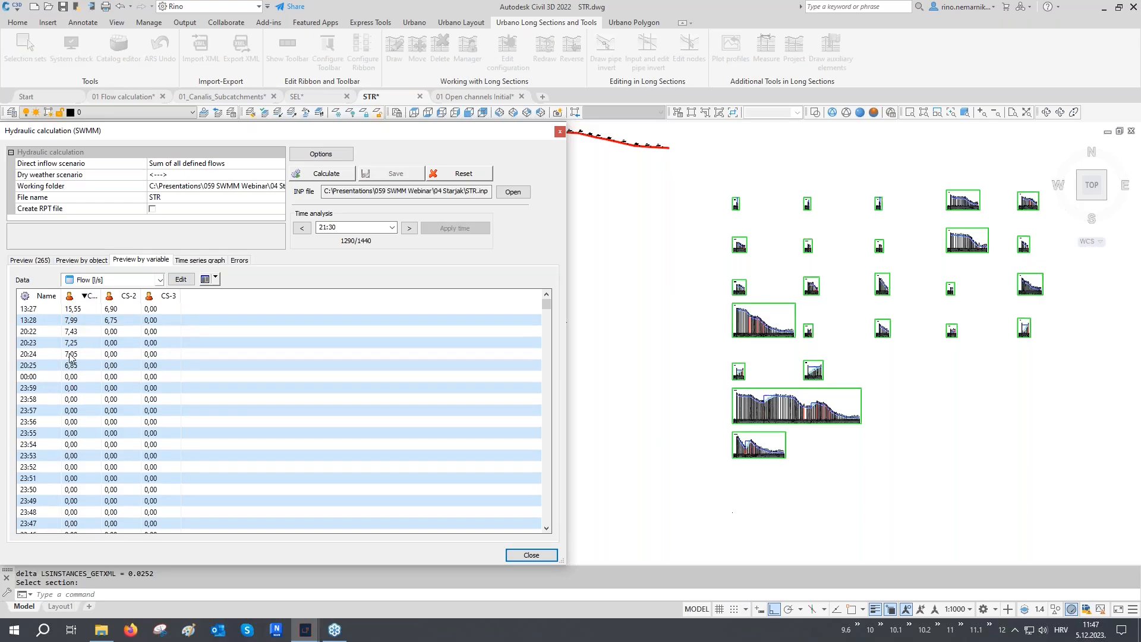
{"action": "mouse_move", "coordinate": [80, 355]}
{"action": "left_click", "coordinate": [123, 296]}
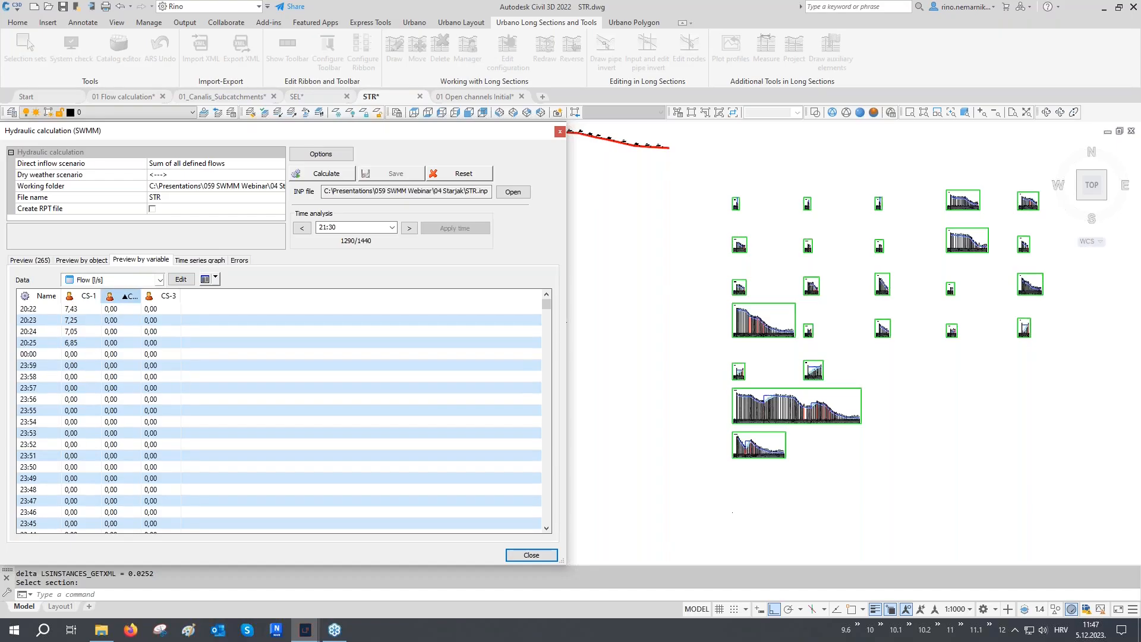
{"action": "left_click", "coordinate": [122, 312]}
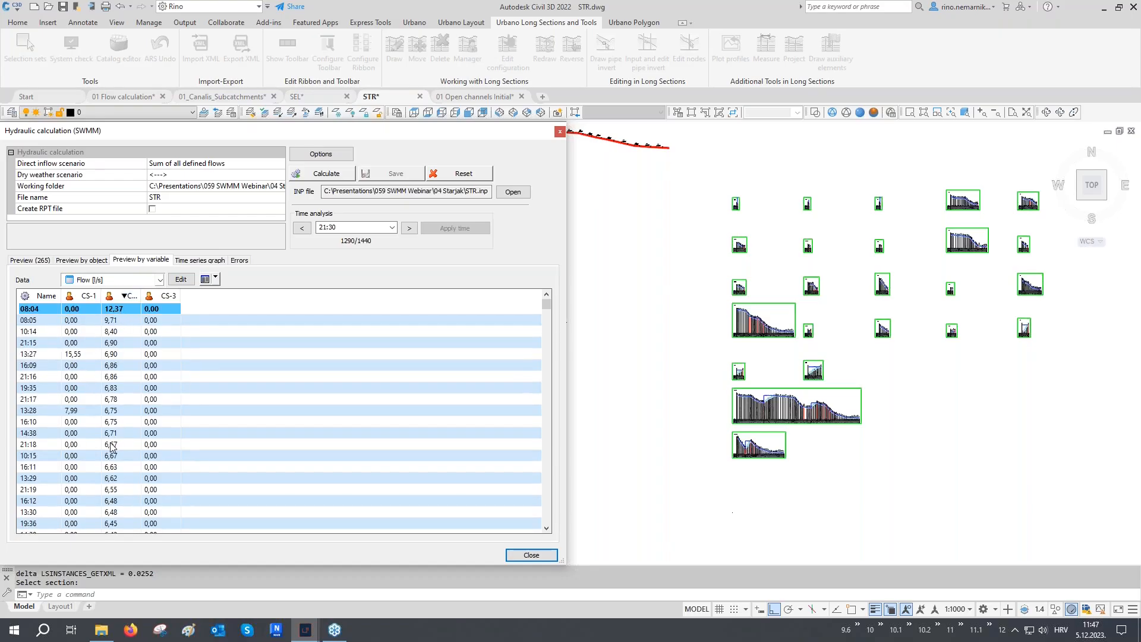
{"action": "scroll", "coordinate": [114, 461], "scroll_direction": "down", "scroll_amount": 6}
{"action": "scroll", "coordinate": [114, 469], "scroll_direction": "down", "scroll_amount": 1}
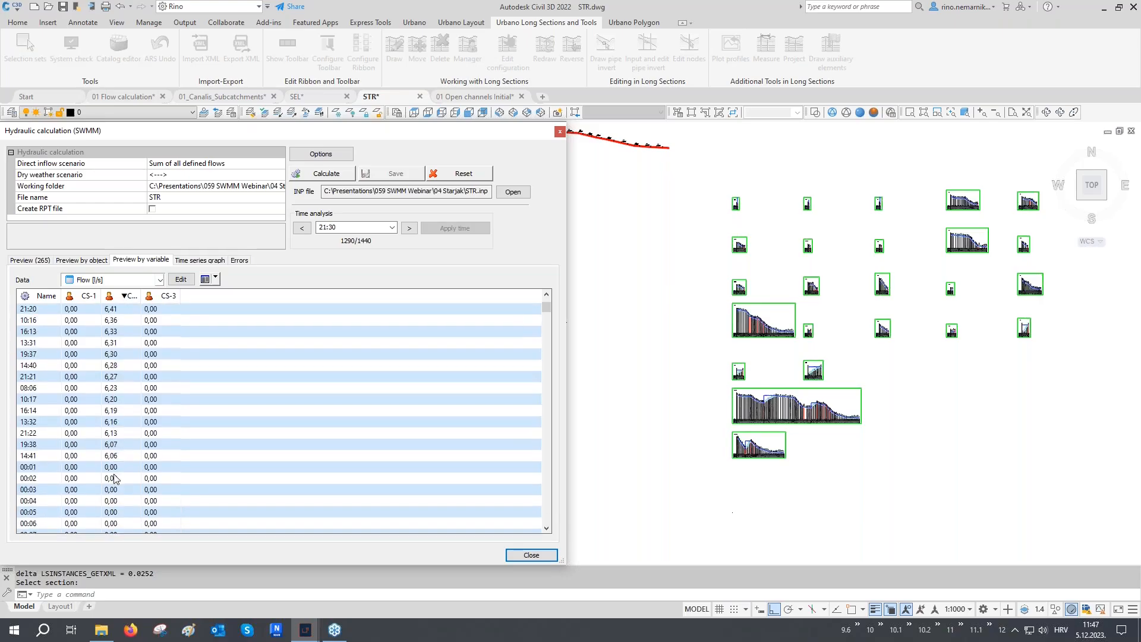
{"action": "scroll", "coordinate": [114, 470], "scroll_direction": "up", "scroll_amount": 7}
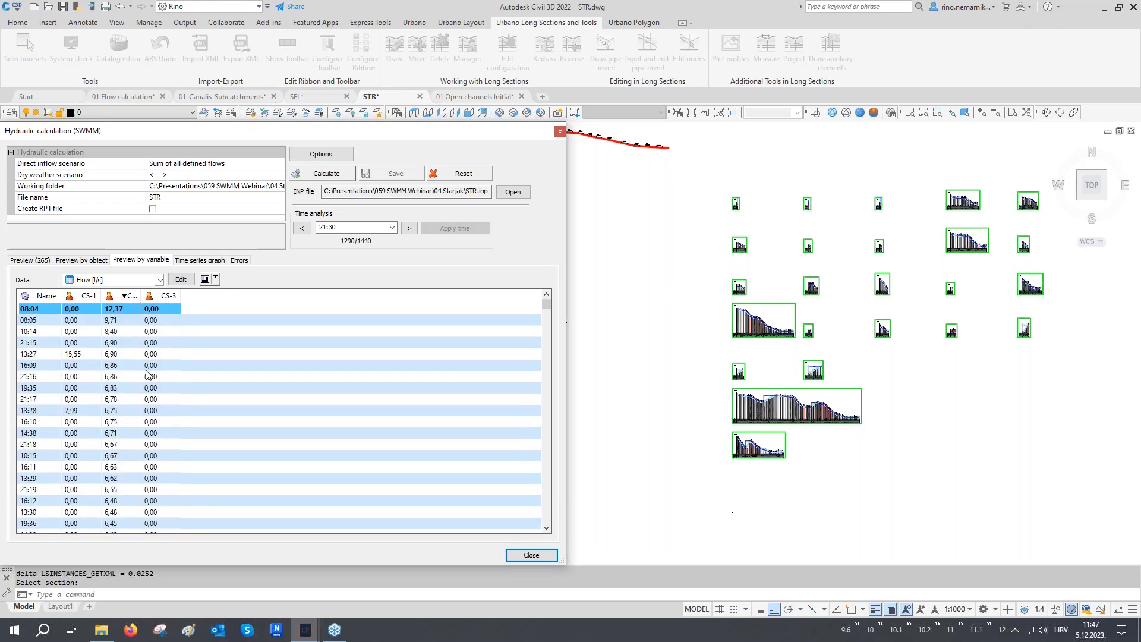
{"action": "left_click", "coordinate": [167, 297]}
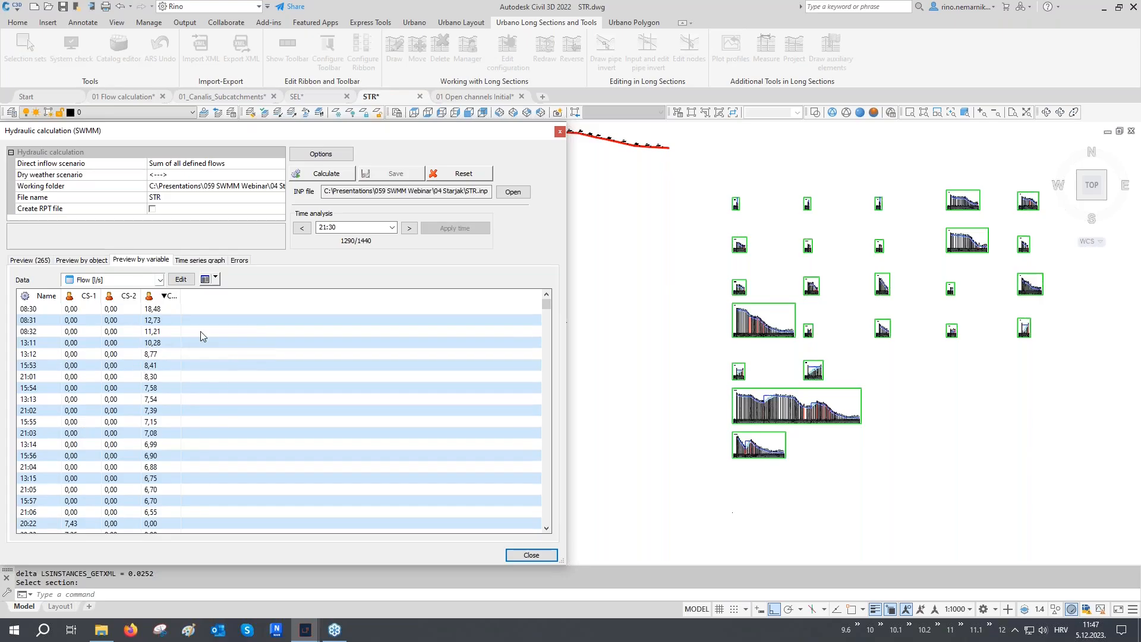
- Plot the flow time series graph for section D326 at the network's northeastern end
{"action": "left_click", "coordinate": [202, 261]}
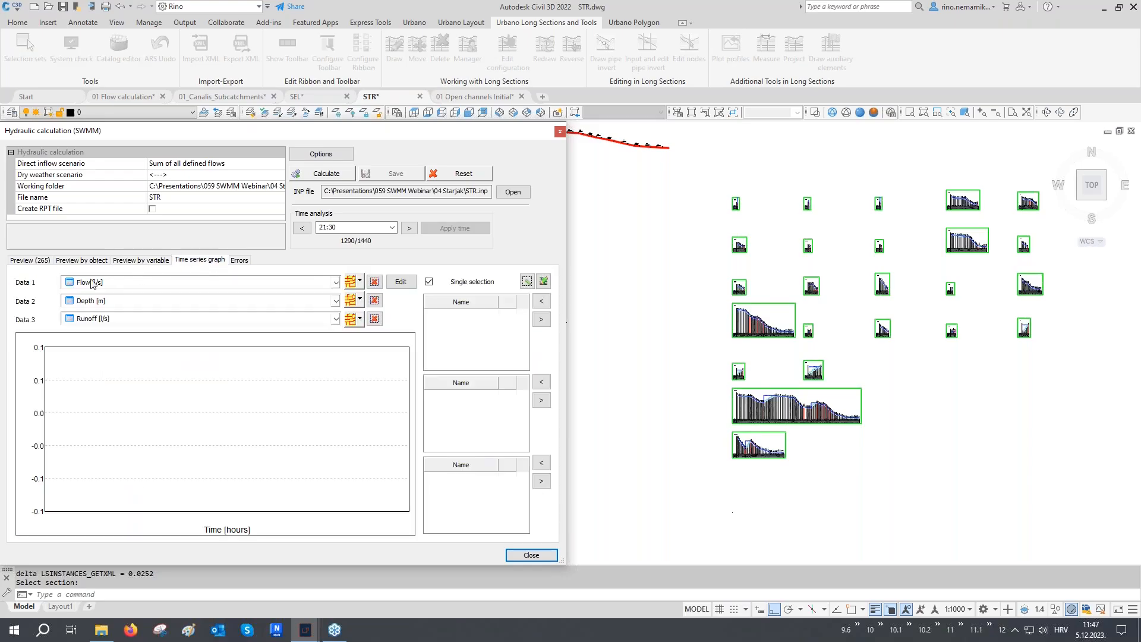
{"action": "left_click", "coordinate": [360, 284]}
{"action": "left_click", "coordinate": [421, 355]}
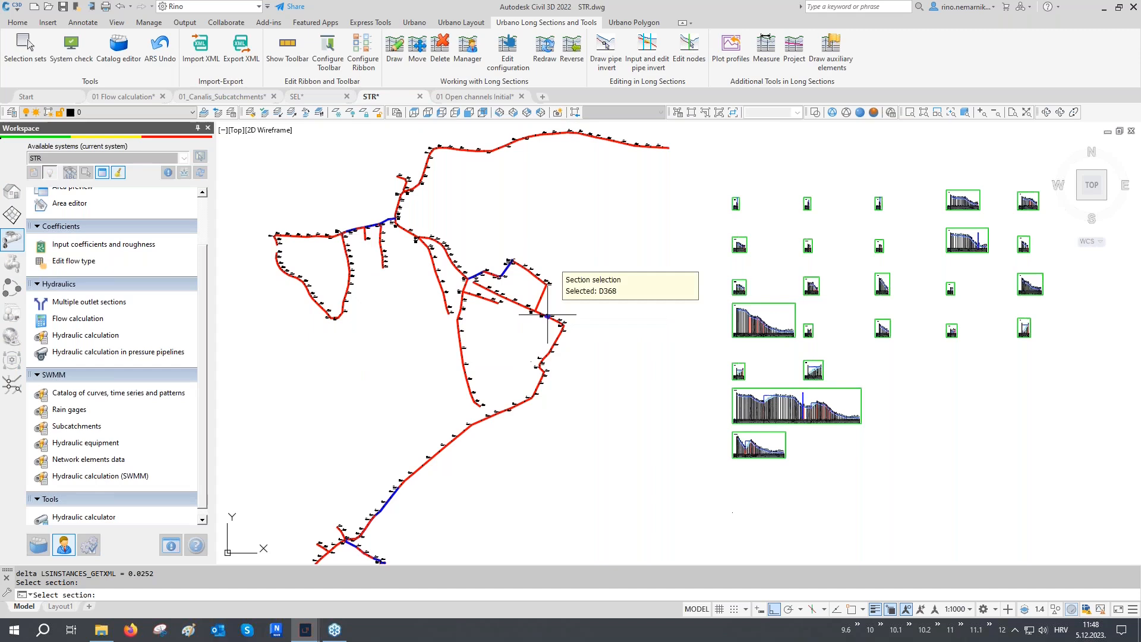
{"action": "left_click", "coordinate": [663, 147]}
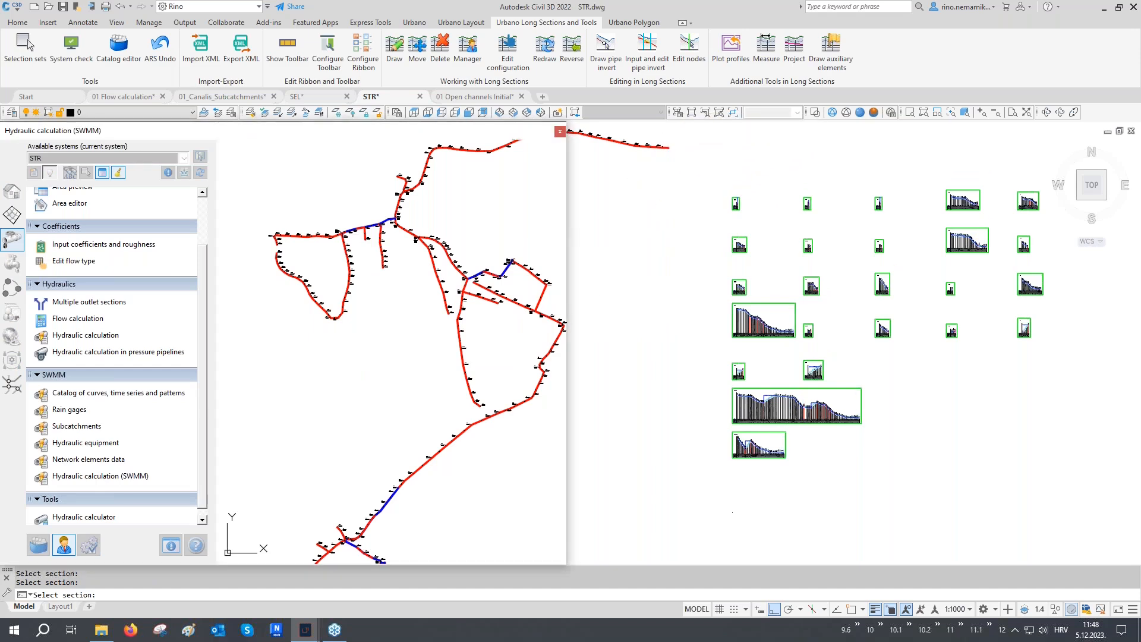
- Insert the D326 flow graph into the drawing below the lowest long section, with object snap turned on
{"action": "left_click", "coordinate": [527, 282]}
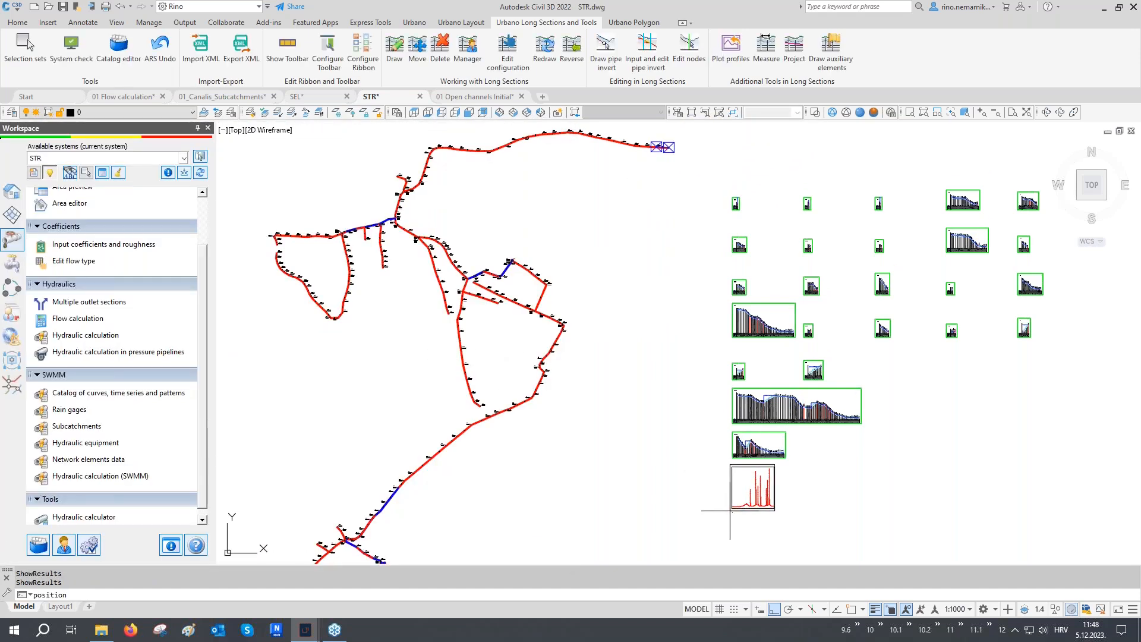
{"action": "left_click", "coordinate": [851, 609]}
{"action": "left_click", "coordinate": [733, 512]}
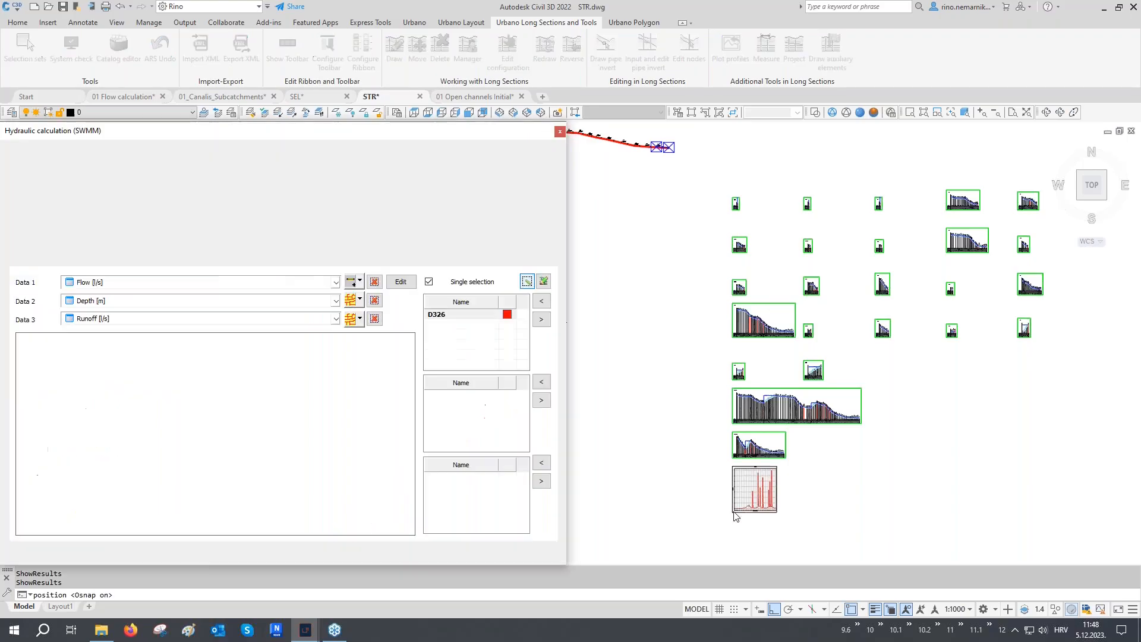
- Plot the flow time series graph for the saved selection Sections before pumps
{"action": "left_click", "coordinate": [359, 281]}
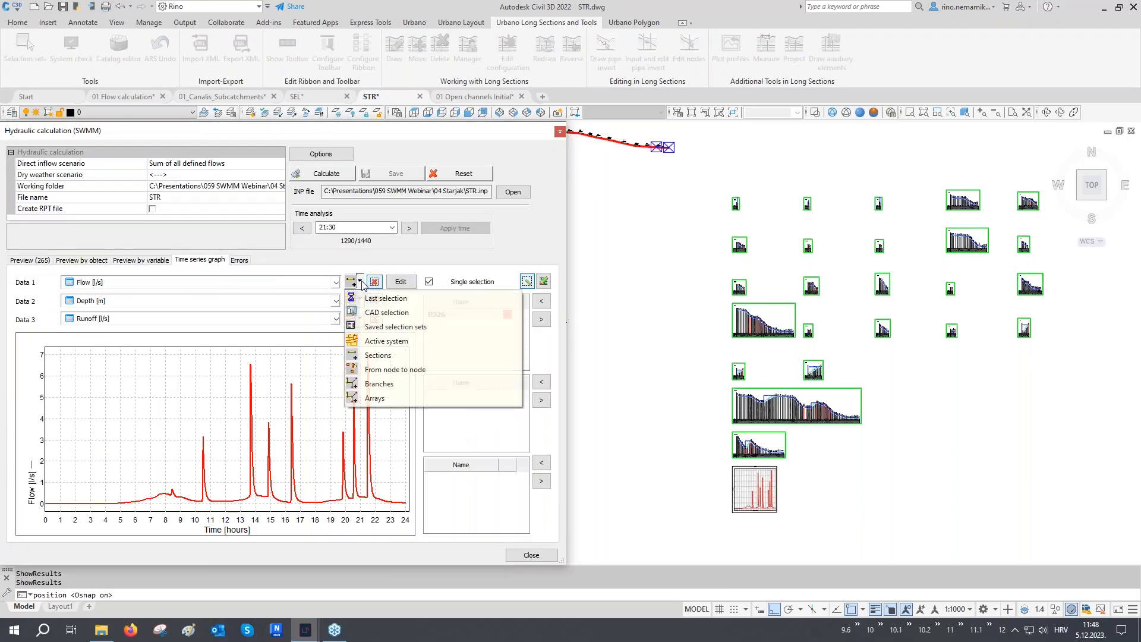
{"action": "left_click", "coordinate": [391, 328]}
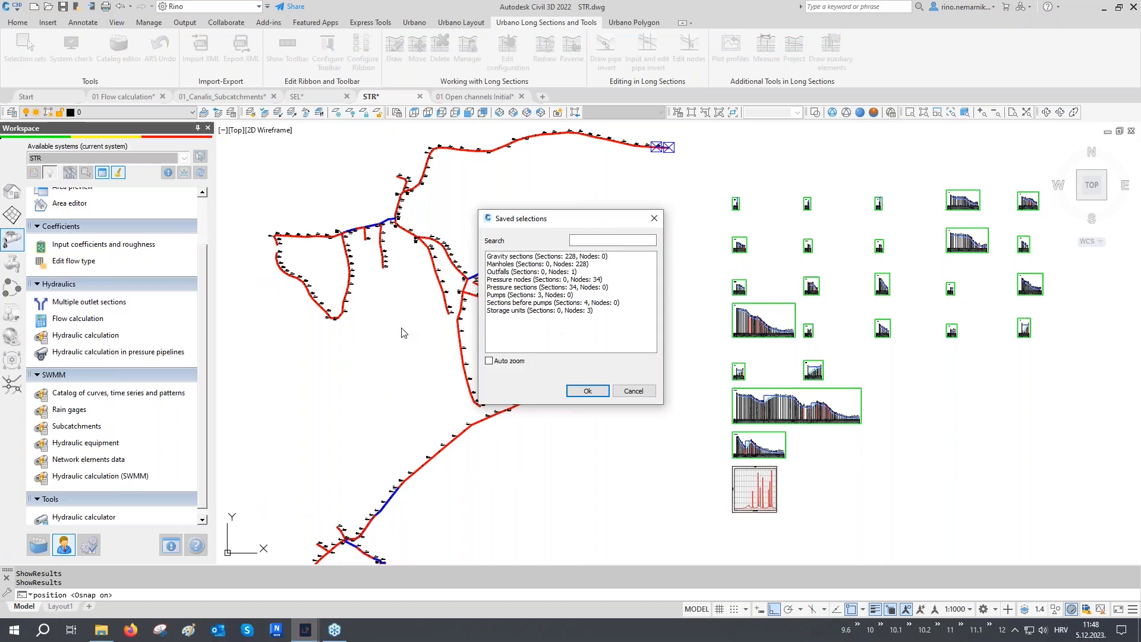
{"action": "left_click", "coordinate": [506, 302]}
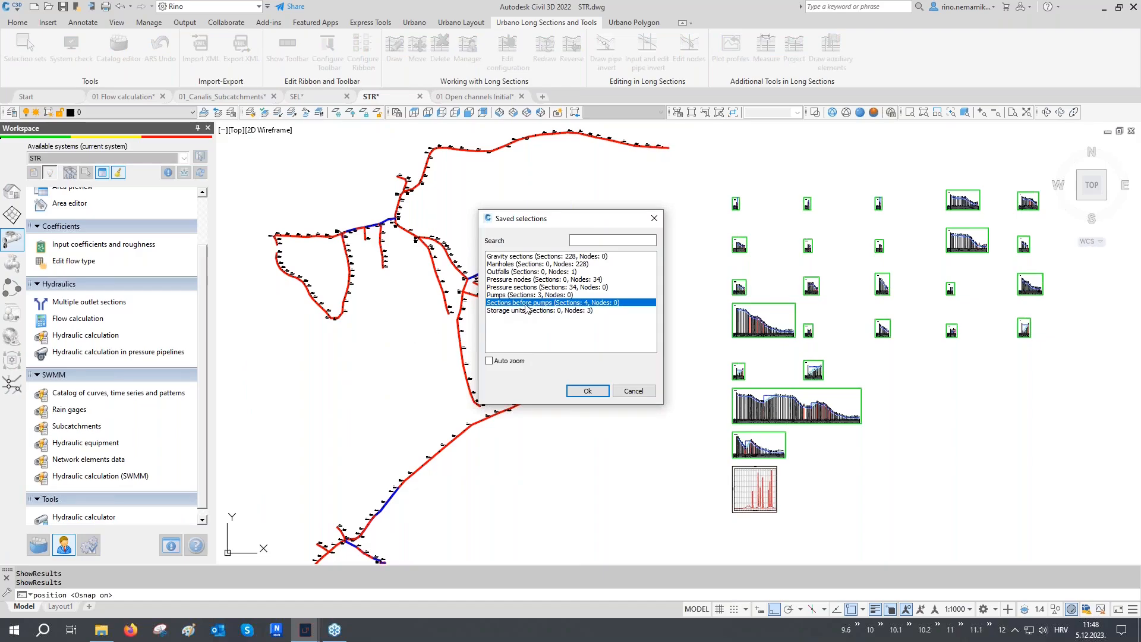
{"action": "left_click", "coordinate": [586, 390]}
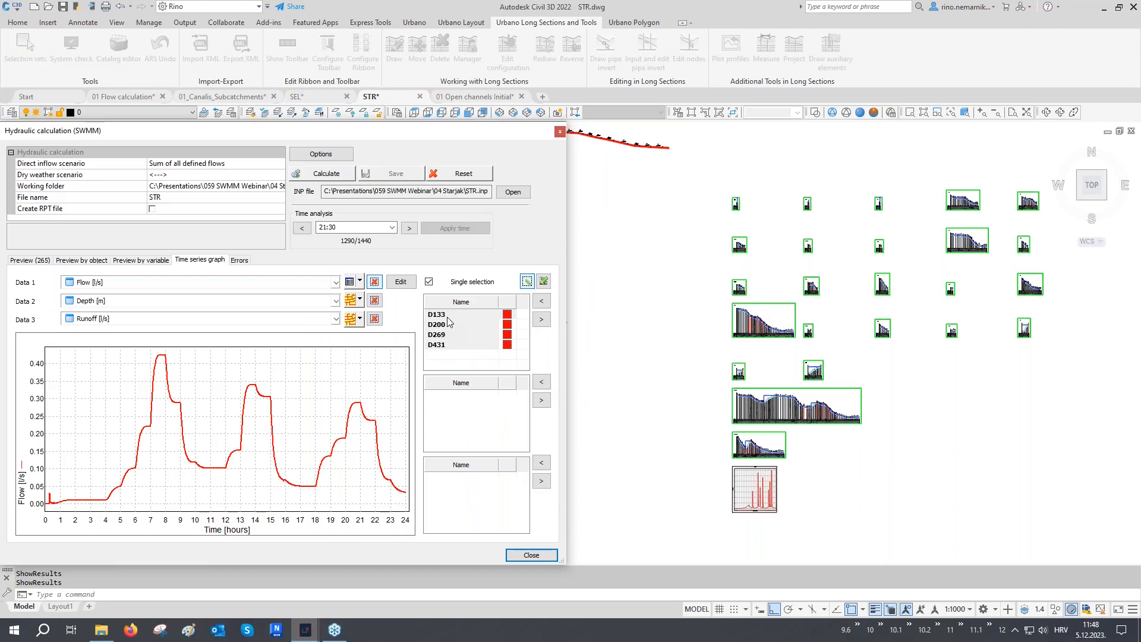
- View the flow graphs of sections D133, D200, D269 and D431 one after another
{"action": "left_click", "coordinate": [448, 316]}
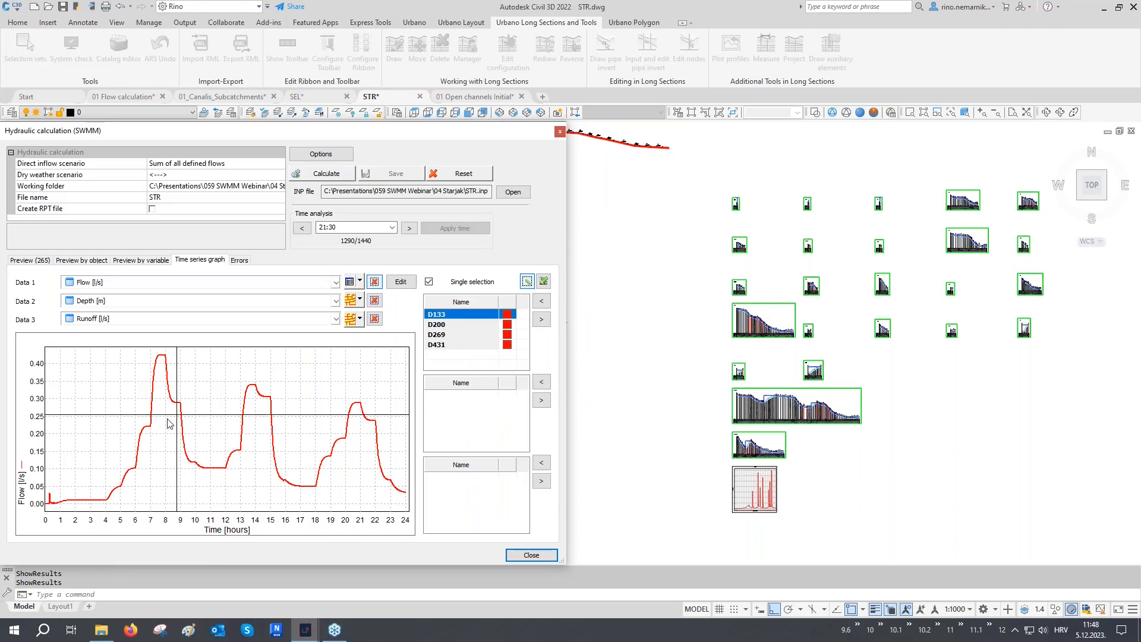
{"action": "left_click", "coordinate": [449, 326]}
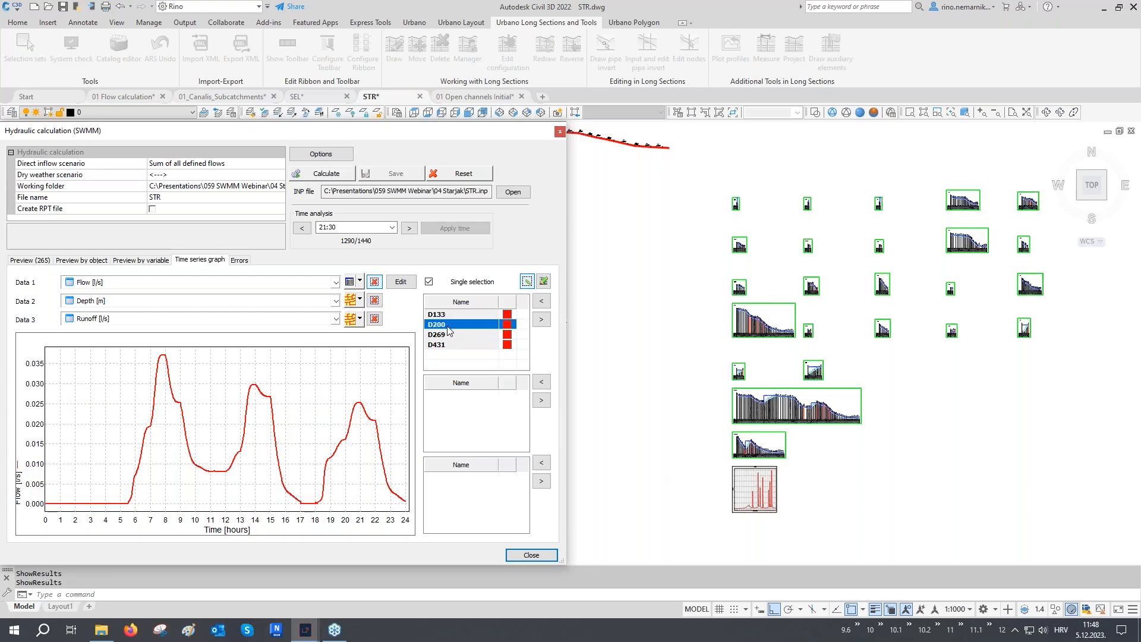
{"action": "key", "text": "Down"}
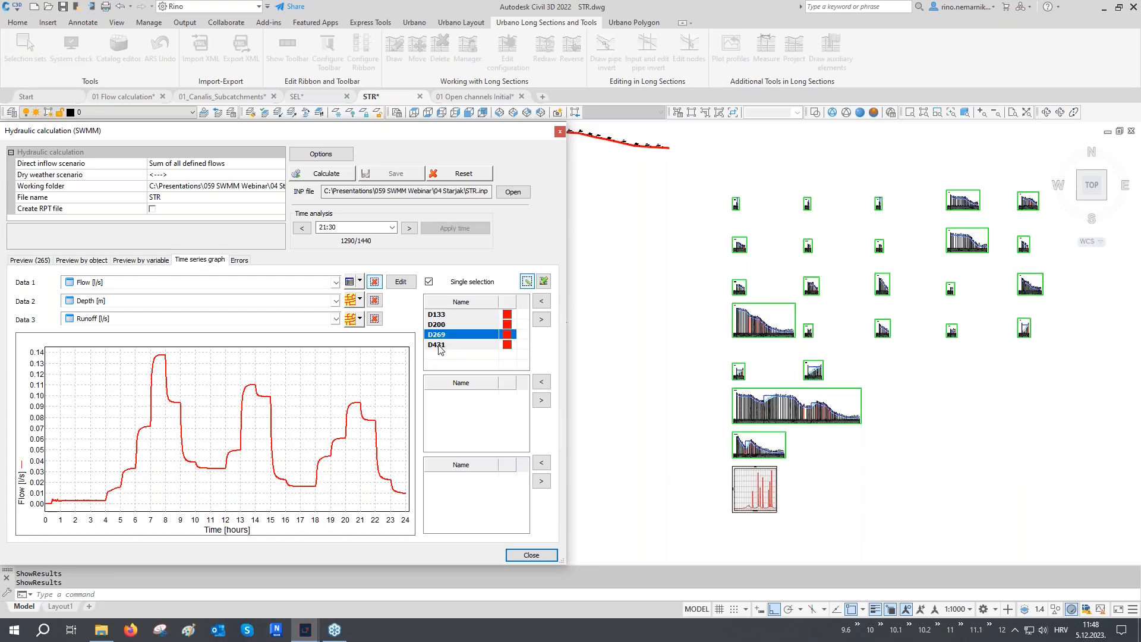
{"action": "key", "text": "Down"}
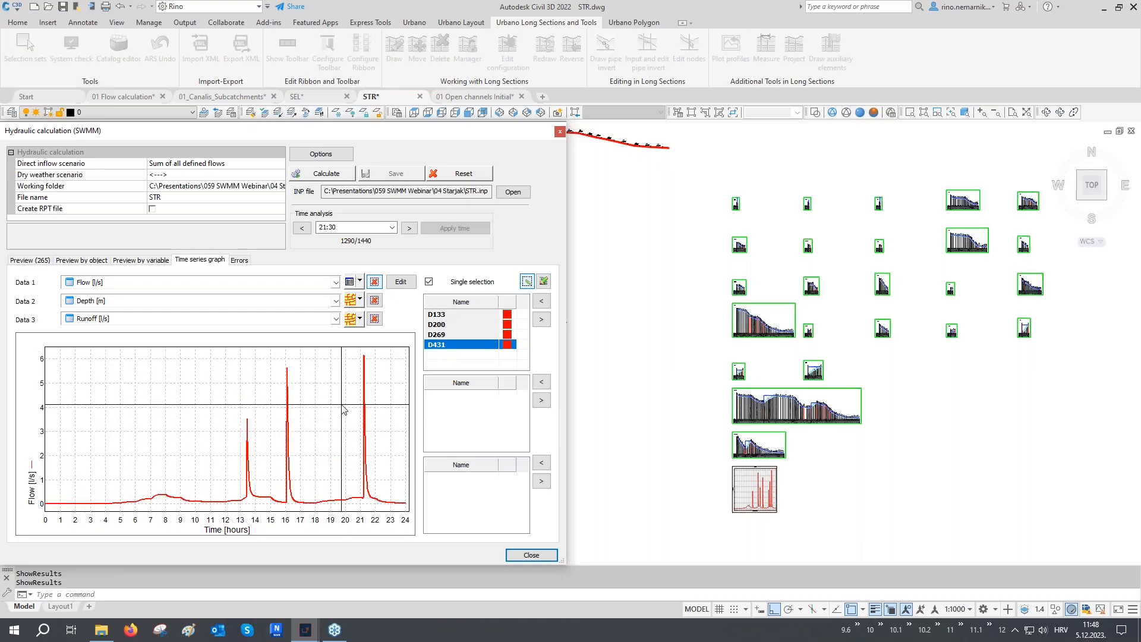
- Insert the flow graphs of sections D133, D200, D269 and D431 into the drawing below the D326 graph
{"action": "left_click", "coordinate": [544, 282]}
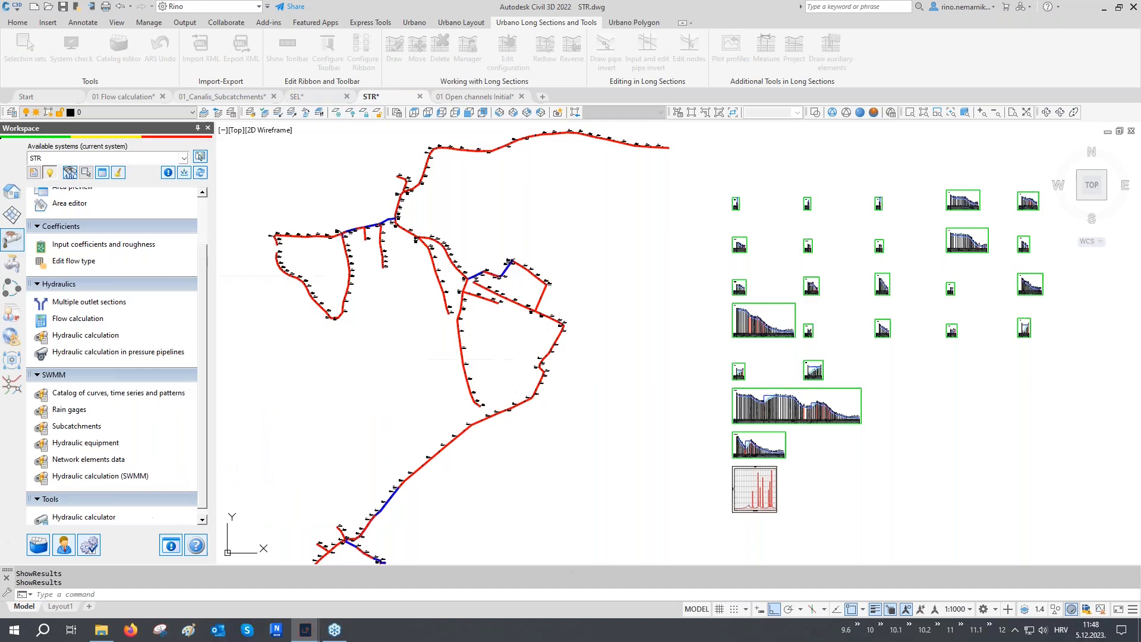
{"action": "left_click", "coordinate": [558, 523]}
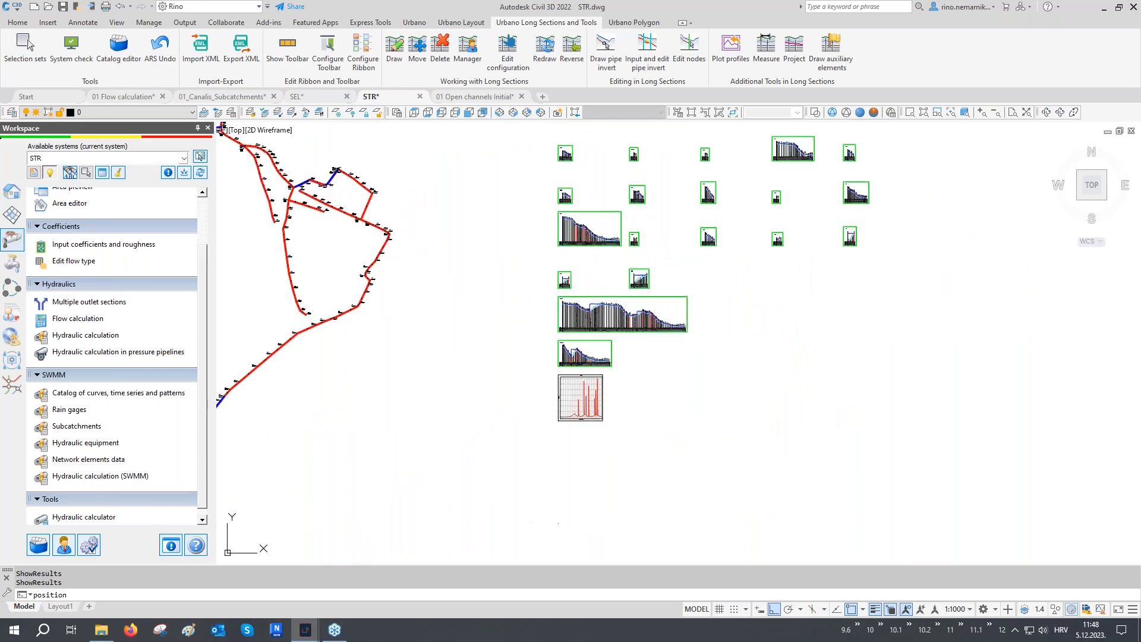
{"action": "left_click", "coordinate": [540, 555]}
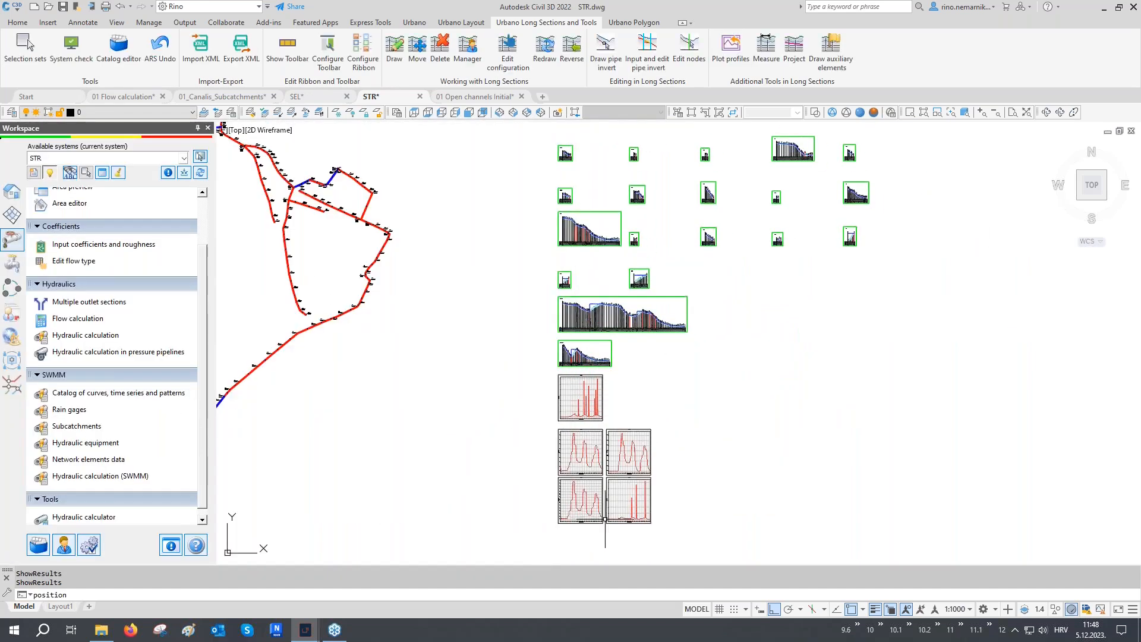
{"action": "scroll", "coordinate": [613, 494], "scroll_direction": "up", "scroll_amount": 6}
{"action": "middle_click_drag", "start_coordinate": [623, 364], "coordinate": [628, 422]}
{"action": "mouse_move", "coordinate": [622, 335]}
{"action": "middle_mouse_down"}
{"action": "mouse_move", "coordinate": [616, 431]}
{"action": "mouse_move", "coordinate": [621, 364]}
{"action": "middle_mouse_up"}
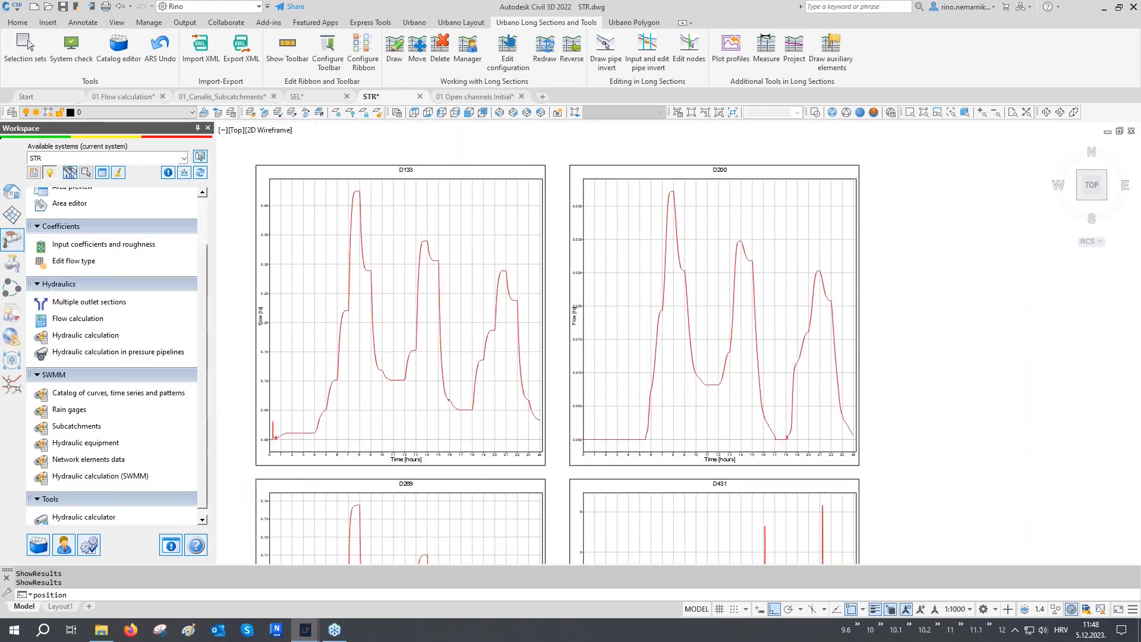
{"action": "scroll", "coordinate": [621, 364], "scroll_direction": "down", "scroll_amount": 8}
{"action": "mouse_move", "coordinate": [483, 355]}
{"action": "middle_mouse_down"}
{"action": "mouse_move", "coordinate": [497, 375]}
{"action": "mouse_move", "coordinate": [638, 423]}
{"action": "mouse_move", "coordinate": [693, 472]}
{"action": "middle_mouse_up"}
{"action": "key", "text": "Escape"}
{"action": "key", "text": "Escape"}
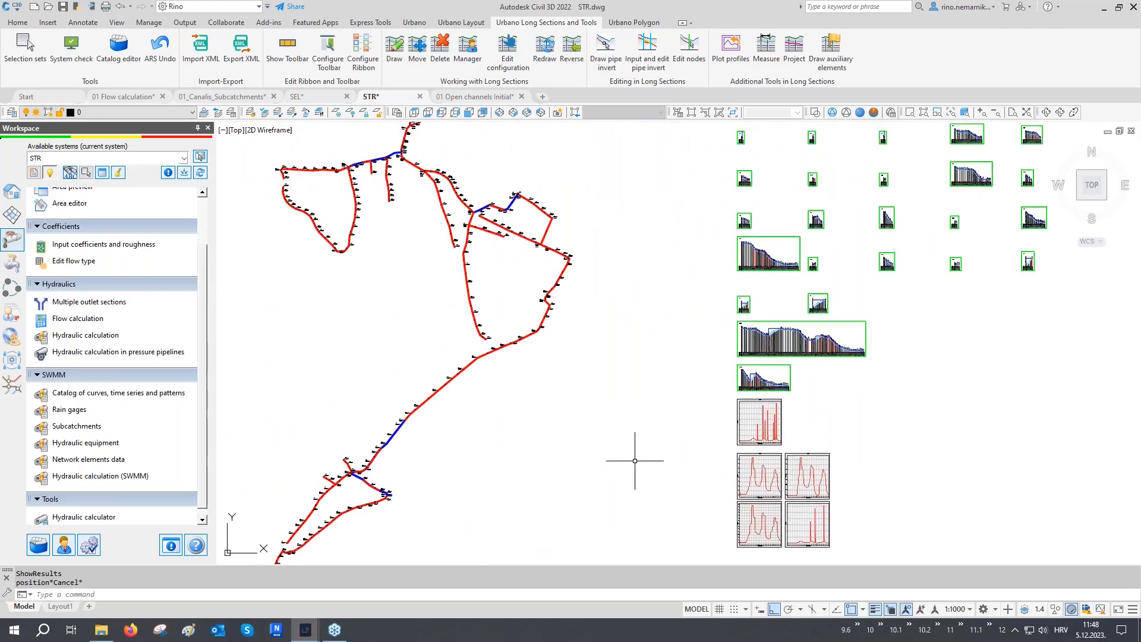
- Switch to the 01 Open channels Initial drawing and display the Rectangular item in the catalog of open channels
{"action": "left_click", "coordinate": [474, 96]}
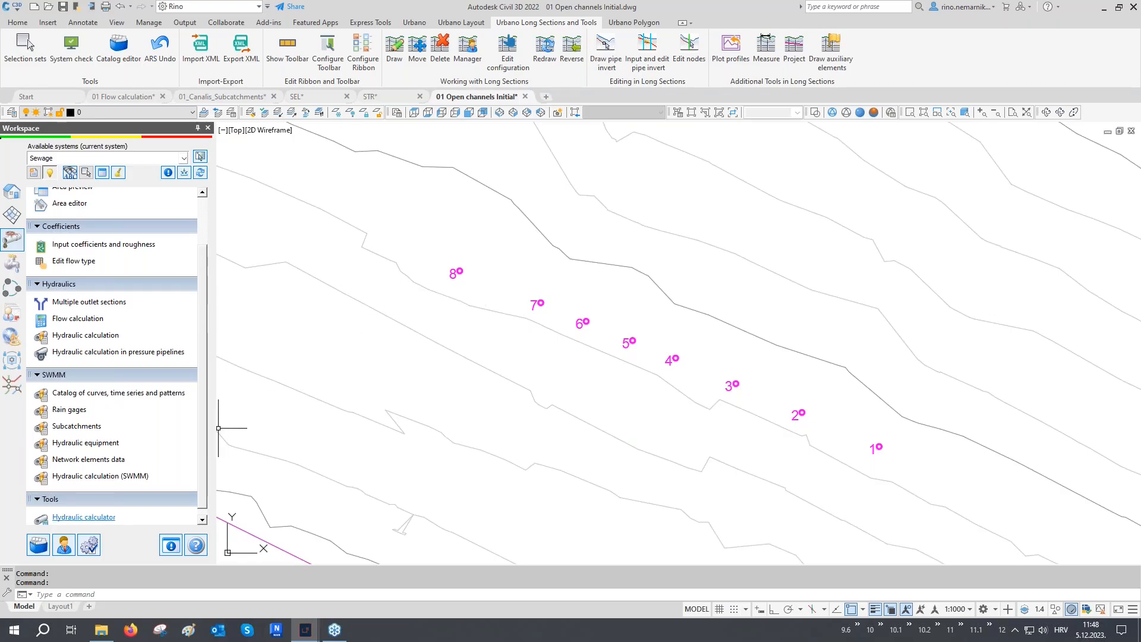
{"action": "left_click", "coordinate": [39, 546]}
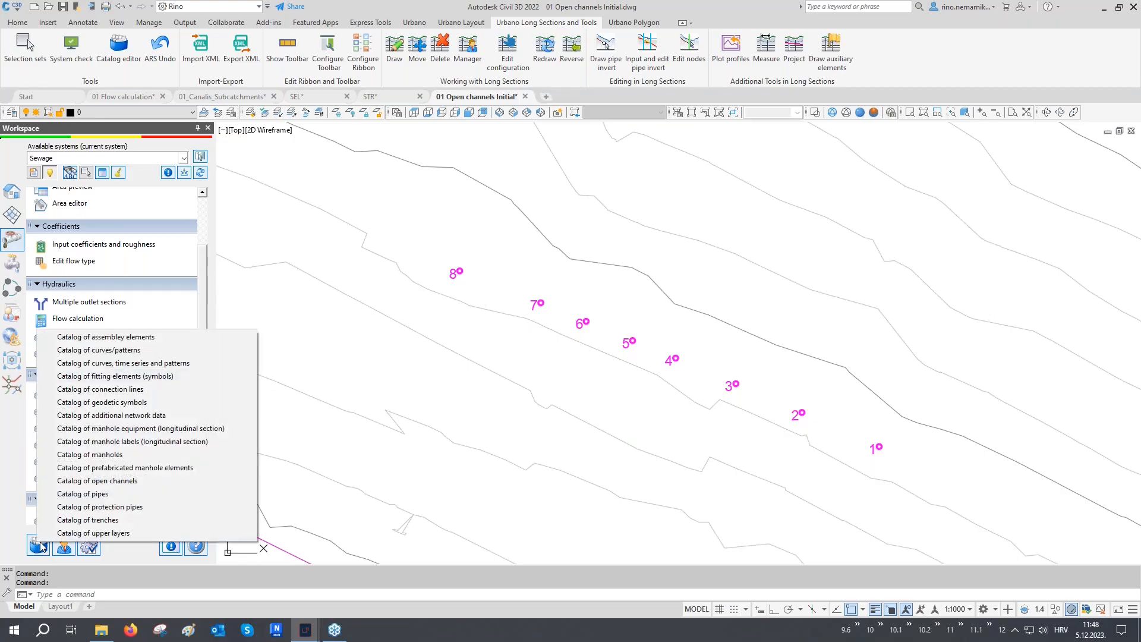
{"action": "left_click", "coordinate": [98, 481]}
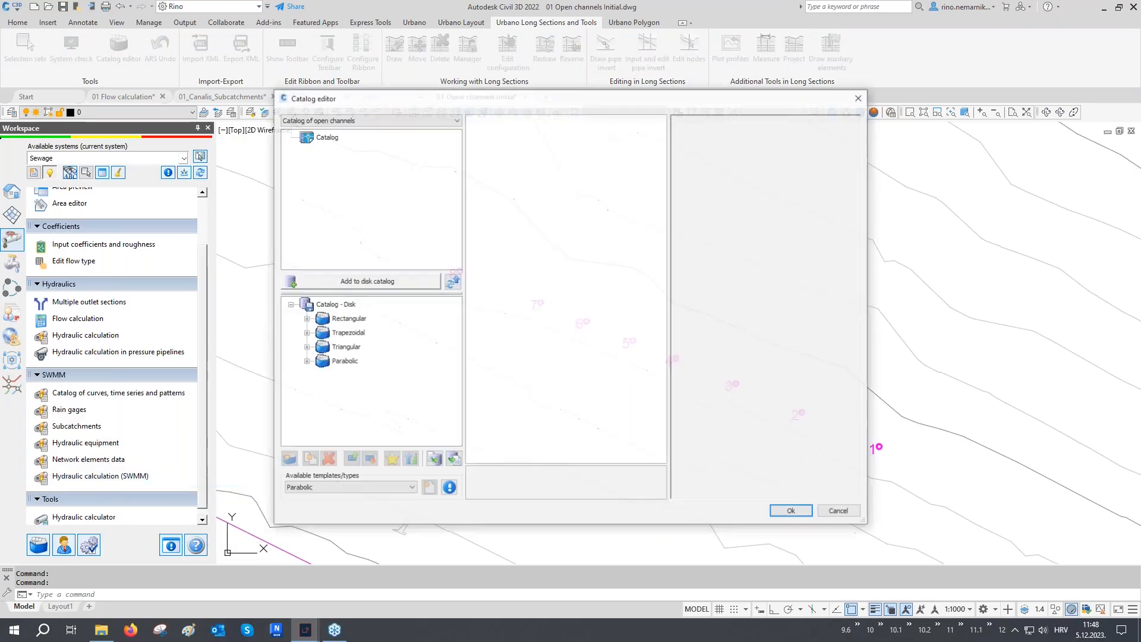
{"action": "left_click", "coordinate": [305, 319]}
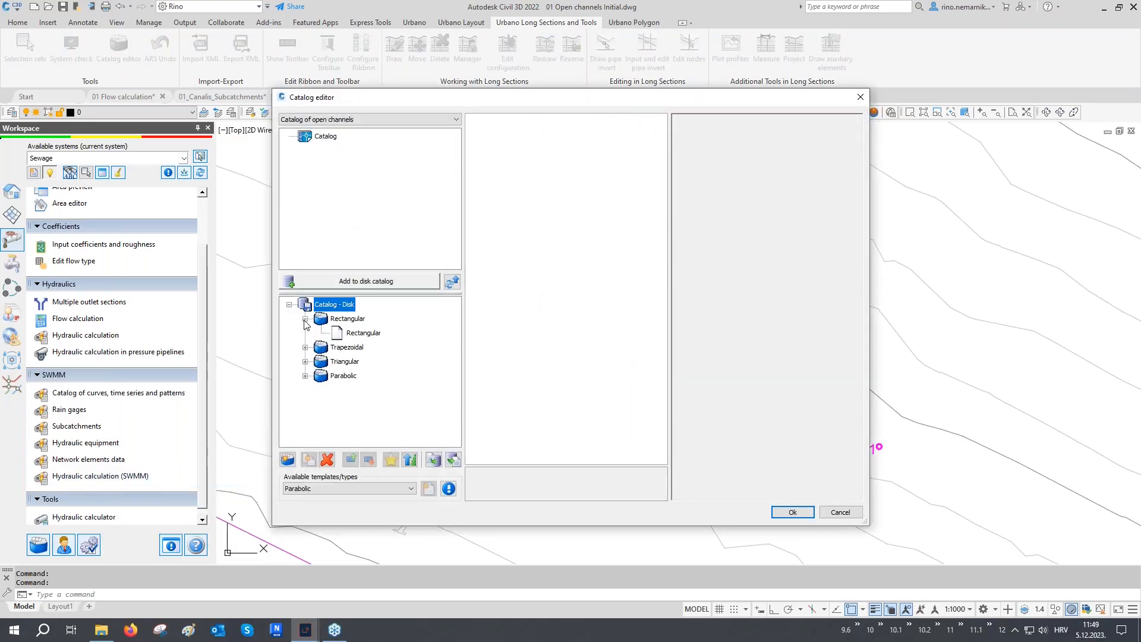
{"action": "left_click", "coordinate": [347, 334]}
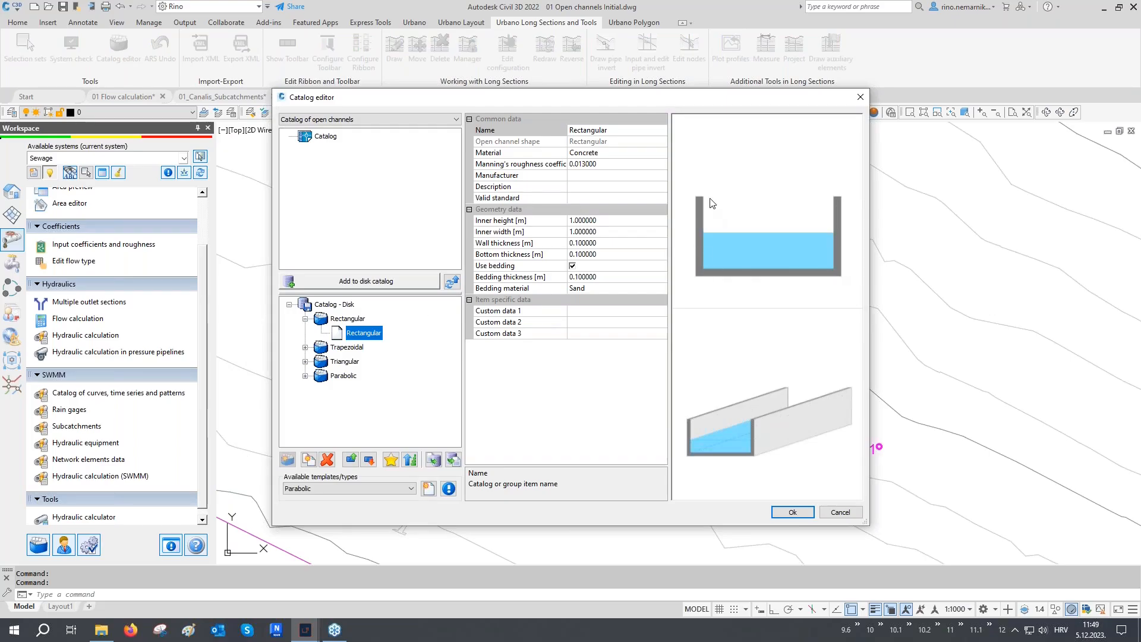
- Examine the Trapezoidal and Triangular channel items, including the geometry option that keeps the outer wall parallel to the inner wall
{"action": "left_click", "coordinate": [305, 347]}
{"action": "left_click", "coordinate": [339, 361]}
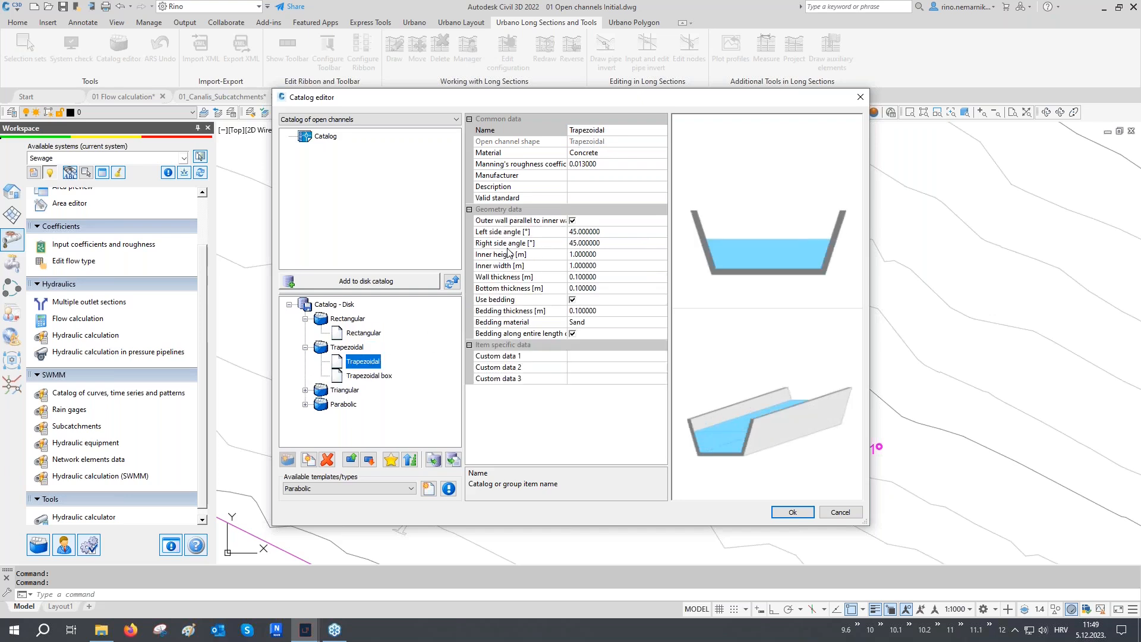
{"action": "left_click", "coordinate": [523, 222]}
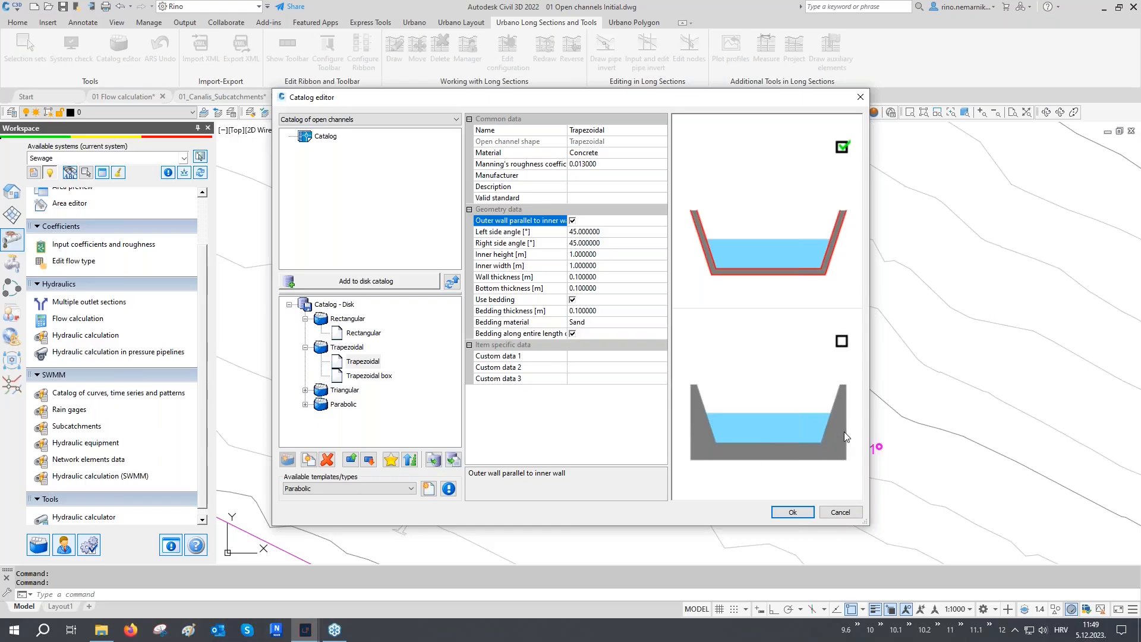
{"action": "left_click", "coordinate": [305, 390]}
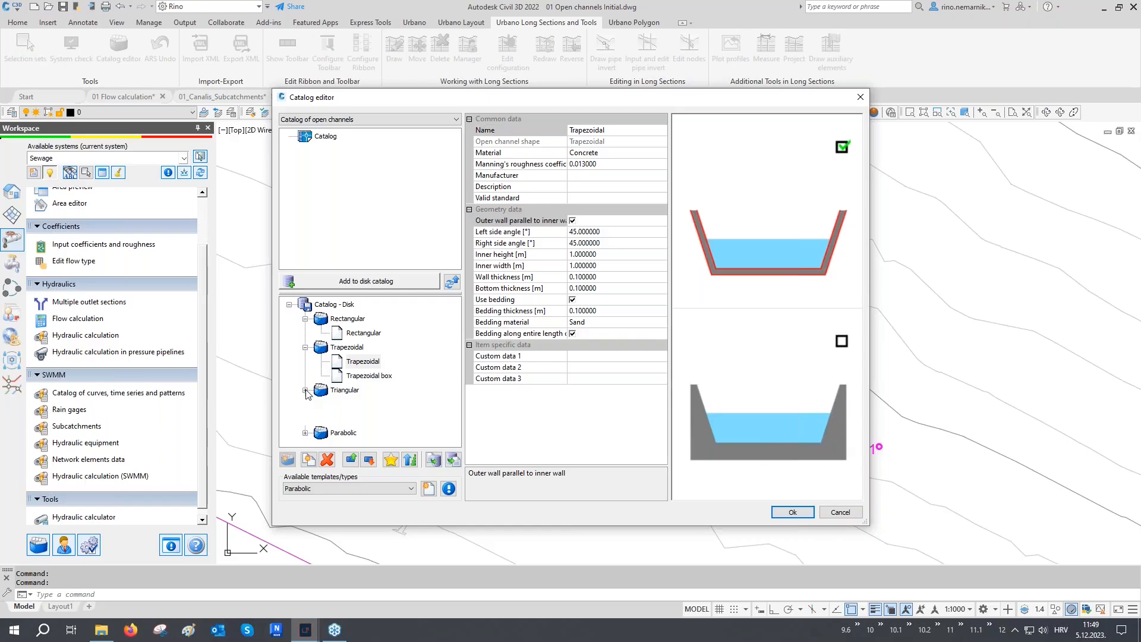
{"action": "left_click", "coordinate": [351, 404]}
{"action": "left_click", "coordinate": [520, 221]}
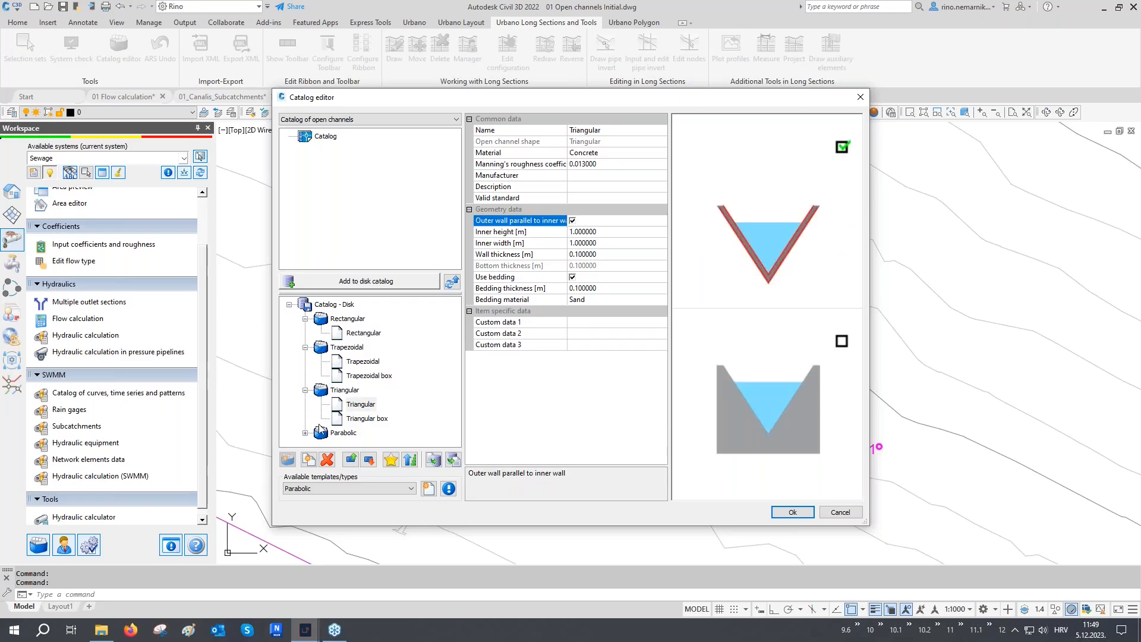
- Examine the Parabolic channel item and its parallel outer wall option, and close the open channels catalog
{"action": "left_click", "coordinate": [305, 433]}
{"action": "left_click", "coordinate": [359, 418]}
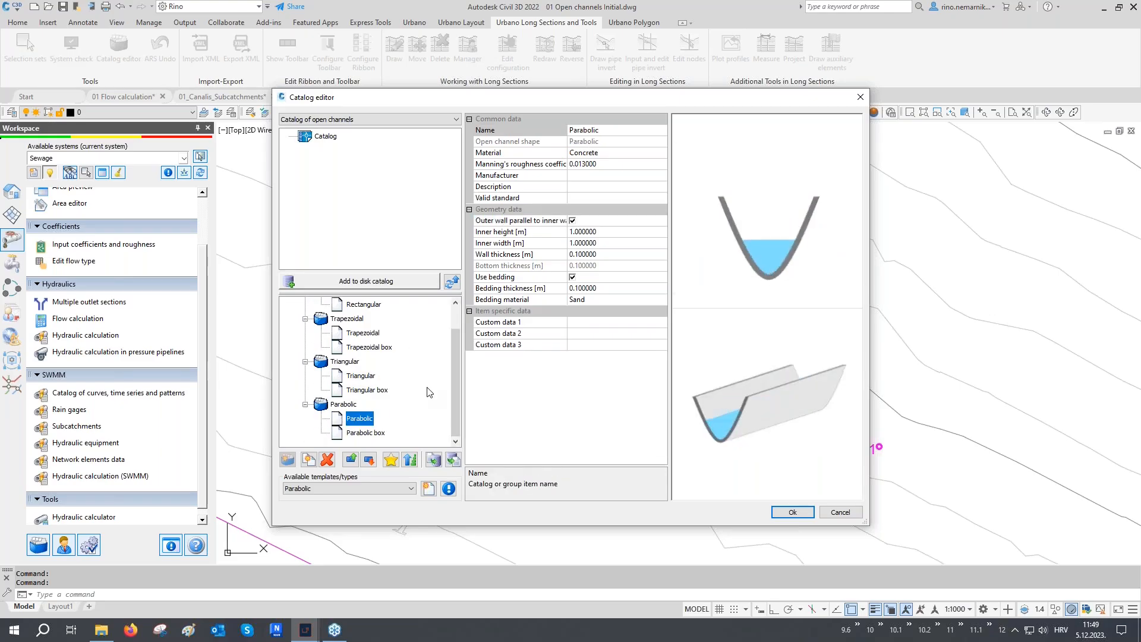
{"action": "left_click", "coordinate": [515, 222]}
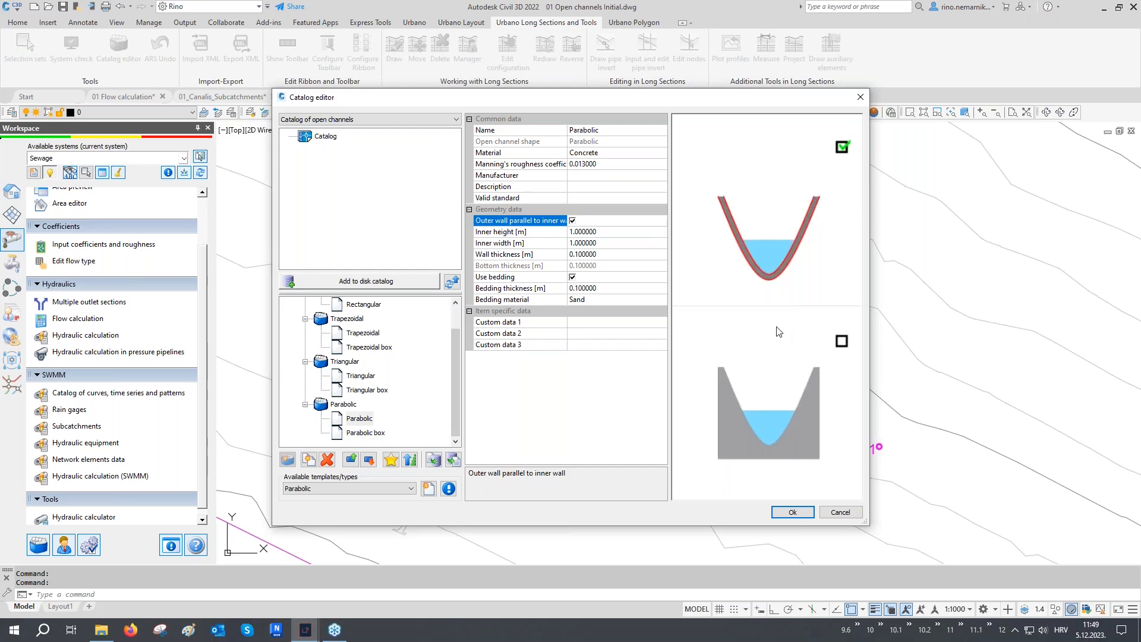
{"action": "left_click", "coordinate": [782, 512]}
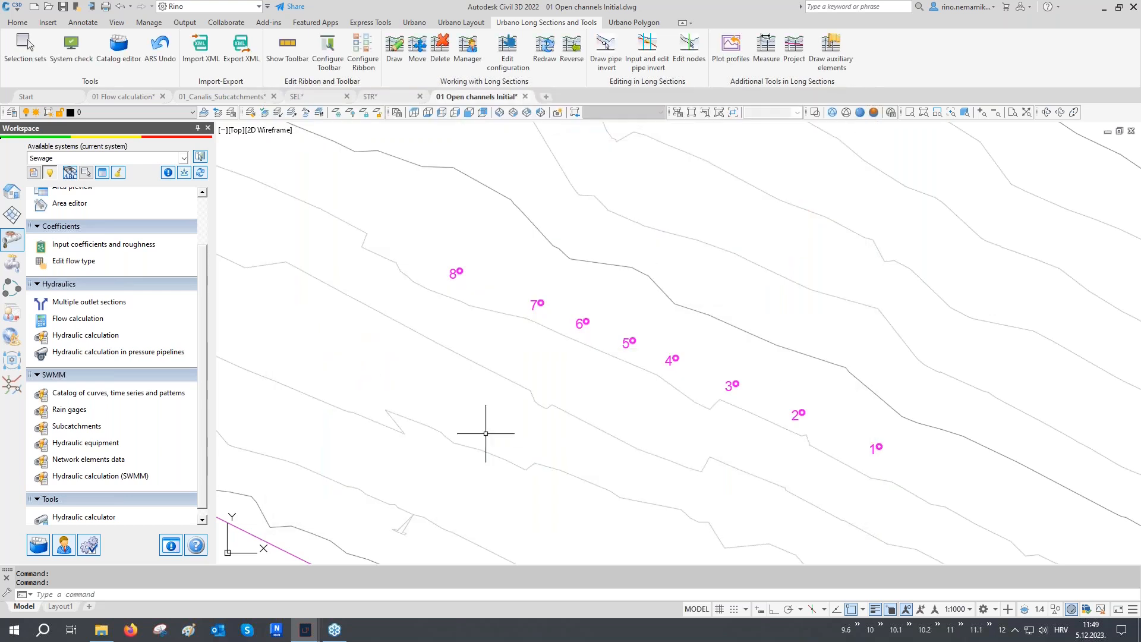
- Open the Draw network elements settings for the Sewage system and choose Open channel as the flow type
{"action": "left_click", "coordinate": [11, 191]}
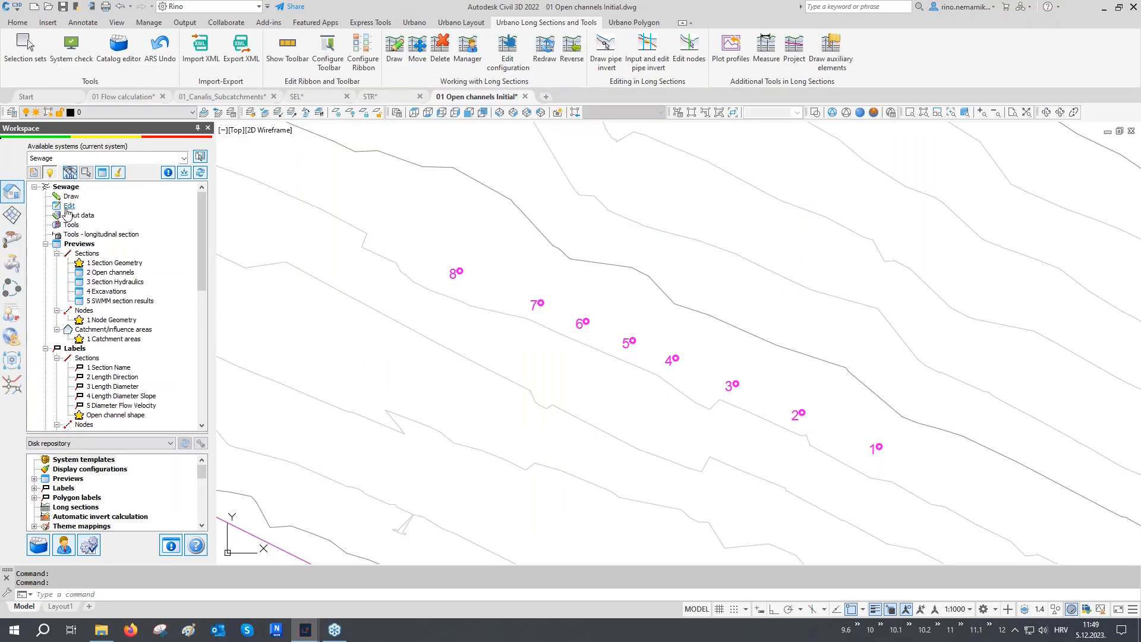
{"action": "right_click", "coordinate": [69, 198]}
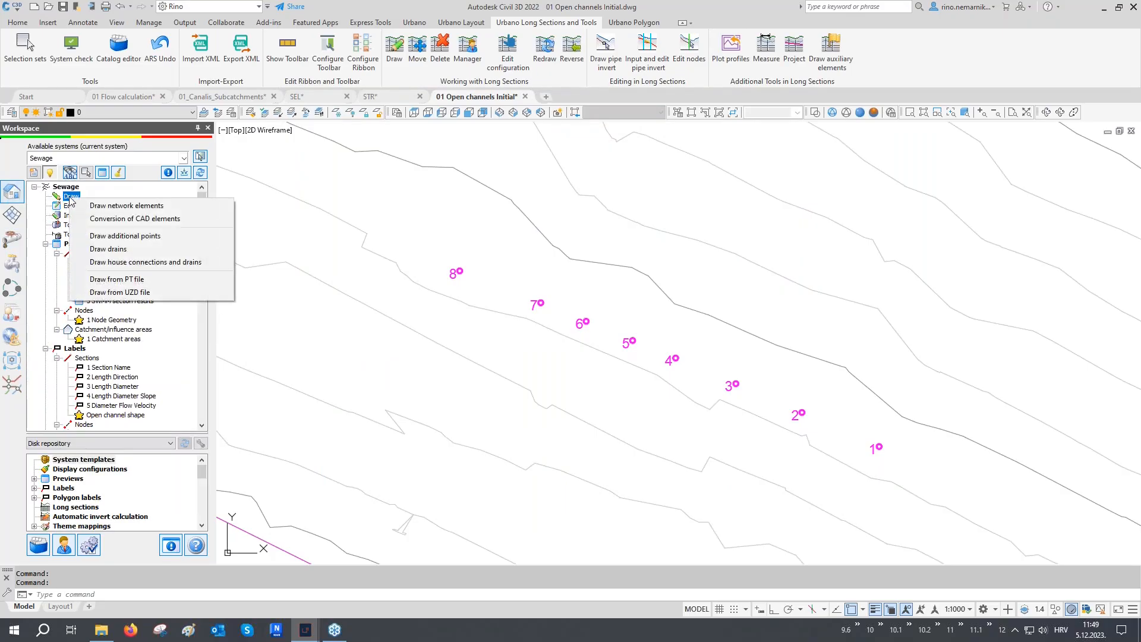
{"action": "left_click", "coordinate": [93, 206]}
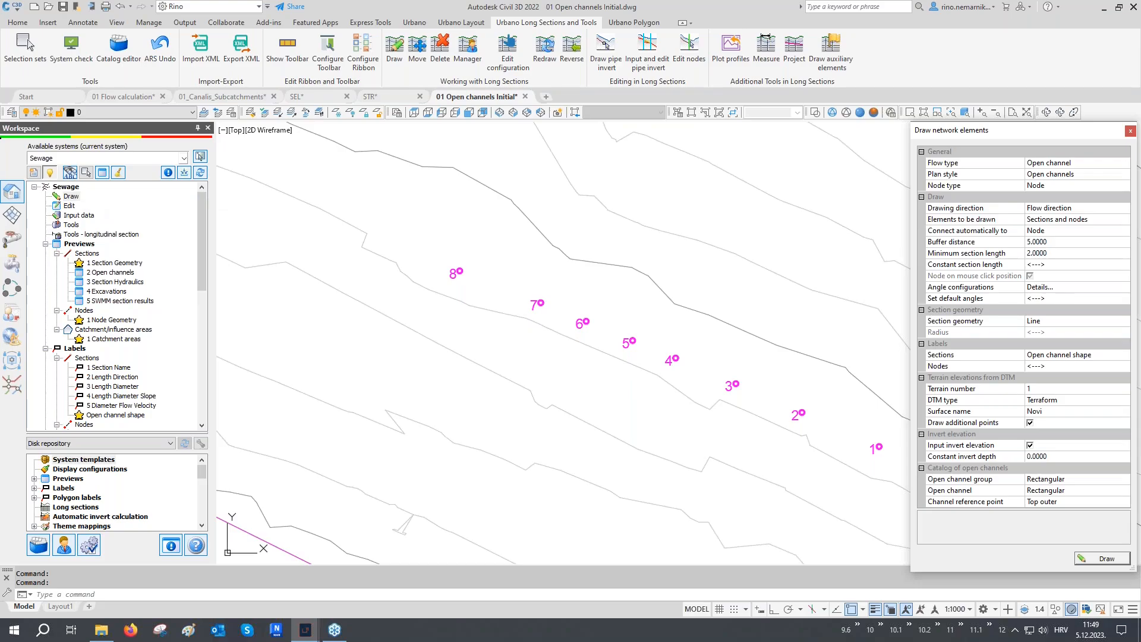
{"action": "left_click", "coordinate": [947, 165]}
{"action": "left_click", "coordinate": [1046, 165]}
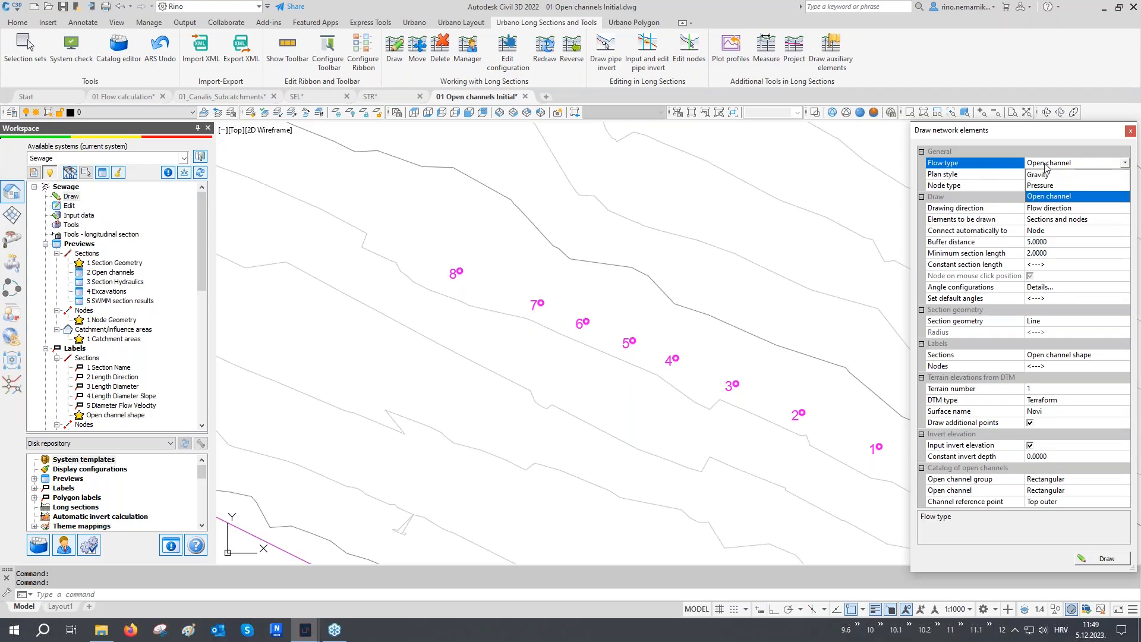
{"action": "left_click", "coordinate": [1058, 198]}
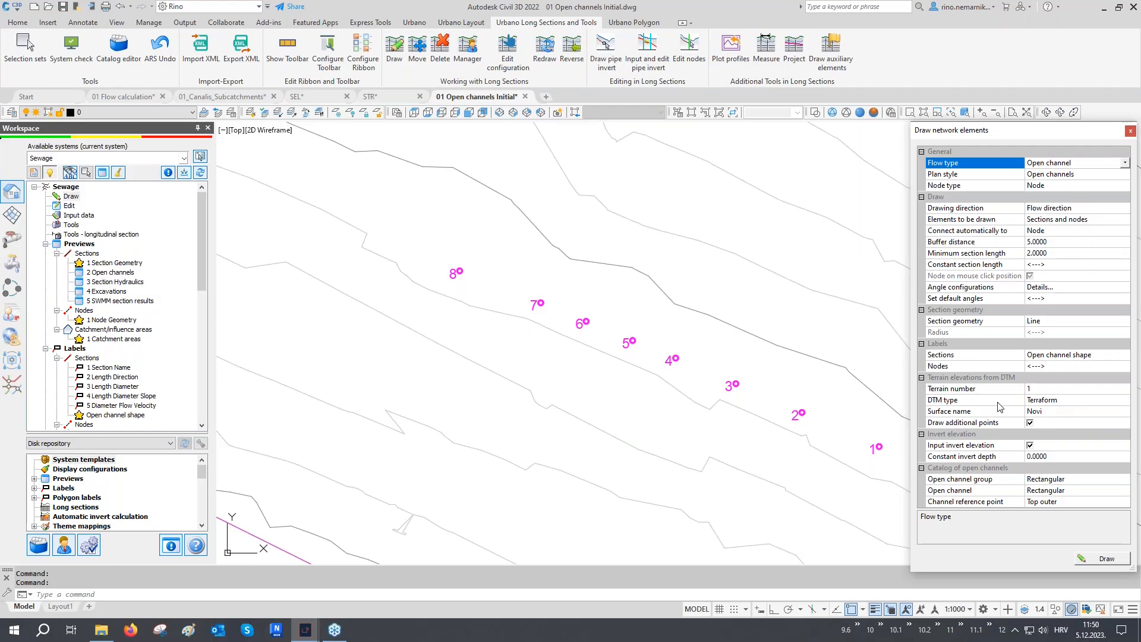
- Review the settings for DTM type, channel reference point, constant invert depth and open channel group
{"action": "left_click", "coordinate": [1057, 403]}
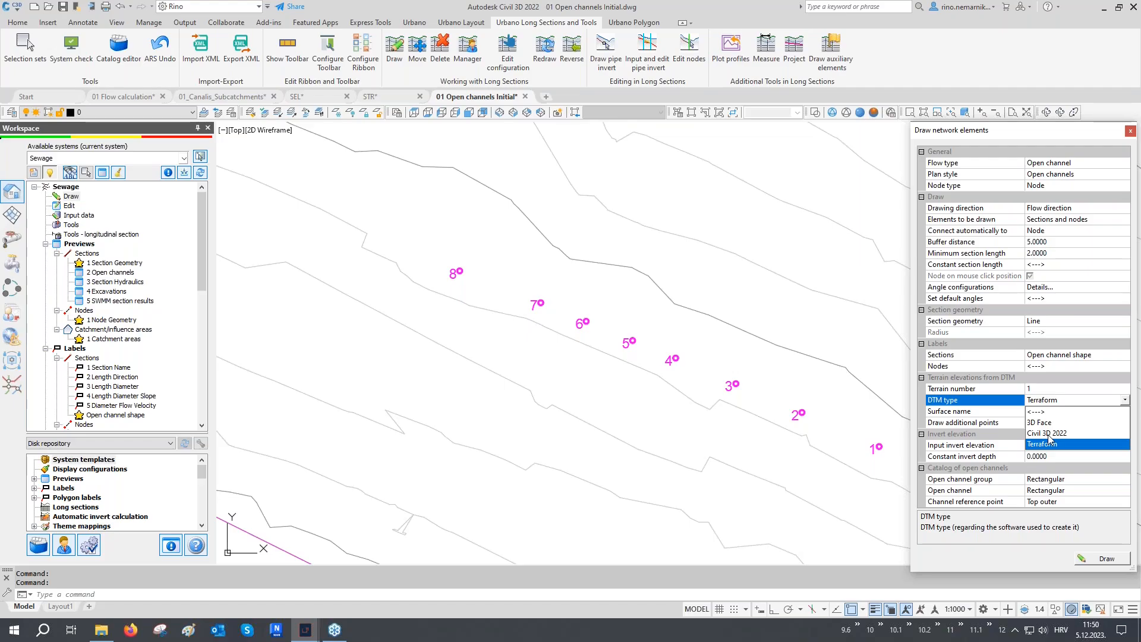
{"action": "left_click", "coordinate": [1013, 410]}
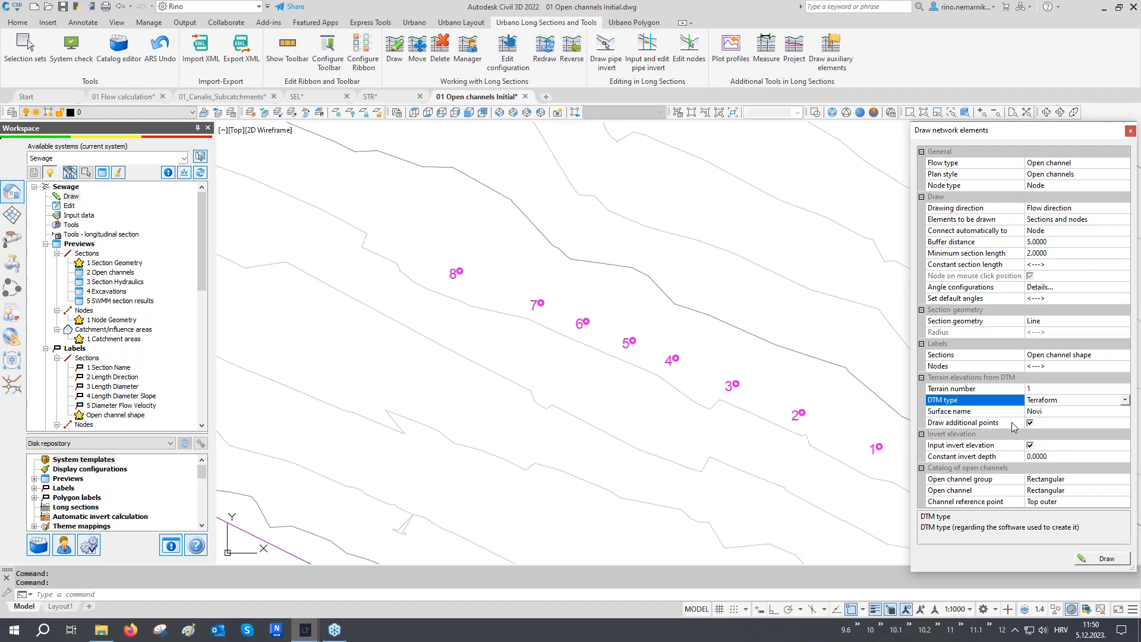
{"action": "left_click", "coordinate": [982, 502]}
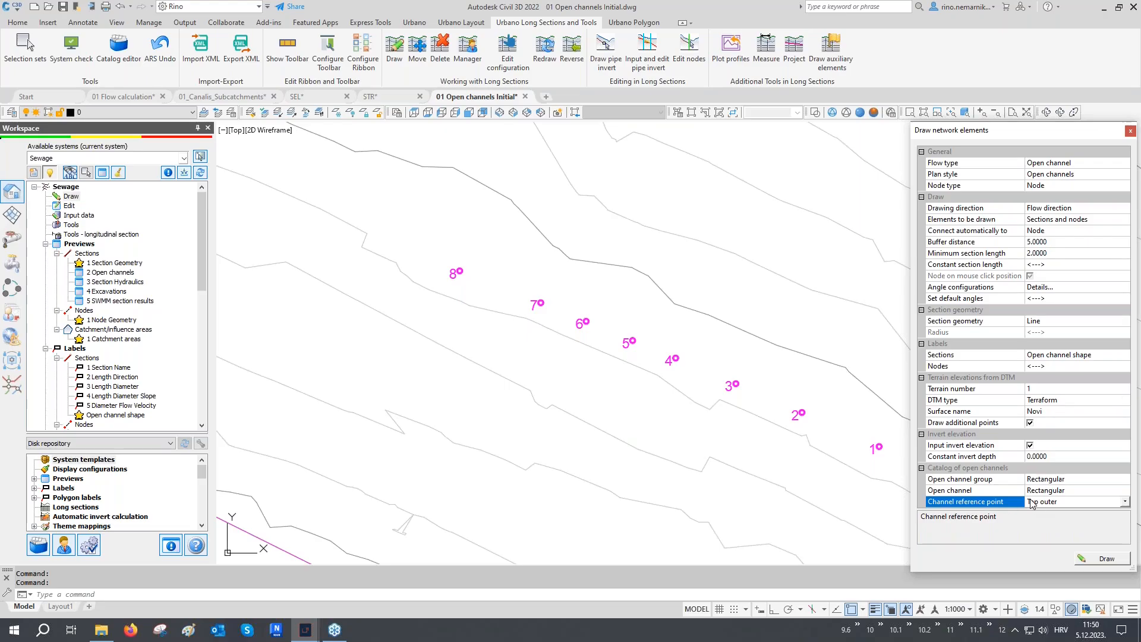
{"action": "left_click", "coordinate": [1010, 458]}
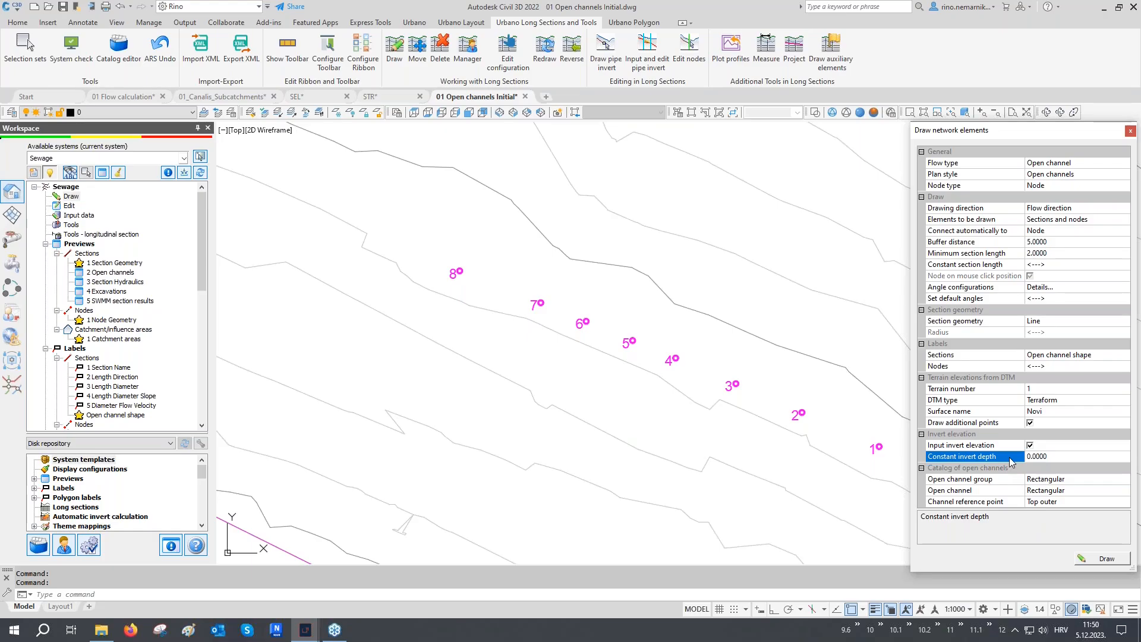
{"action": "left_click", "coordinate": [970, 480]}
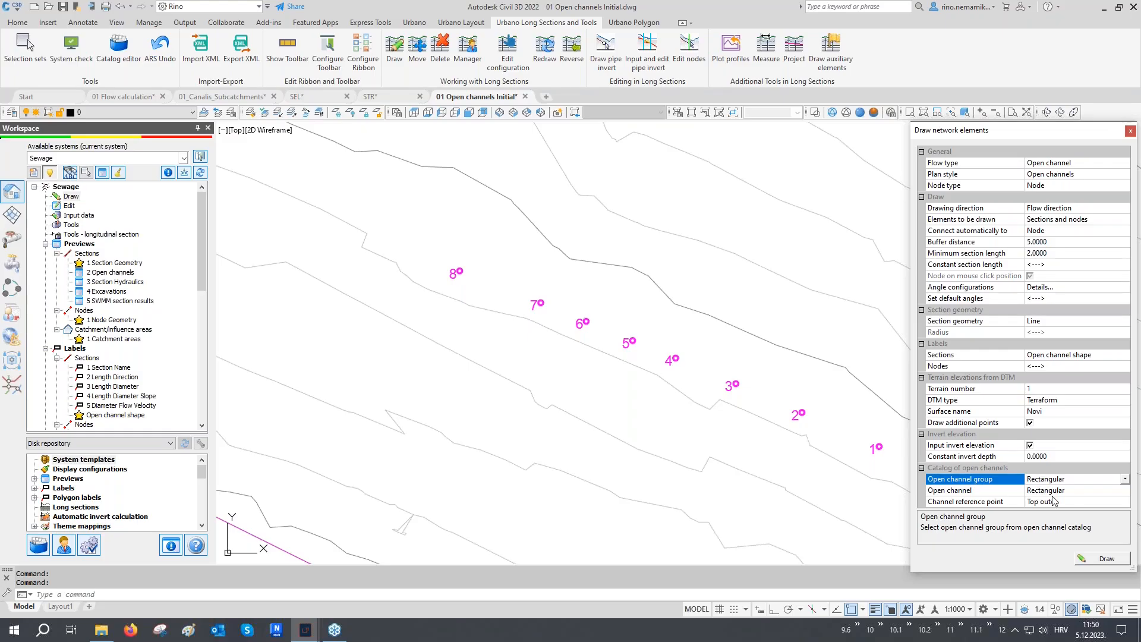
- Draw a Rectangular open channel section from point 1 to point 2
{"action": "left_click", "coordinate": [1100, 559]}
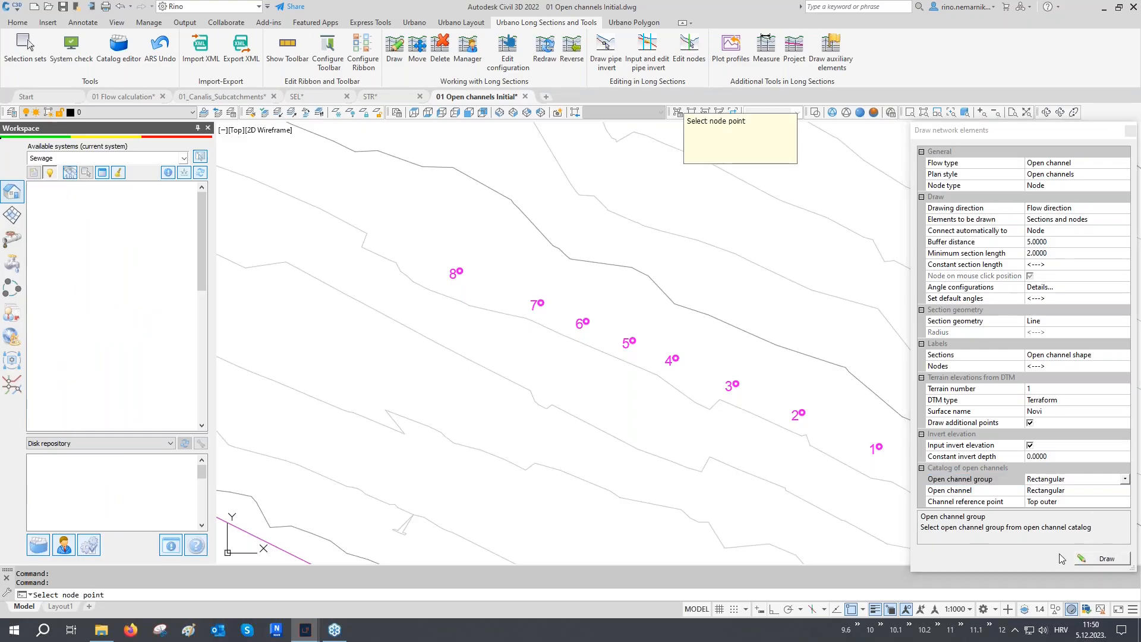
{"action": "left_click", "coordinate": [879, 447]}
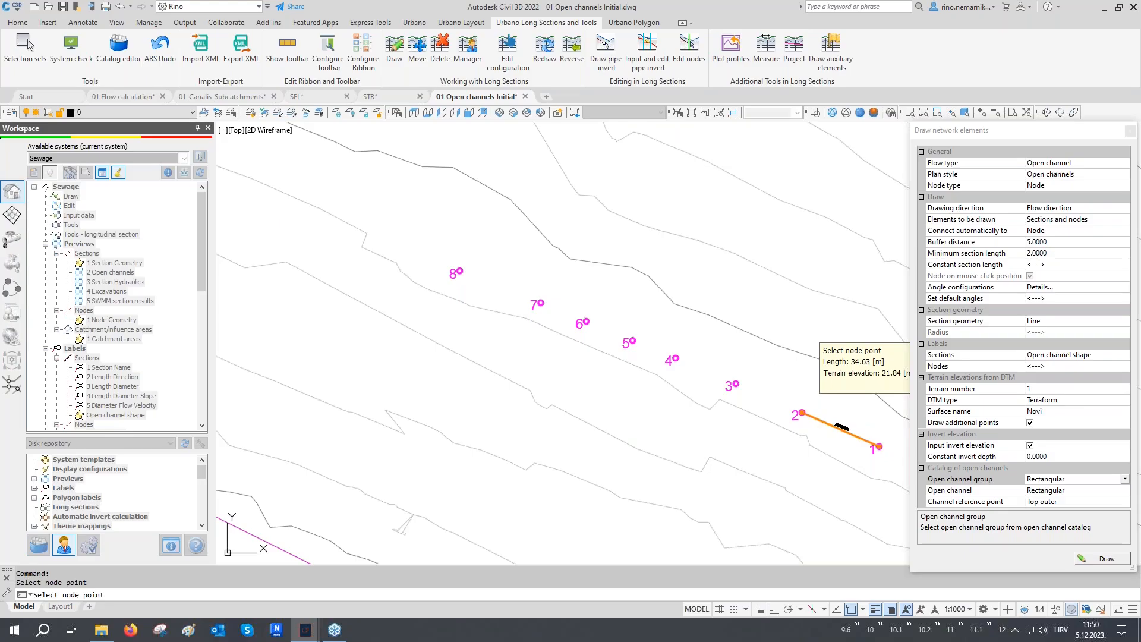
{"action": "left_click", "coordinate": [842, 427]}
{"action": "scroll", "coordinate": [850, 434], "scroll_direction": "up", "scroll_amount": 4}
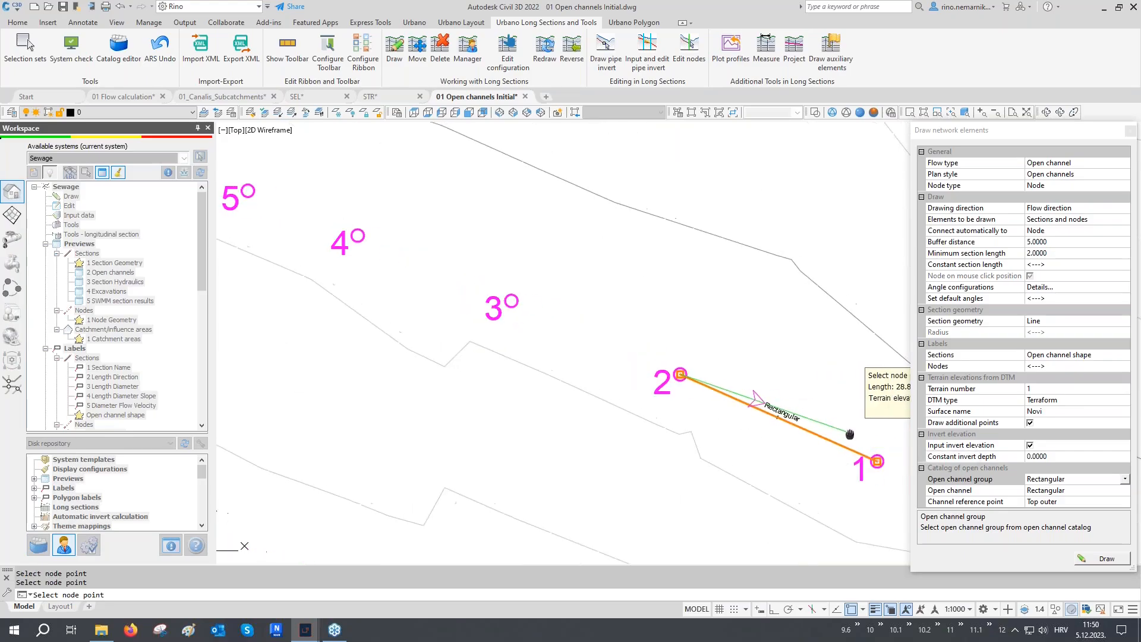
{"action": "middle_click_drag", "start_coordinate": [850, 435], "coordinate": [784, 417]}
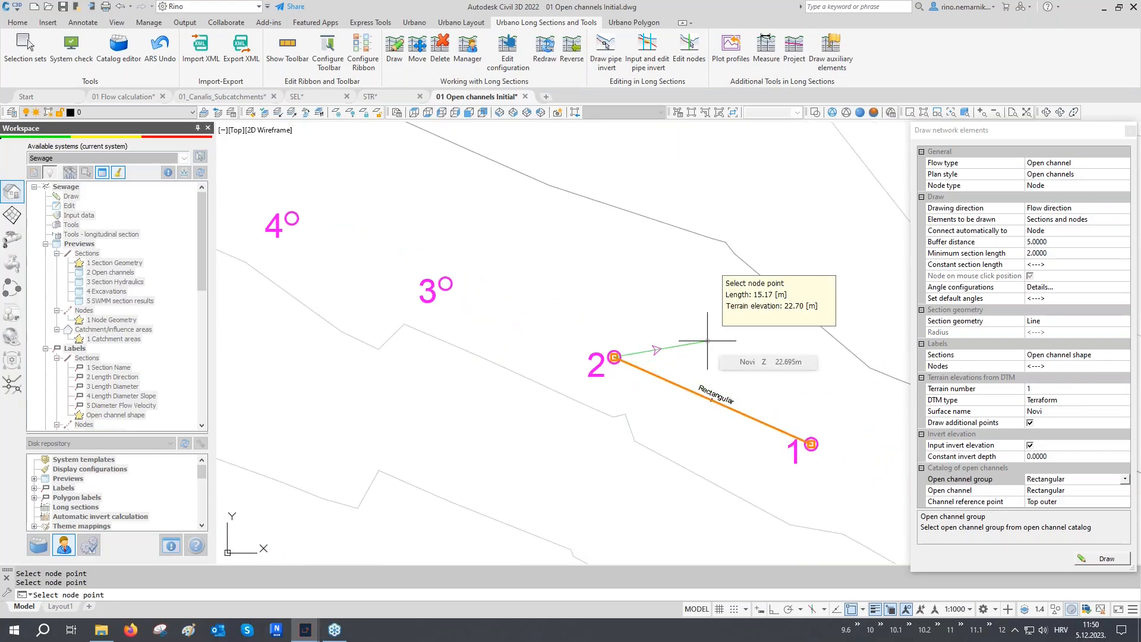
- Set the open channel group to Trapezoidal and draw the section from point 2 to point 3
{"action": "left_click", "coordinate": [1049, 481]}
{"action": "left_click", "coordinate": [1046, 521]}
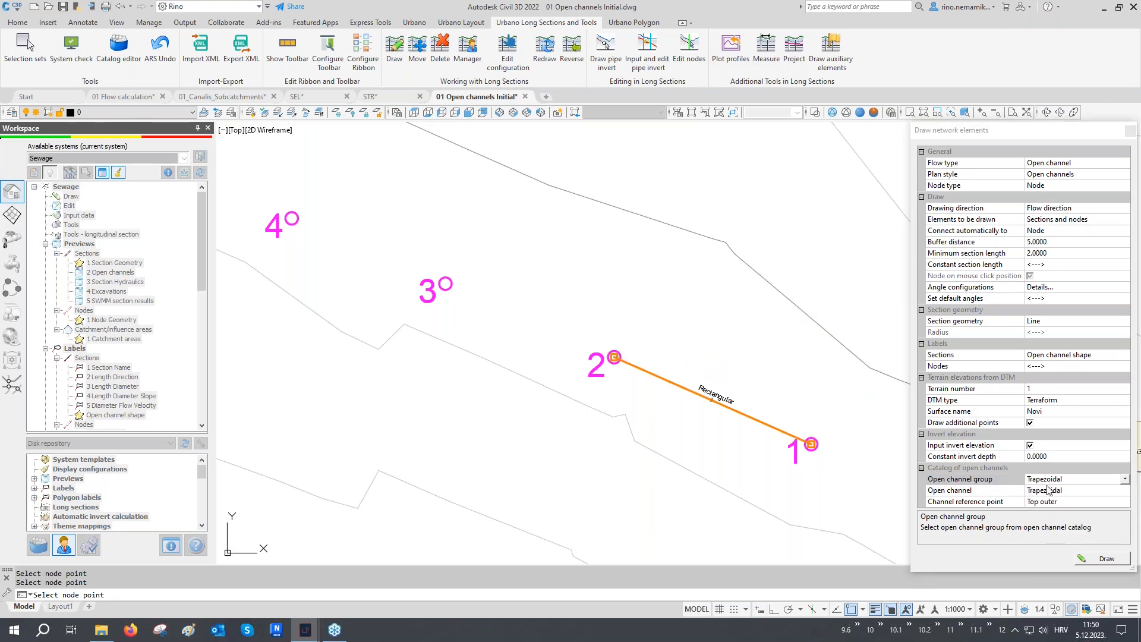
{"action": "left_click", "coordinate": [445, 285]}
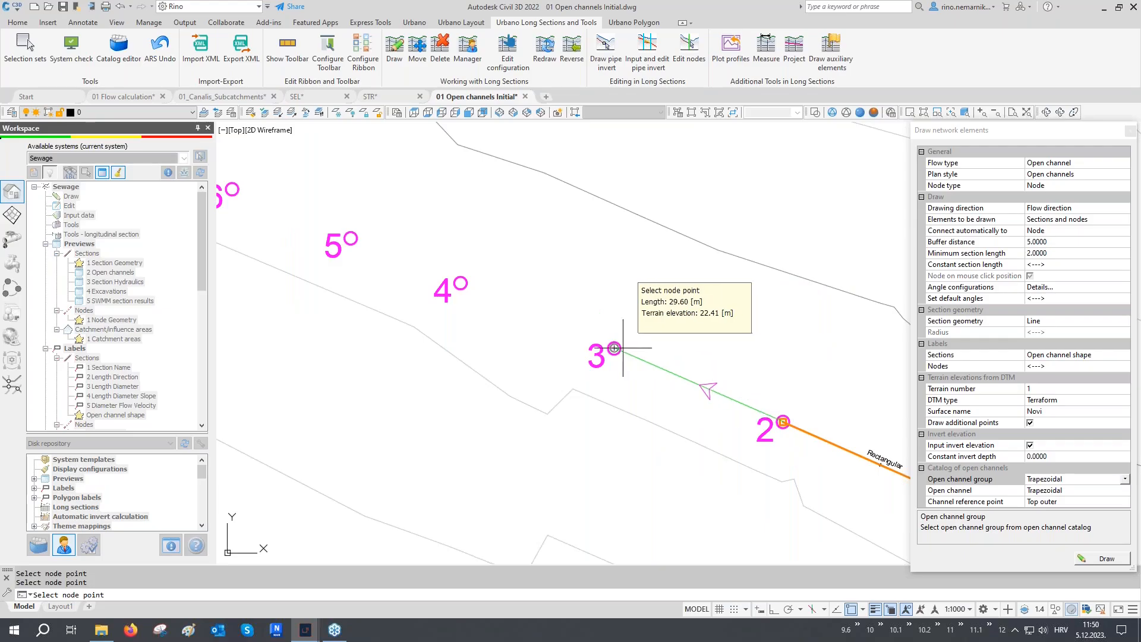
- Set the open channel to Trapezoidal box and draw the section from point 3 to point 4
{"action": "left_click", "coordinate": [1081, 491]}
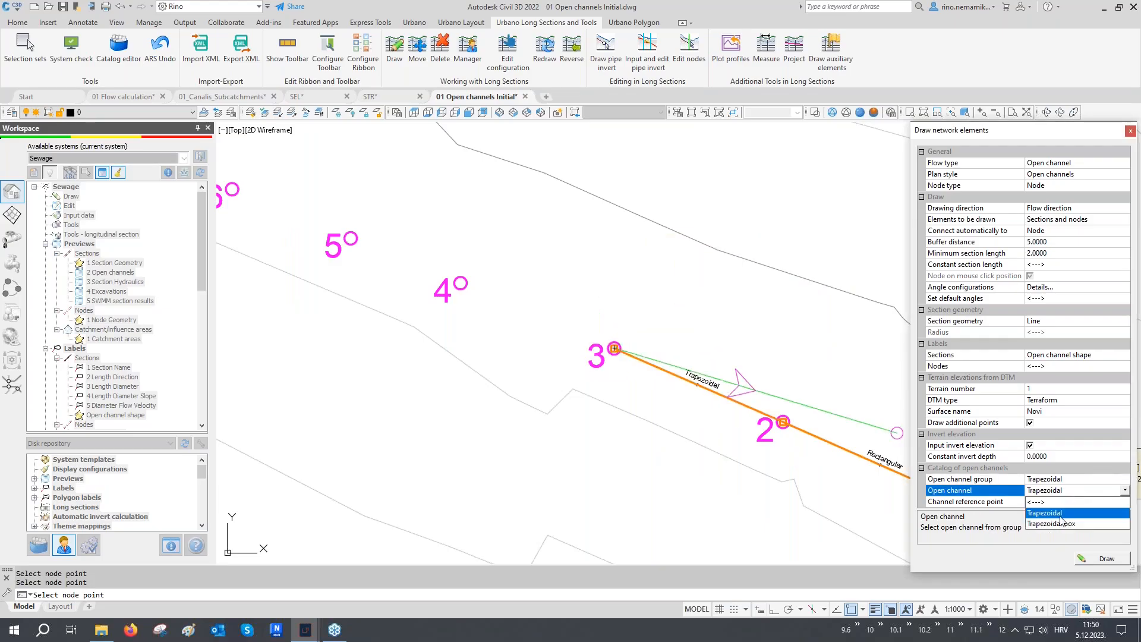
{"action": "left_click", "coordinate": [1063, 522]}
{"action": "left_click", "coordinate": [459, 284]}
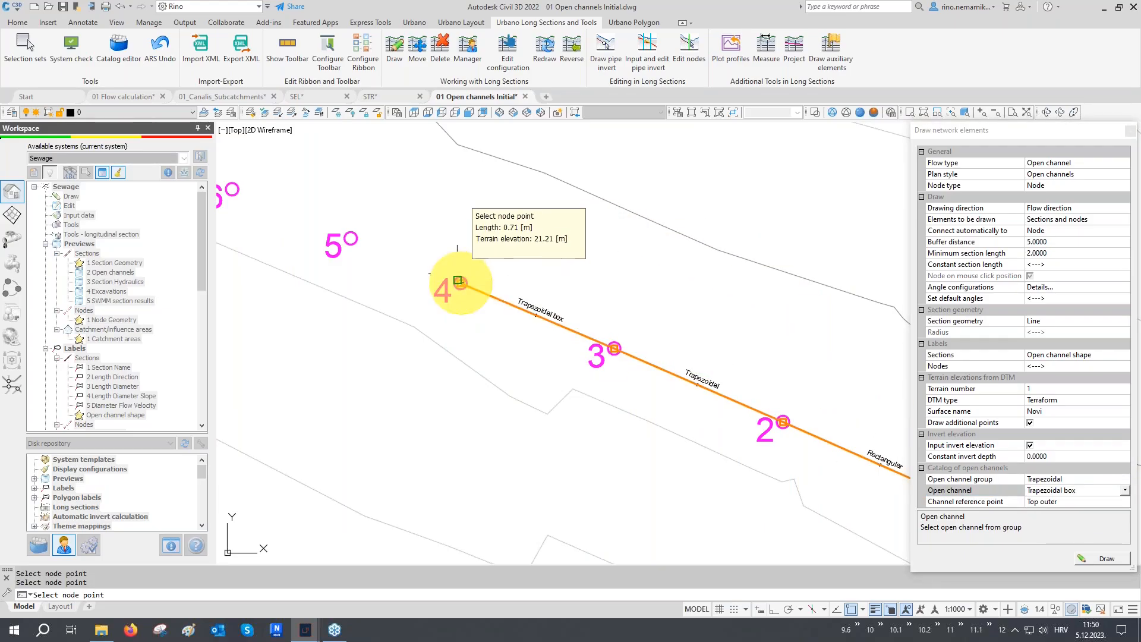
- Set the open channel group and channel to Triangular and draw the section from point 4 to point 5
{"action": "middle_click_drag", "start_coordinate": [430, 246], "coordinate": [637, 296]}
{"action": "left_click", "coordinate": [1064, 479]}
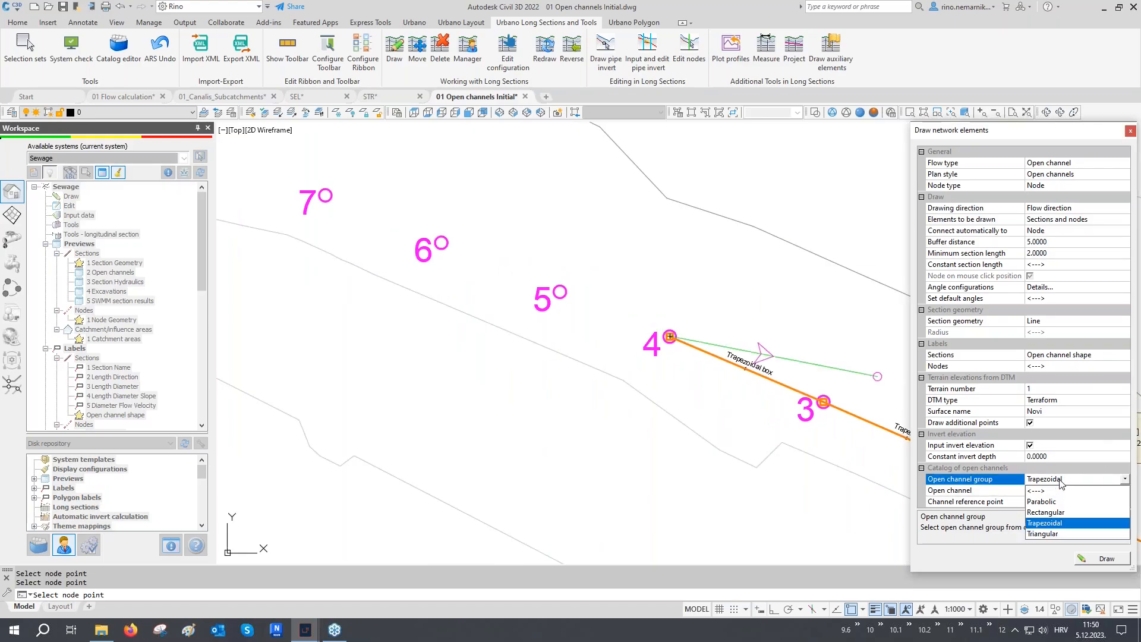
{"action": "left_click", "coordinate": [1052, 534]}
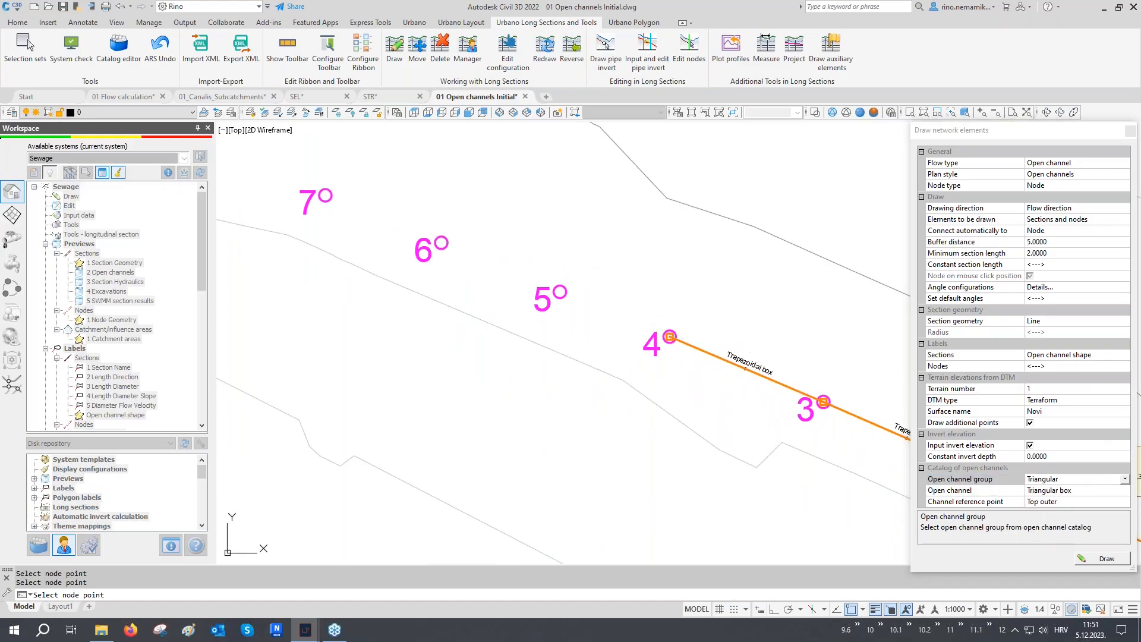
{"action": "left_click", "coordinate": [1057, 492]}
{"action": "left_click", "coordinate": [1049, 523]}
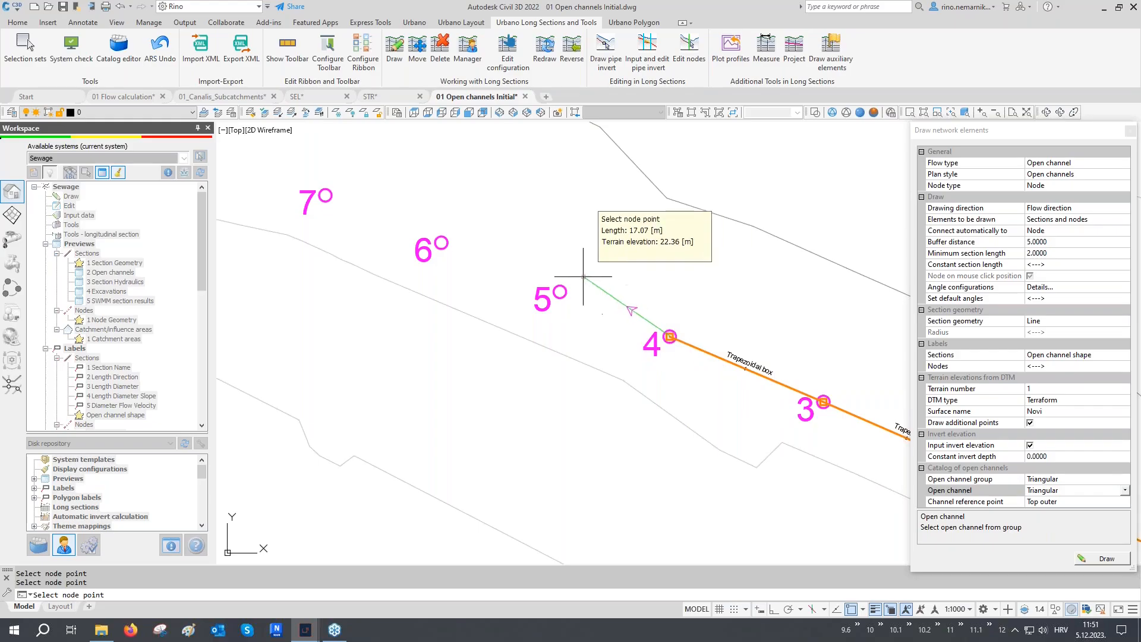
{"action": "left_click", "coordinate": [559, 291]}
- Set the open channel to Triangular box and draw the section from point 5 to point 6
{"action": "middle_click_drag", "start_coordinate": [549, 241], "coordinate": [651, 254]}
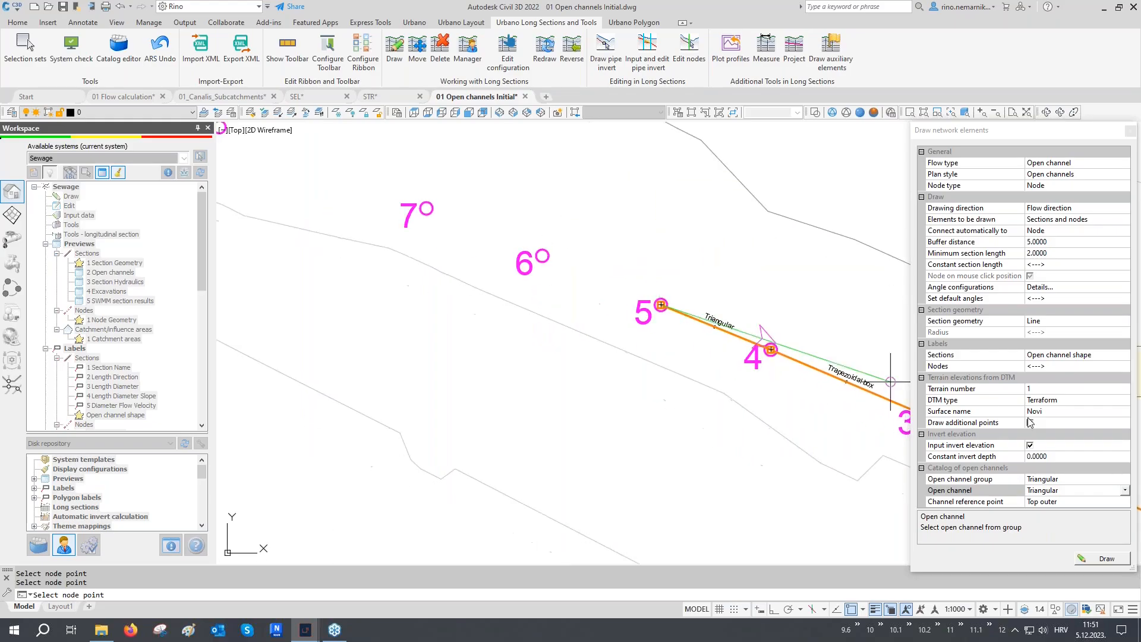
{"action": "left_click", "coordinate": [1055, 491]}
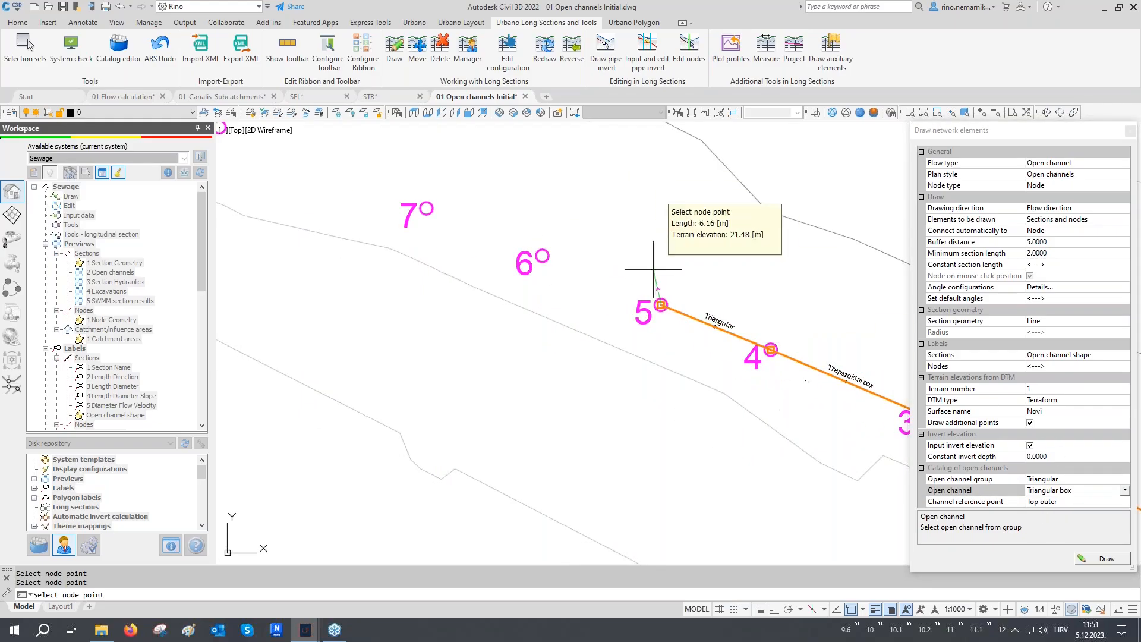
{"action": "left_click", "coordinate": [541, 256]}
- Set the open channel group to Parabolic and draw the section from point 6 to point 7
{"action": "scroll", "coordinate": [541, 256], "scroll_direction": "down", "scroll_amount": 2}
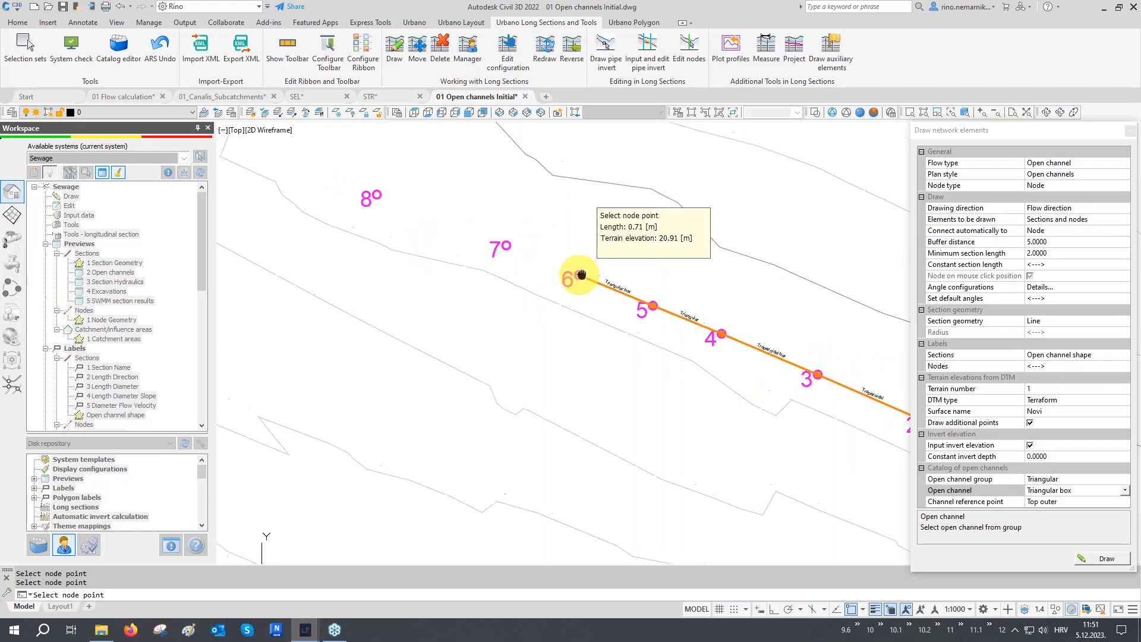
{"action": "left_click", "coordinate": [1057, 482]}
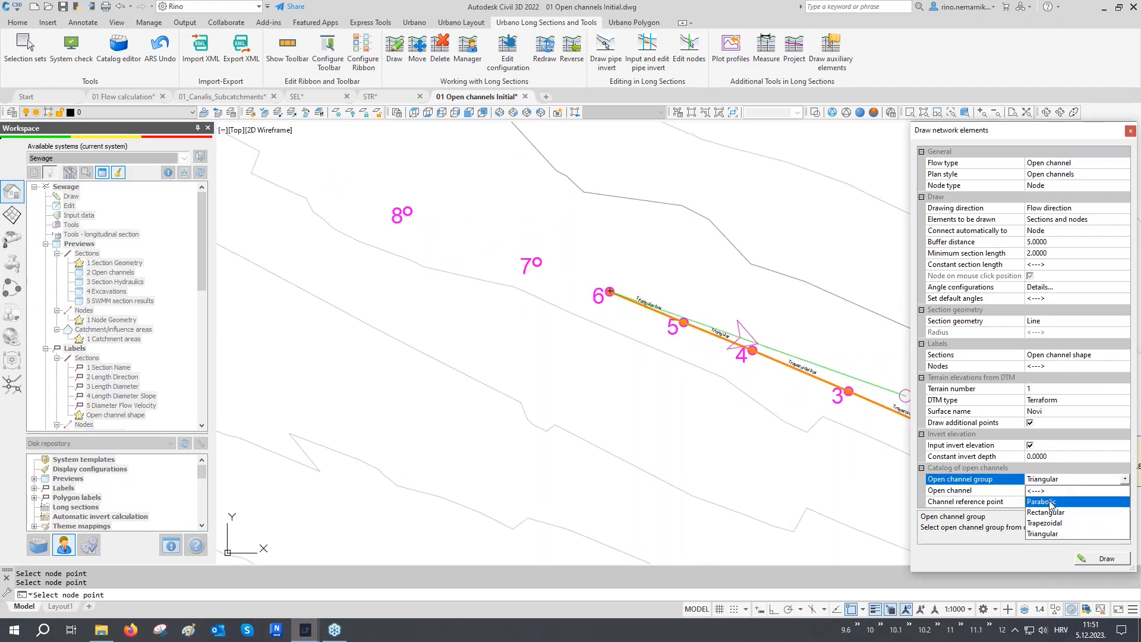
{"action": "left_click", "coordinate": [1042, 502]}
{"action": "left_click", "coordinate": [537, 262]}
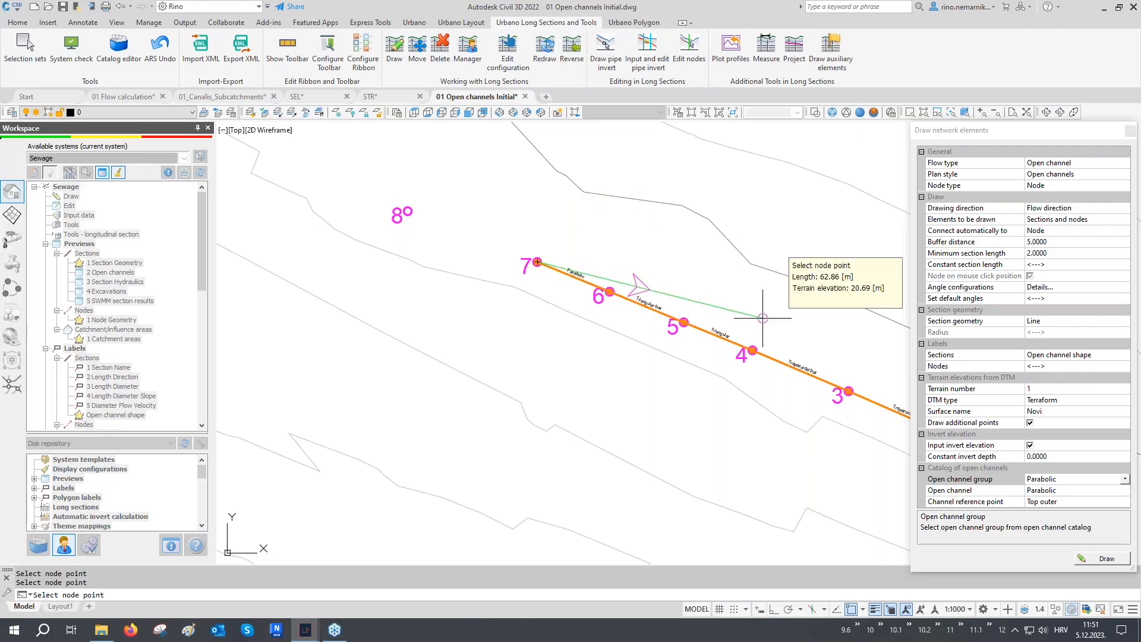
- Set the open channel to Parabolic box, draw the section from point 7 to point 8, and finish drawing the network
{"action": "left_click", "coordinate": [1042, 482]}
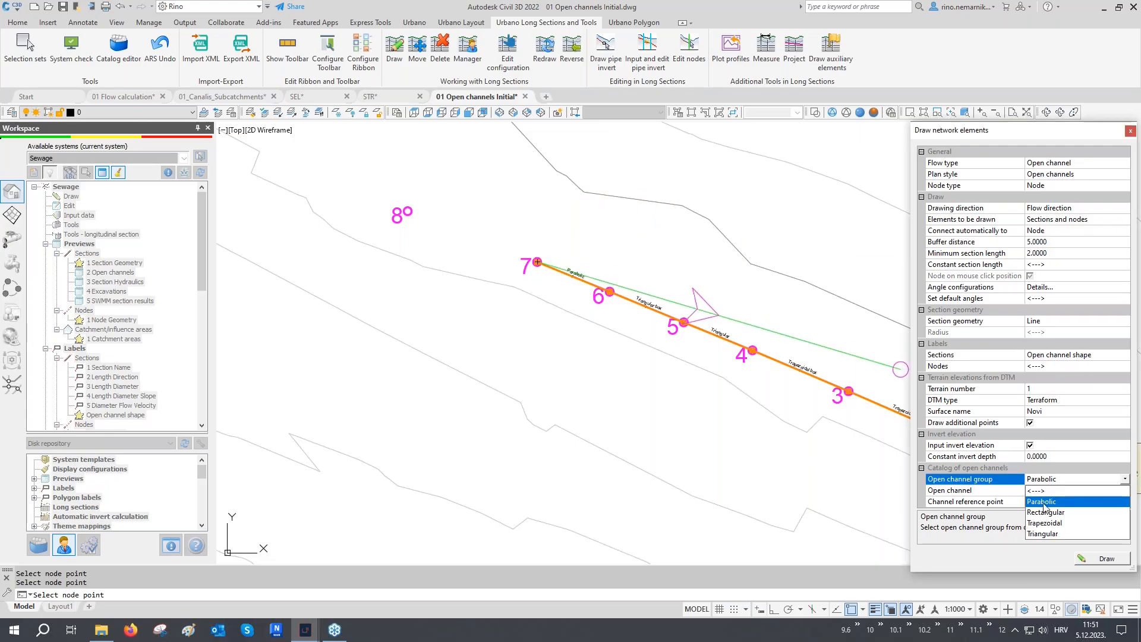
{"action": "left_click", "coordinate": [1045, 502]}
{"action": "left_click", "coordinate": [1046, 490]}
{"action": "left_click", "coordinate": [1045, 521]}
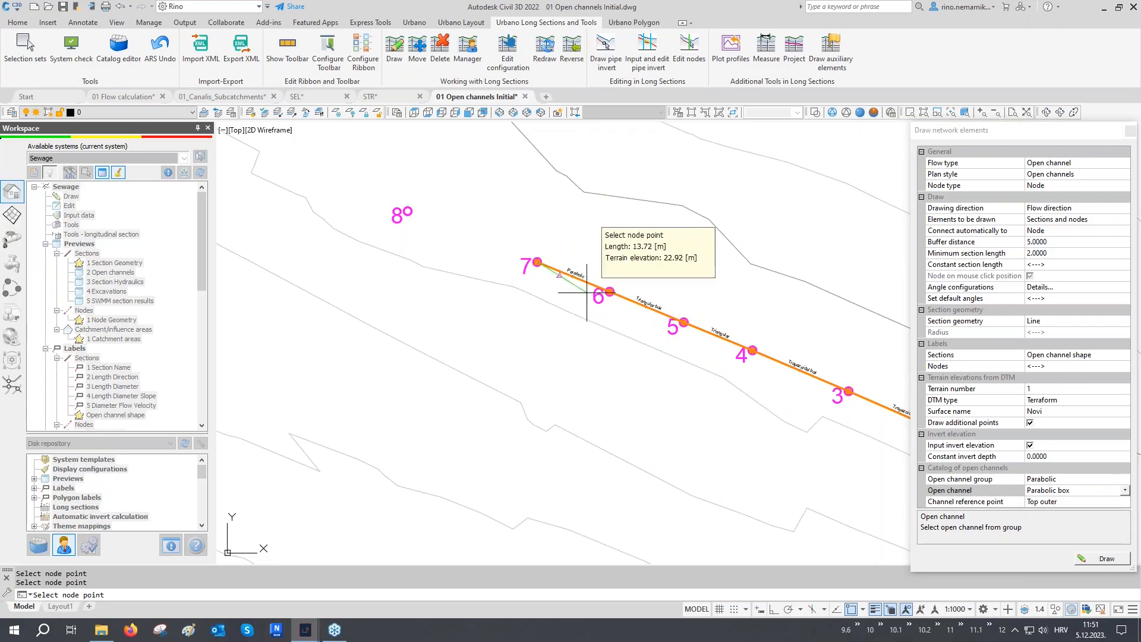
{"action": "left_click", "coordinate": [408, 211]}
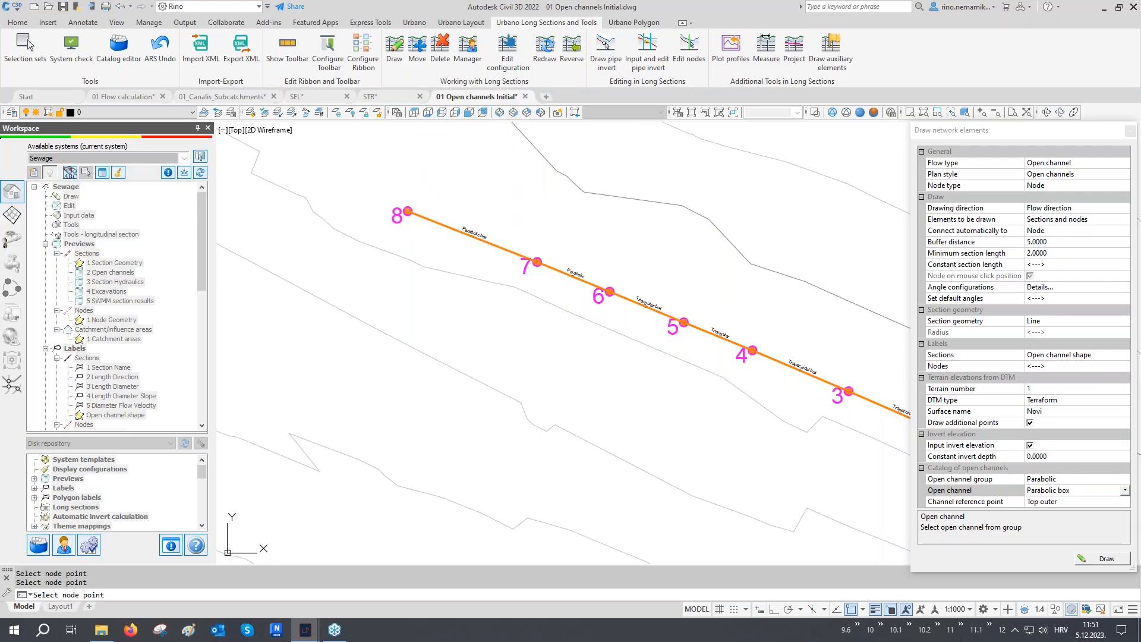
{"action": "key", "text": "Return"}
{"action": "left_click", "coordinate": [1129, 134]}
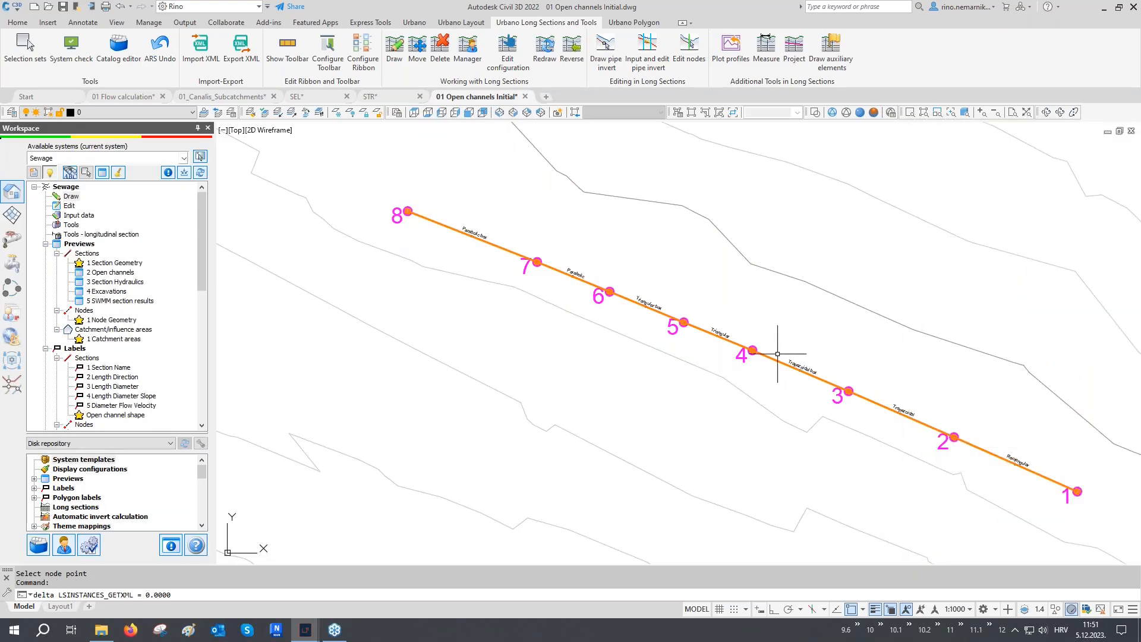
- Draw the active system's long section with the 1 Sewage 1000/100 cm definition, placing its frame in the empty area southwest of the channel
{"action": "scroll", "coordinate": [773, 351], "scroll_direction": "up", "scroll_amount": 3}
{"action": "scroll", "coordinate": [632, 255], "scroll_direction": "down", "scroll_amount": 6}
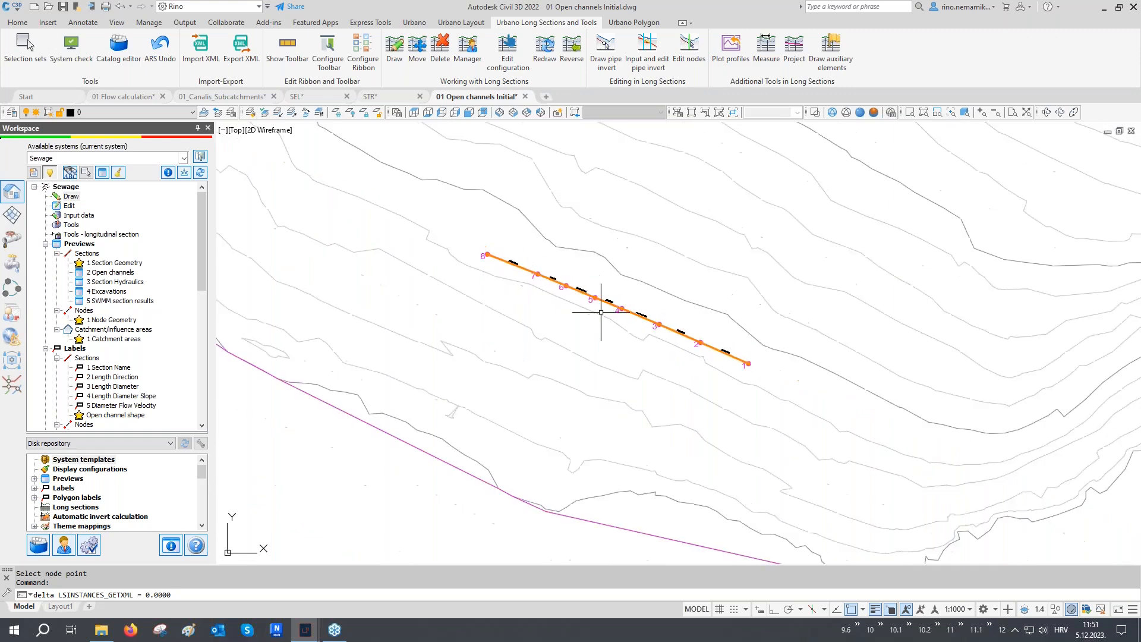
{"action": "middle_click_drag", "start_coordinate": [593, 318], "coordinate": [670, 295]}
{"action": "scroll", "coordinate": [107, 356], "scroll_direction": "down", "scroll_amount": 5}
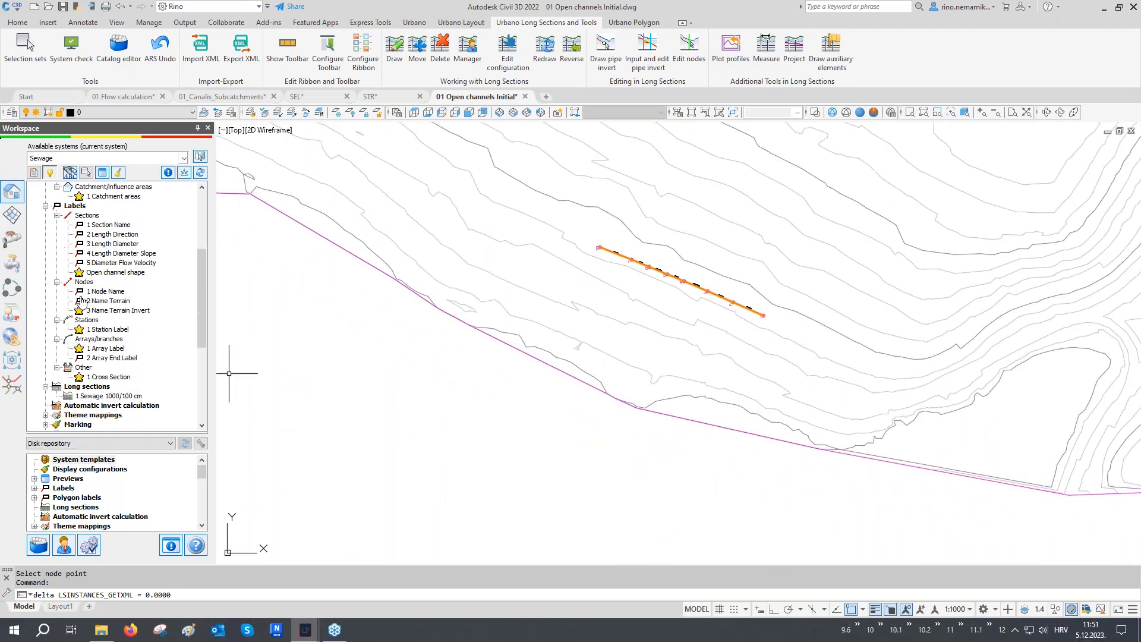
{"action": "left_click", "coordinate": [93, 396]}
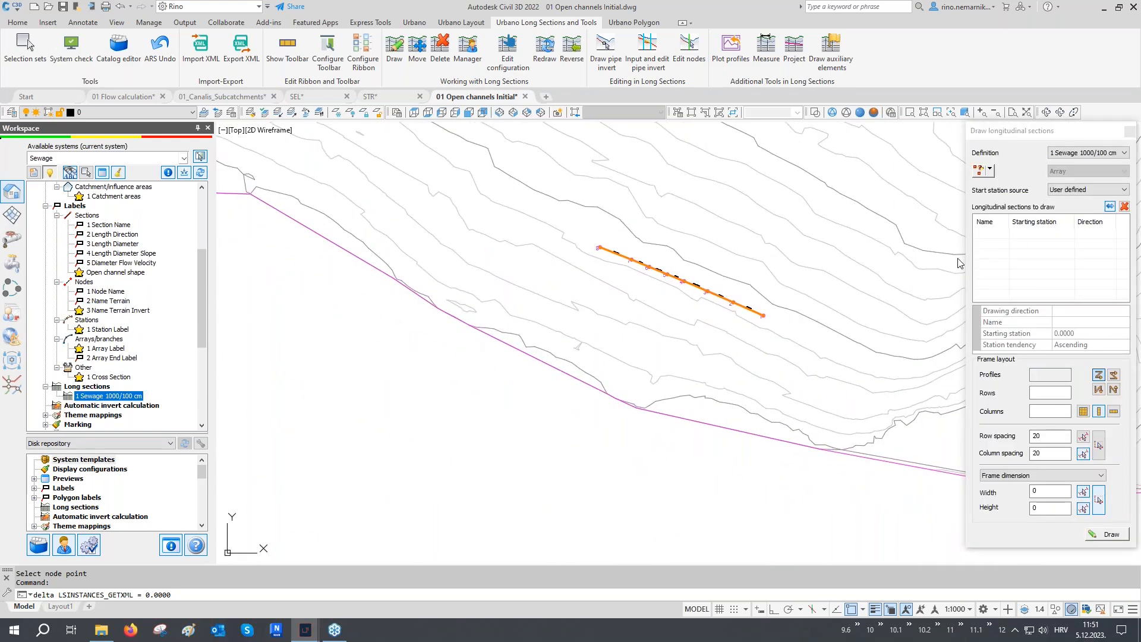
{"action": "left_click", "coordinate": [990, 170]}
{"action": "left_click", "coordinate": [1004, 196]}
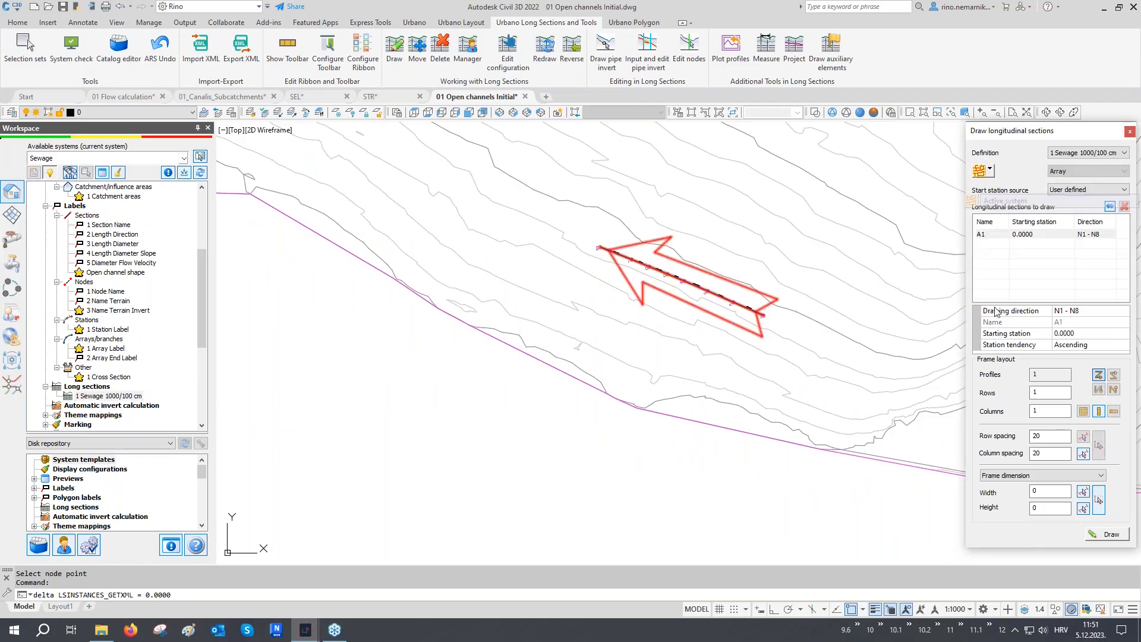
{"action": "left_click", "coordinate": [1088, 534]}
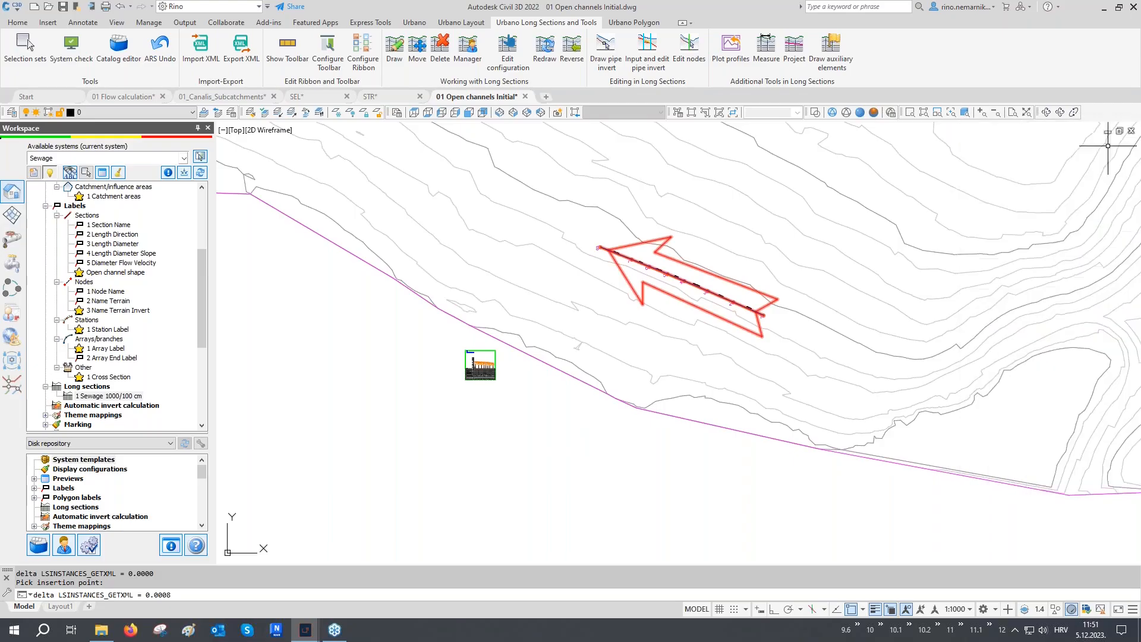
- Apply a by-line invert with the Top outer reference point between nodes N1 and N8 of long section A1
{"action": "scroll", "coordinate": [475, 362], "scroll_direction": "up", "scroll_amount": 10}
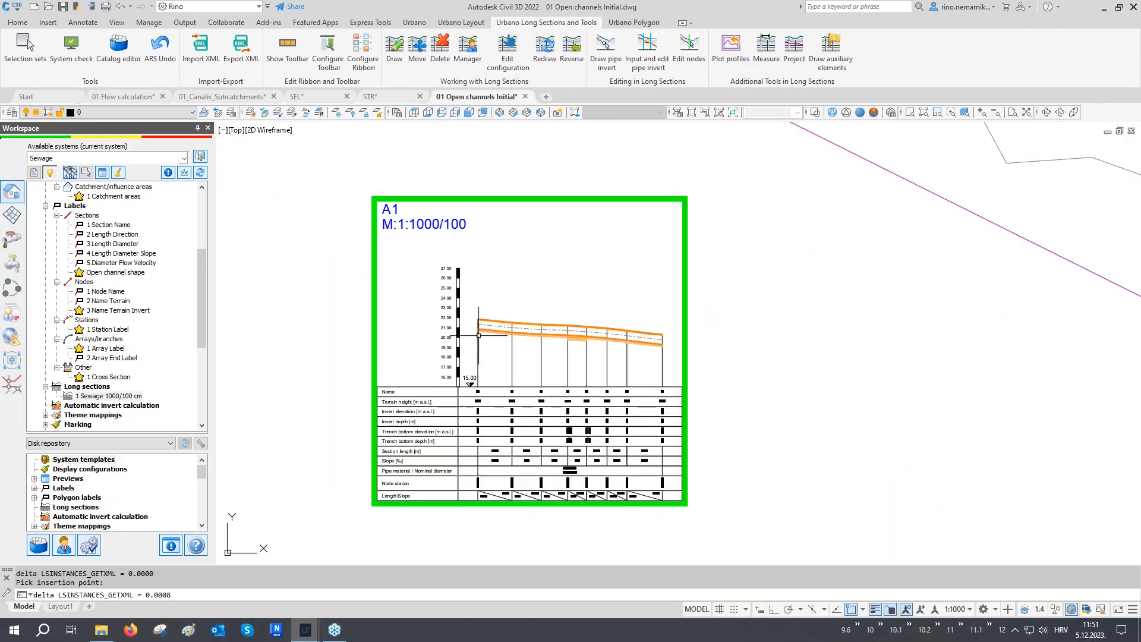
{"action": "scroll", "coordinate": [925, 333], "scroll_direction": "up", "scroll_amount": 5}
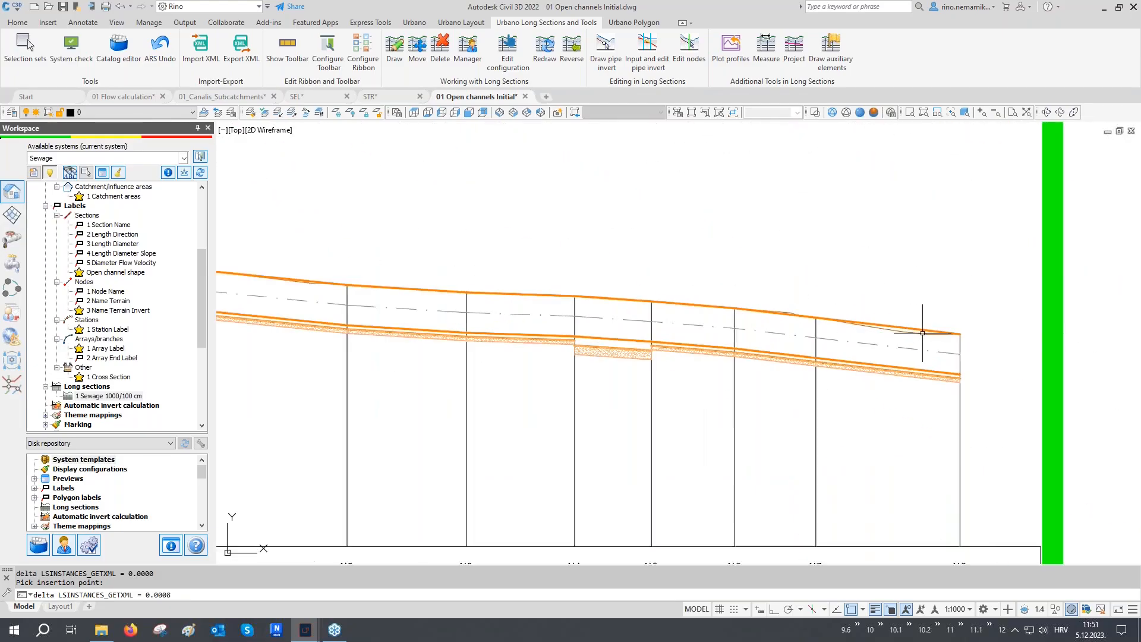
{"action": "scroll", "coordinate": [926, 333], "scroll_direction": "down", "scroll_amount": 5}
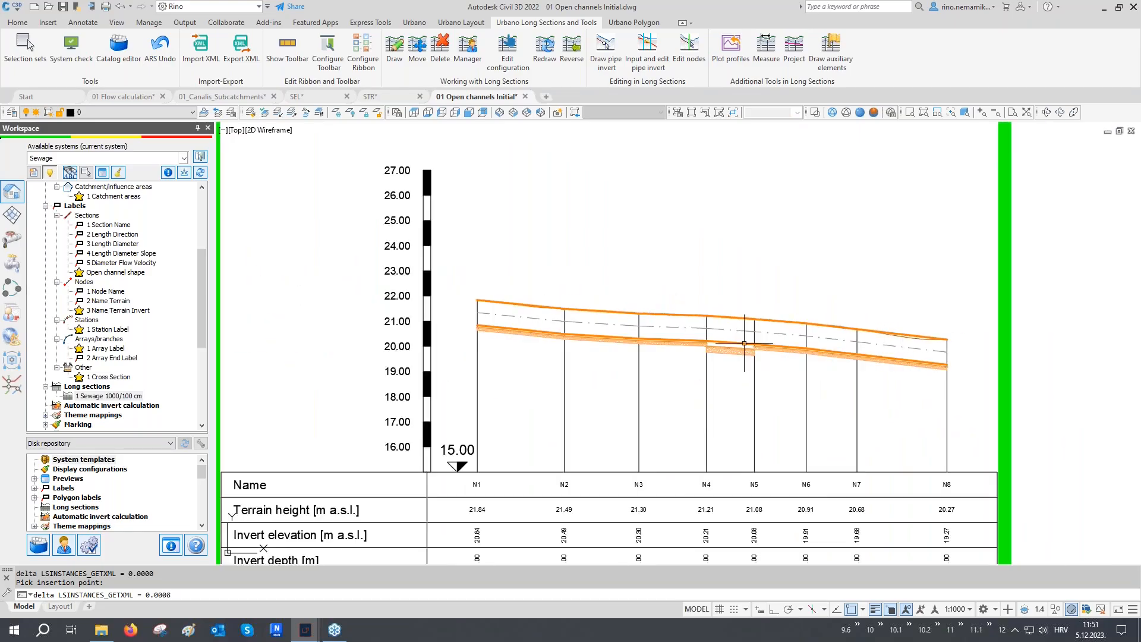
{"action": "middle_click_drag", "start_coordinate": [691, 301], "coordinate": [671, 309]}
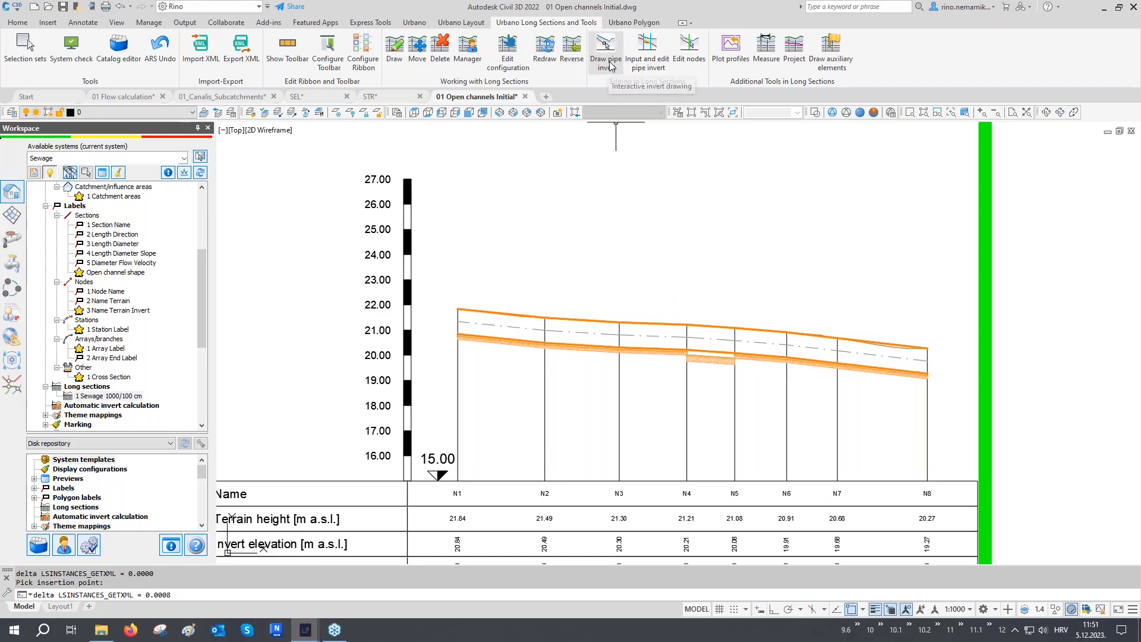
{"action": "left_click", "coordinate": [640, 66]}
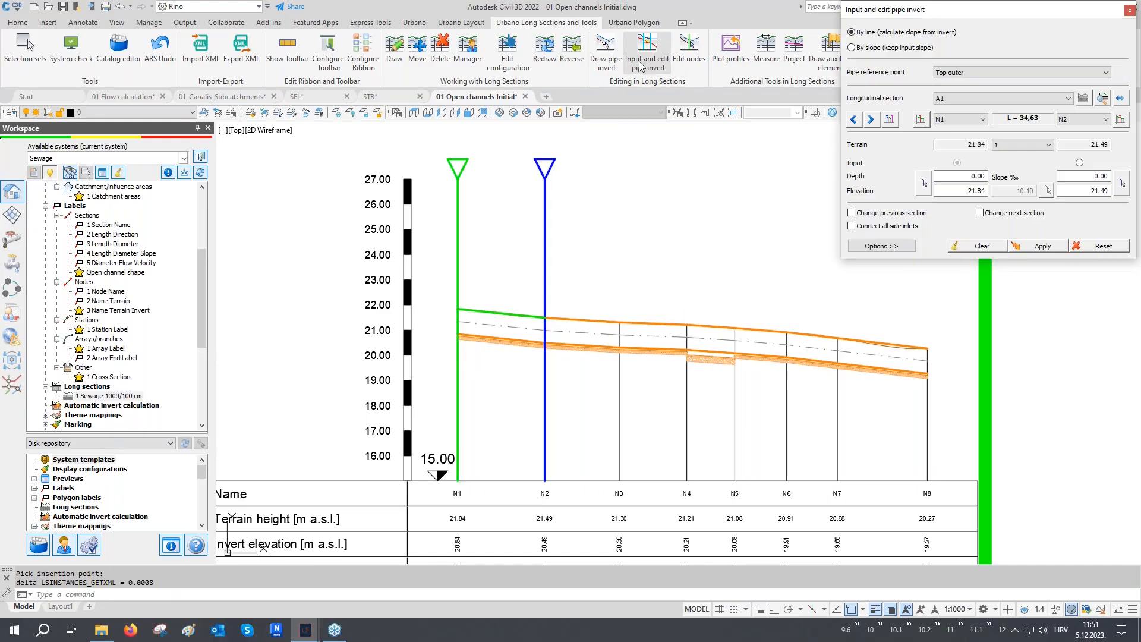
{"action": "left_click", "coordinate": [1121, 99]}
{"action": "left_click", "coordinate": [469, 249]}
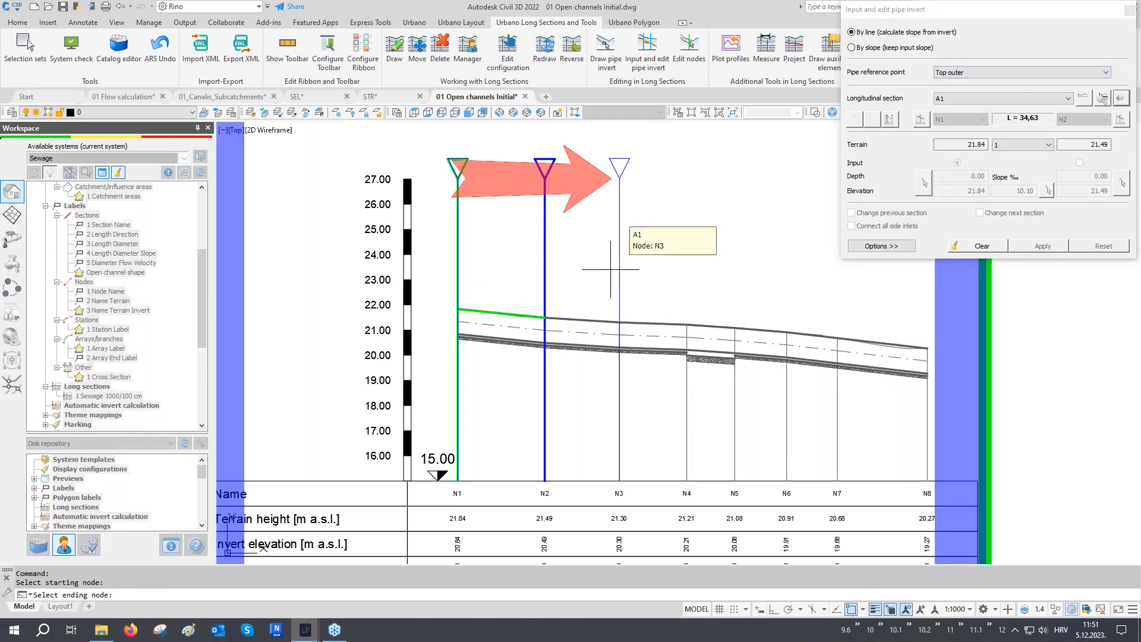
{"action": "left_click", "coordinate": [816, 256]}
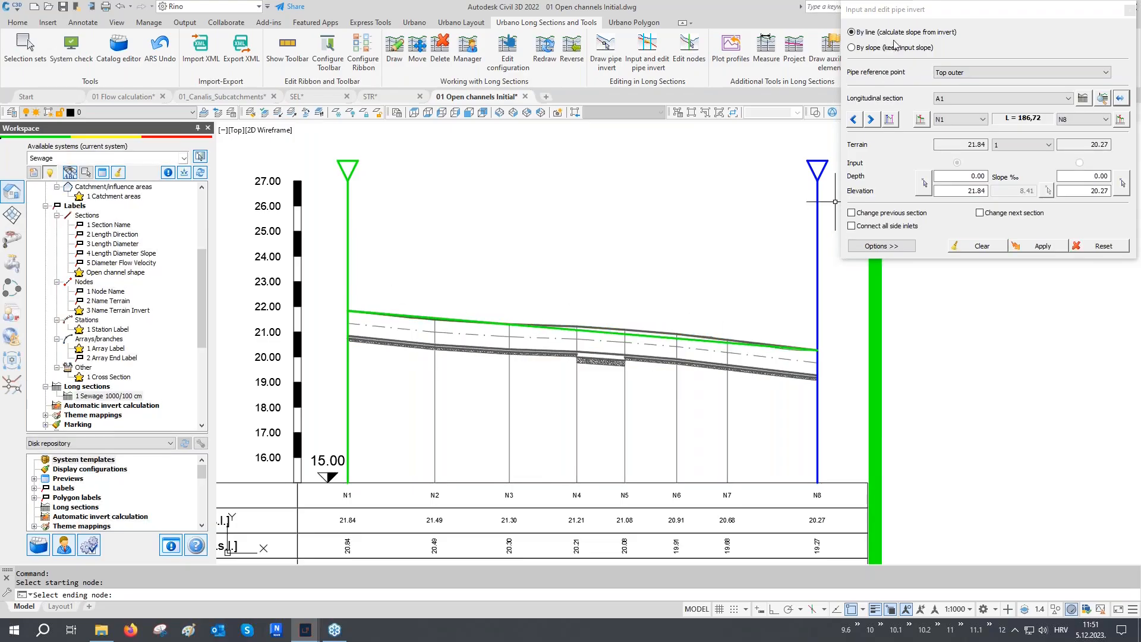
{"action": "left_click", "coordinate": [1039, 248]}
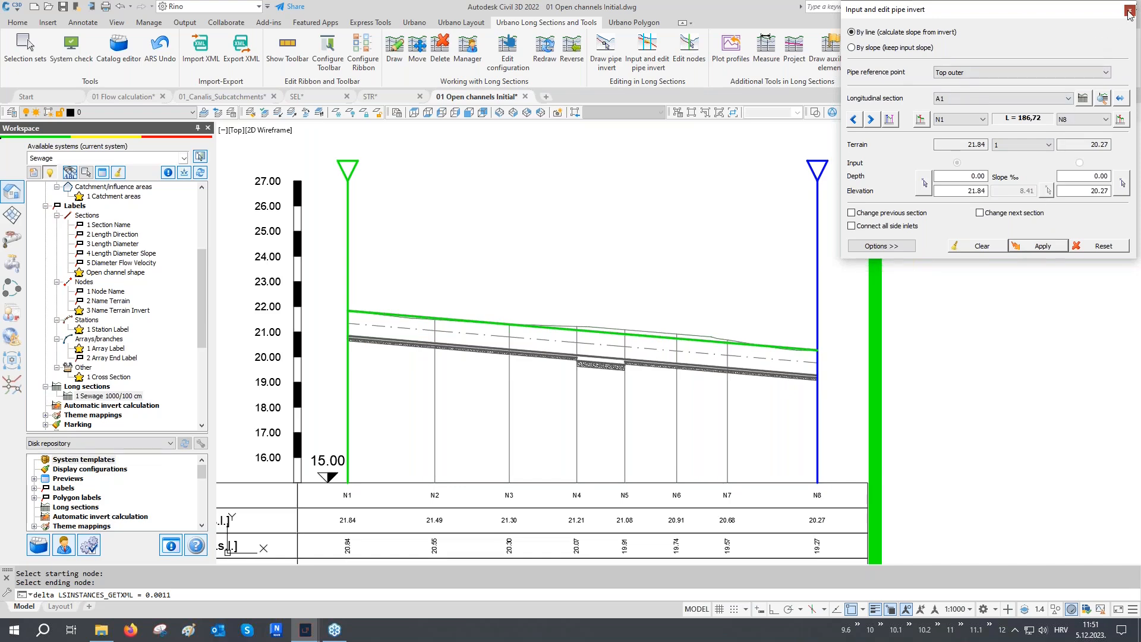
{"action": "left_click", "coordinate": [1129, 10]}
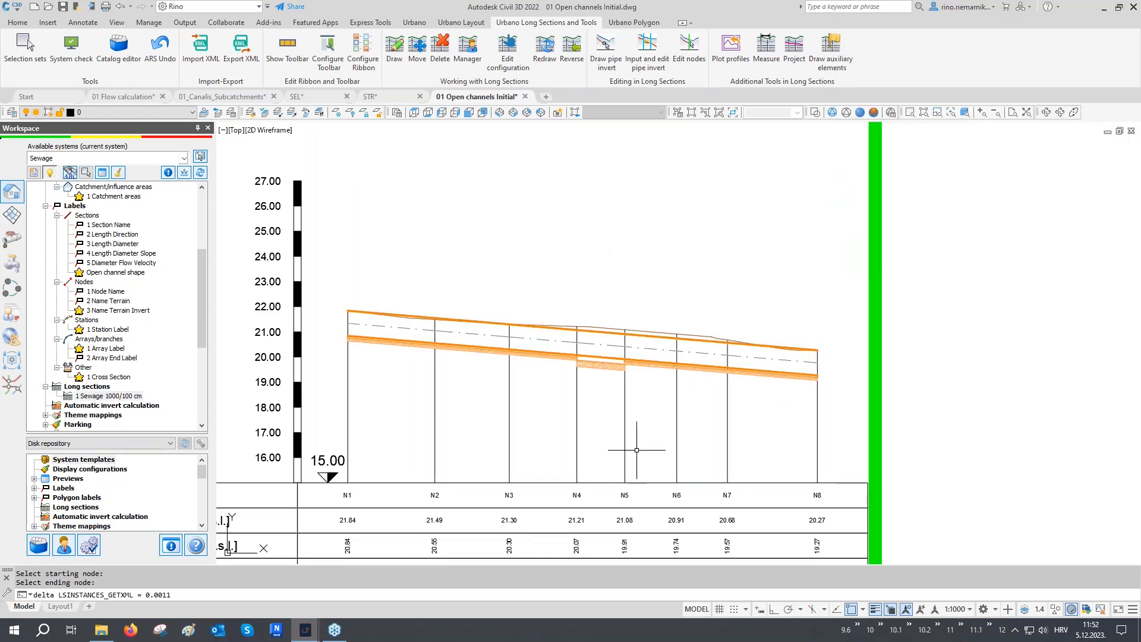
- Examine the slope and the other invert data rows in the table of long section A1
{"action": "middle_click_drag", "start_coordinate": [637, 450], "coordinate": [674, 360]}
{"action": "middle_click_drag", "start_coordinate": [657, 424], "coordinate": [687, 356]}
{"action": "middle_click_drag", "start_coordinate": [668, 486], "coordinate": [675, 446]}
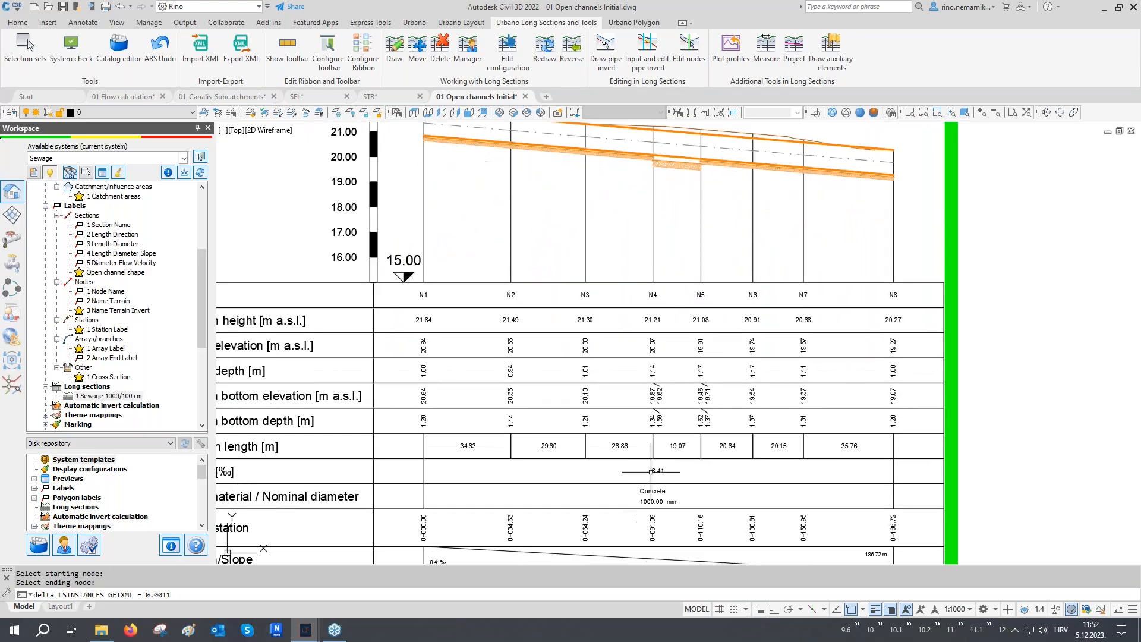
{"action": "scroll", "coordinate": [672, 469], "scroll_direction": "up", "scroll_amount": 6}
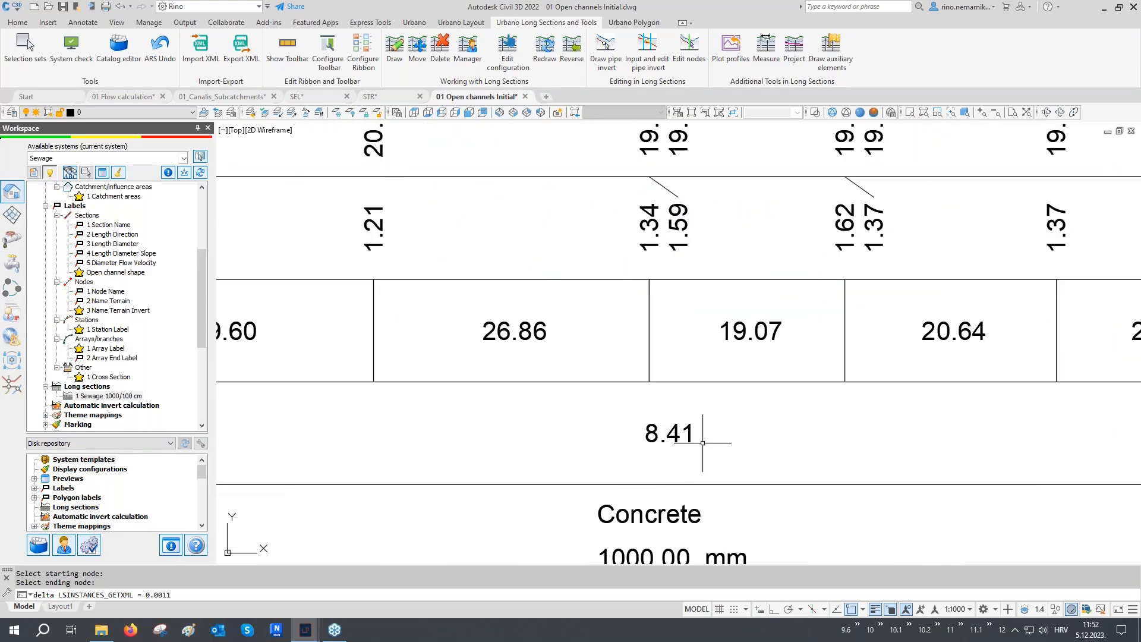
{"action": "scroll", "coordinate": [661, 419], "scroll_direction": "down", "scroll_amount": 10}
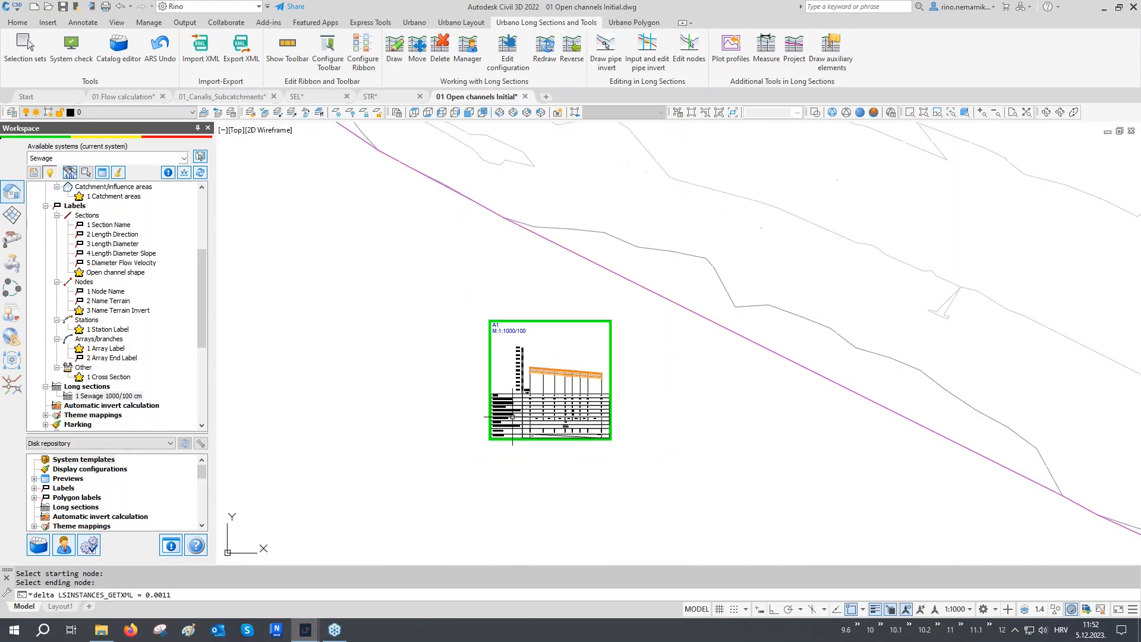
{"action": "middle_click_drag", "start_coordinate": [691, 321], "coordinate": [580, 395]}
{"action": "scroll", "coordinate": [580, 395], "scroll_direction": "down", "scroll_amount": 3}
{"action": "middle_click_drag", "start_coordinate": [683, 345], "coordinate": [516, 359]}
{"action": "scroll", "coordinate": [126, 337], "scroll_direction": "down", "scroll_amount": 4}
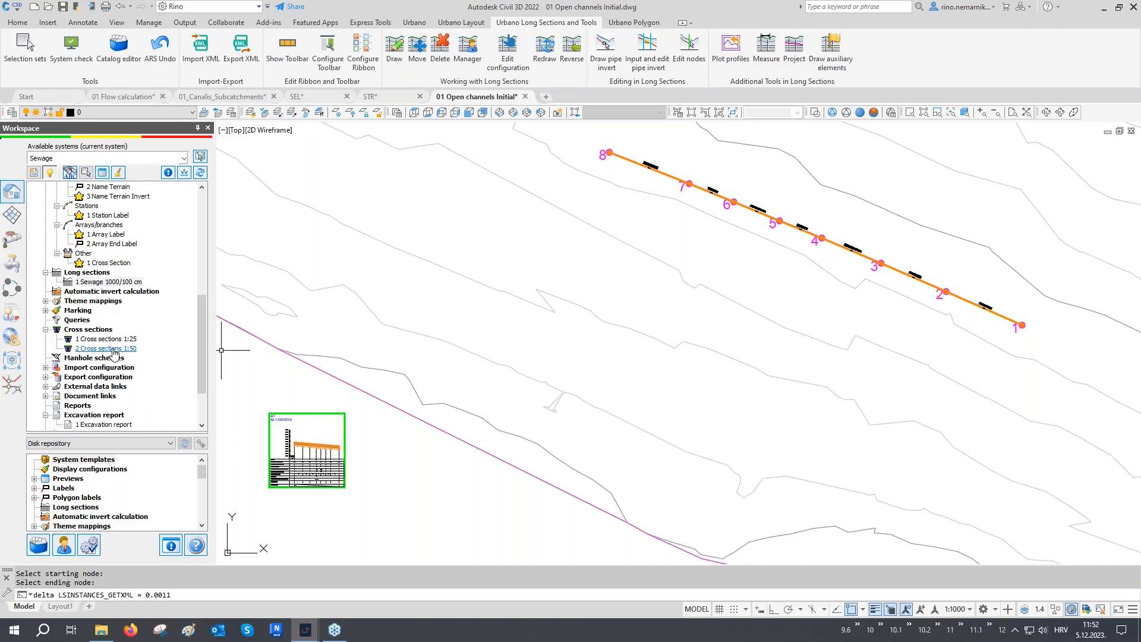
- Using the 2 Cross sections 1:50 definition, interactively set one cross-section station near the middle of each of the seven channel sections
{"action": "double_click", "coordinate": [113, 348]}
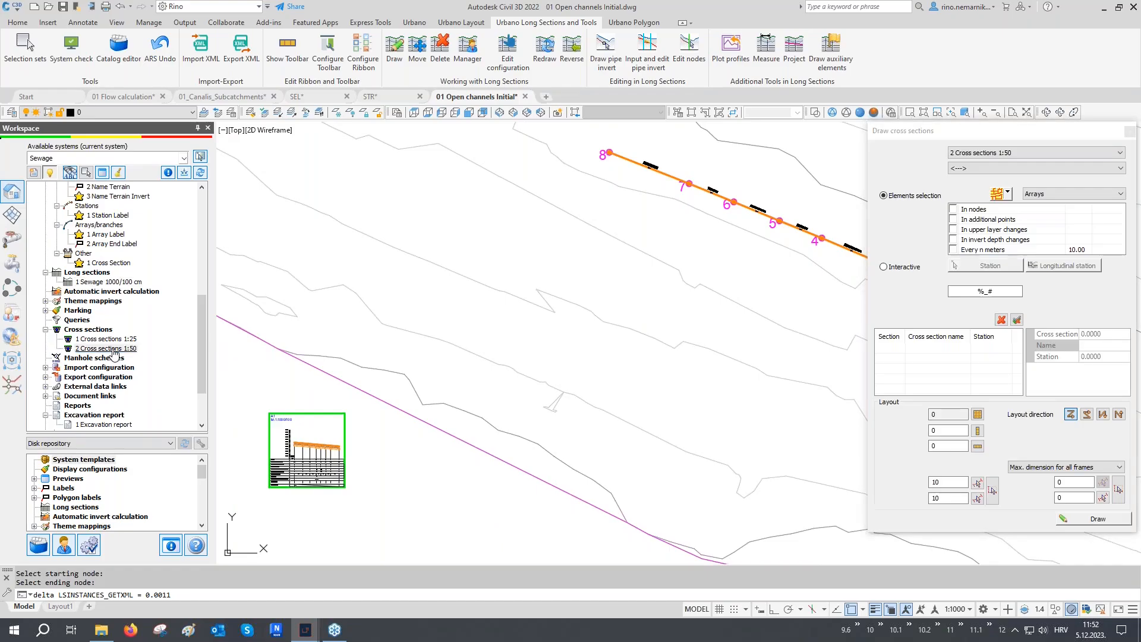
{"action": "middle_click_drag", "start_coordinate": [788, 217], "coordinate": [577, 275]}
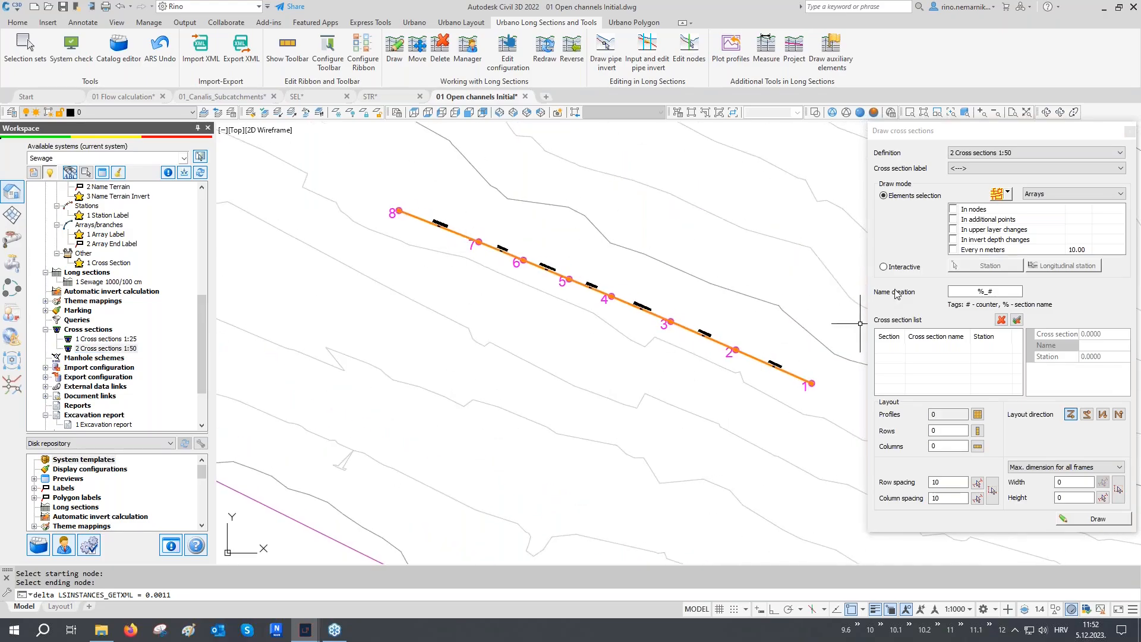
{"action": "left_click", "coordinate": [903, 268]}
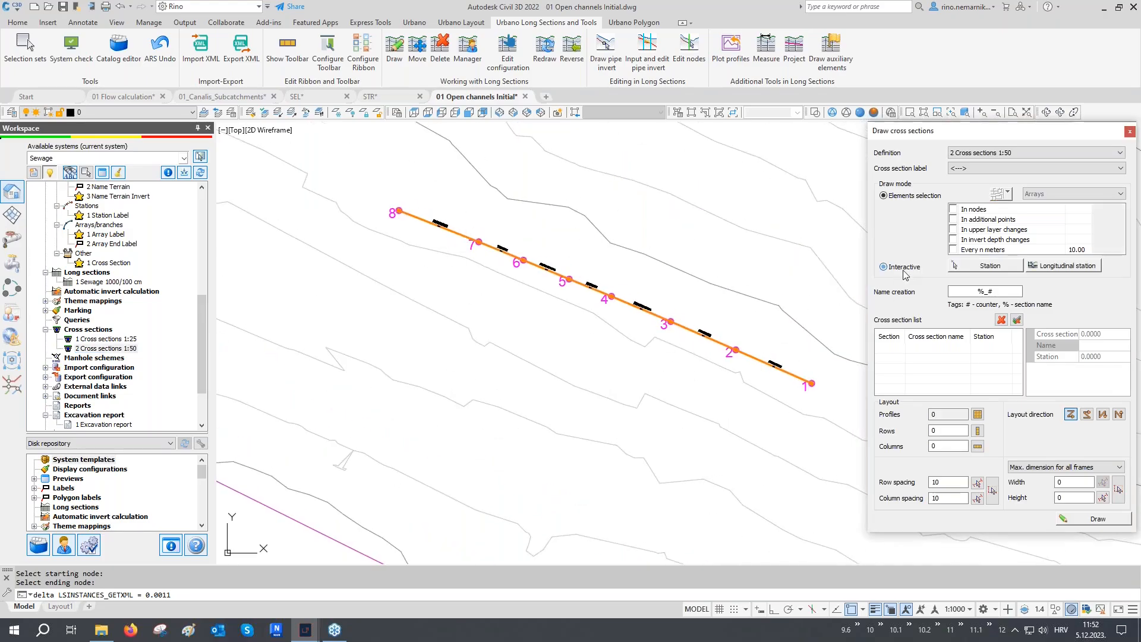
{"action": "left_click", "coordinate": [986, 266]}
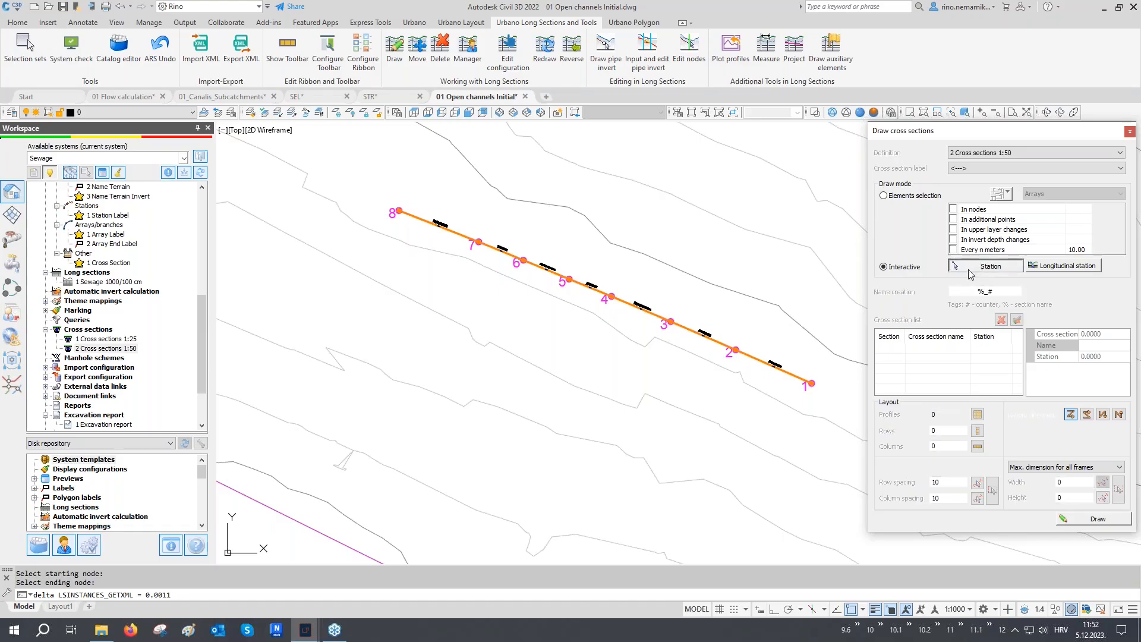
{"action": "left_click", "coordinate": [743, 423]}
{"action": "left_click", "coordinate": [677, 395]}
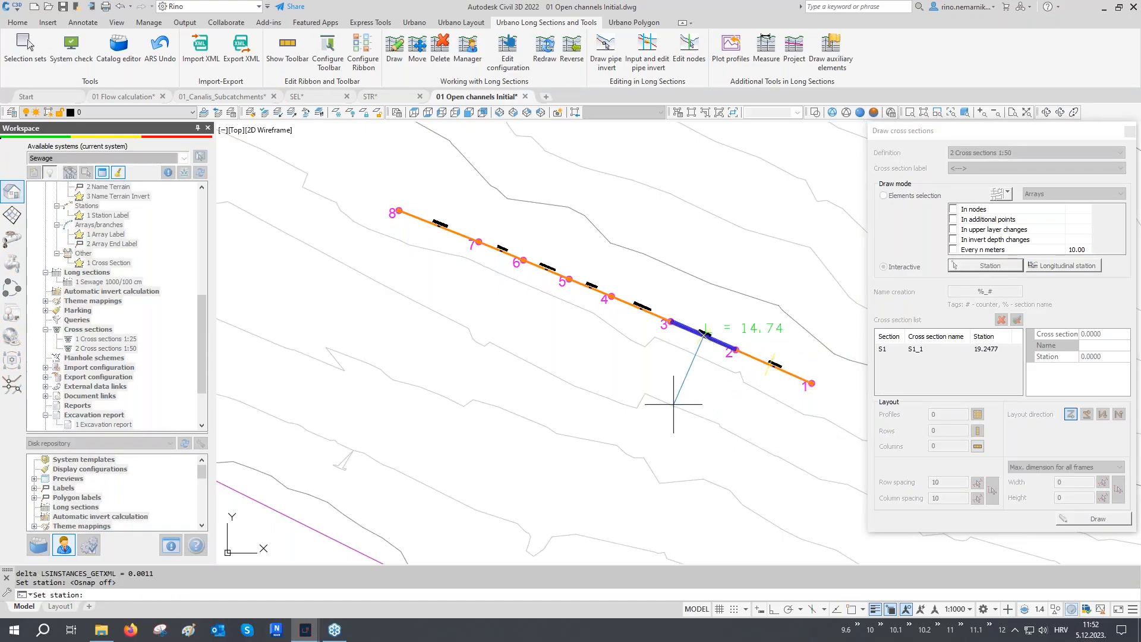
{"action": "left_click", "coordinate": [610, 383]}
{"action": "left_click", "coordinate": [556, 376]}
{"action": "left_click", "coordinate": [513, 355]}
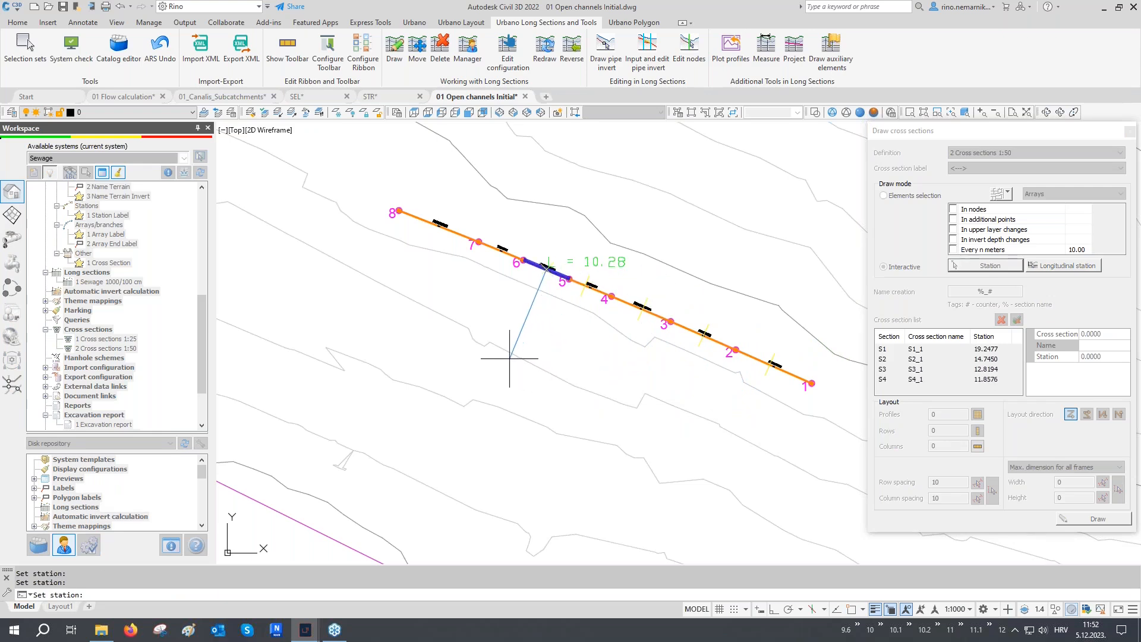
{"action": "left_click", "coordinate": [458, 342]}
{"action": "left_click", "coordinate": [444, 325]}
{"action": "key", "text": "Return"}
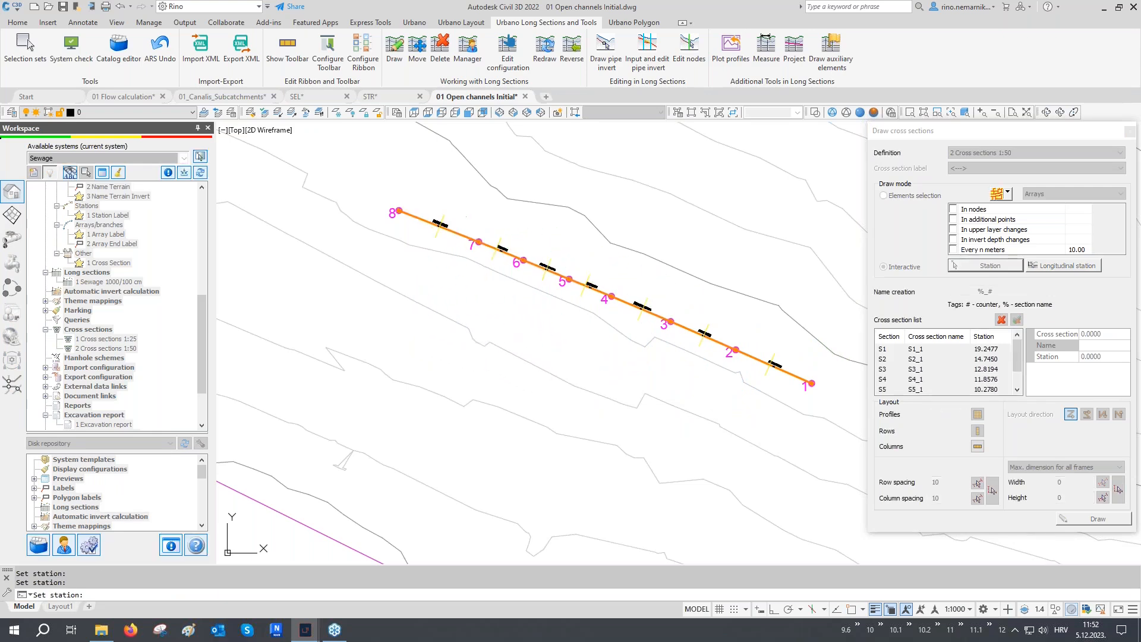
- Draw the listed cross sections, placing their frames in the empty area west of the long section frame
{"action": "left_click", "coordinate": [1093, 518]}
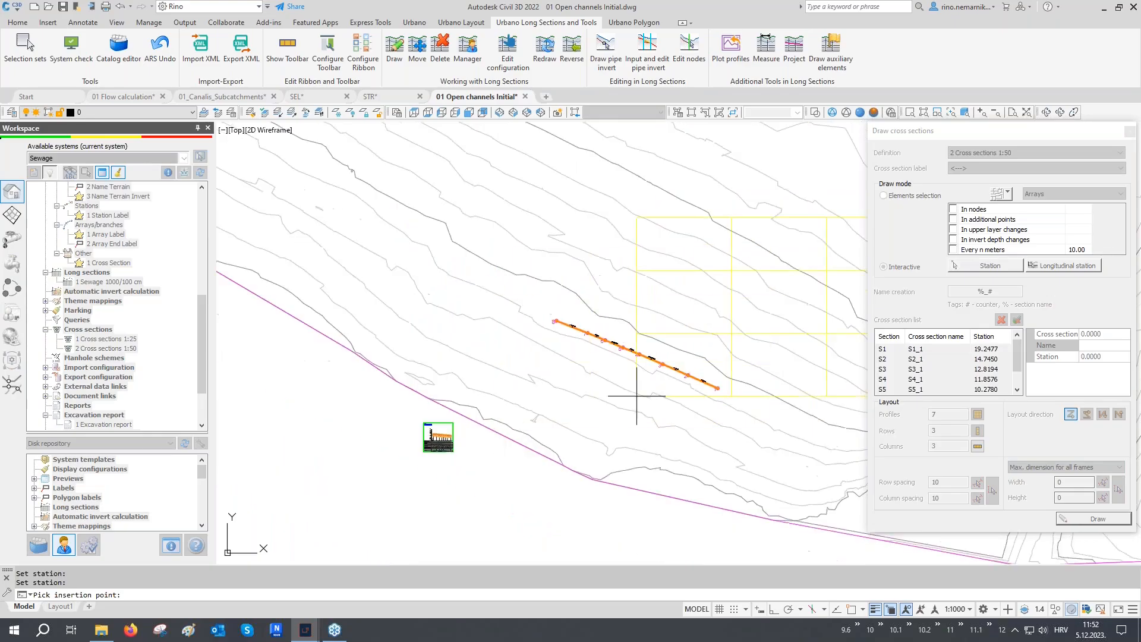
{"action": "middle_click_drag", "start_coordinate": [457, 424], "coordinate": [645, 351]}
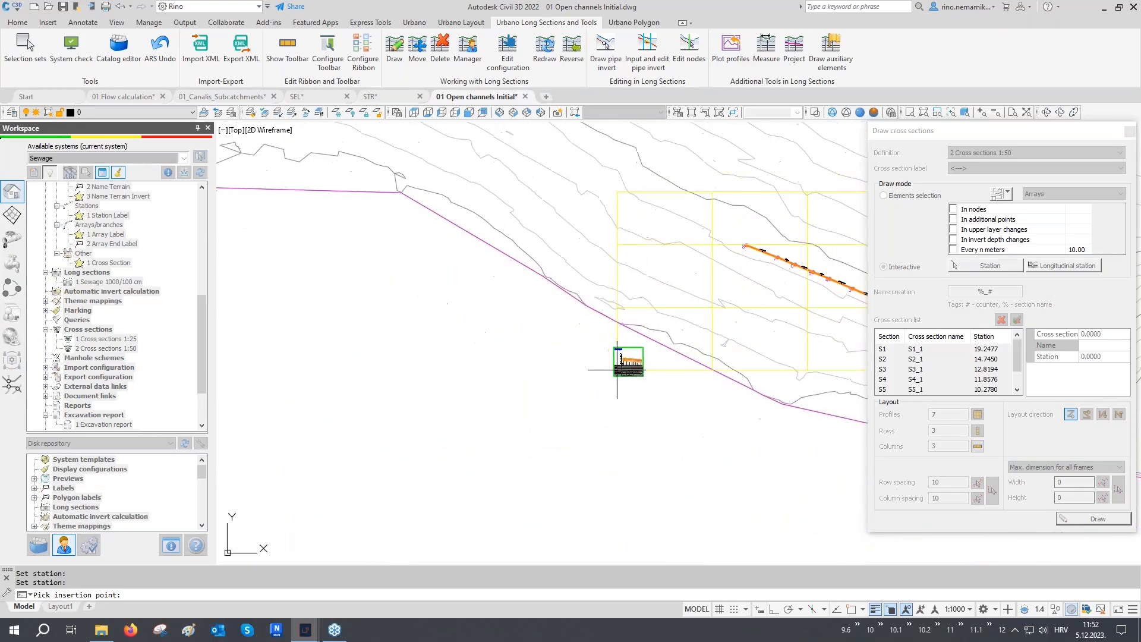
{"action": "left_click", "coordinate": [324, 498]}
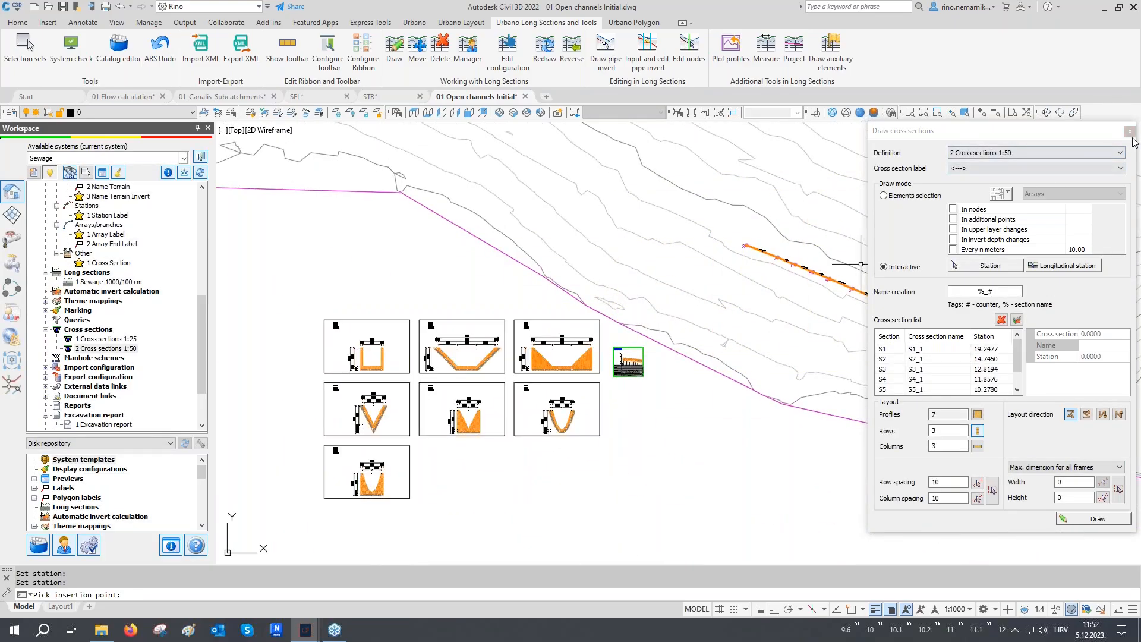
{"action": "left_click", "coordinate": [1130, 132]}
- Examine the channel shapes and dimensions in the drawn cross sections, including the parabolic one in S6_1, and return to the channel layout
{"action": "scroll", "coordinate": [352, 362], "scroll_direction": "up", "scroll_amount": 6}
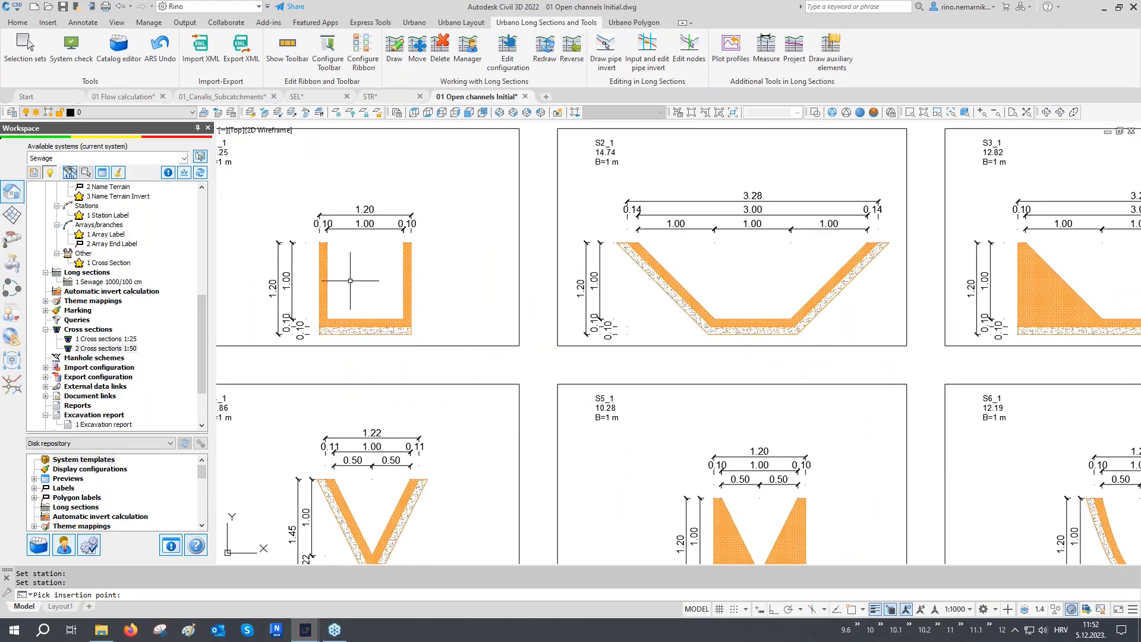
{"action": "middle_click_drag", "start_coordinate": [642, 327], "coordinate": [510, 313]}
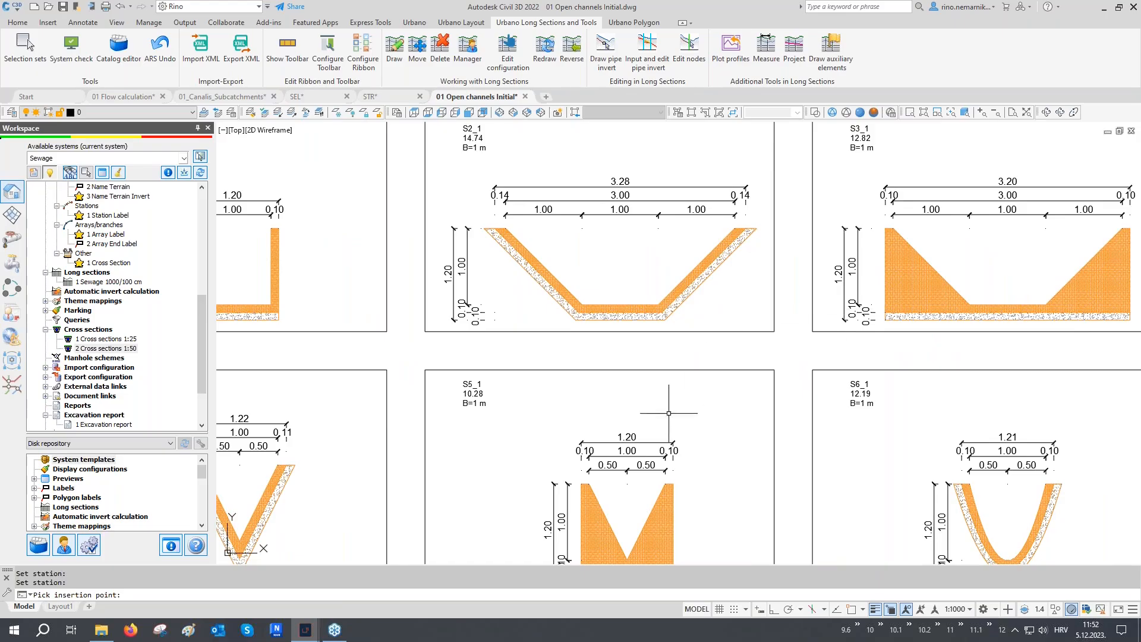
{"action": "middle_click_drag", "start_coordinate": [668, 413], "coordinate": [746, 303]}
{"action": "middle_click_drag", "start_coordinate": [553, 390], "coordinate": [577, 243]}
{"action": "mouse_move", "coordinate": [545, 293]}
{"action": "middle_mouse_down"}
{"action": "mouse_move", "coordinate": [507, 277]}
{"action": "mouse_move", "coordinate": [498, 258]}
{"action": "middle_mouse_up"}
{"action": "middle_click_drag", "start_coordinate": [882, 255], "coordinate": [597, 410]}
{"action": "scroll", "coordinate": [866, 348], "scroll_direction": "up", "scroll_amount": 2}
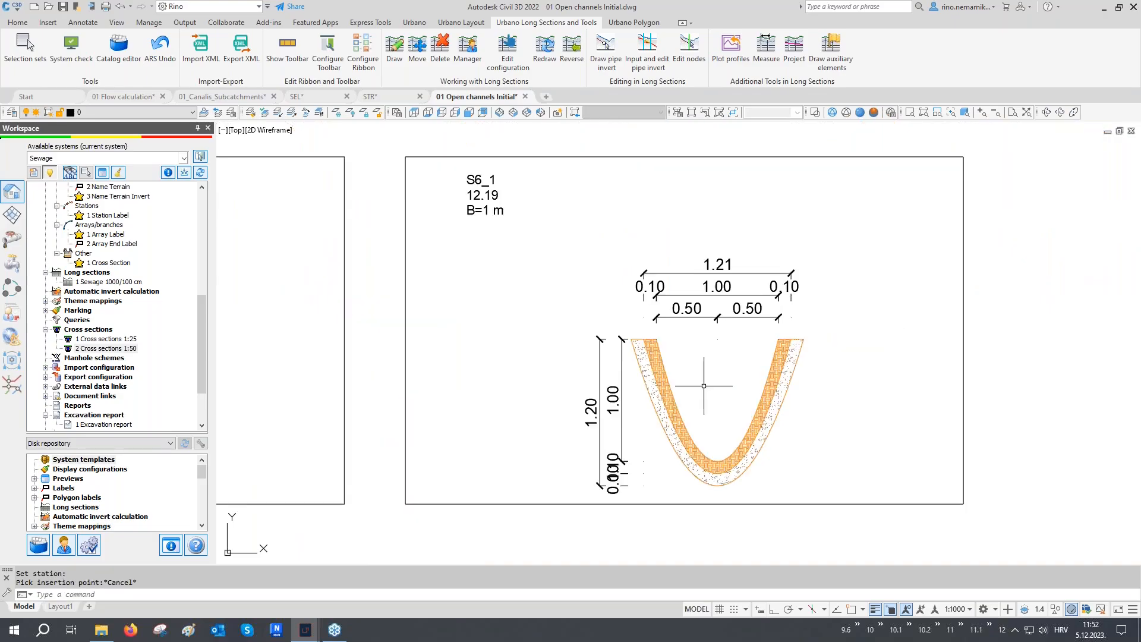
{"action": "key", "text": "Escape"}
{"action": "scroll", "coordinate": [453, 466], "scroll_direction": "down", "scroll_amount": 4}
{"action": "scroll", "coordinate": [892, 310], "scroll_direction": "down", "scroll_amount": 2}
{"action": "middle_click_drag", "start_coordinate": [892, 310], "coordinate": [555, 427]}
{"action": "scroll", "coordinate": [671, 403], "scroll_direction": "up", "scroll_amount": 2}
{"action": "middle_click_drag", "start_coordinate": [670, 403], "coordinate": [686, 436]}
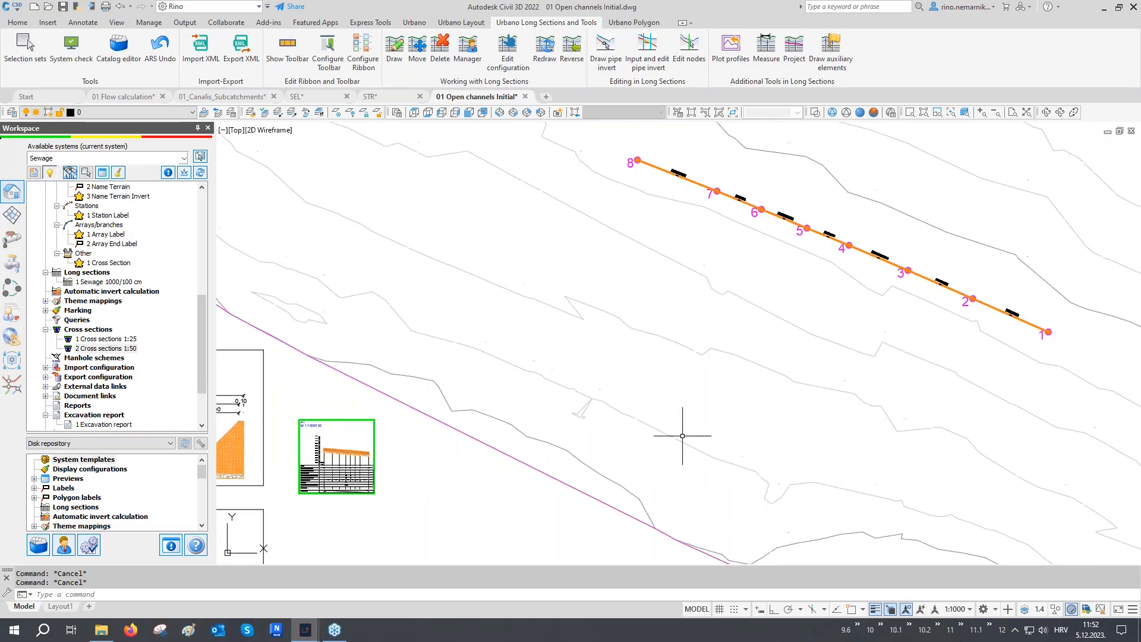
- Try to open the standard hydraulic calculation for the Sewage system
{"action": "left_click", "coordinate": [12, 239]}
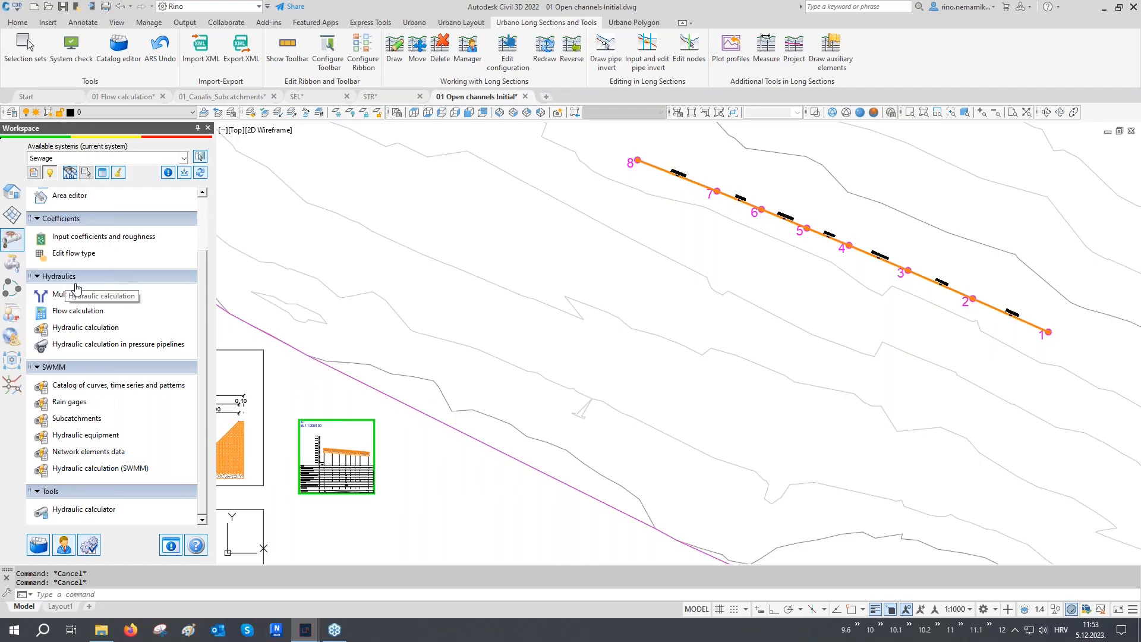
{"action": "left_click", "coordinate": [69, 333]}
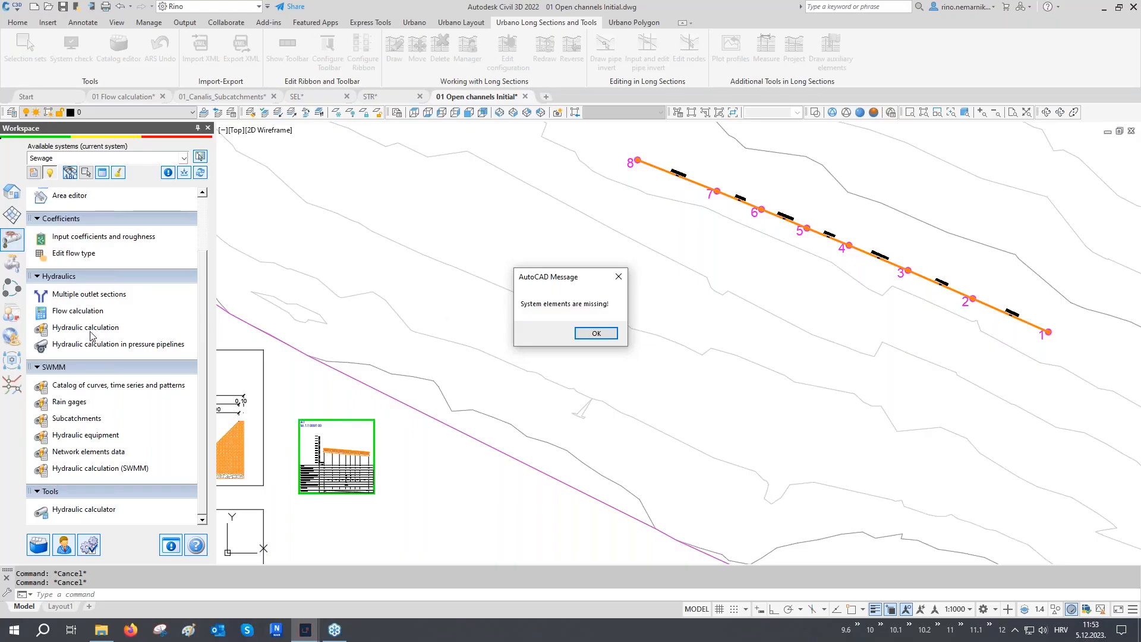
{"action": "left_click", "coordinate": [596, 333]}
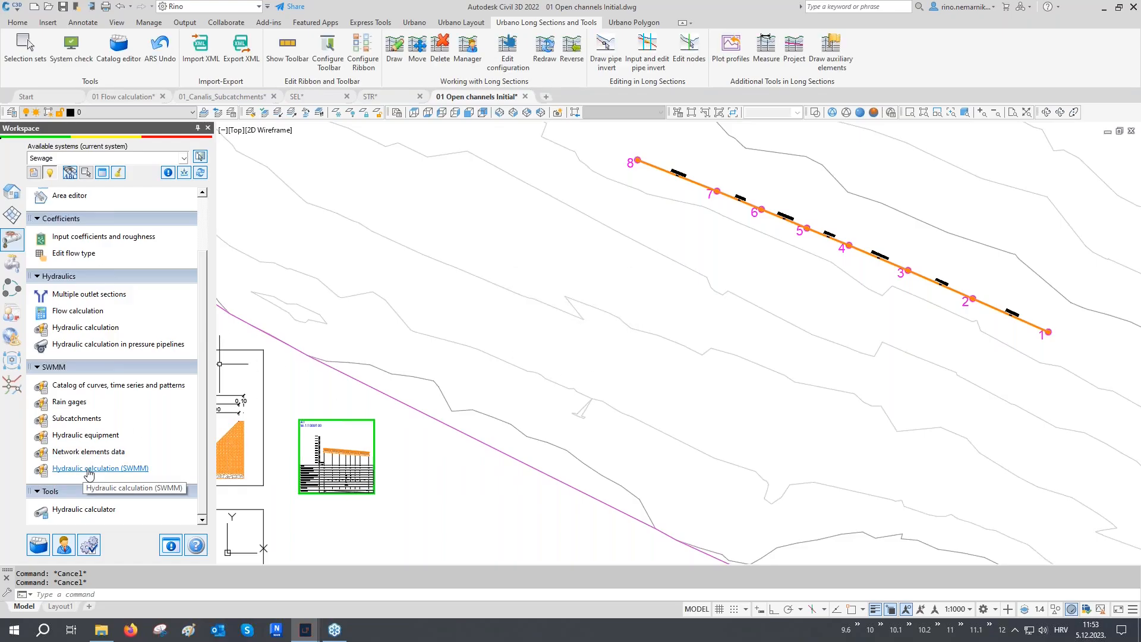
- In the flow calculation, assign a point flow of 150 l/s to section S1
{"action": "left_click", "coordinate": [62, 315]}
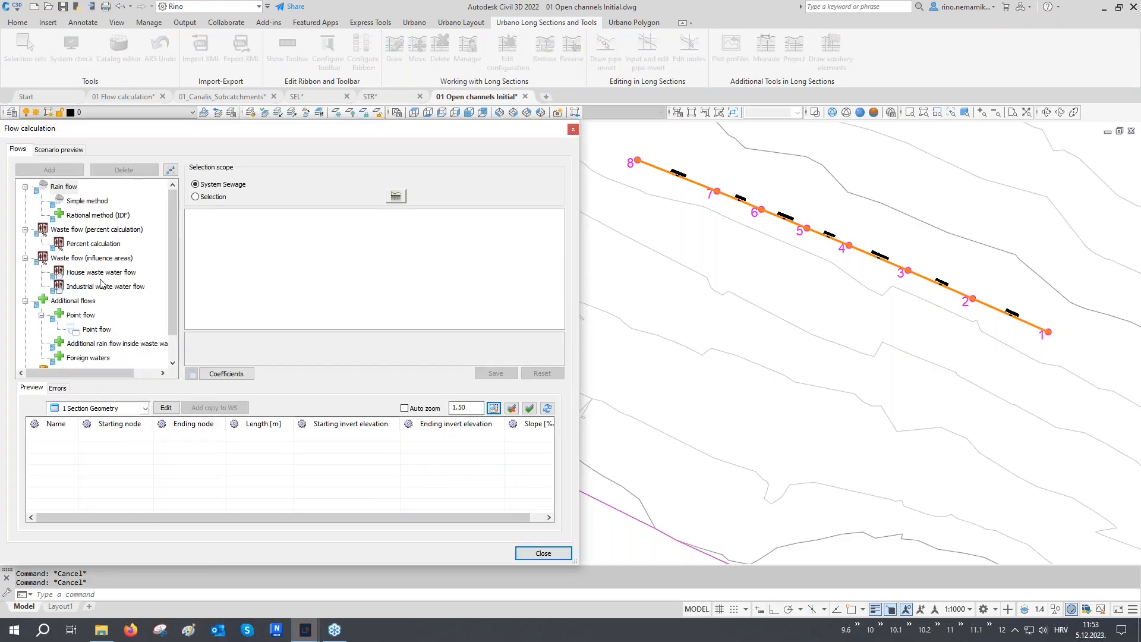
{"action": "left_click", "coordinate": [93, 330]}
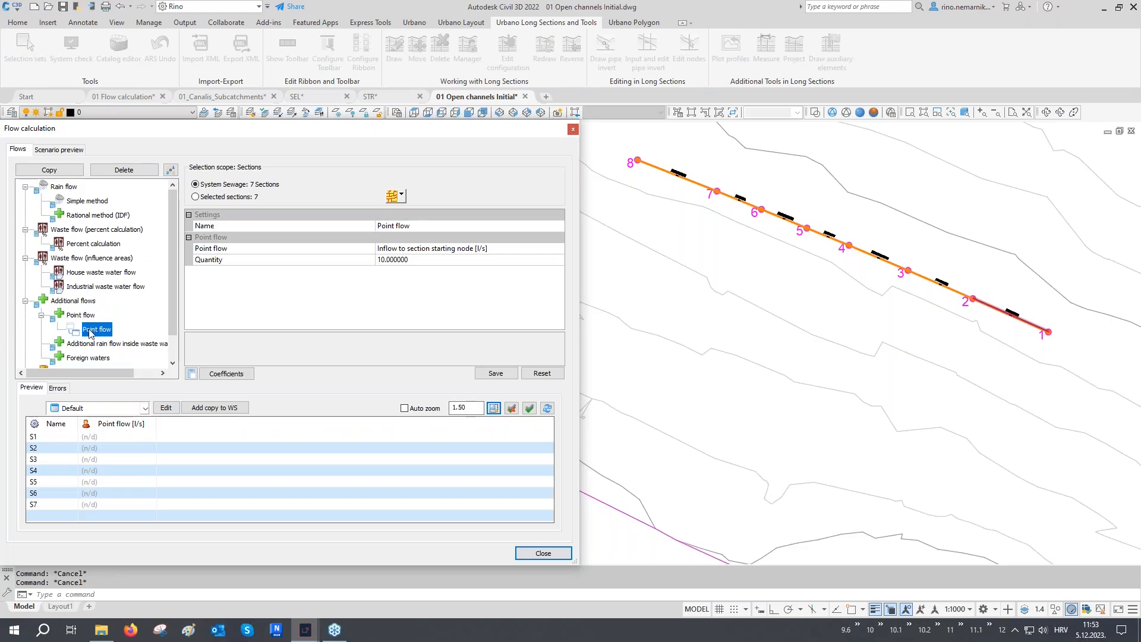
{"action": "left_click", "coordinate": [101, 438]}
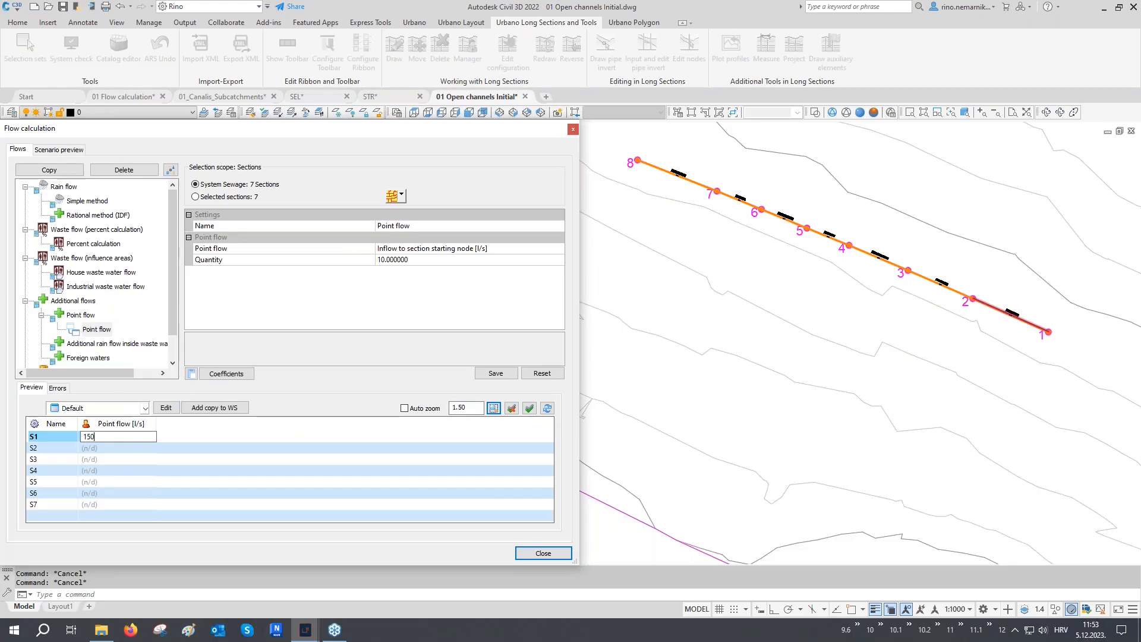
{"action": "type", "text": "150"}
{"action": "key", "text": "Return"}
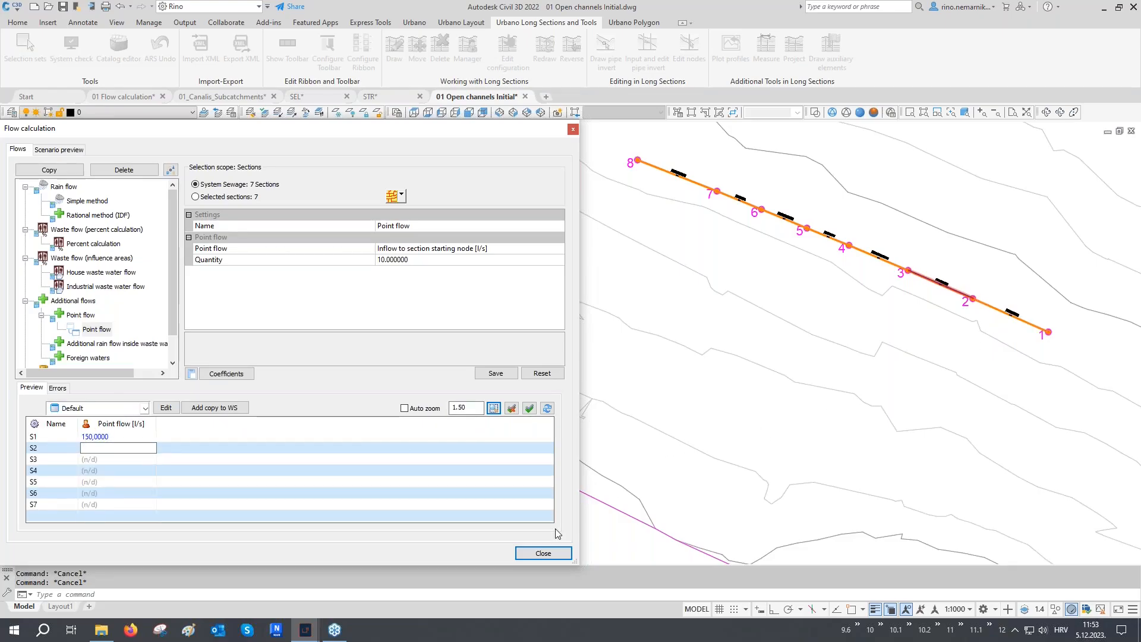
{"action": "left_click", "coordinate": [543, 553]}
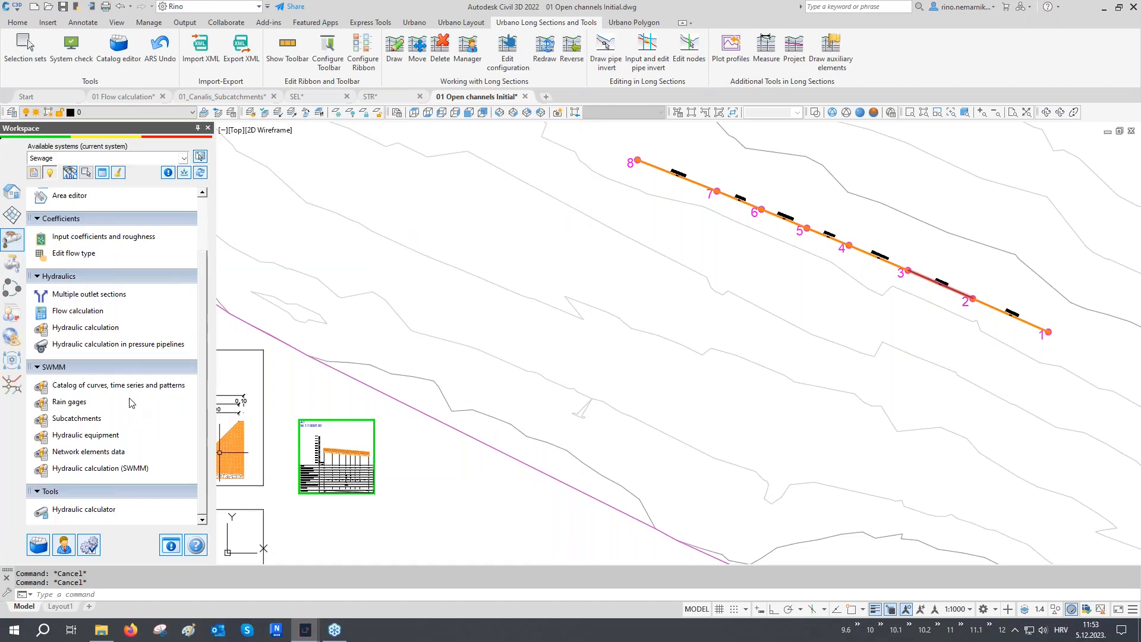
- Assign Outfall hydraulic equipment to node N8 and apply it
{"action": "left_click", "coordinate": [86, 435]}
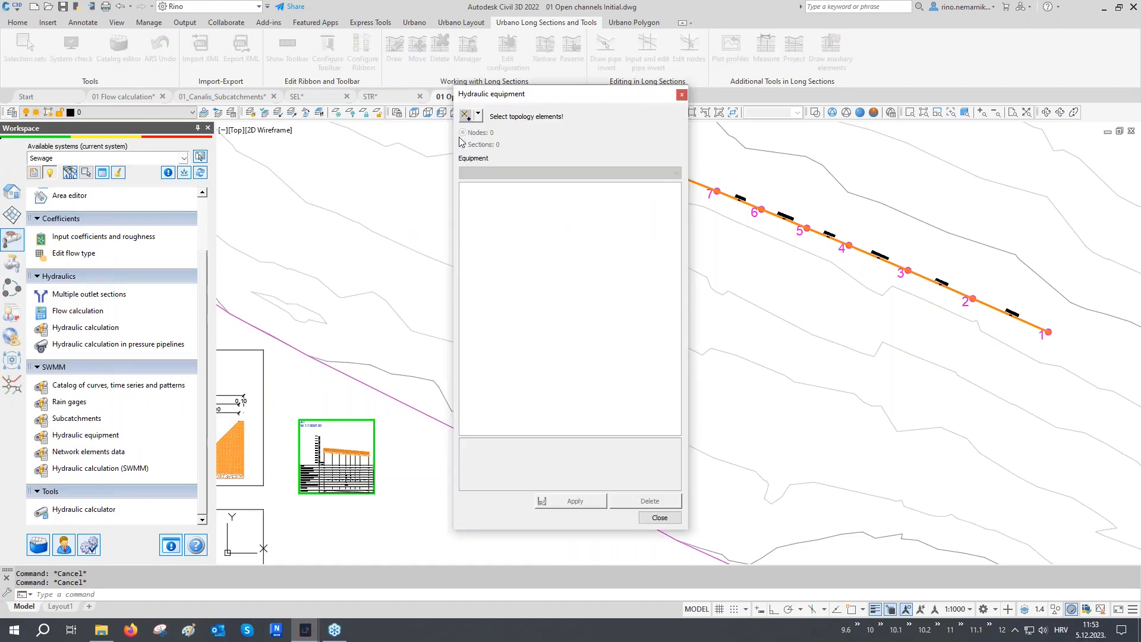
{"action": "left_click", "coordinate": [468, 119]}
{"action": "left_click", "coordinate": [618, 165]}
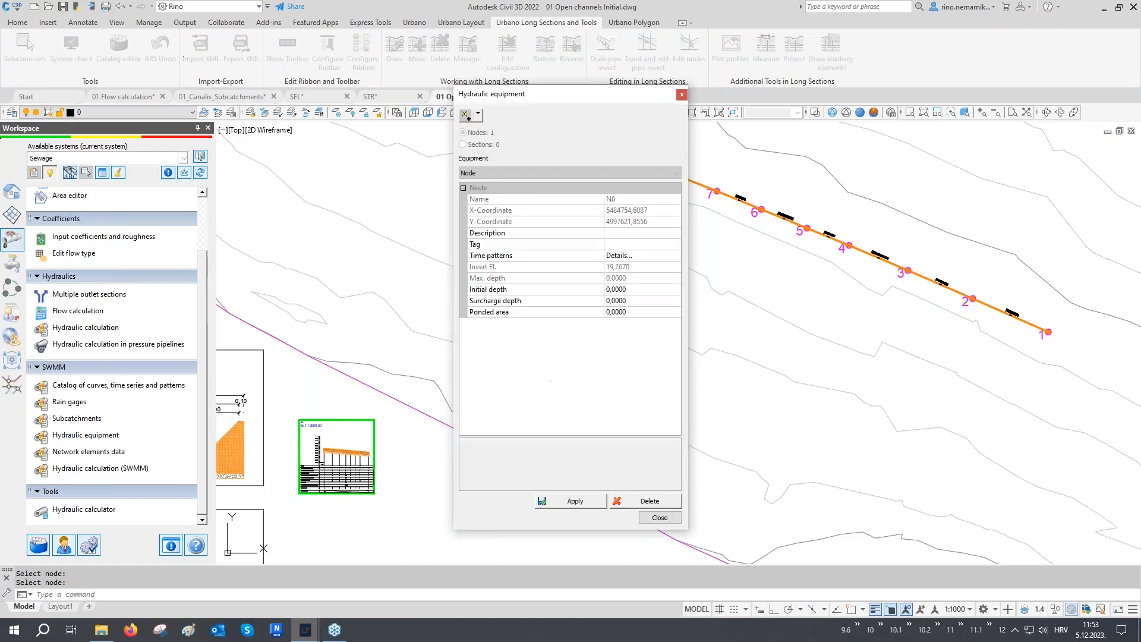
{"action": "left_click", "coordinate": [532, 174]}
{"action": "left_click", "coordinate": [511, 195]}
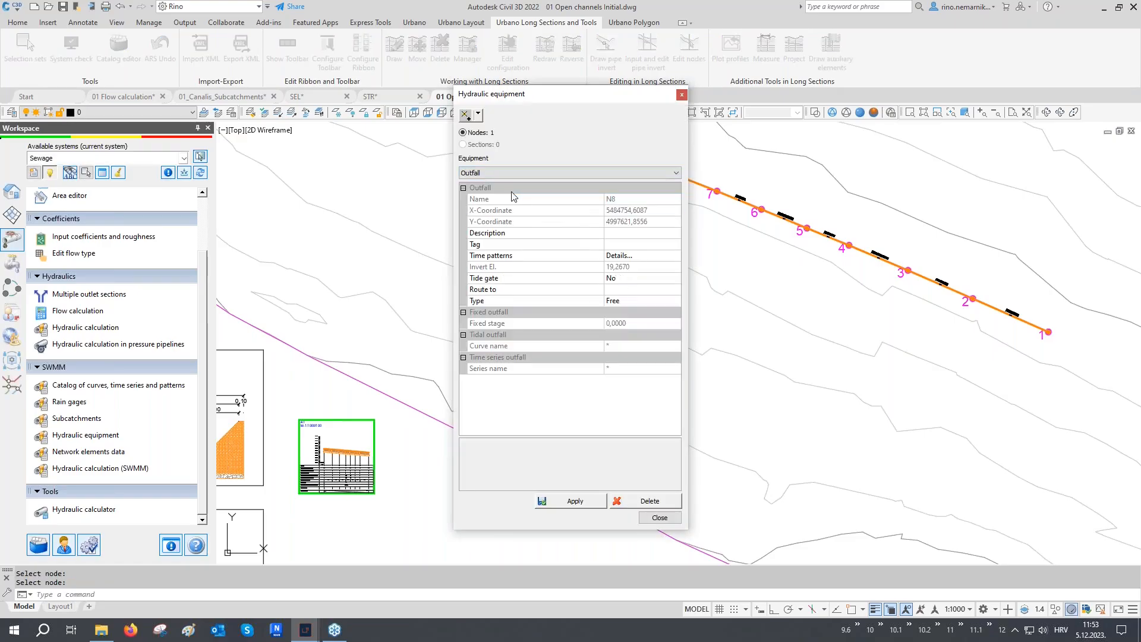
{"action": "left_click", "coordinate": [576, 499]}
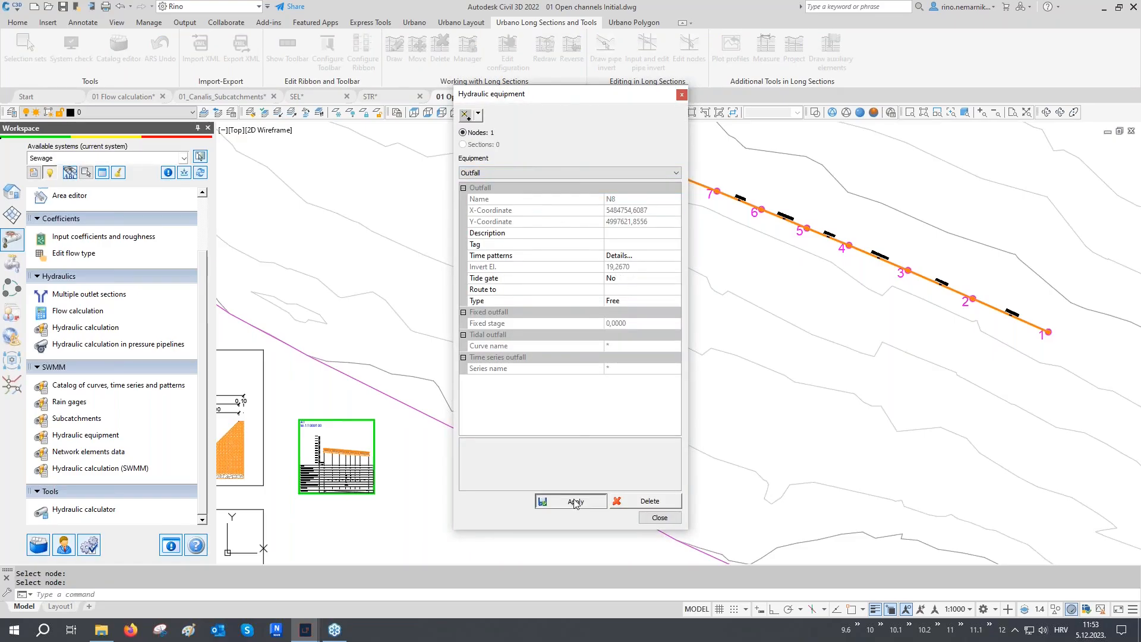
{"action": "left_click", "coordinate": [660, 518]}
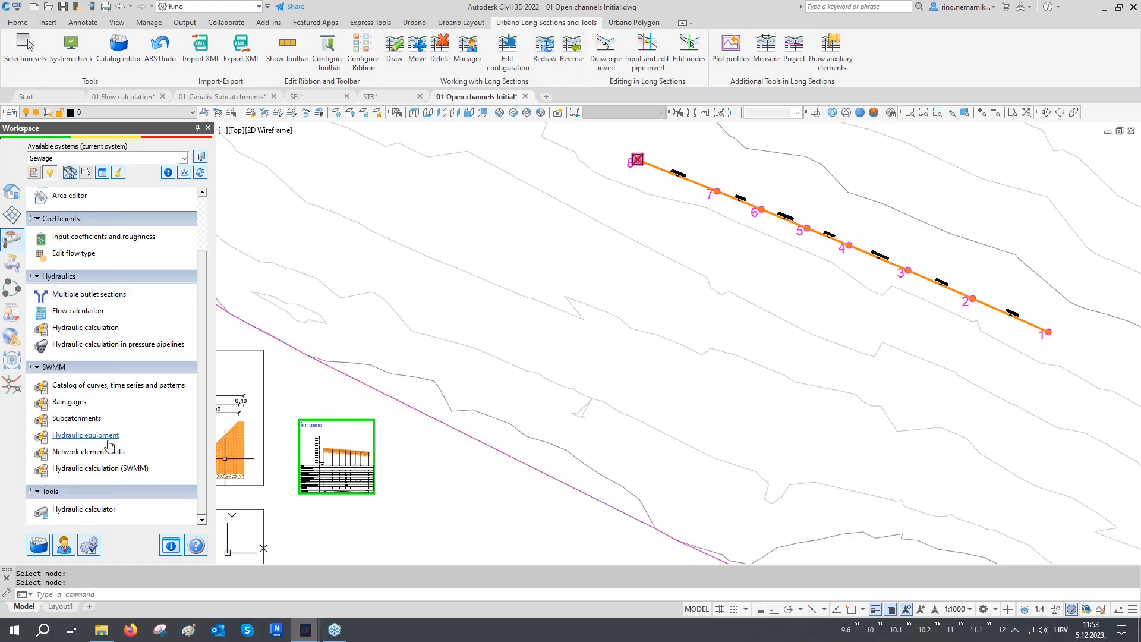
- Run the SWMM hydraulic calculation with the sum of all defined flows and save the results to the sections
{"action": "left_click", "coordinate": [100, 470]}
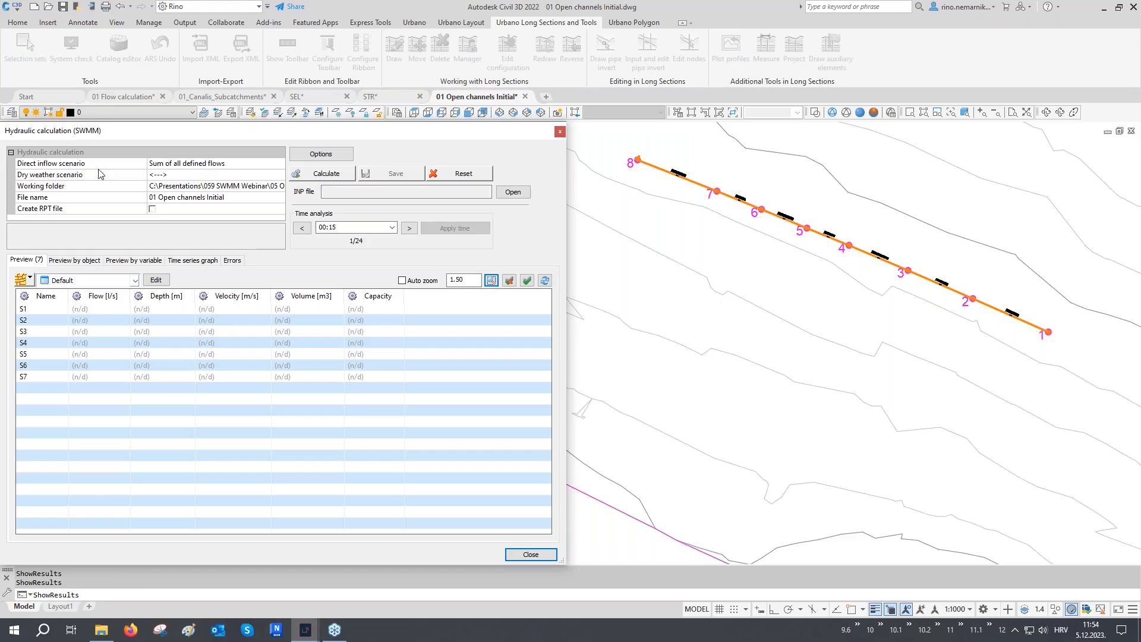
{"action": "left_click", "coordinate": [330, 175]}
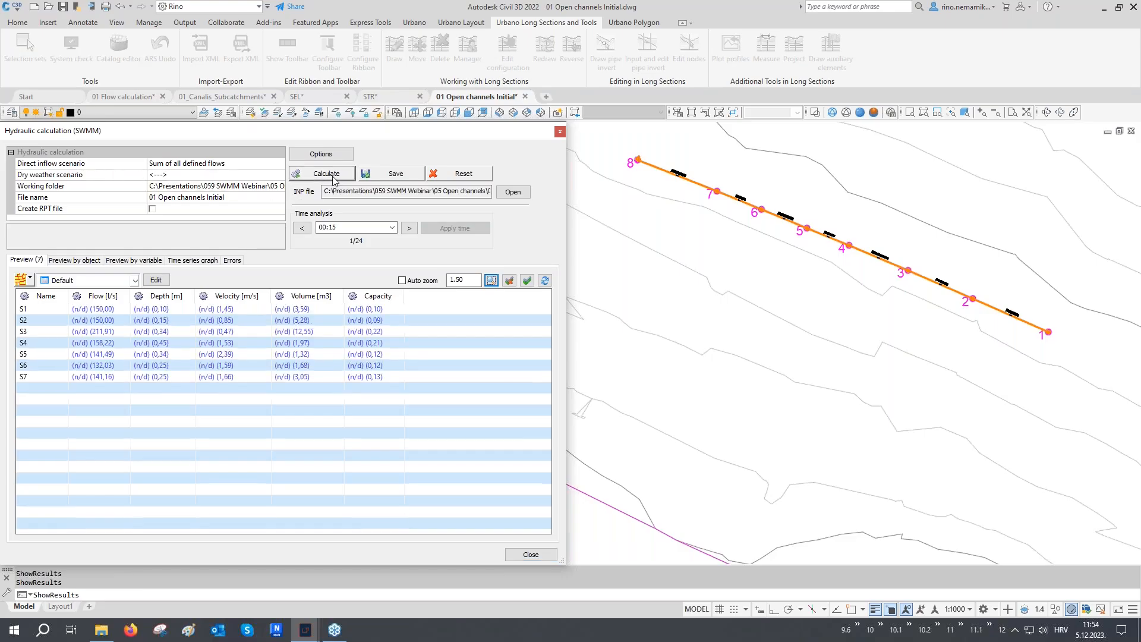
{"action": "left_click", "coordinate": [389, 174]}
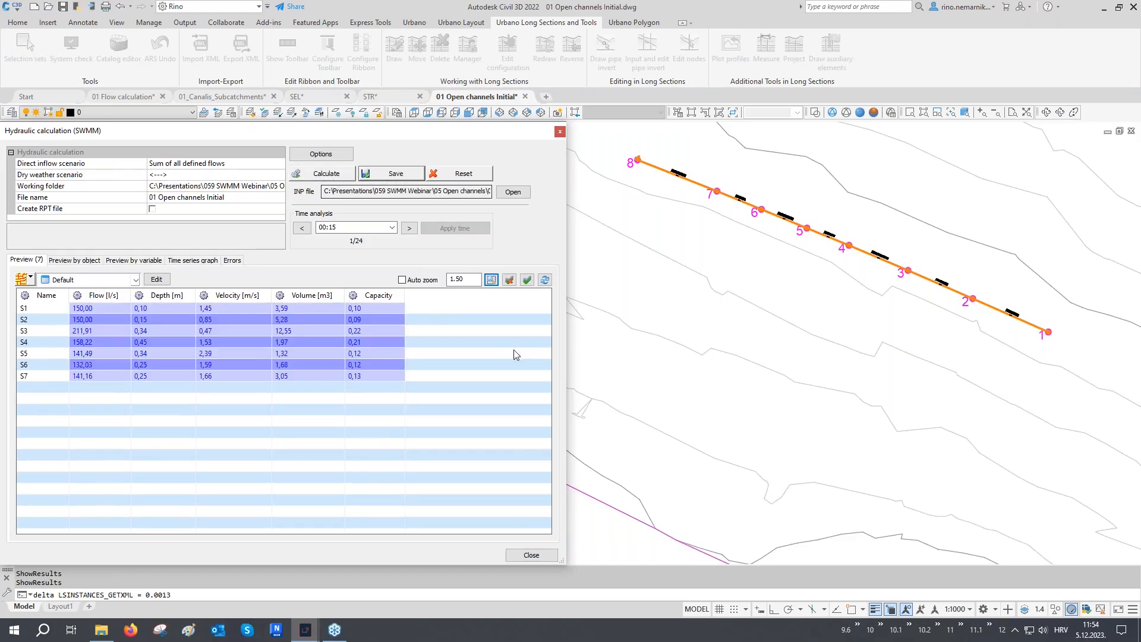
{"action": "left_click", "coordinate": [532, 554]}
- Examine the water level along the channel in long section A1 between nodes N1 and N8
{"action": "middle_click_drag", "start_coordinate": [549, 508], "coordinate": [603, 442]}
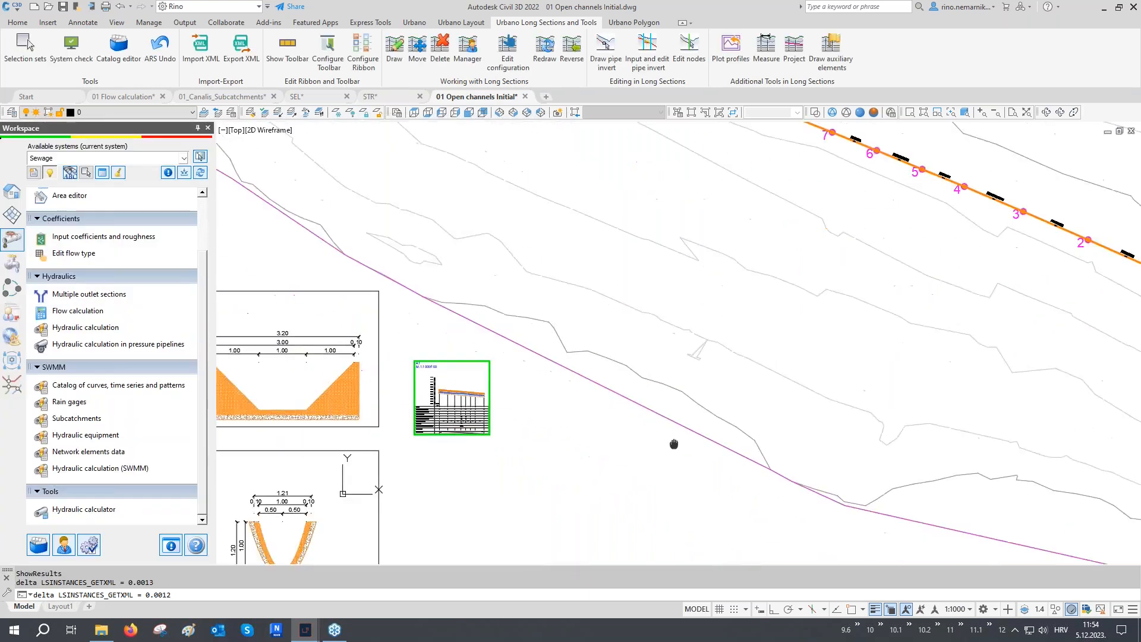
{"action": "scroll", "coordinate": [591, 387], "scroll_direction": "up", "scroll_amount": 8}
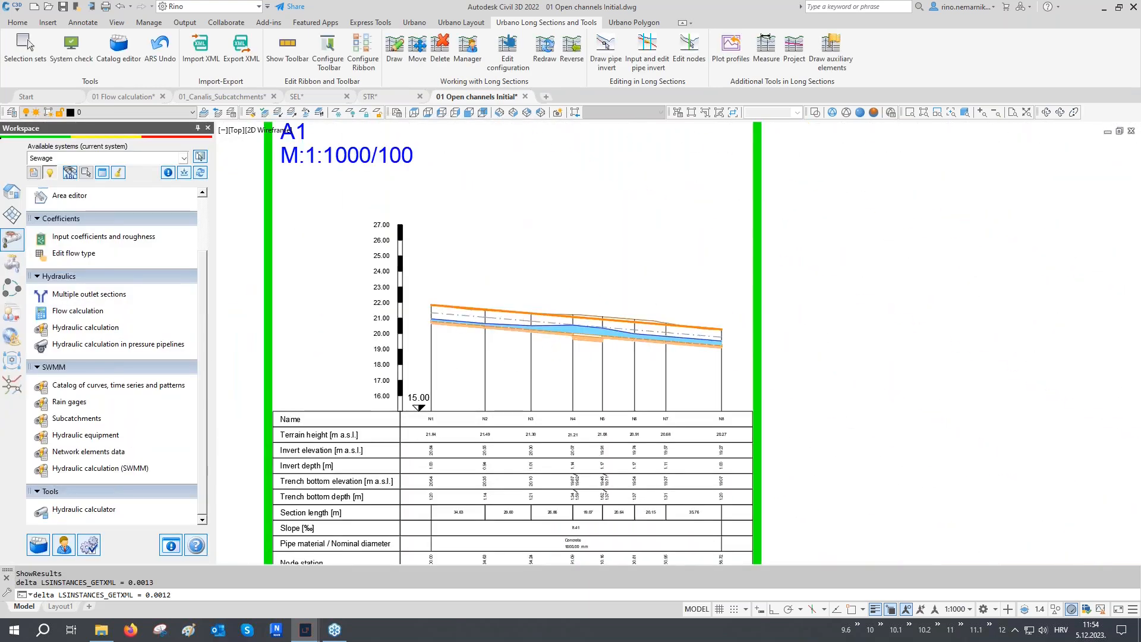
{"action": "scroll", "coordinate": [498, 327], "scroll_direction": "up", "scroll_amount": 4}
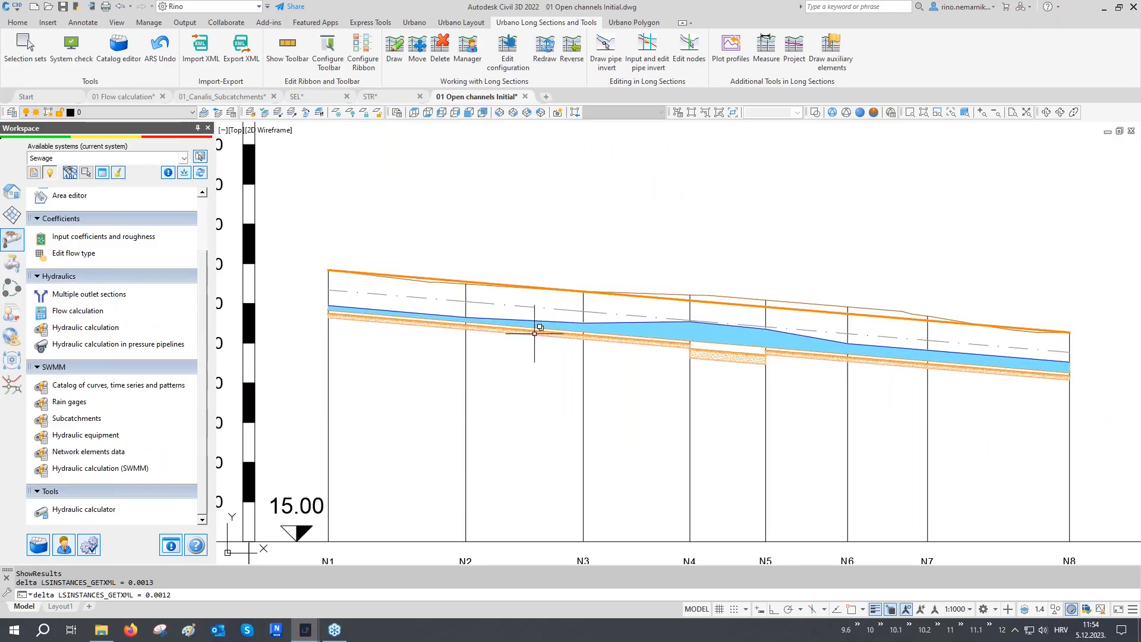
{"action": "scroll", "coordinate": [709, 342], "scroll_direction": "up", "scroll_amount": 2}
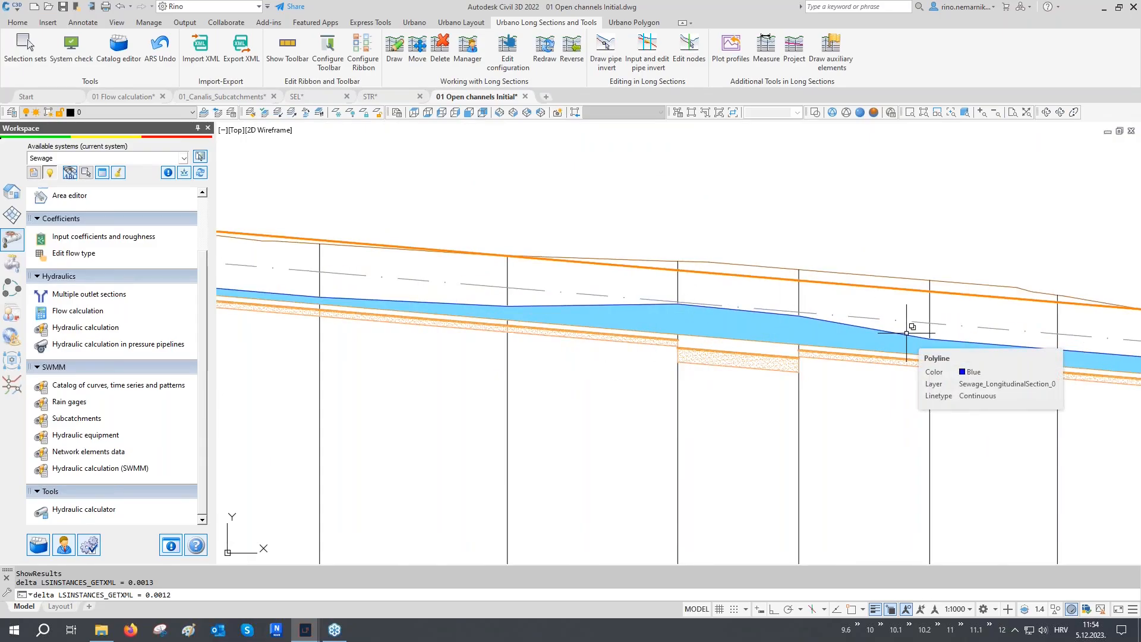
{"action": "scroll", "coordinate": [903, 339], "scroll_direction": "down", "scroll_amount": 10}
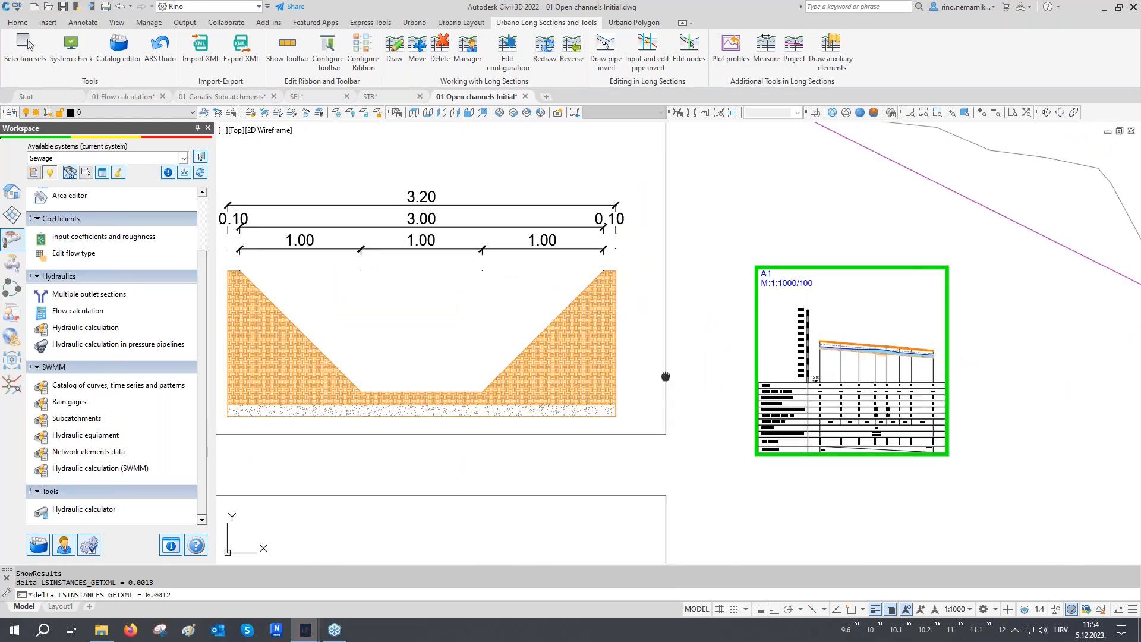
- Examine the cross sections S1_1 to S7_1 beside long section A1, looking closely at the shapes of S3_1 and S4_1
{"action": "middle_click_drag", "start_coordinate": [665, 377], "coordinate": [835, 402]}
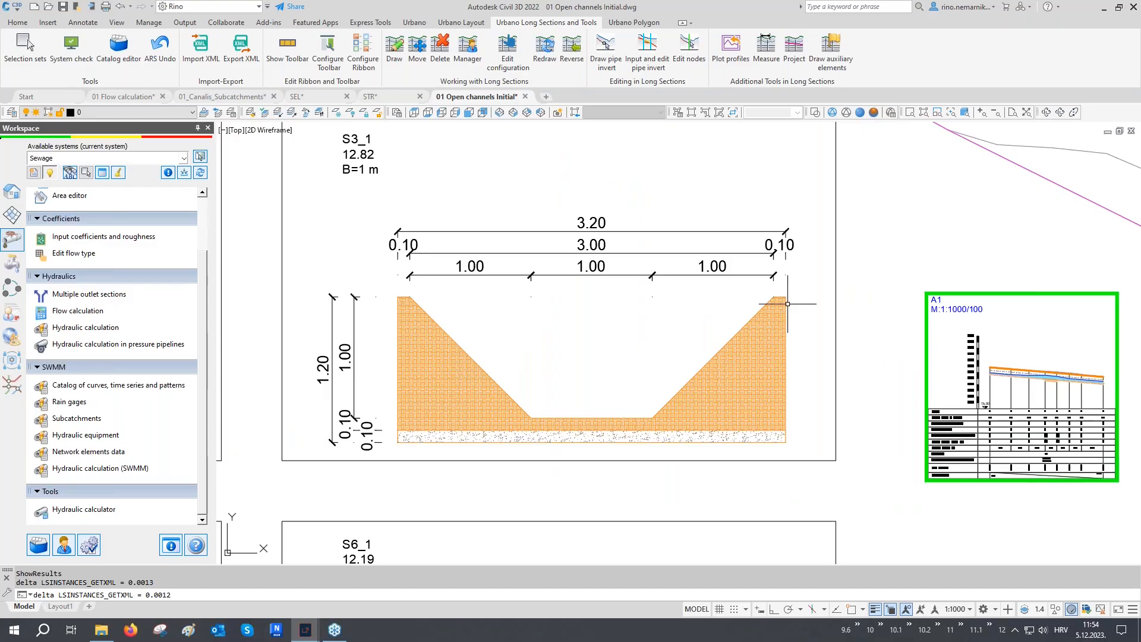
{"action": "scroll", "coordinate": [787, 303], "scroll_direction": "down", "scroll_amount": 6}
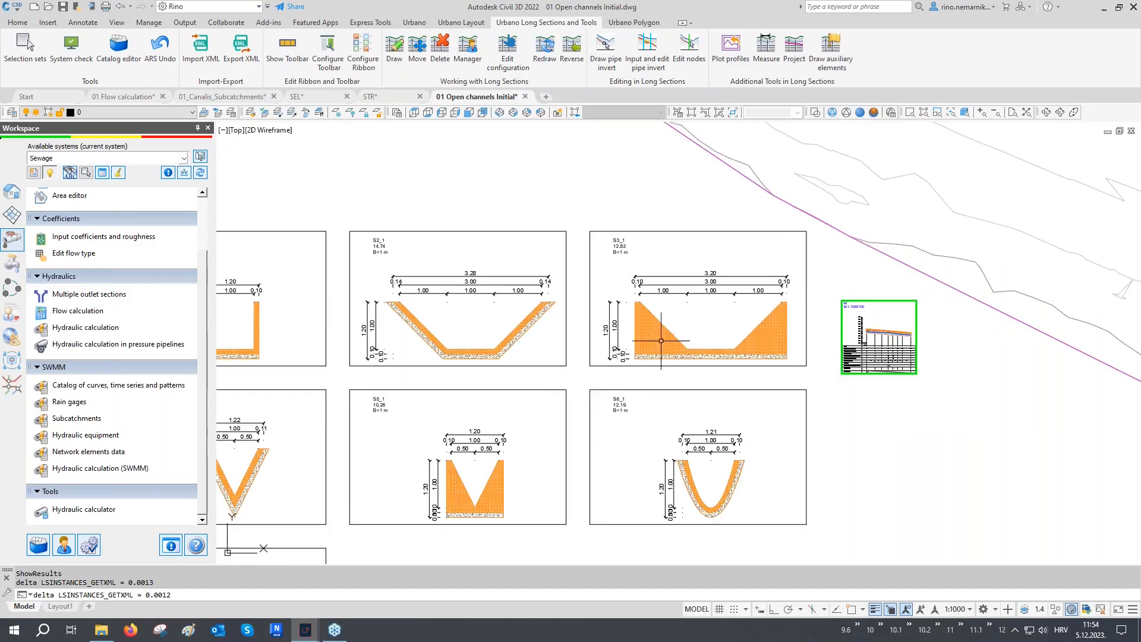
{"action": "scroll", "coordinate": [386, 416], "scroll_direction": "down", "scroll_amount": 1}
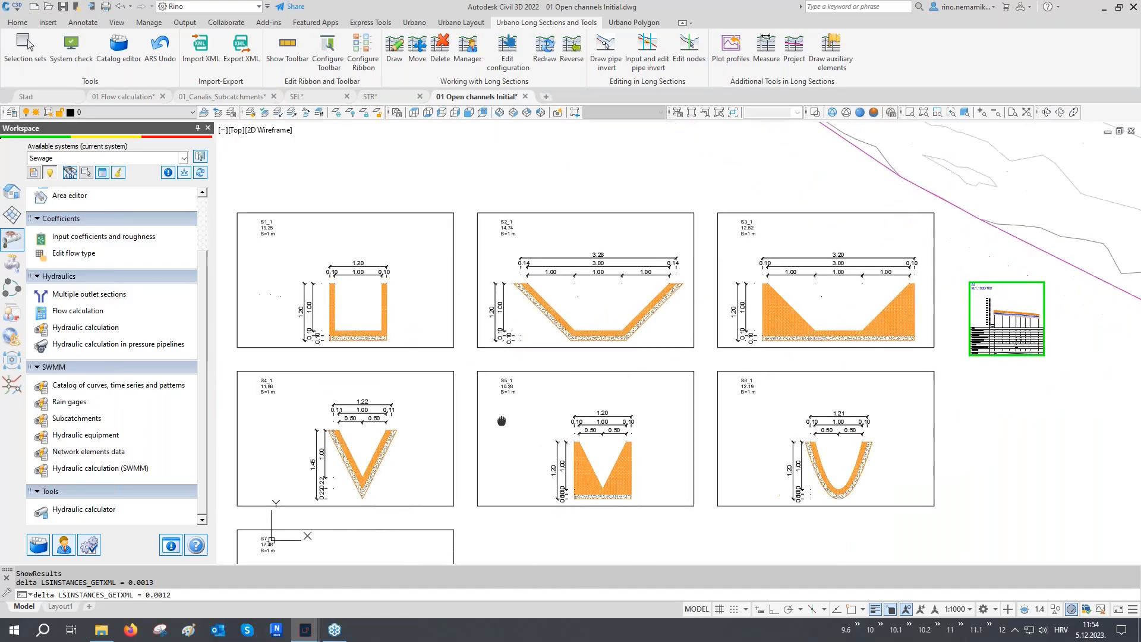
{"action": "middle_click_drag", "start_coordinate": [377, 446], "coordinate": [510, 369]}
{"action": "scroll", "coordinate": [509, 395], "scroll_direction": "up", "scroll_amount": 5}
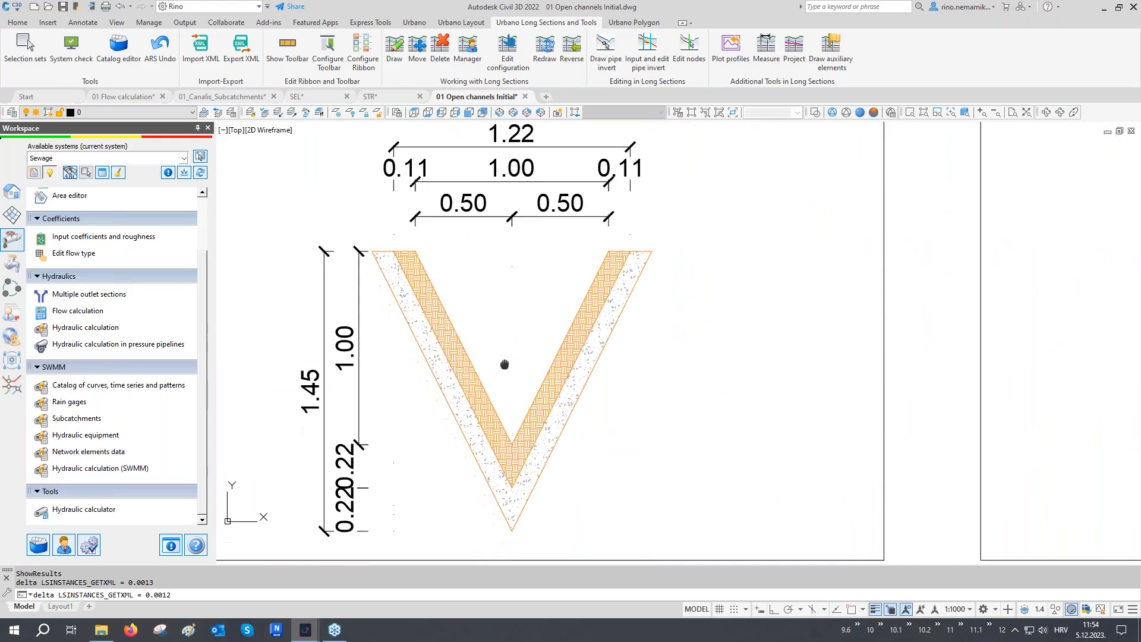
{"action": "key", "text": "Escape"}
{"action": "key", "text": "Escape"}
{"action": "scroll", "coordinate": [407, 415], "scroll_direction": "down", "scroll_amount": 4}
{"action": "scroll", "coordinate": [345, 419], "scroll_direction": "down", "scroll_amount": 3}
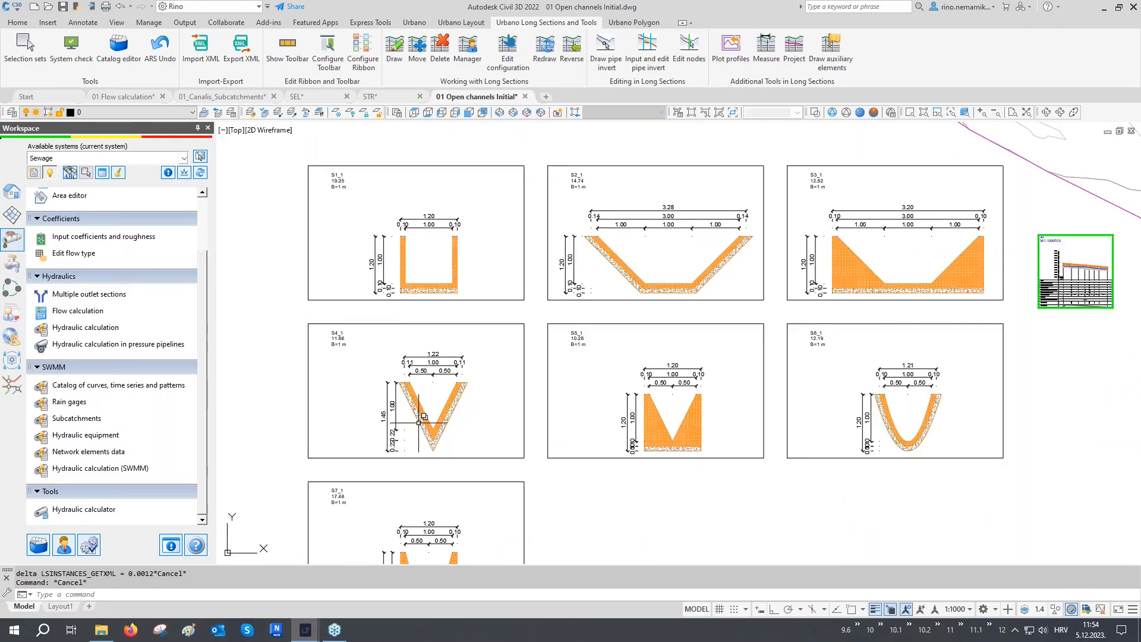
{"action": "scroll", "coordinate": [342, 415], "scroll_direction": "up", "scroll_amount": 1}
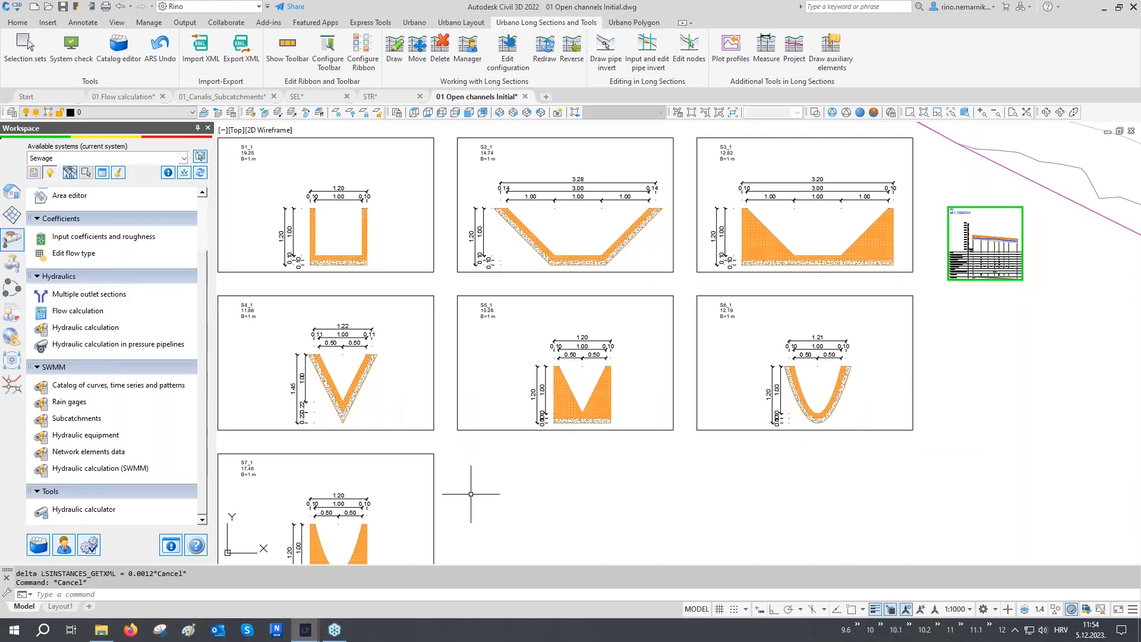
{"action": "scroll", "coordinate": [471, 494], "scroll_direction": "down", "scroll_amount": 4}
{"action": "scroll", "coordinate": [711, 420], "scroll_direction": "up", "scroll_amount": 2}
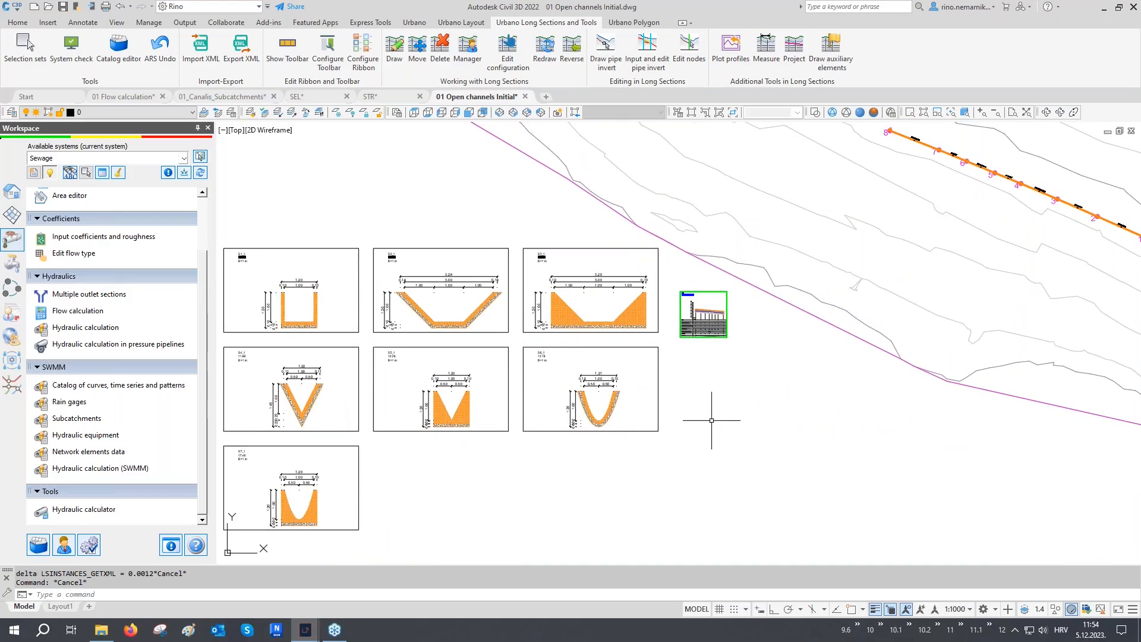